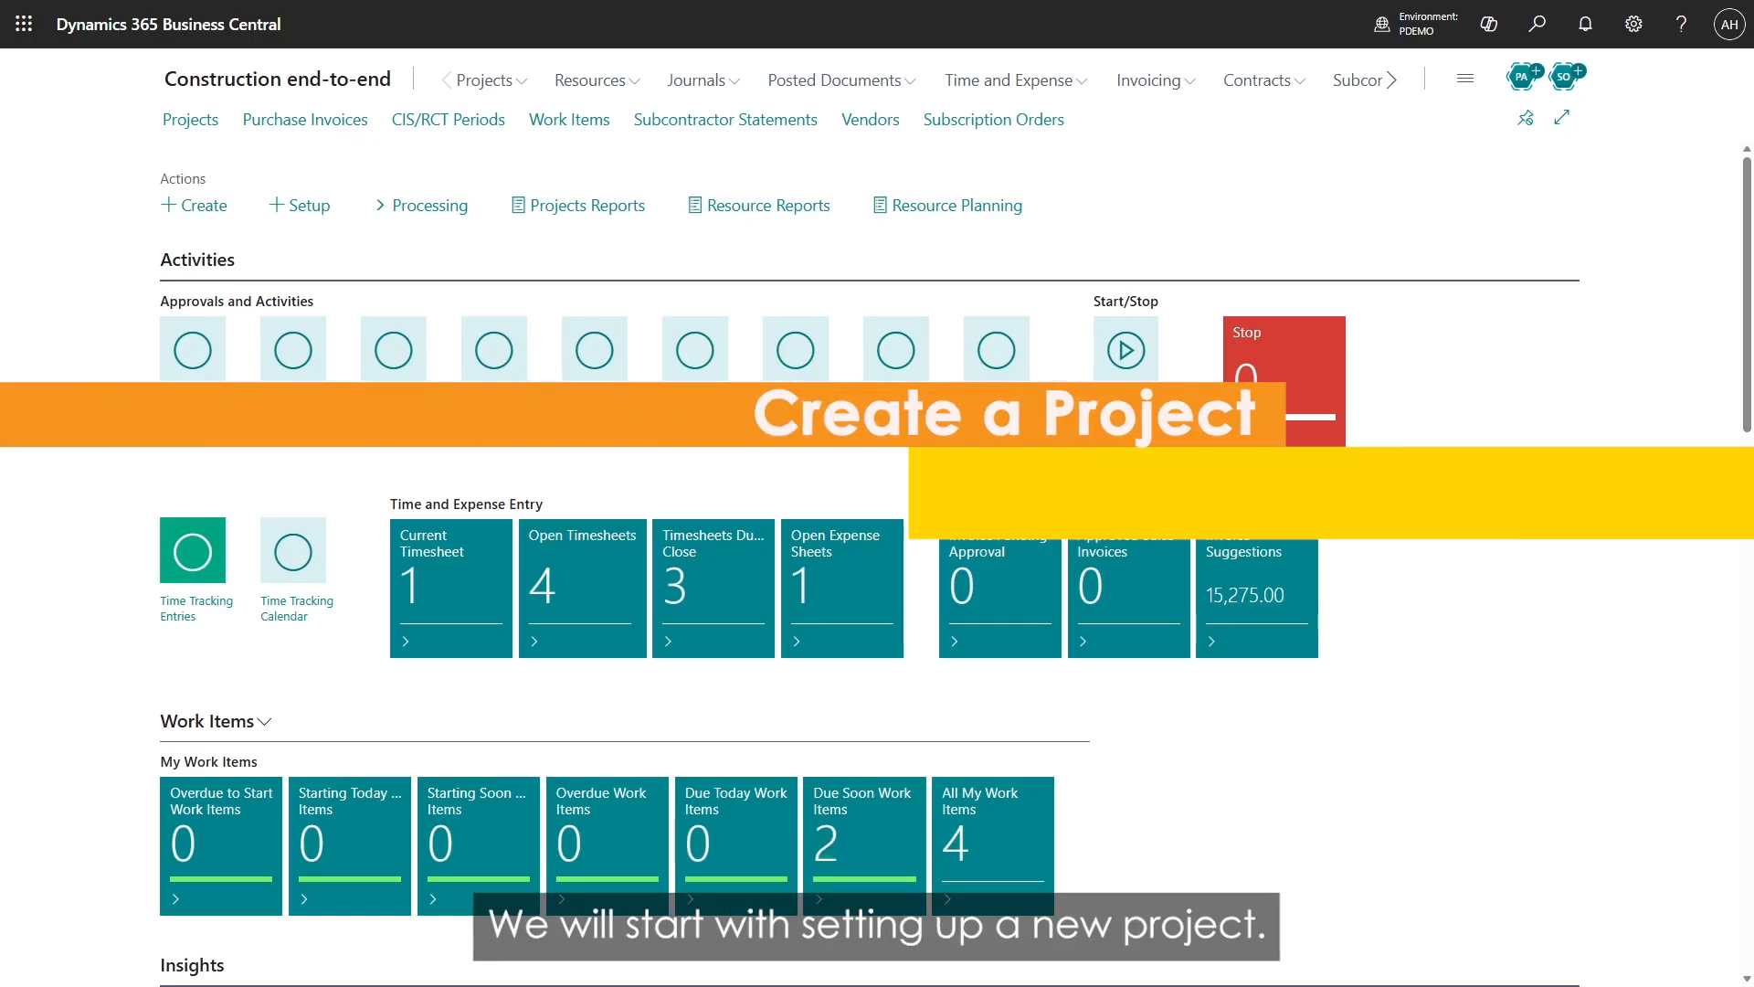
# Step: Start a new project with the quick project guide, using the CONSTRUCTION FP project template
pyautogui.click(207, 208)
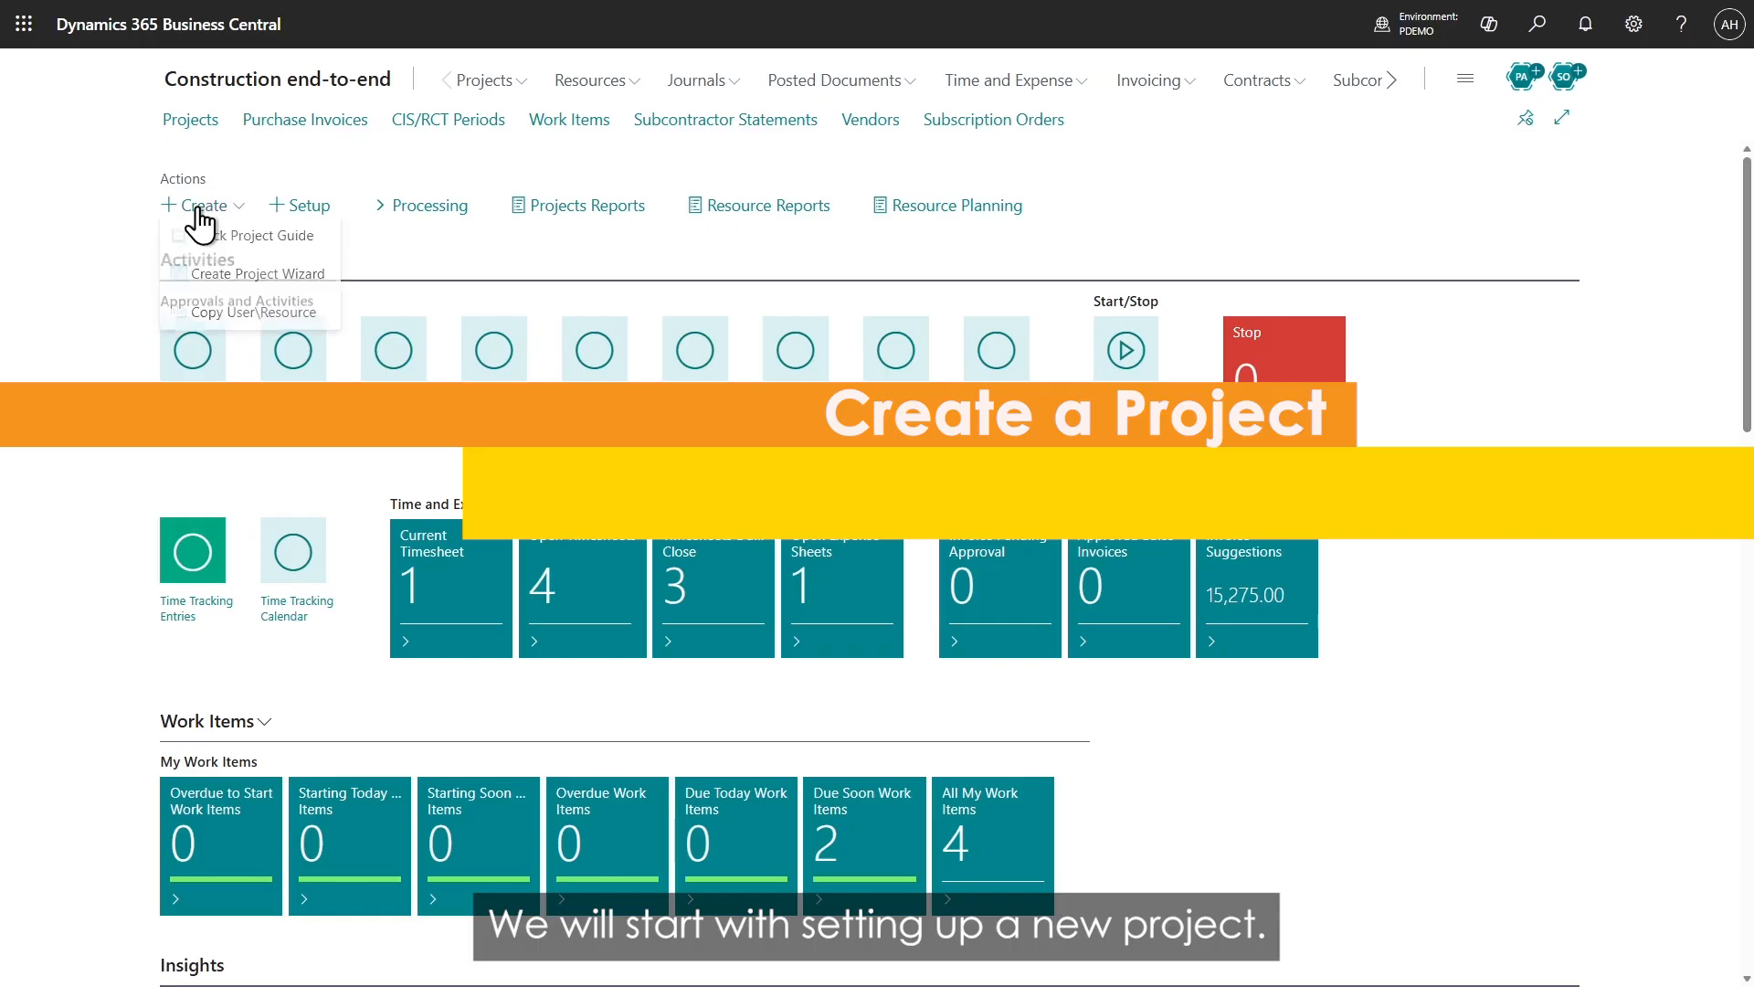
pyautogui.click(247, 237)
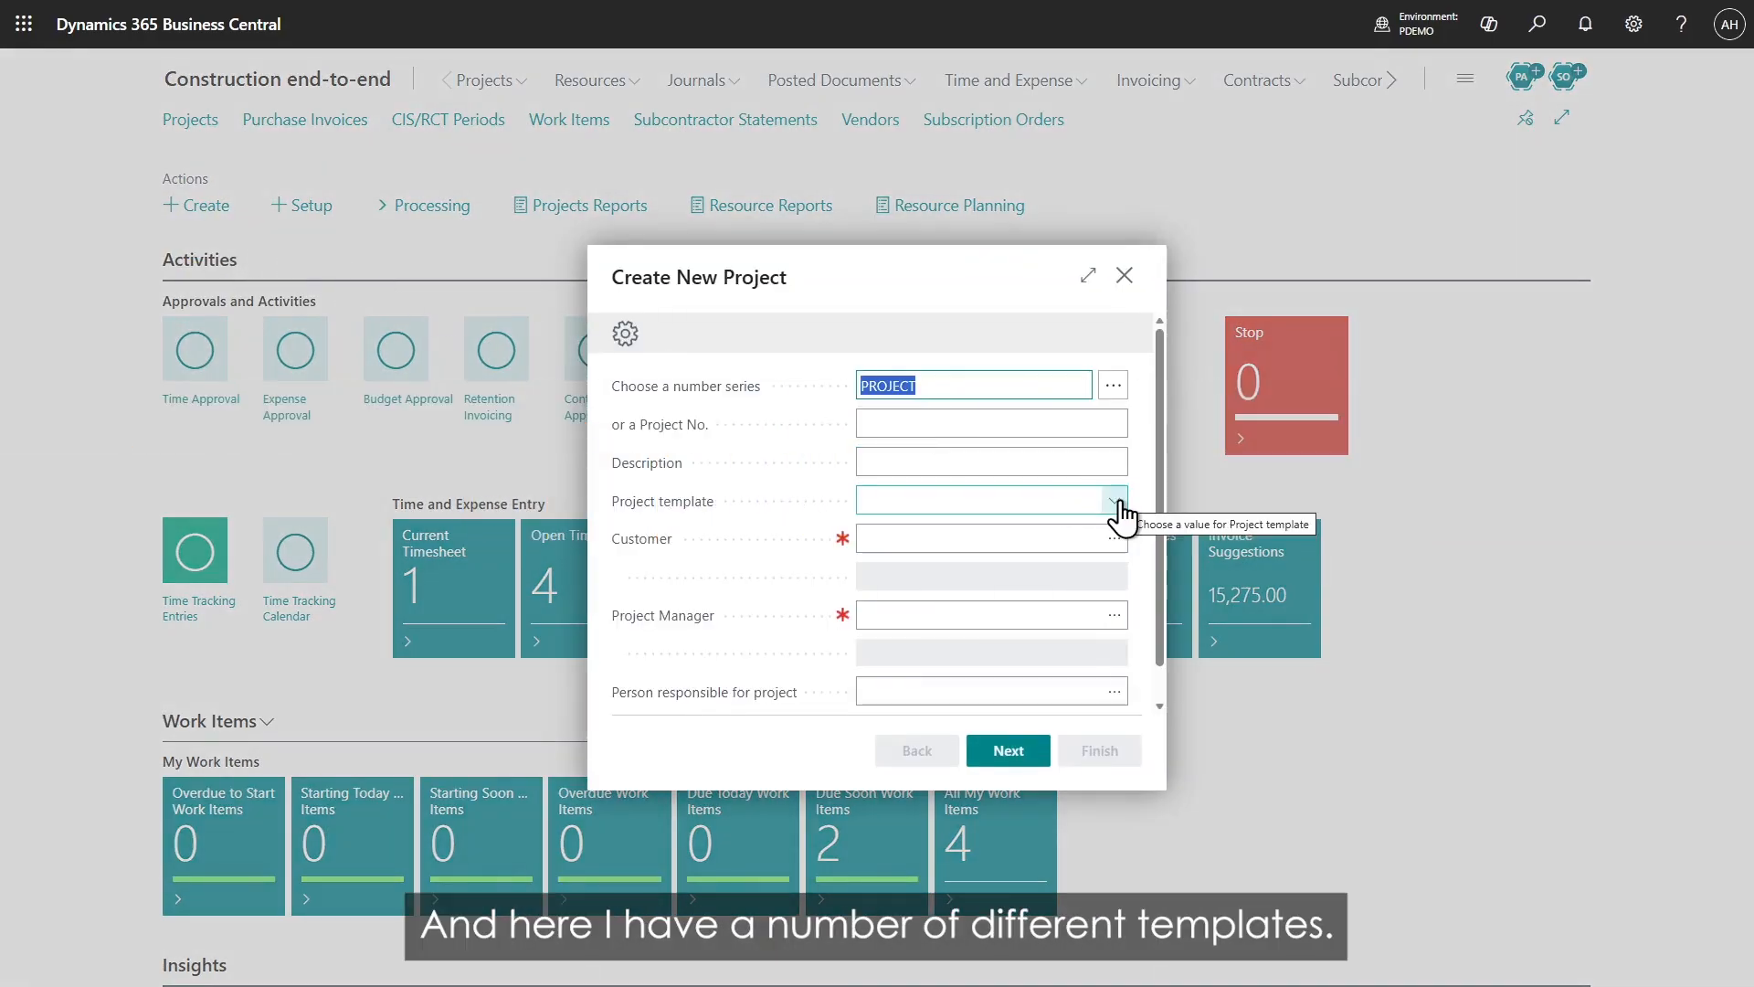
pyautogui.click(1116, 503)
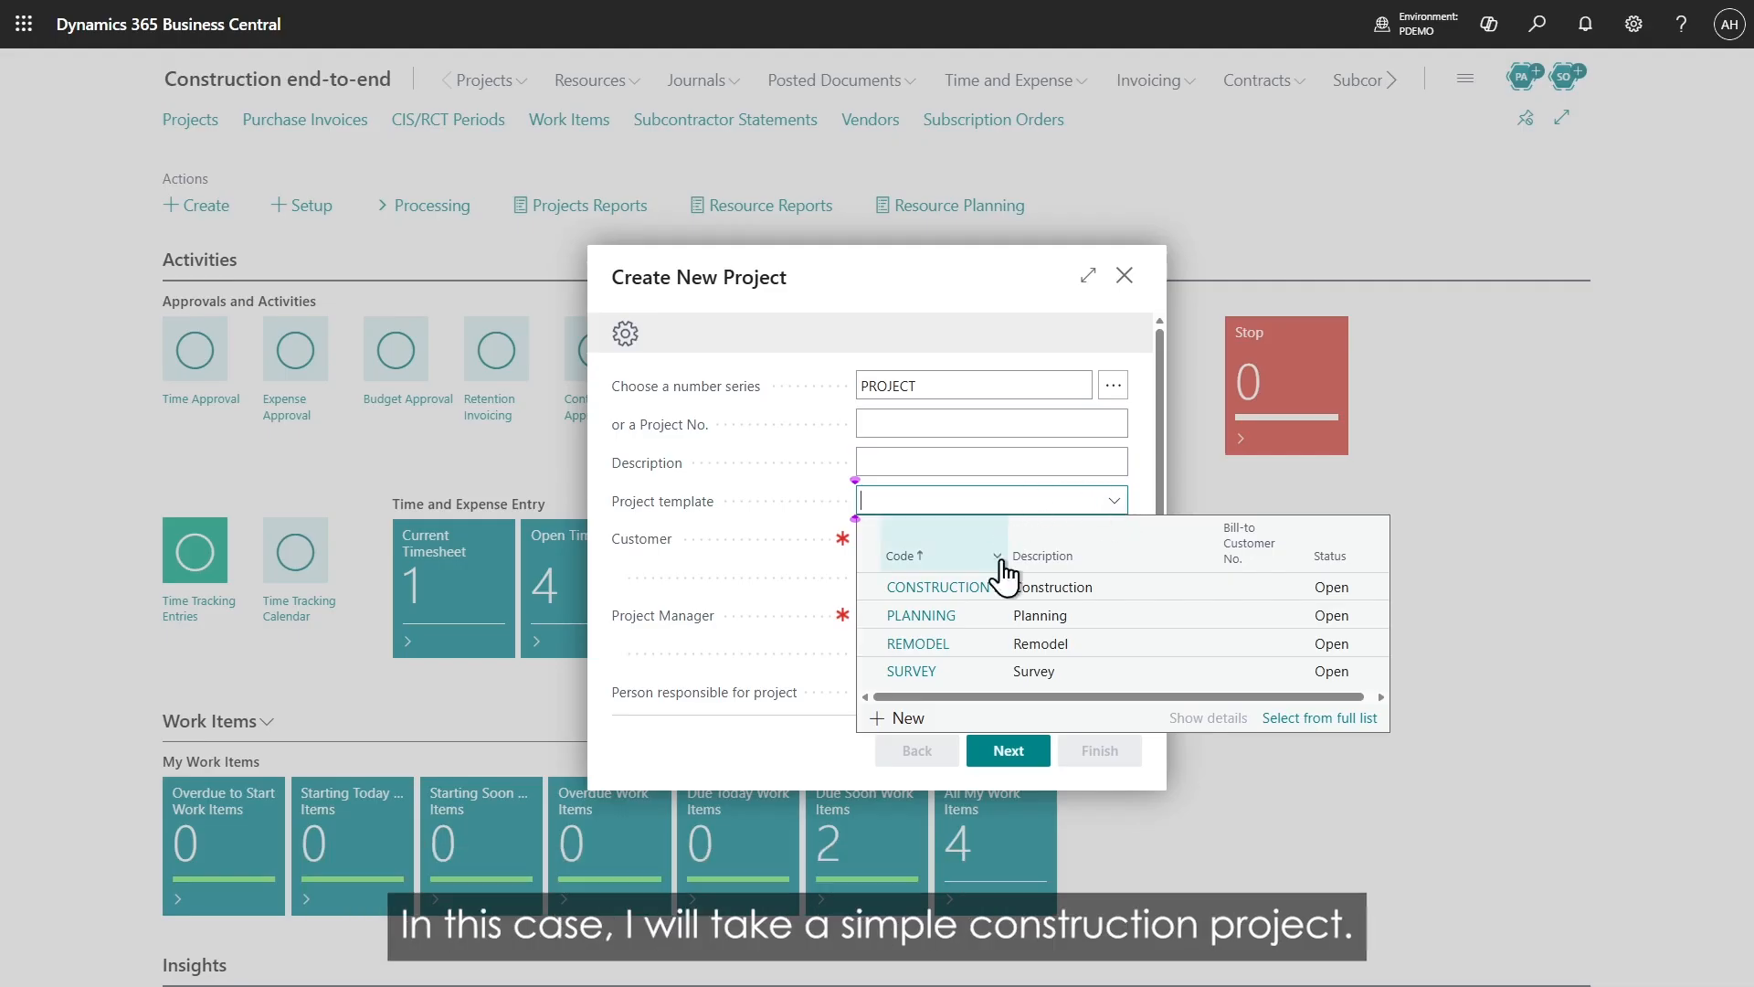
pyautogui.click(963, 587)
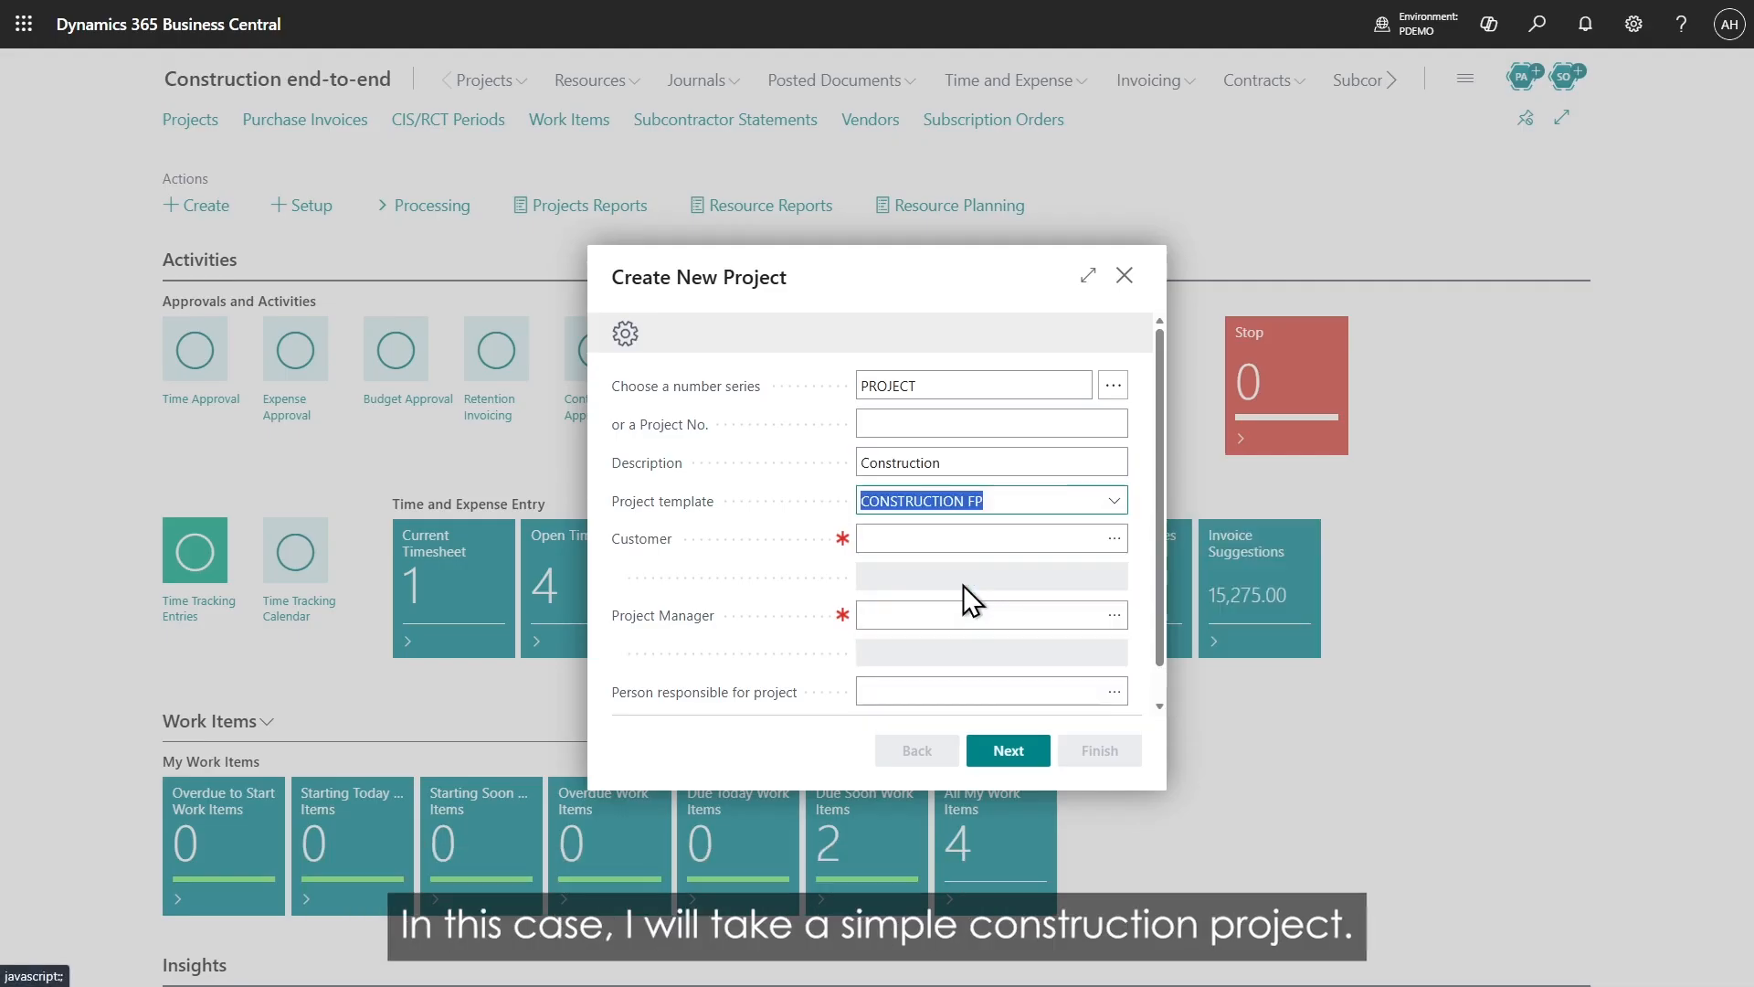
# Step: Assign customer Adatum Corporation and the third listed resource as project manager, then create the project without further options and open it
pyautogui.click(1115, 540)
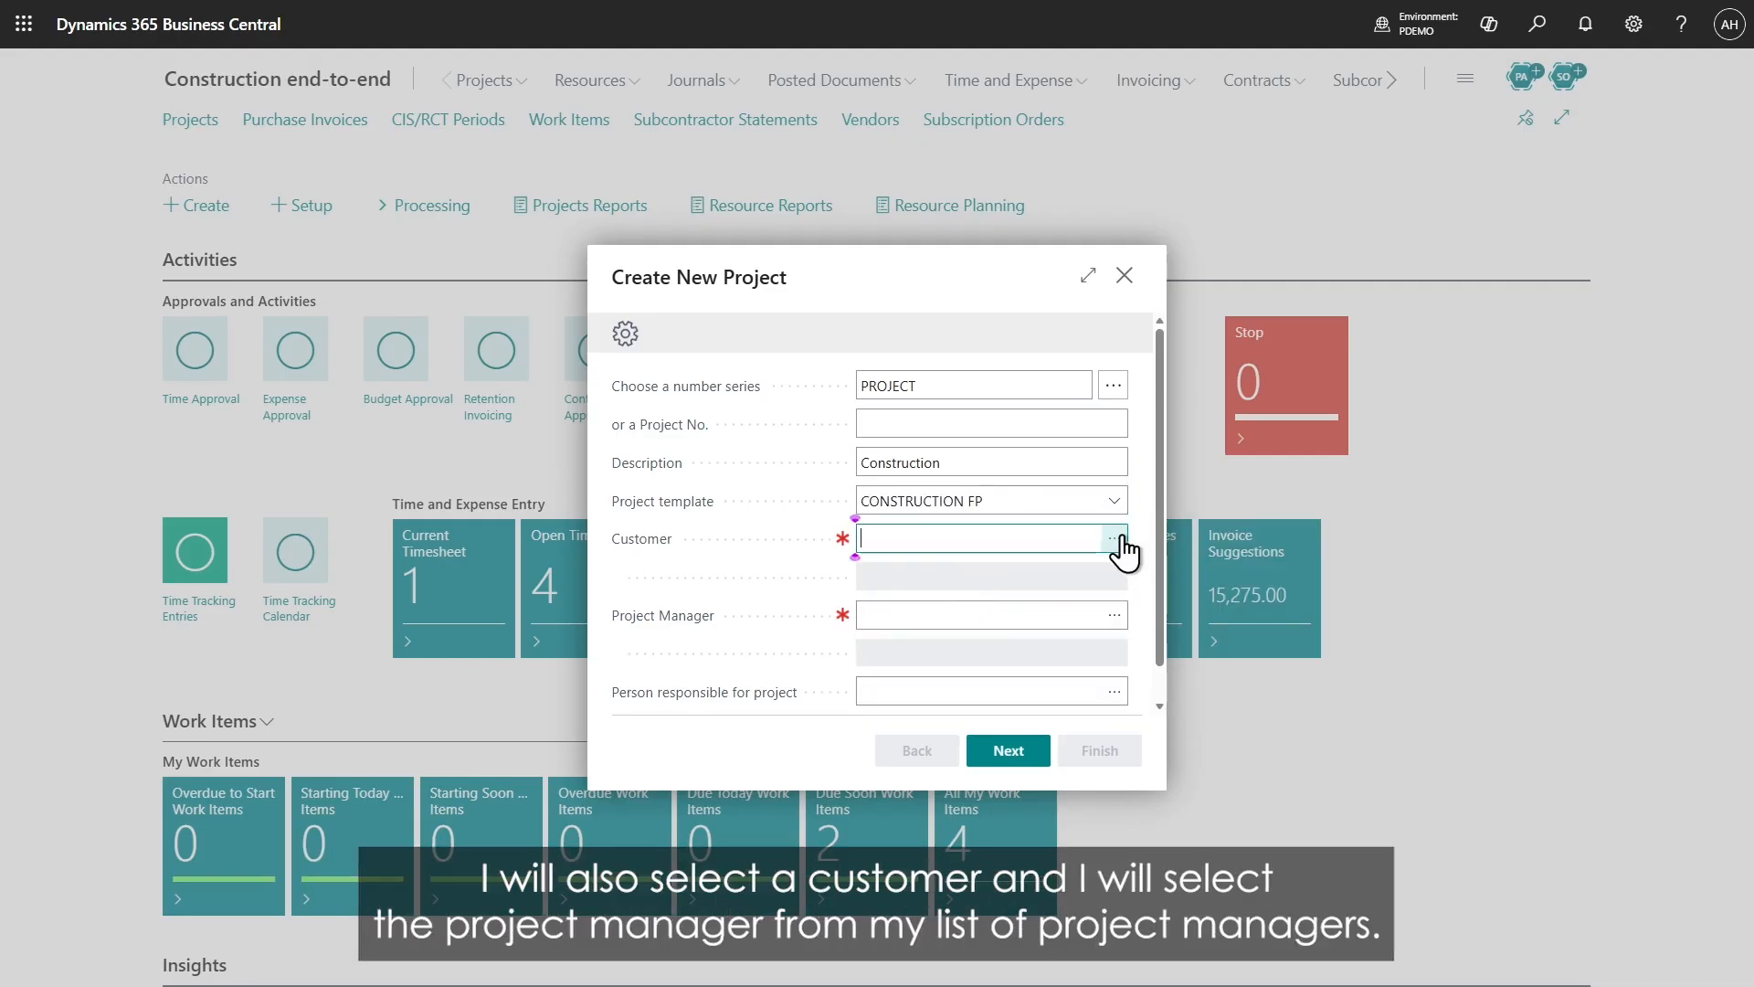
pyautogui.click(526, 333)
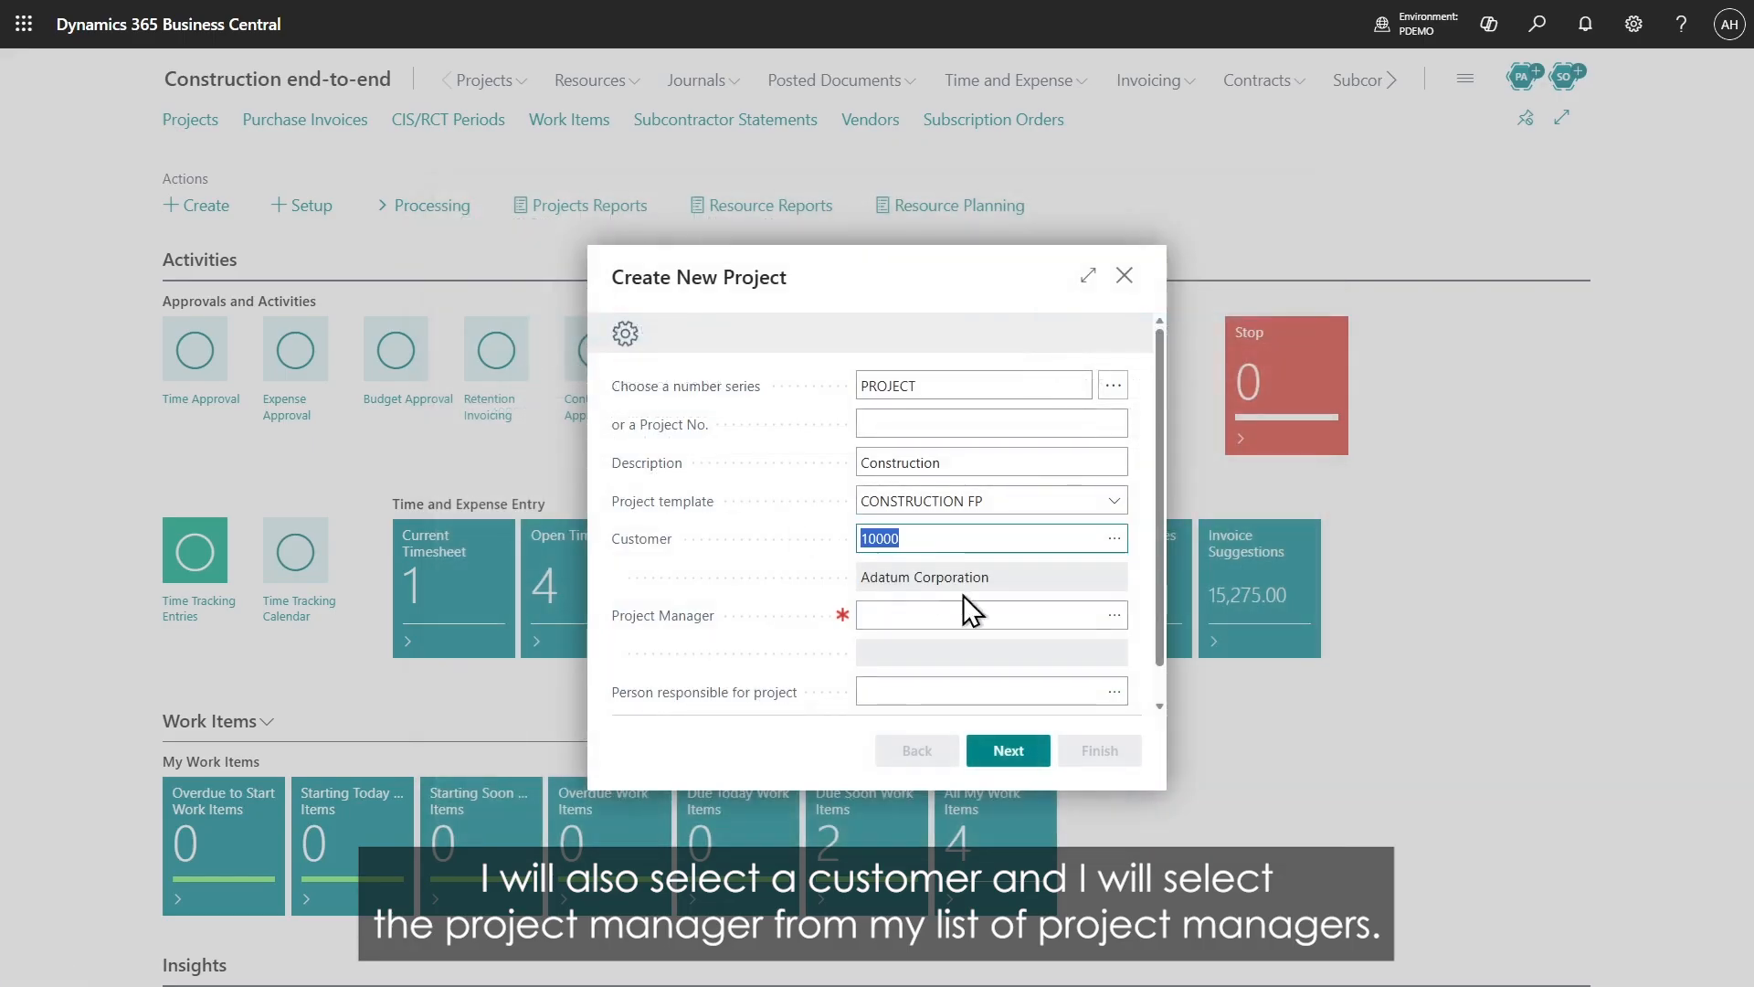
pyautogui.click(1114, 615)
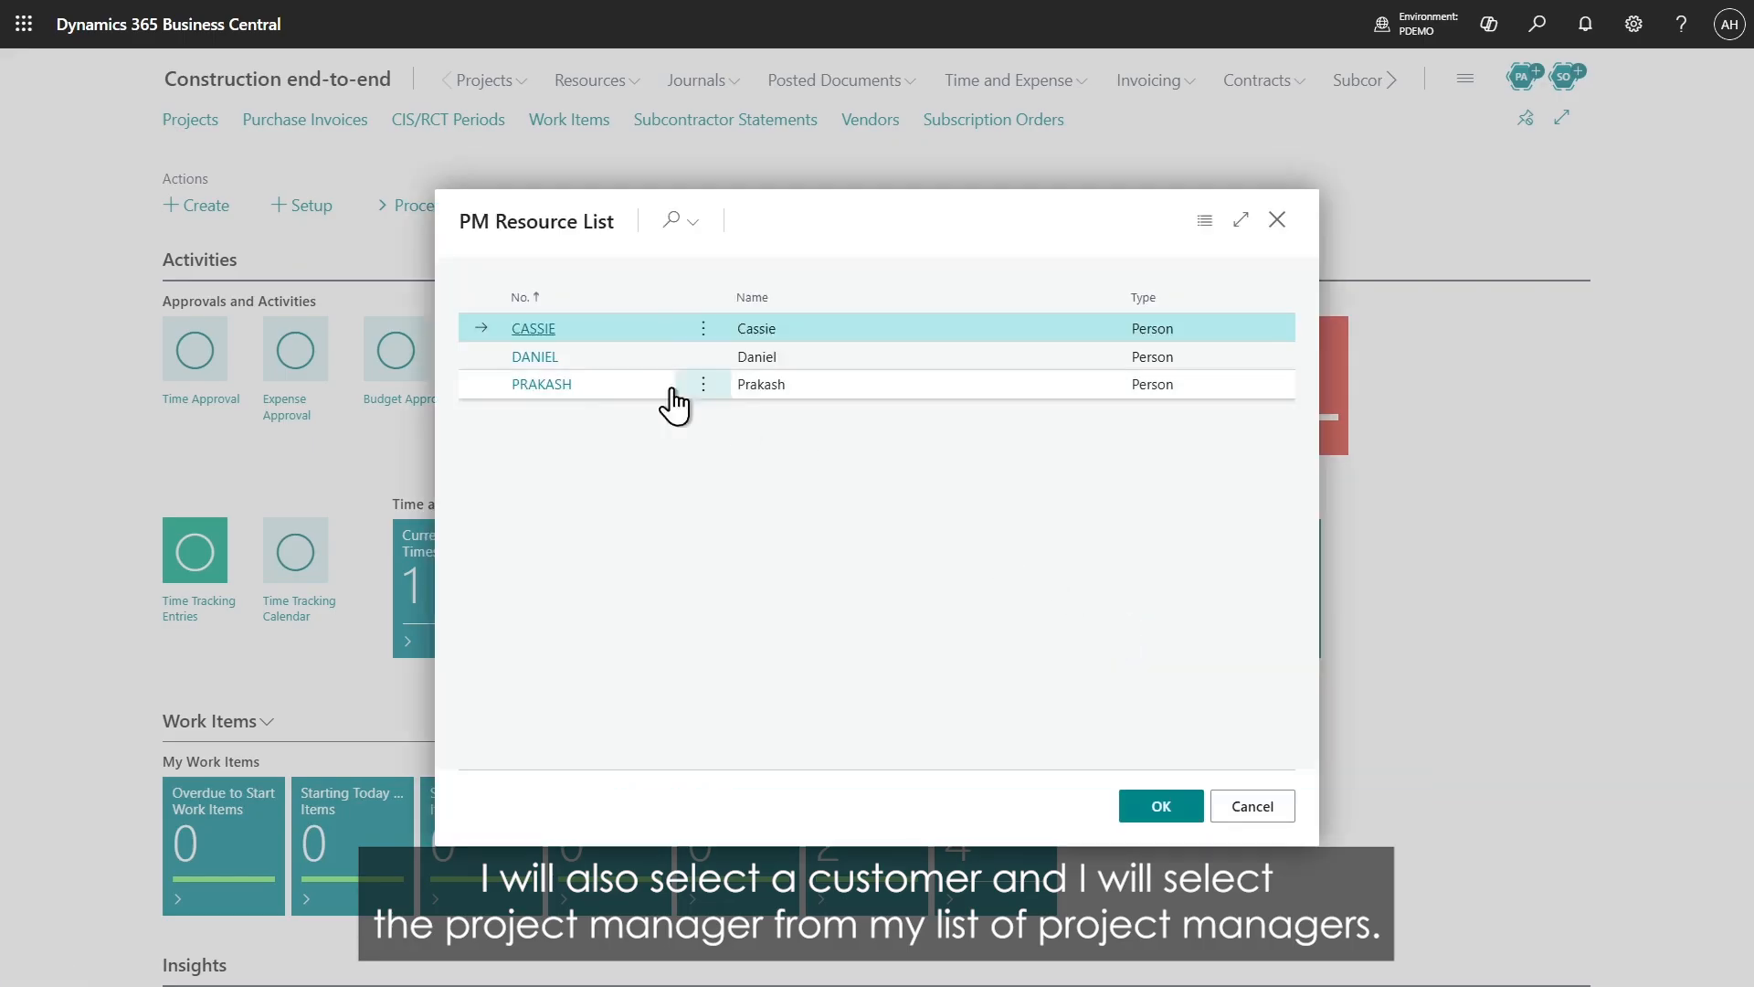
pyautogui.click(549, 385)
pyautogui.click(992, 748)
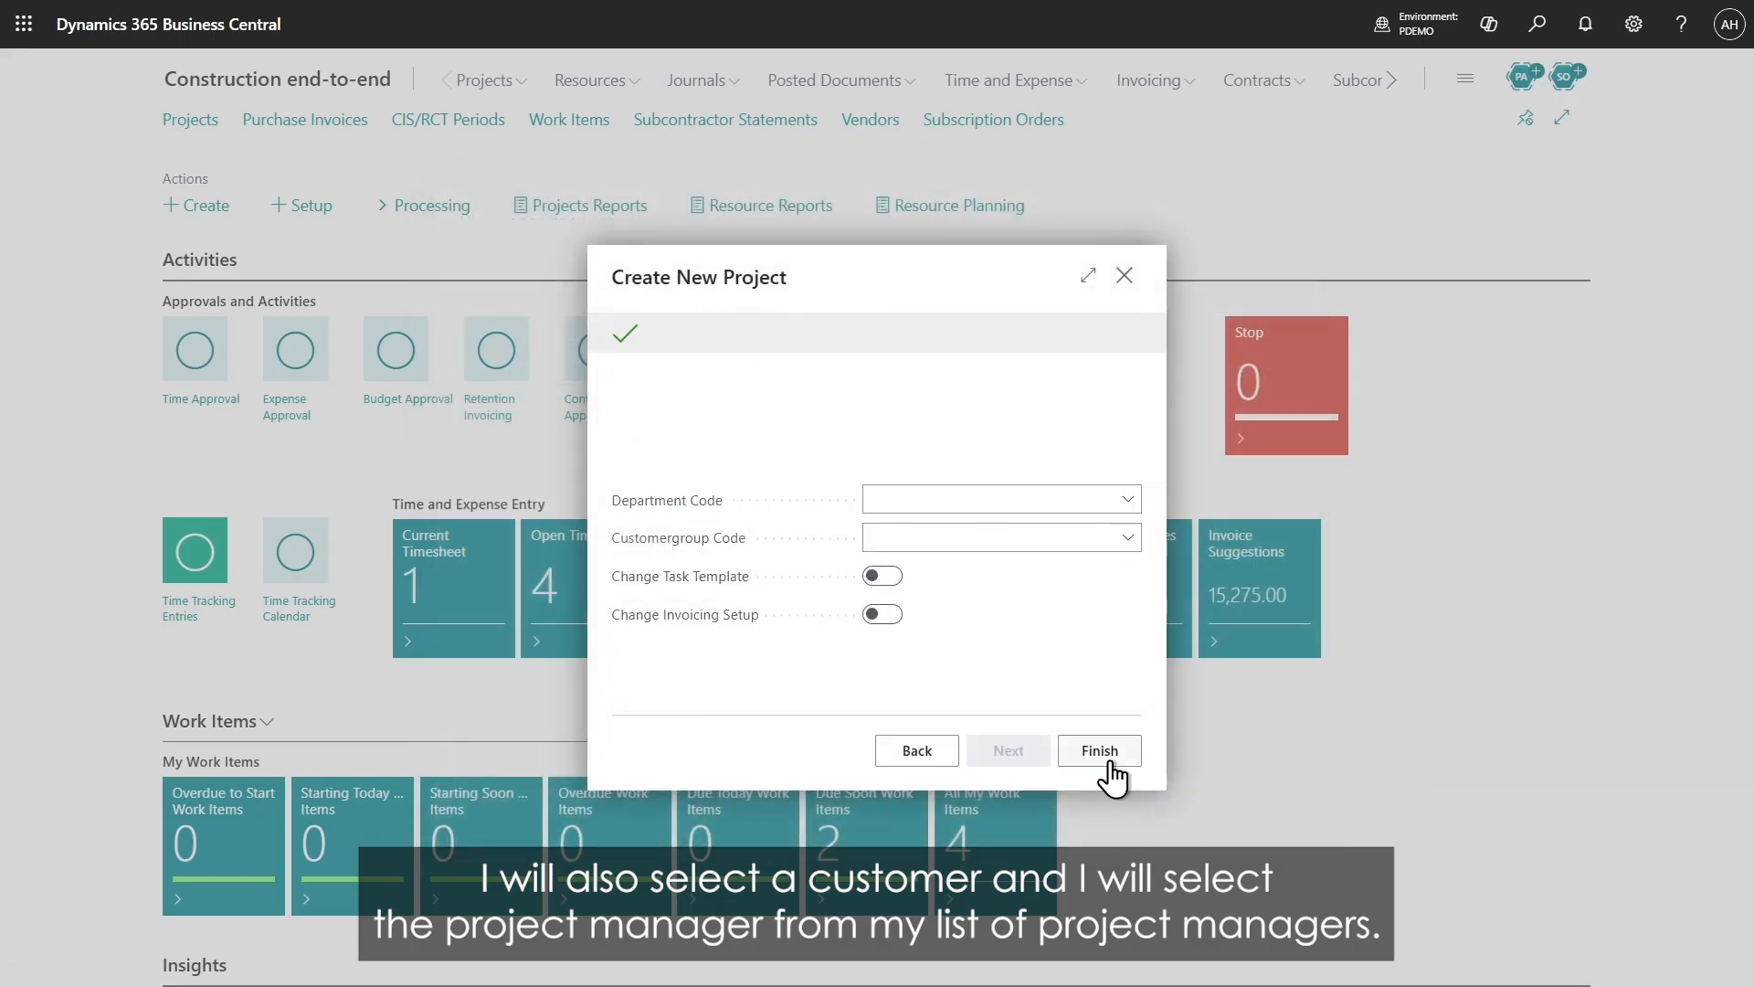
pyautogui.click(1097, 749)
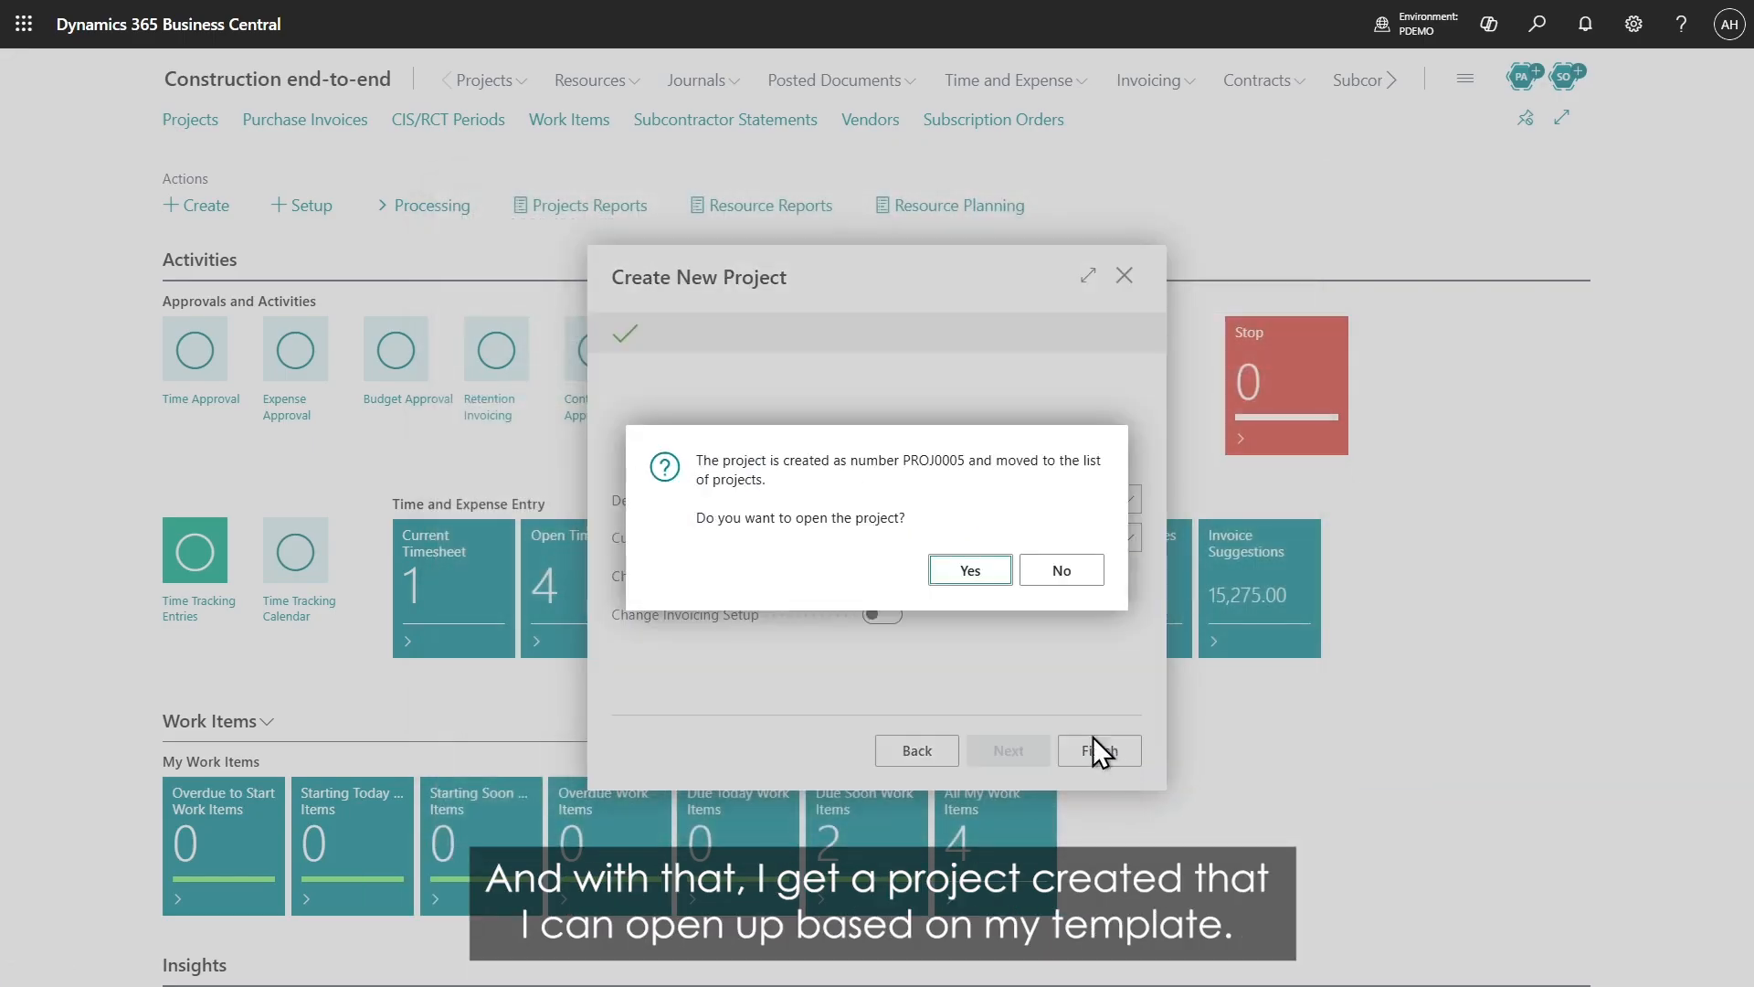
pyautogui.click(967, 570)
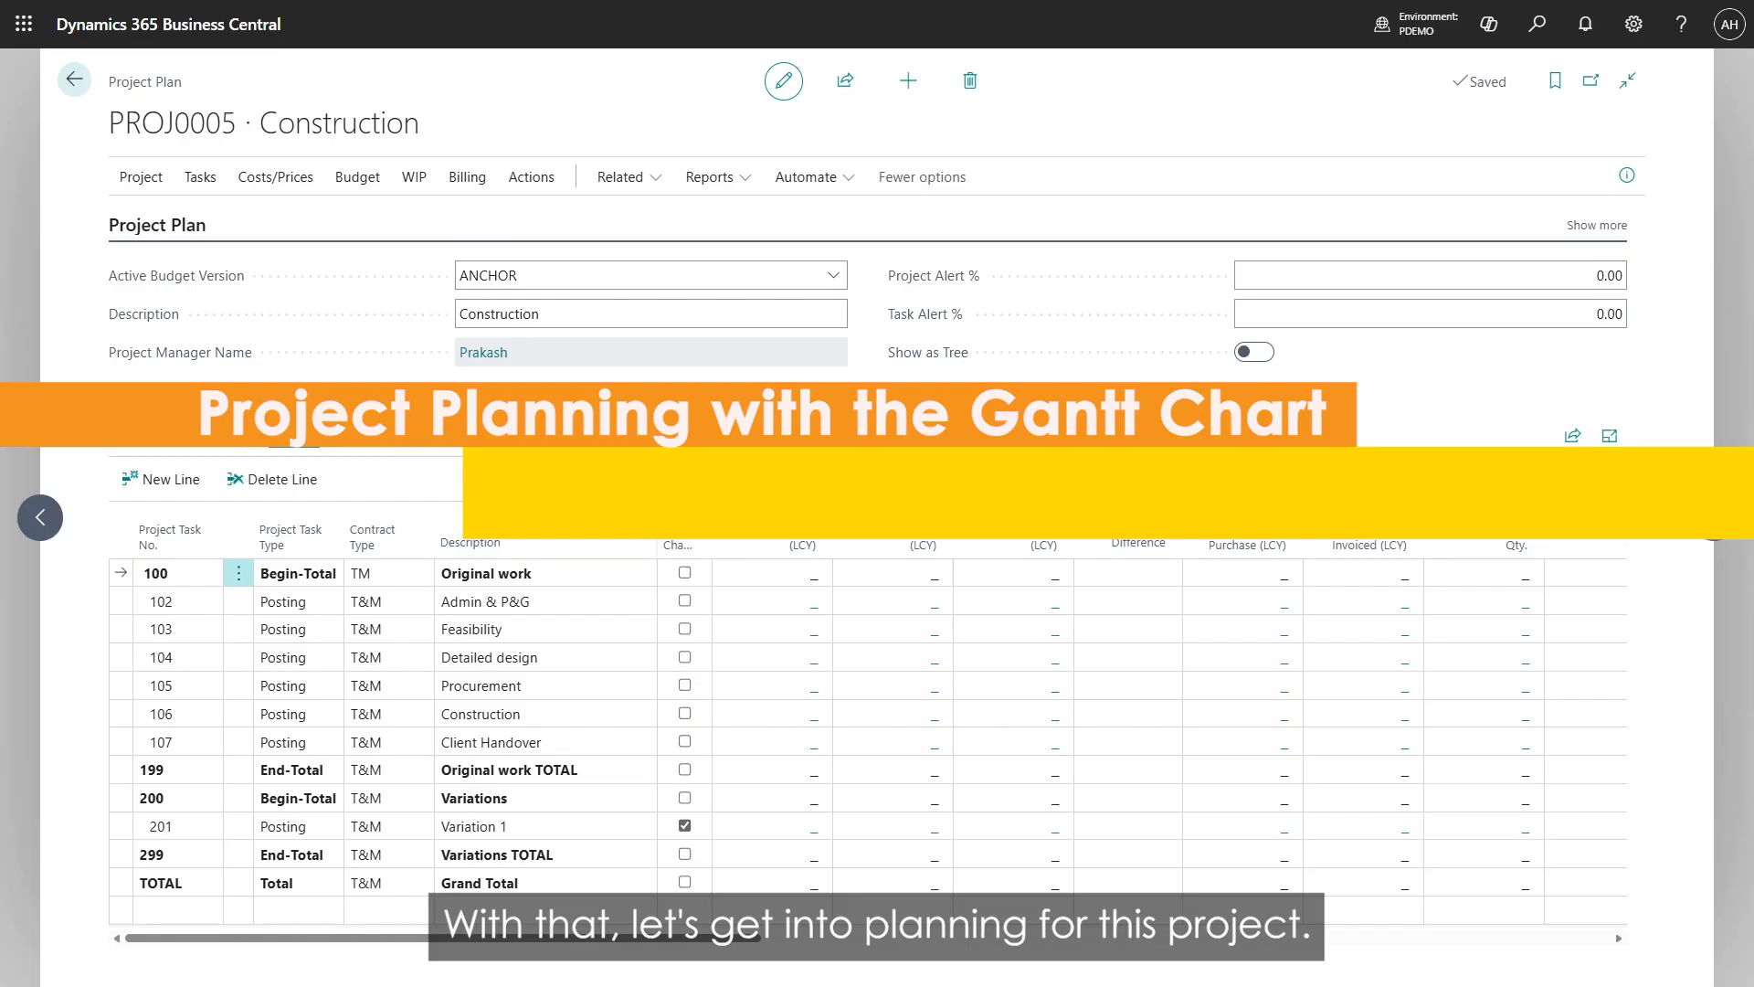
# Step: Show the project's Gantt chart and extend the Procurement task's end date to 13/07/2026
pyautogui.click(146, 178)
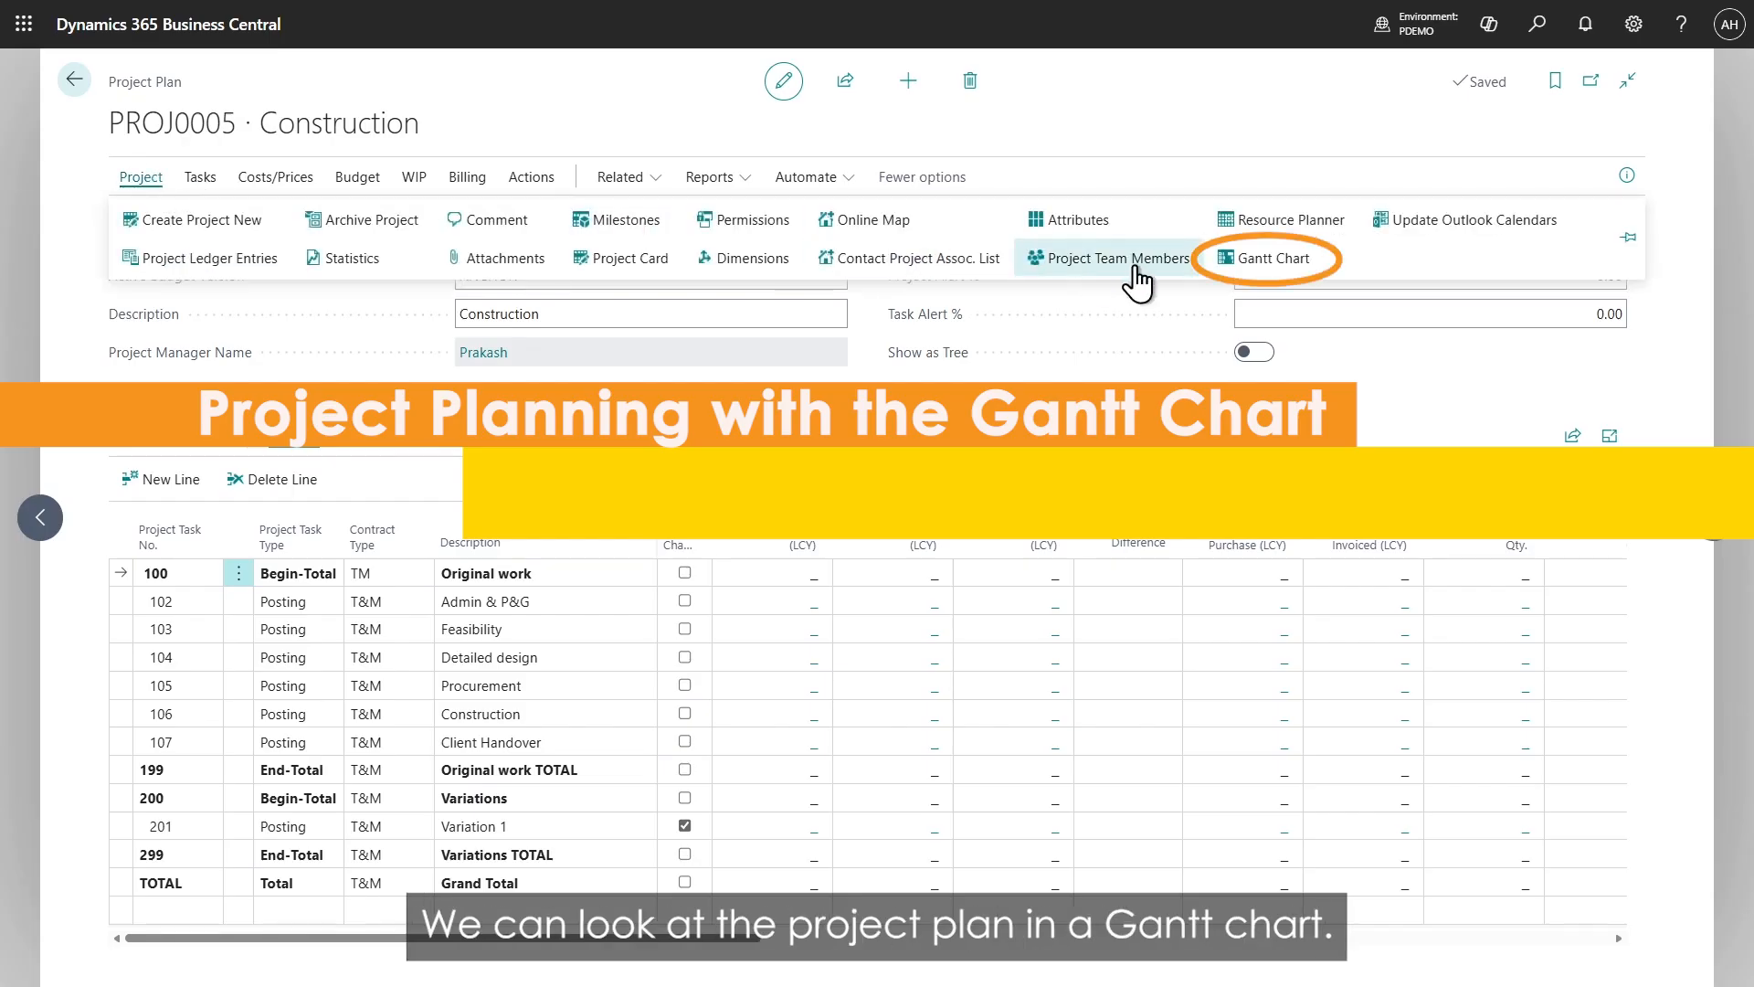
pyautogui.click(1270, 259)
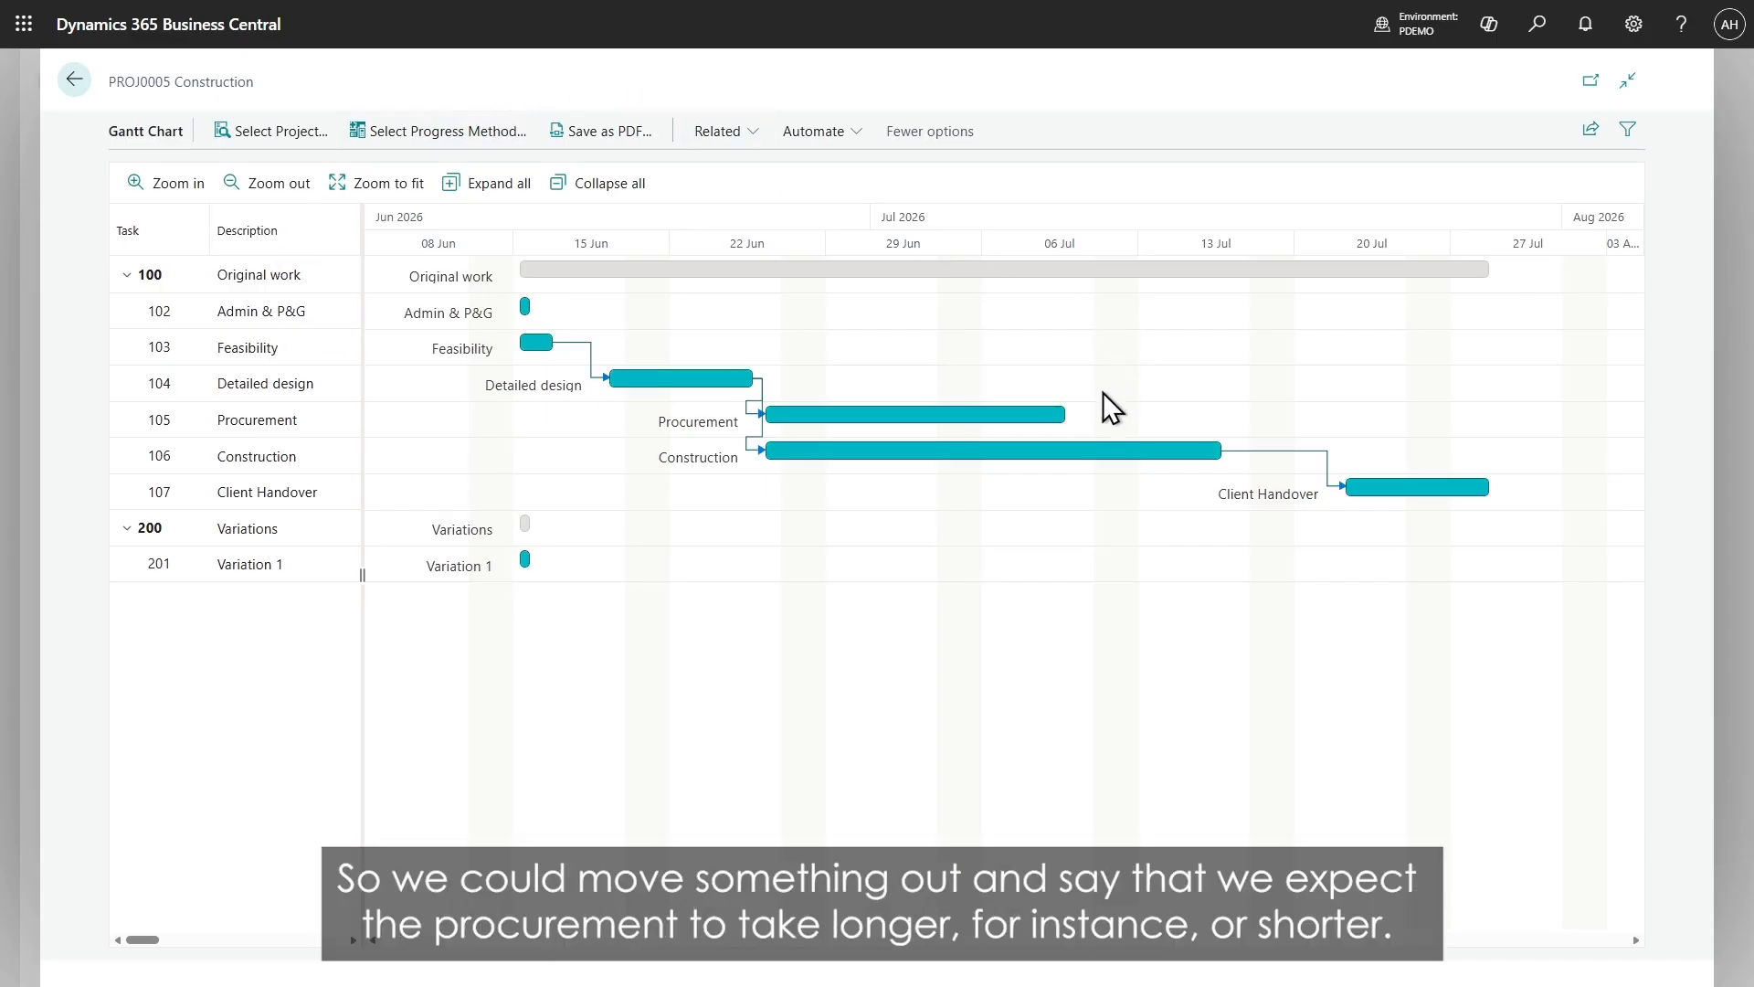
pyautogui.moveTo(1065, 413); pyautogui.dragTo(1153, 410)
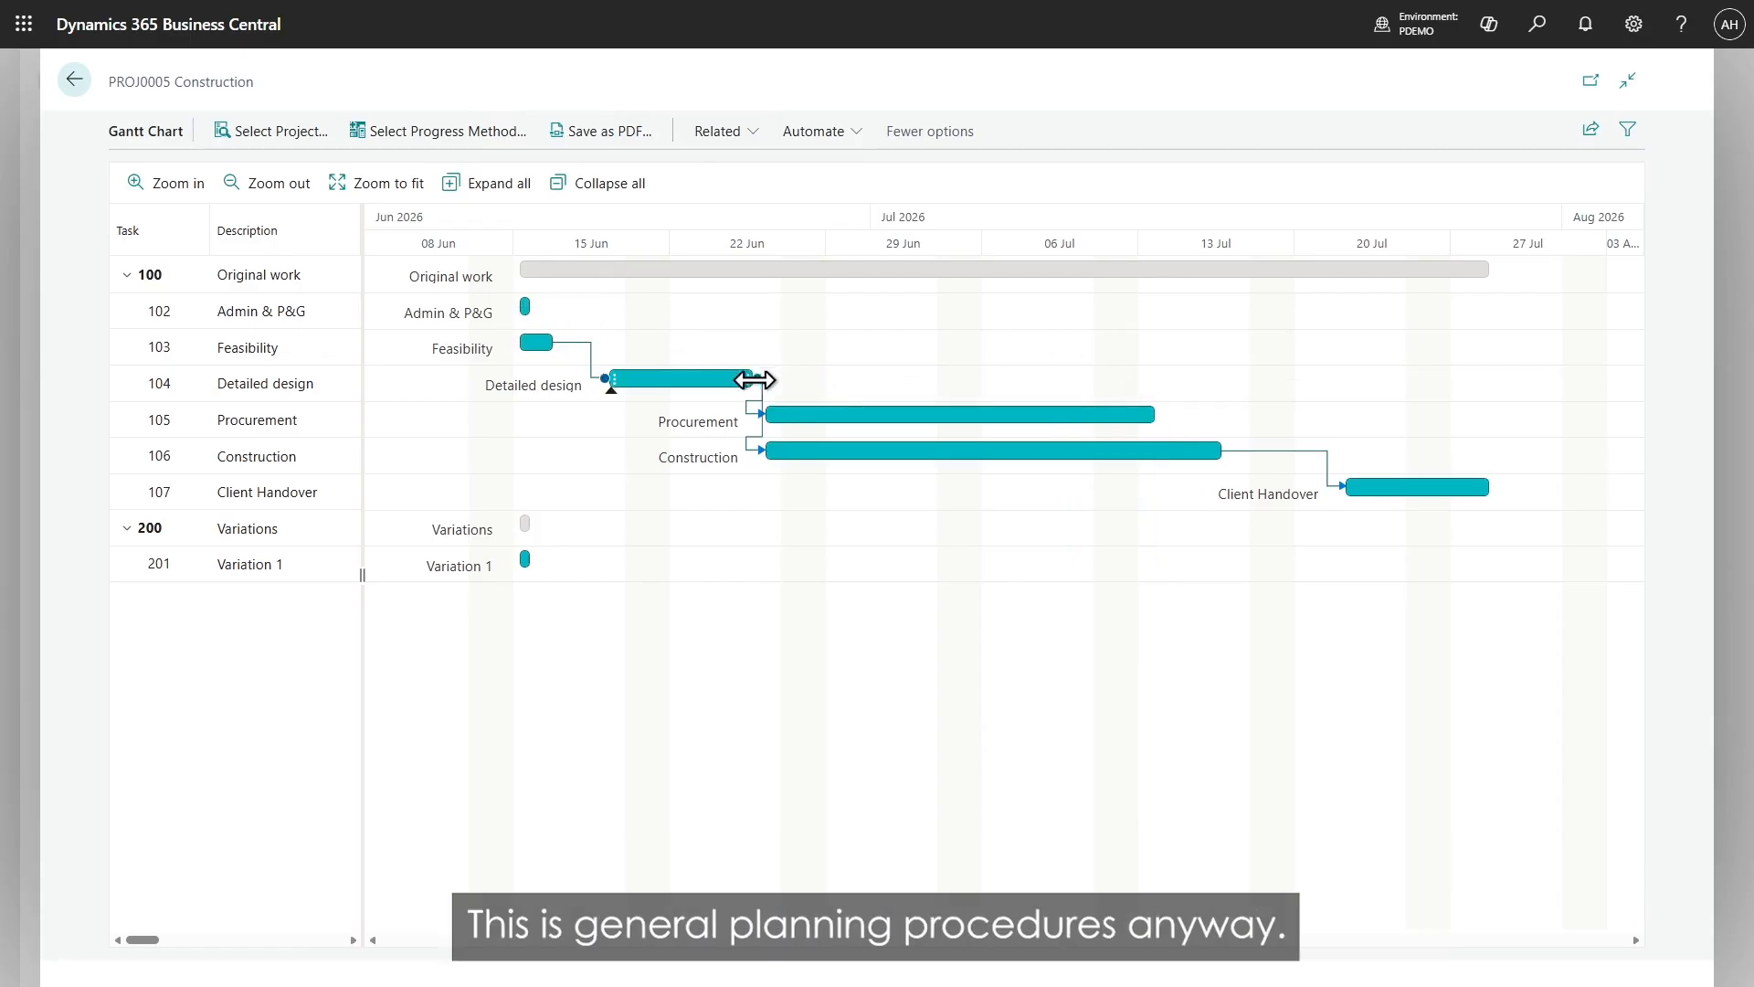
# Step: Expand the Gantt chart's task table to examine the dates, effort, budget and actual cost columns, then narrow it again
pyautogui.moveTo(826, 410)
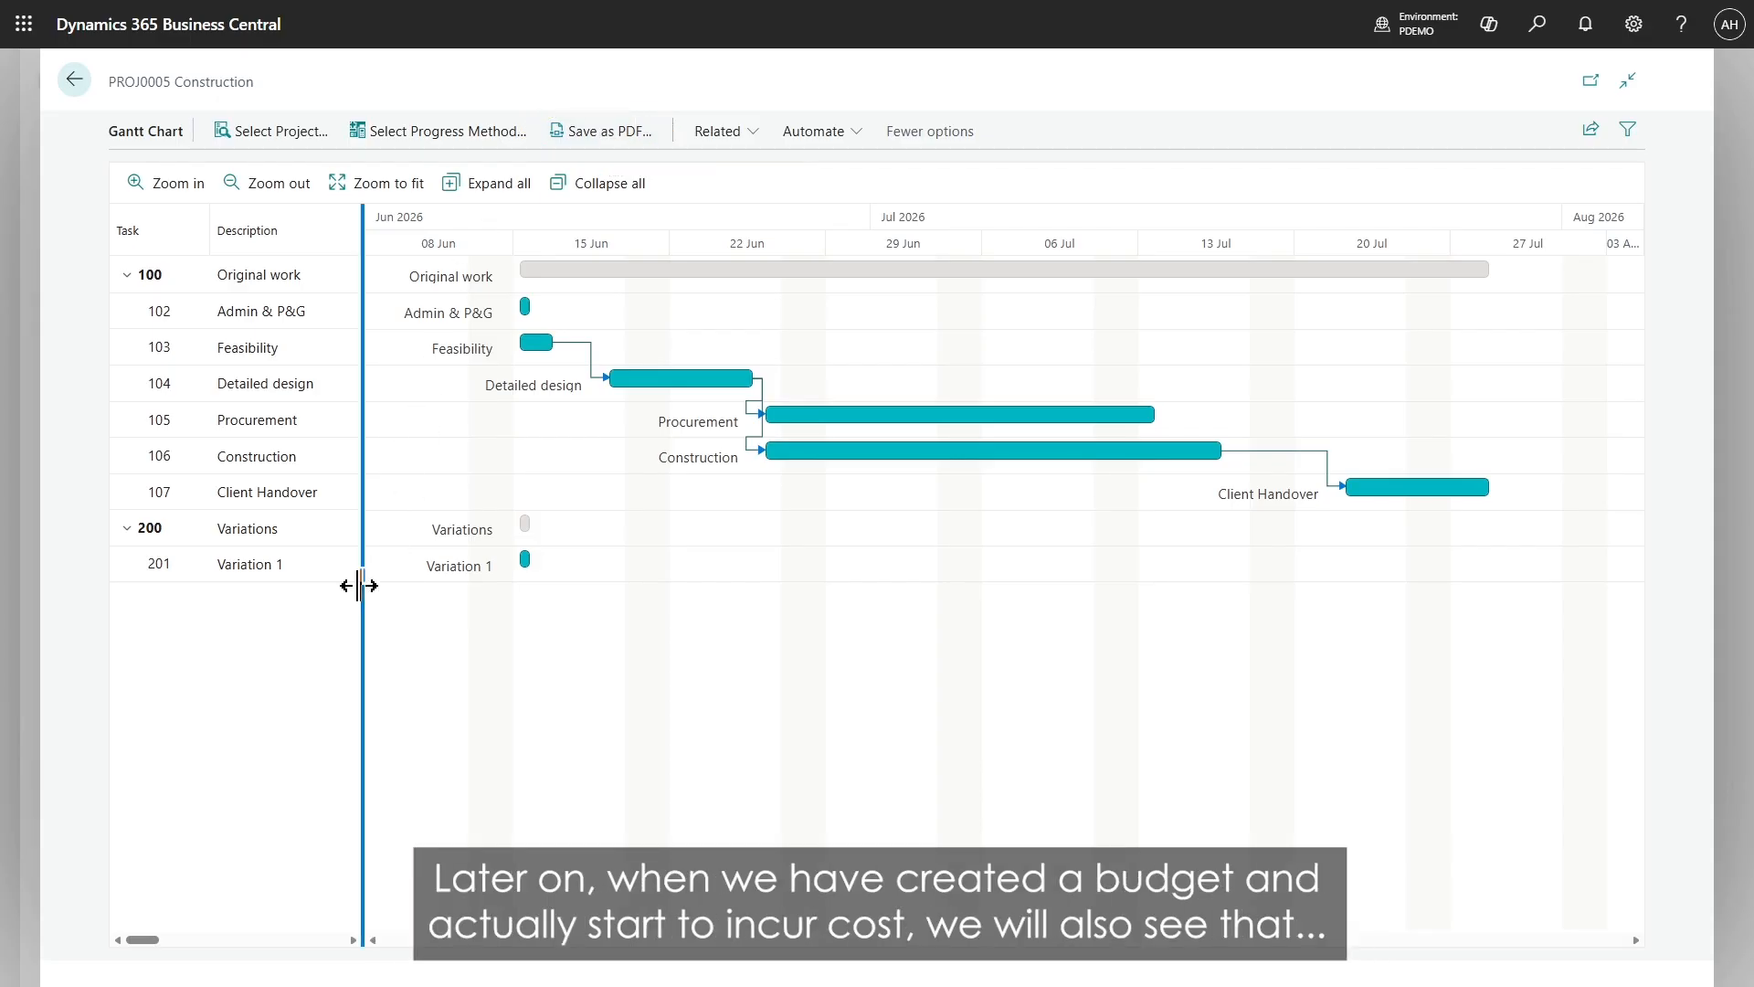
pyautogui.moveTo(362, 581); pyautogui.dragTo(1000, 603)
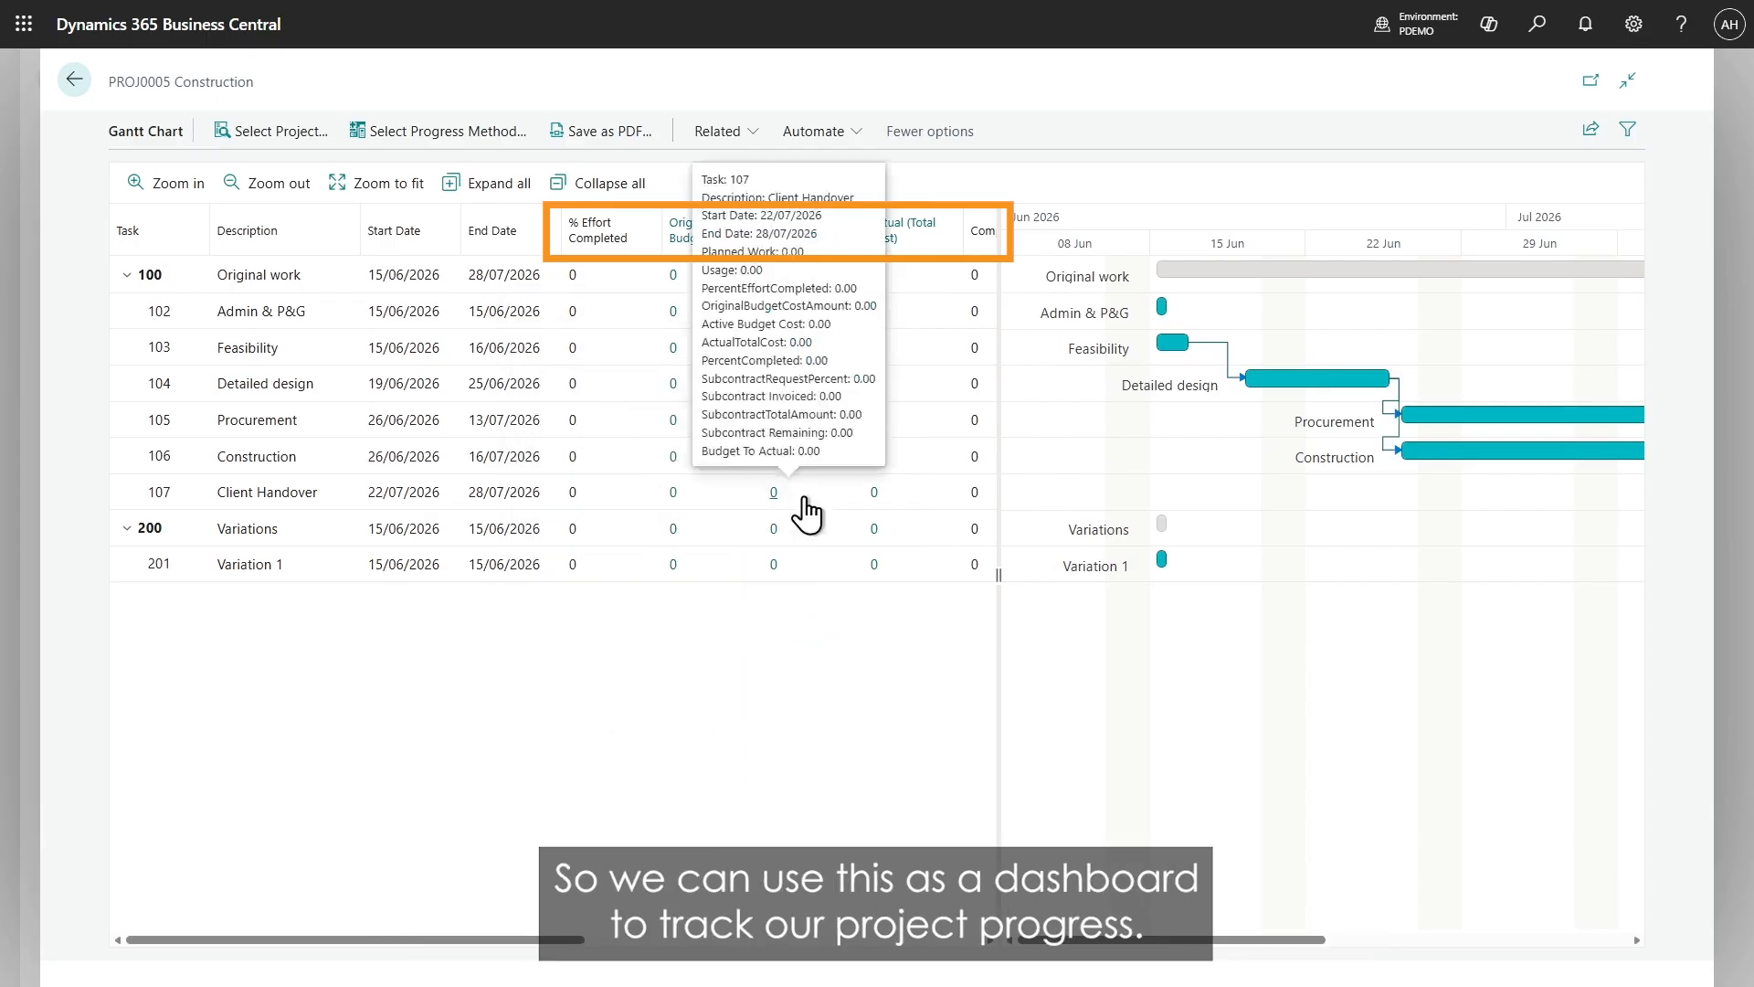
pyautogui.moveTo(1001, 575); pyautogui.dragTo(344, 560)
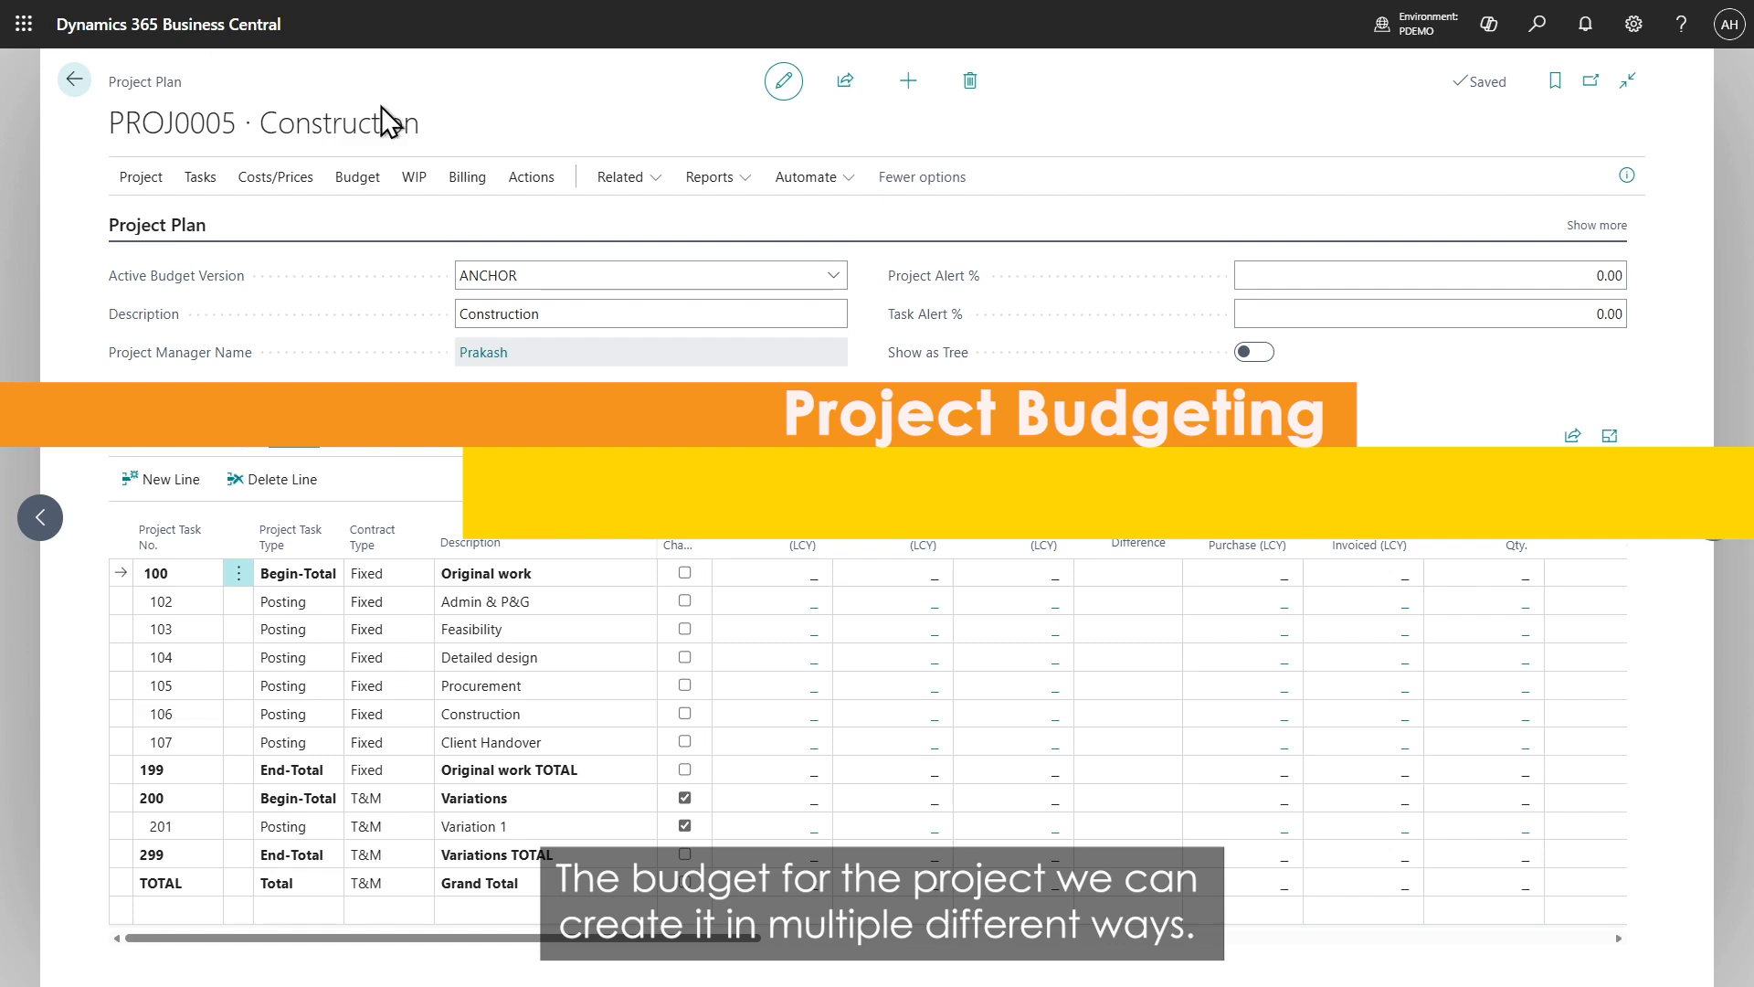
# Step: Open the project's budget journal for editing with the BUDGET batch
pyautogui.click(368, 178)
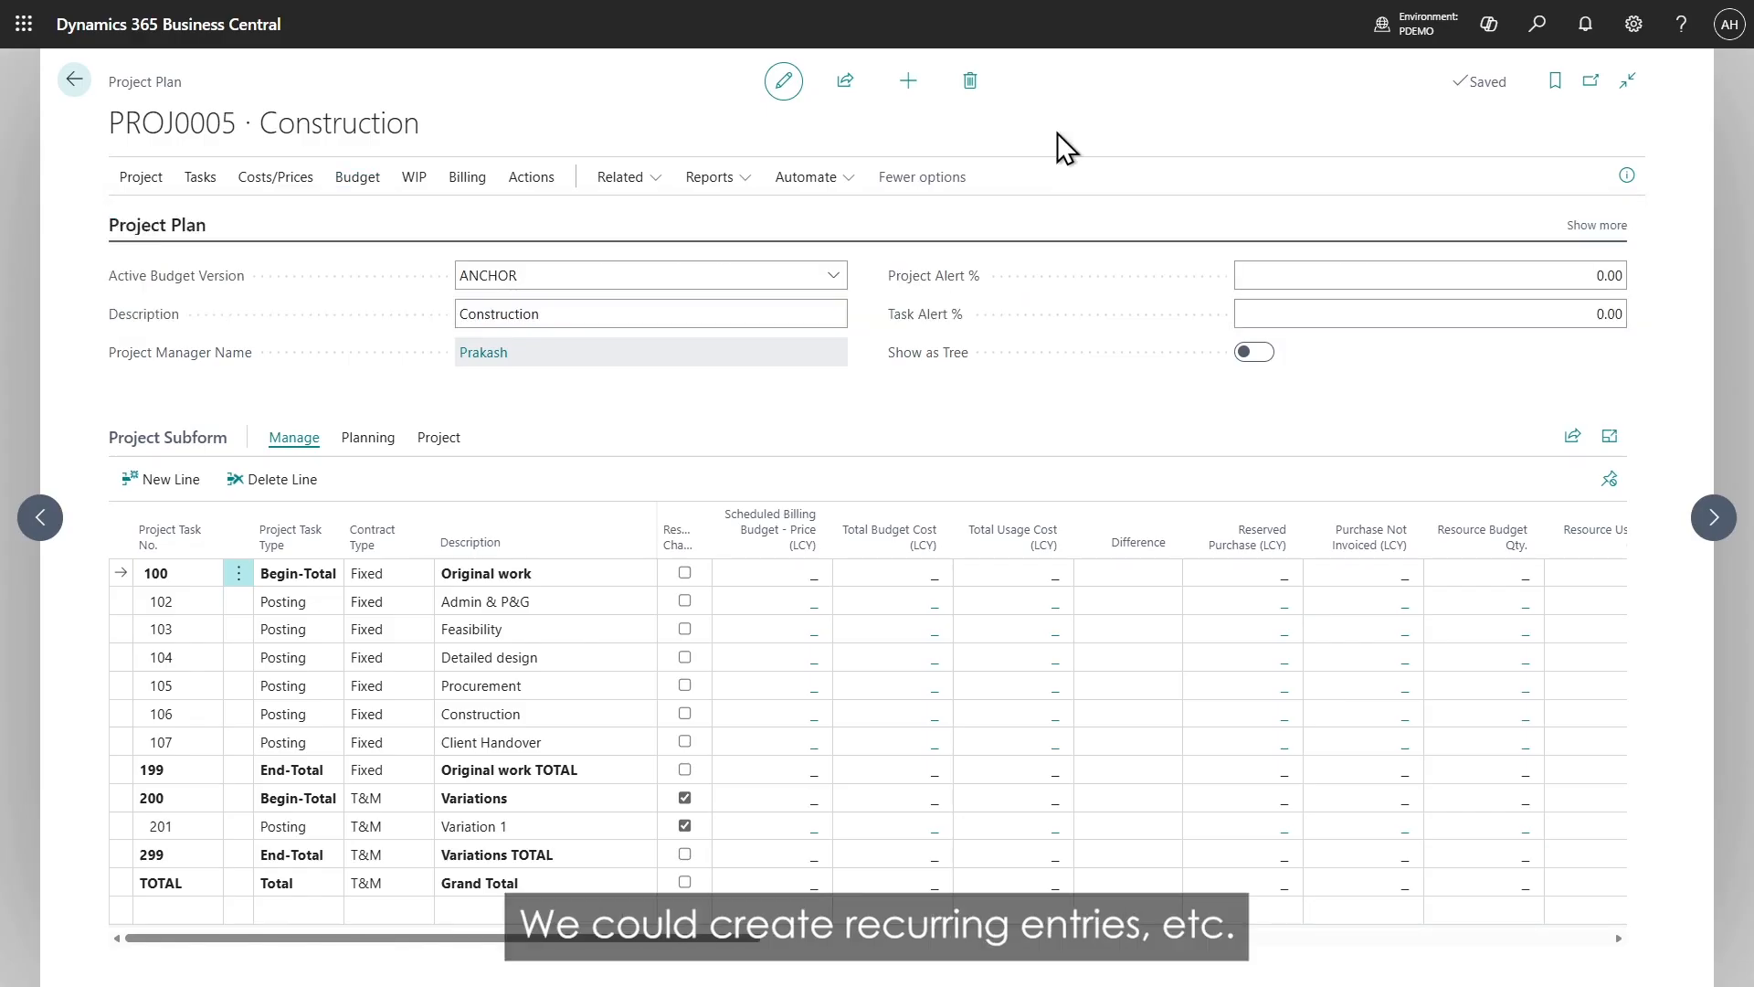
pyautogui.click(365, 179)
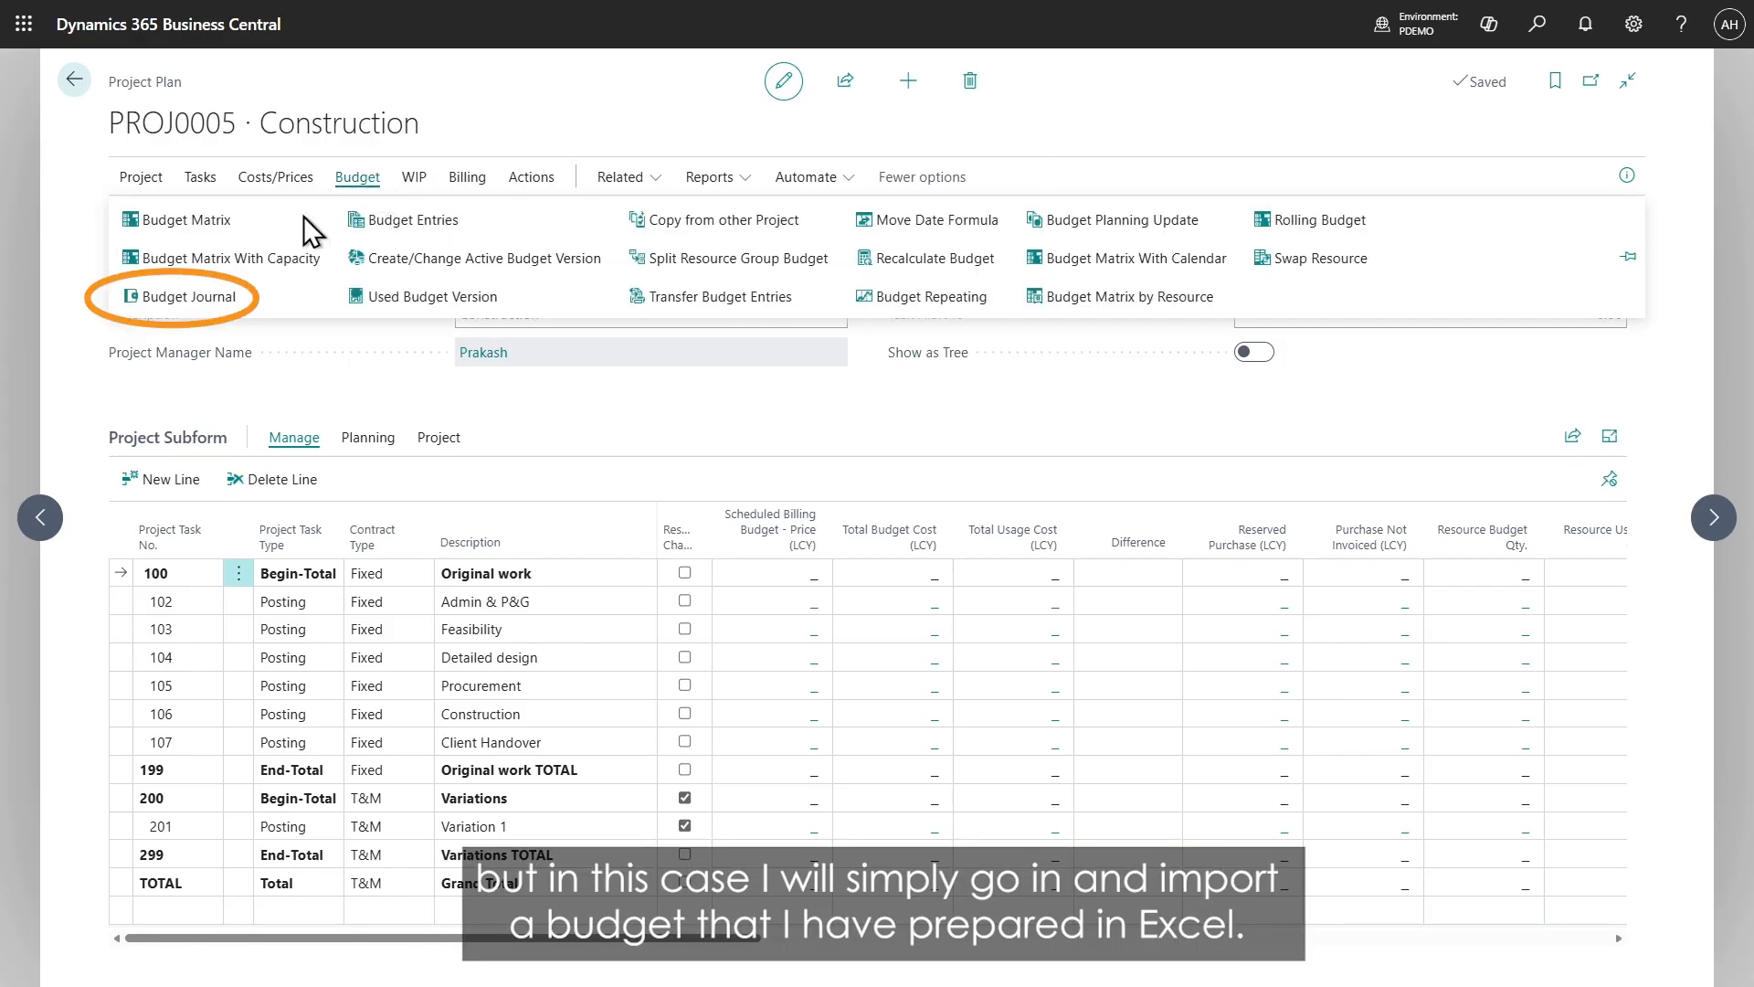
pyautogui.click(215, 300)
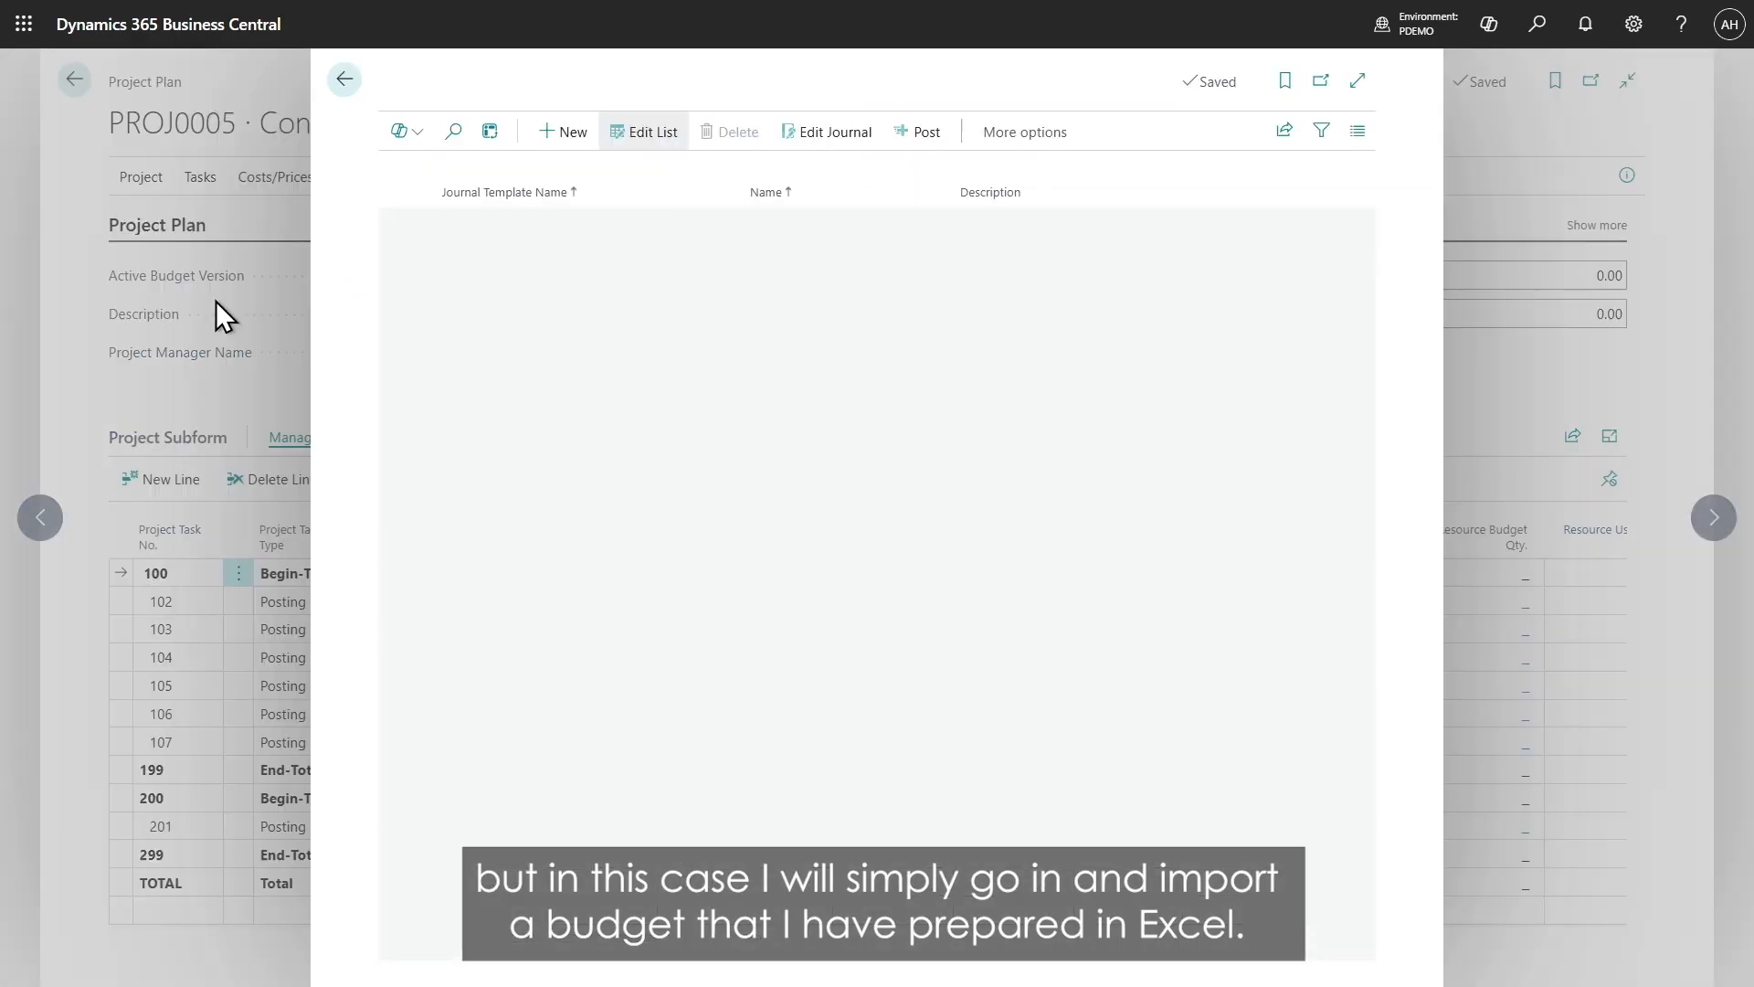
pyautogui.click(837, 138)
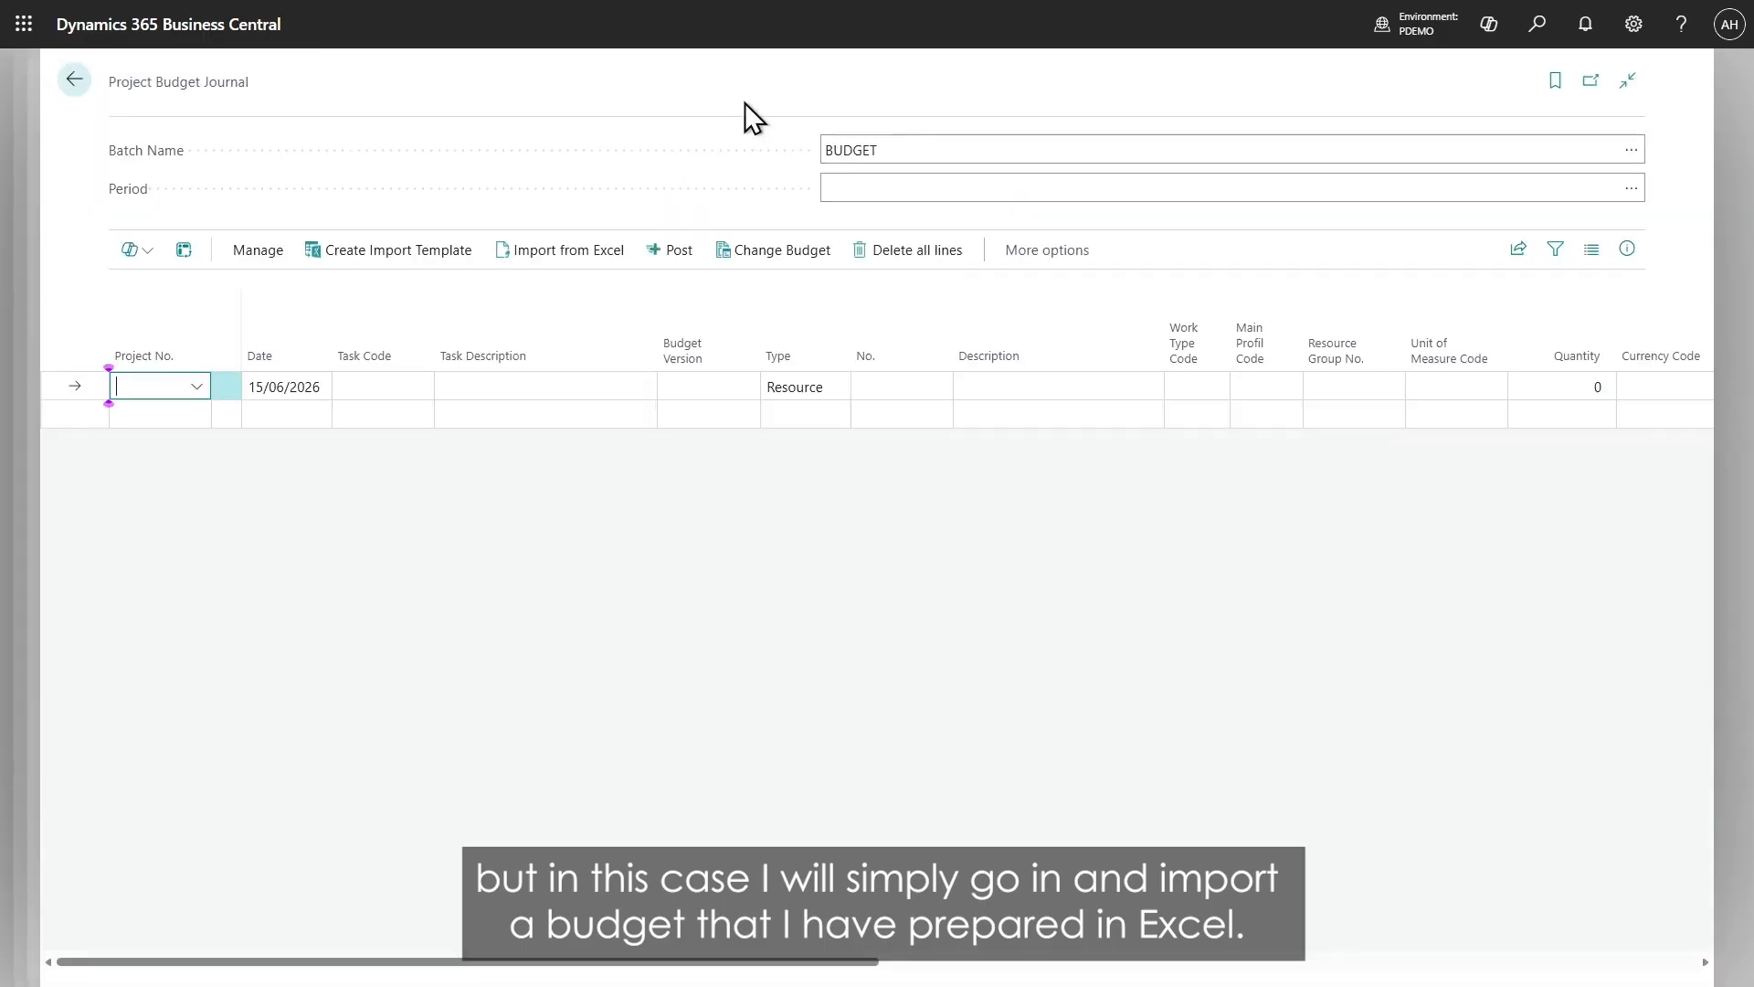
pyautogui.click(561, 237)
pyautogui.click(1138, 538)
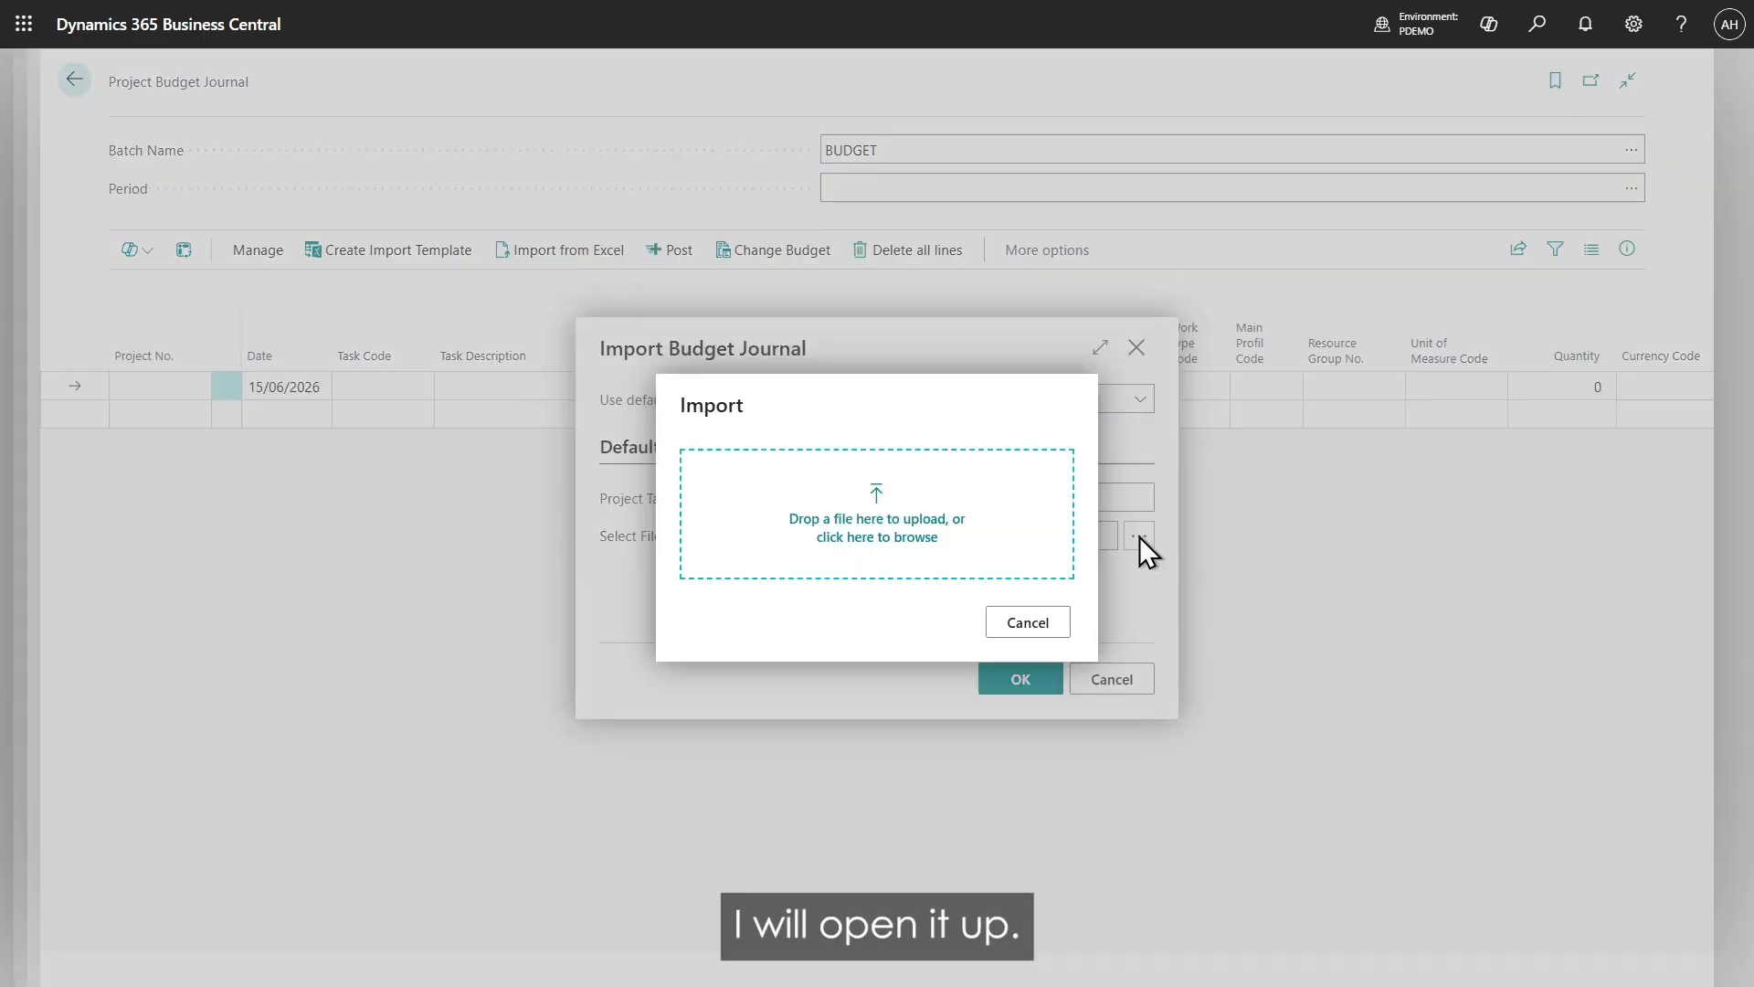
pyautogui.click(934, 541)
pyautogui.doubleClick(446, 170)
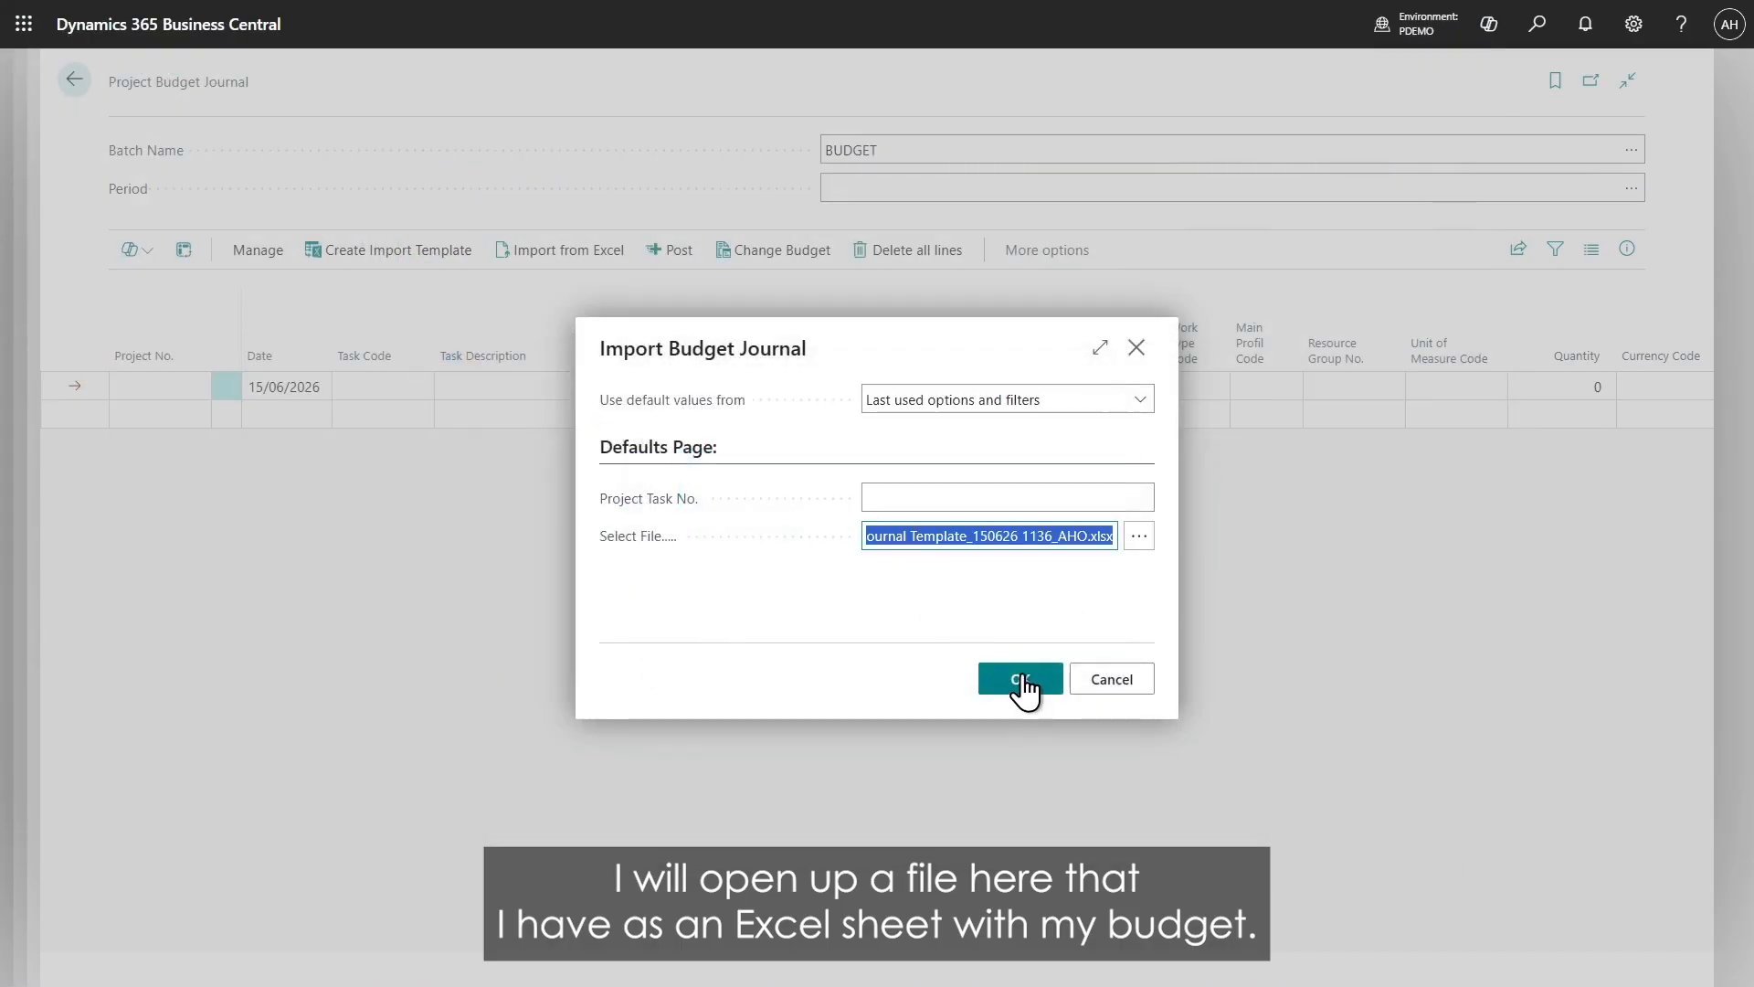
pyautogui.click(1022, 681)
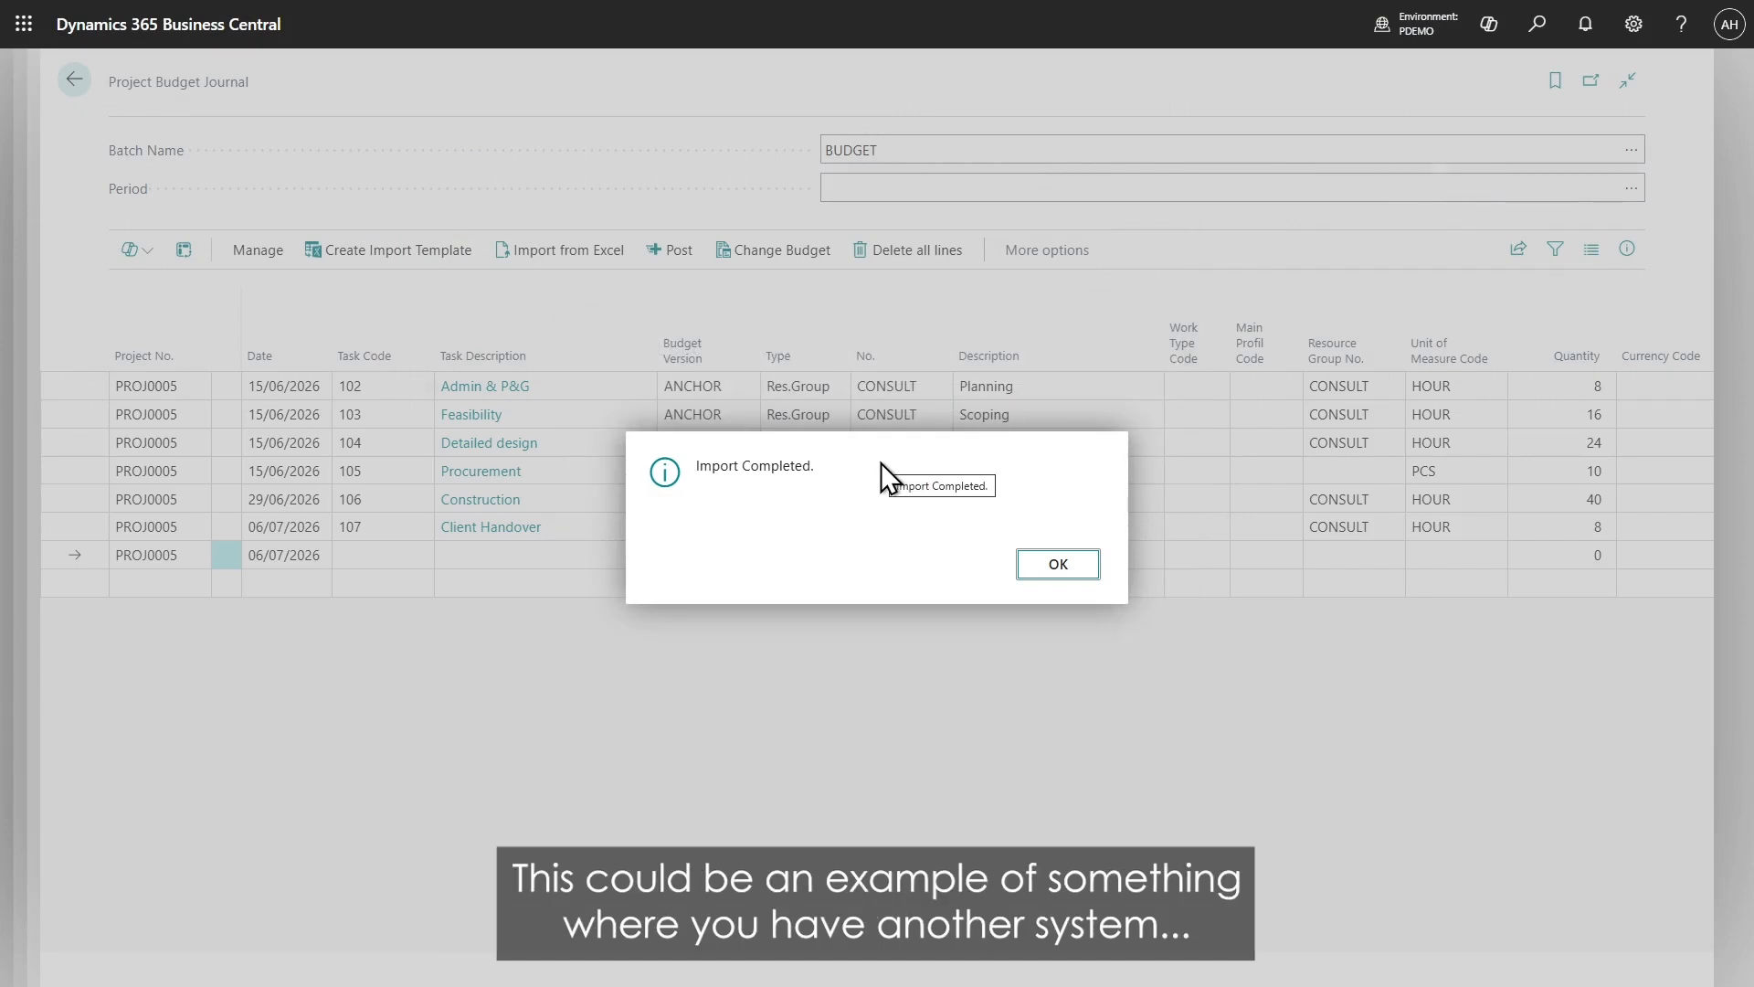
pyautogui.click(1058, 574)
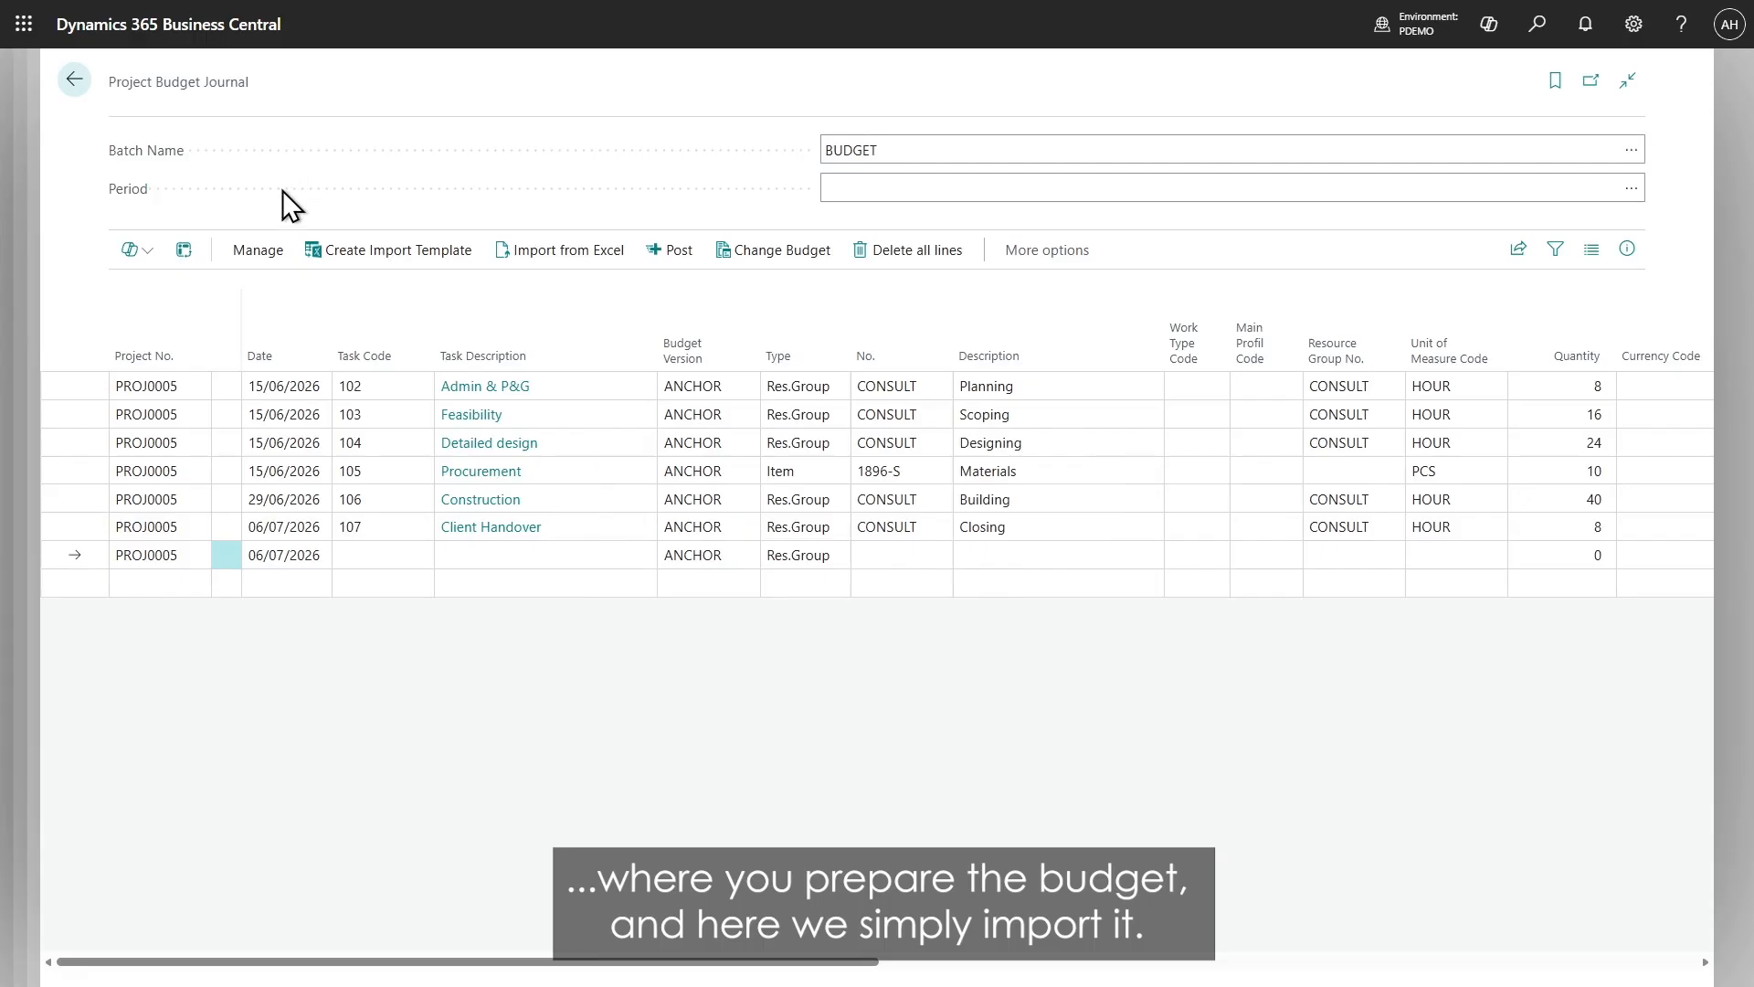
pyautogui.click(665, 250)
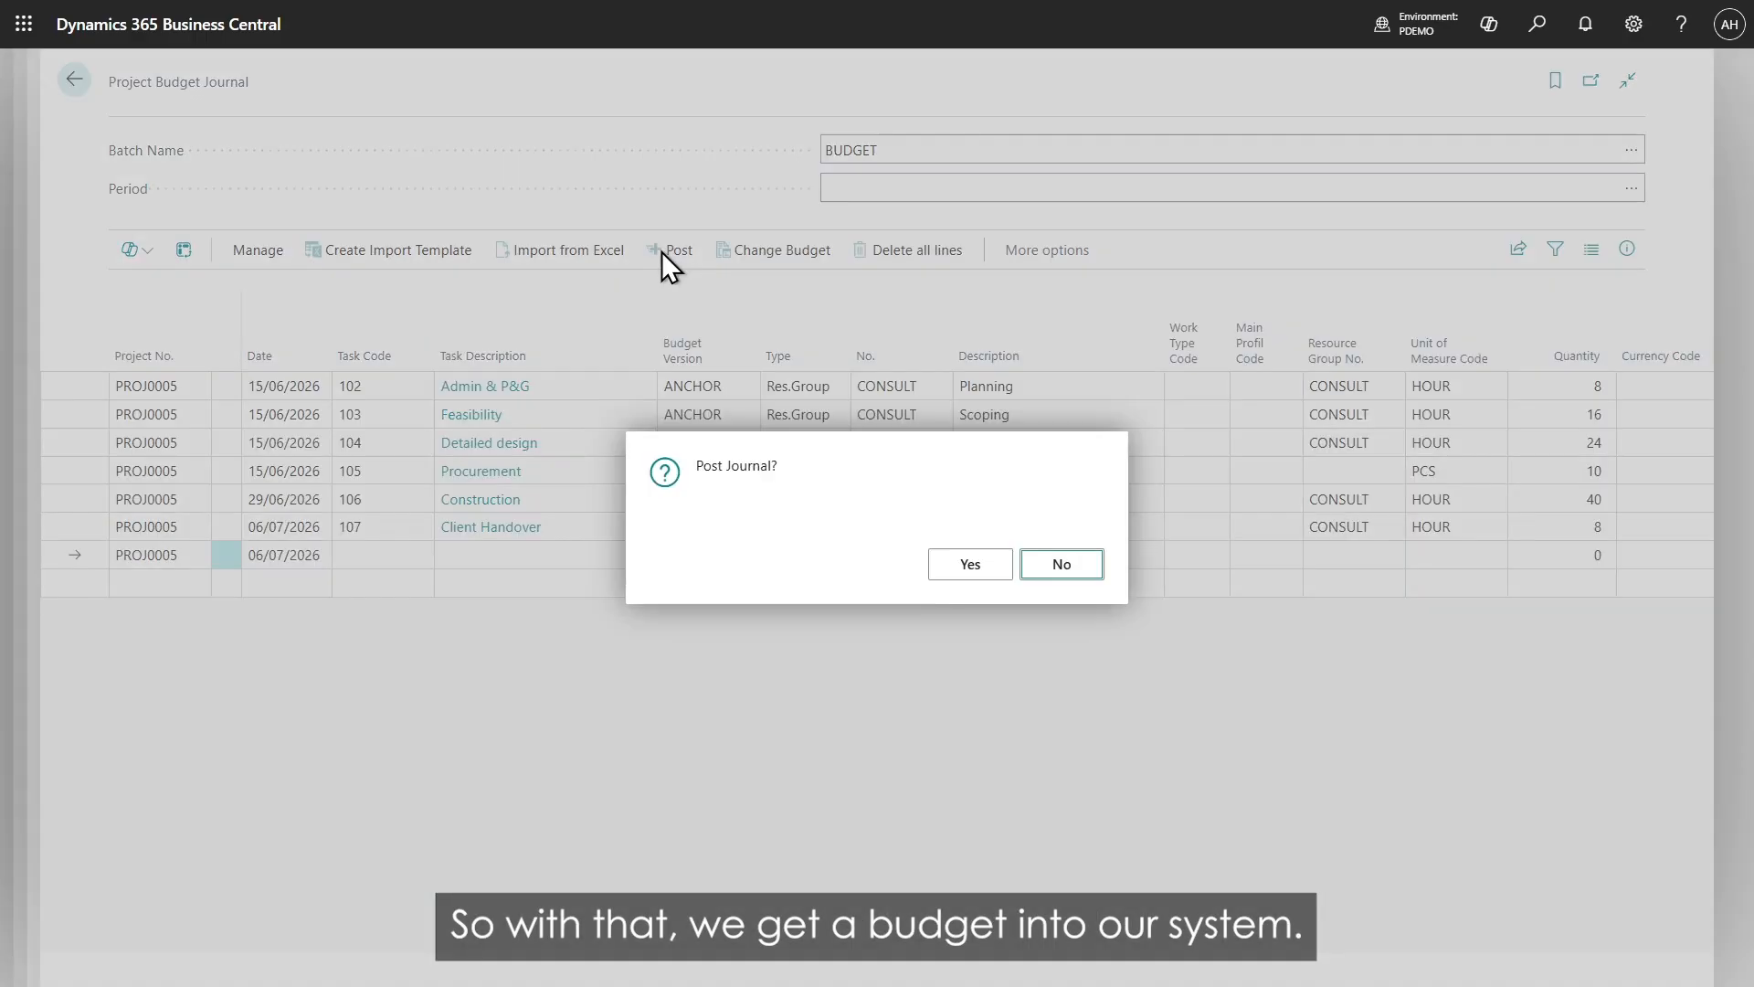
pyautogui.click(971, 567)
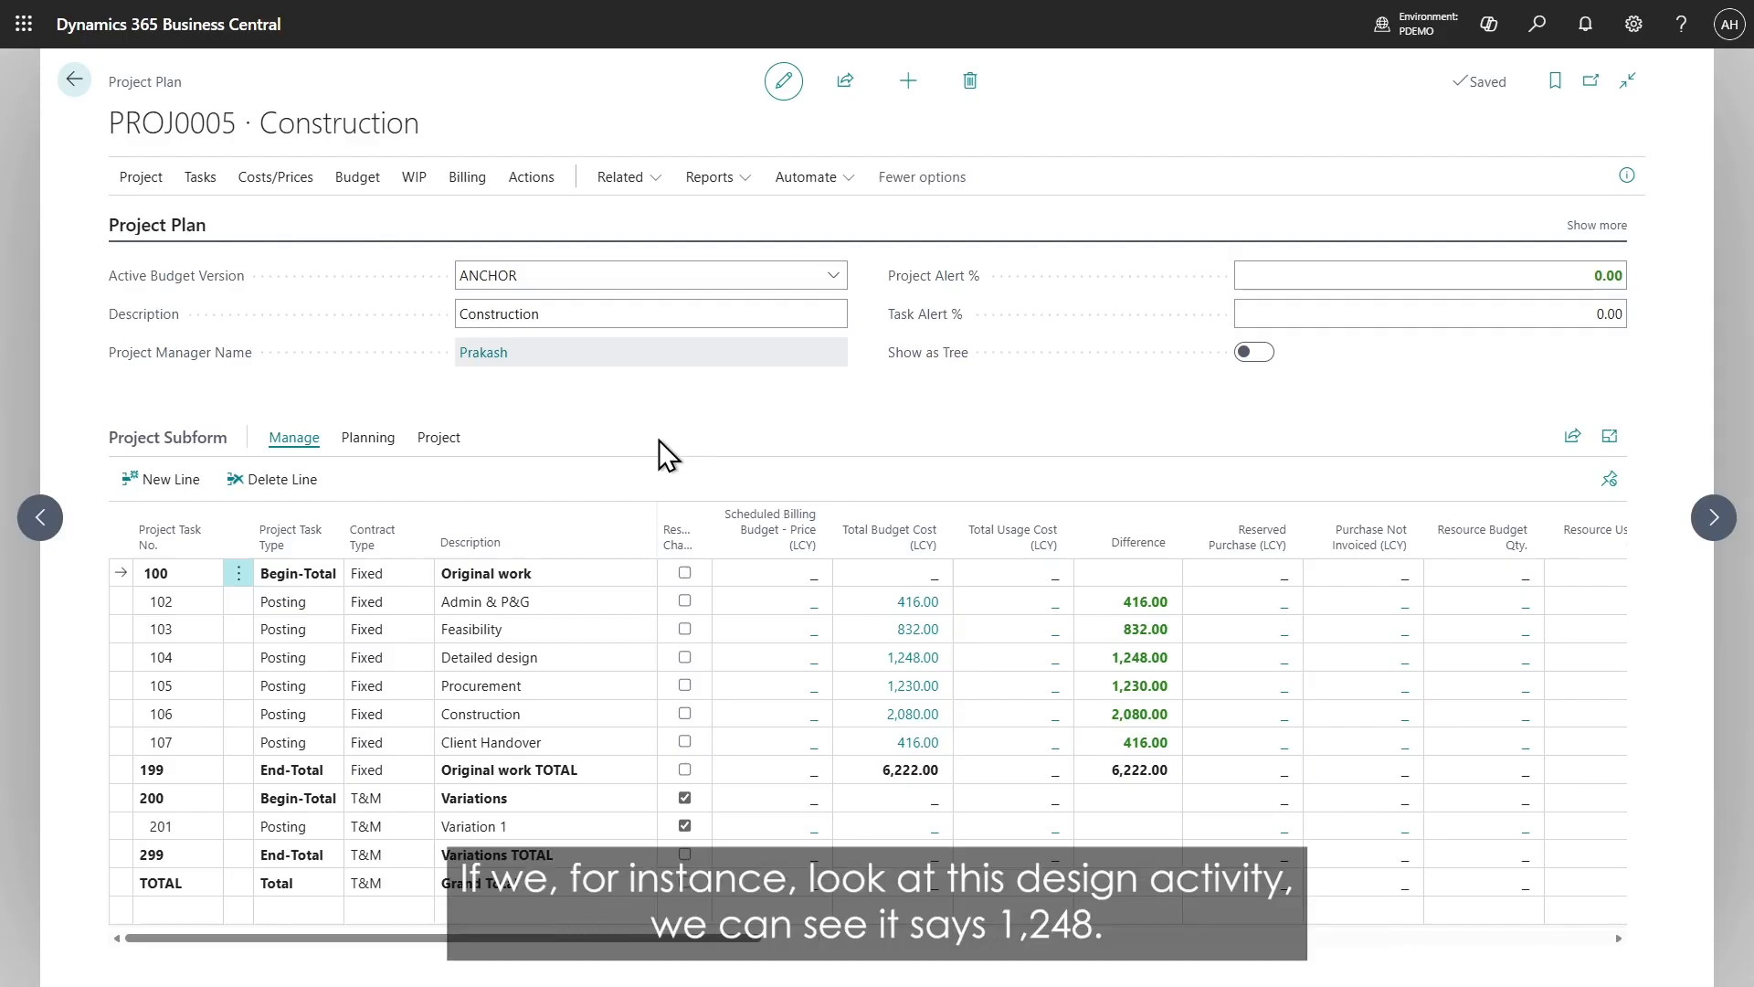
# Step: Examine the total cost and total price in the budget entries behind the Detailed design task's budget cost
pyautogui.click(914, 658)
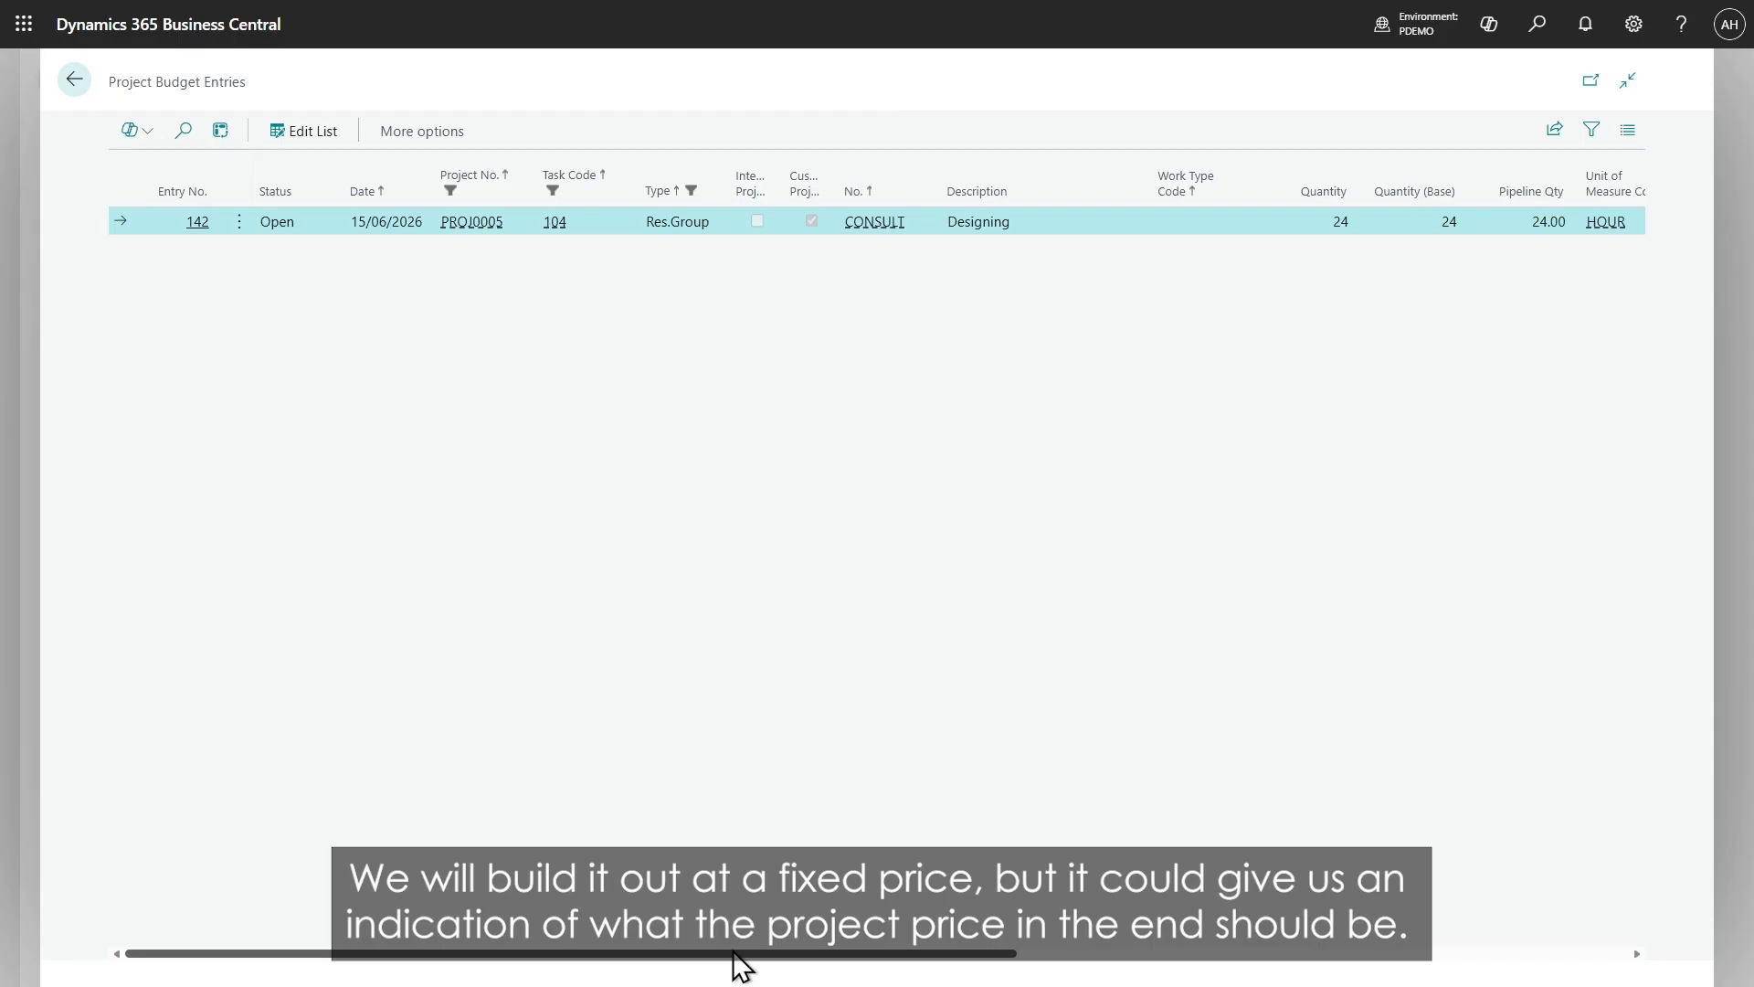
pyautogui.moveTo(740, 966); pyautogui.dragTo(1230, 971)
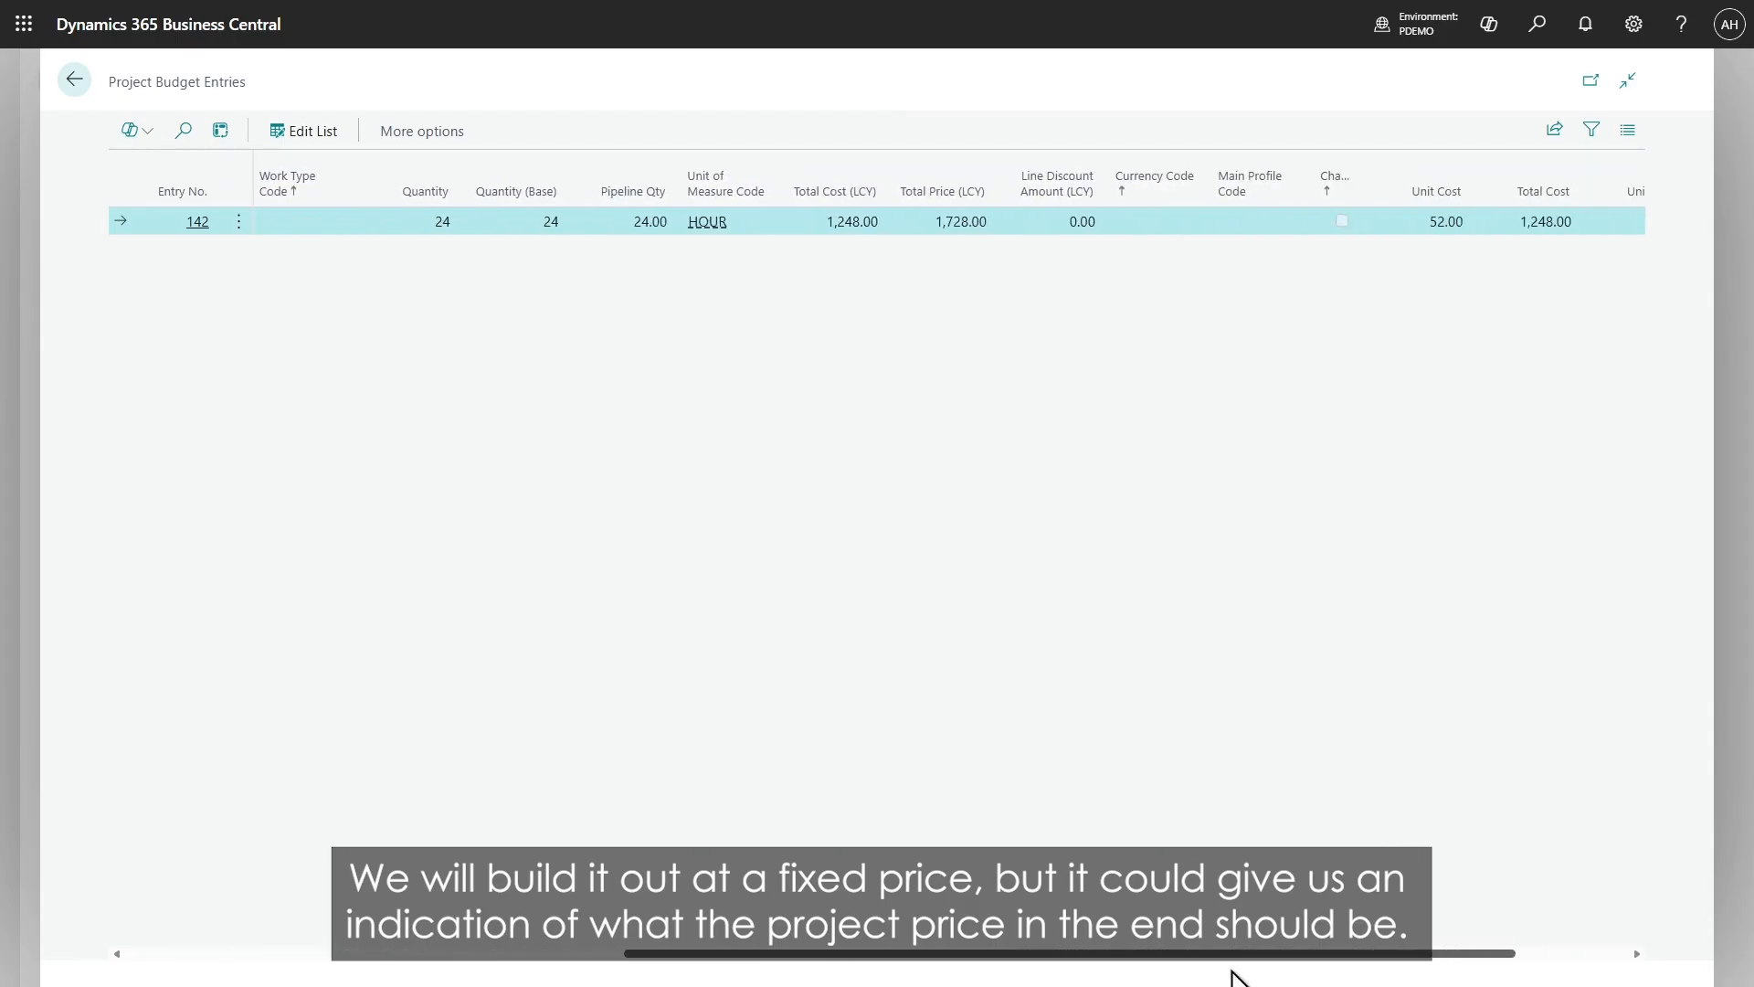
pyautogui.moveTo(837, 227)
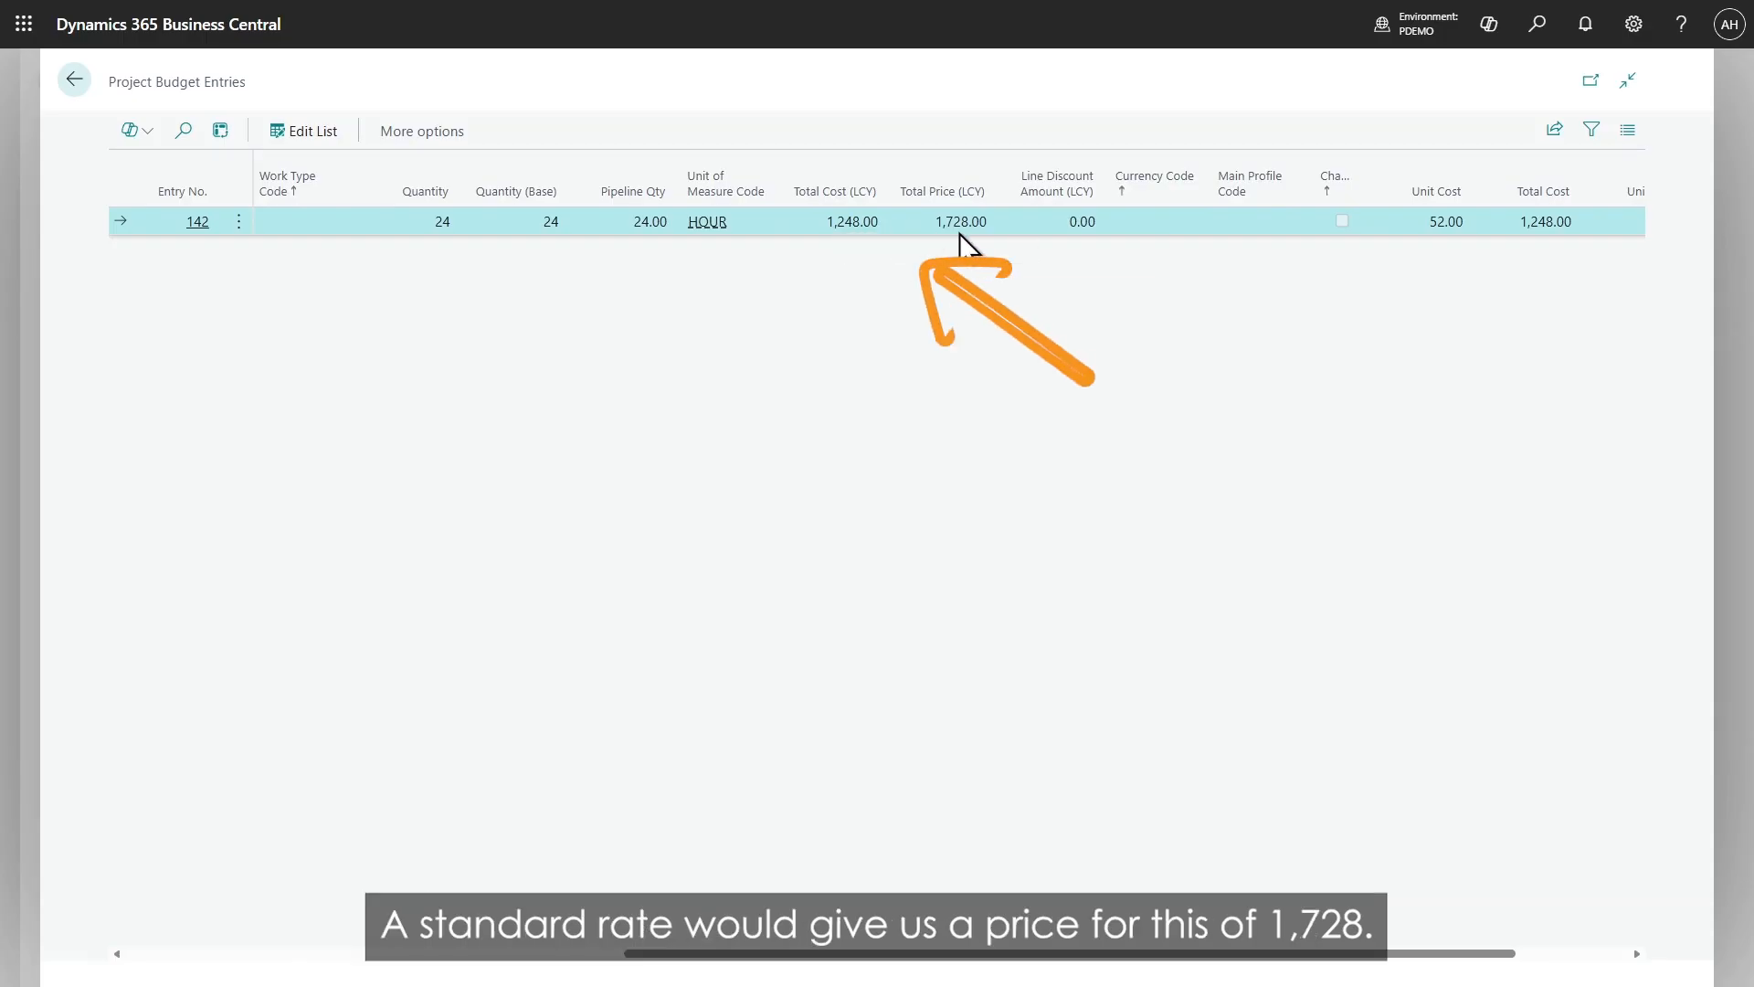
pyautogui.moveTo(946, 230)
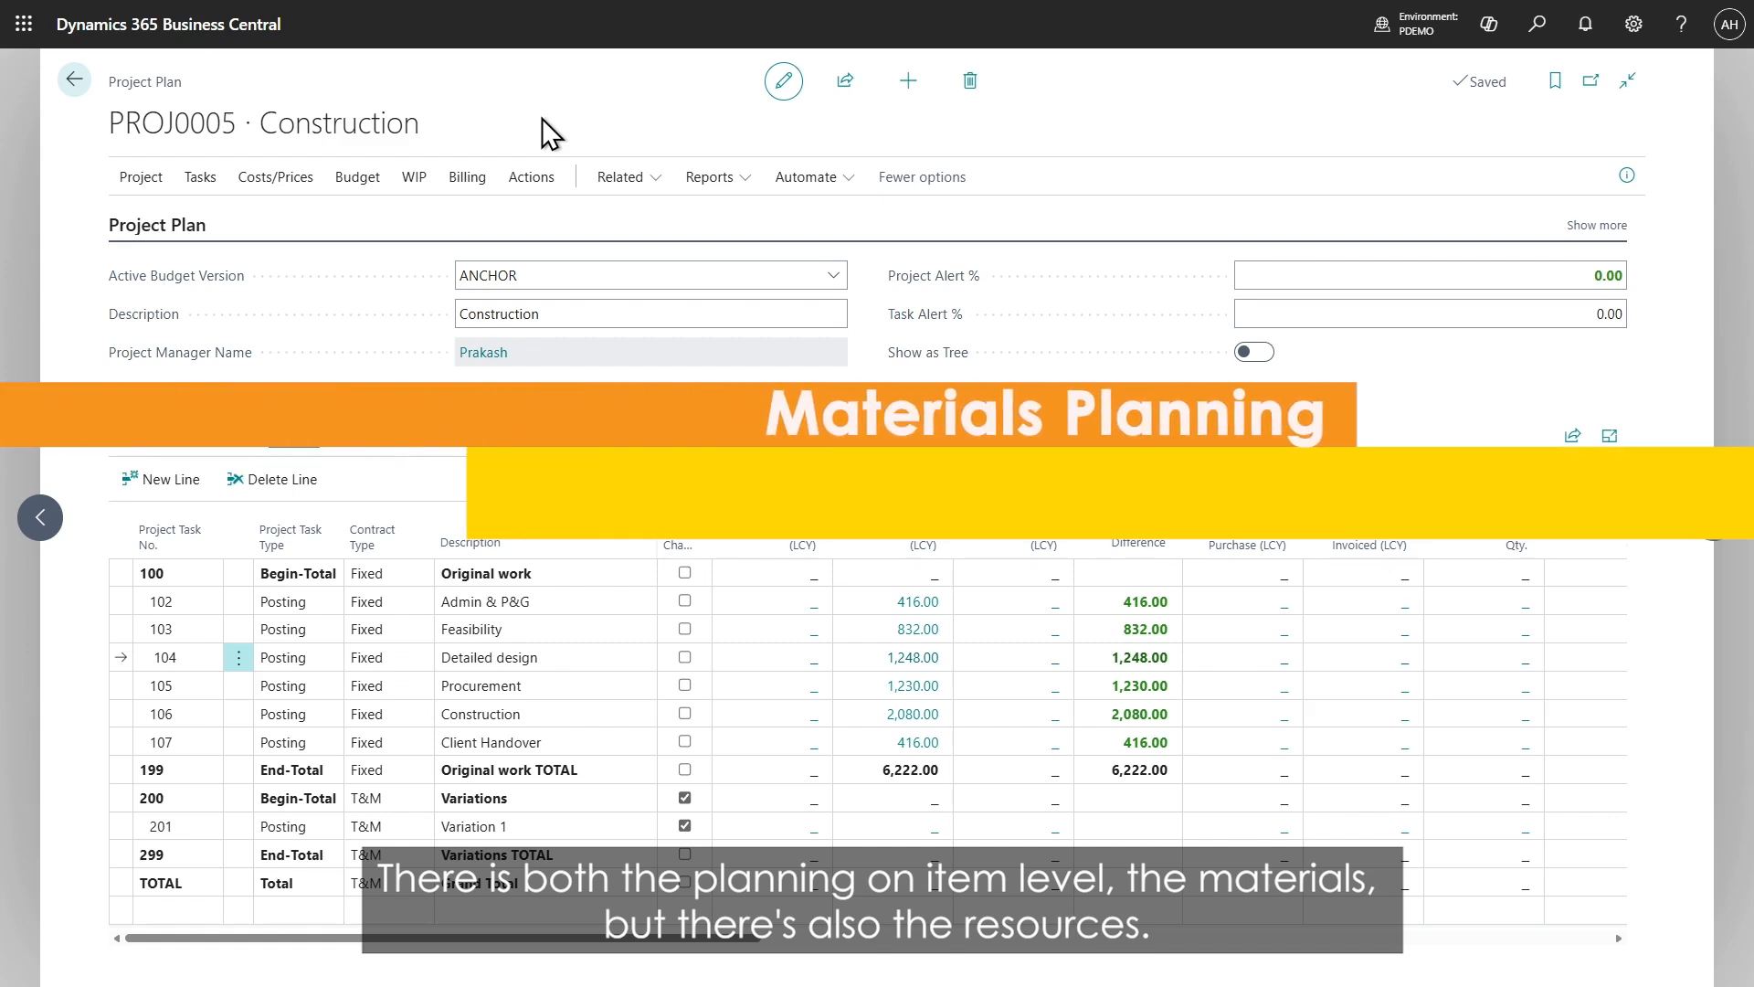
# Step: In Budget Planning Update, copy only the item 1896-S entry of task 105 to the project planning lines
pyautogui.click(365, 178)
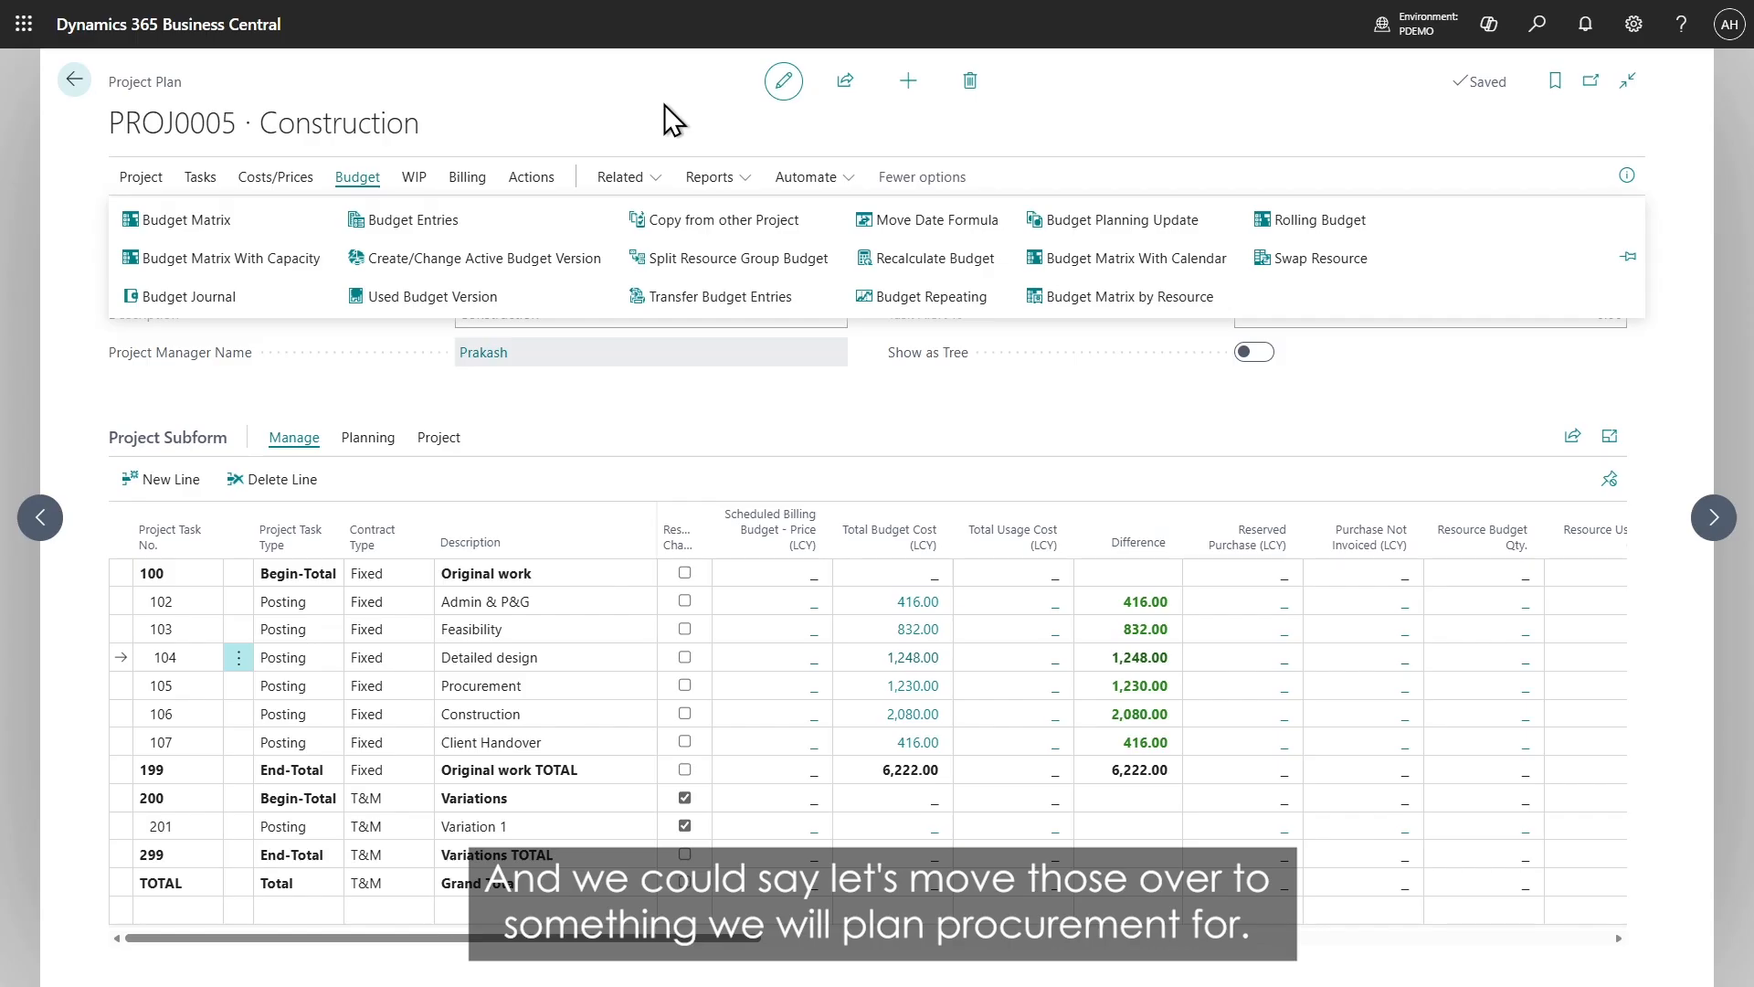
pyautogui.click(1053, 228)
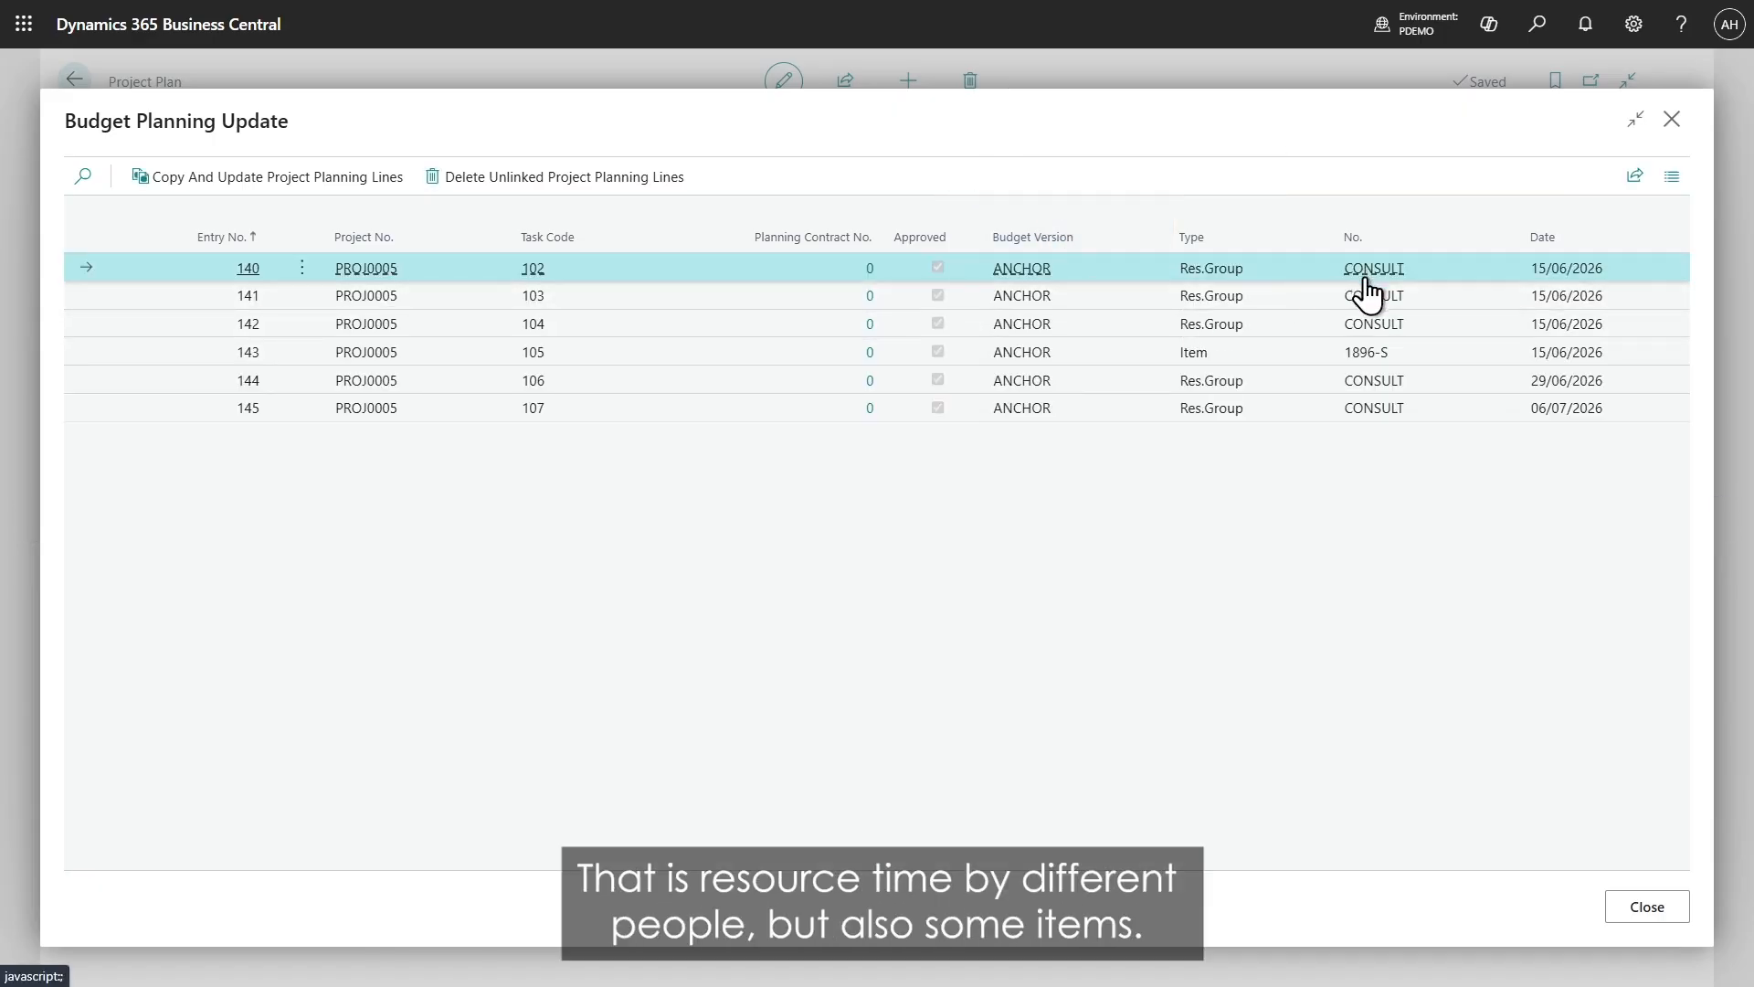
pyautogui.click(1241, 353)
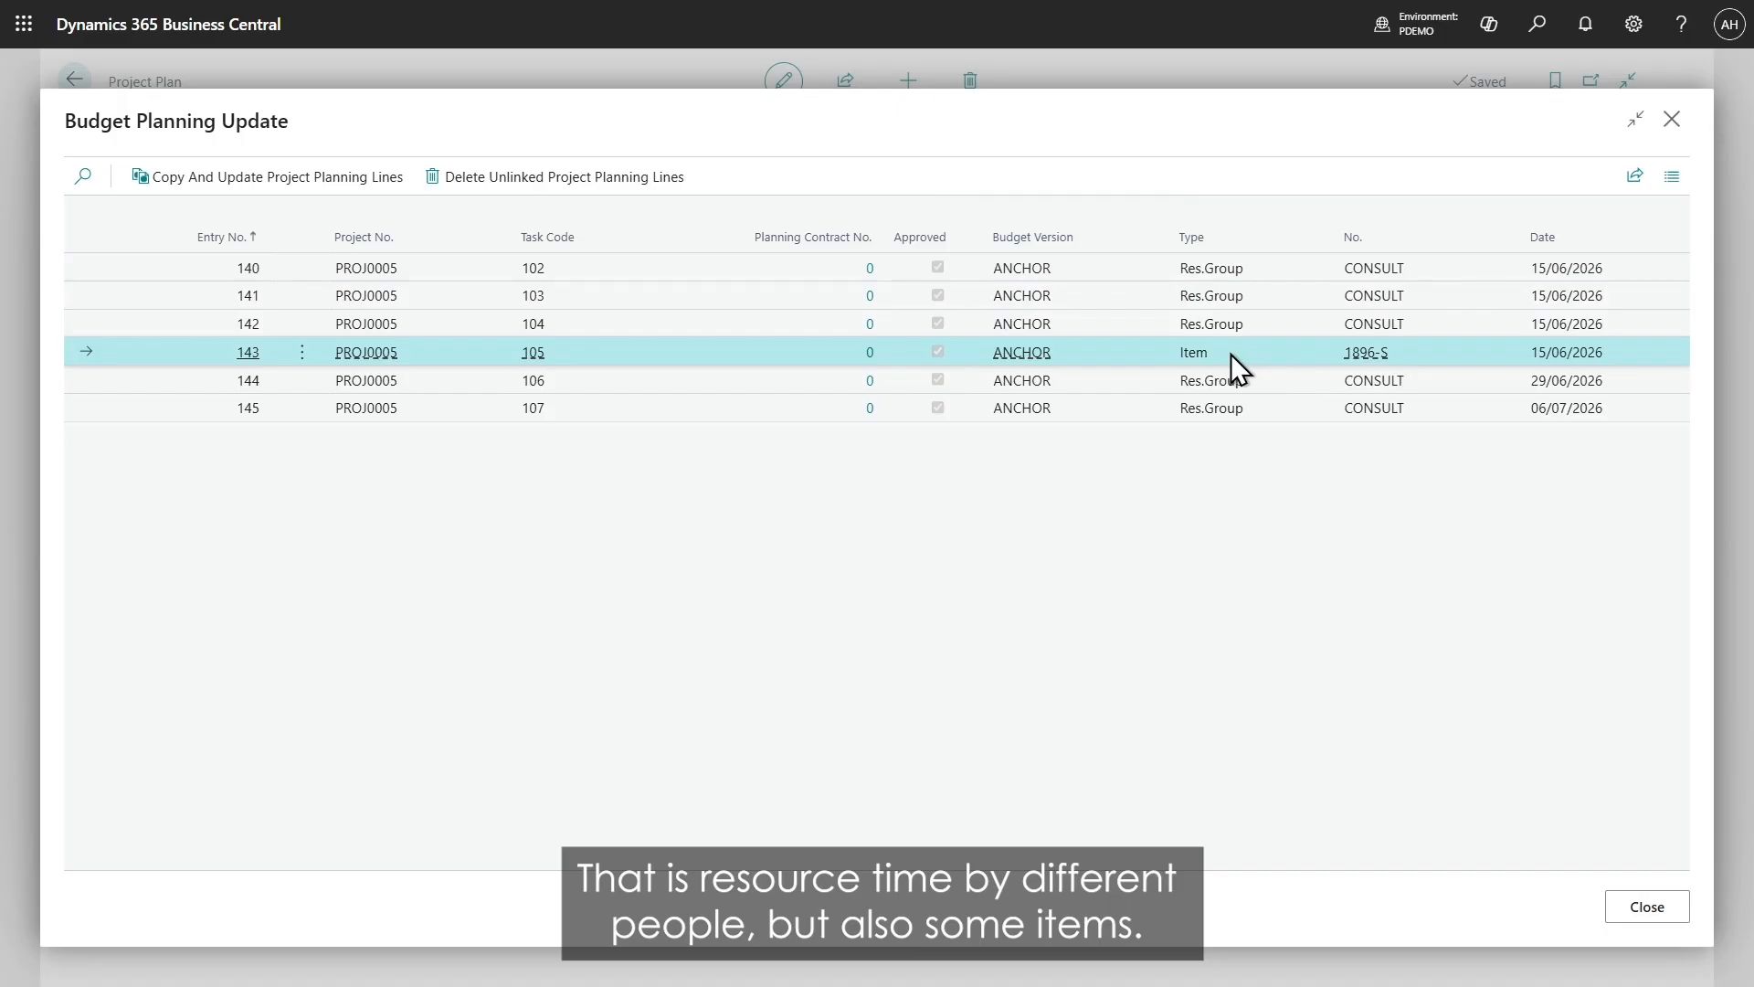
pyautogui.click(245, 183)
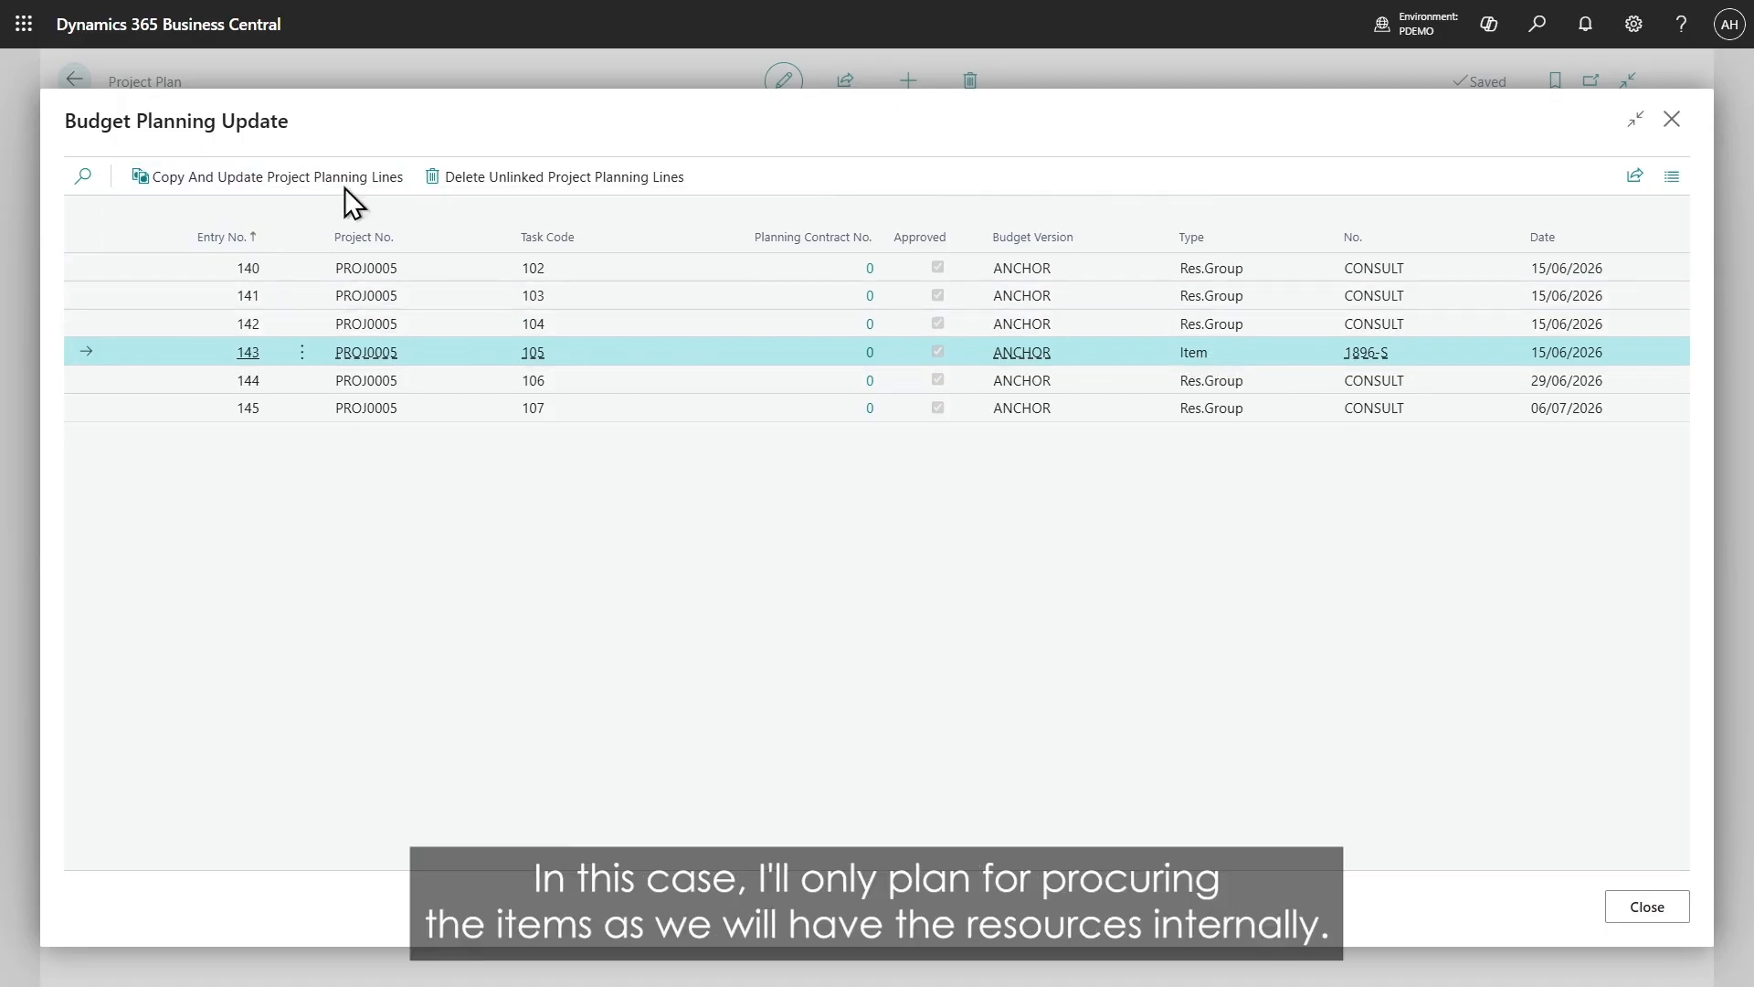
pyautogui.click(1087, 576)
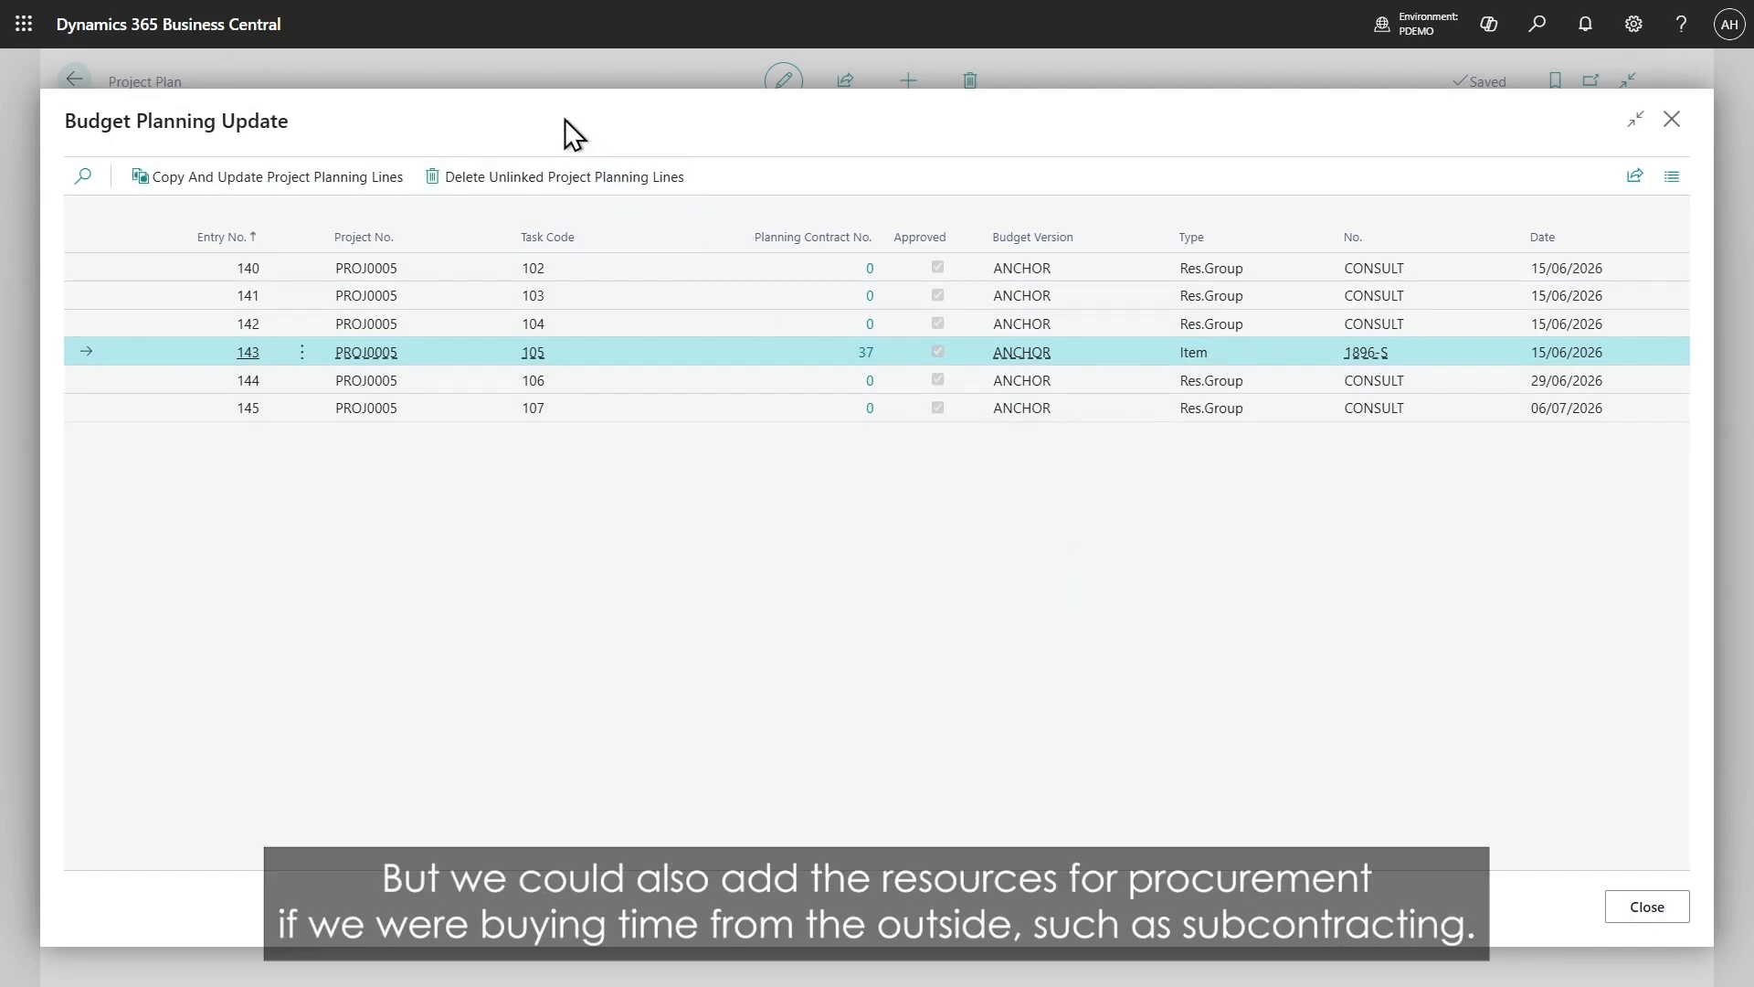
# Step: Open the project's planning lines and examine the task 105 Materials line's quantity, costs, prices and vendor
pyautogui.press('Escape')
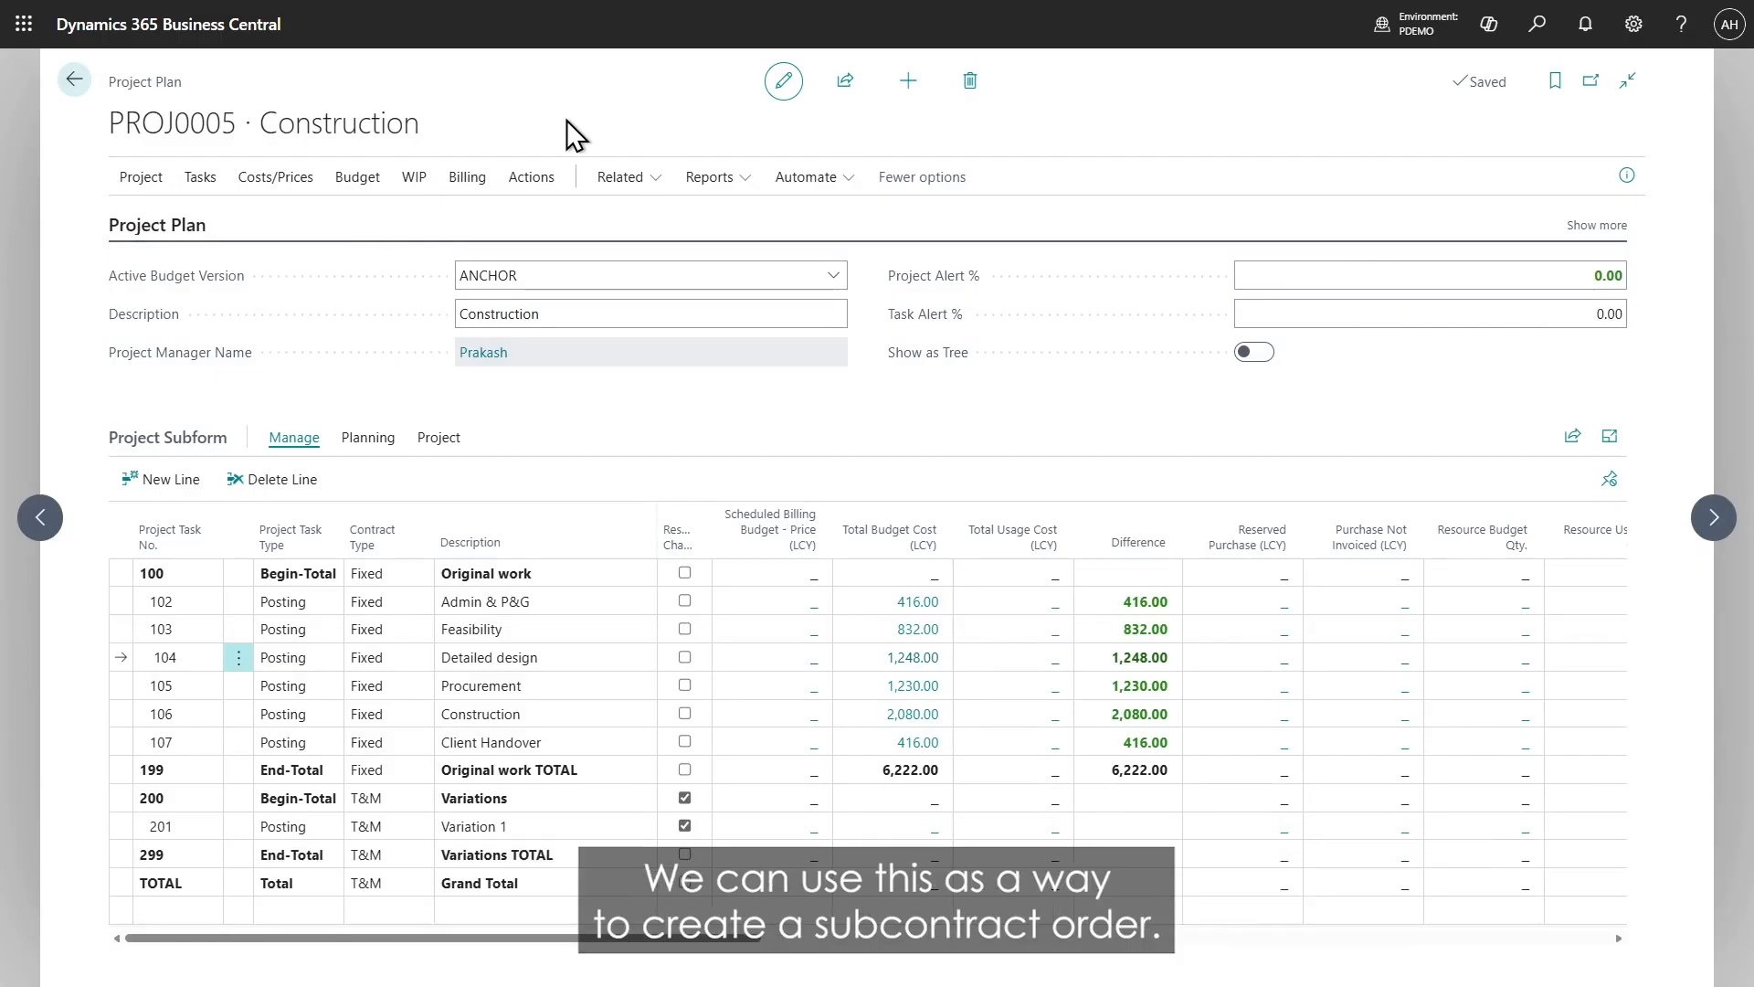
pyautogui.click(629, 179)
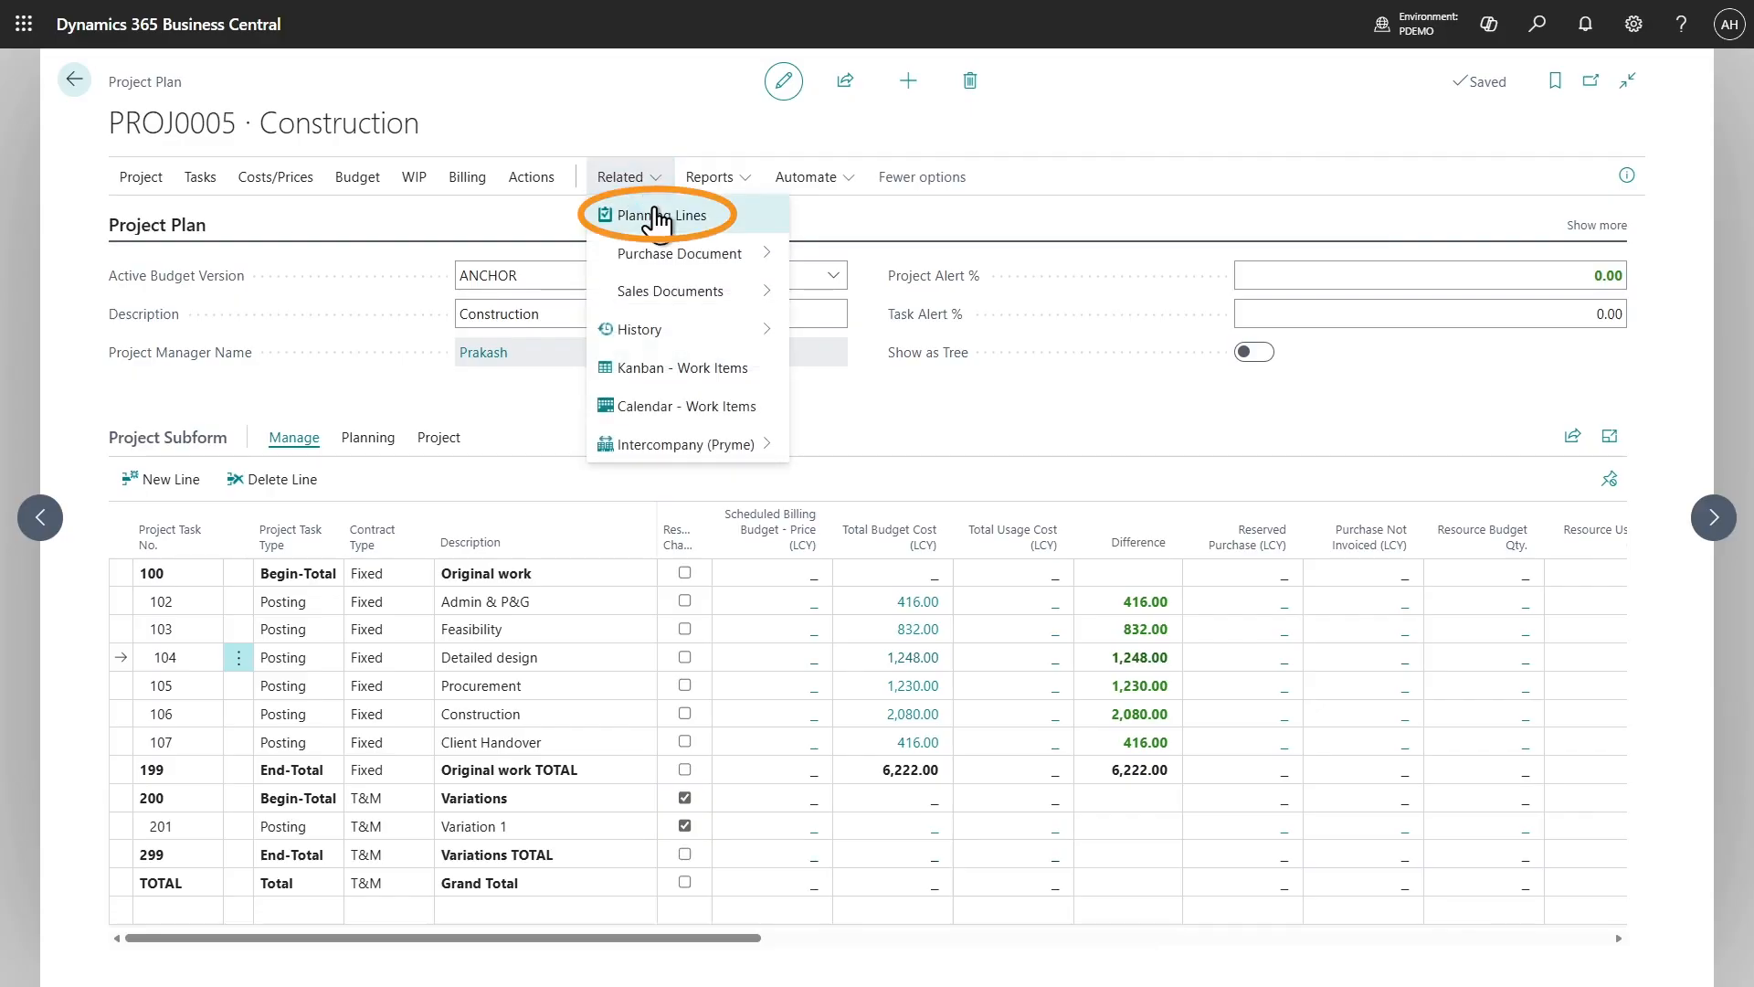
pyautogui.click(660, 216)
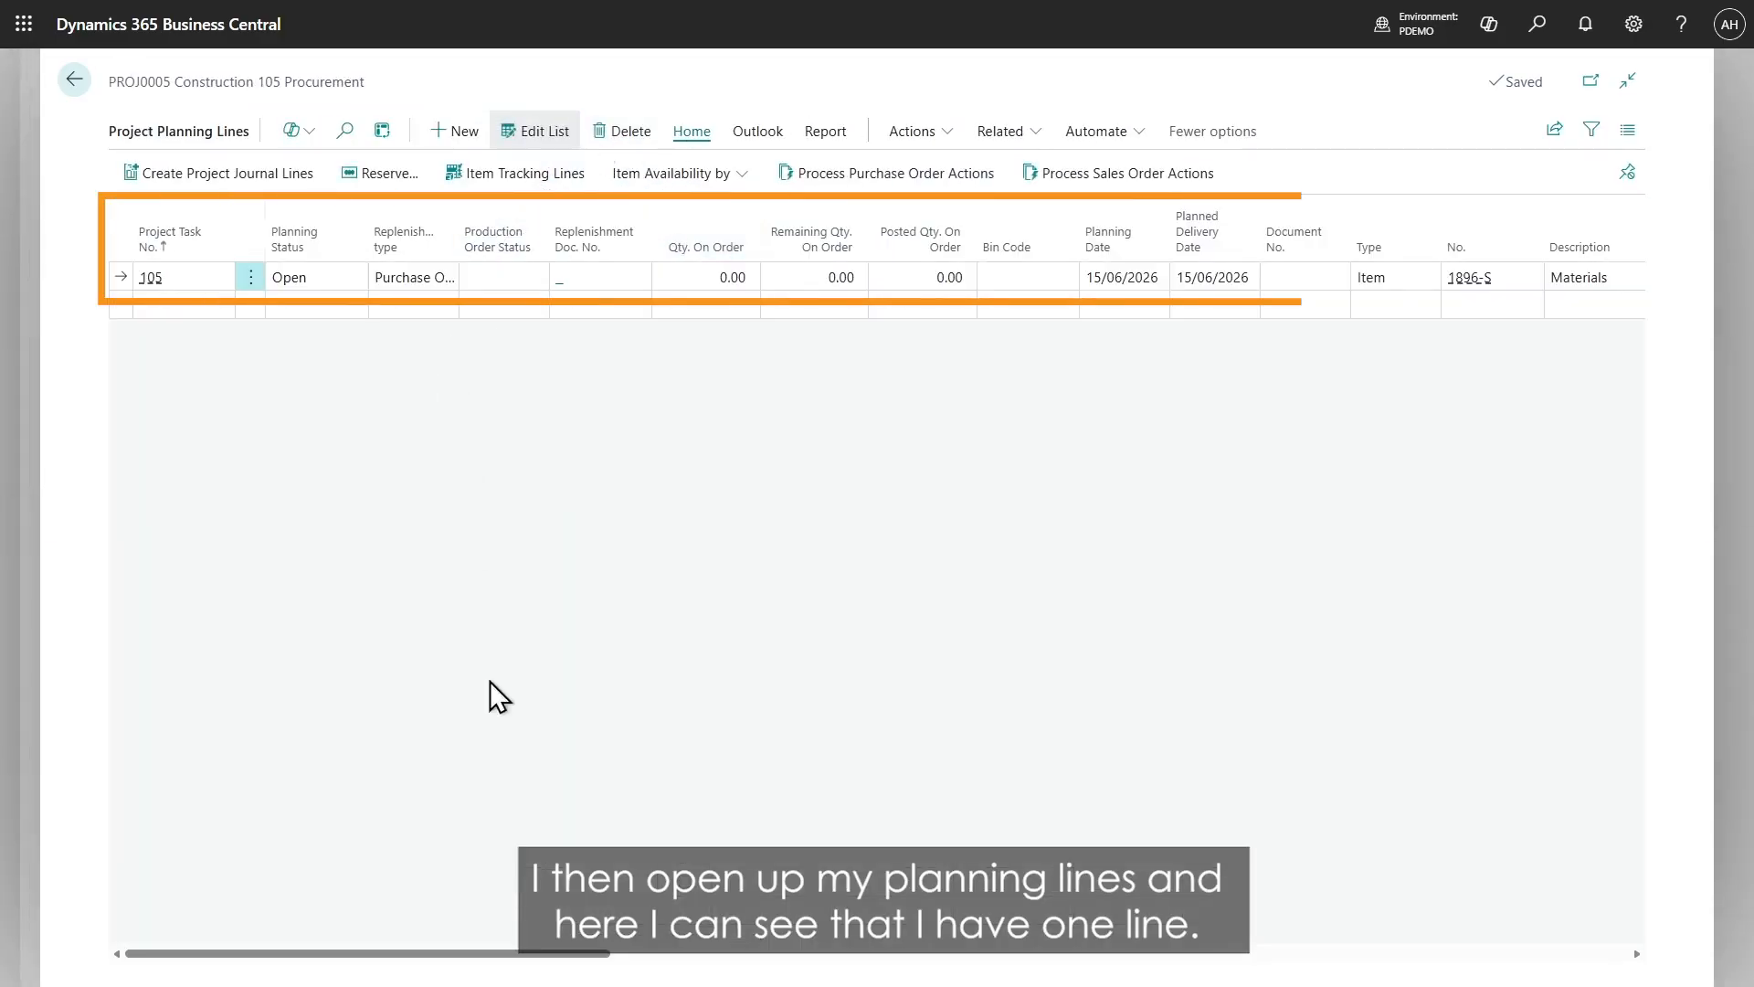
pyautogui.moveTo(423, 951); pyautogui.dragTo(774, 955)
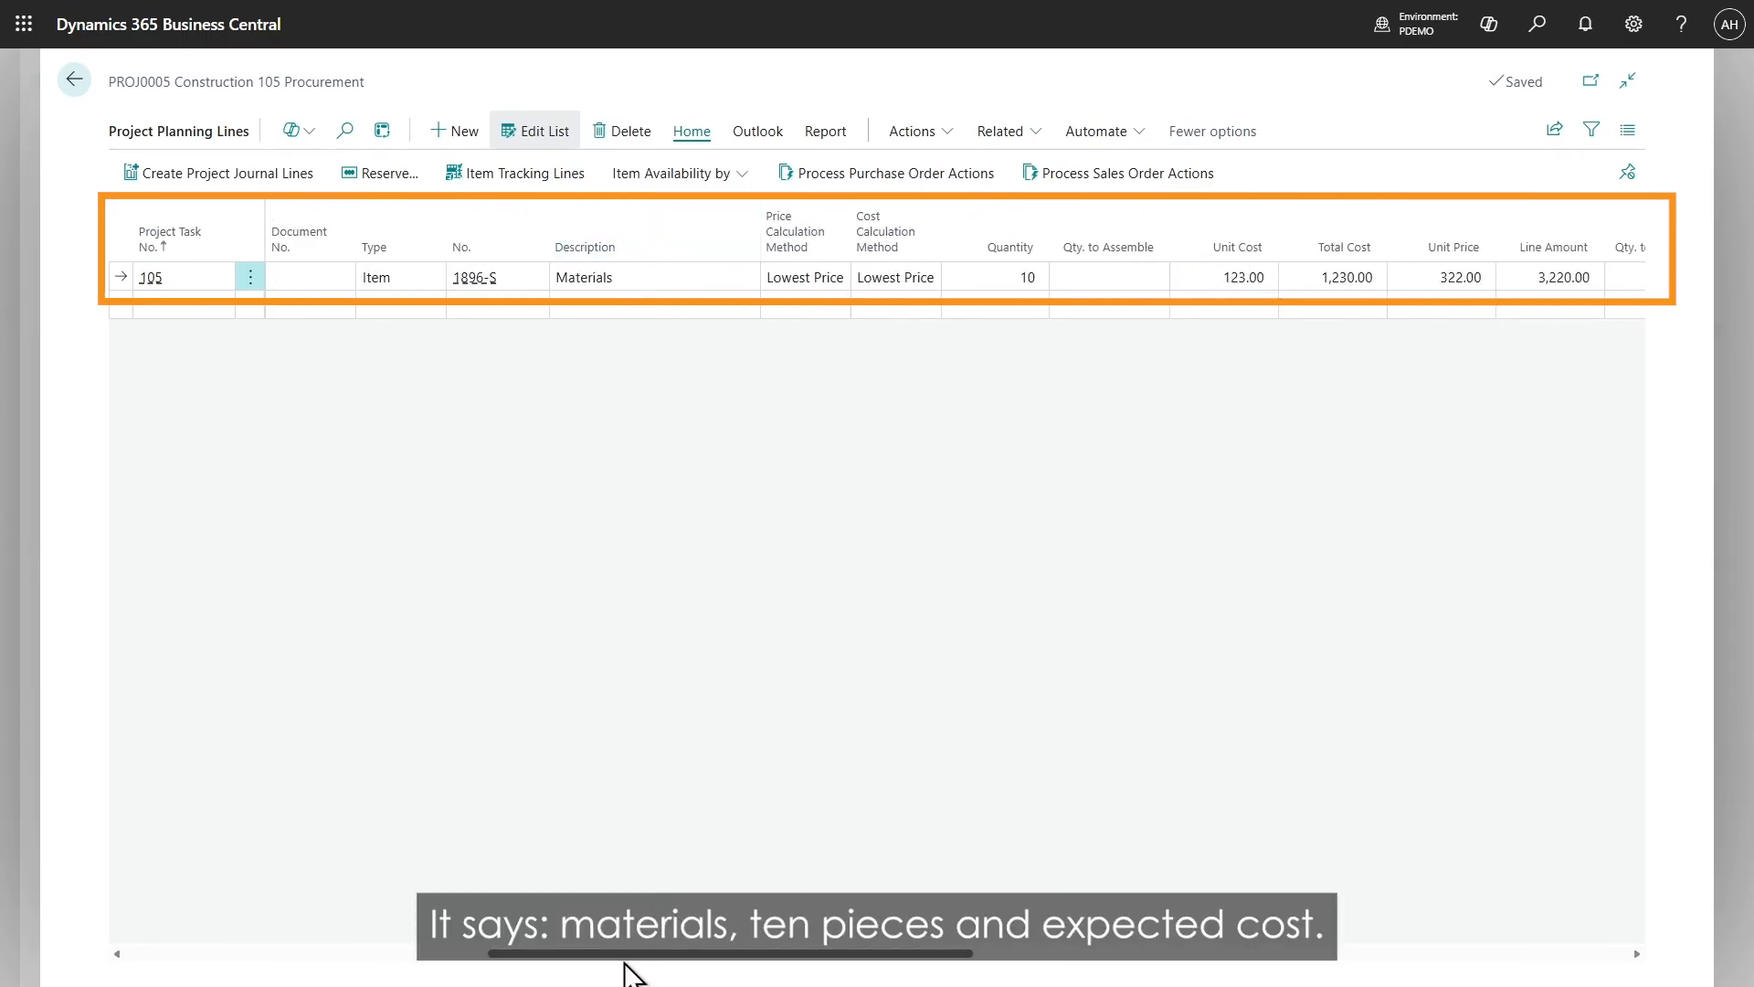
pyautogui.moveTo(631, 955); pyautogui.dragTo(880, 962)
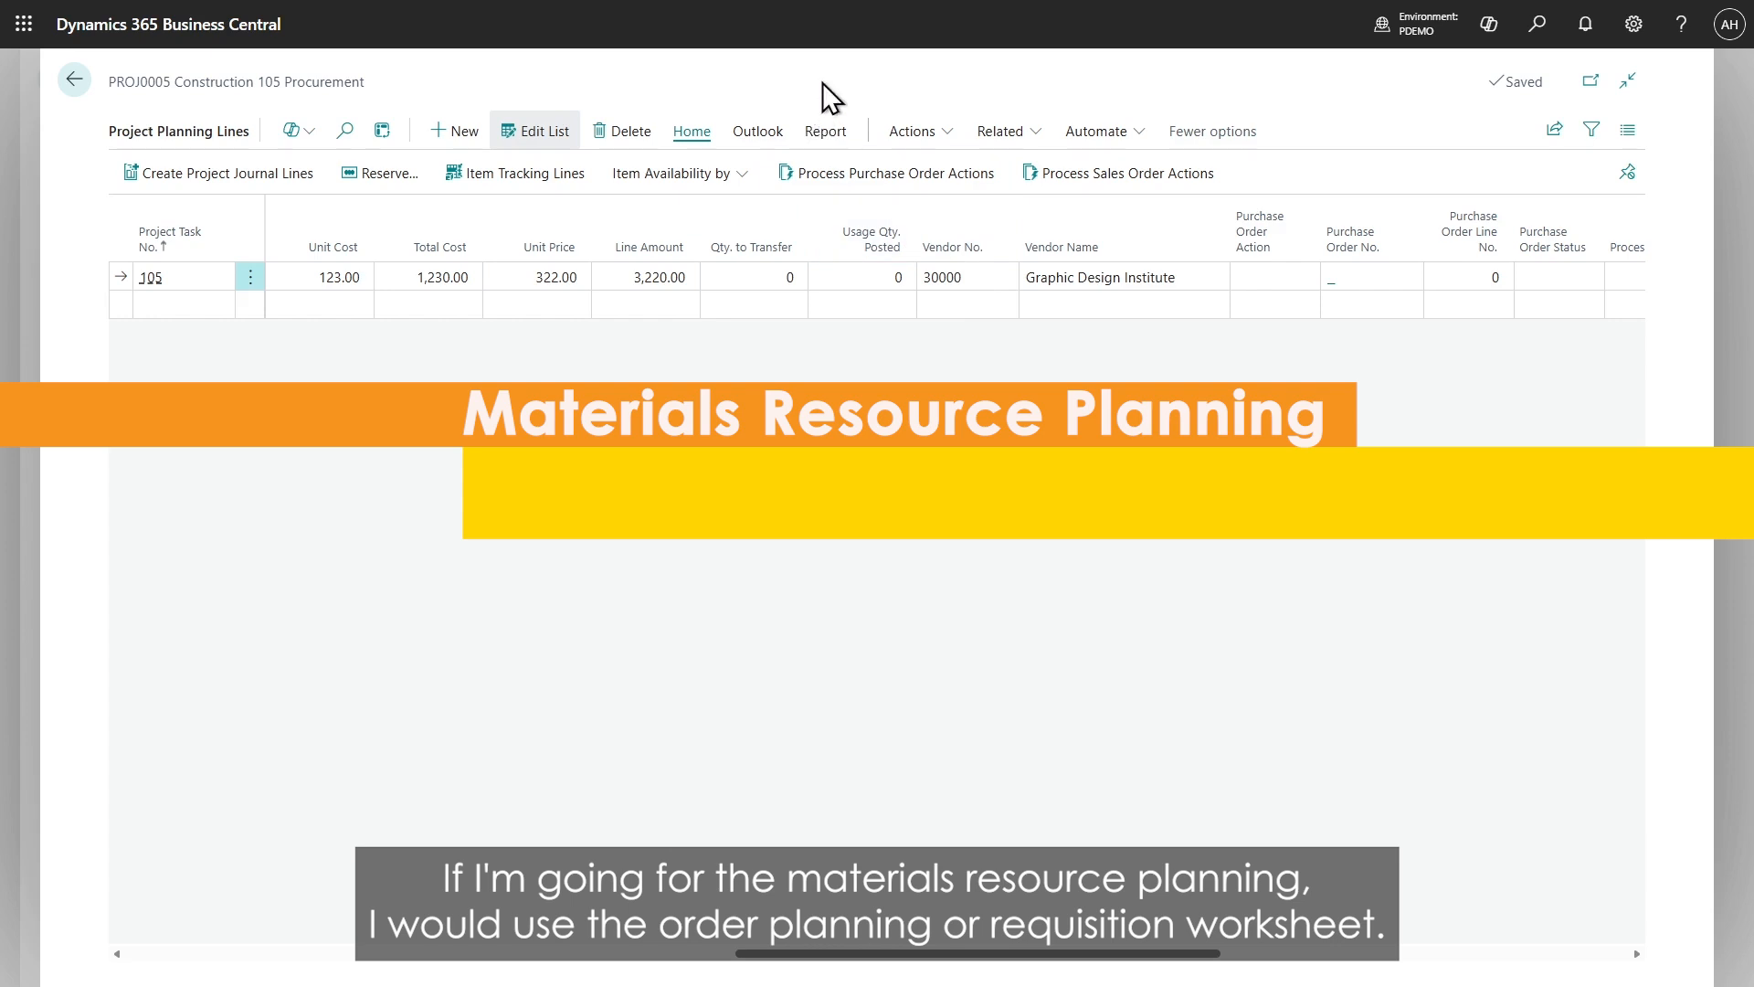
# Step: Calculate the Order Planning supply plan for all demands, review the needs across projects and return to the project planning lines
pyautogui.click(917, 131)
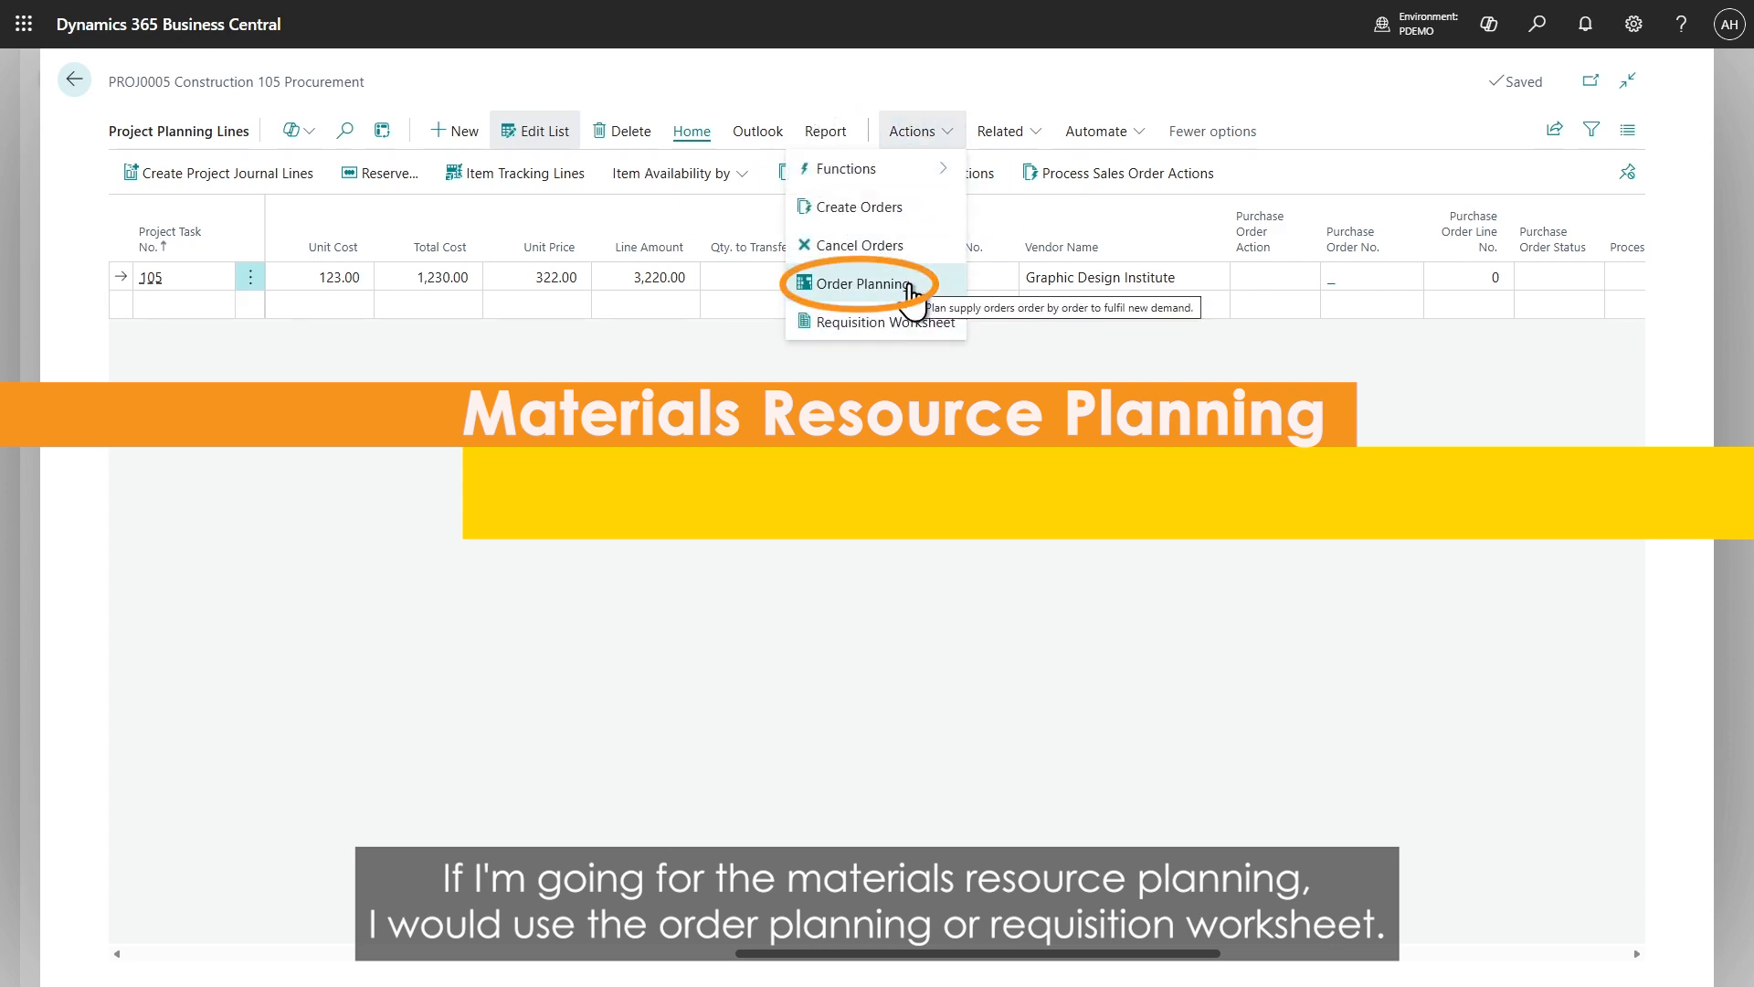
pyautogui.click(908, 285)
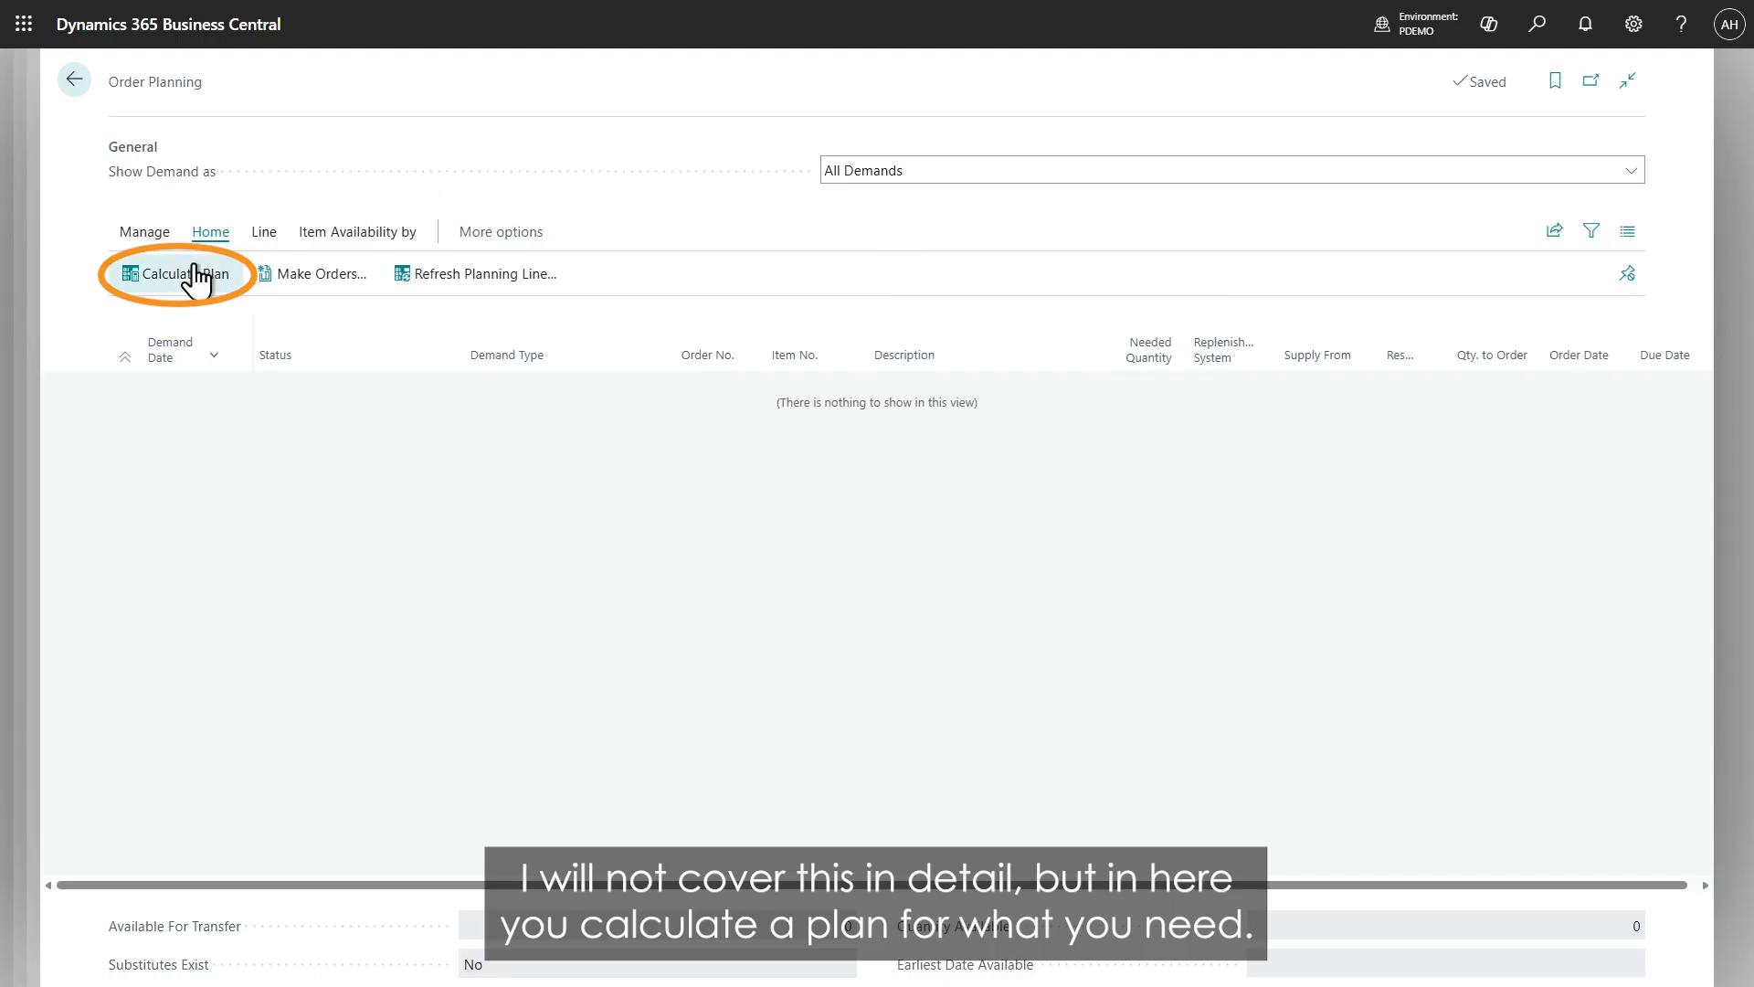
pyautogui.click(195, 275)
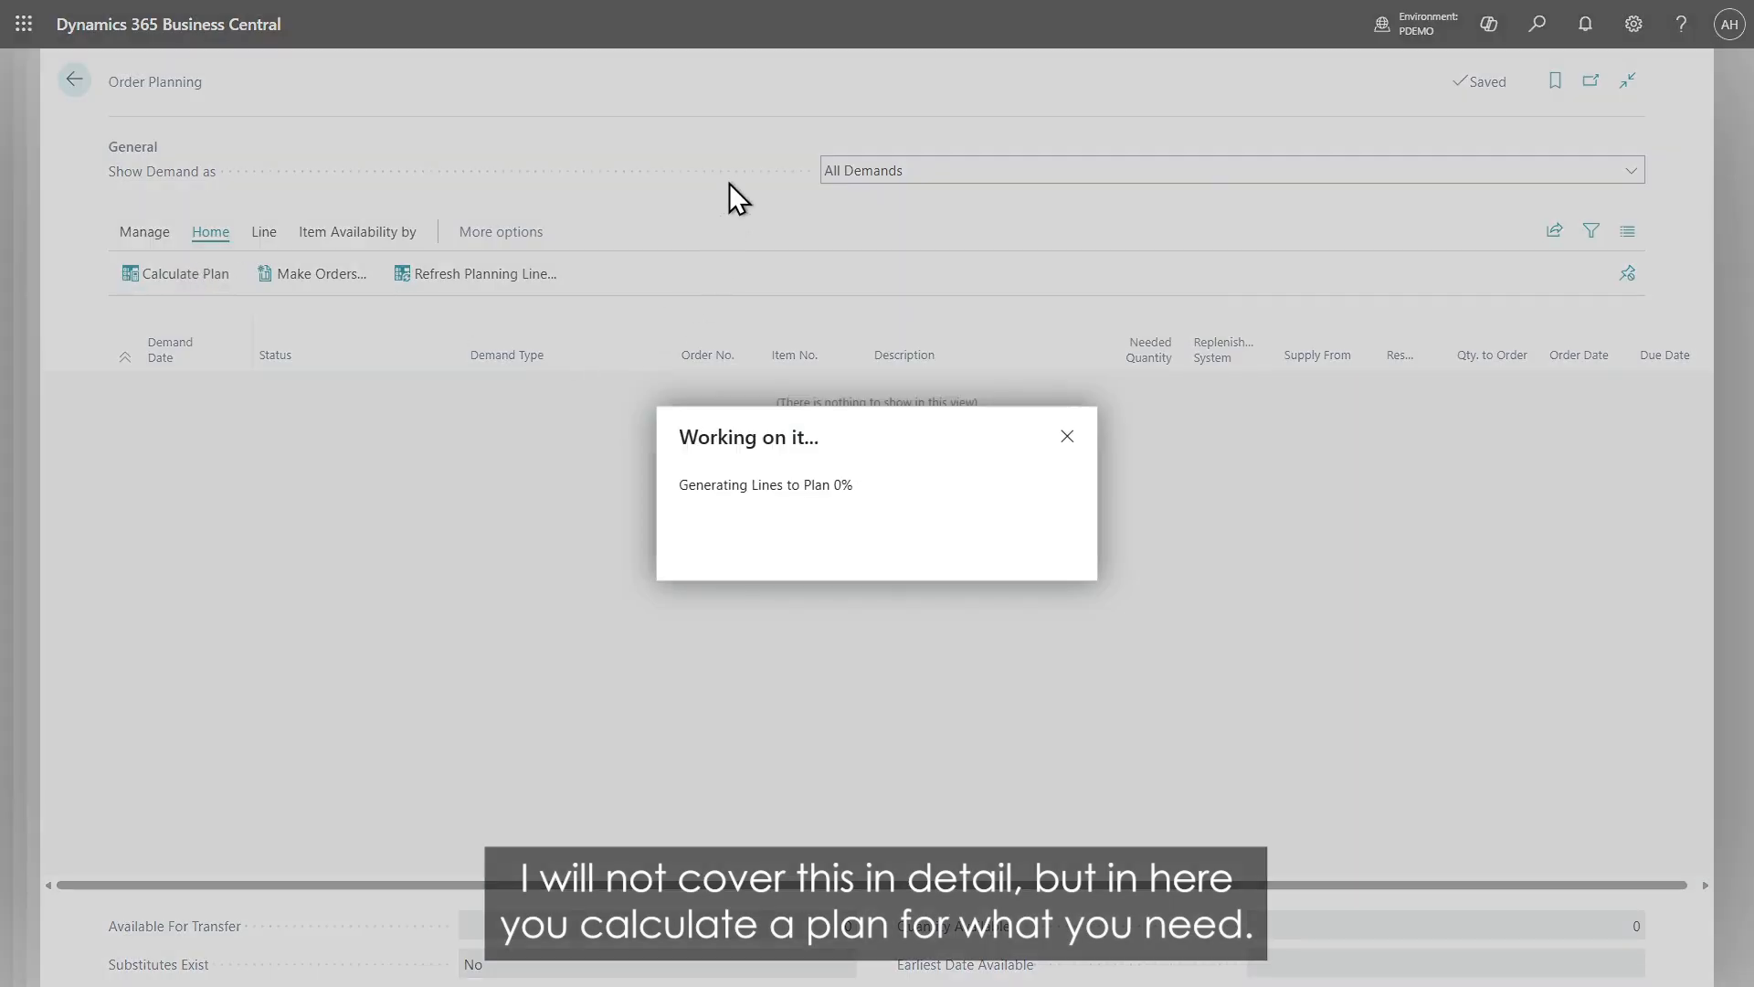
pyautogui.scroll(-2, 961, 472)
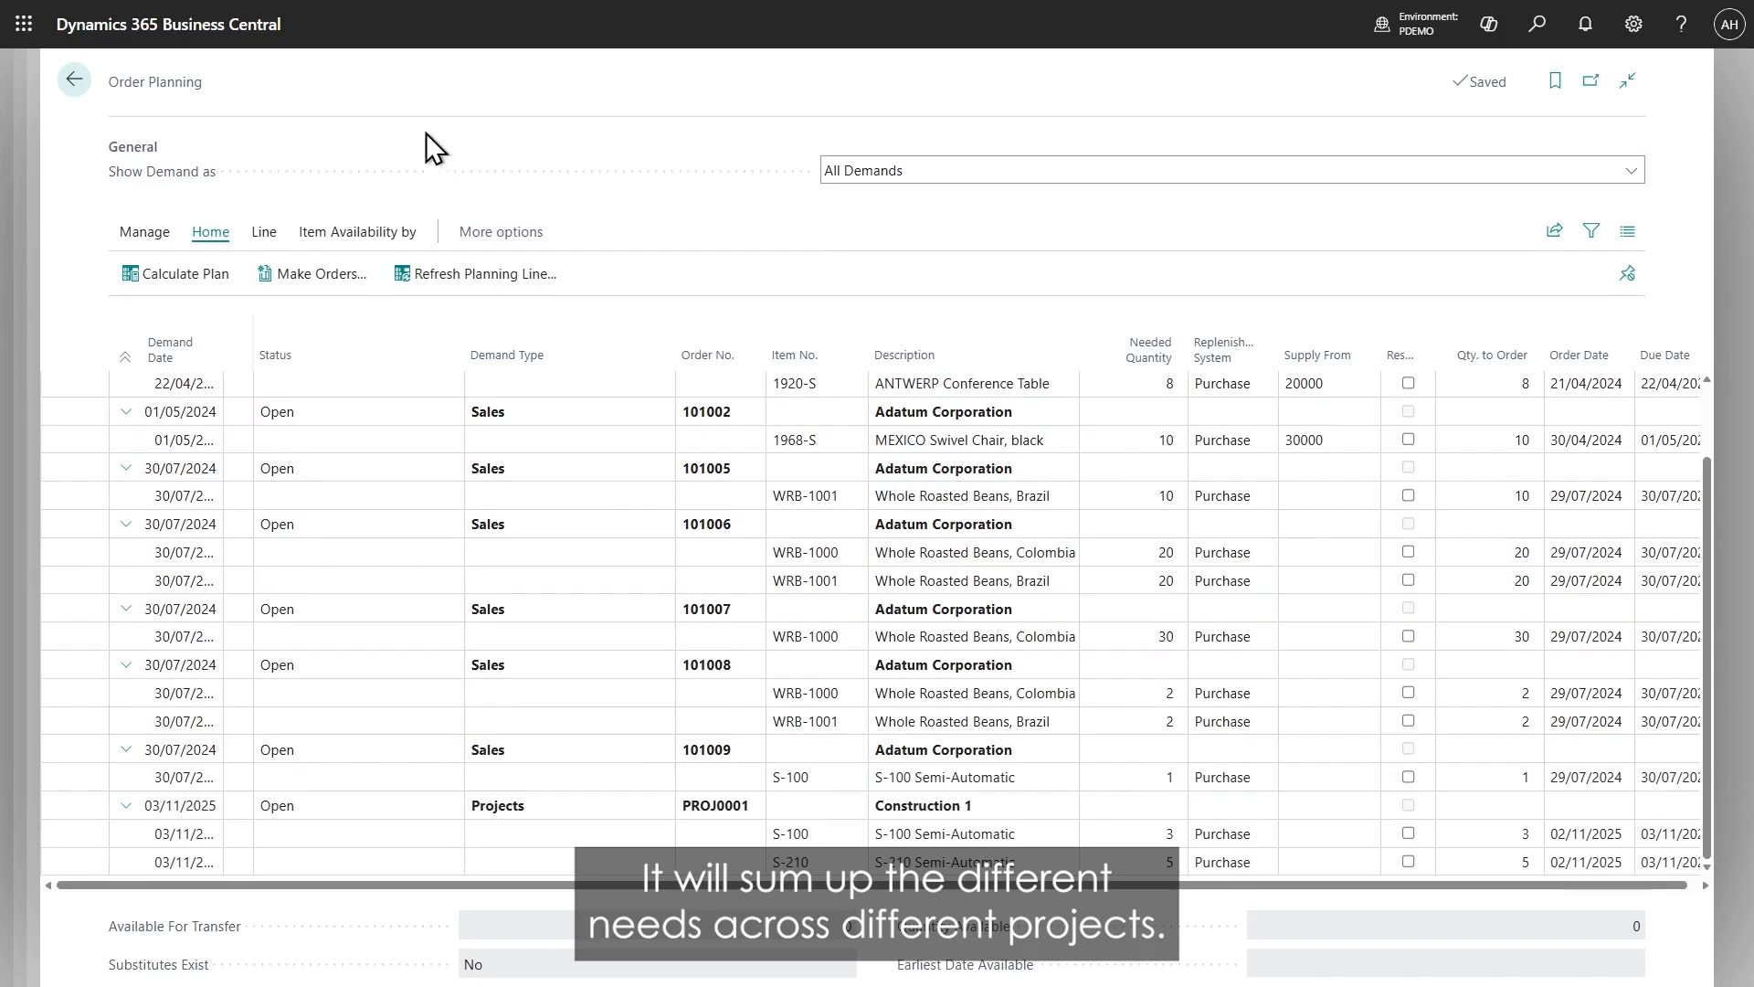
pyautogui.click(73, 81)
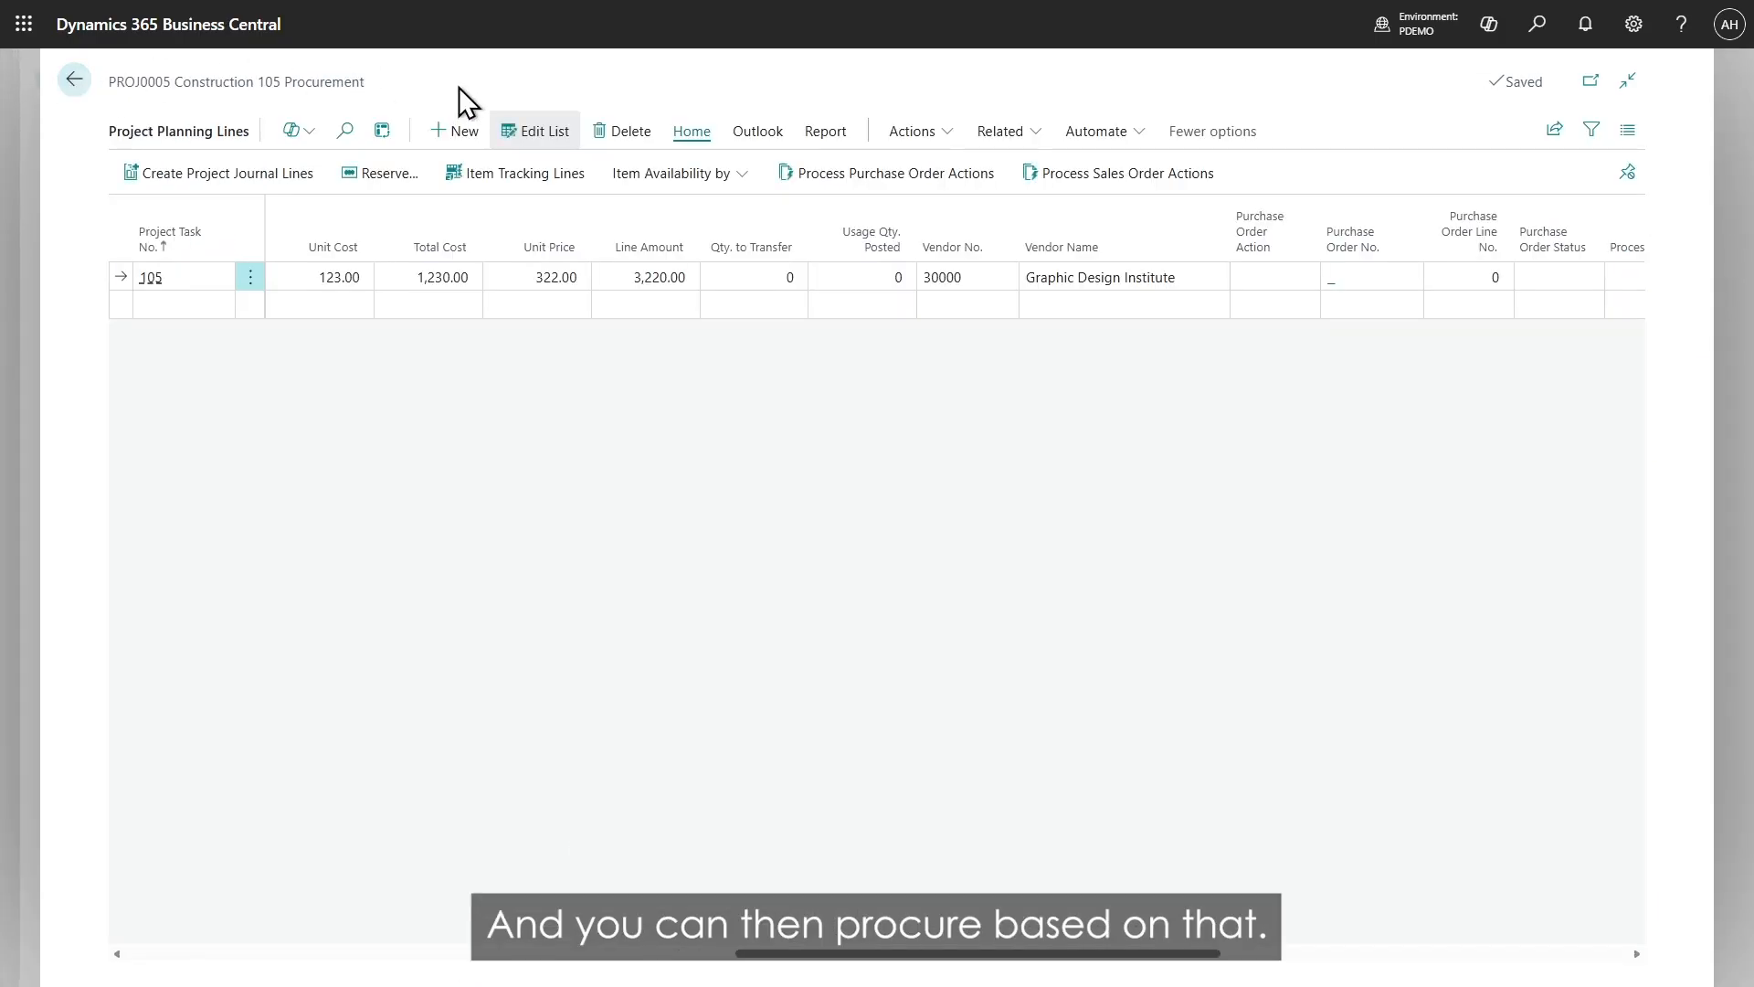
# Step: Create a purchase order from the task 105 planning line by processing the Create action, and open that order
pyautogui.click(1277, 279)
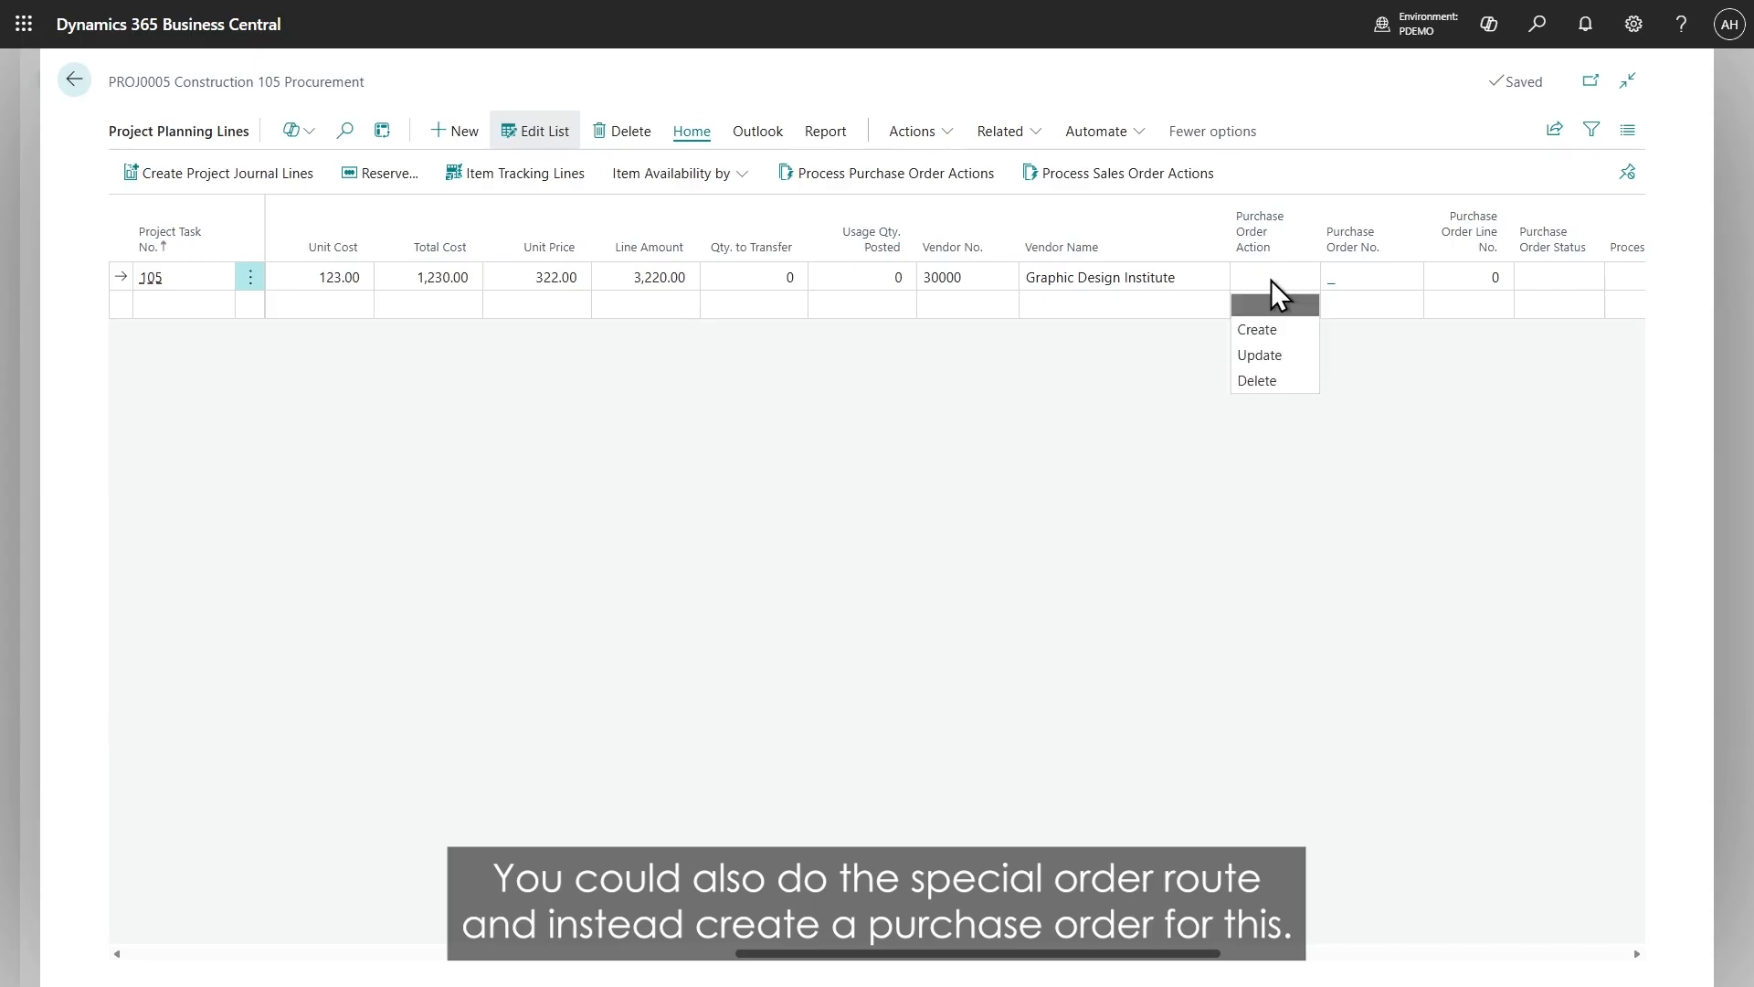
pyautogui.click(1268, 338)
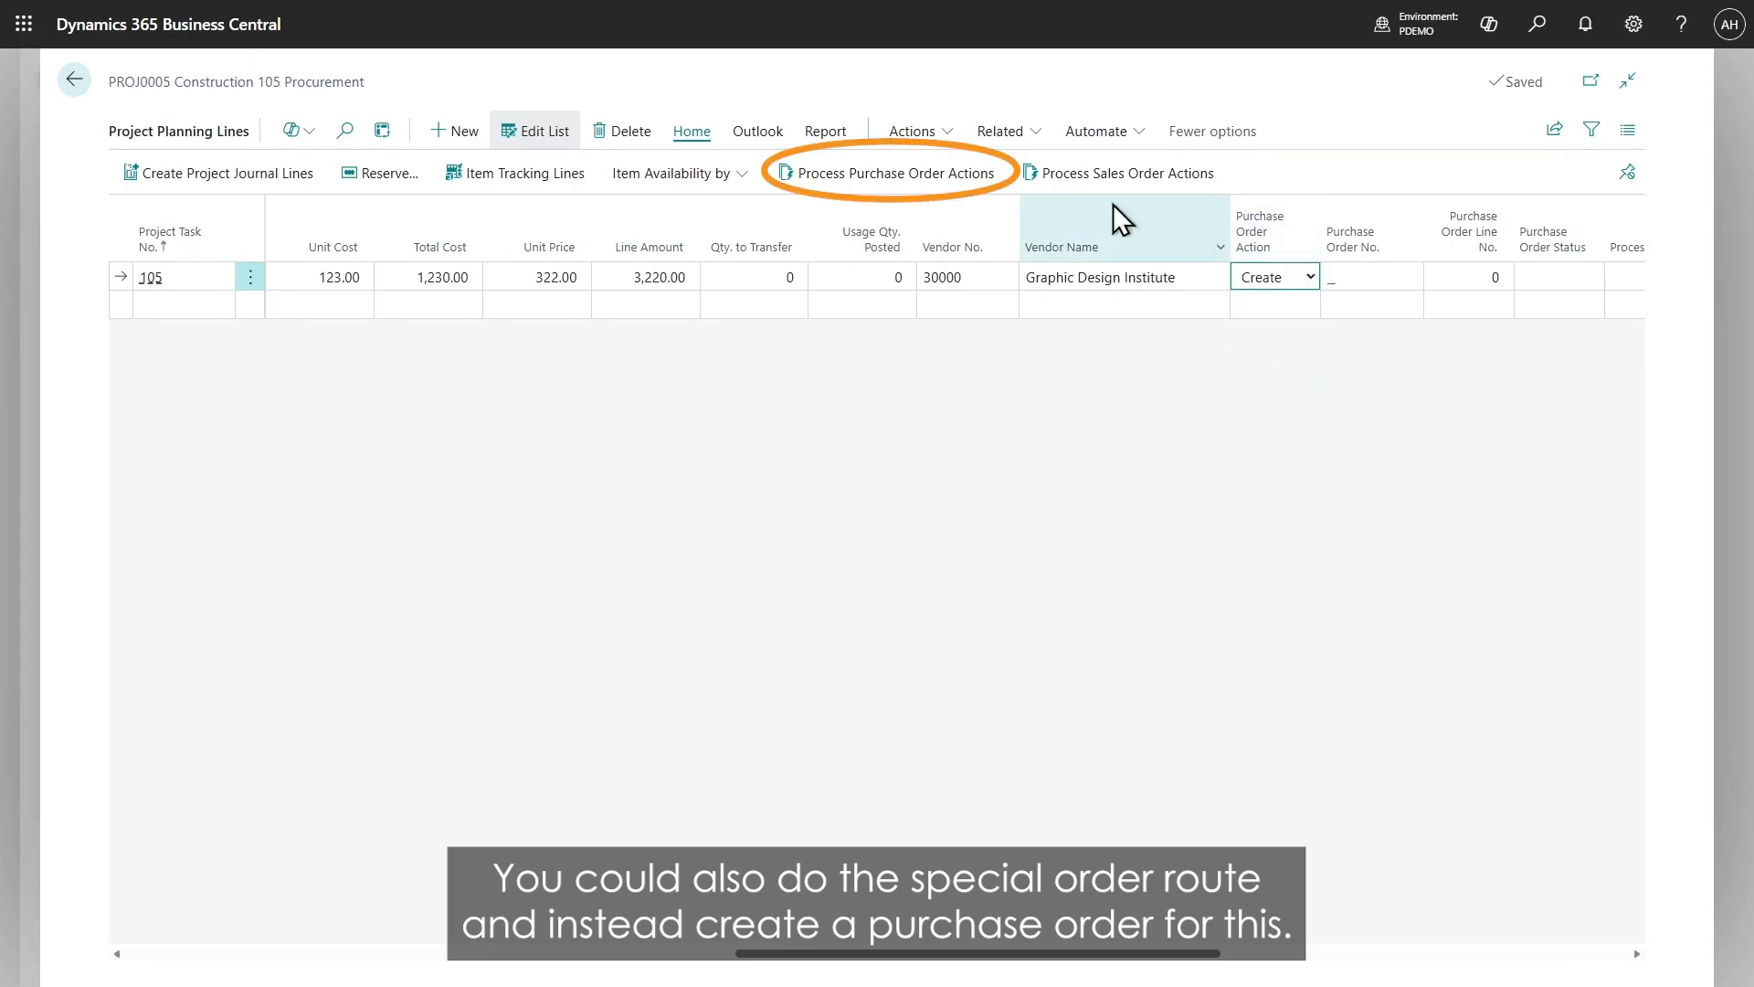
pyautogui.click(888, 176)
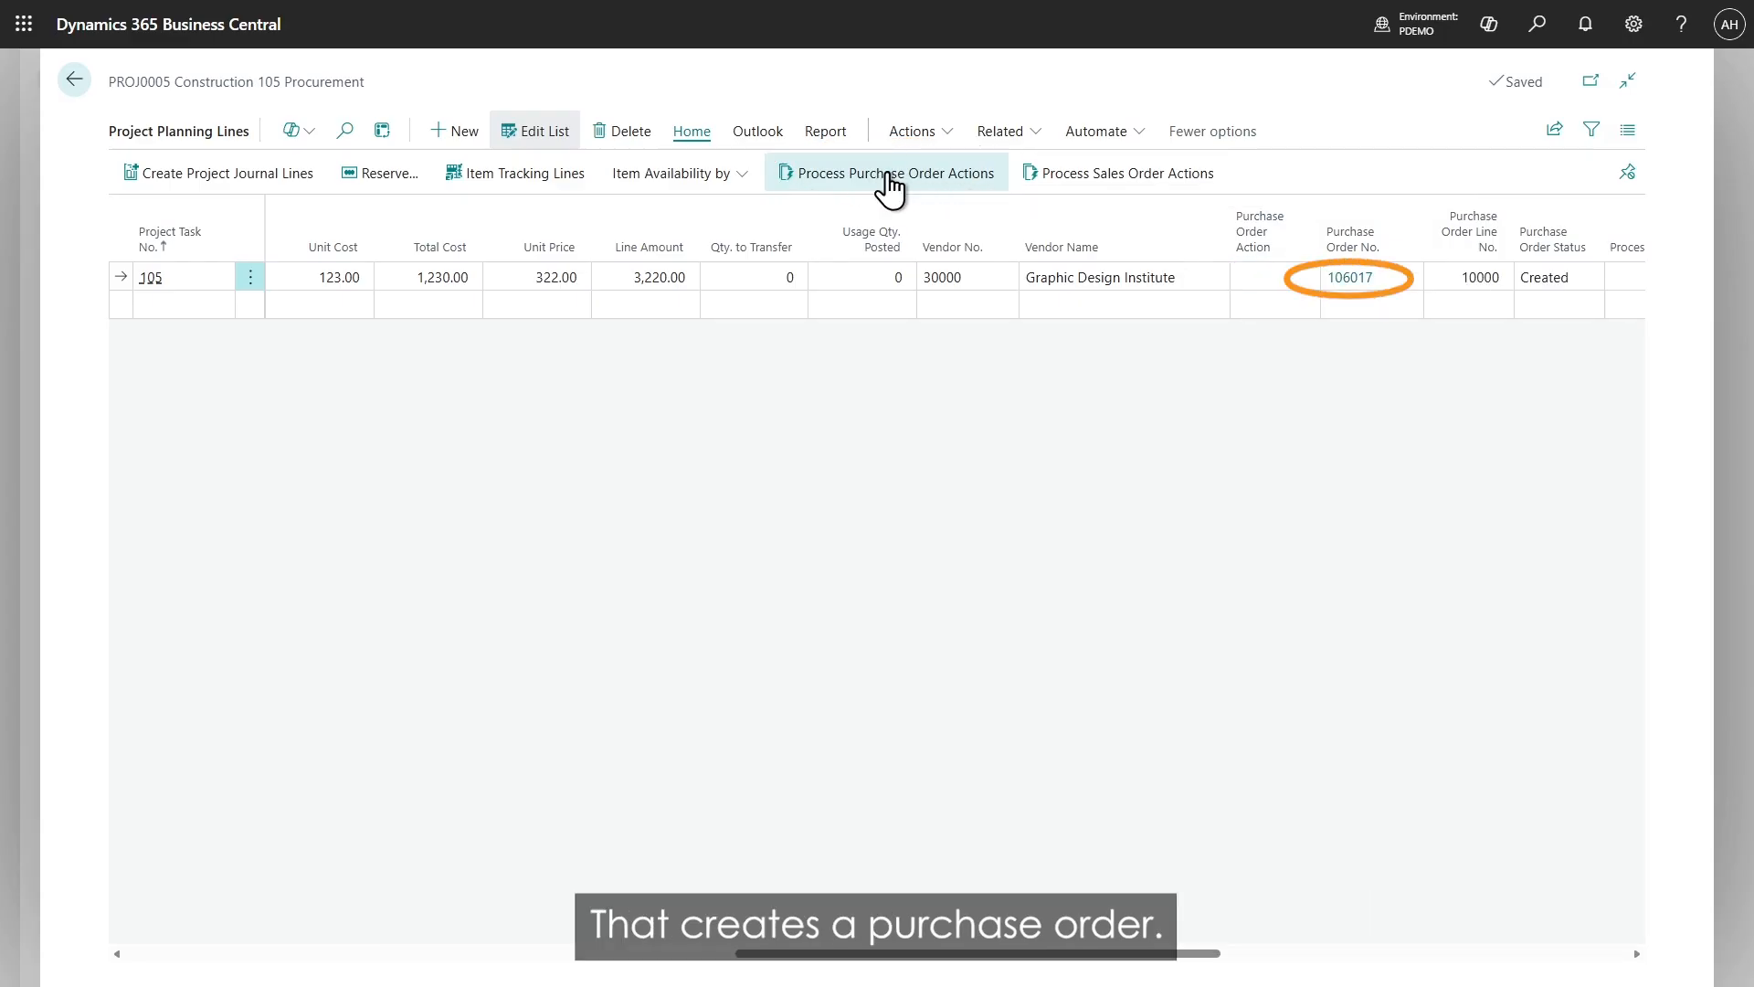
pyautogui.click(1352, 278)
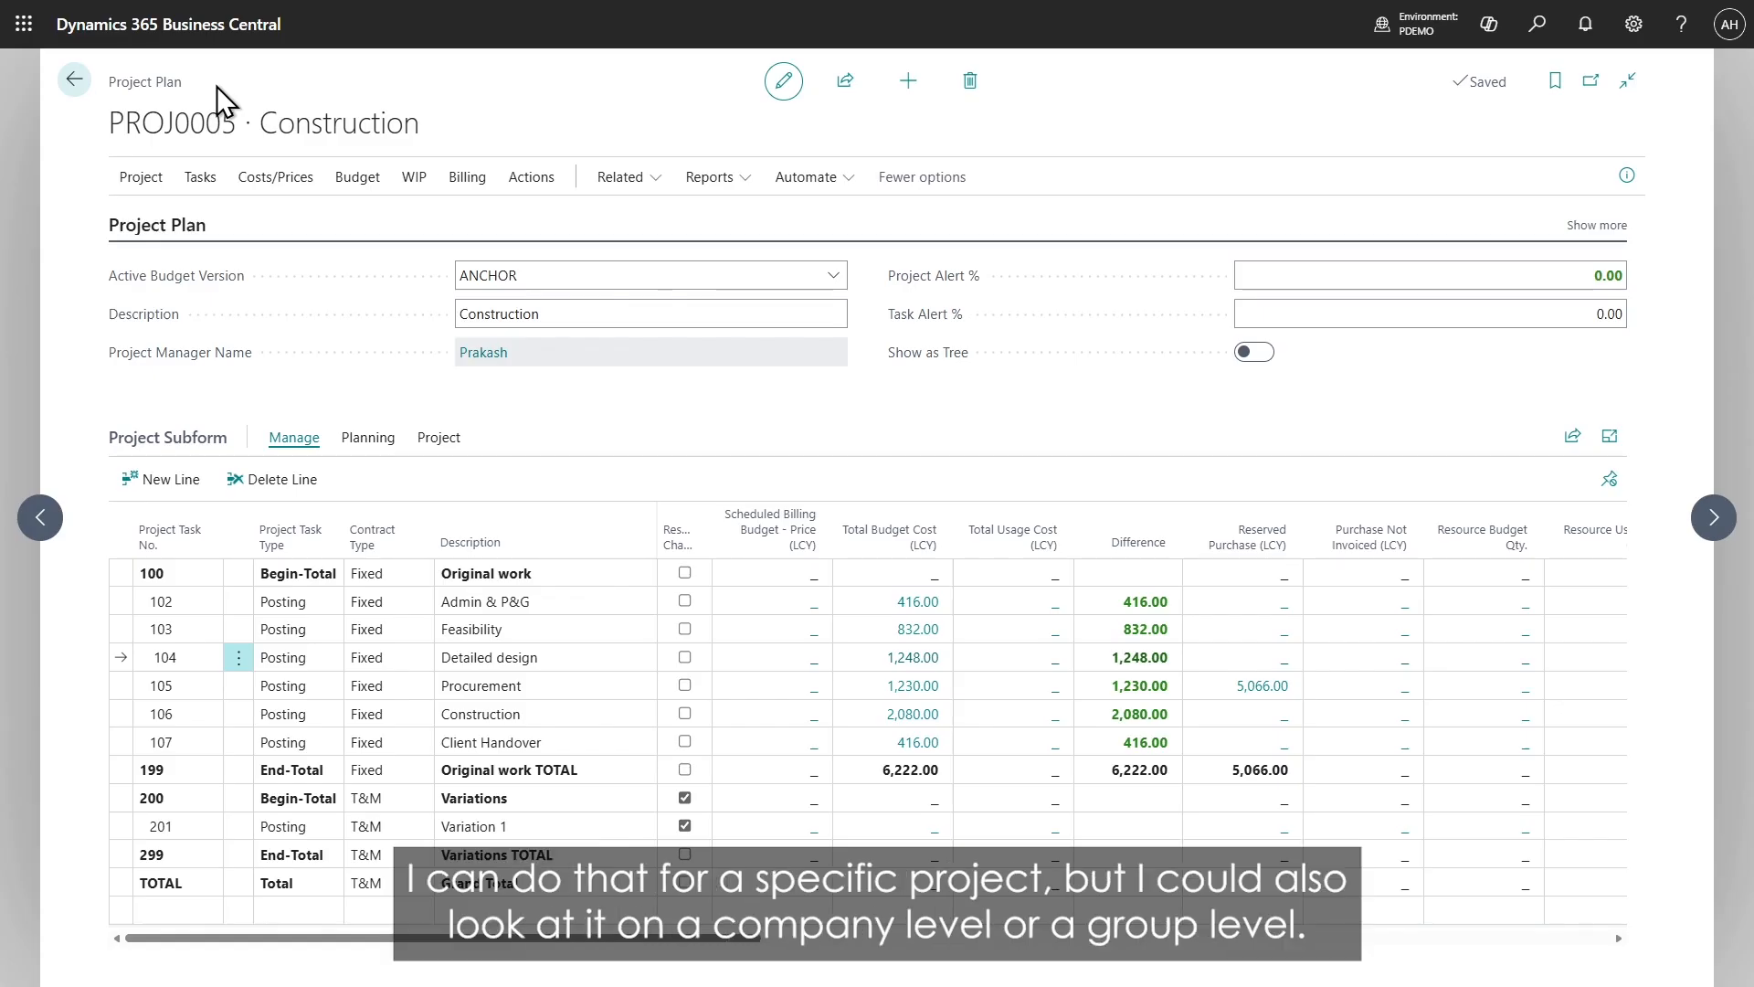
# Step: Open the company-level Resource Board and check the details of the first consultant's Monday Longhill 3 assignment
pyautogui.press('Escape')
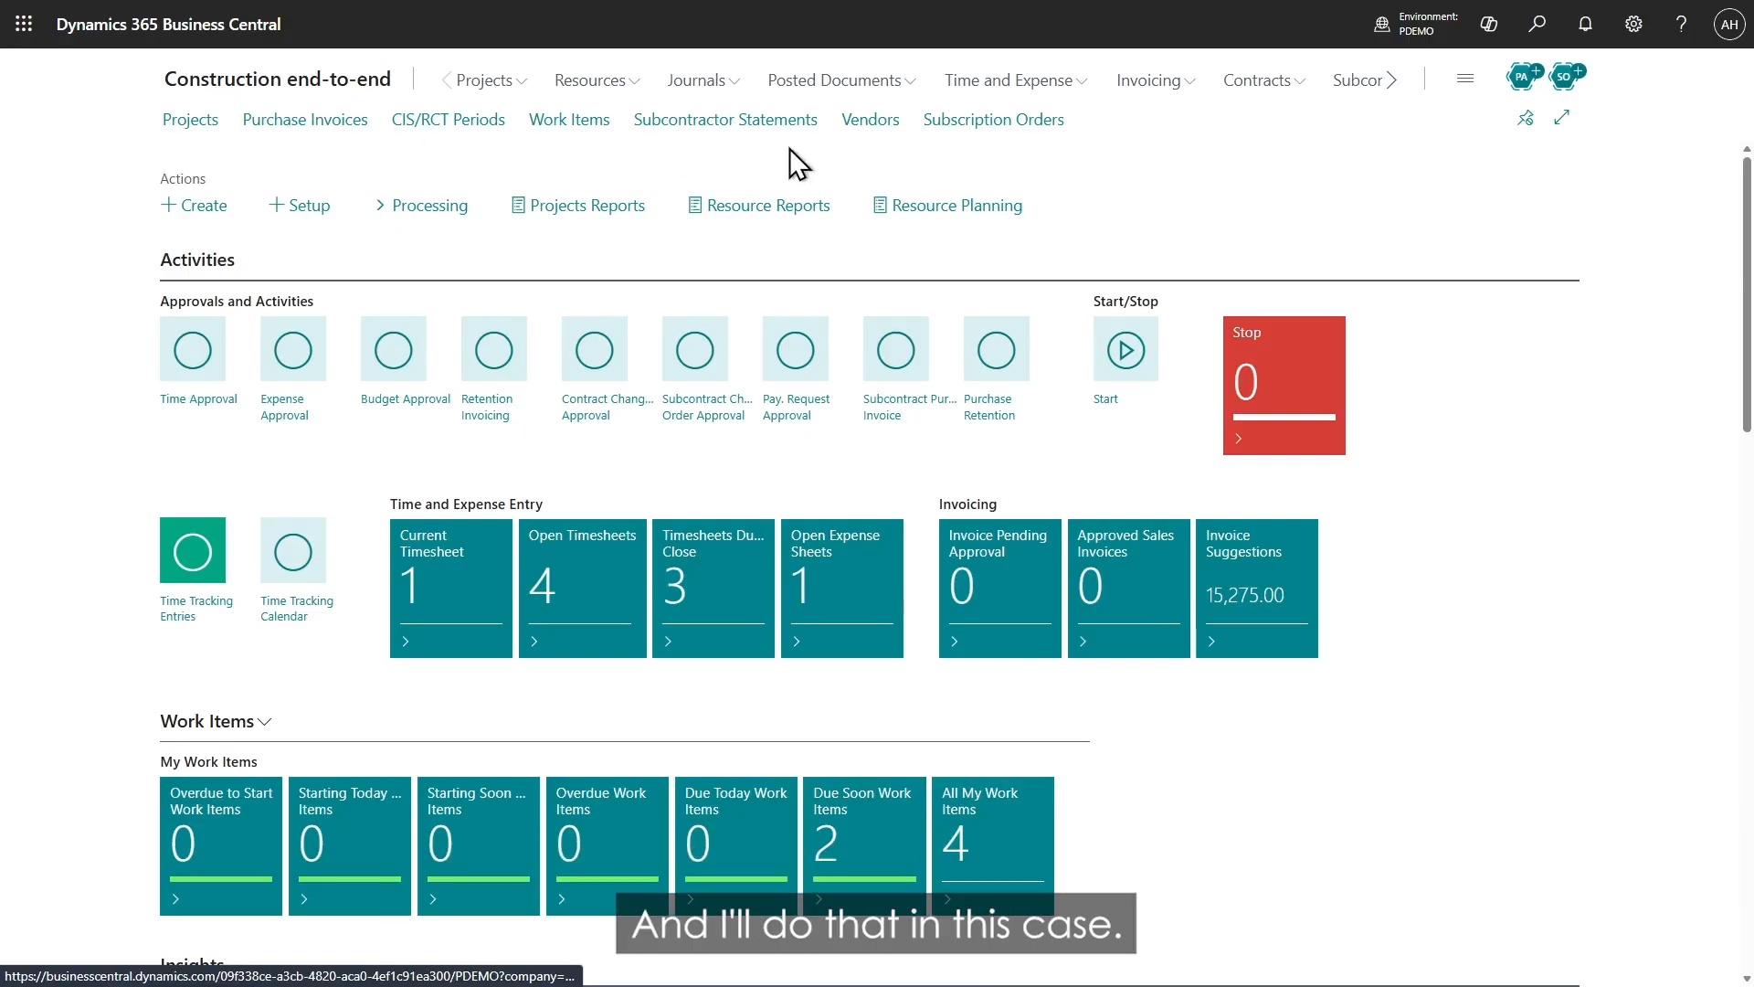
pyautogui.click(914, 207)
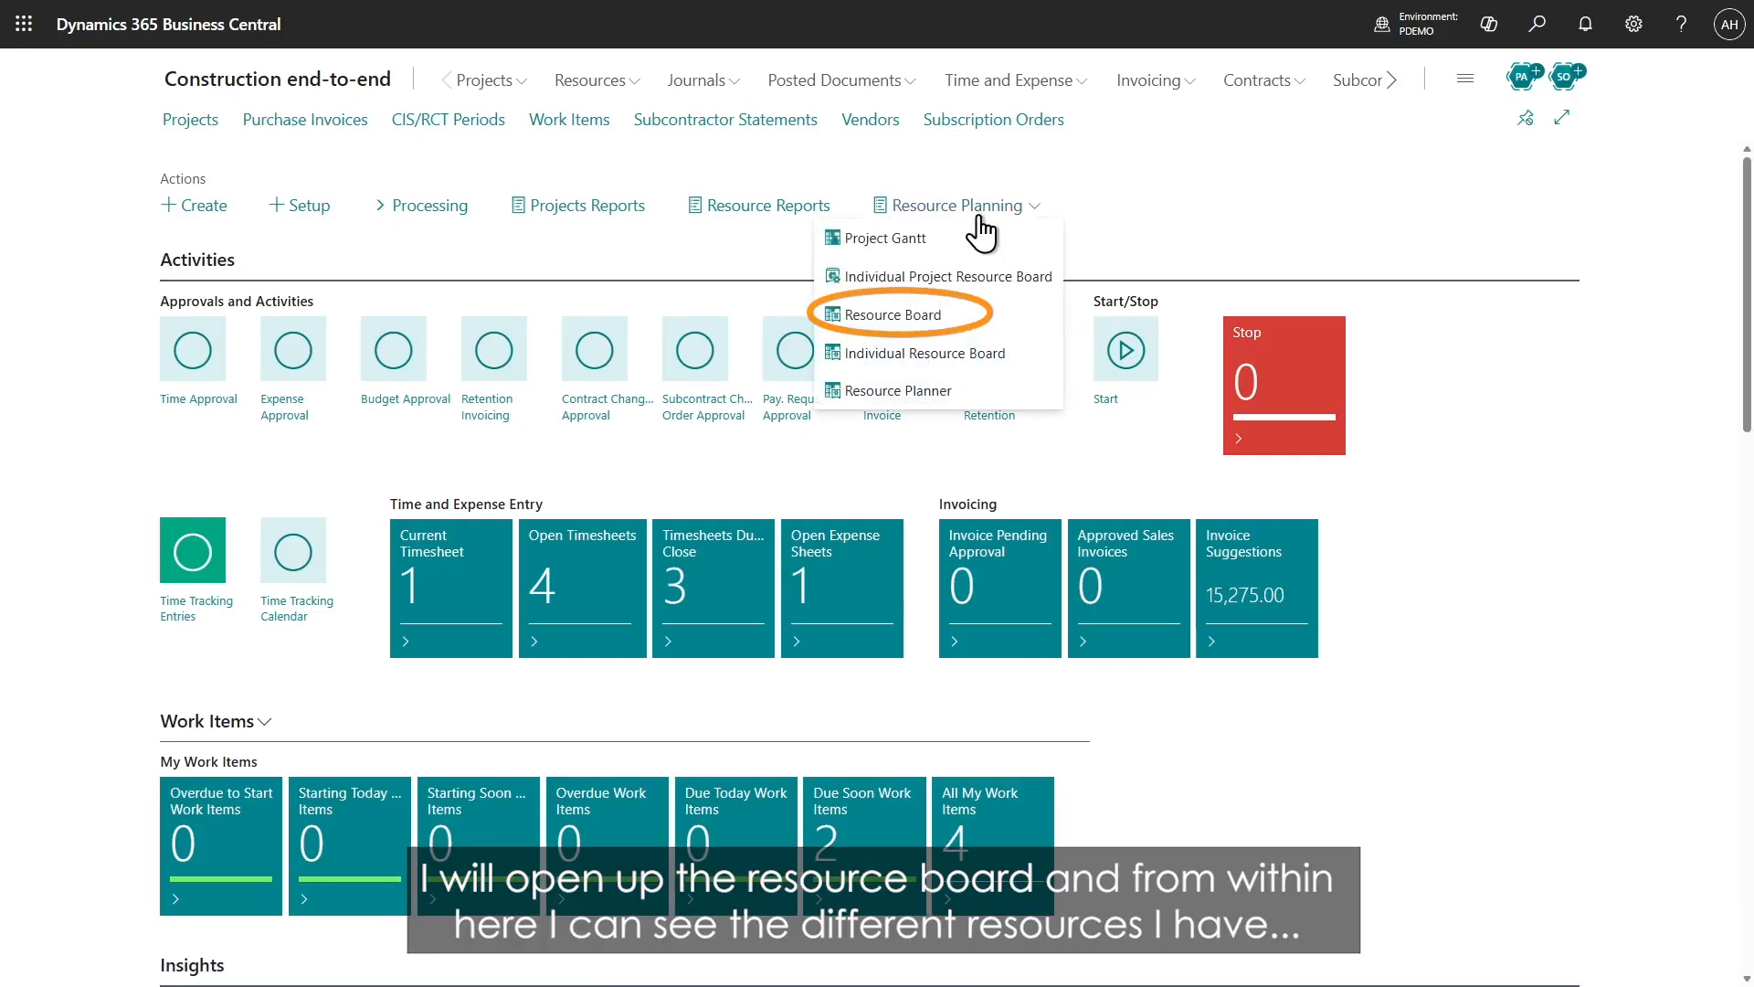
pyautogui.click(904, 307)
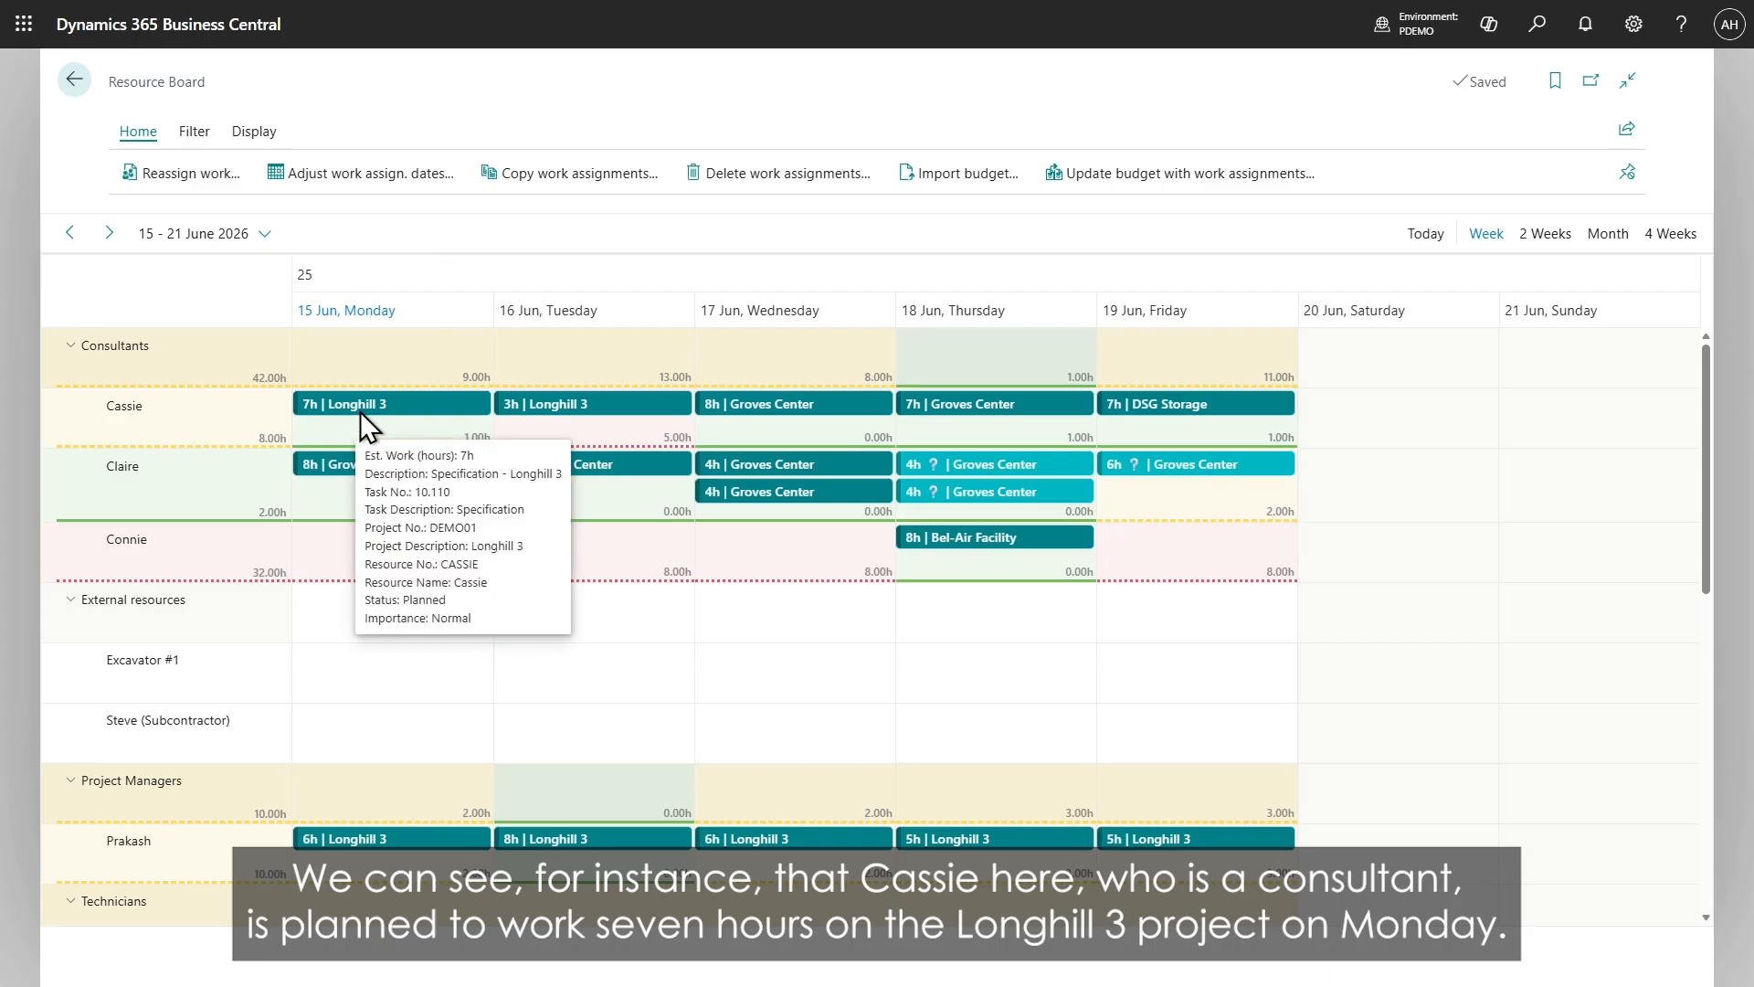
pyautogui.moveTo(373, 407)
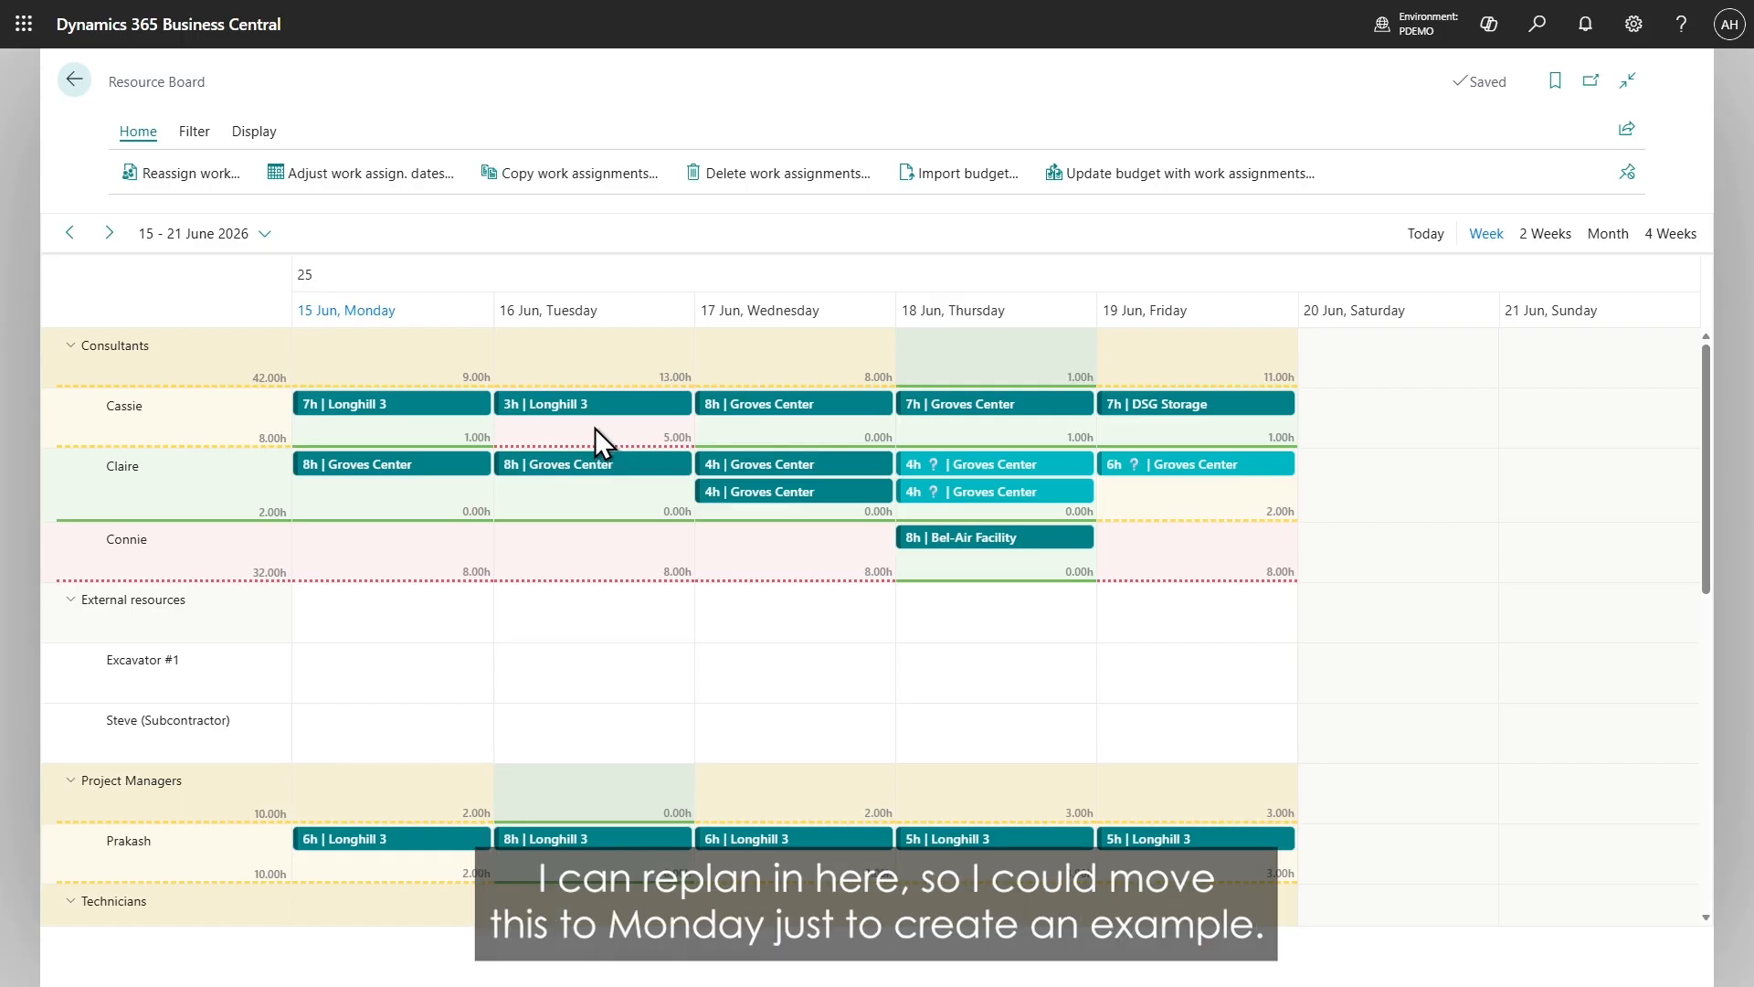
# Step: Try moving the first consultant's 3h Longhill 3 assignment from Tuesday to Monday 15 June, check the capacity, and revert the move
pyautogui.moveTo(593, 404); pyautogui.dragTo(424, 420)
pyautogui.moveTo(446, 463)
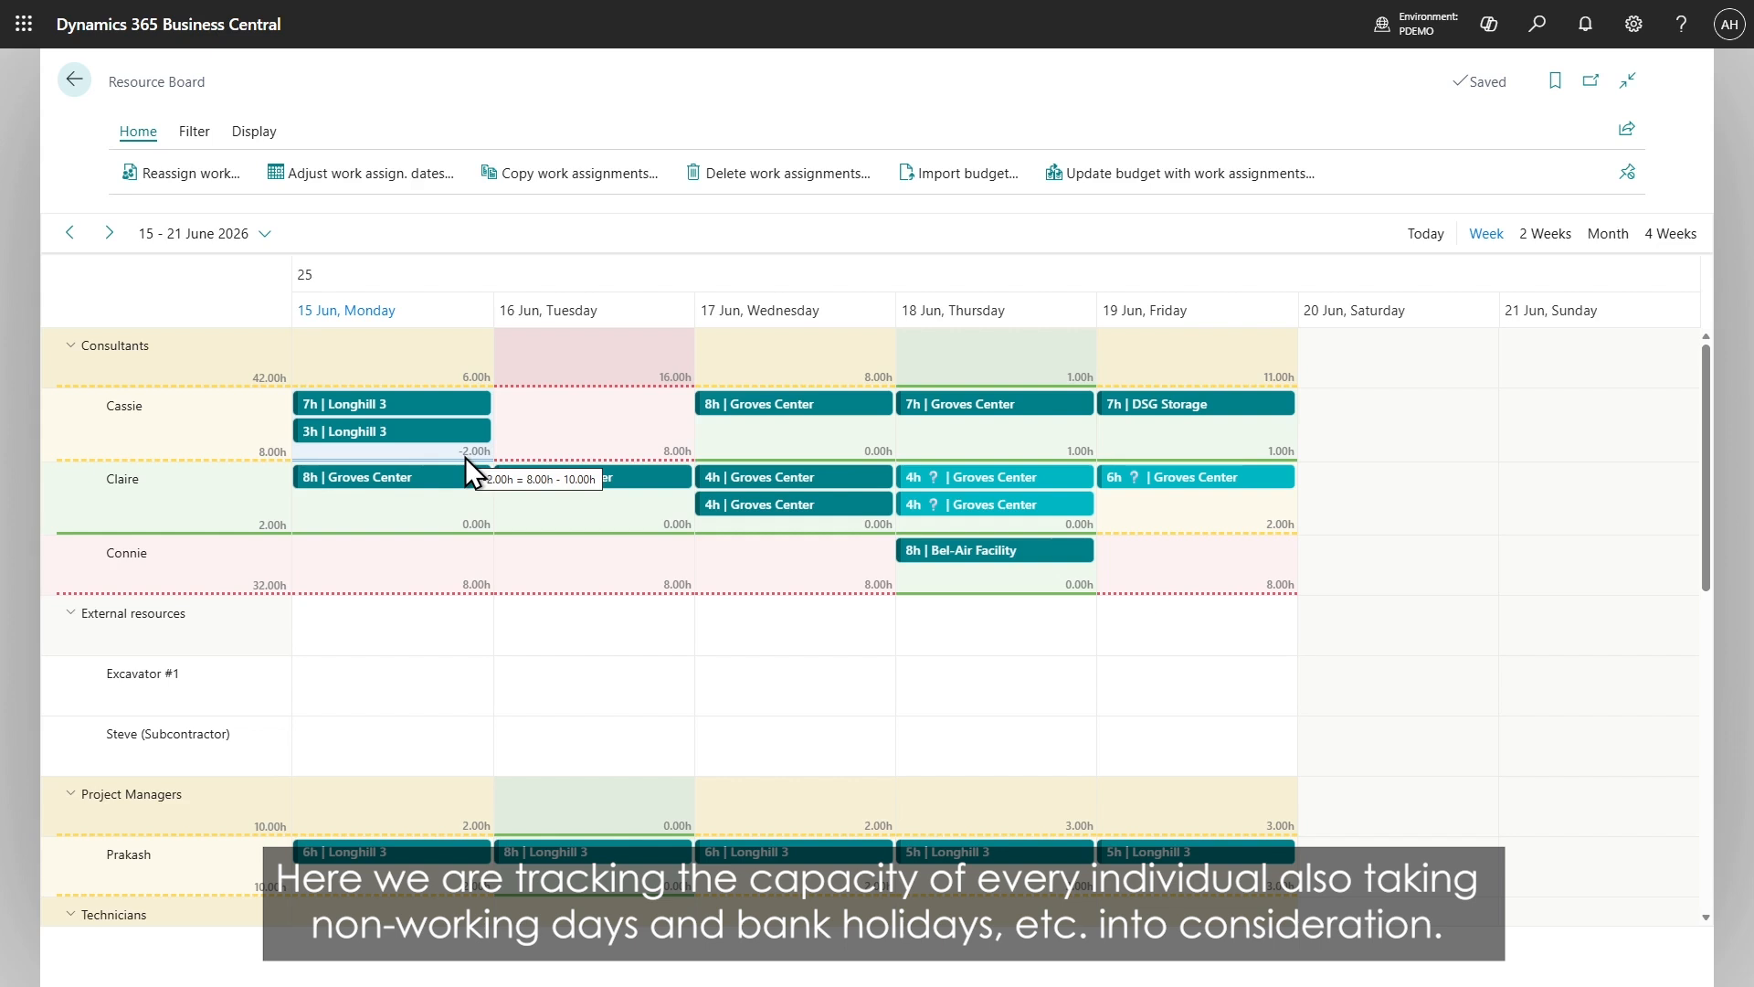
pyautogui.moveTo(398, 430); pyautogui.dragTo(650, 371)
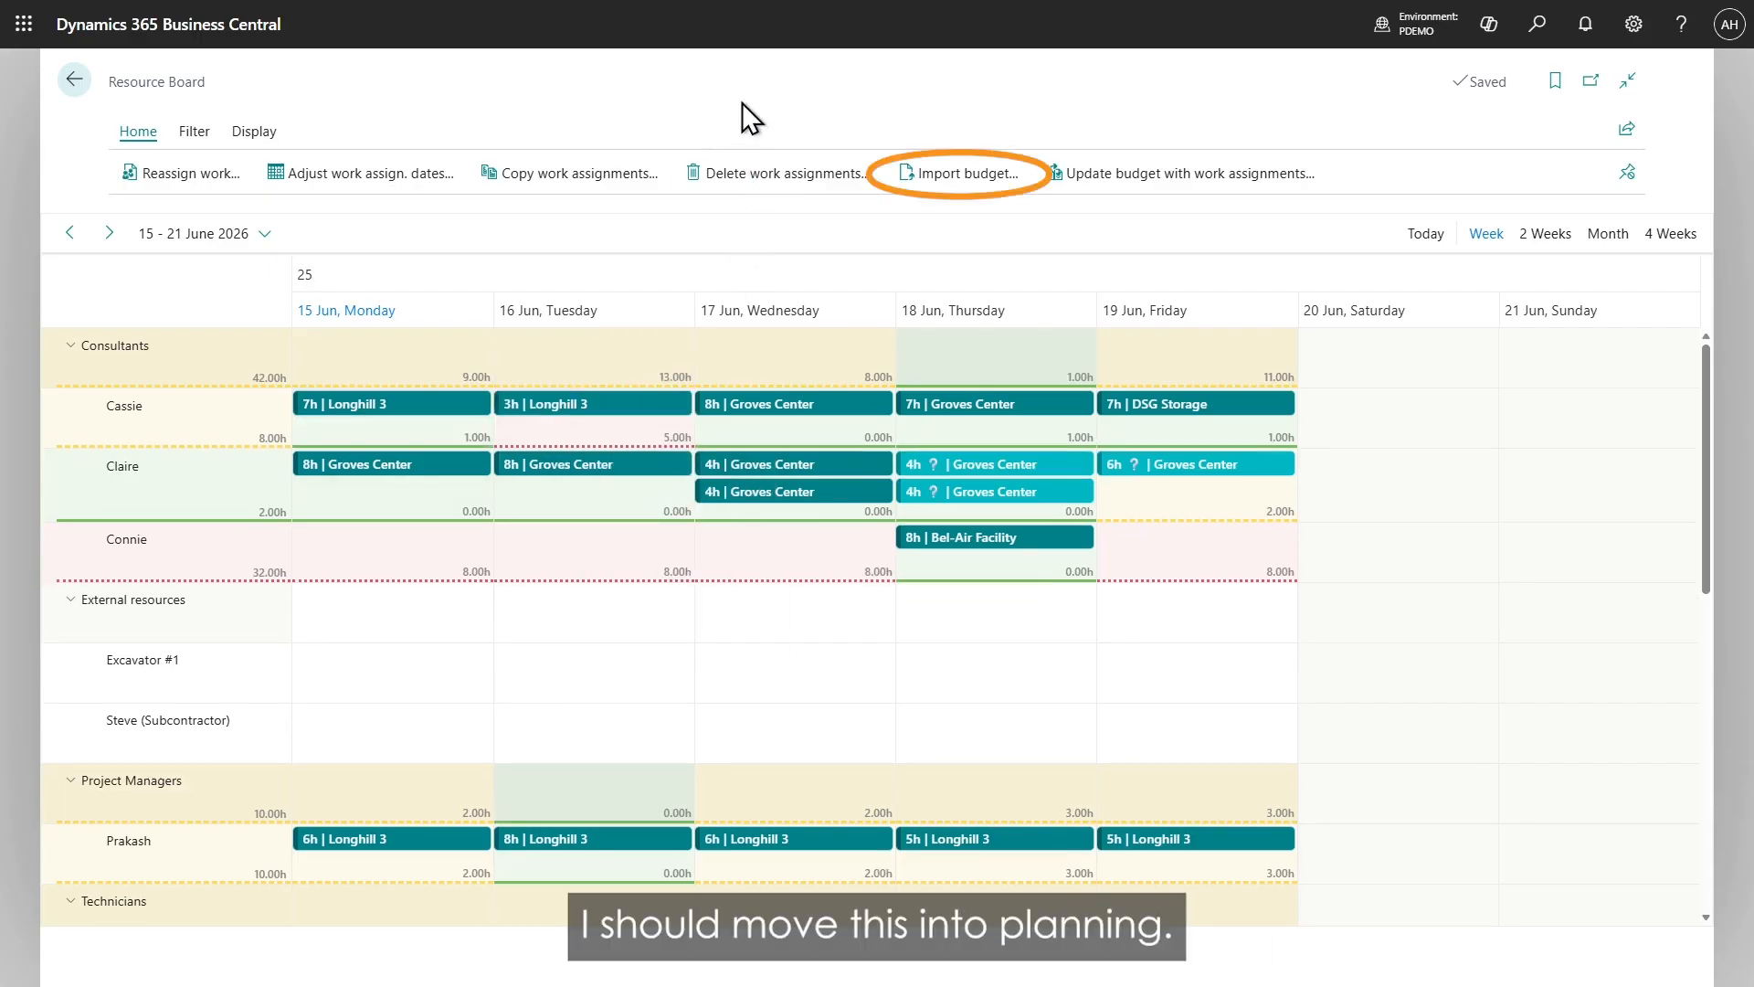
# Step: Import the budget of project PROJ0005 into the resource plan as work assignments
pyautogui.click(953, 177)
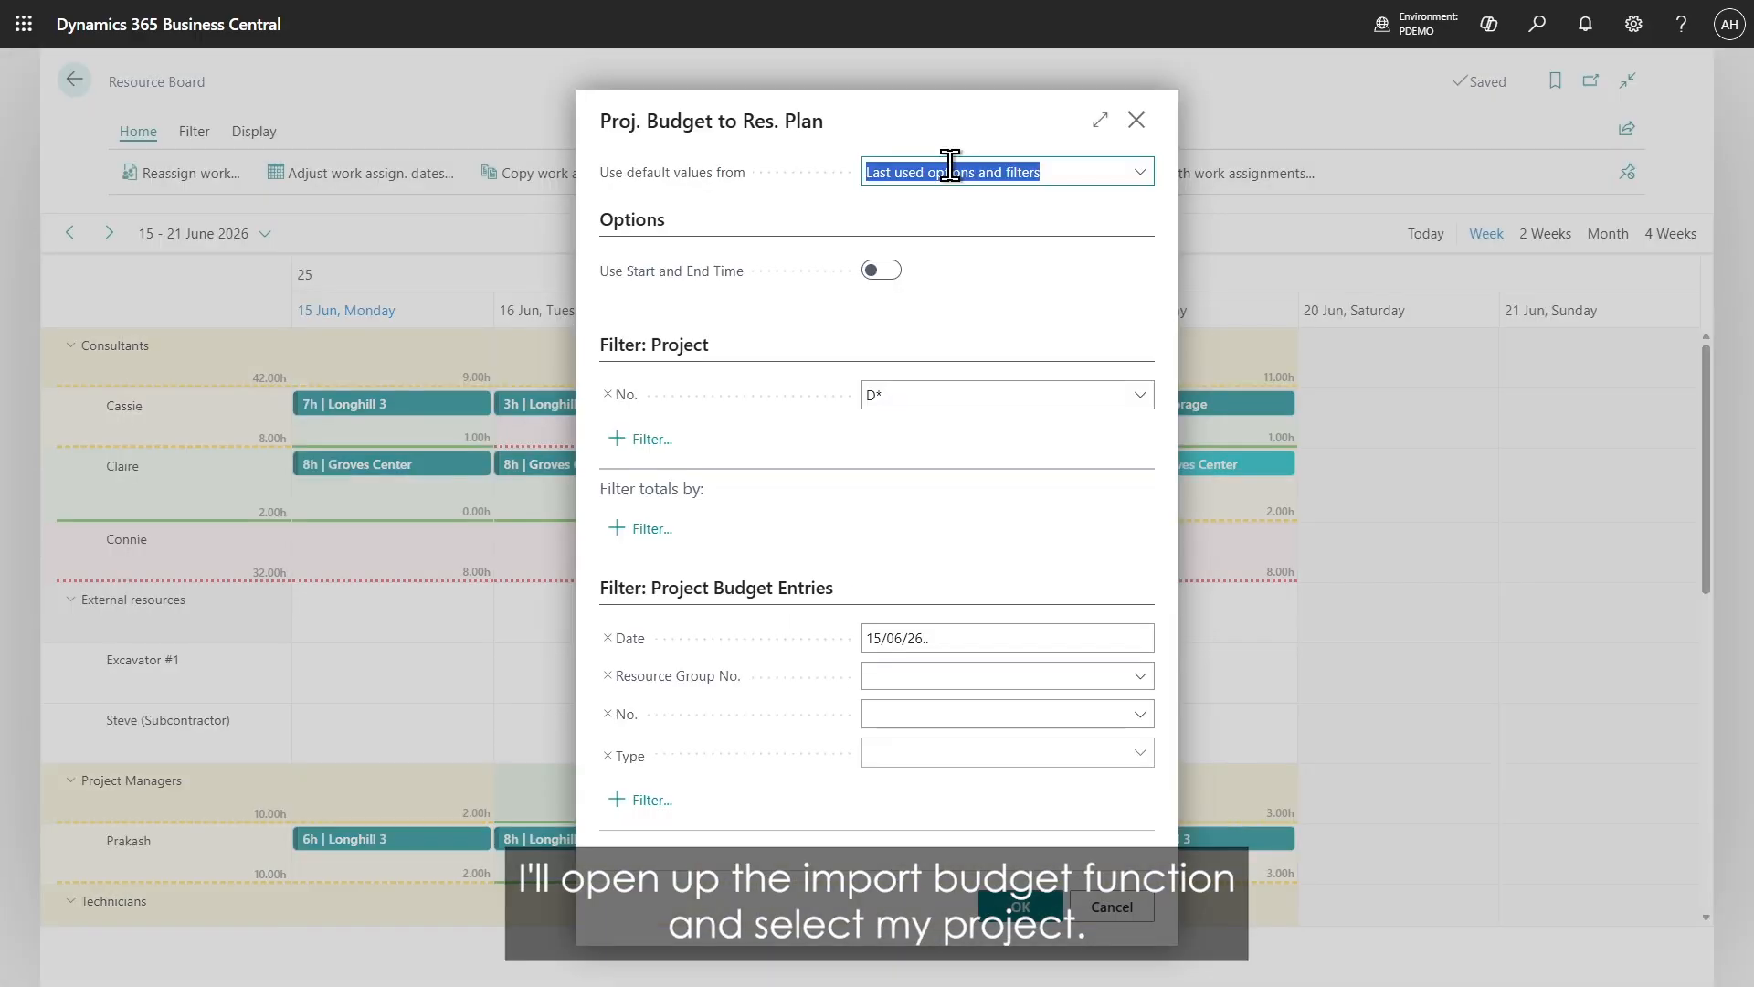
pyautogui.click(1140, 395)
pyautogui.scroll(-1, 989, 536)
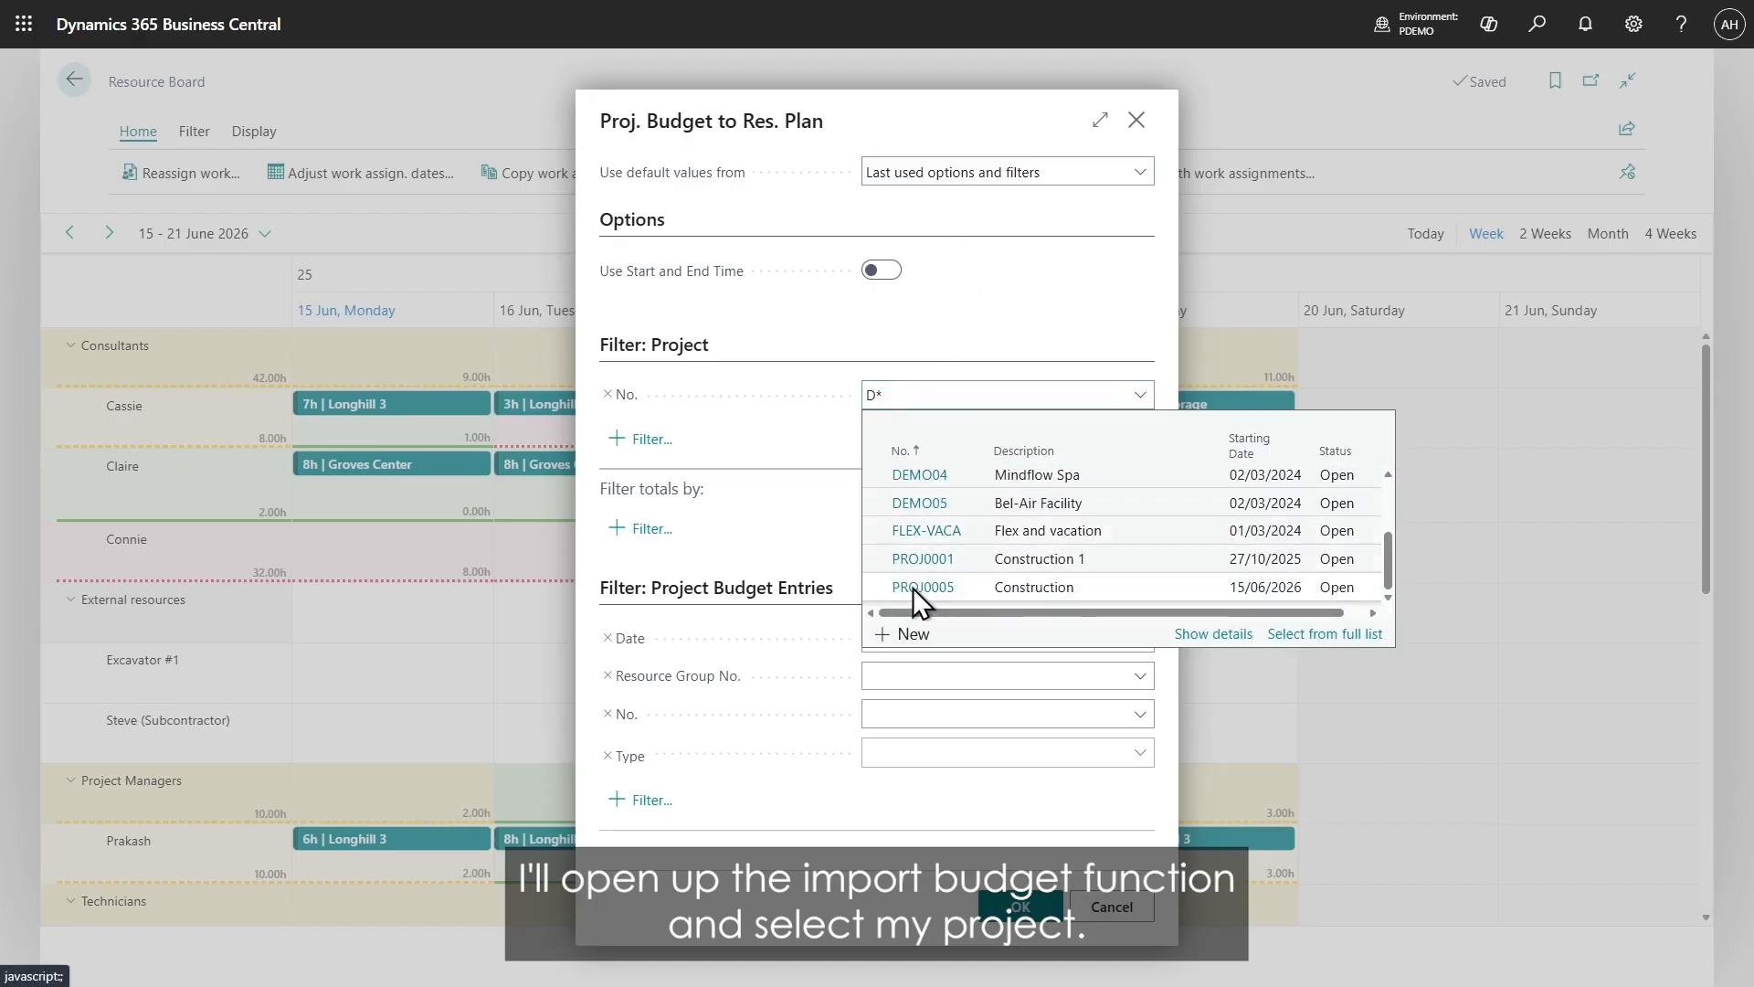
pyautogui.click(913, 589)
pyautogui.click(935, 631)
pyautogui.click(1019, 908)
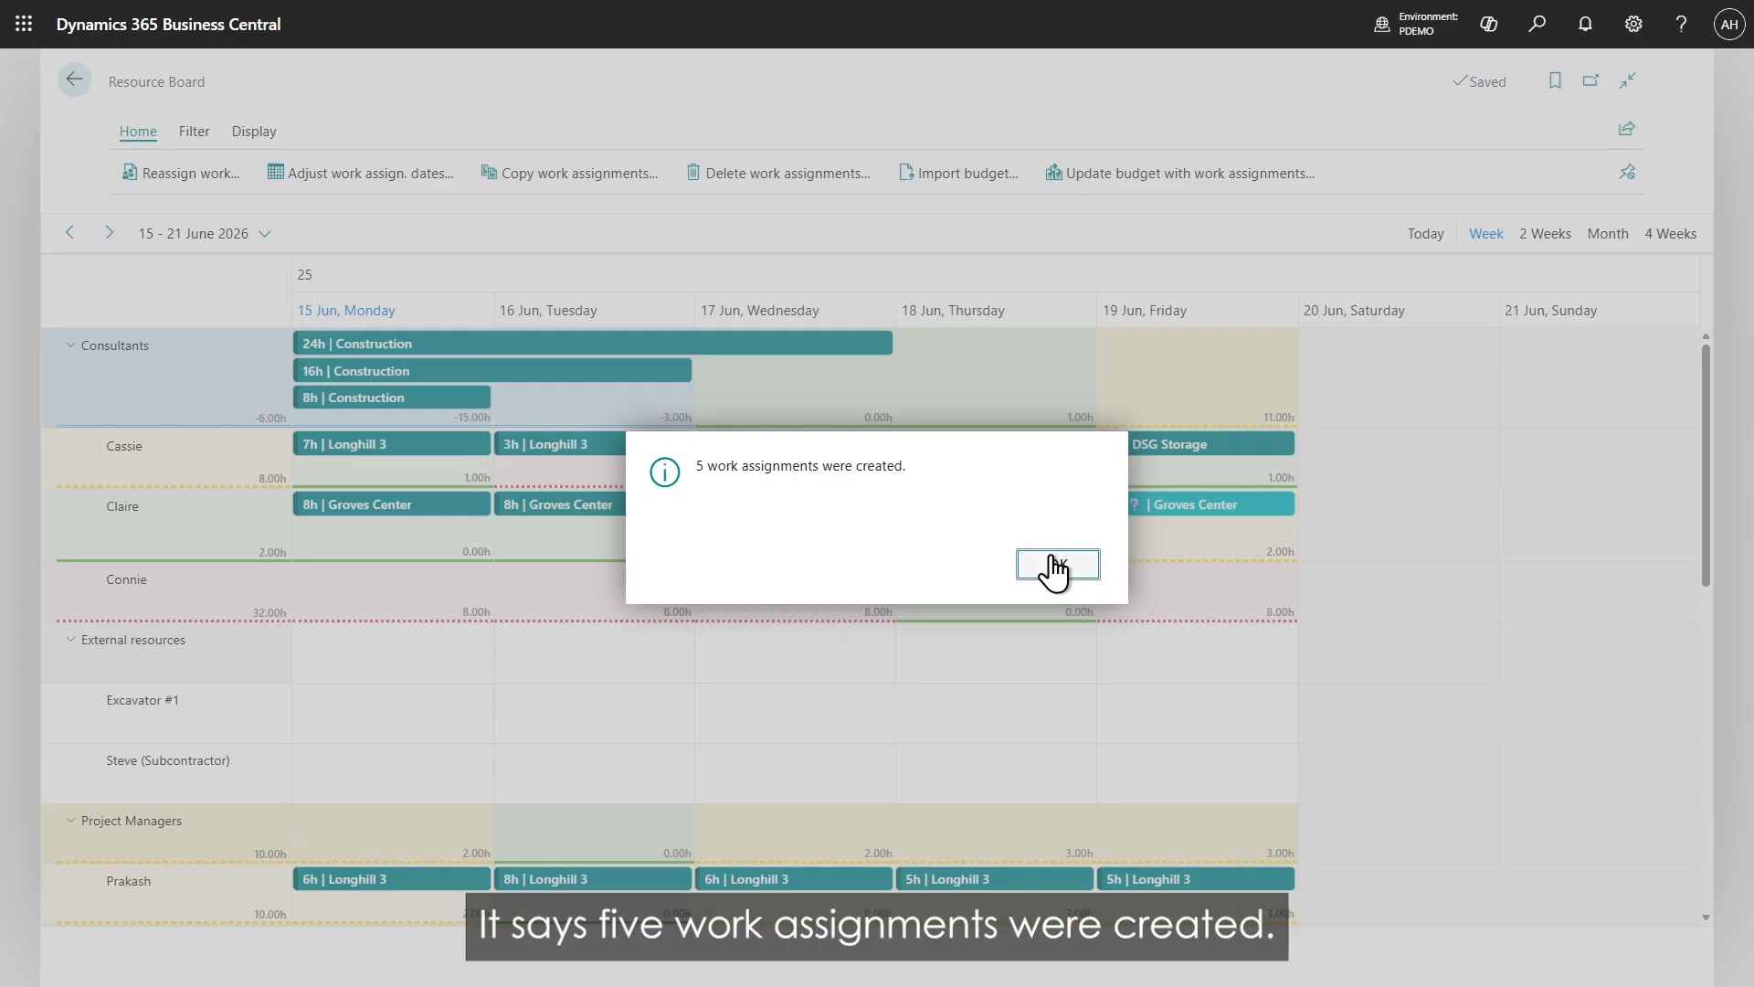
pyautogui.click(1055, 568)
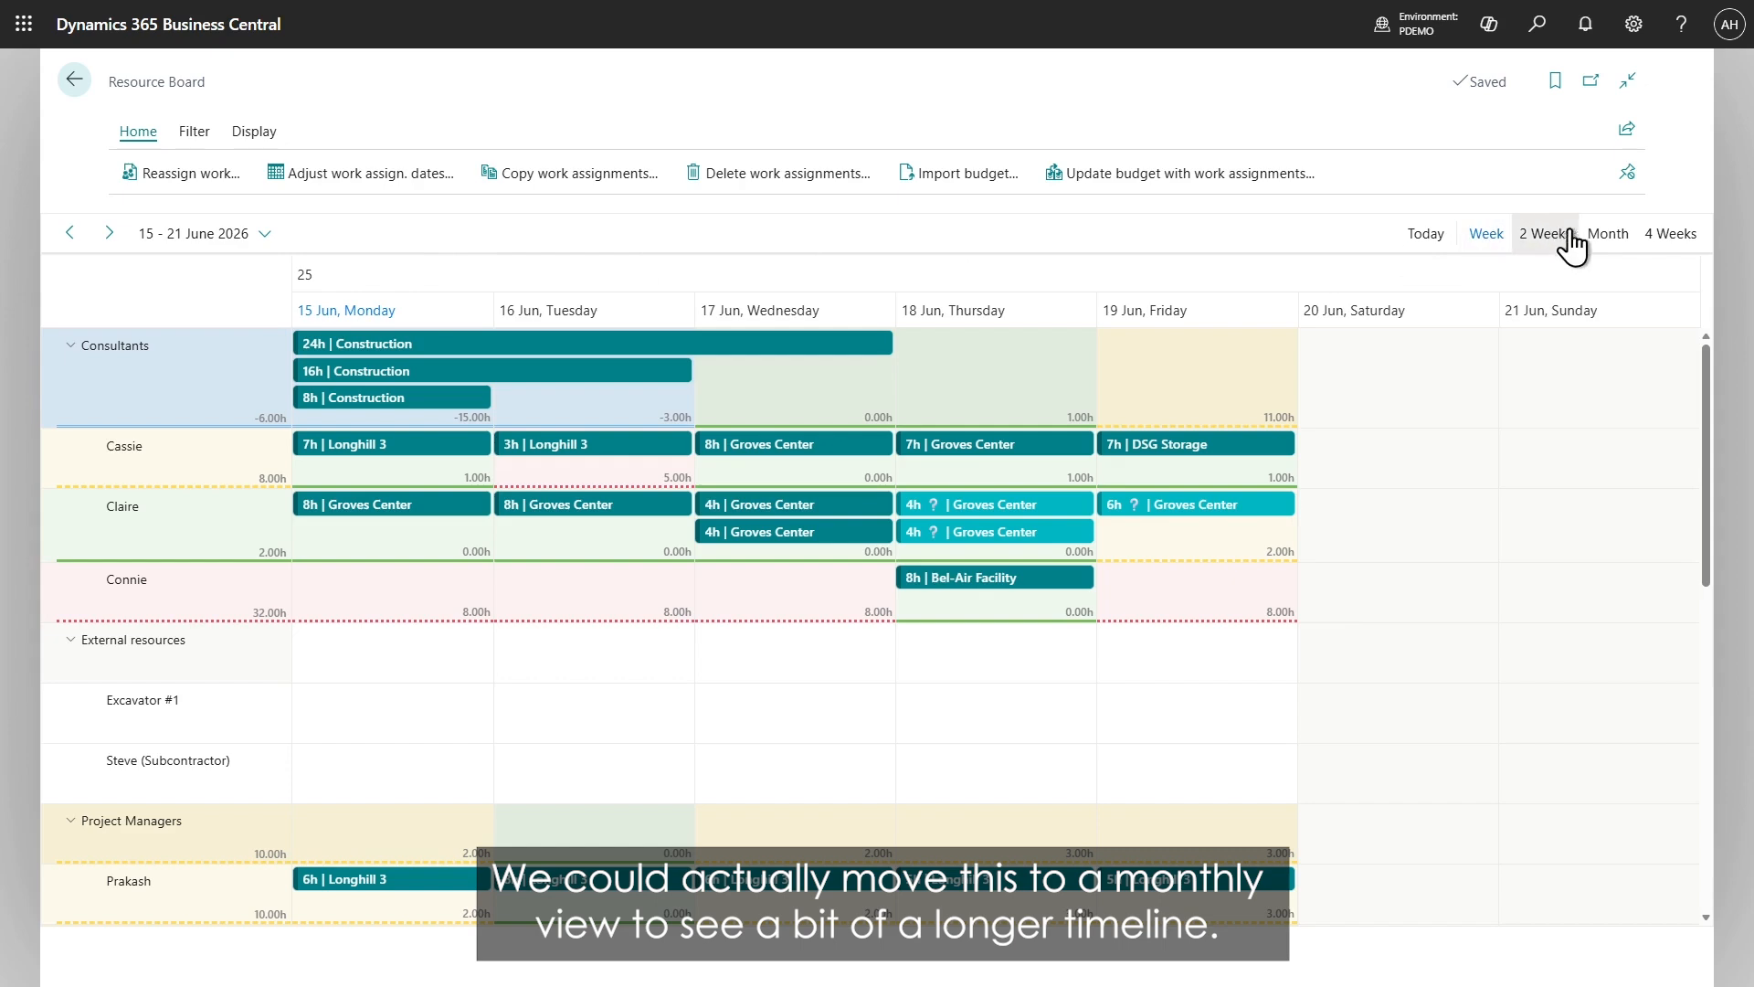
# Step: In the monthly view, reschedule the Consultants' 16h Construction assignment to 16–17 June and the 24h one to 22–24 June
pyautogui.click(1599, 239)
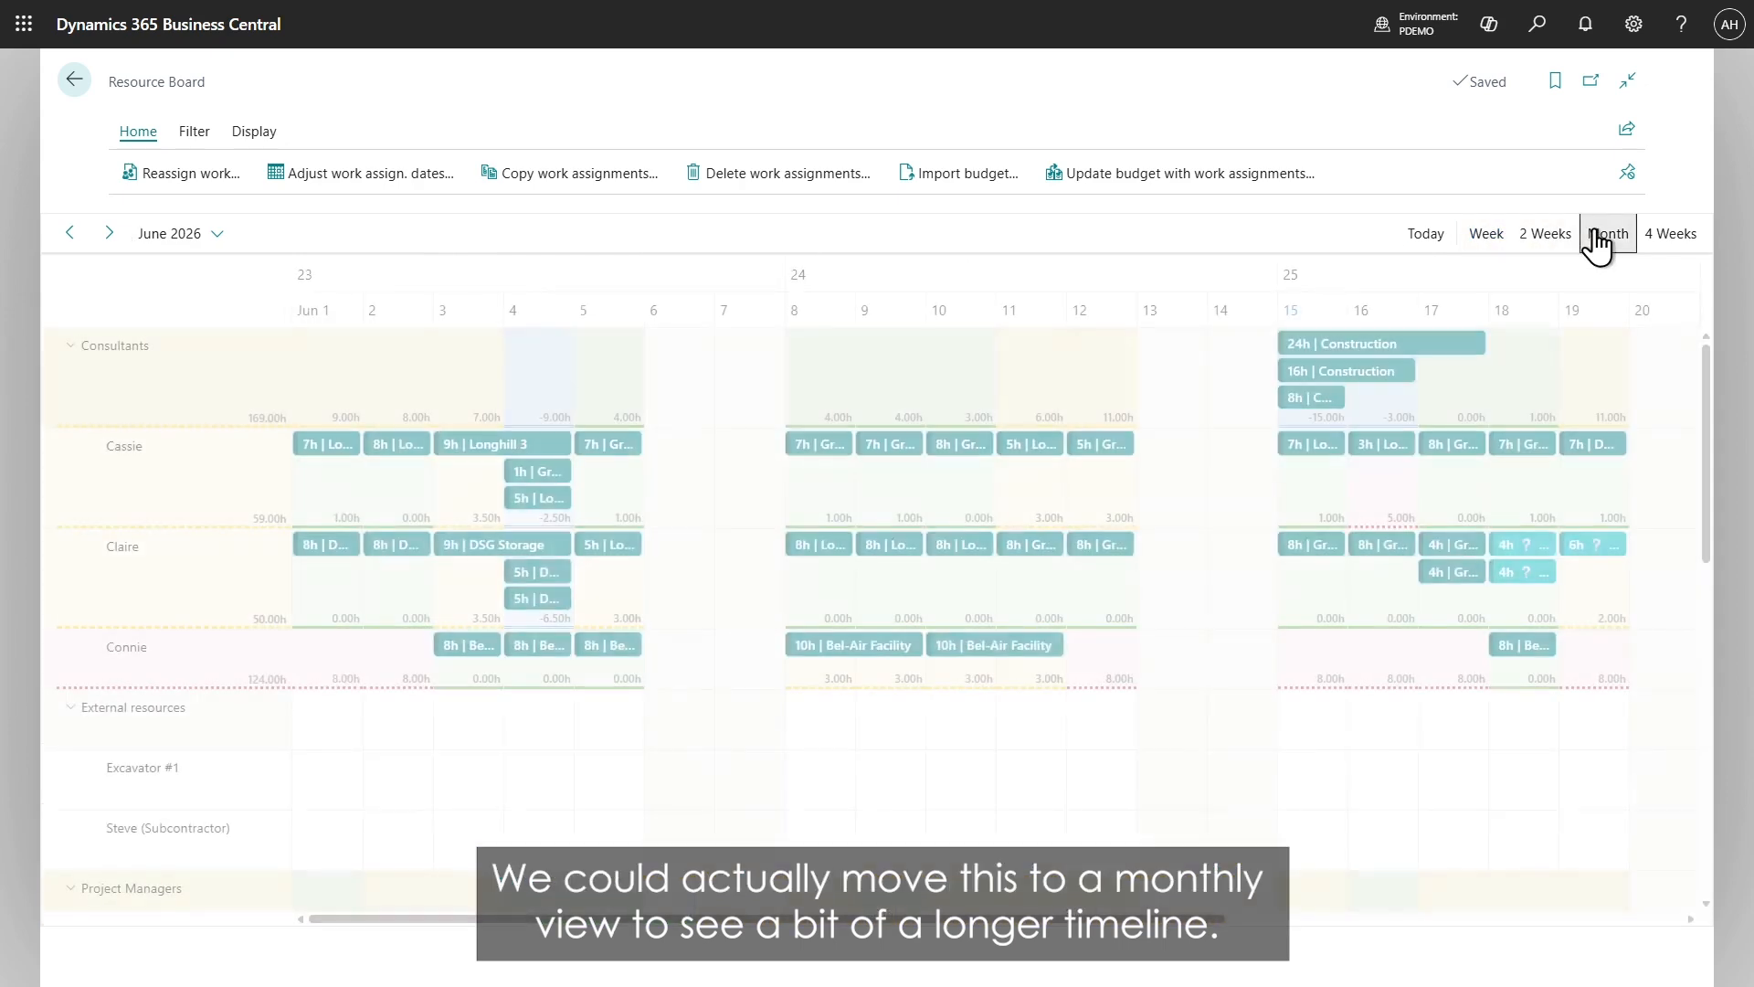
pyautogui.moveTo(798, 921); pyautogui.dragTo(1378, 919)
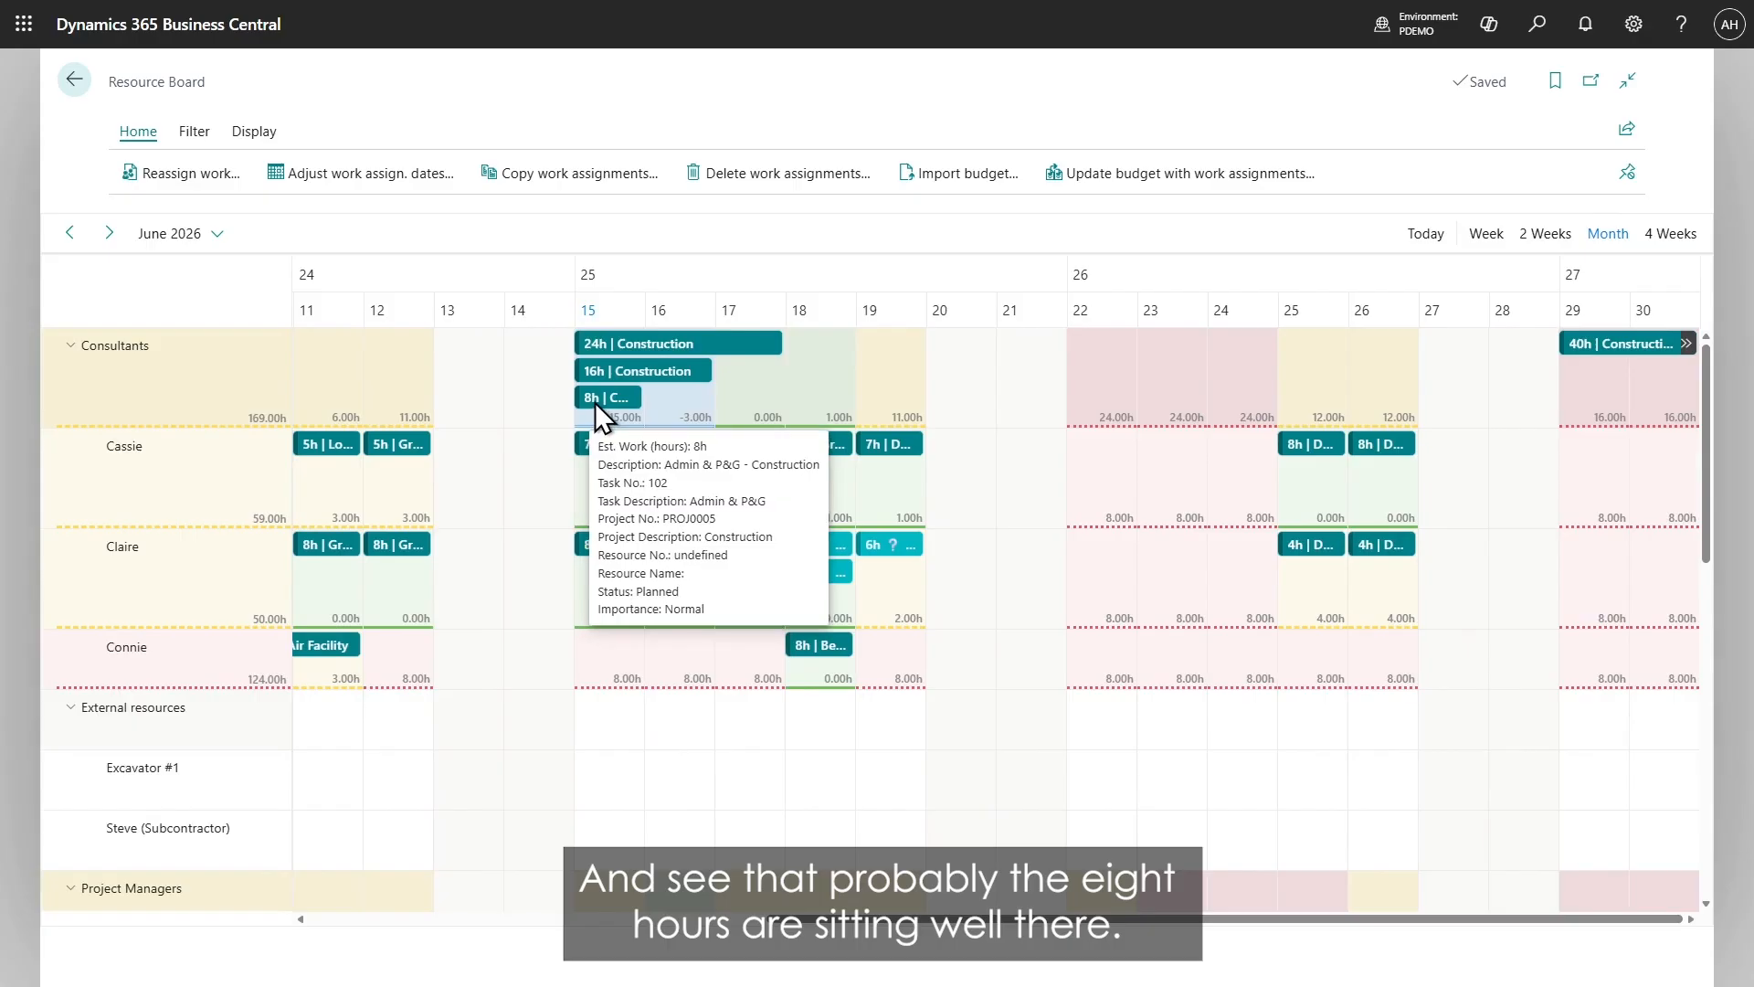
pyautogui.moveTo(616, 371)
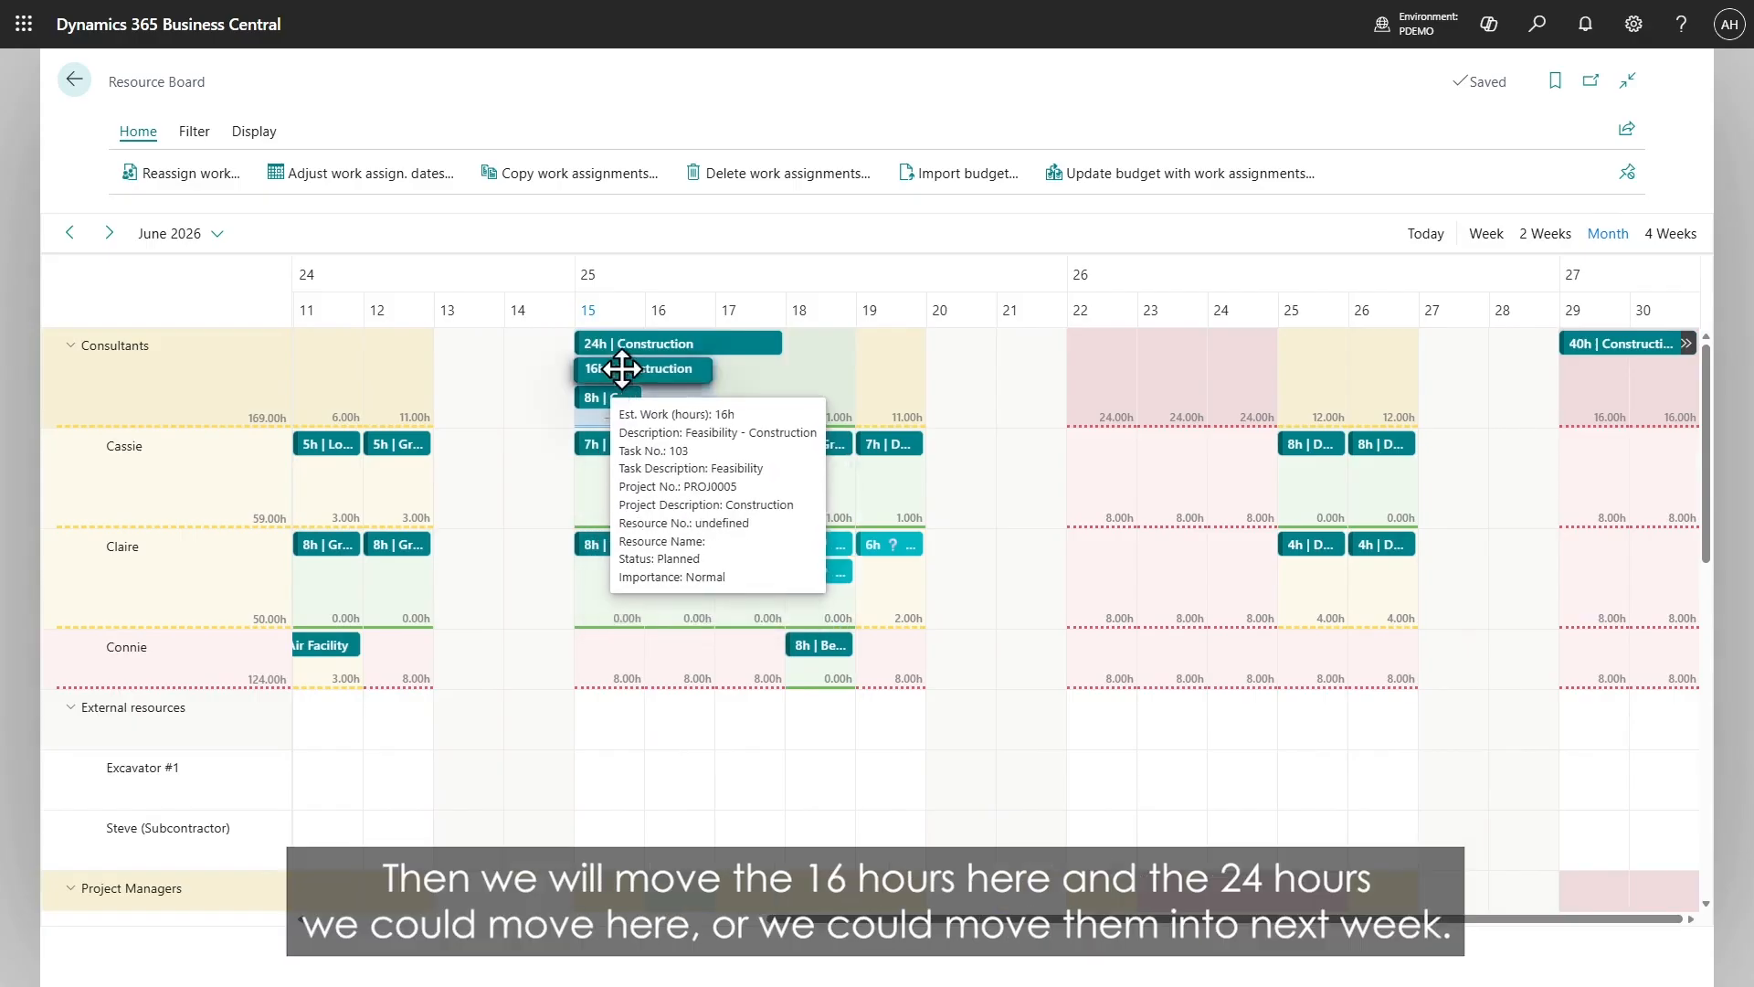
pyautogui.moveTo(699, 376); pyautogui.dragTo(1094, 355)
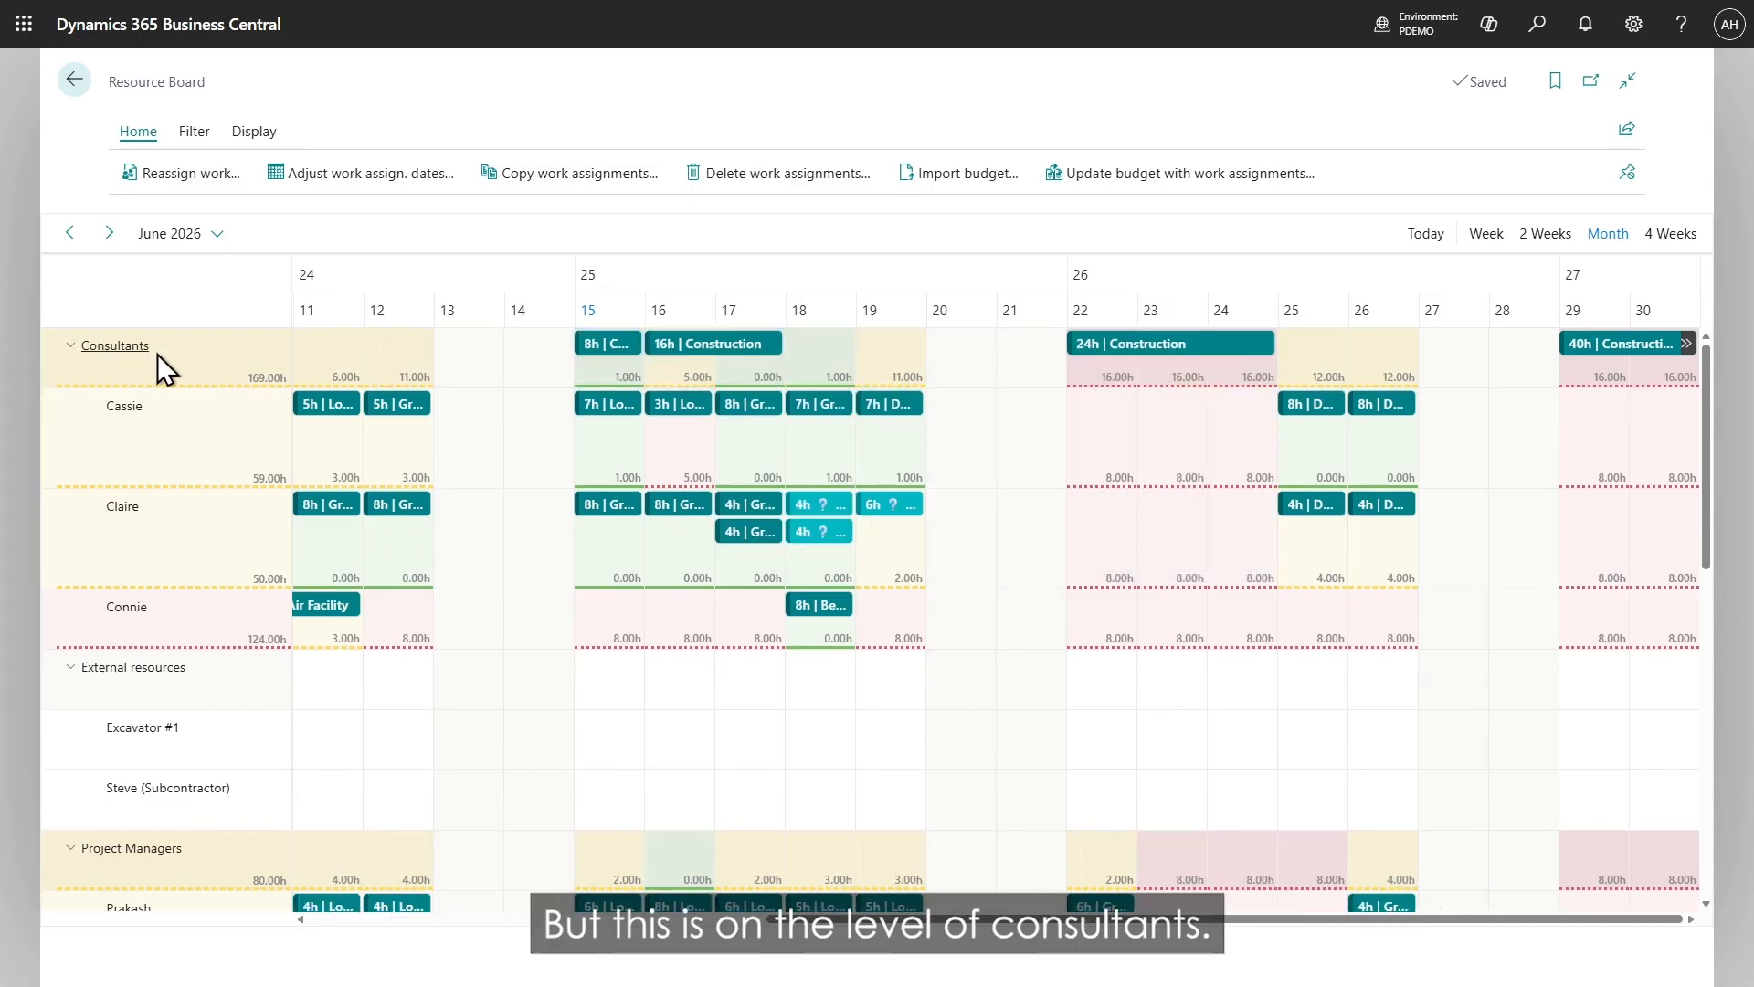
# Step: Assign the Consultants group's 8h, 16h and 24h Construction work to the third consultant, keeping the same dates
pyautogui.moveTo(755, 354)
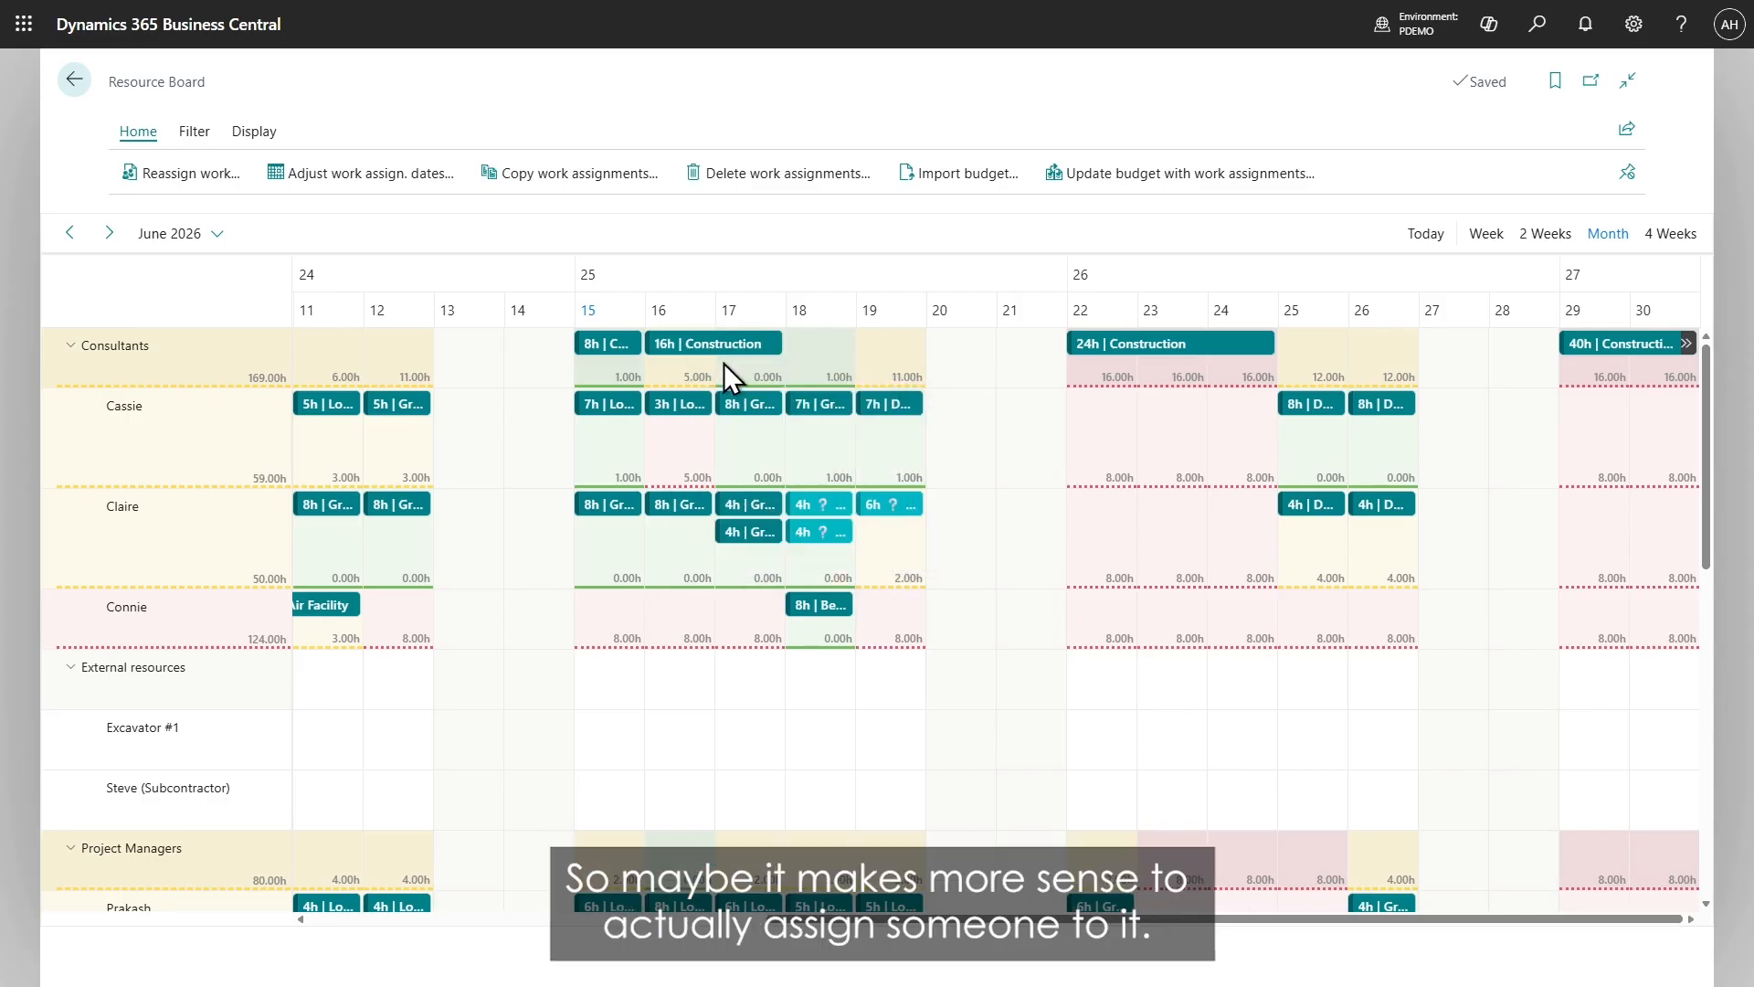
pyautogui.moveTo(592, 348)
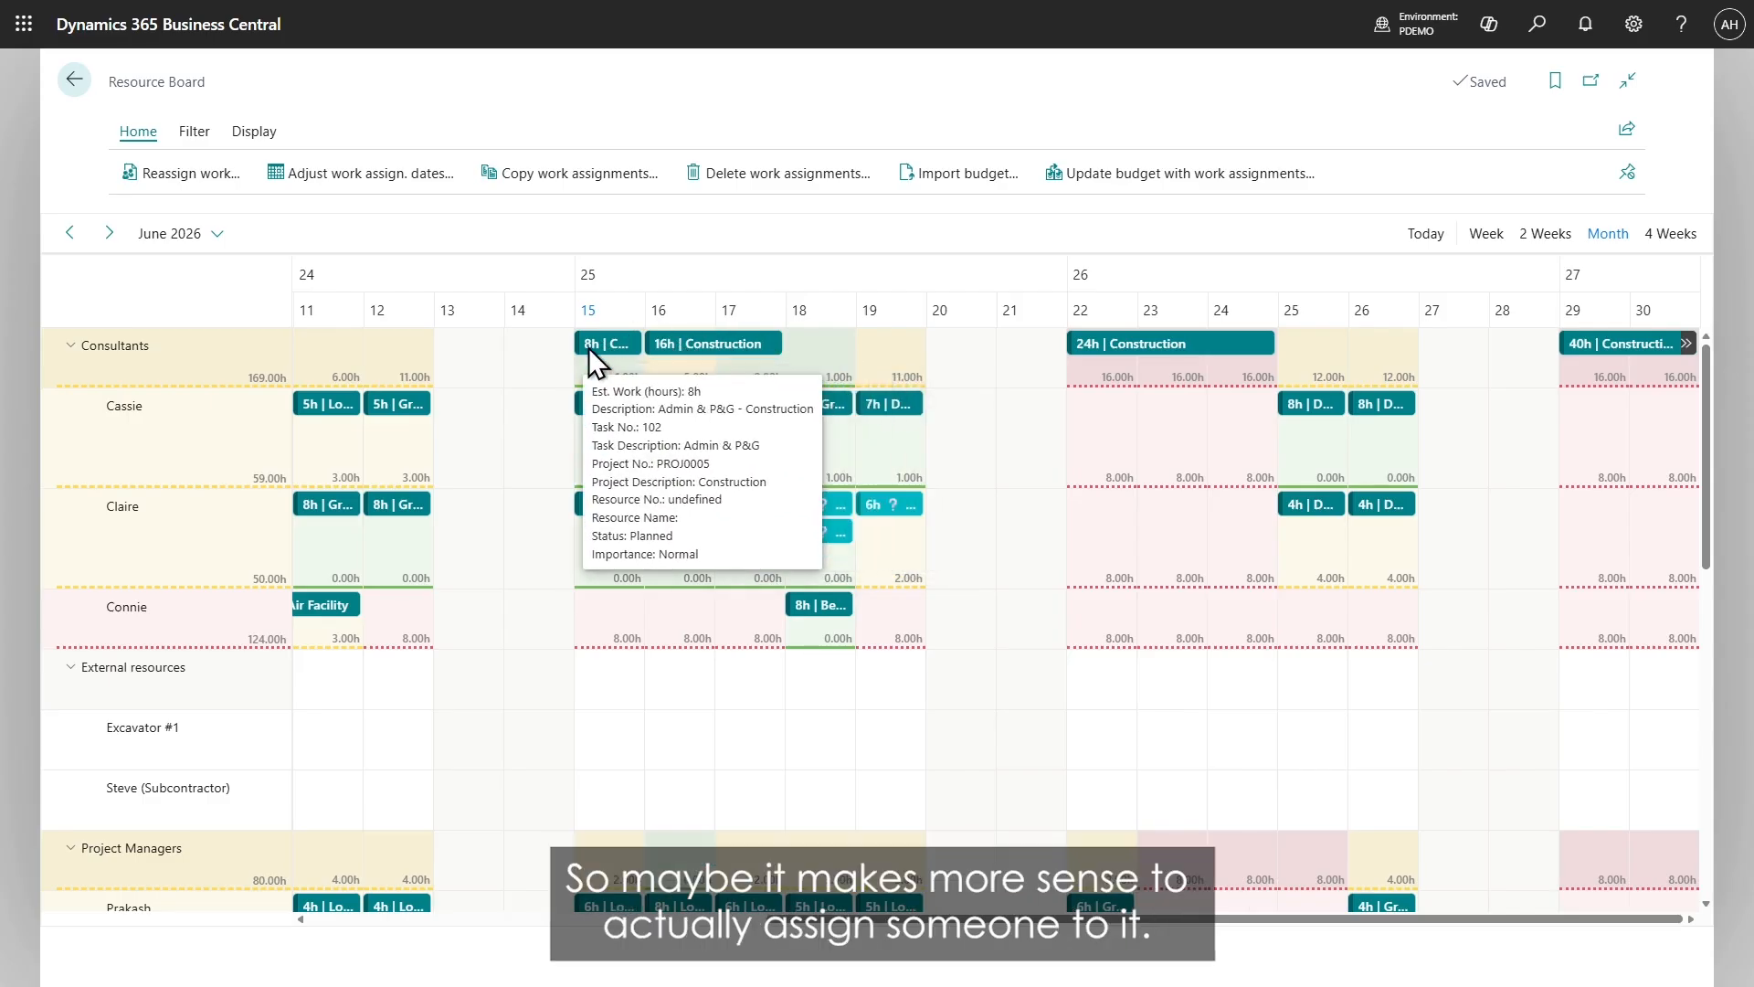
pyautogui.moveTo(594, 348); pyautogui.dragTo(608, 607)
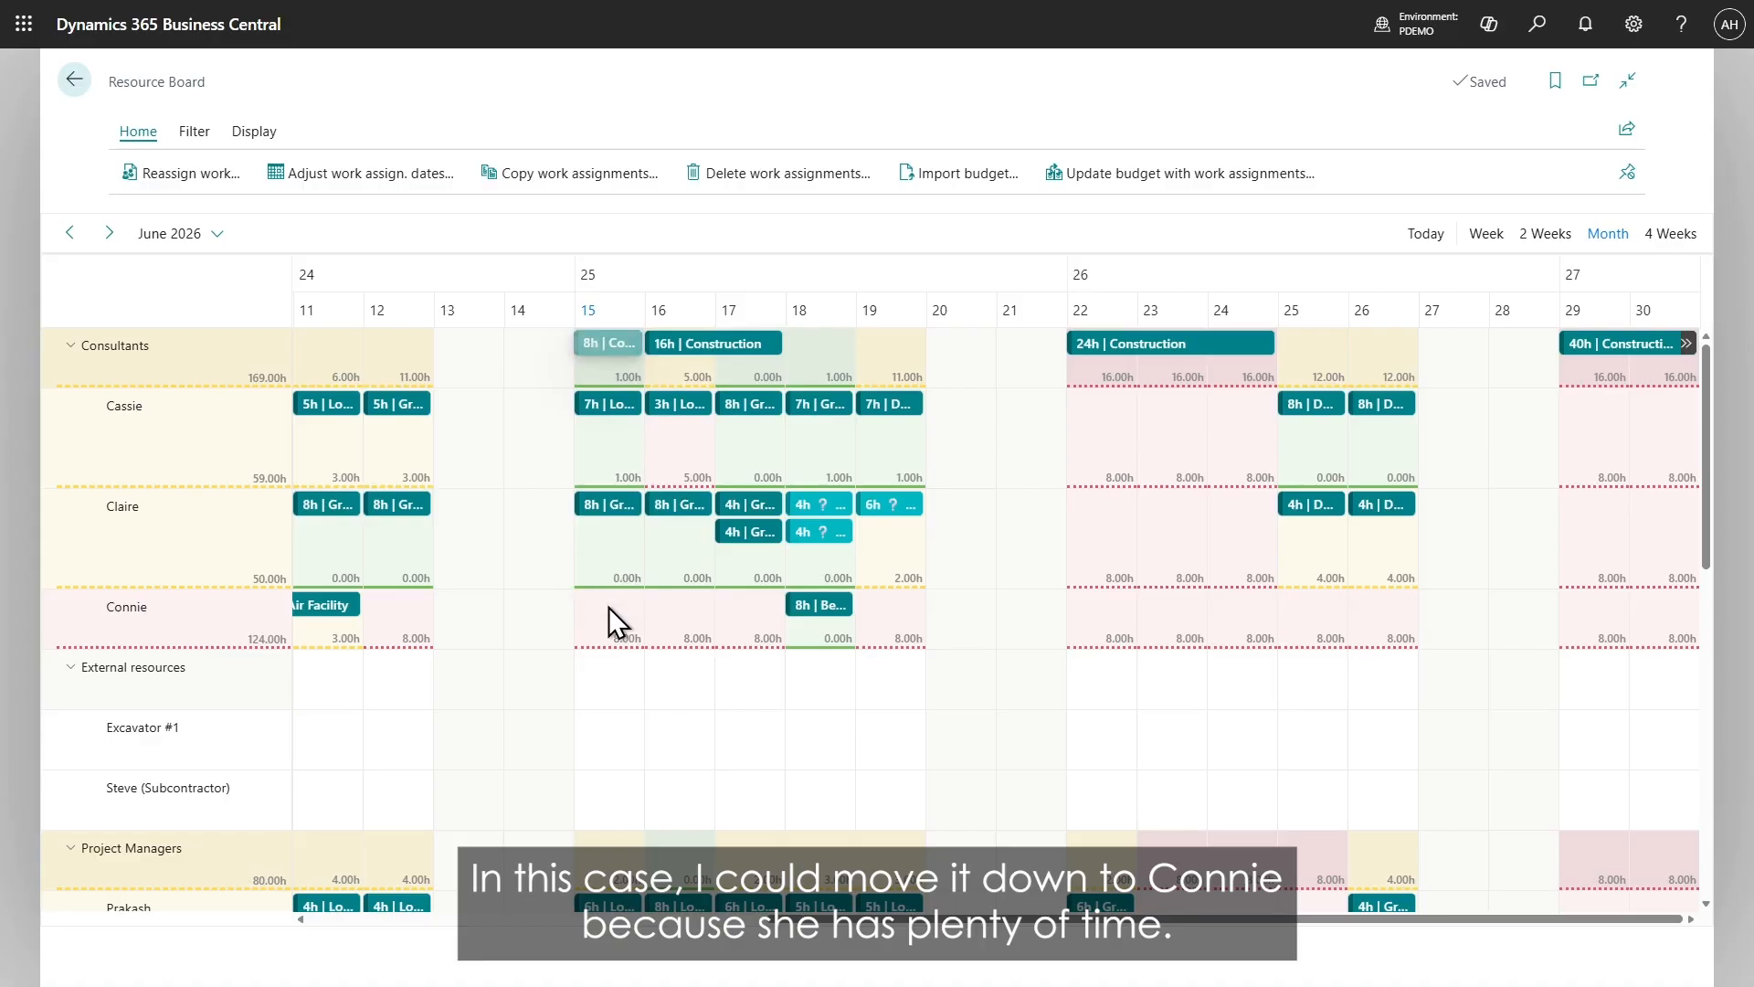
pyautogui.moveTo(718, 342); pyautogui.dragTo(732, 603)
pyautogui.moveTo(1138, 347); pyautogui.dragTo(1142, 617)
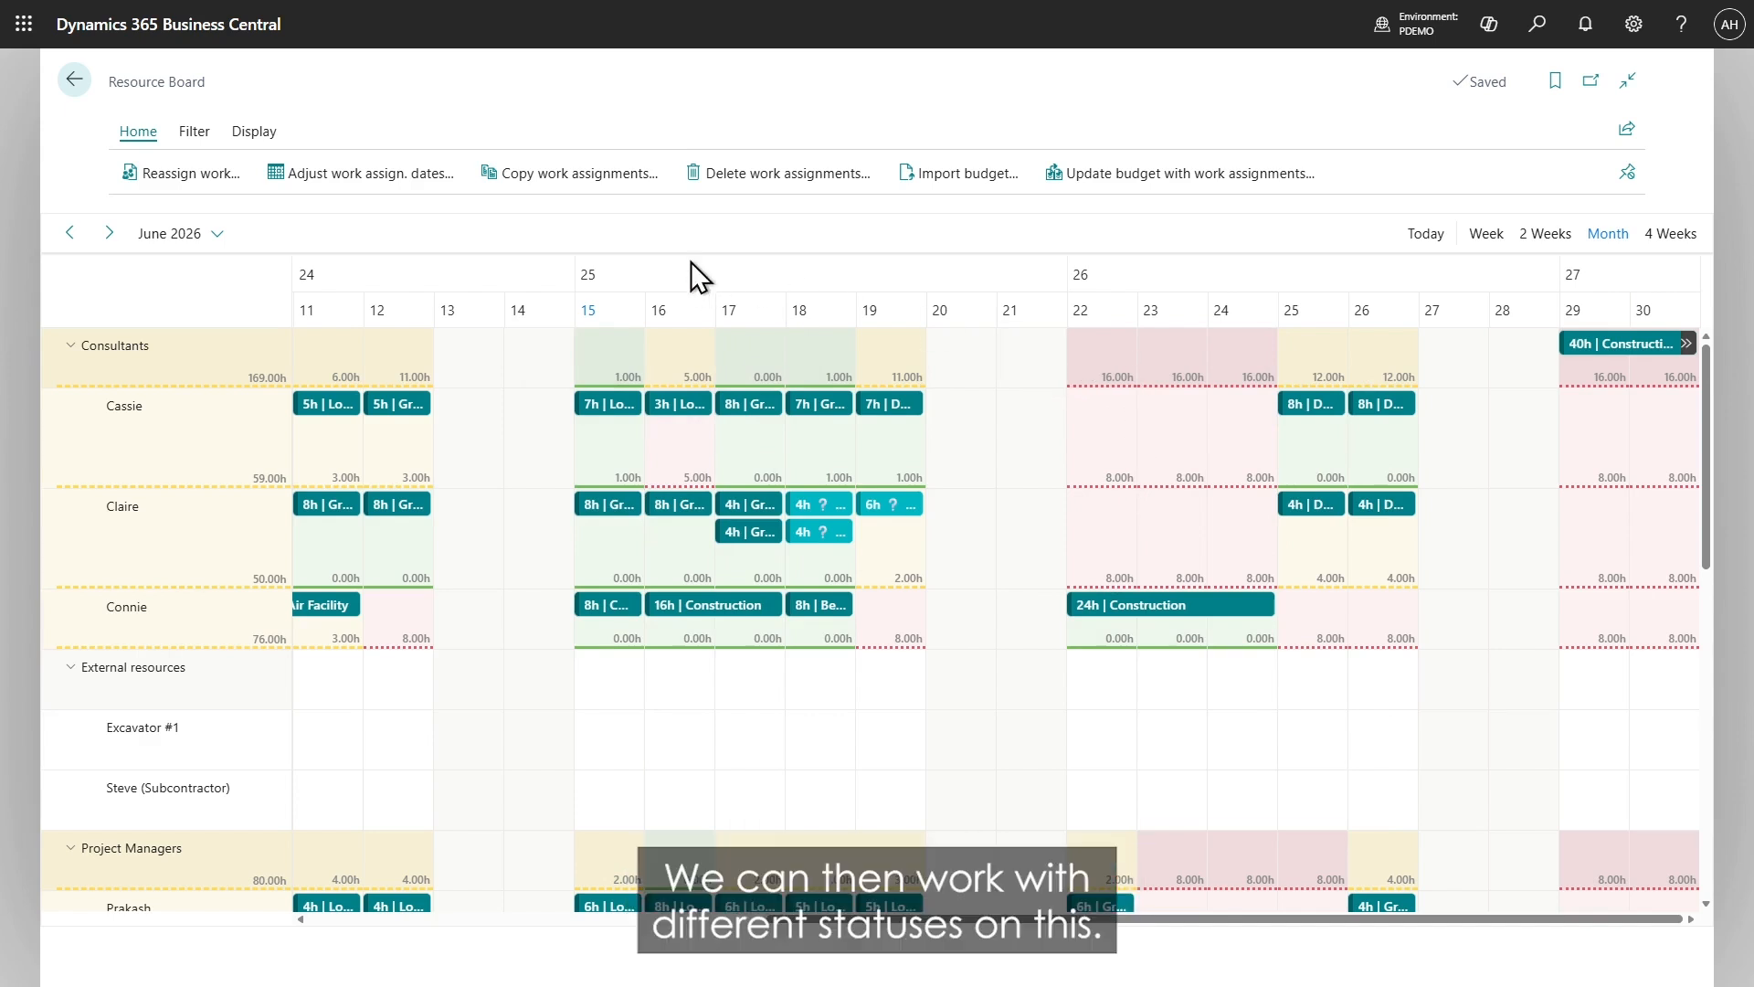
# Step: Set the third consultant's 8h Construction assignment on 15 June to Tentative and the 16h one on 16–17 June to Confirmed
pyautogui.rightClick(600, 606)
pyautogui.moveTo(716, 715)
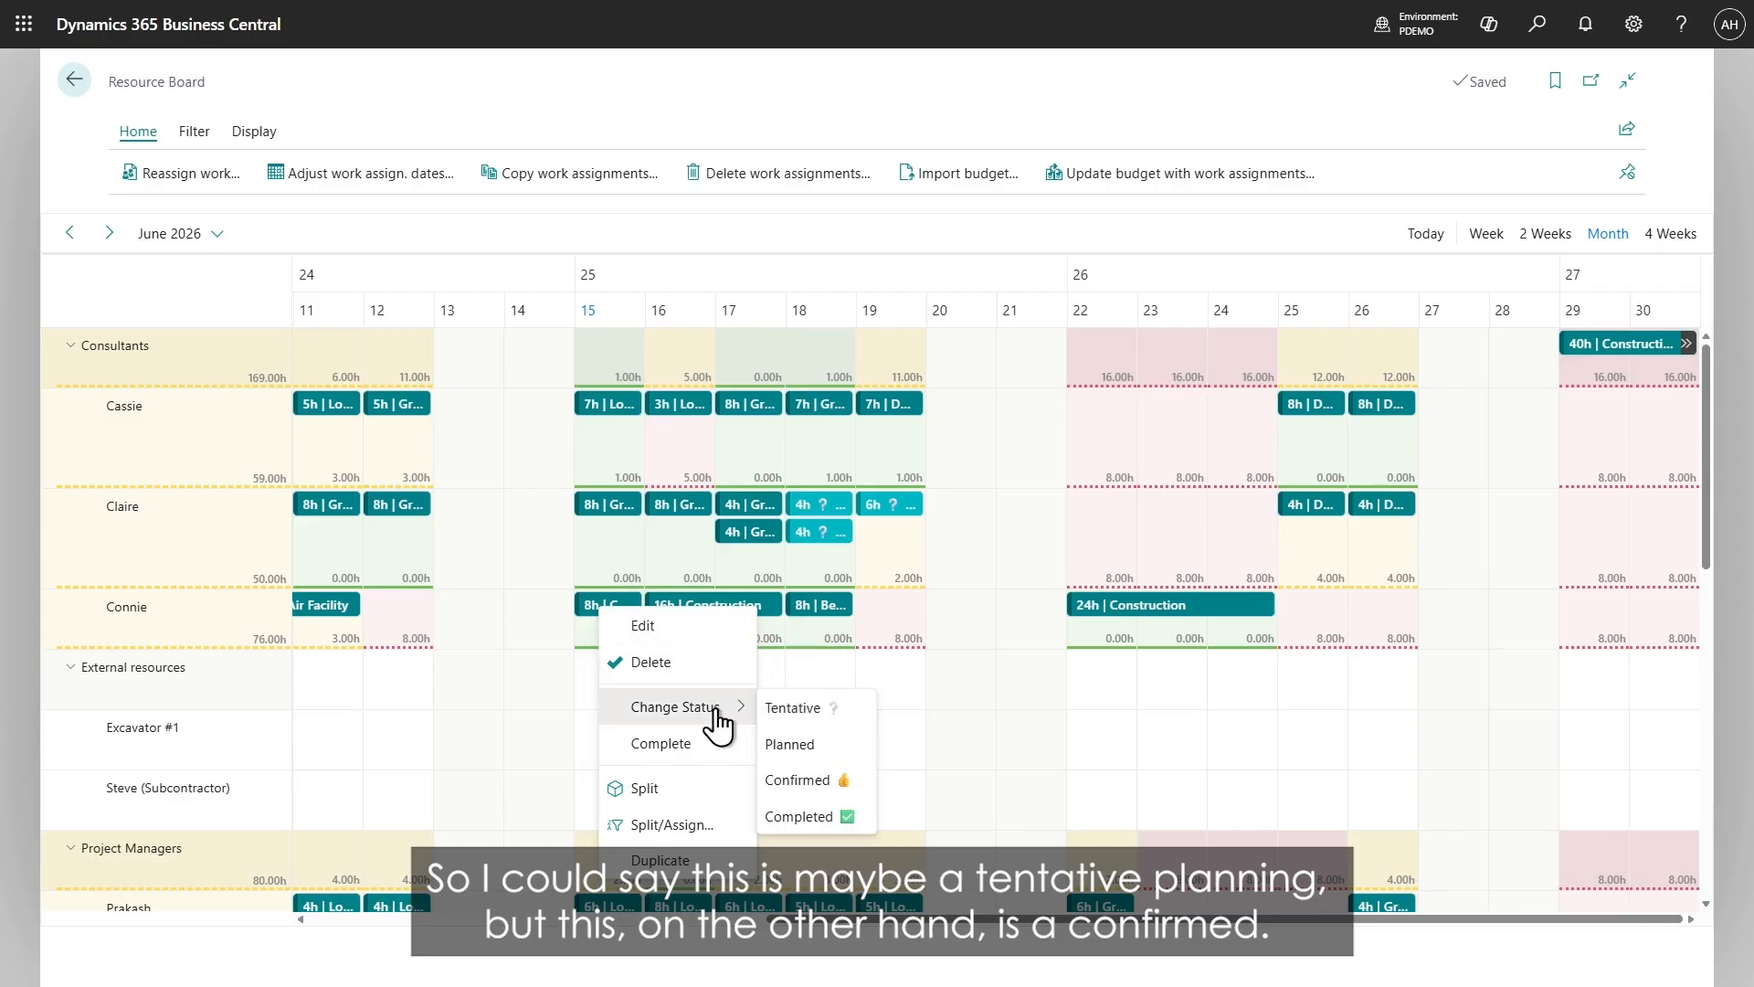
pyautogui.click(793, 709)
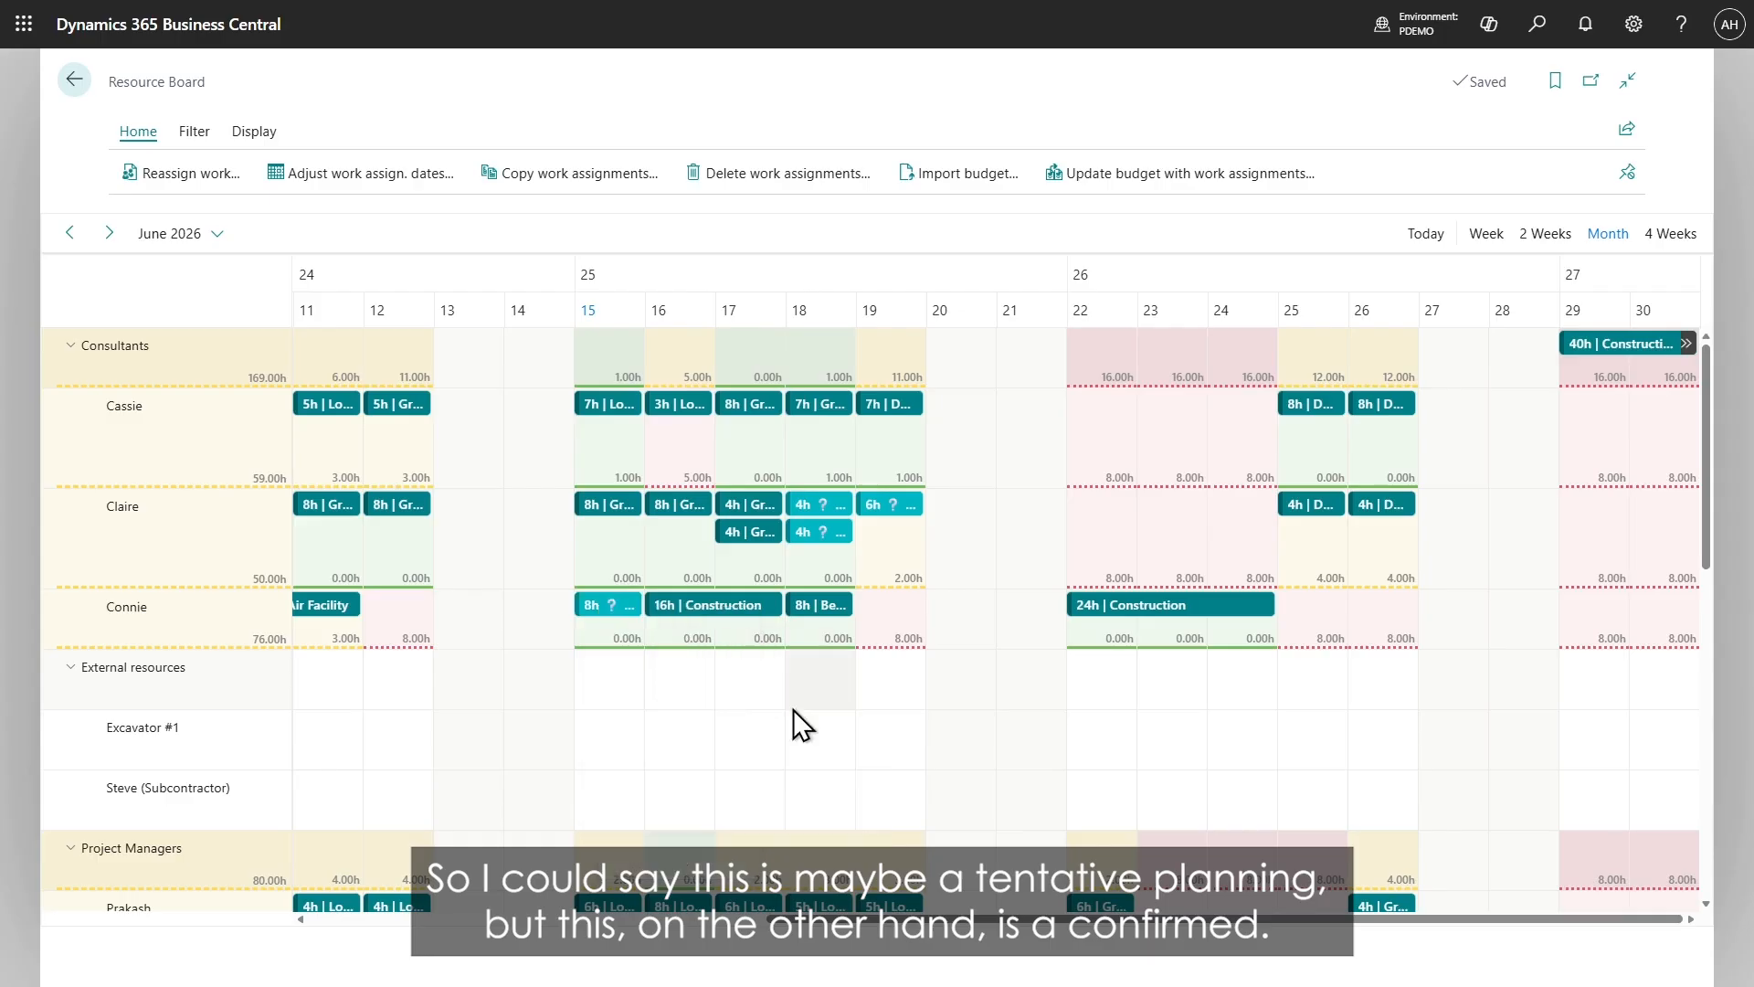
pyautogui.rightClick(706, 604)
pyautogui.moveTo(793, 678)
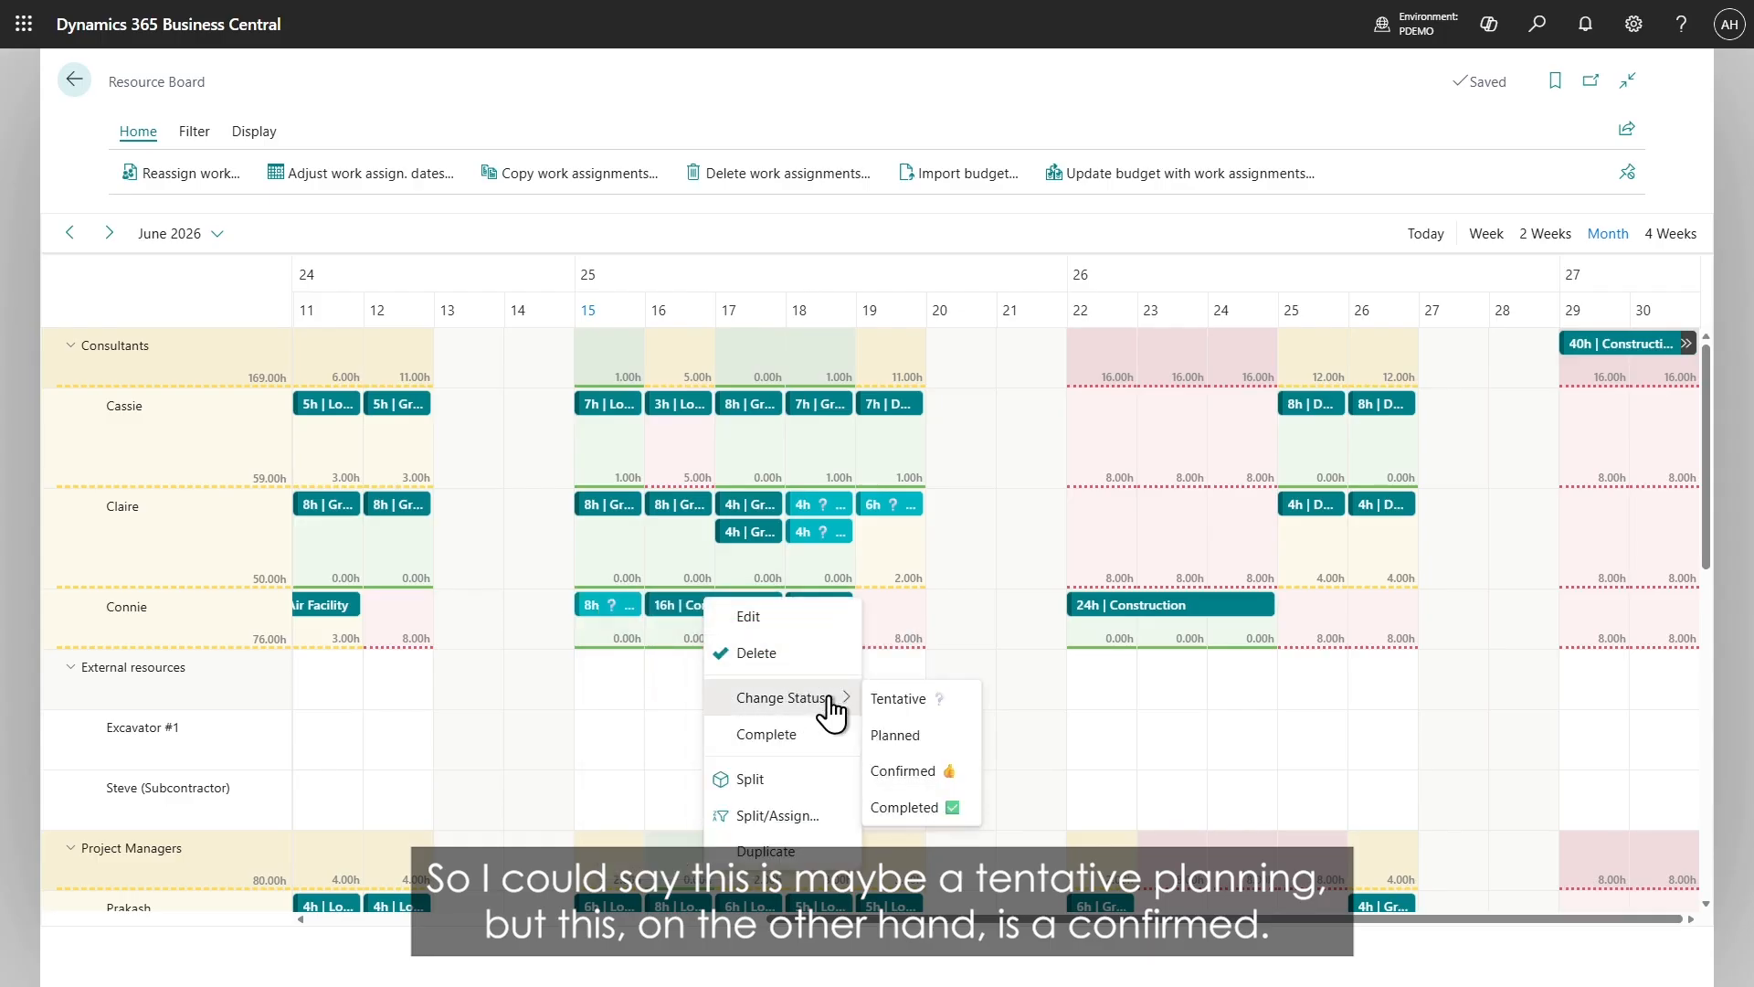
pyautogui.click(912, 763)
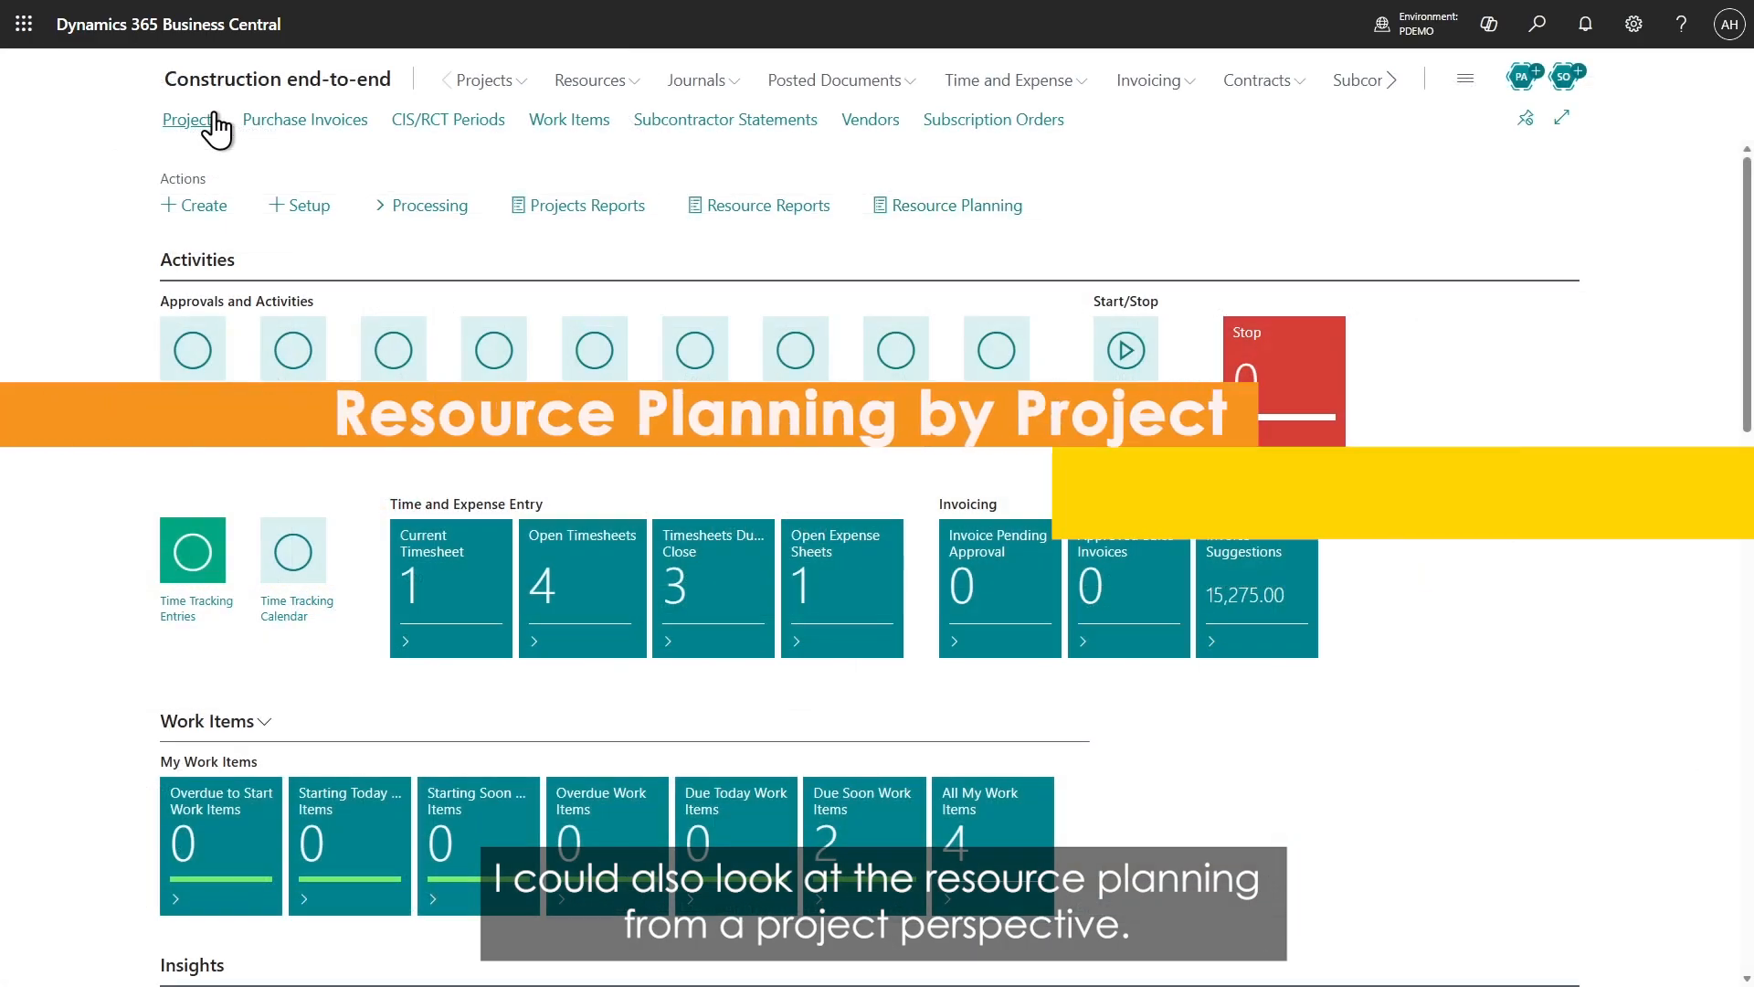
# Step: Open the Resource Planner for project PROJ0005 from the project list and show it over four weeks
pyautogui.click(214, 117)
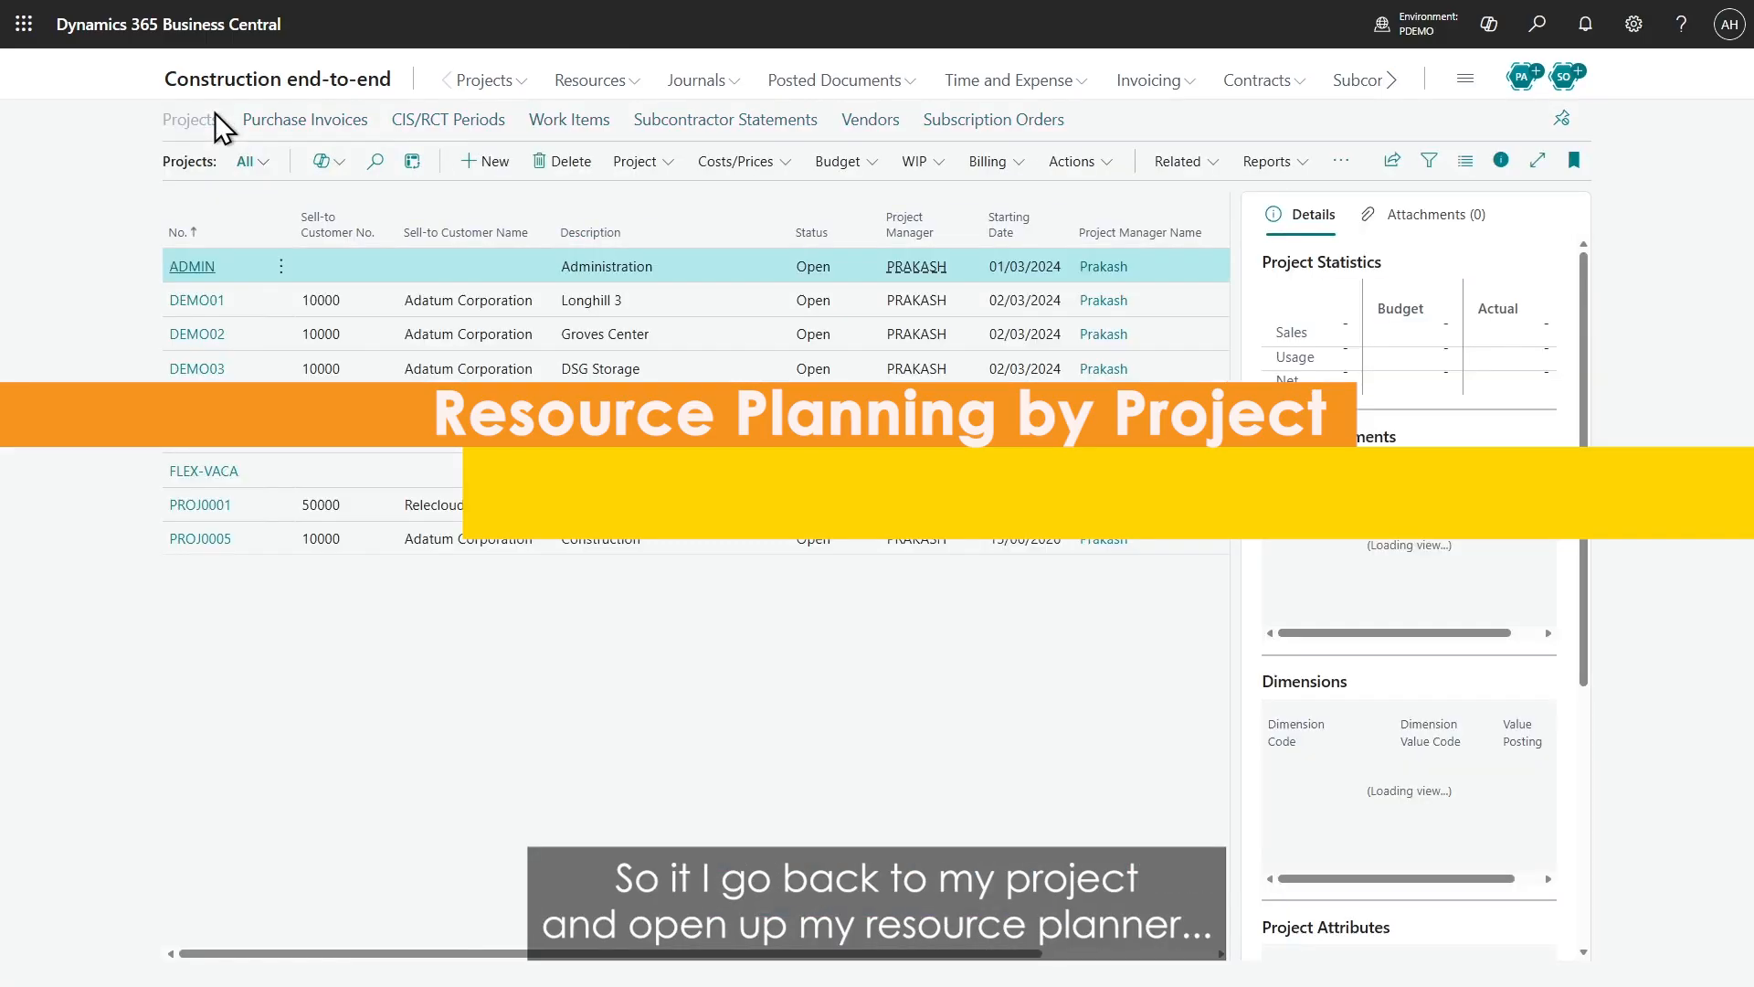
pyautogui.click(512, 539)
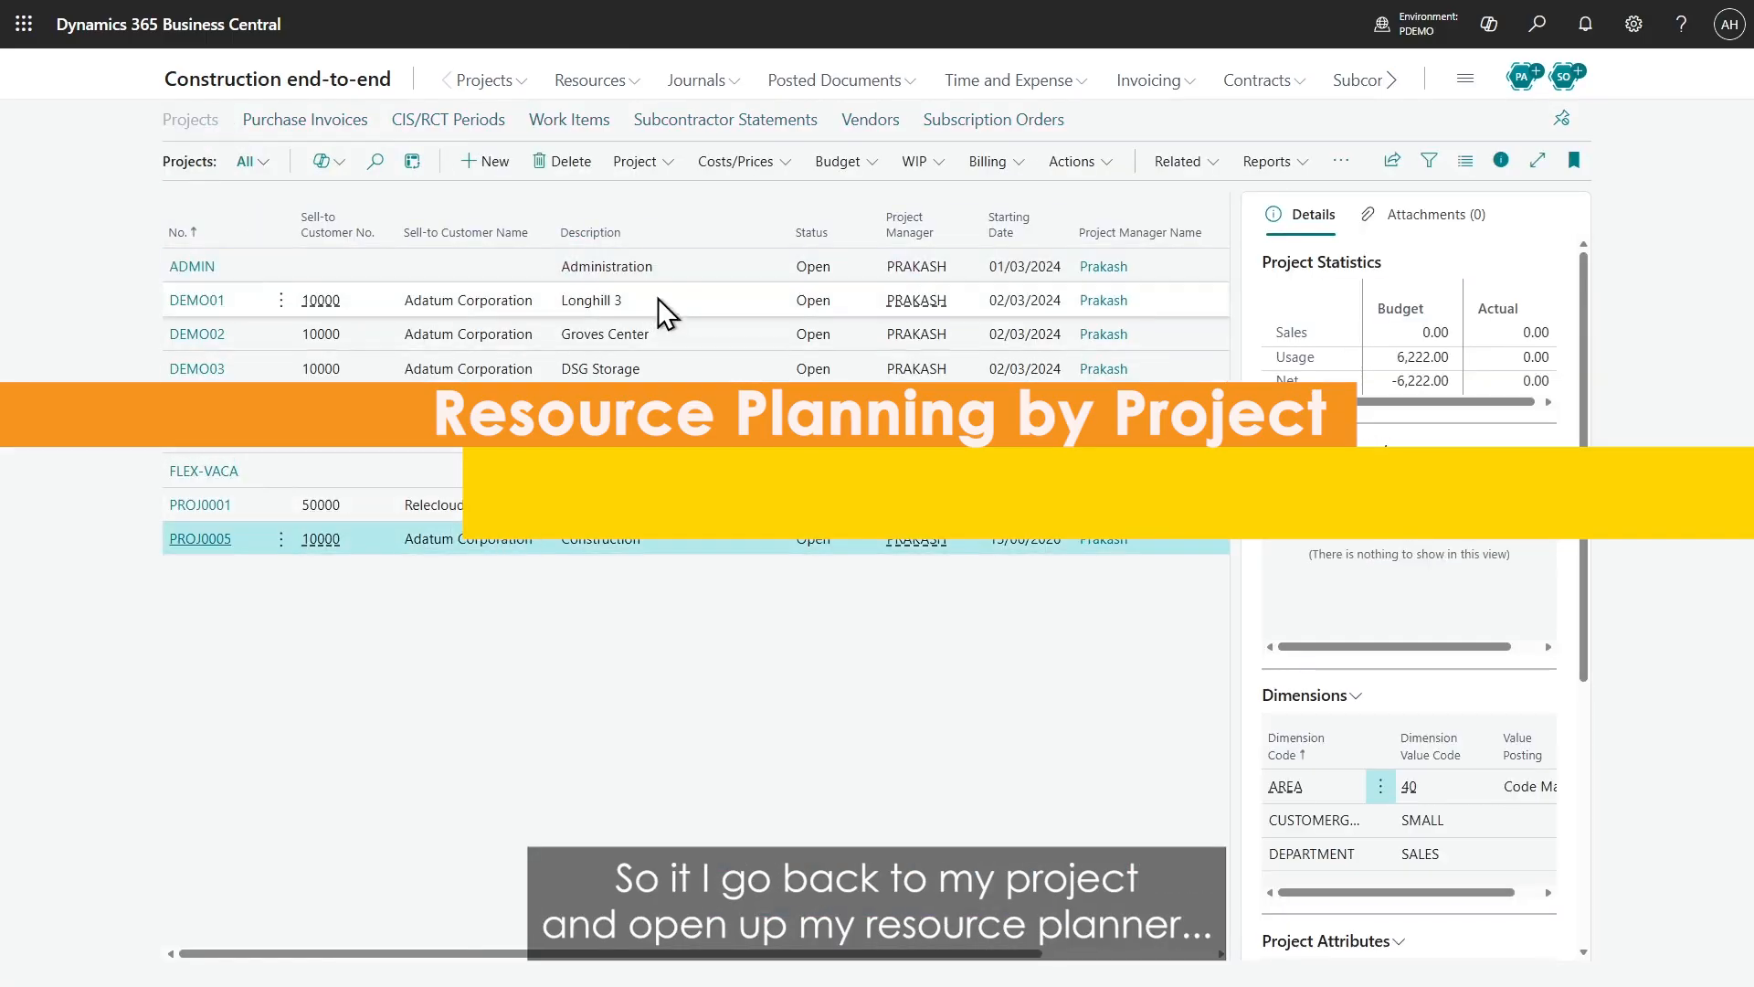
pyautogui.click(658, 162)
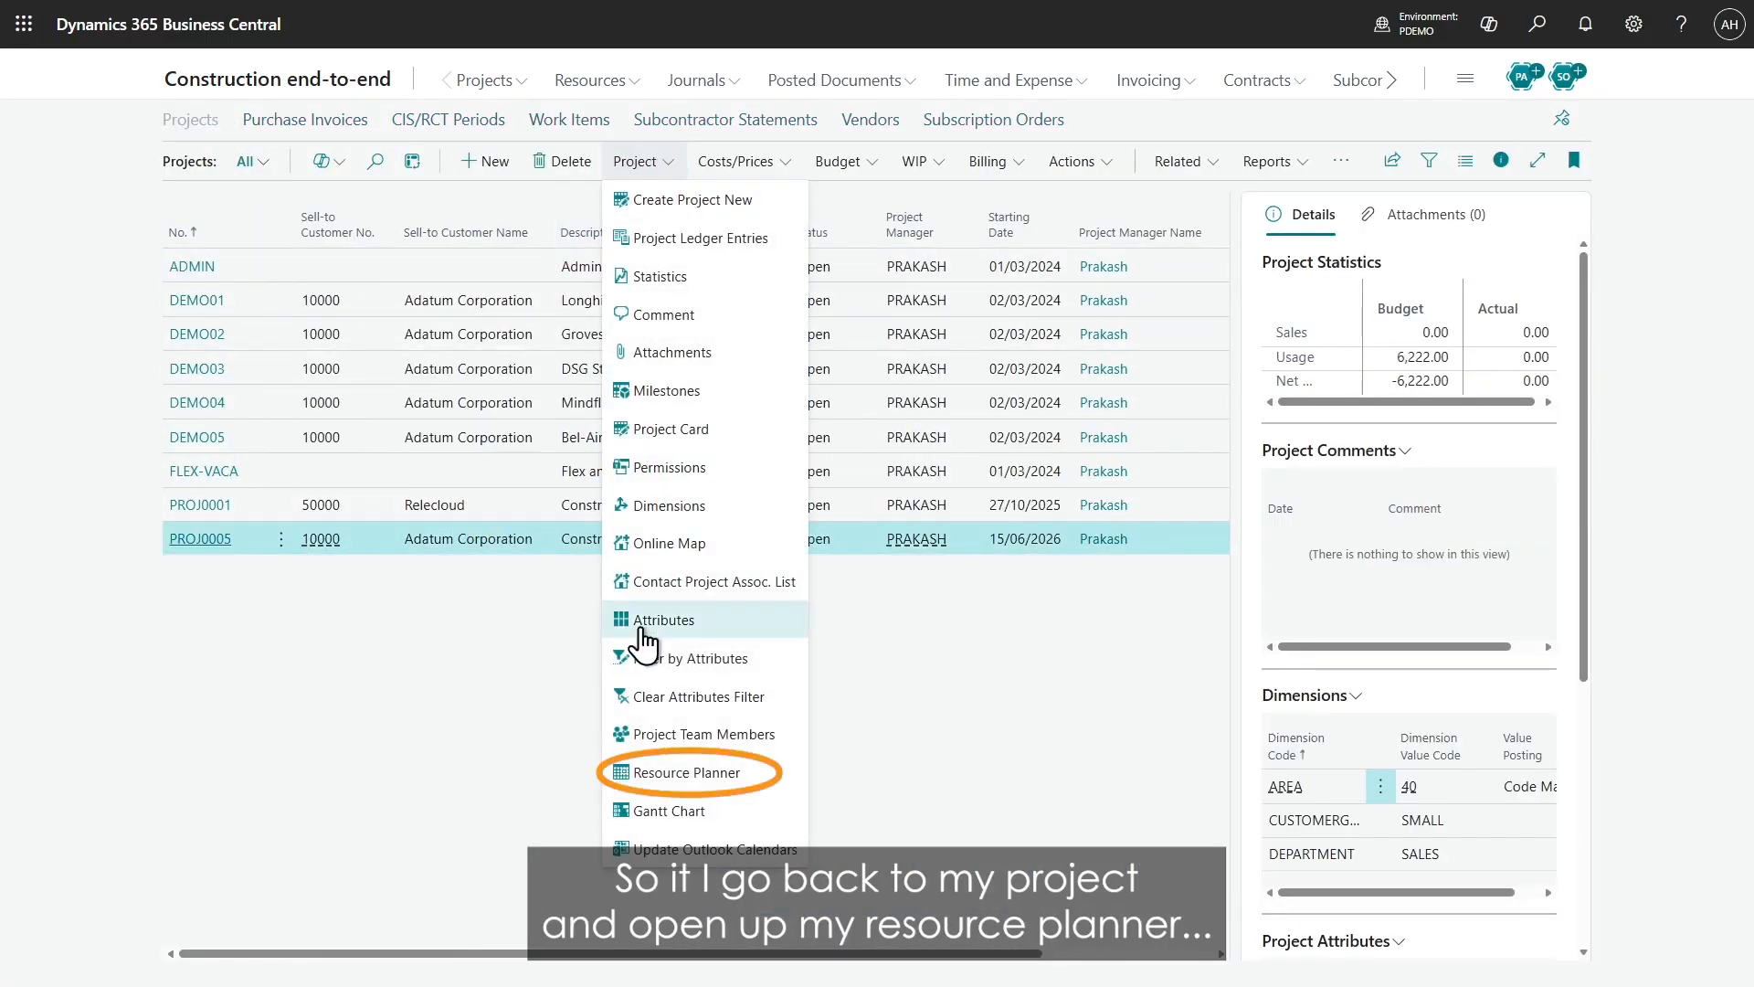
pyautogui.click(665, 774)
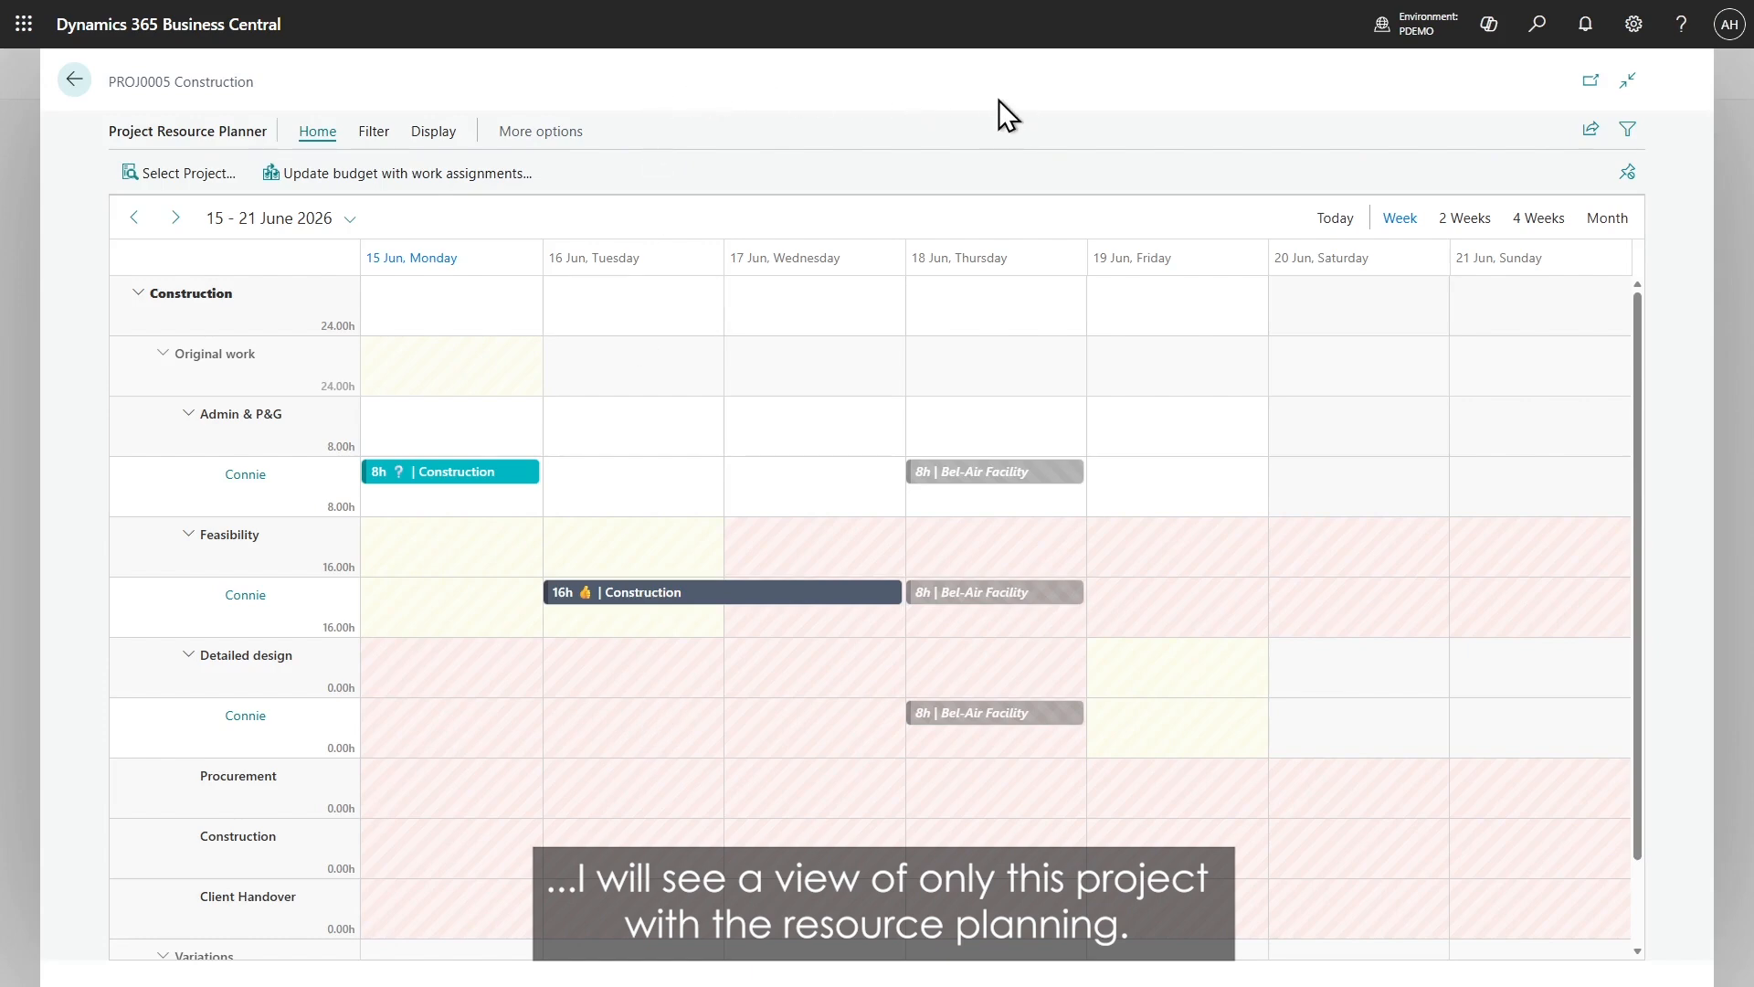
pyautogui.click(1528, 222)
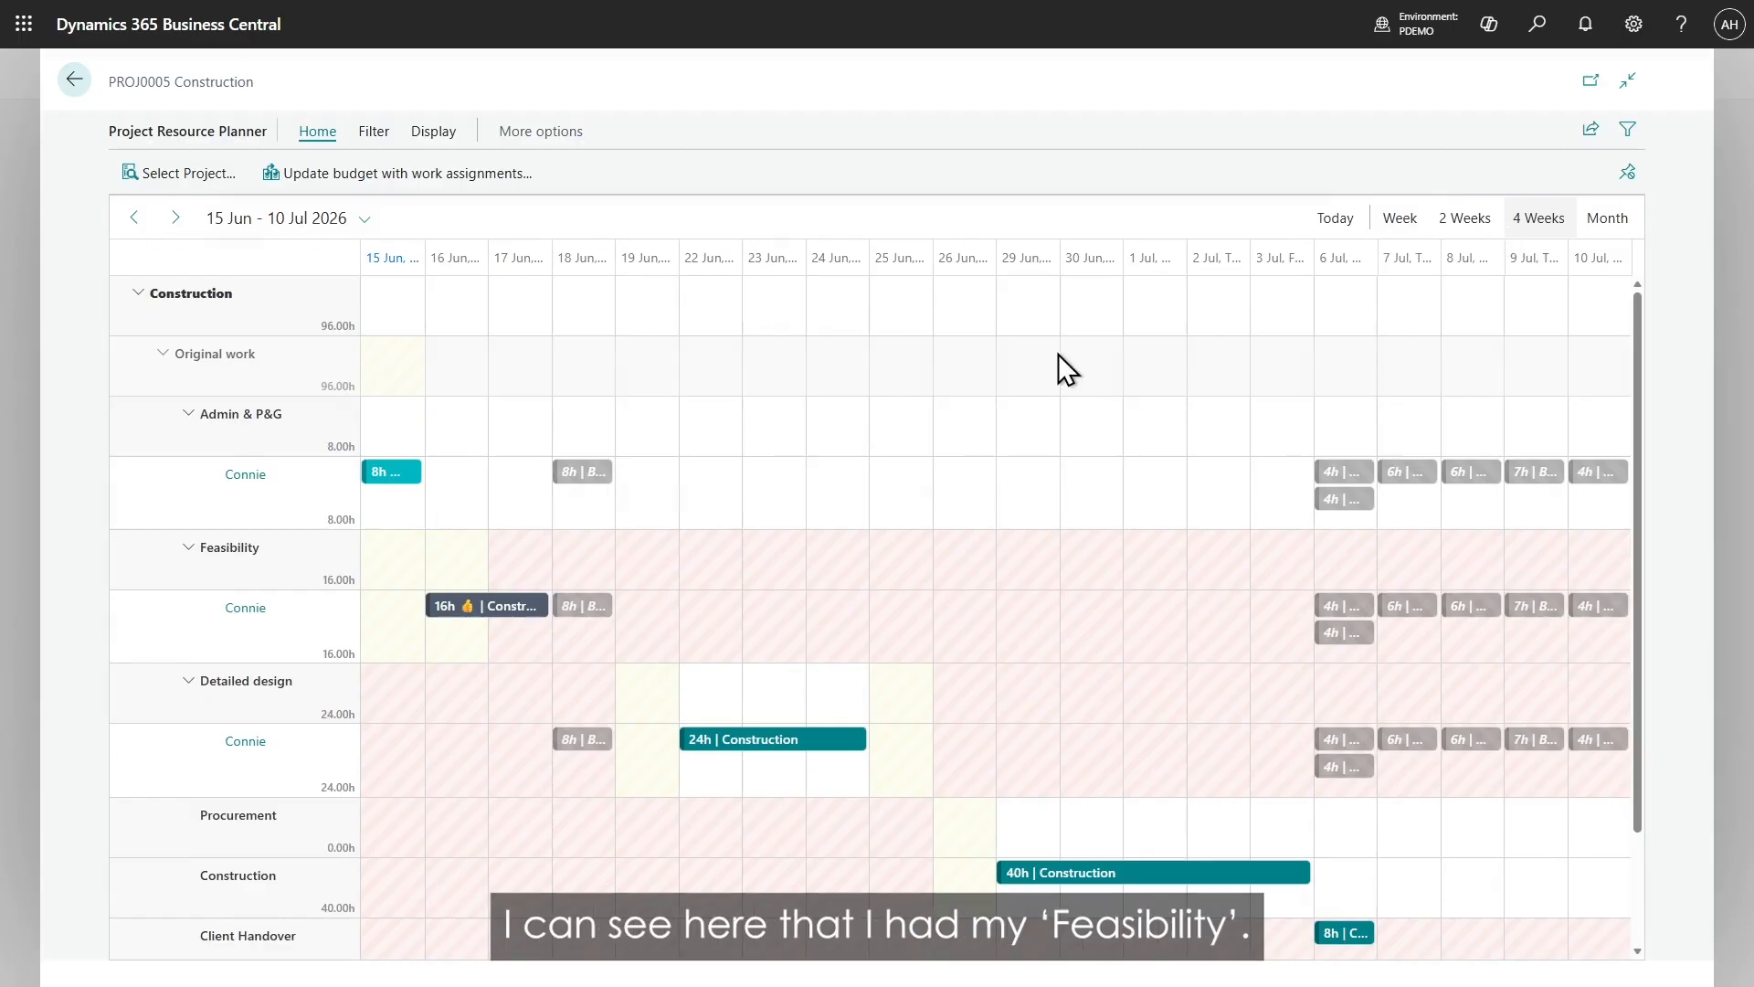
# Step: Compare the assignments with the scheduled task periods, and try moving the 40h Construction assignment and reassigning the 24h one
pyautogui.scroll(-2, 1056, 363)
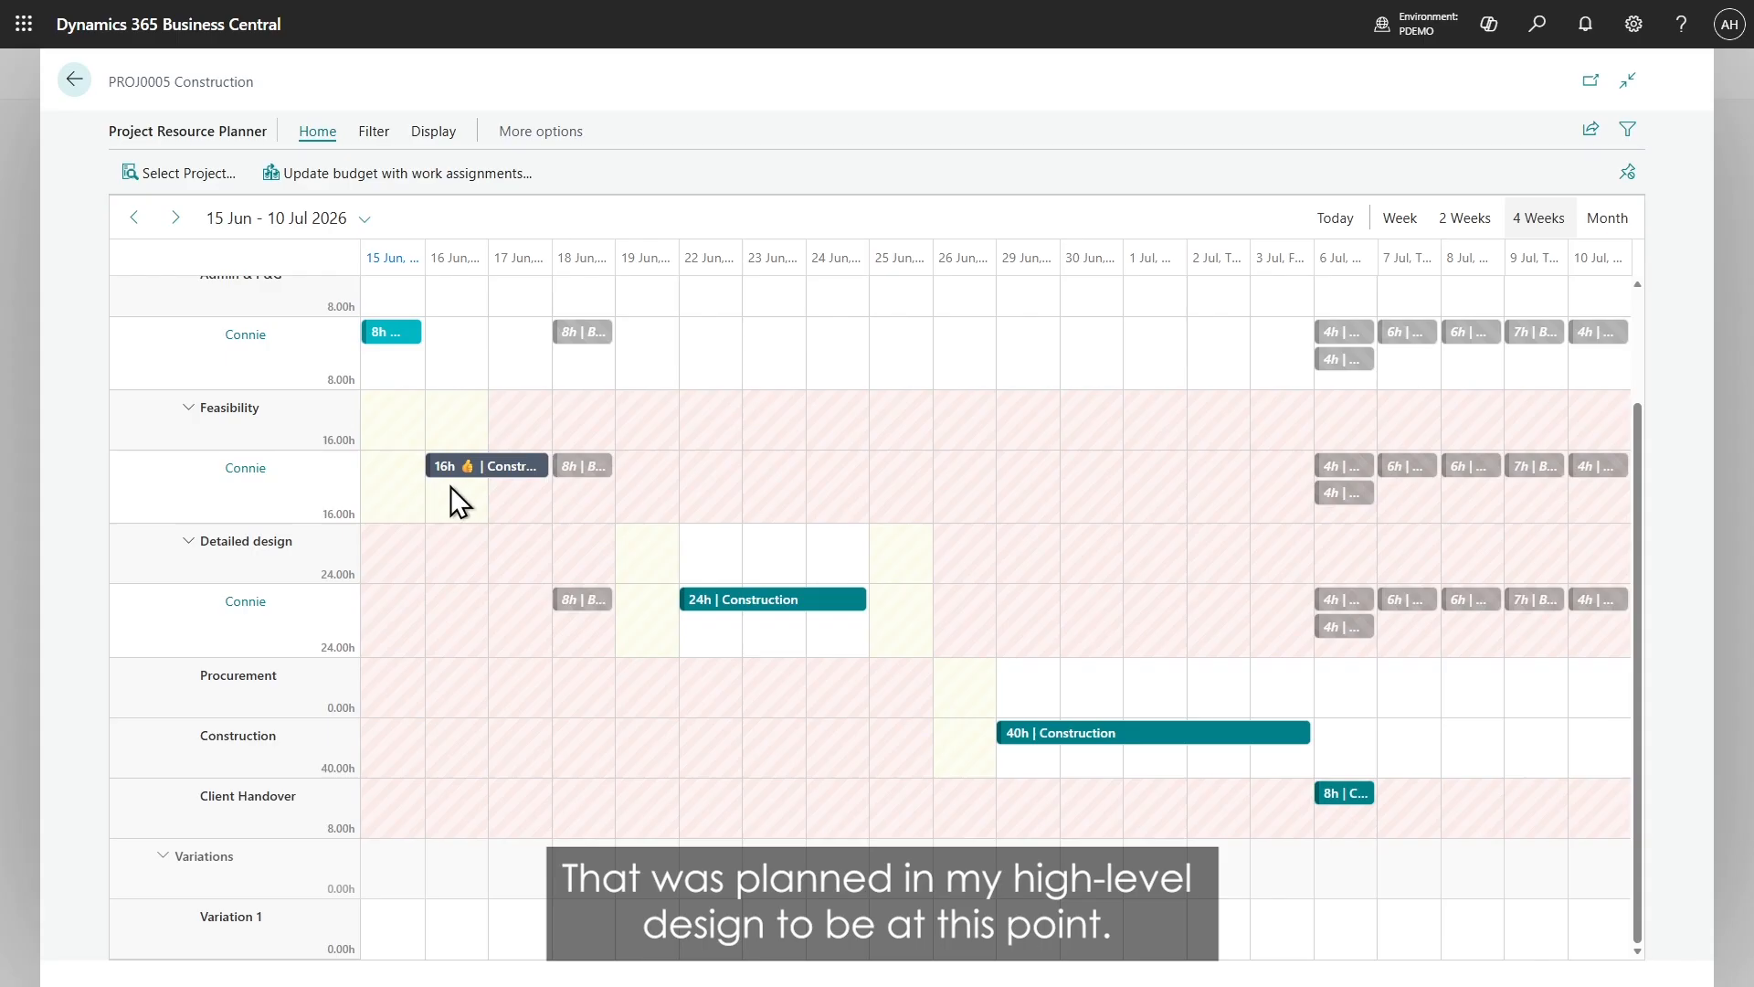
pyautogui.moveTo(475, 465)
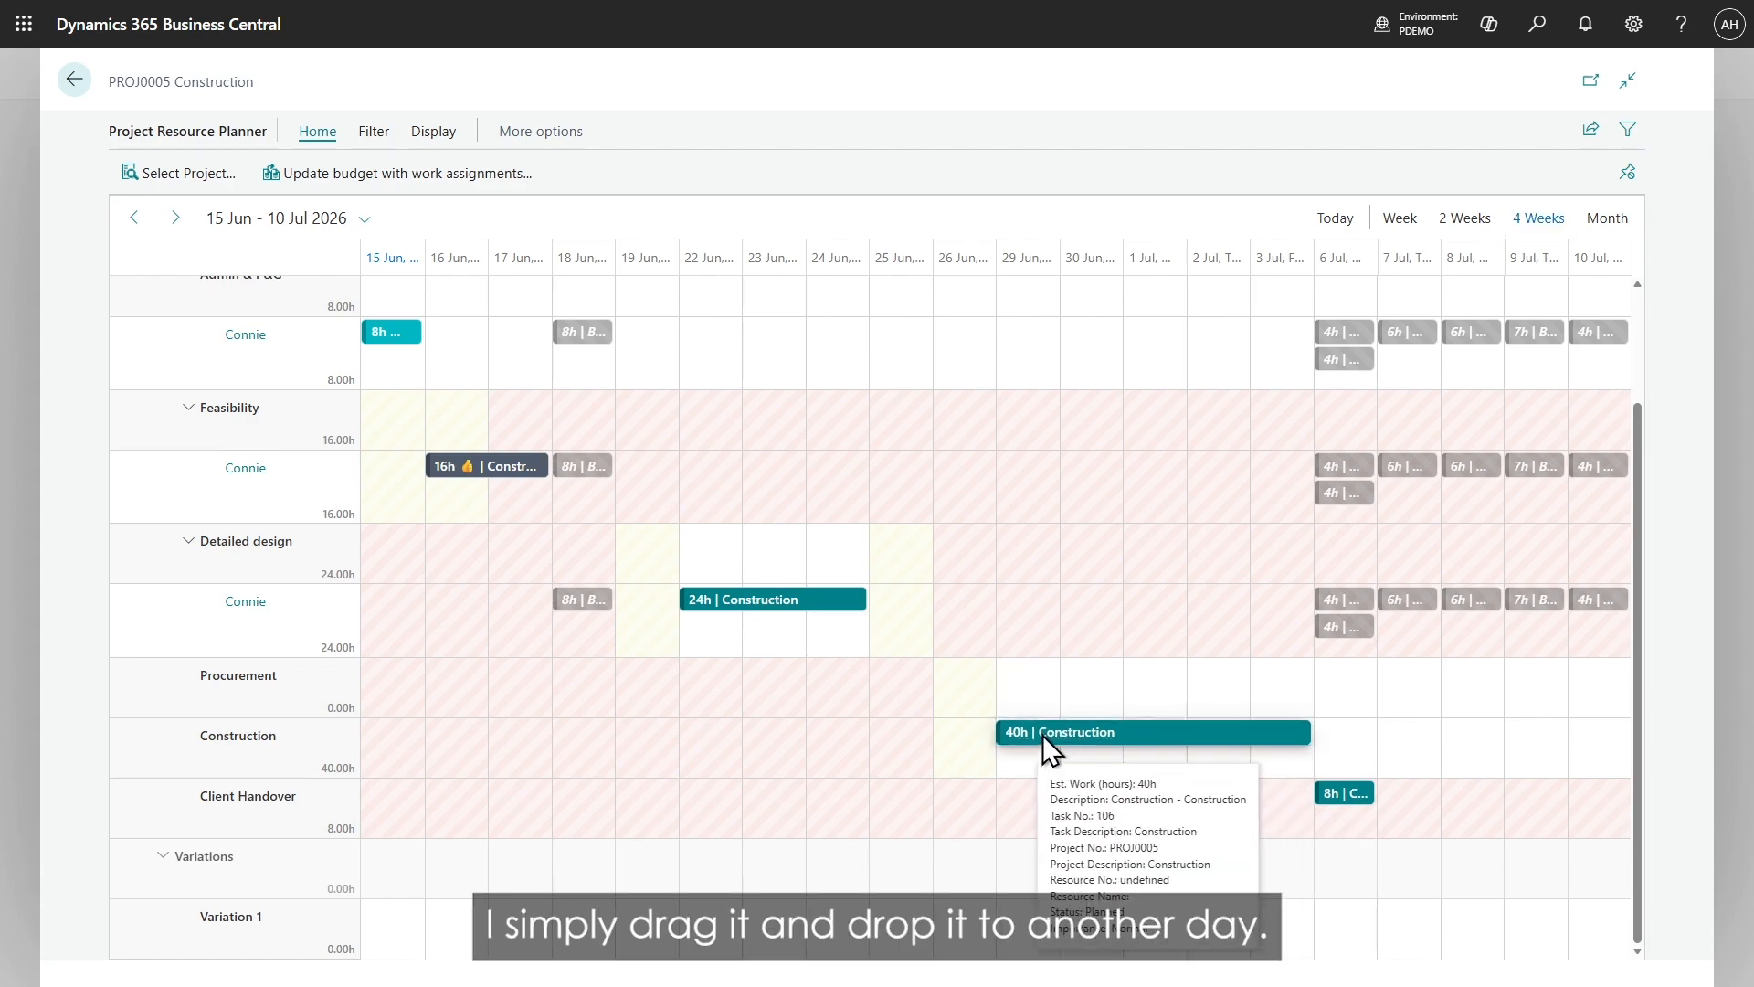
pyautogui.moveTo(1044, 735)
pyautogui.mouseDown()
pyautogui.moveTo(1111, 737)
pyautogui.moveTo(1035, 733)
pyautogui.mouseUp()
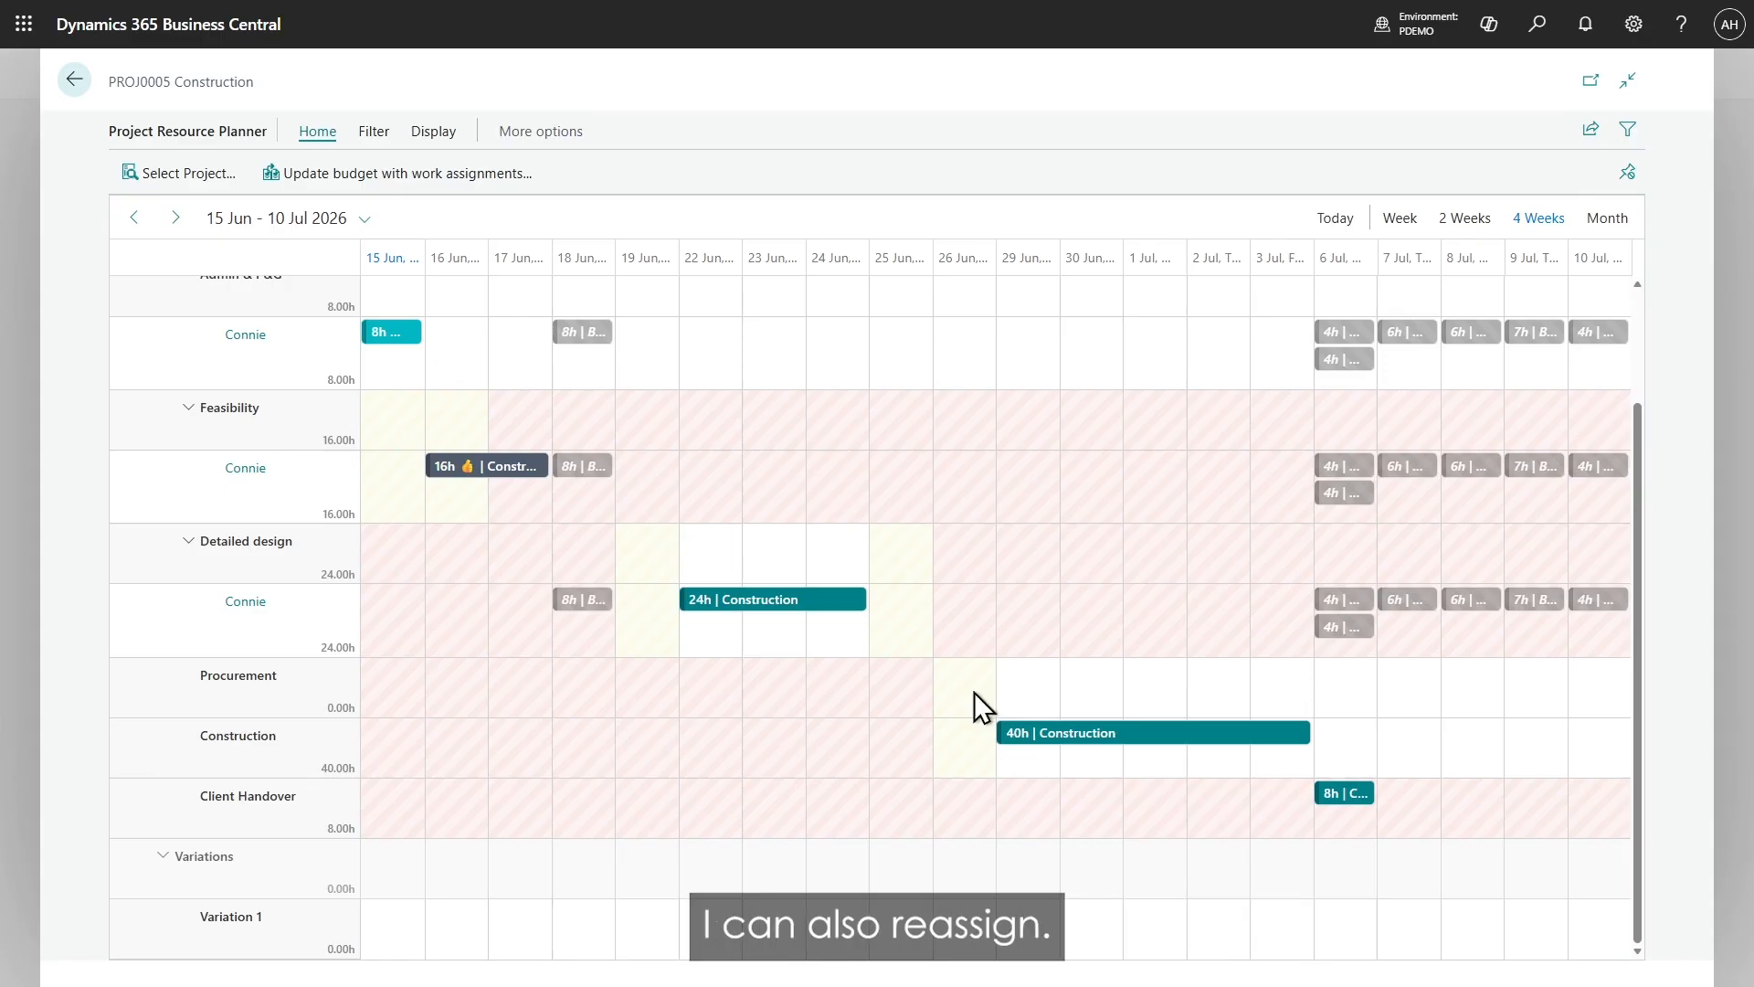
pyautogui.rightClick(770, 601)
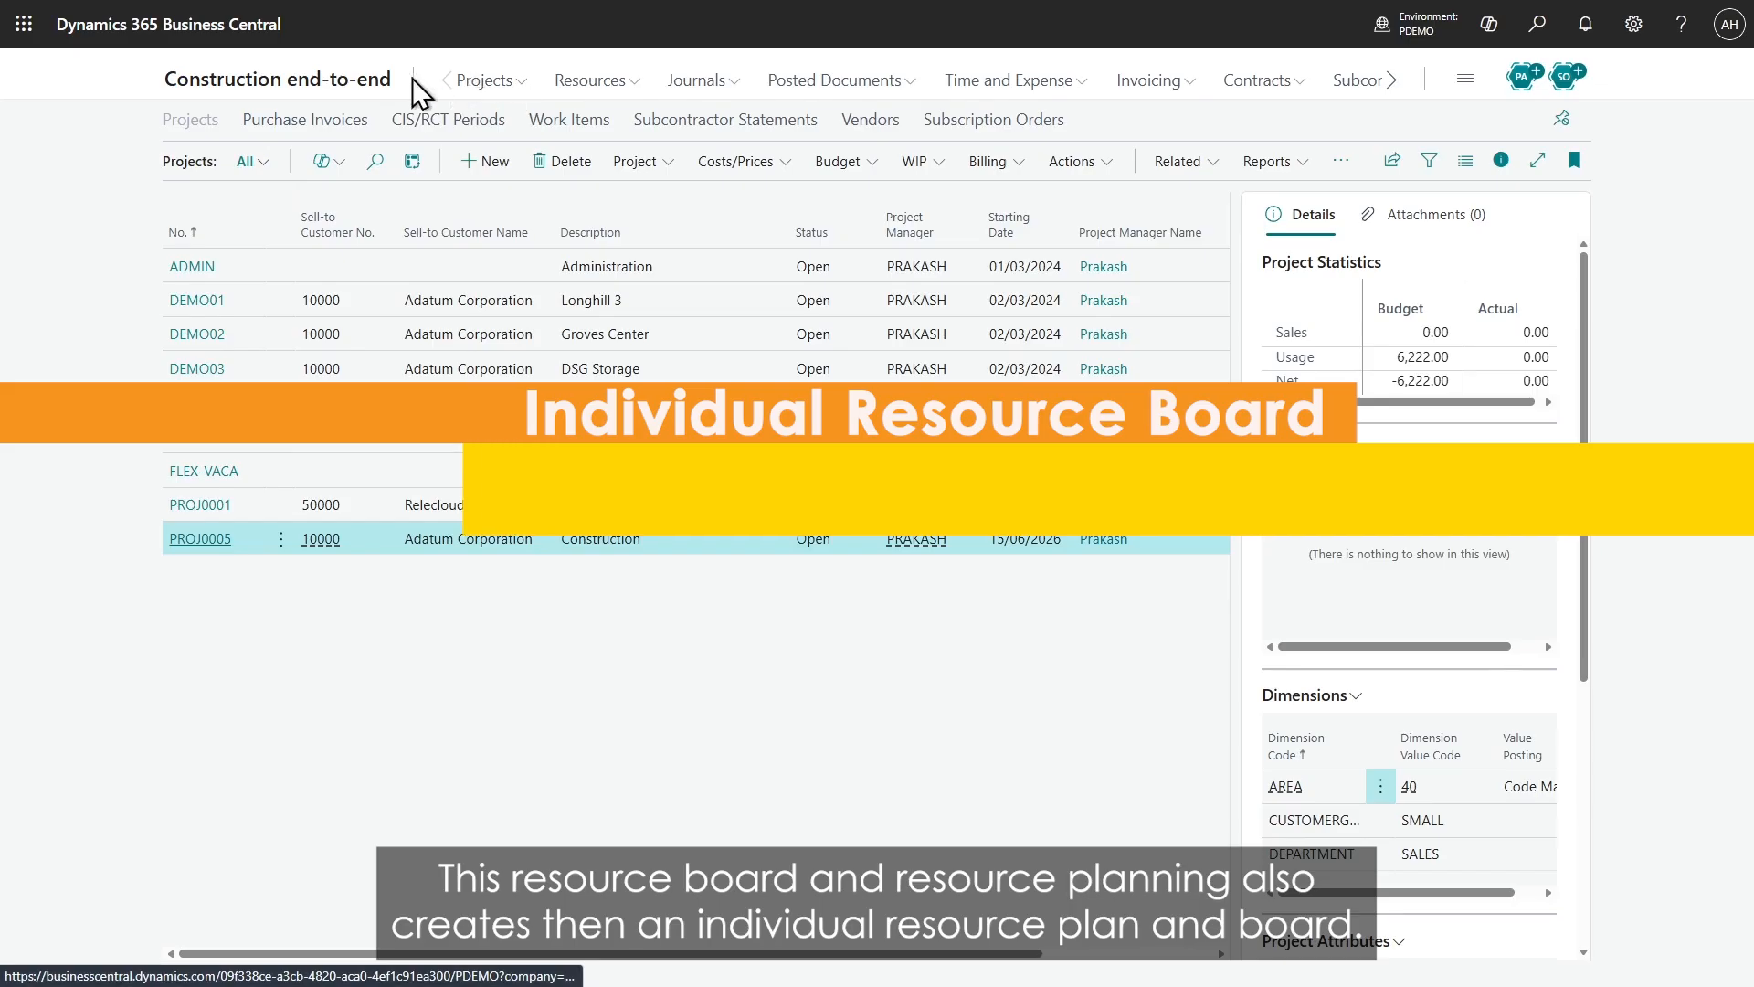
# Step: Open the Individual Resource Board from the role centre and show the whole month
pyautogui.click(359, 81)
pyautogui.click(977, 207)
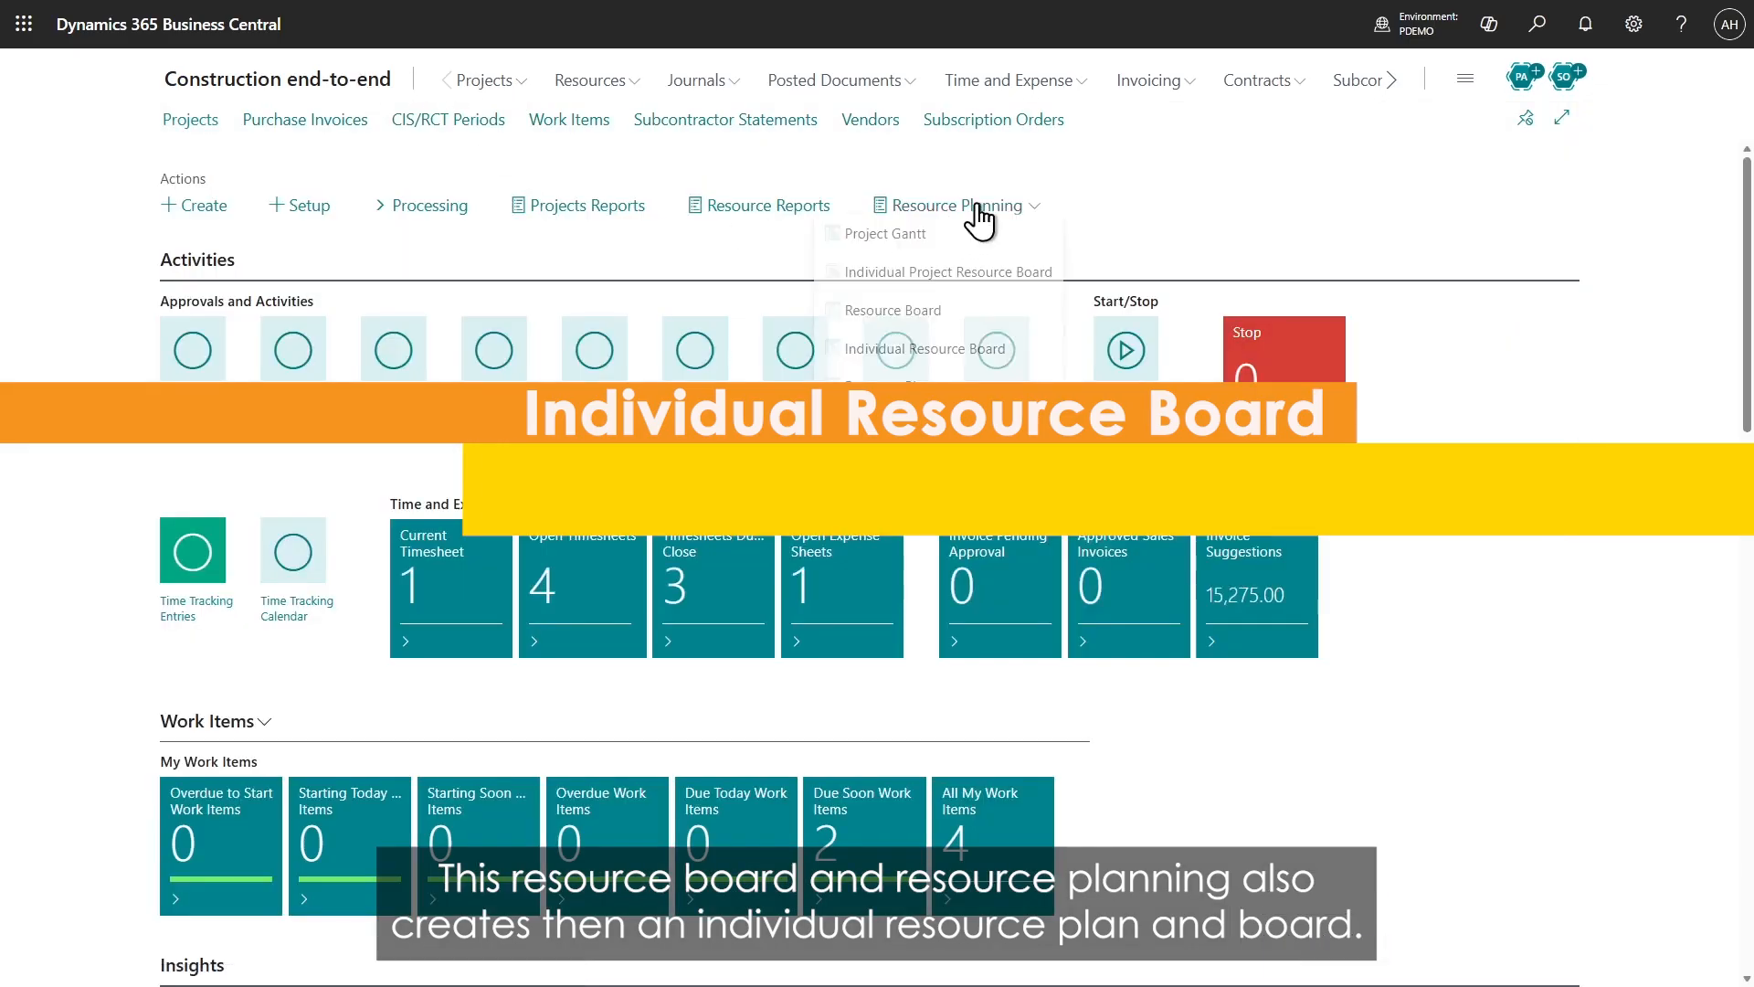
pyautogui.click(963, 356)
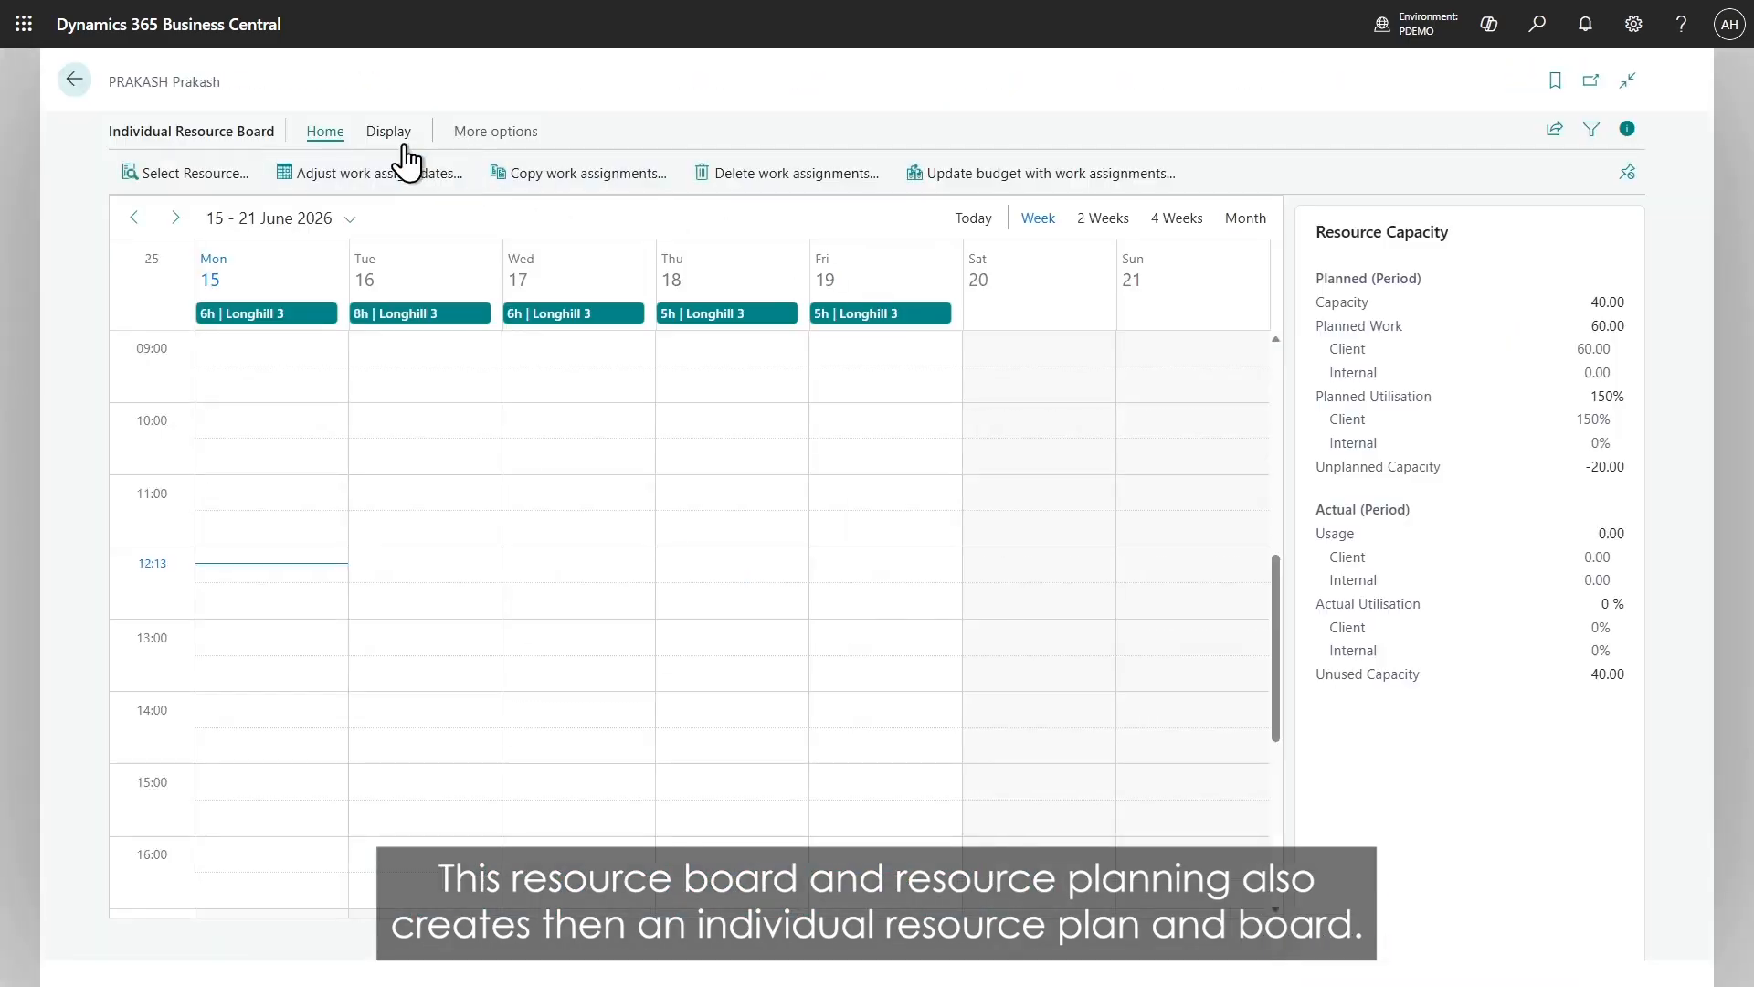
pyautogui.click(1243, 224)
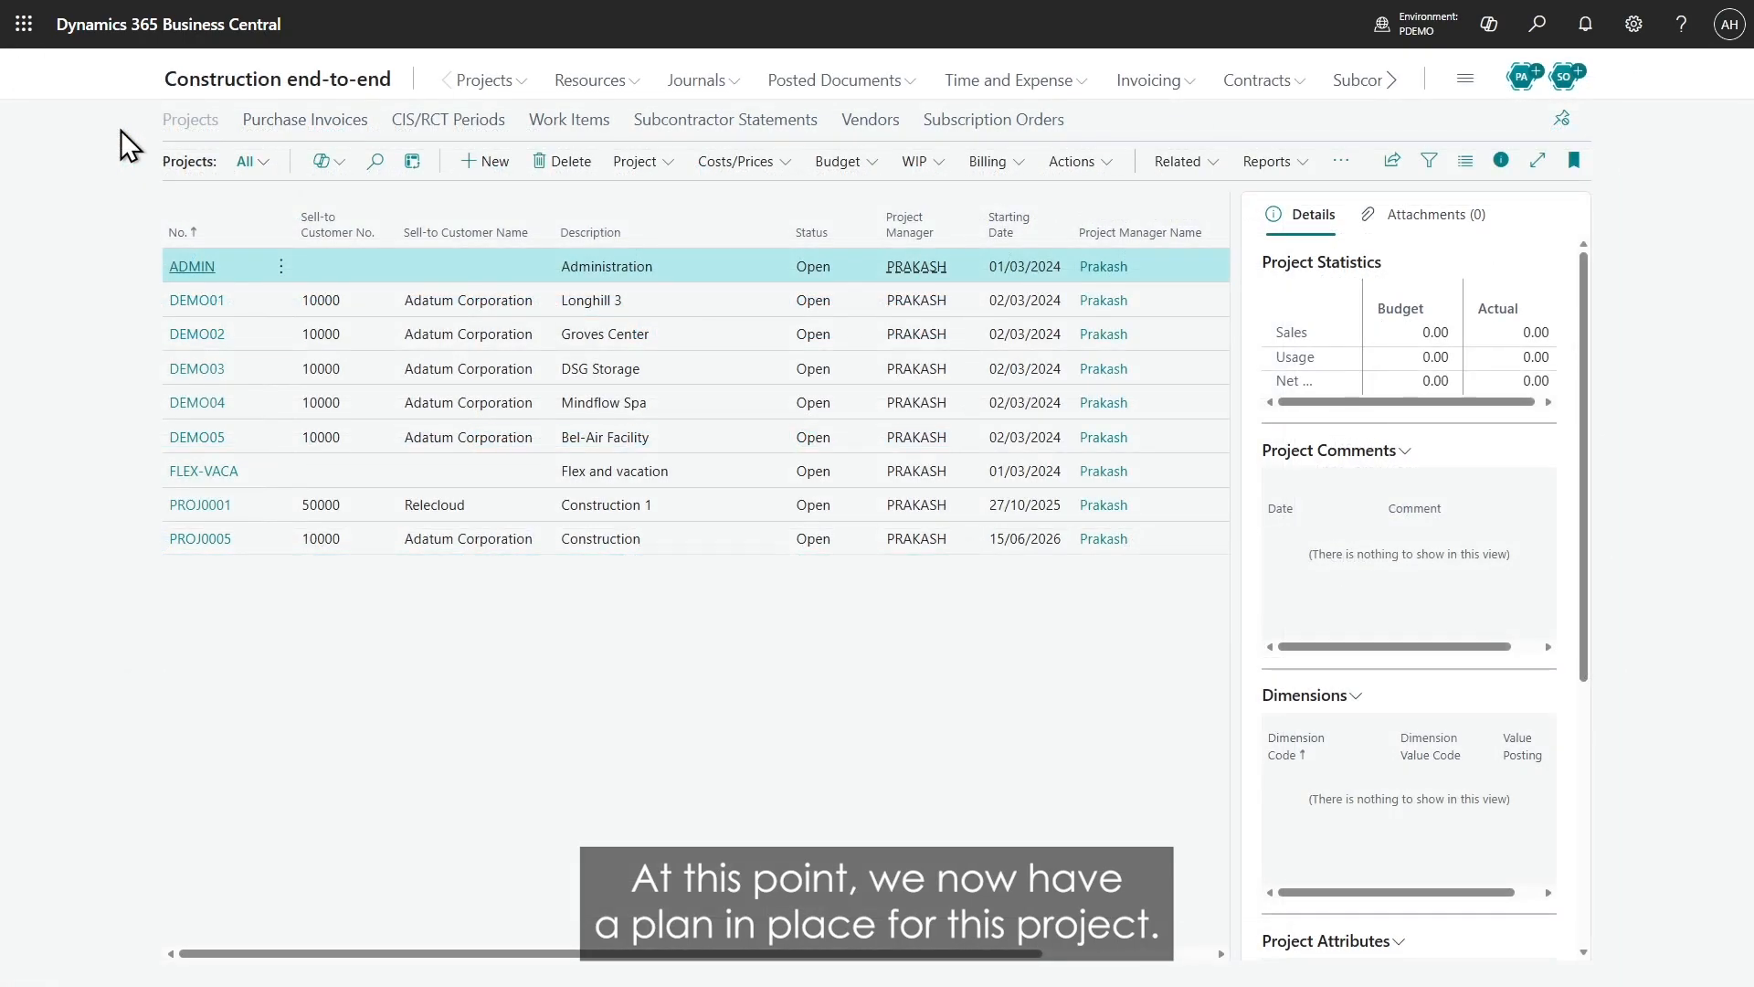
# Step: In the project plan of PROJ0005, create the new budget version EAC and move the work assignments to it
pyautogui.click(219, 541)
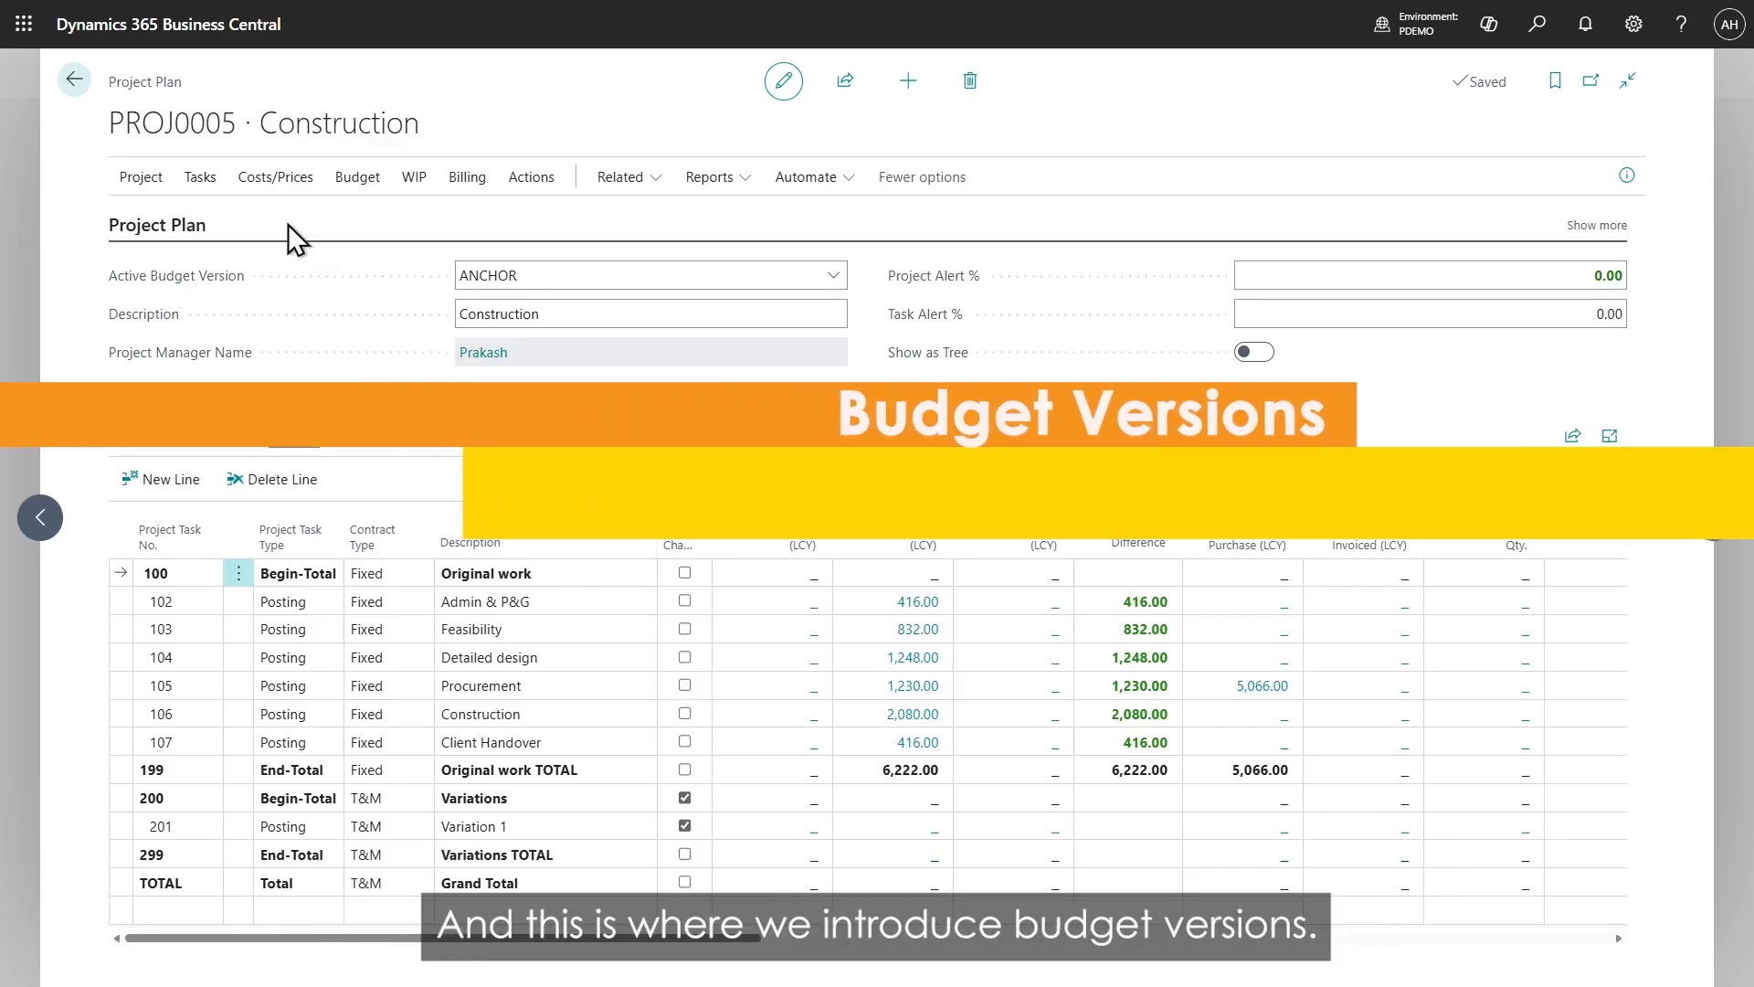
pyautogui.click(344, 185)
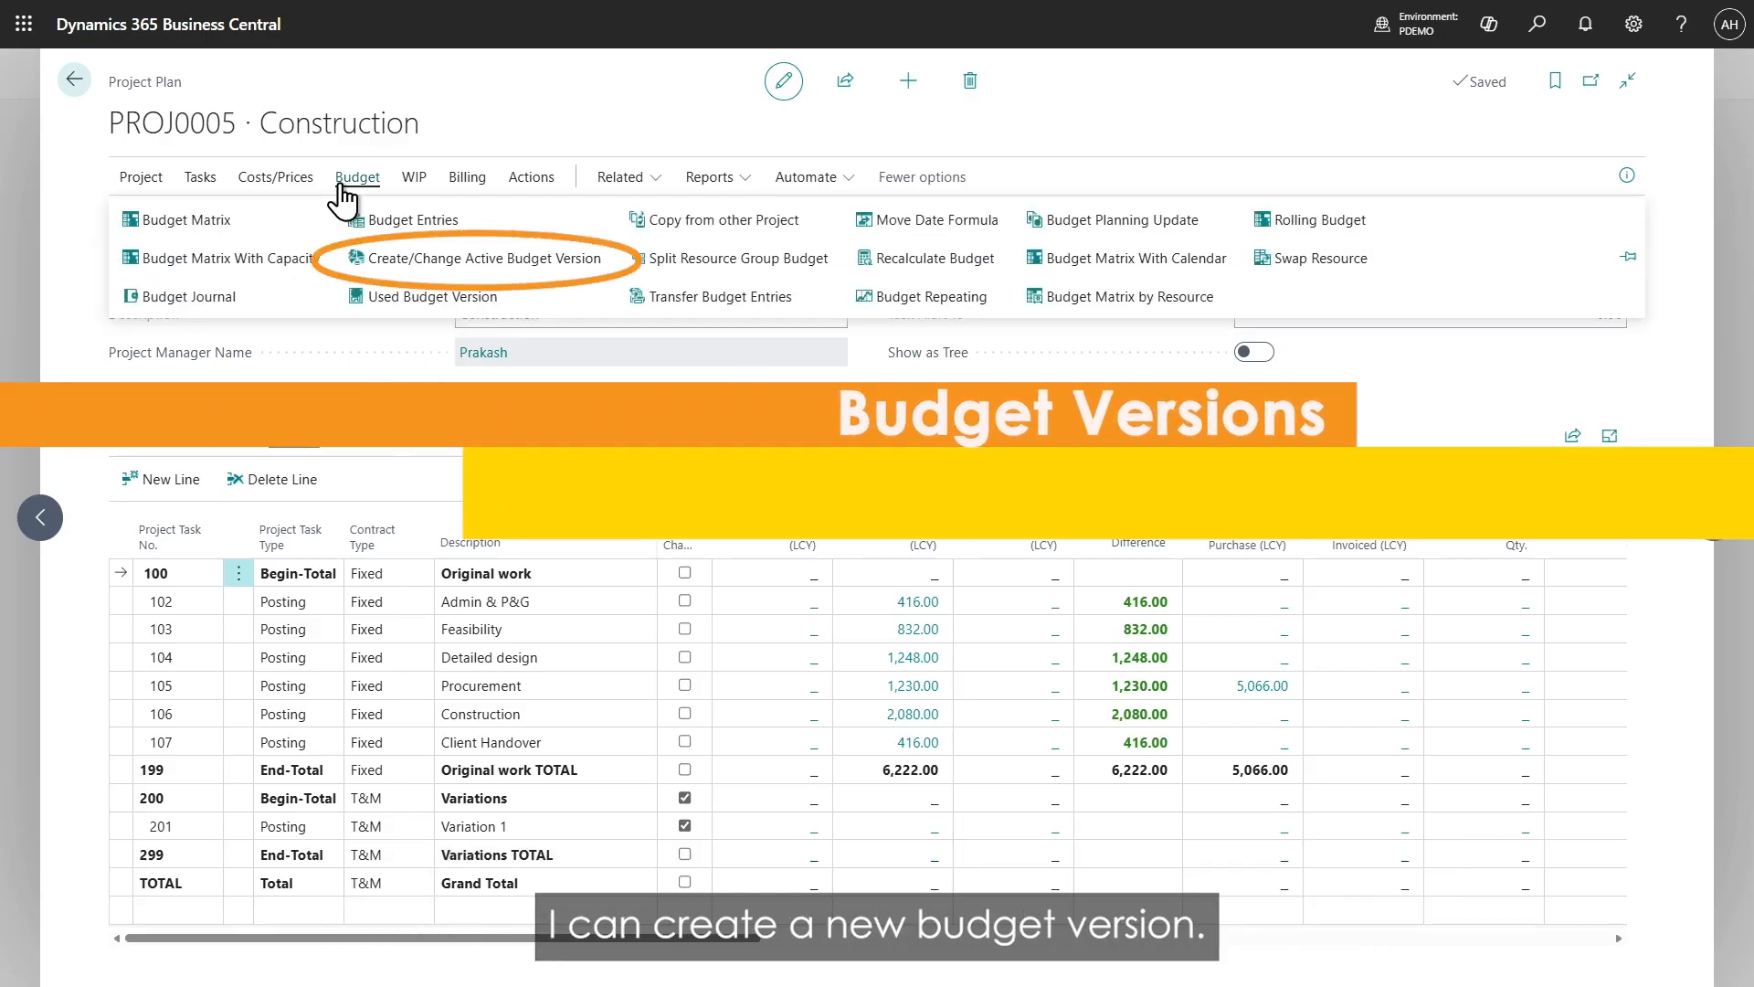
pyautogui.click(432, 267)
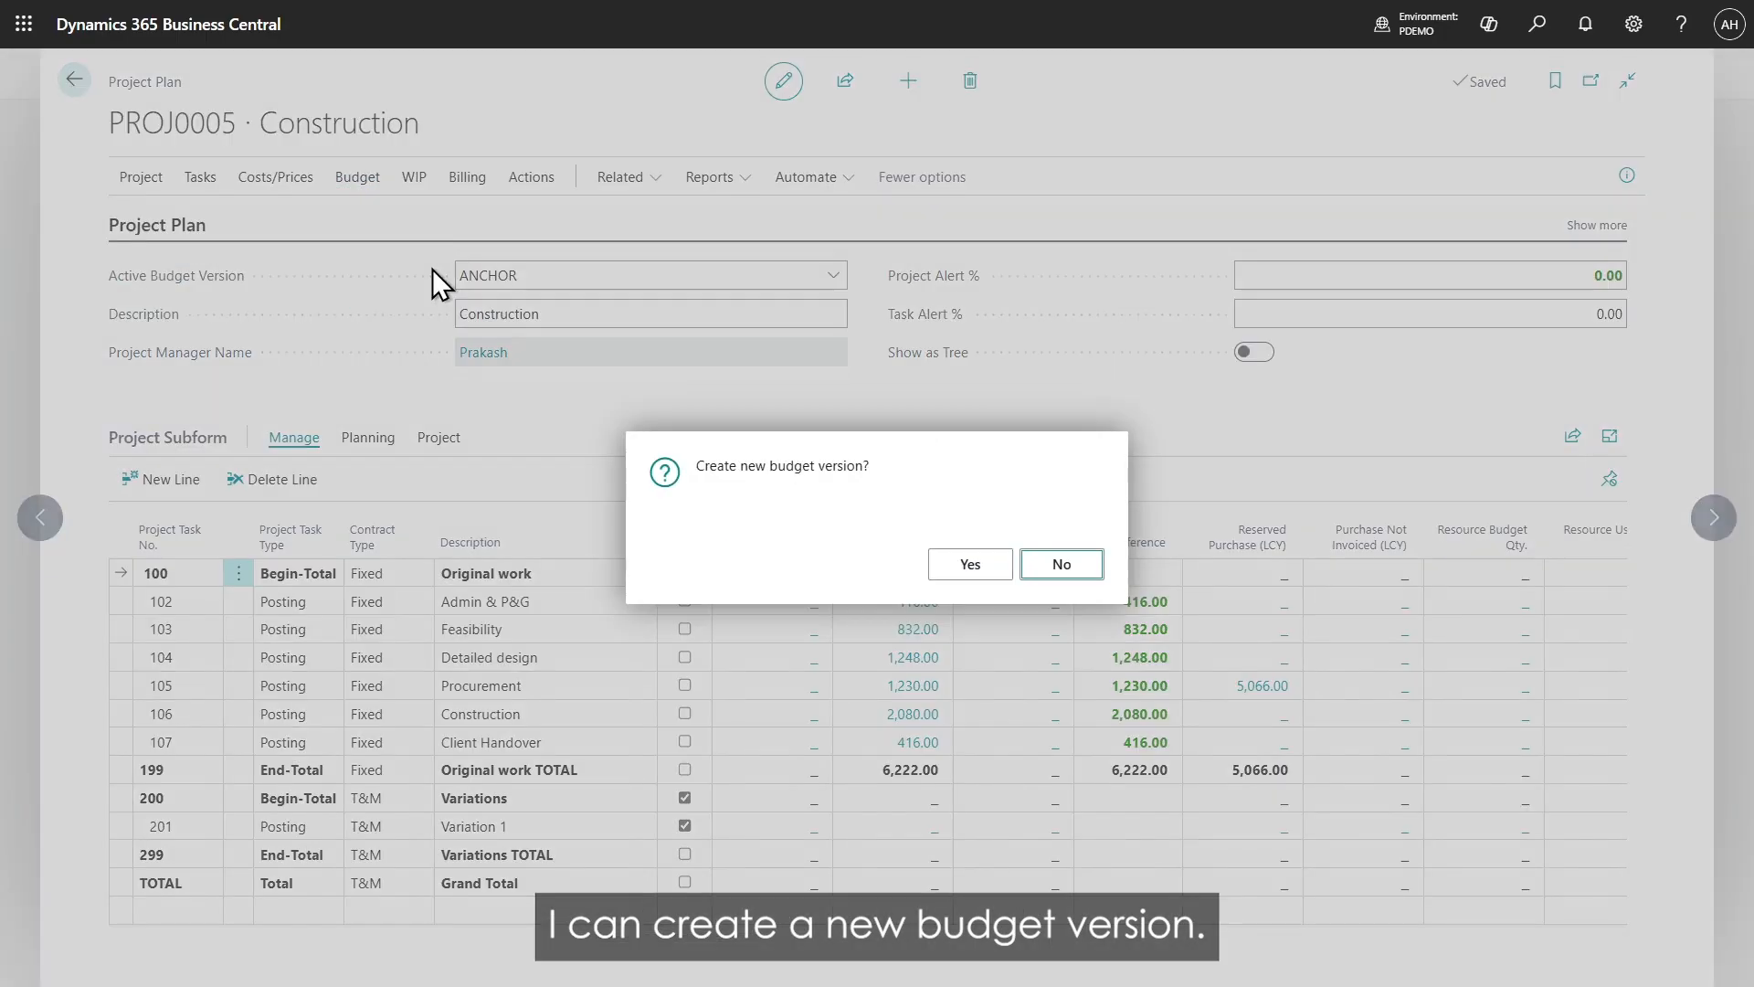
pyautogui.click(962, 568)
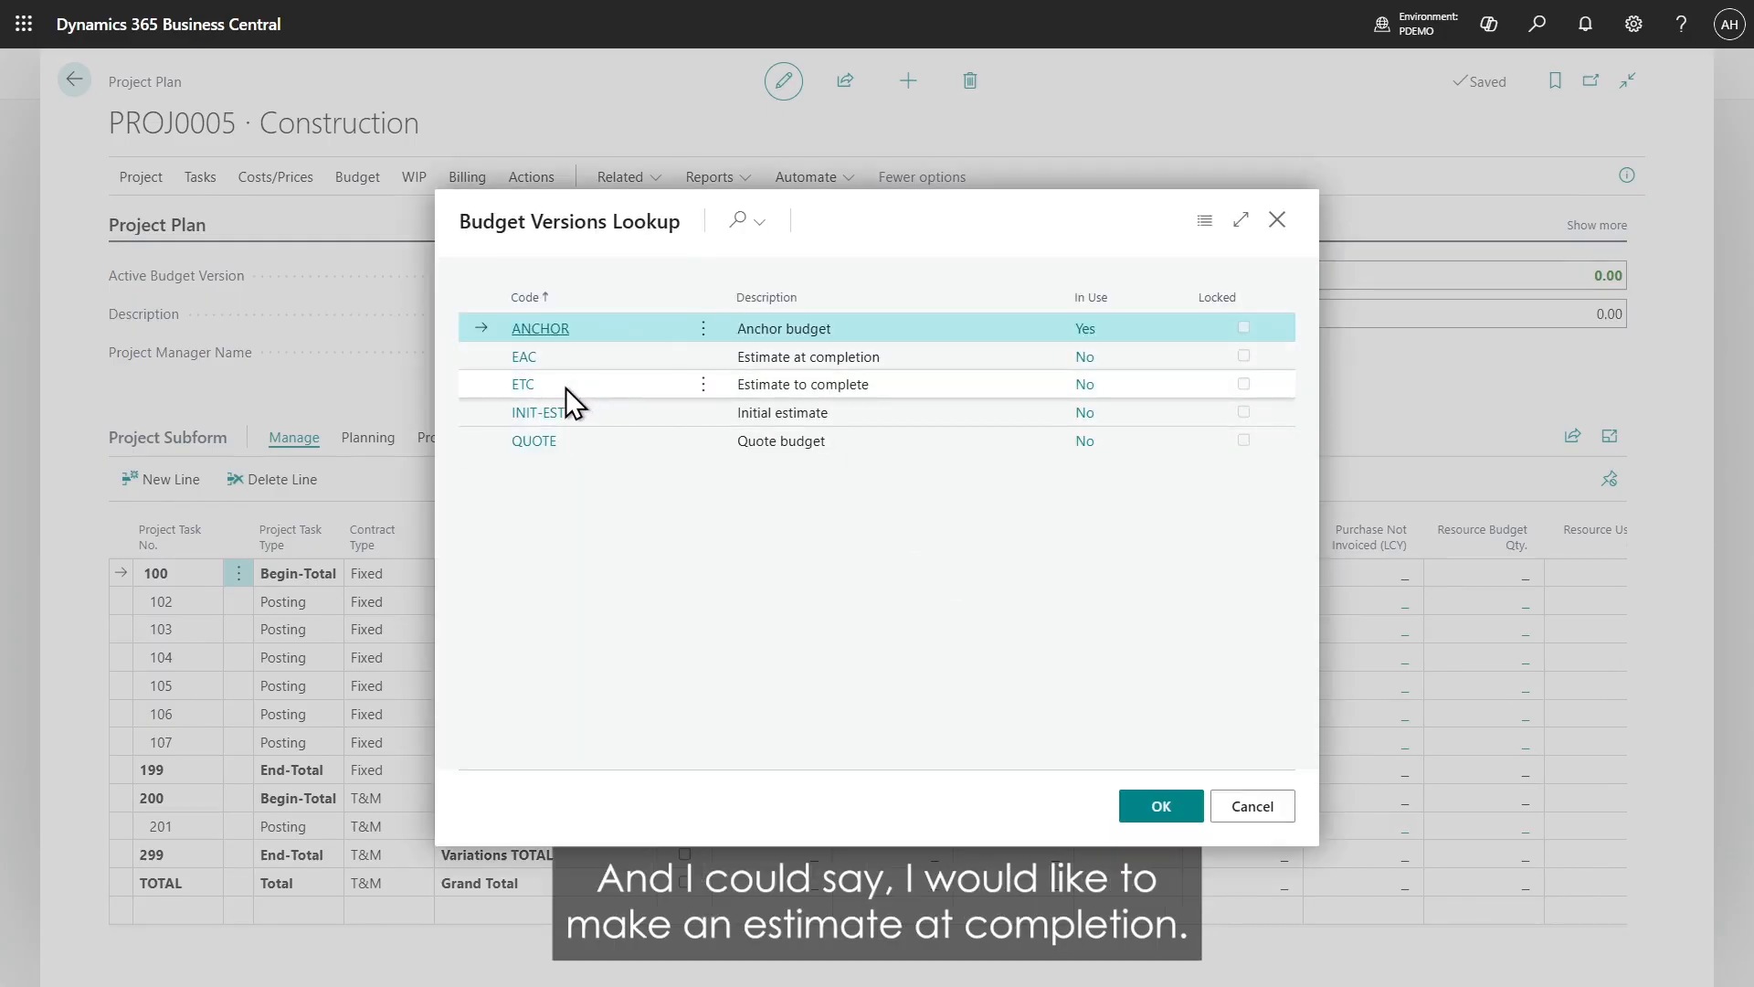
pyautogui.click(525, 358)
pyautogui.click(965, 567)
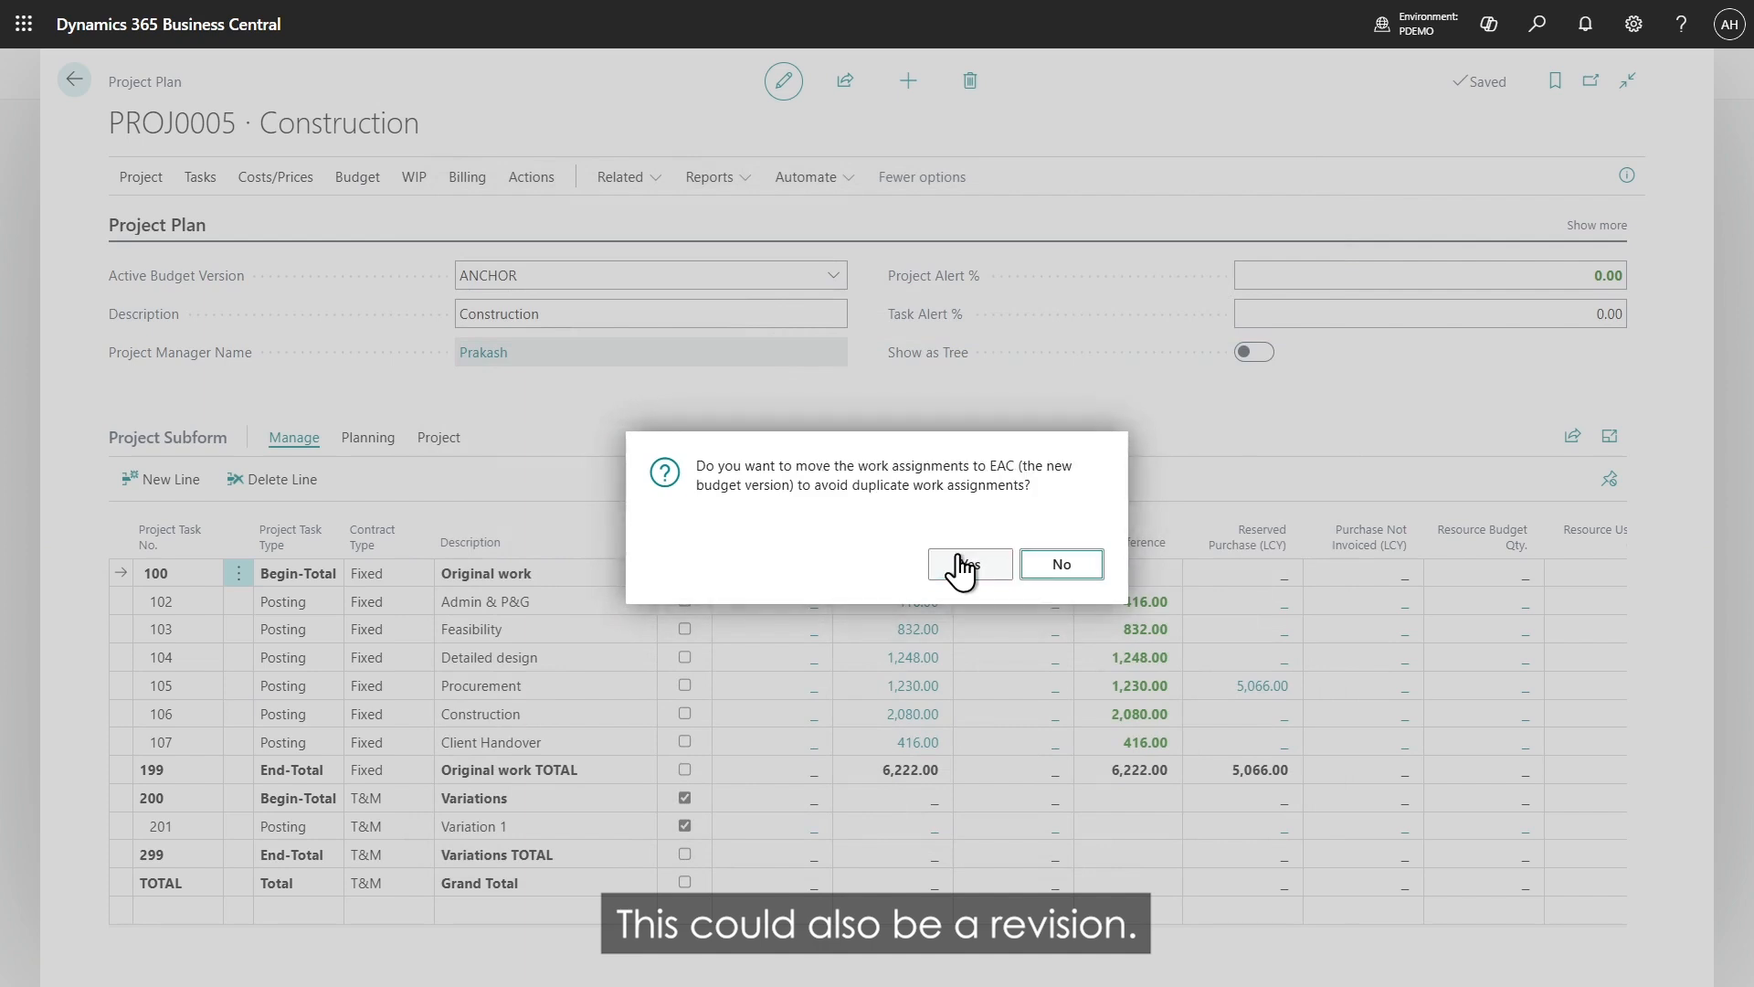
pyautogui.click(968, 567)
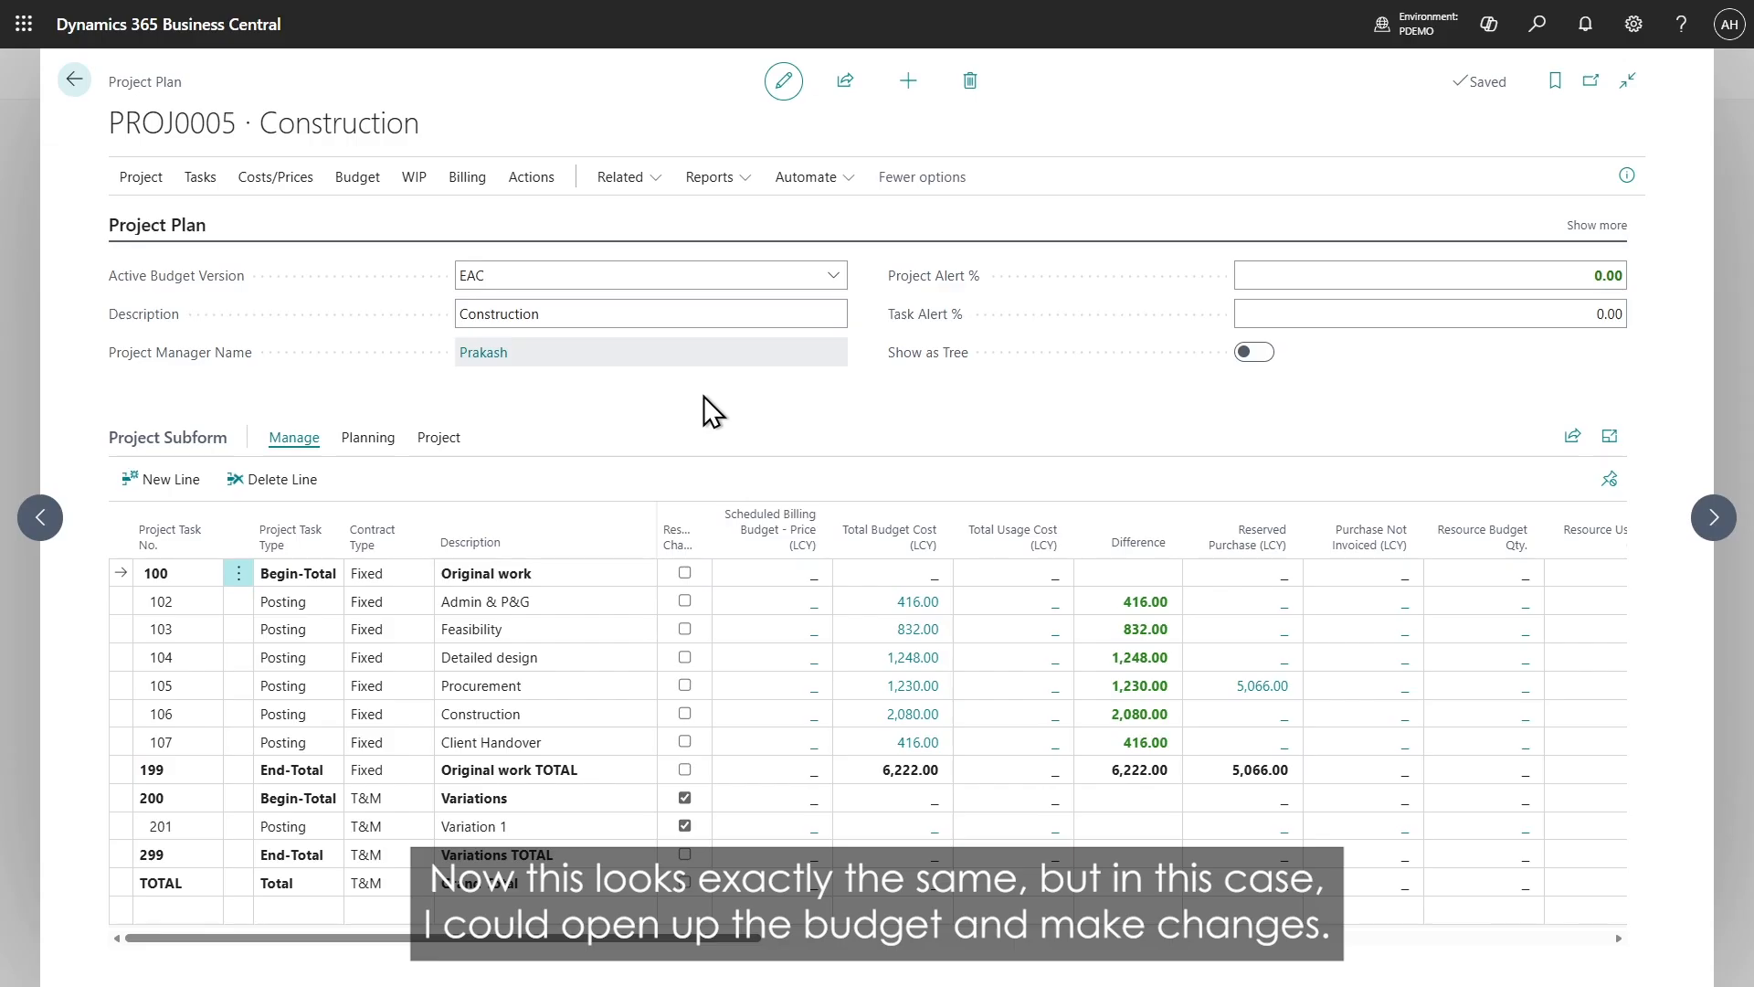
# Step: Open the project's Budget Matrix and filter it by type Res.Group and number CONSULT
pyautogui.click(371, 179)
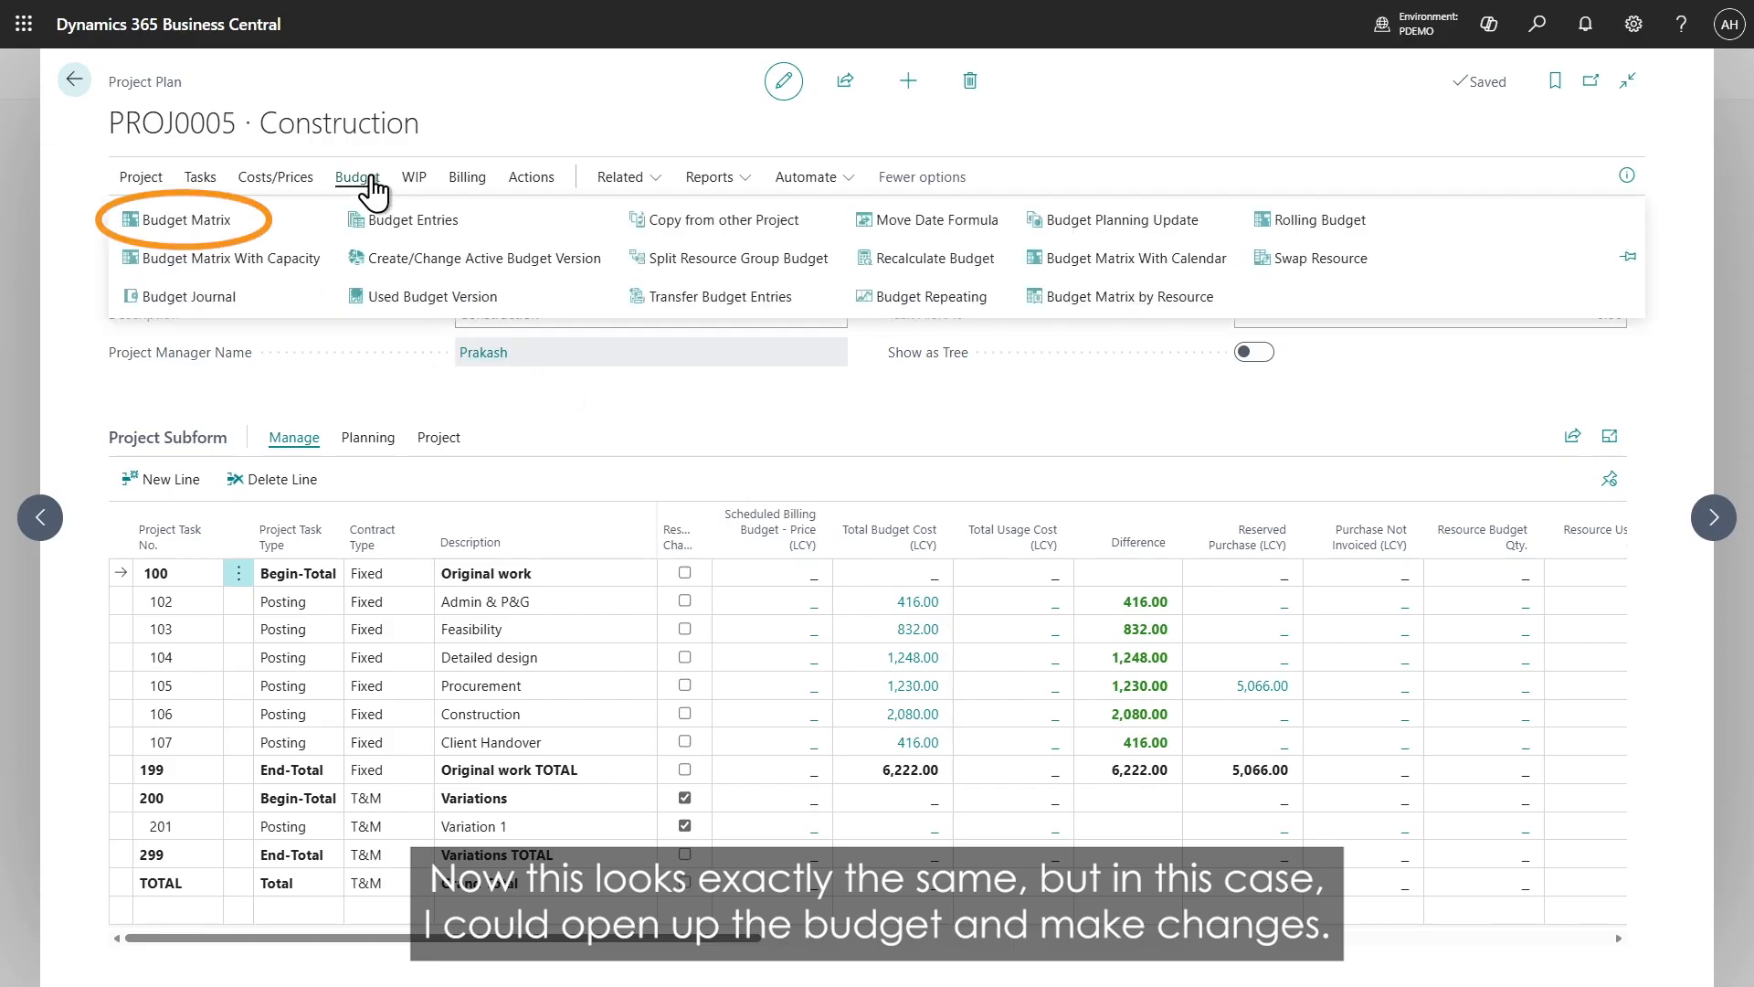
pyautogui.click(227, 223)
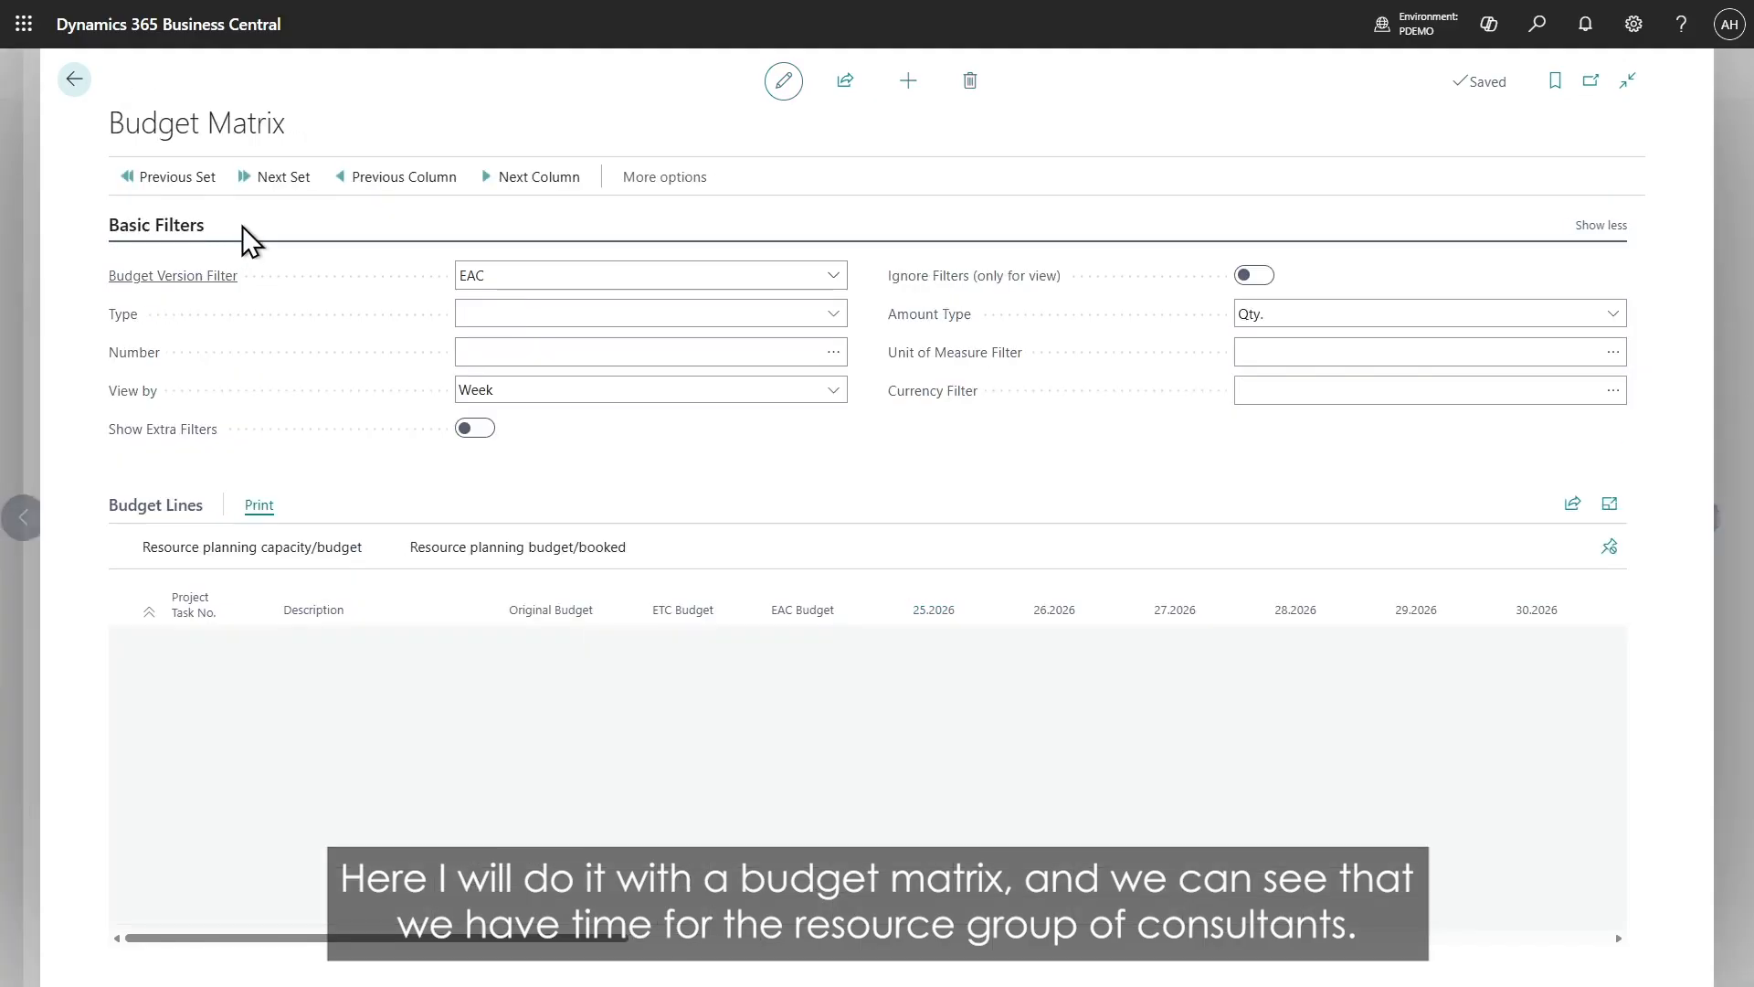
pyautogui.click(833, 313)
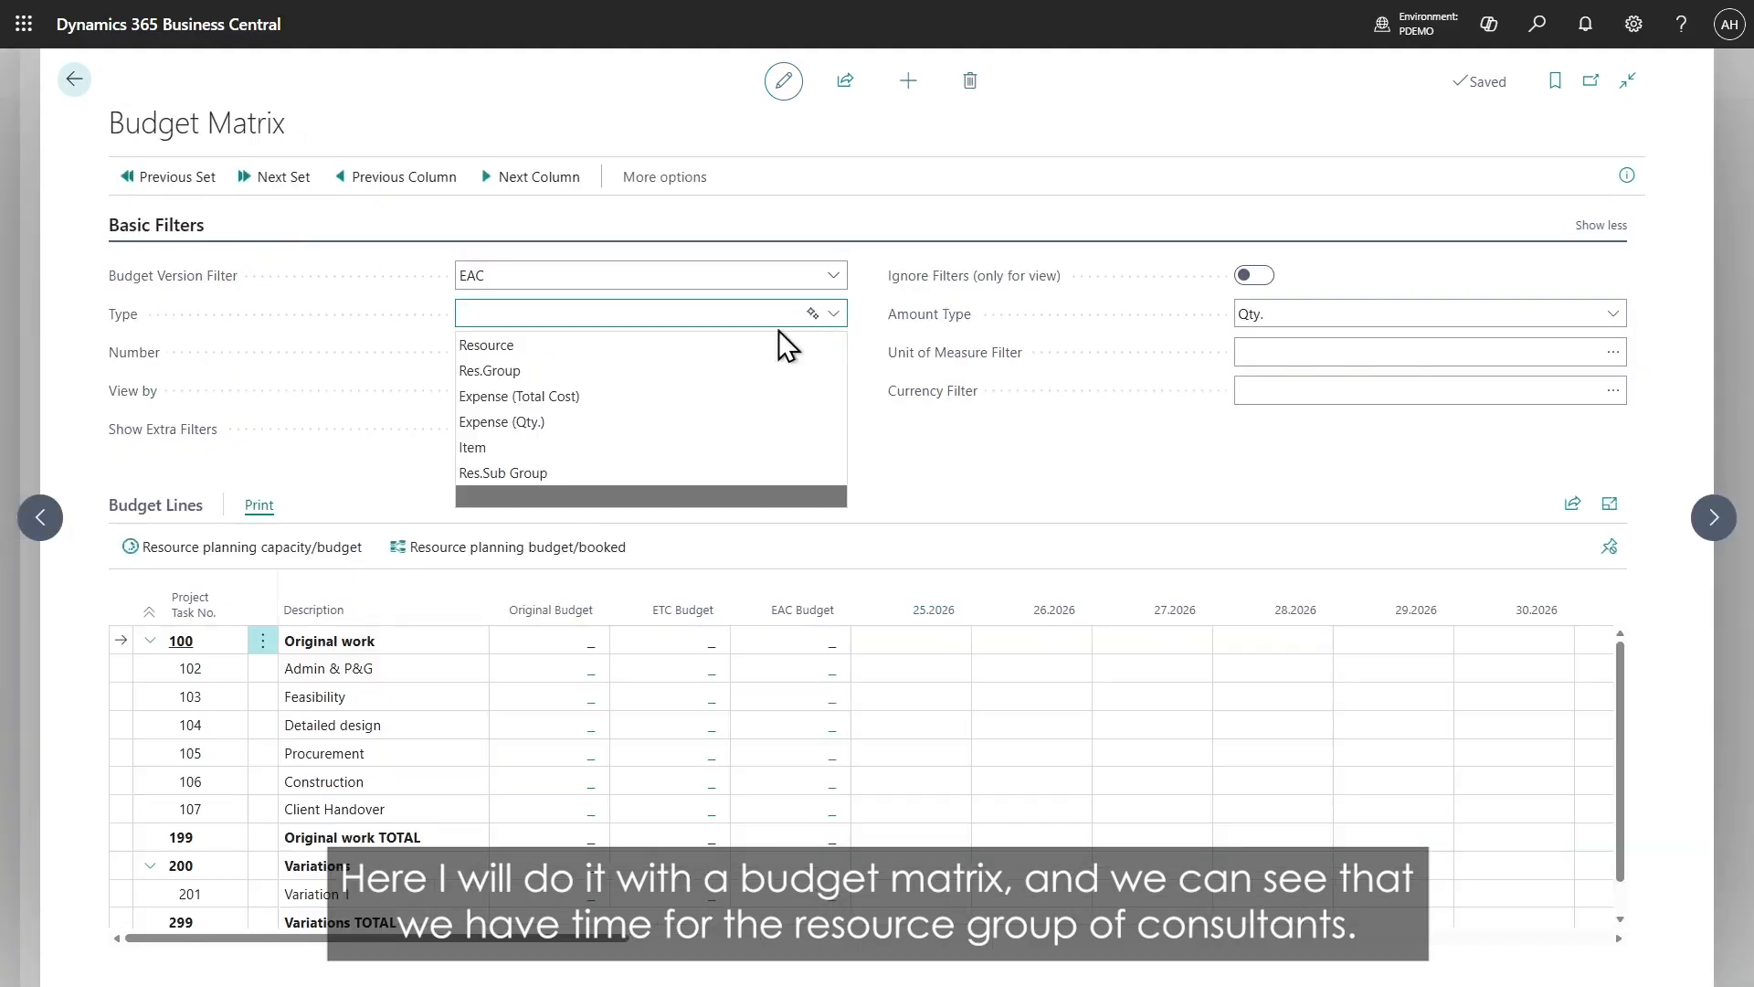
pyautogui.click(578, 374)
pyautogui.click(818, 359)
pyautogui.click(833, 353)
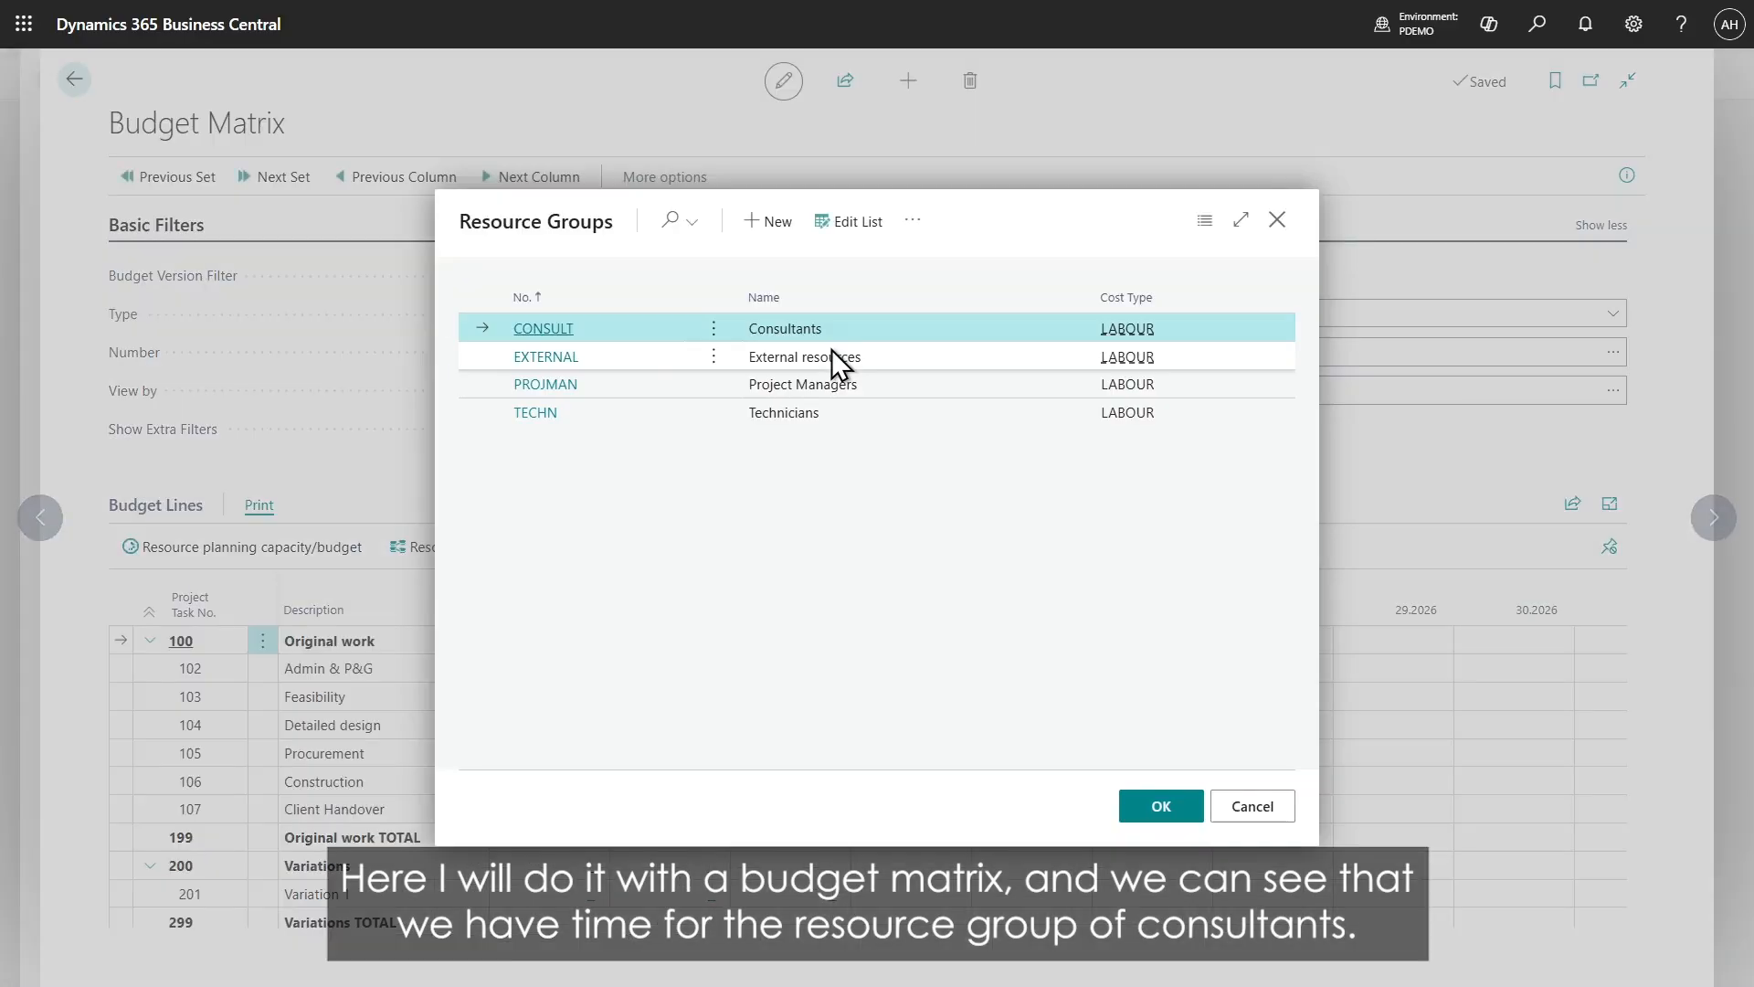
pyautogui.click(537, 337)
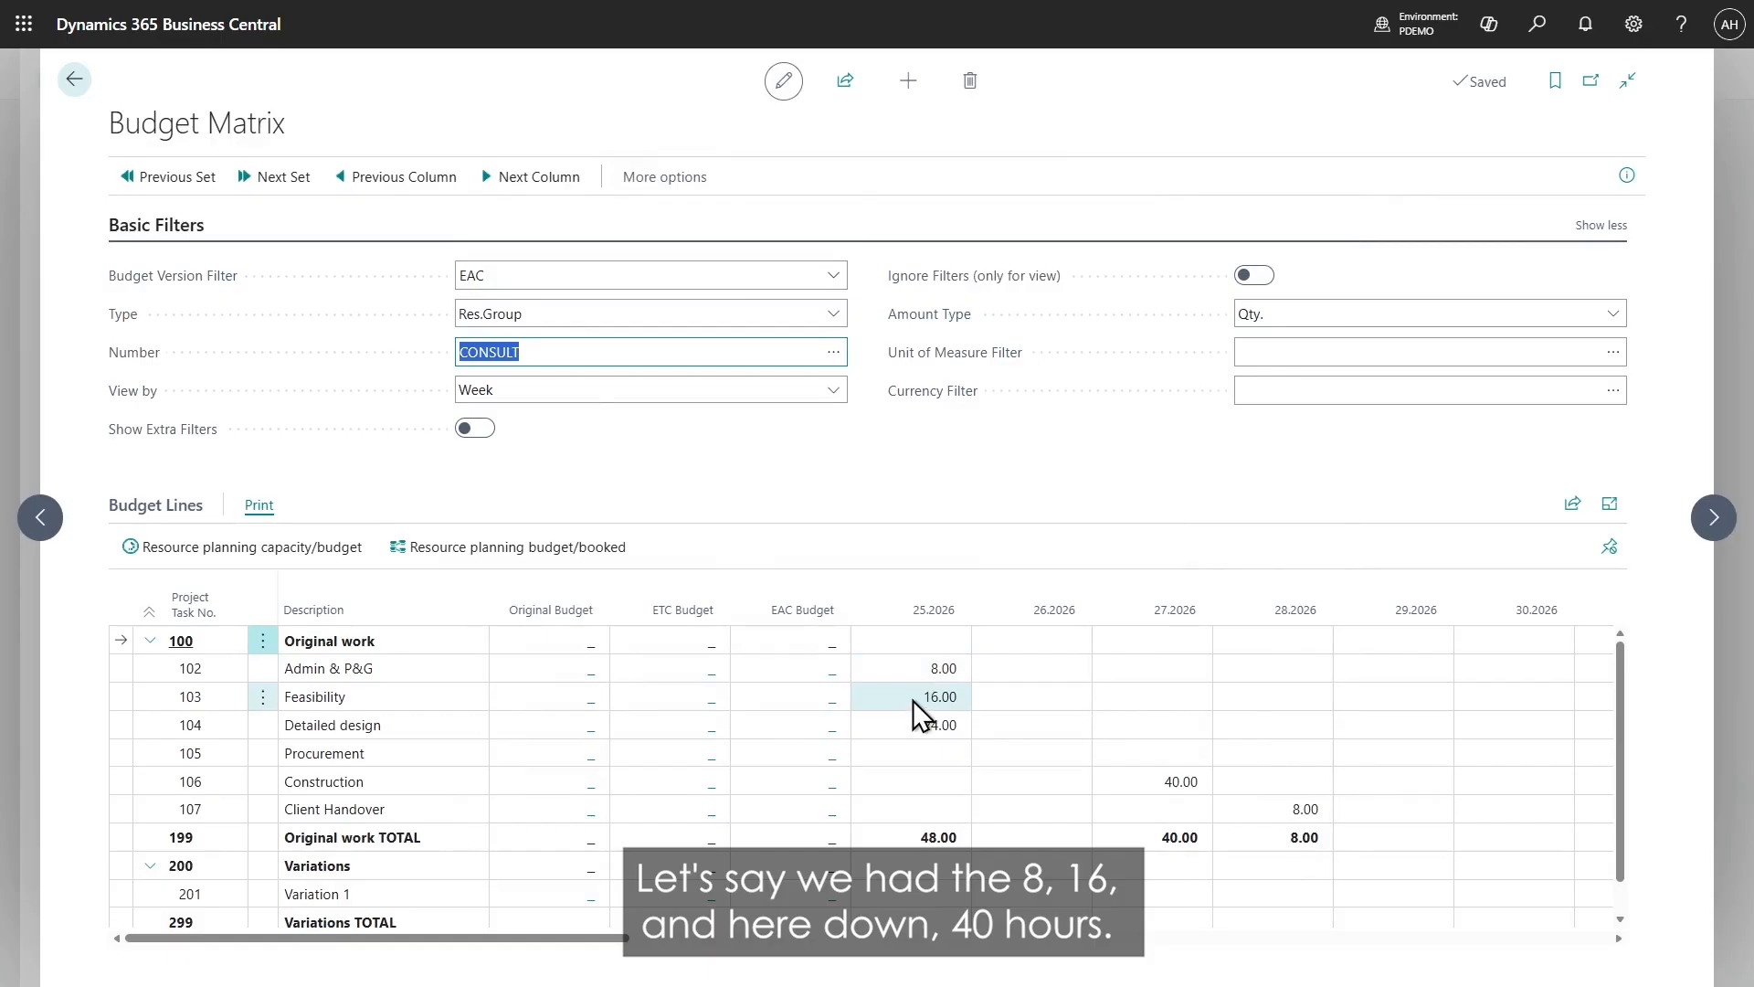
# Step: Set the Construction task's budget for week 27.2026 to 50 hours and return to the project plan
pyautogui.click(1133, 783)
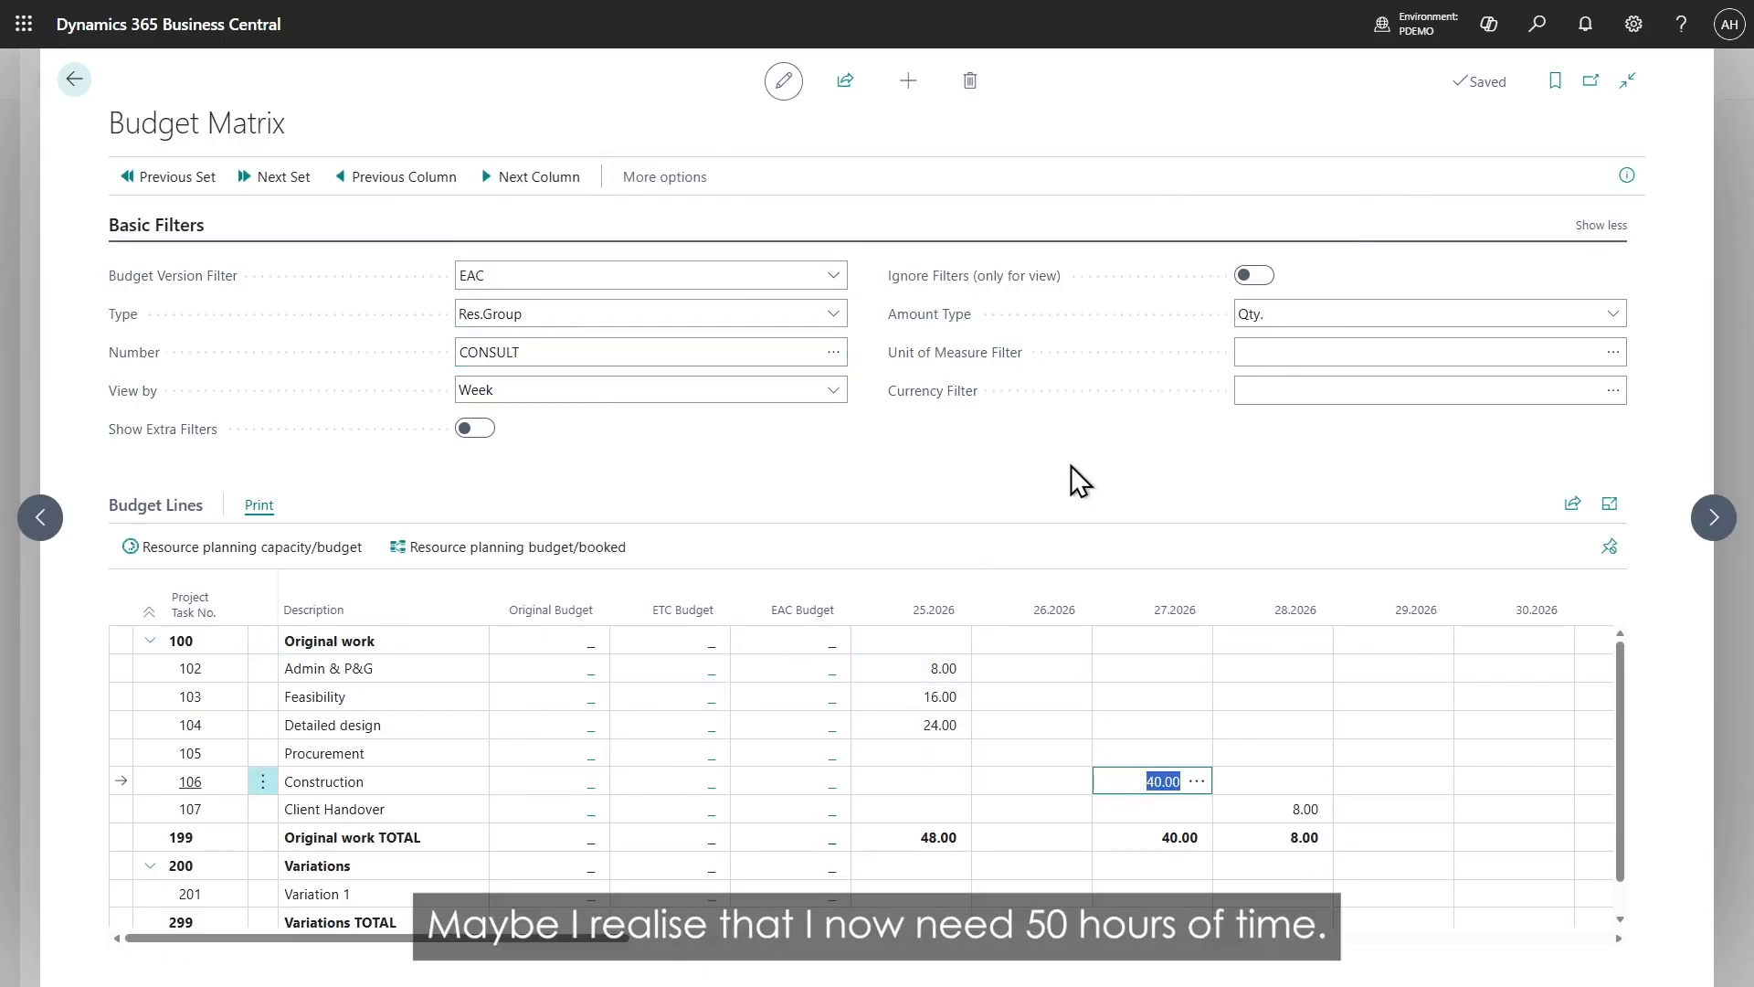
pyautogui.write('50')
pyautogui.press('Tab')
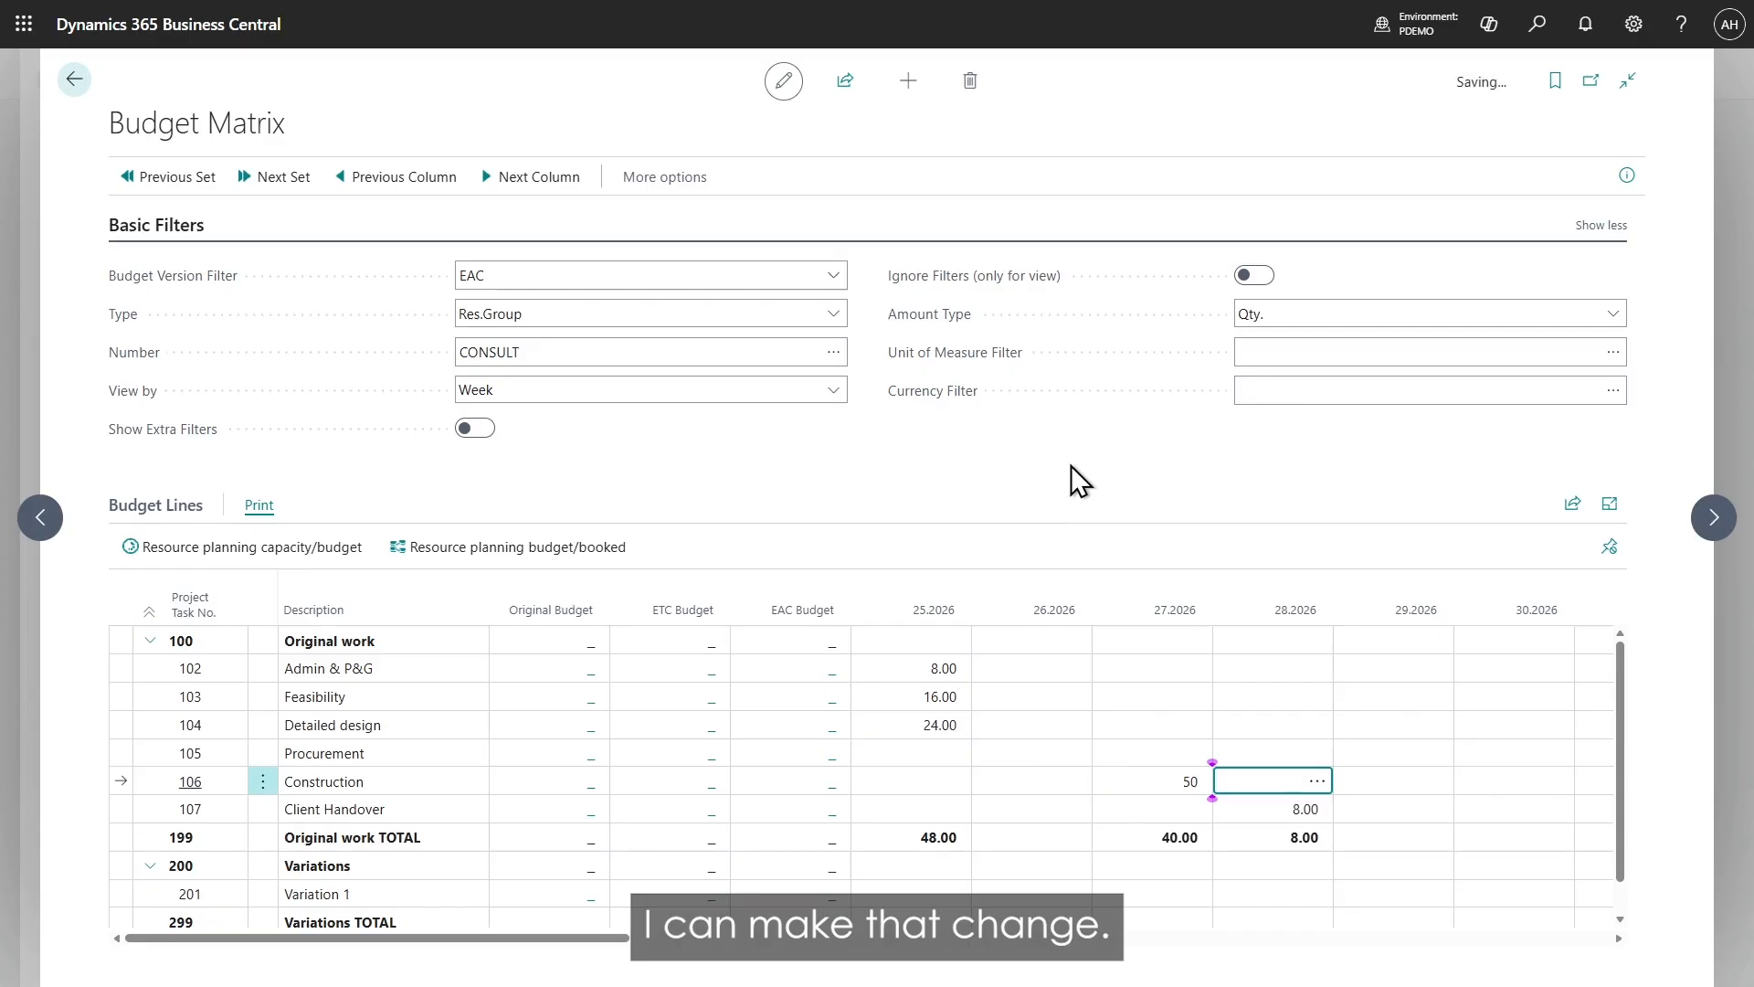
pyautogui.press('Escape')
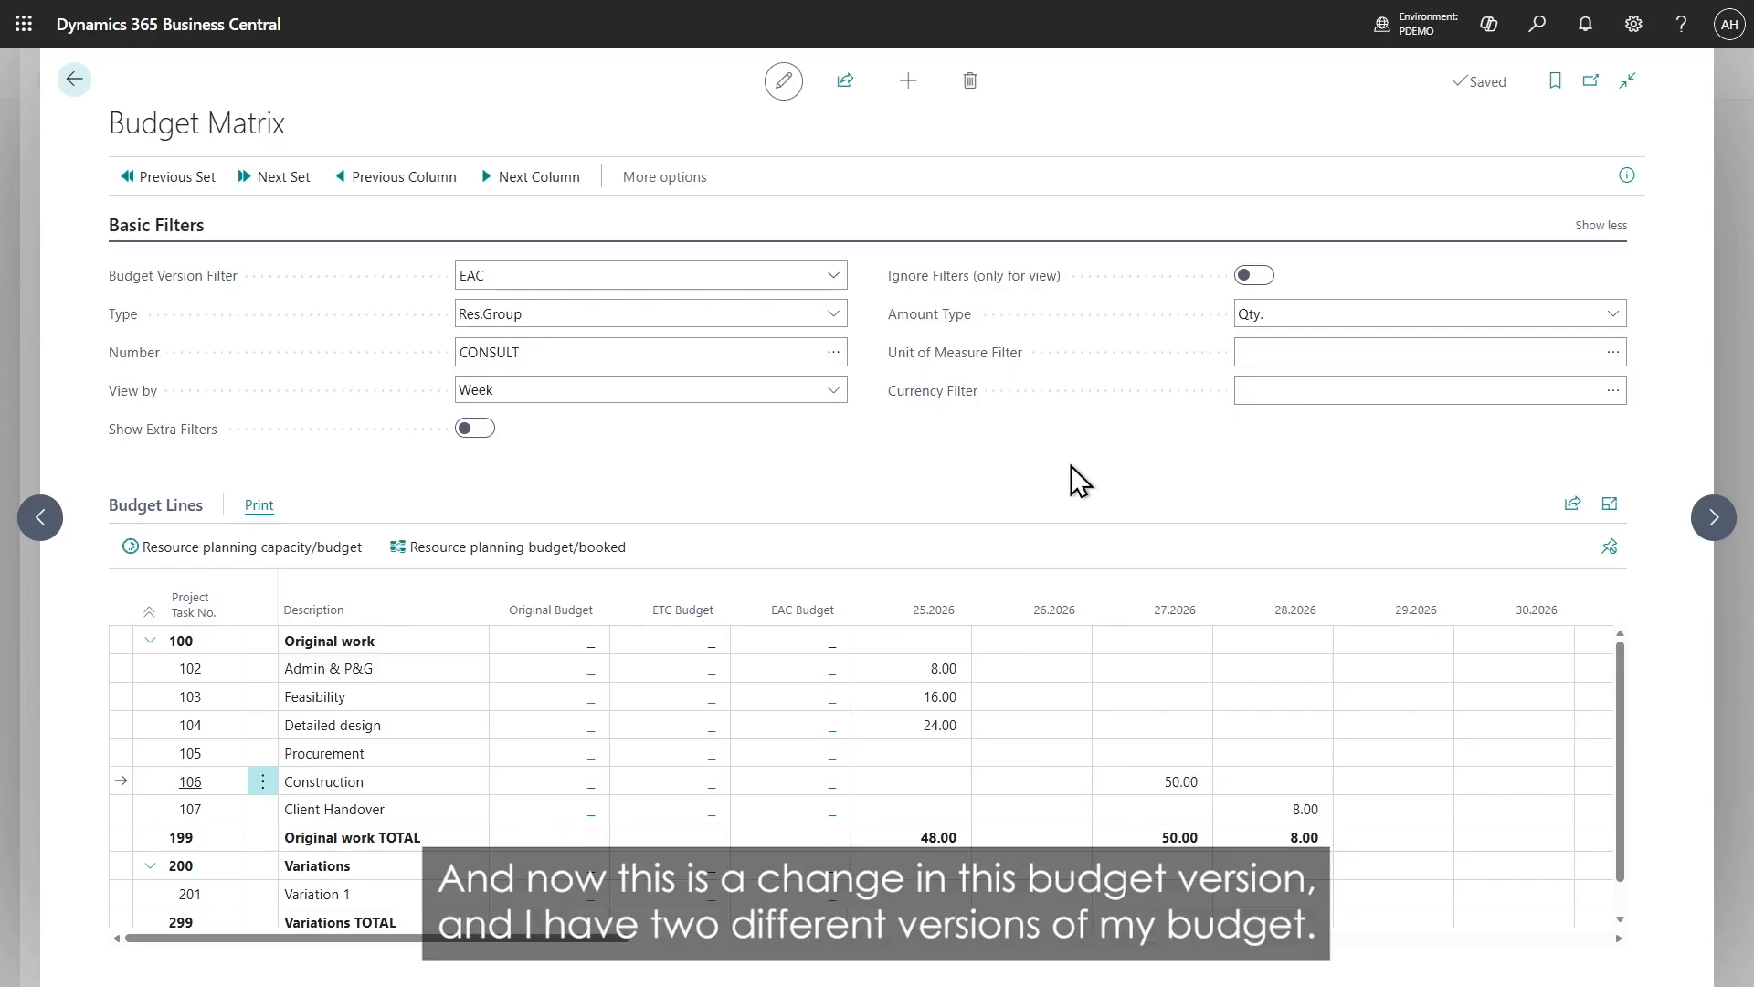
pyautogui.press('Escape')
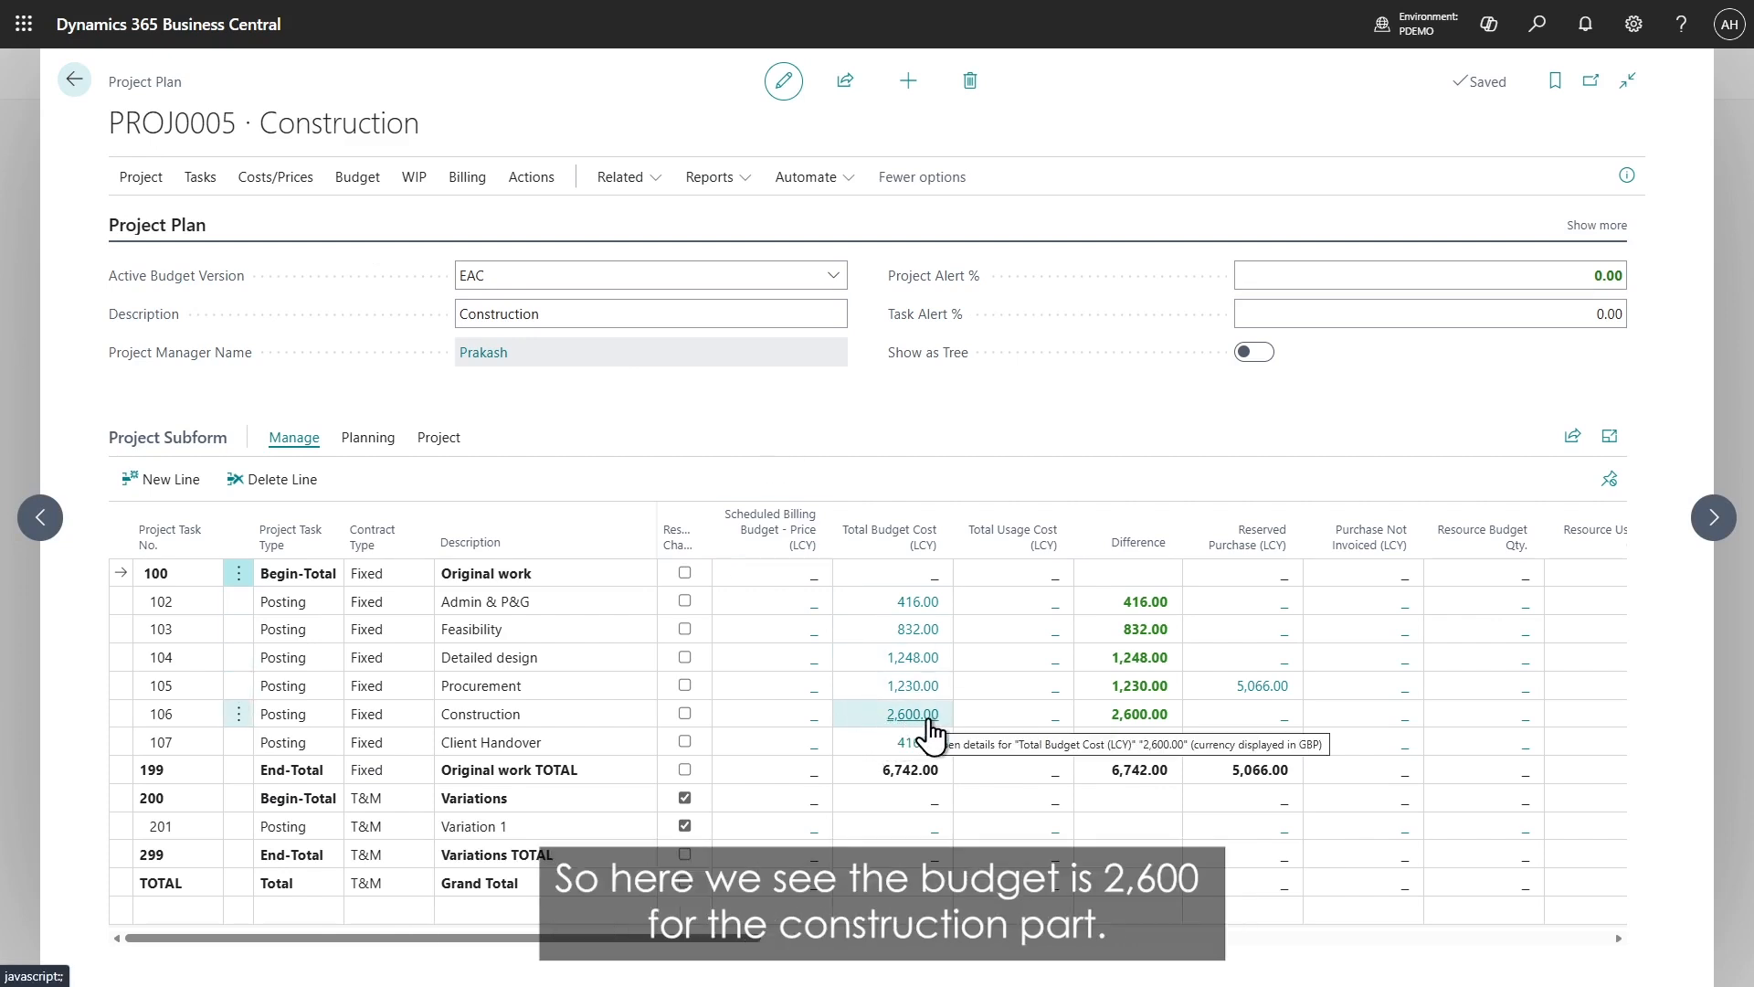
# Step: Switch the project's active budget version to ANCHOR, compare the Construction budget cost, and list the project's budget versions
pyautogui.click(833, 276)
pyautogui.click(557, 362)
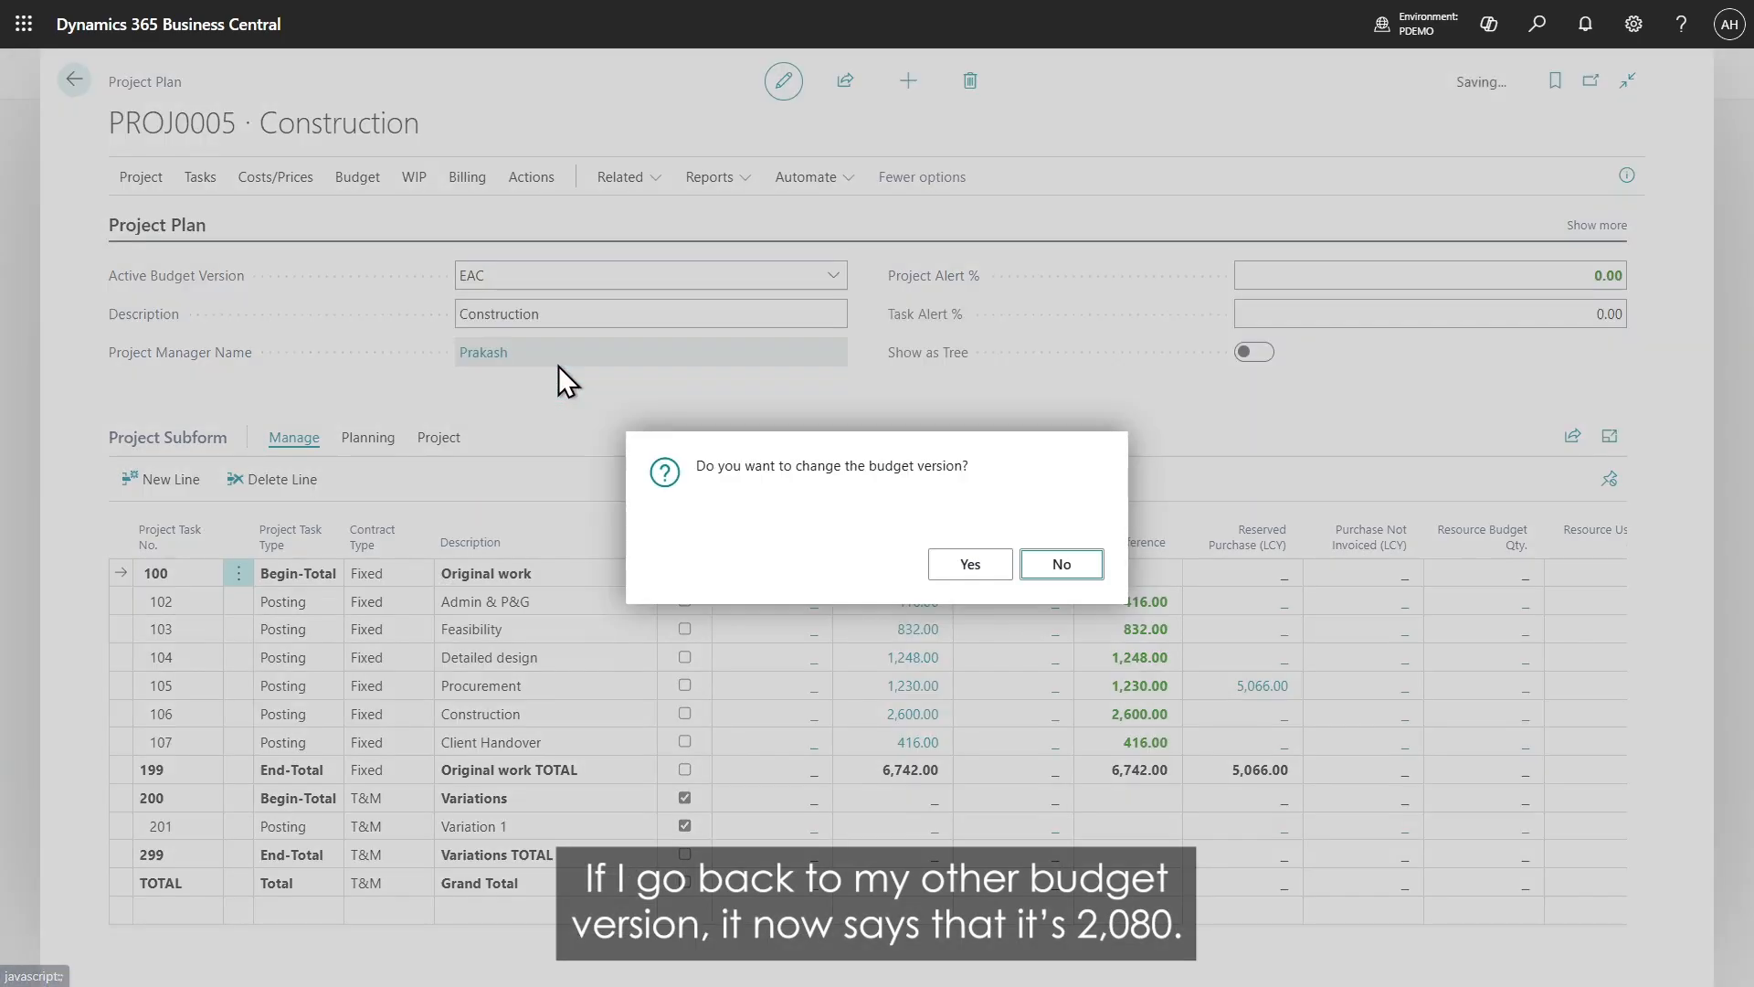
pyautogui.click(967, 566)
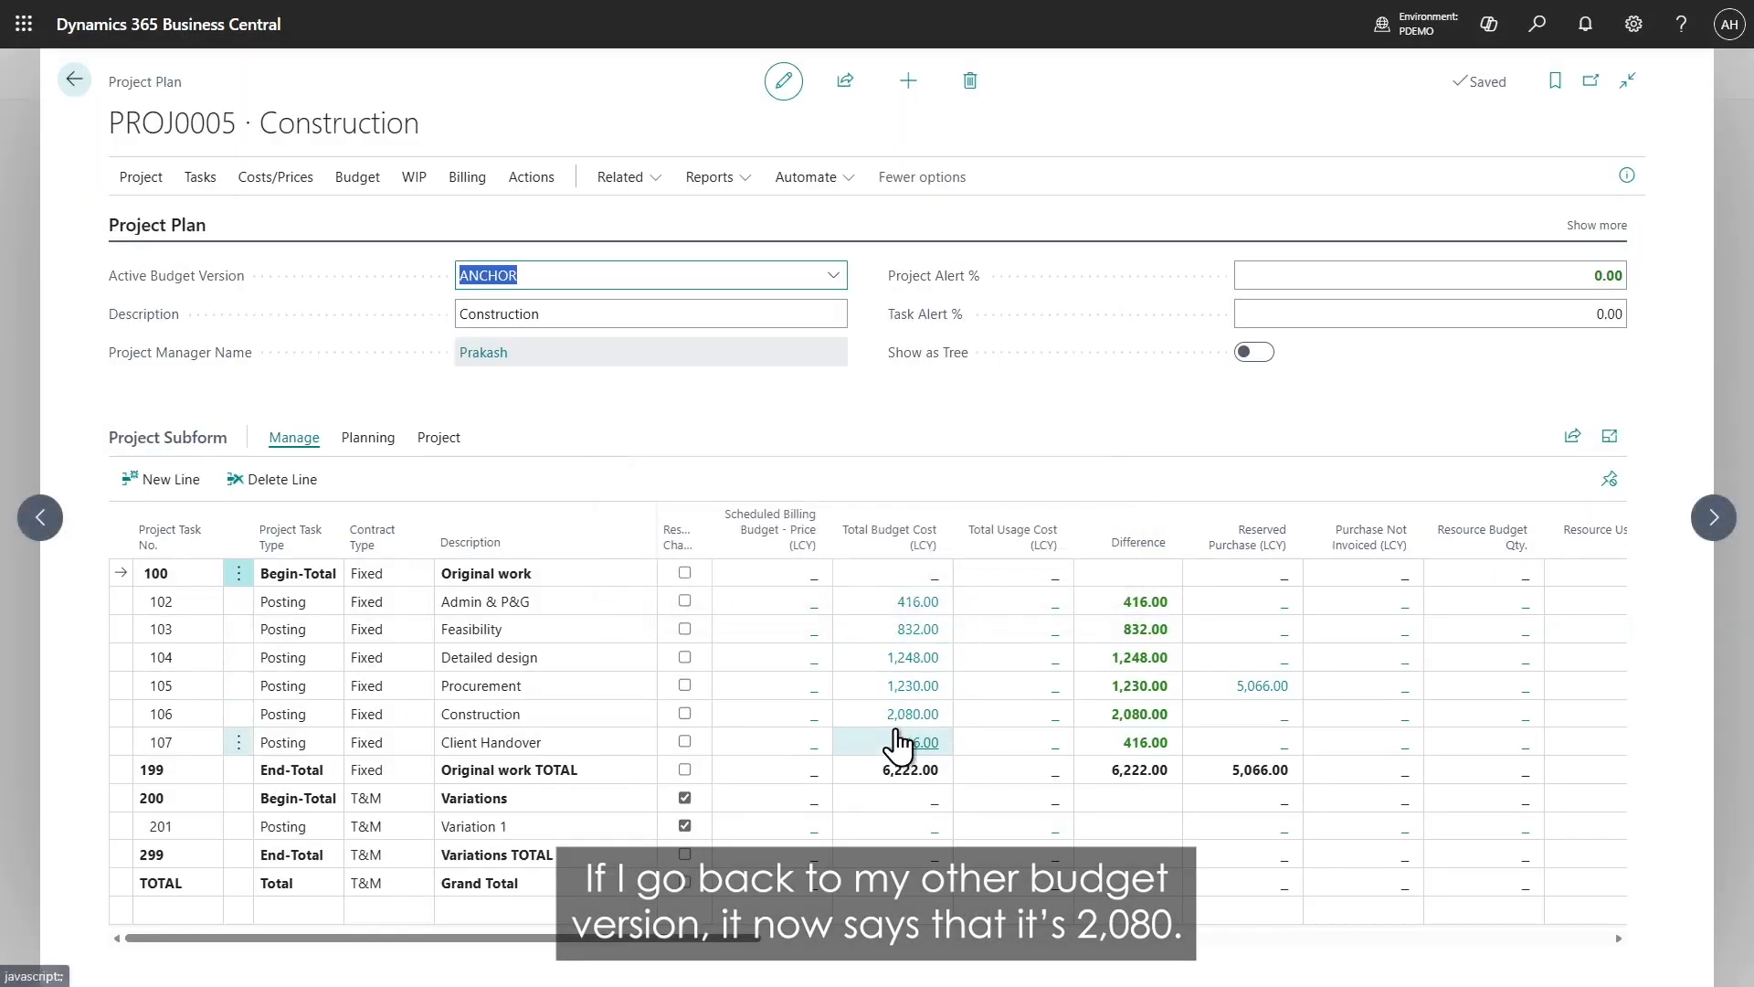
pyautogui.click(677, 398)
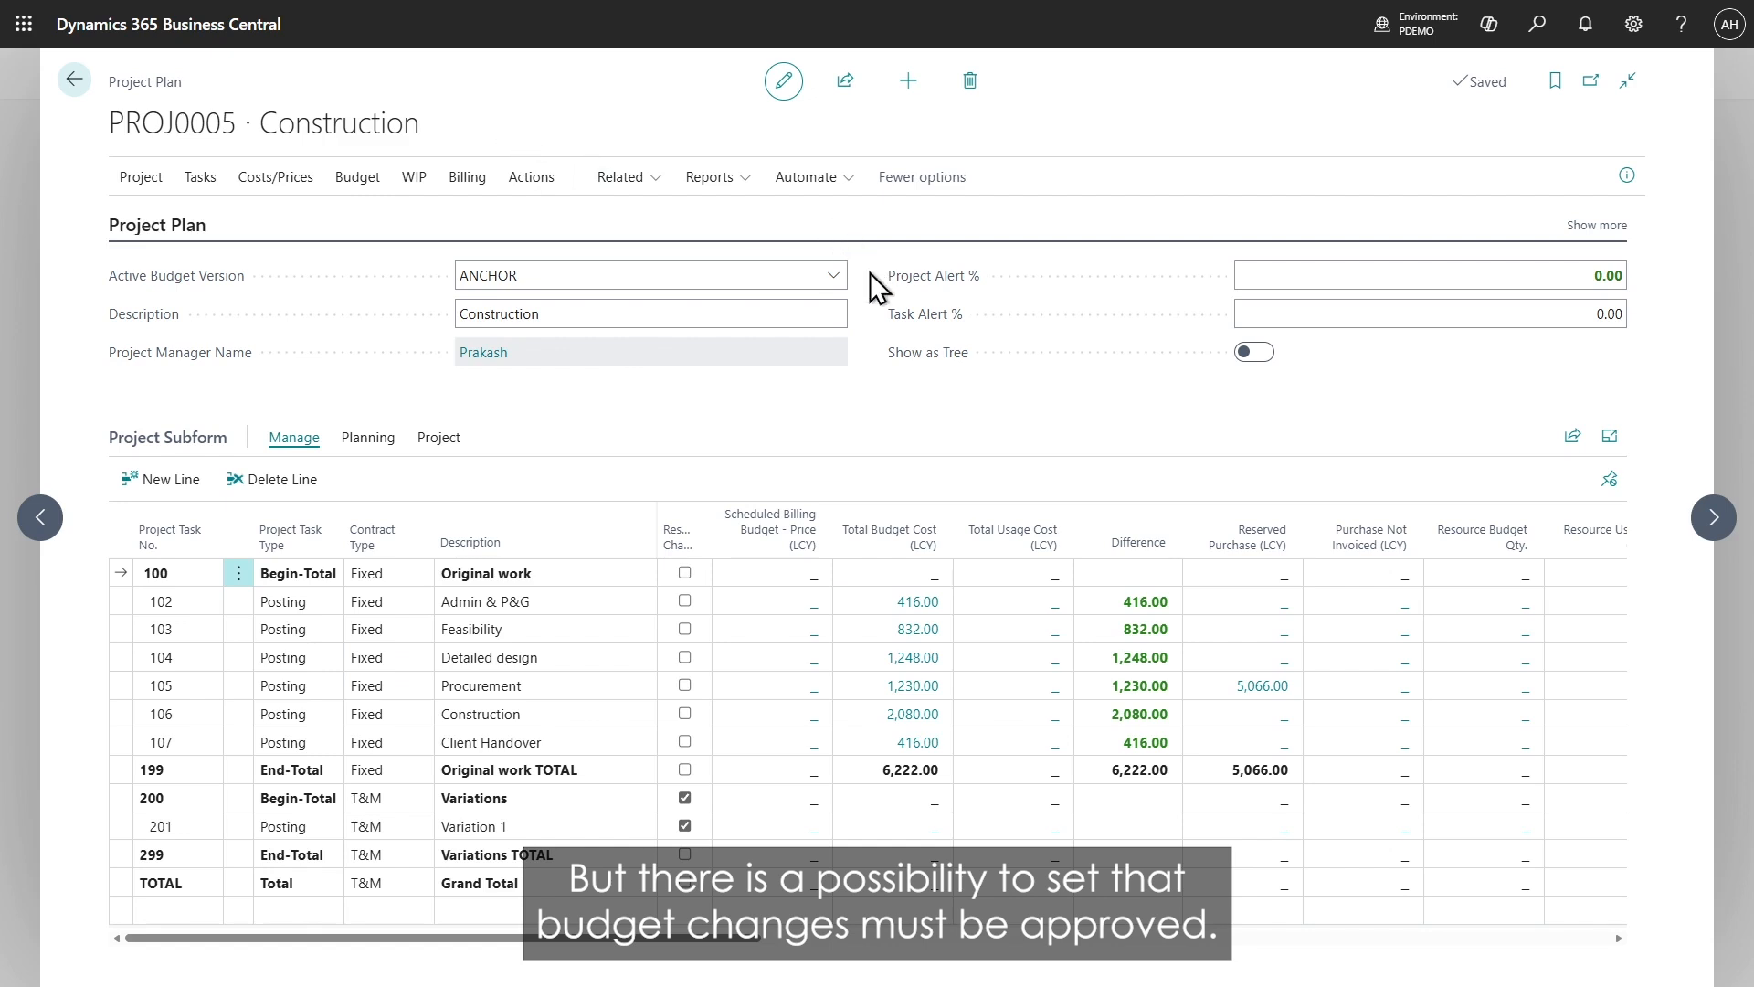
pyautogui.click(834, 275)
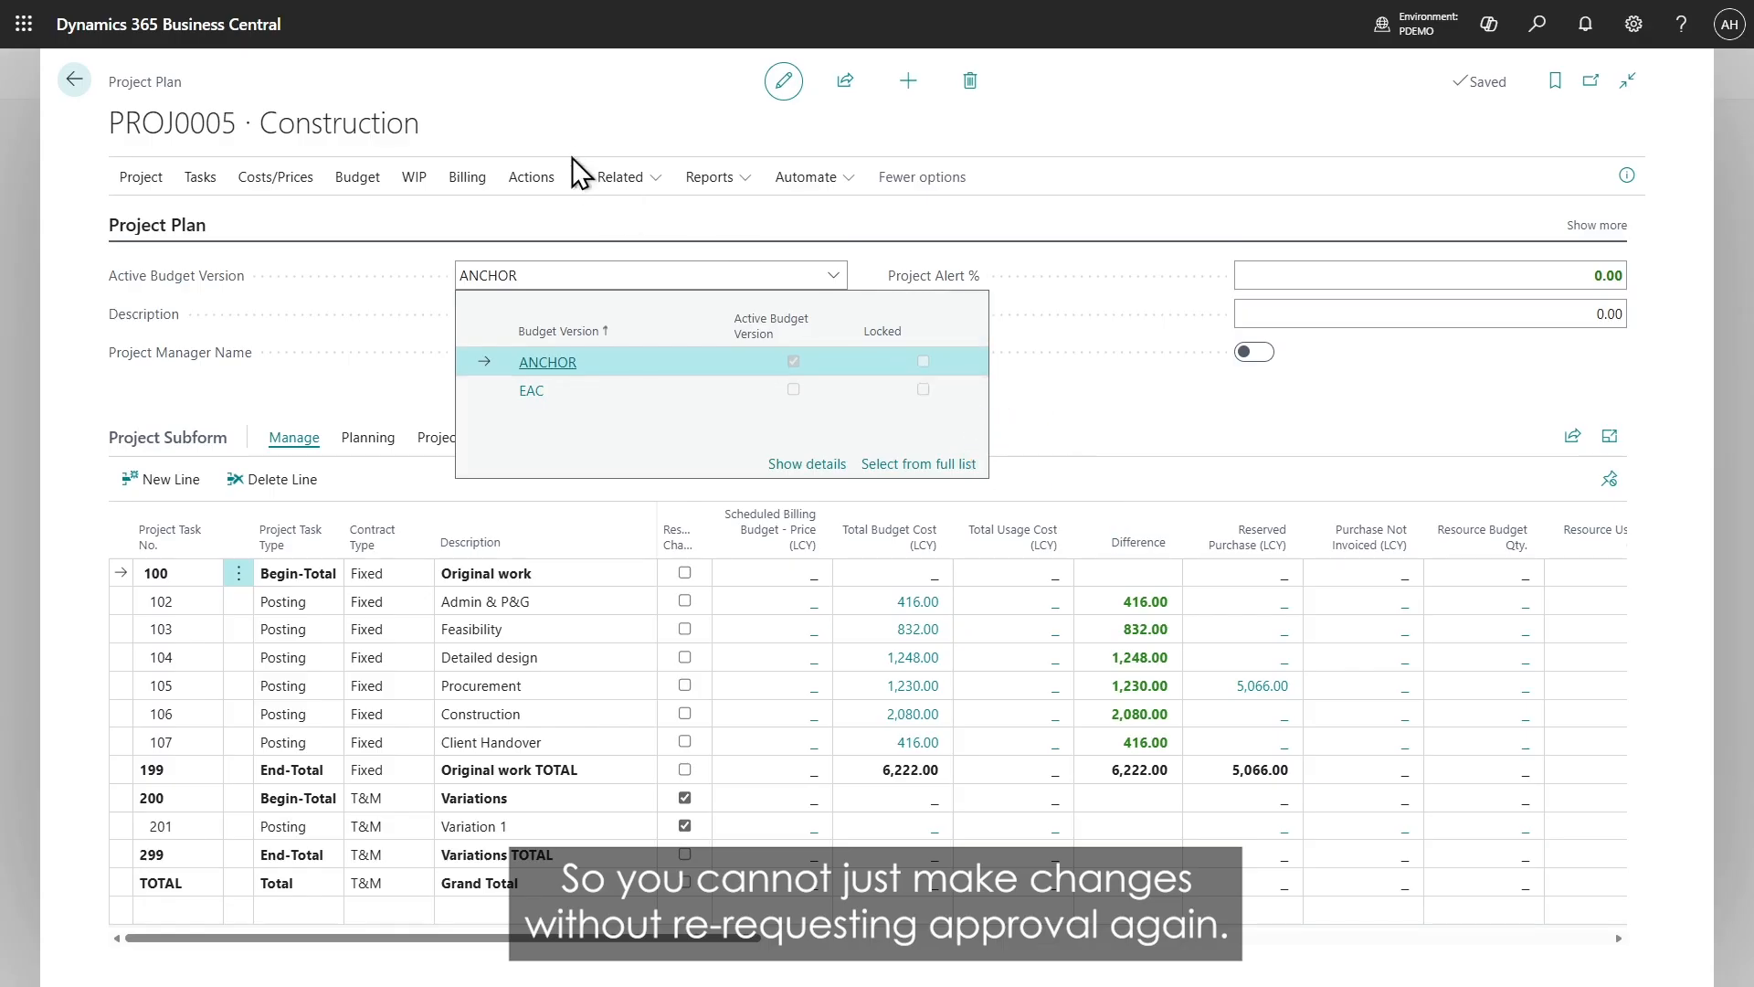
# Step: Open the subcontract vendor card of First Up Consultants and review the expiration payment control options on its insurance line
pyautogui.click(559, 112)
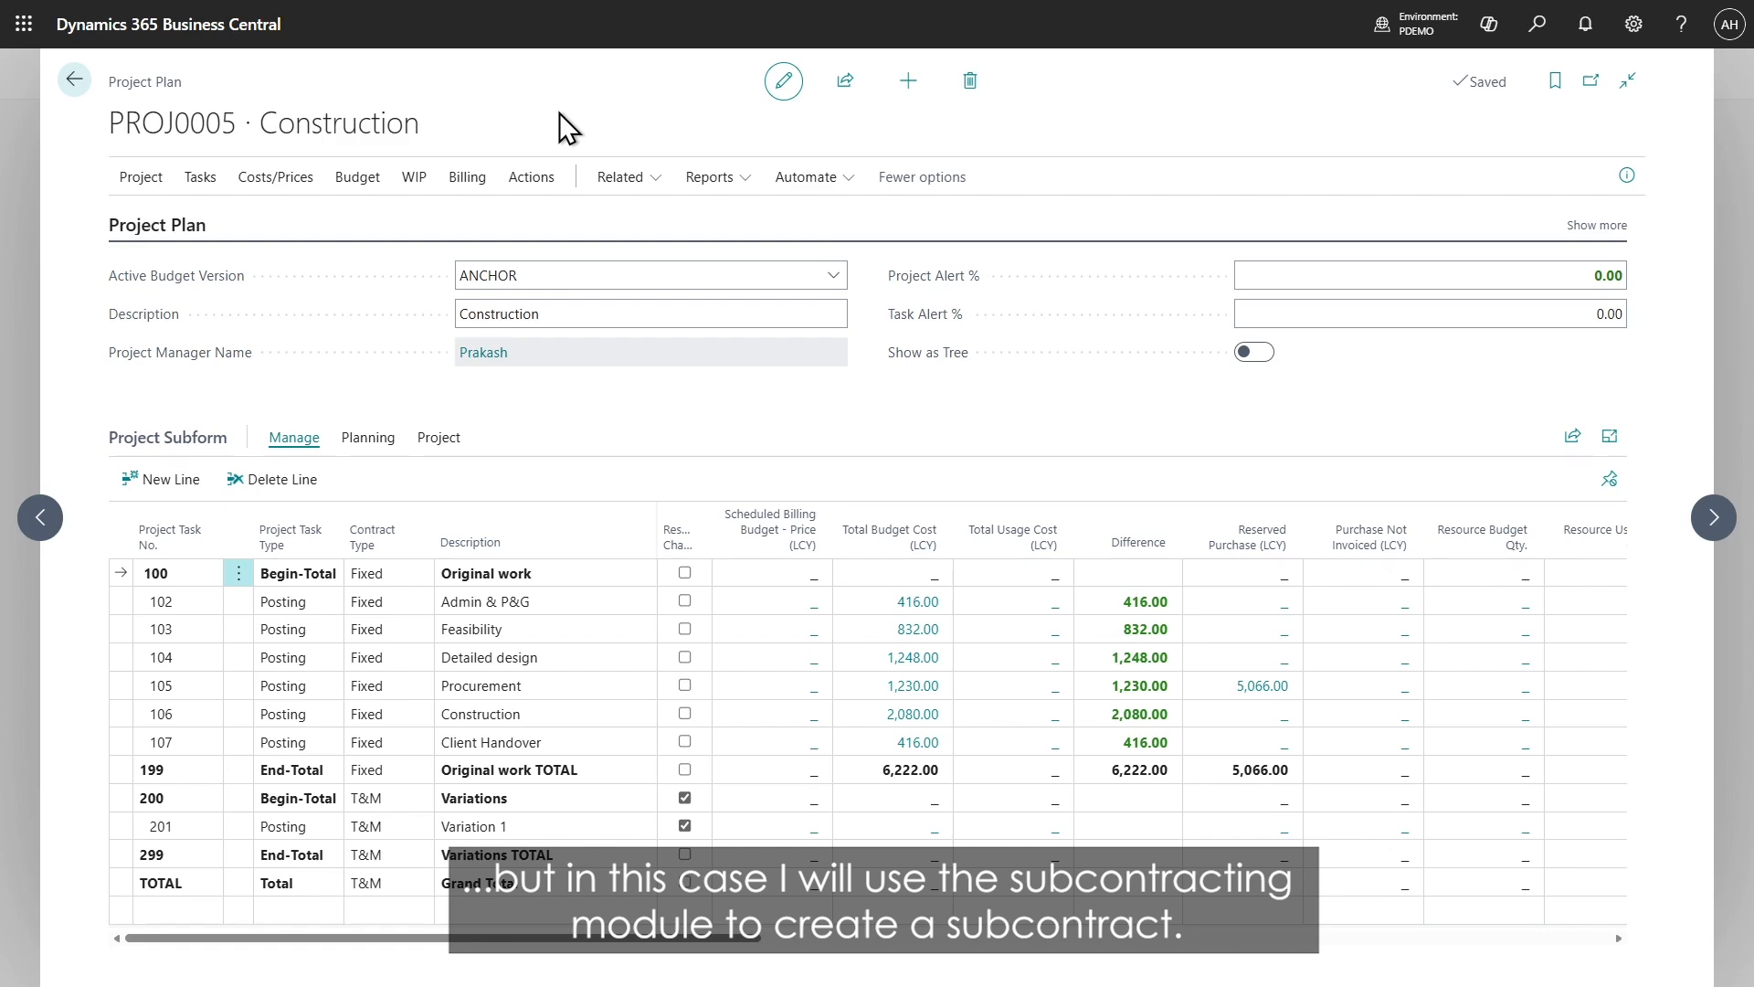
pyautogui.press('Escape')
pyautogui.click(346, 82)
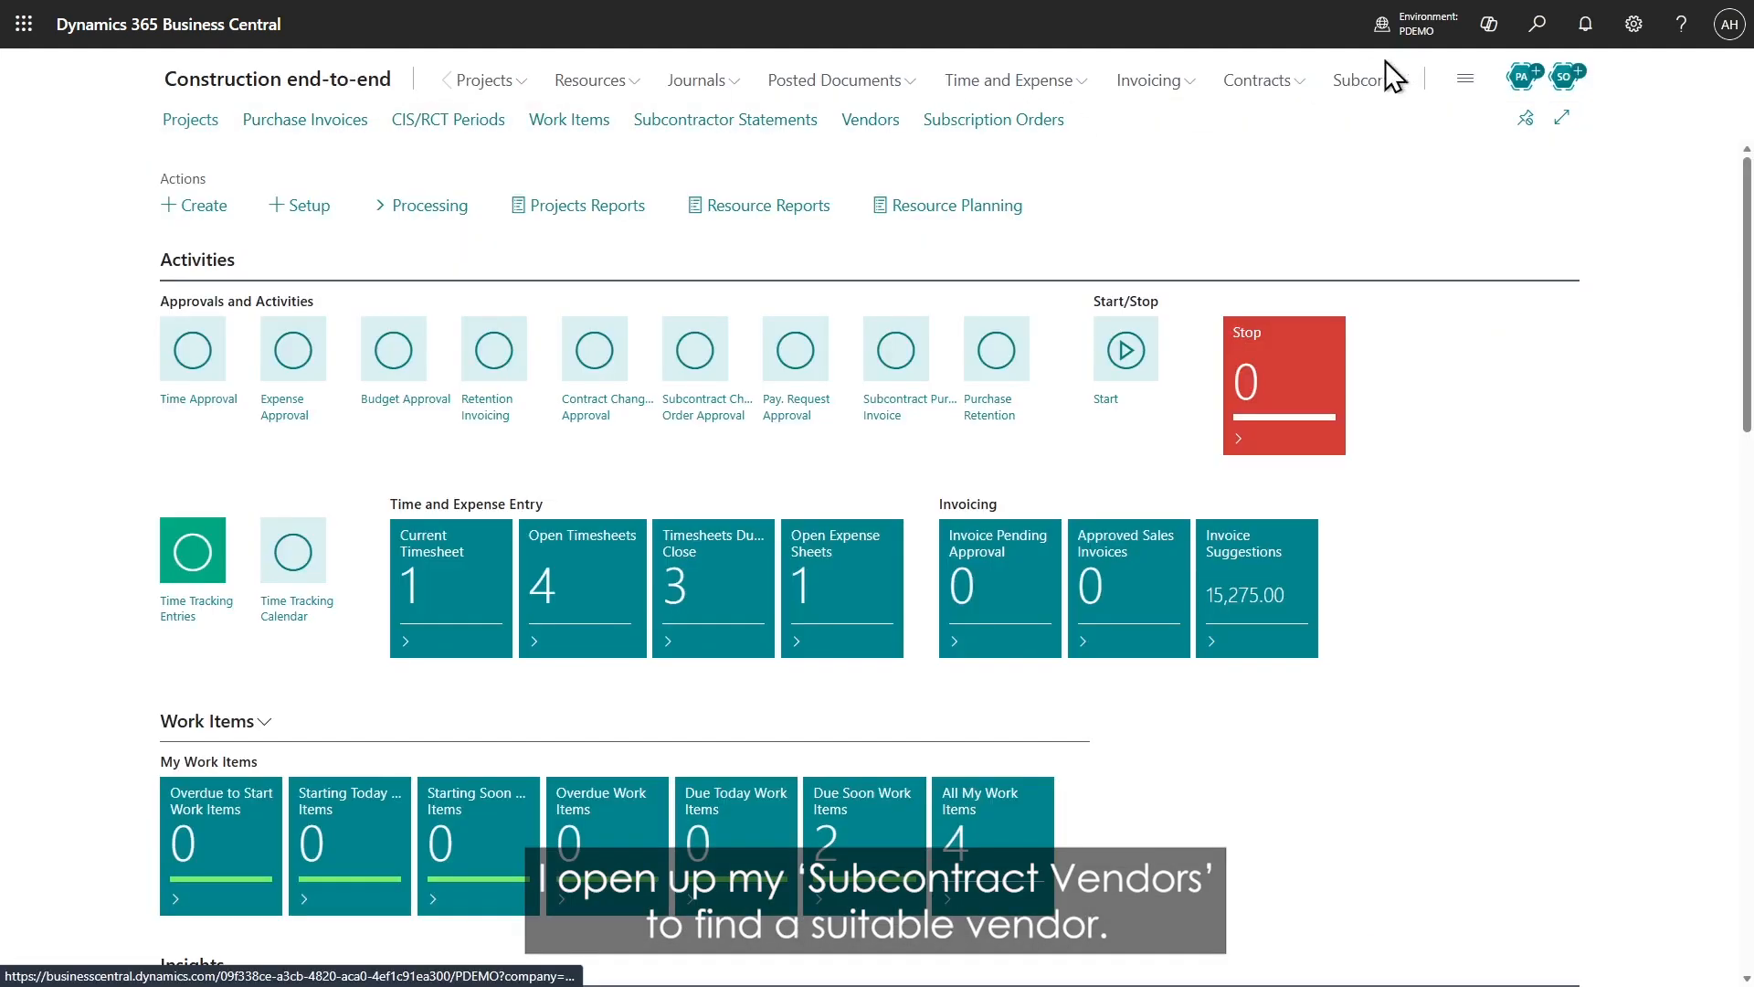
pyautogui.click(1370, 80)
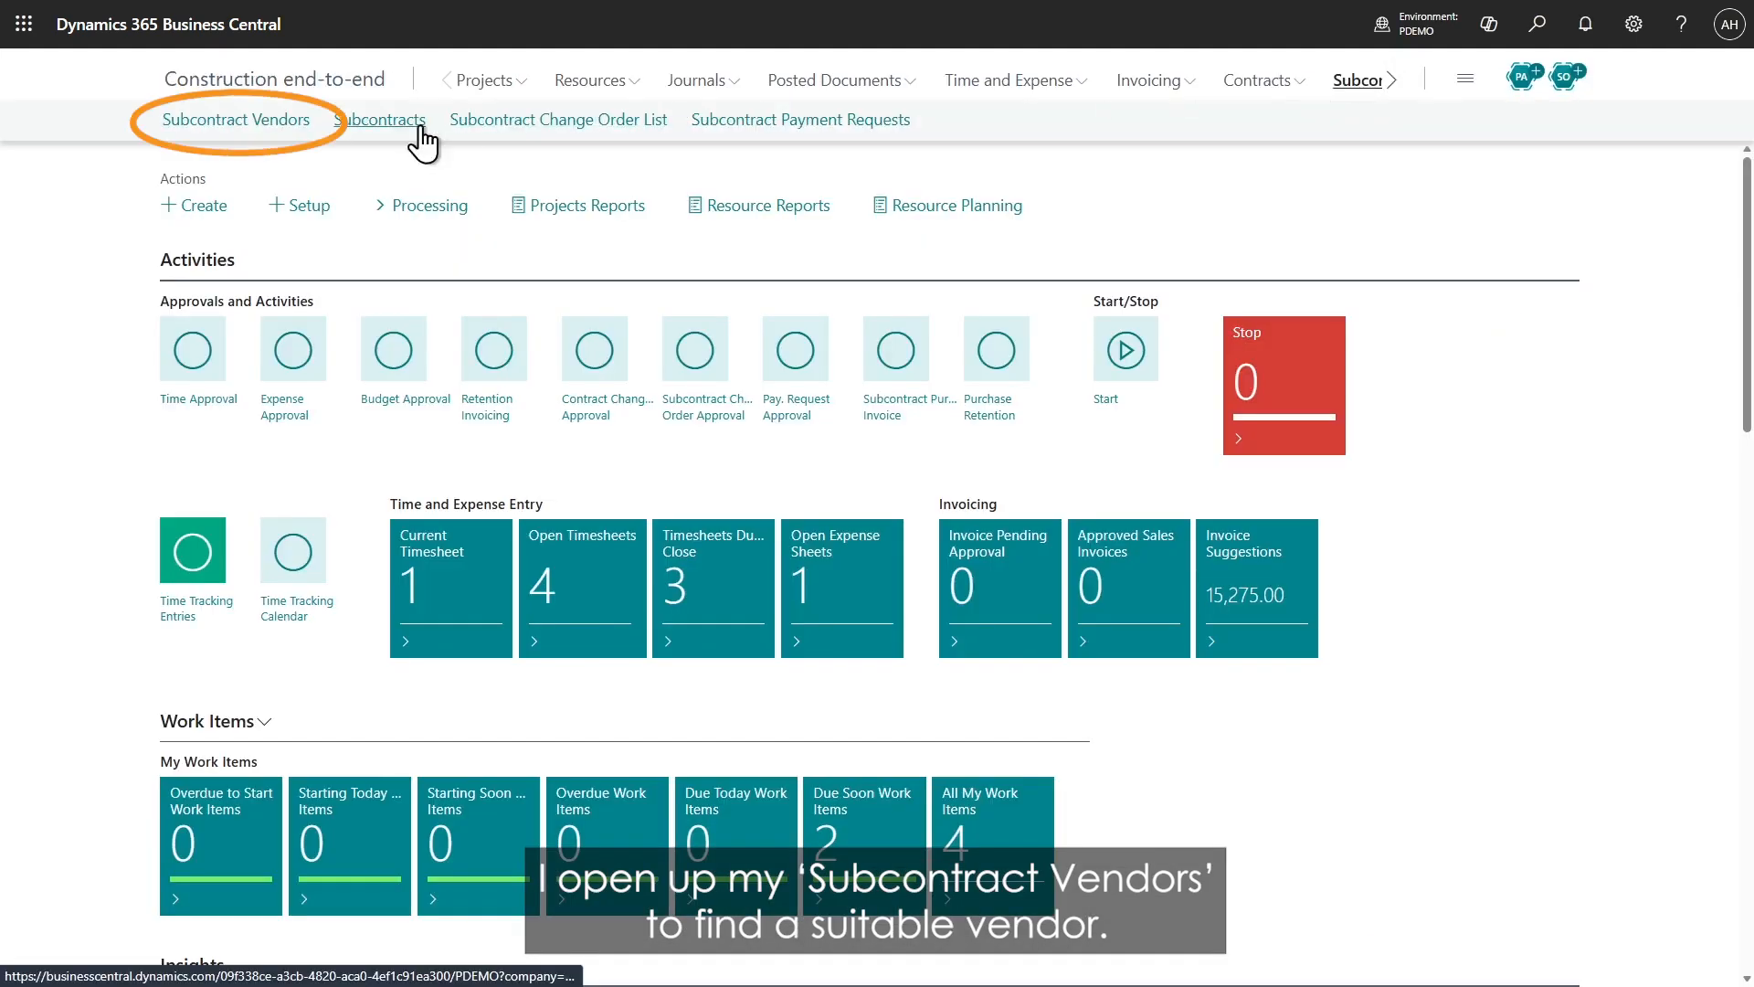
pyautogui.click(277, 122)
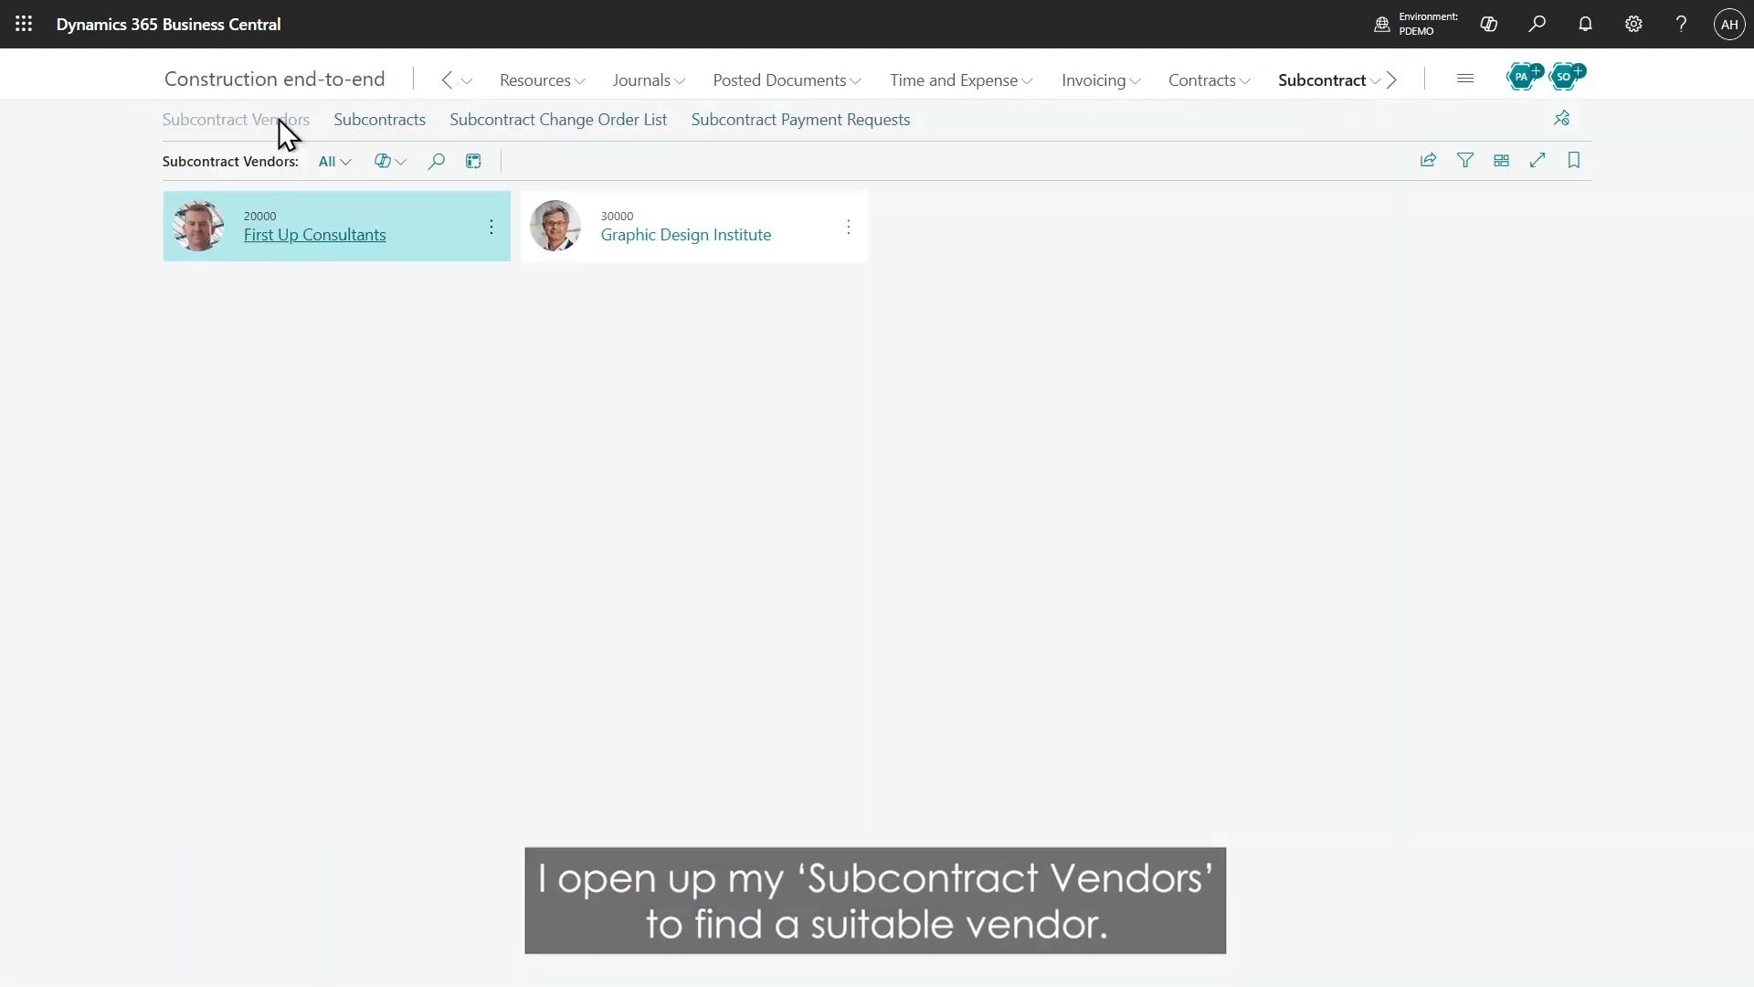
pyautogui.click(344, 236)
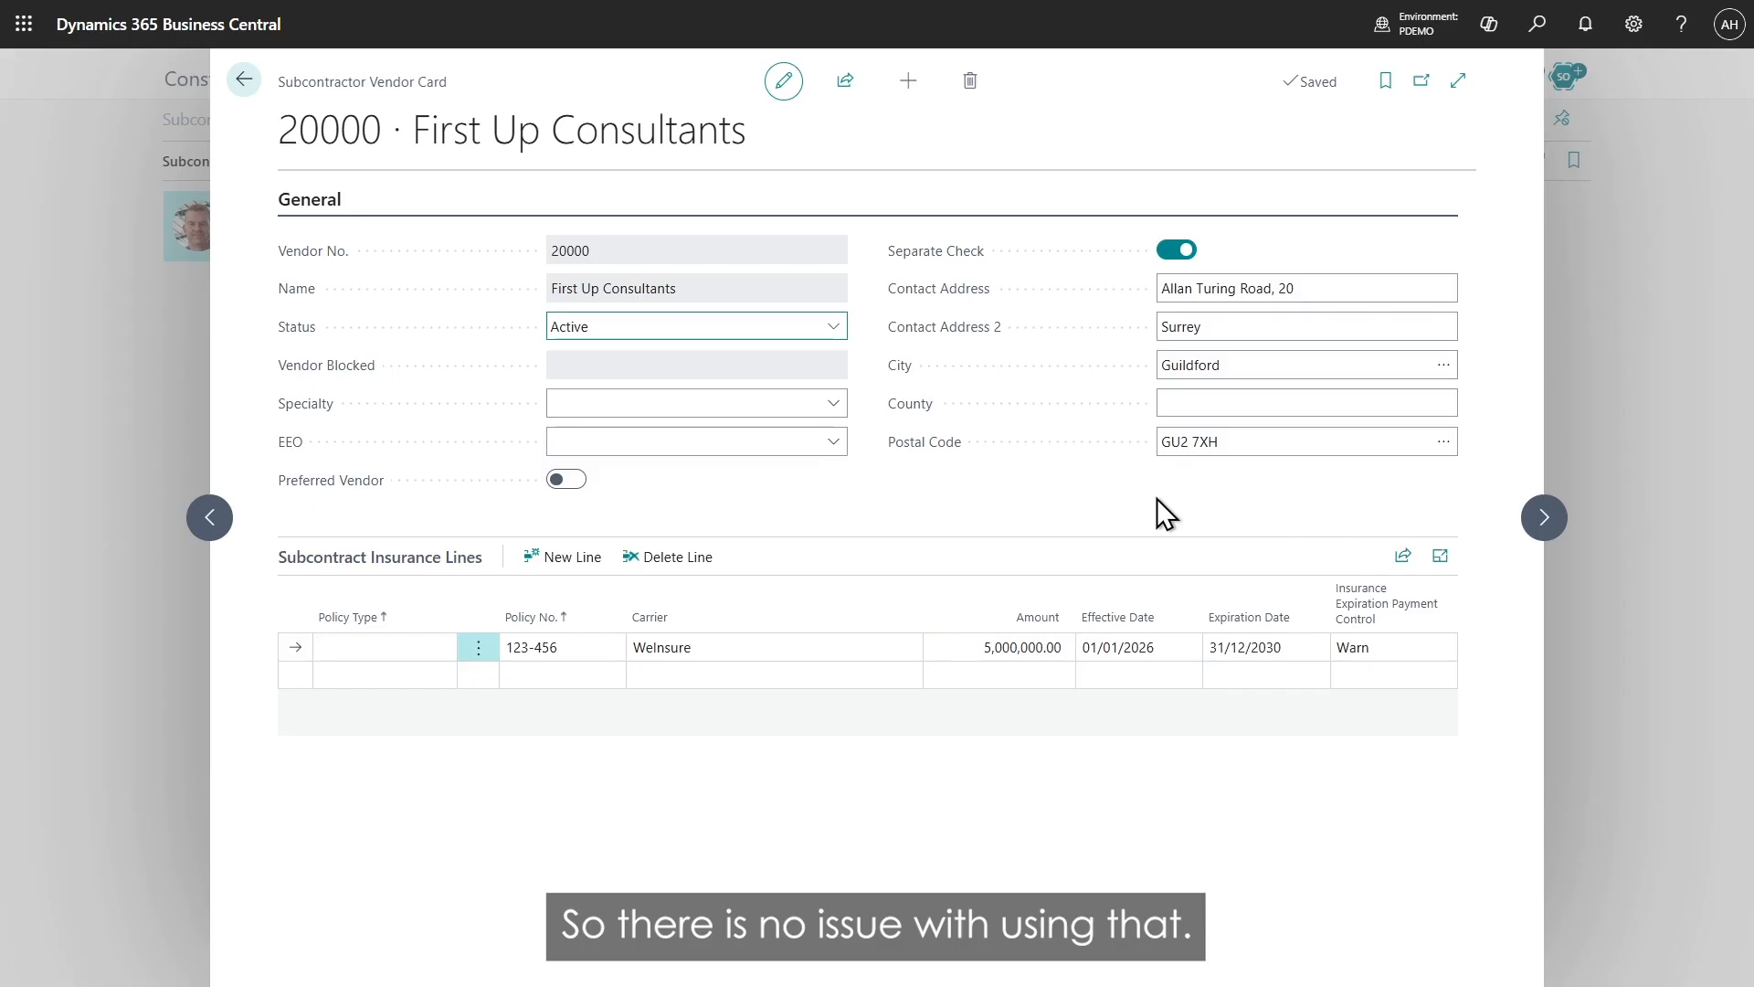
pyautogui.click(1390, 641)
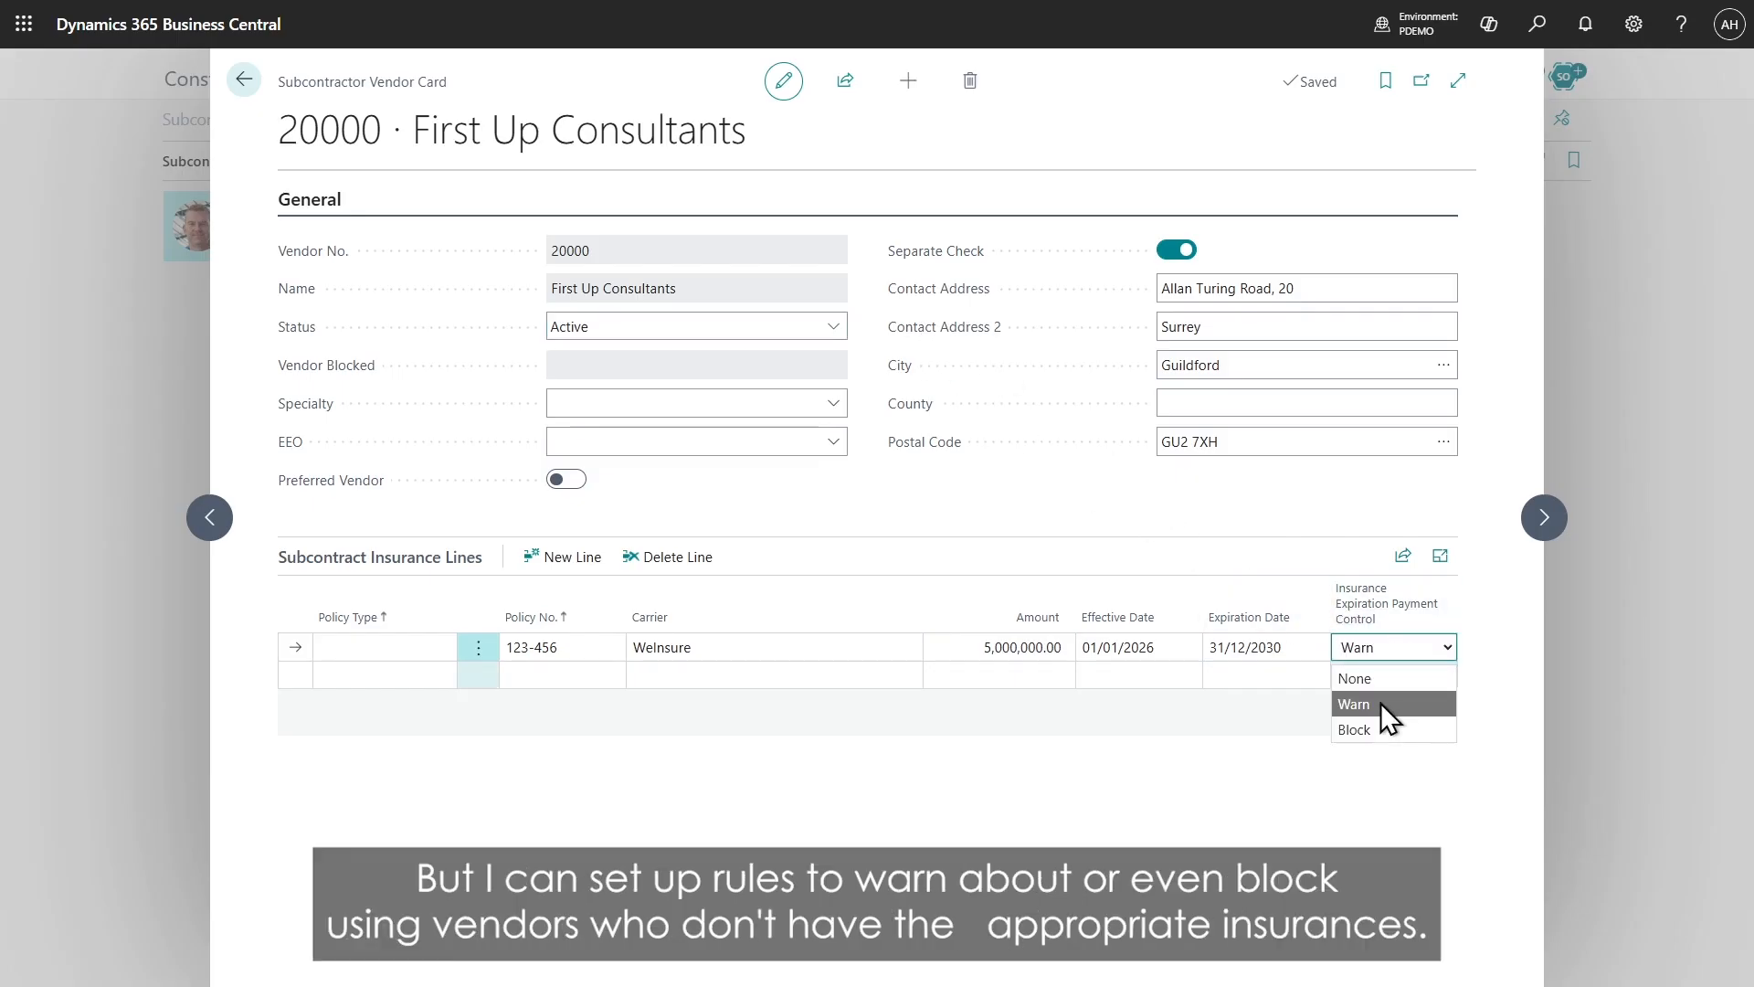
pyautogui.click(1270, 494)
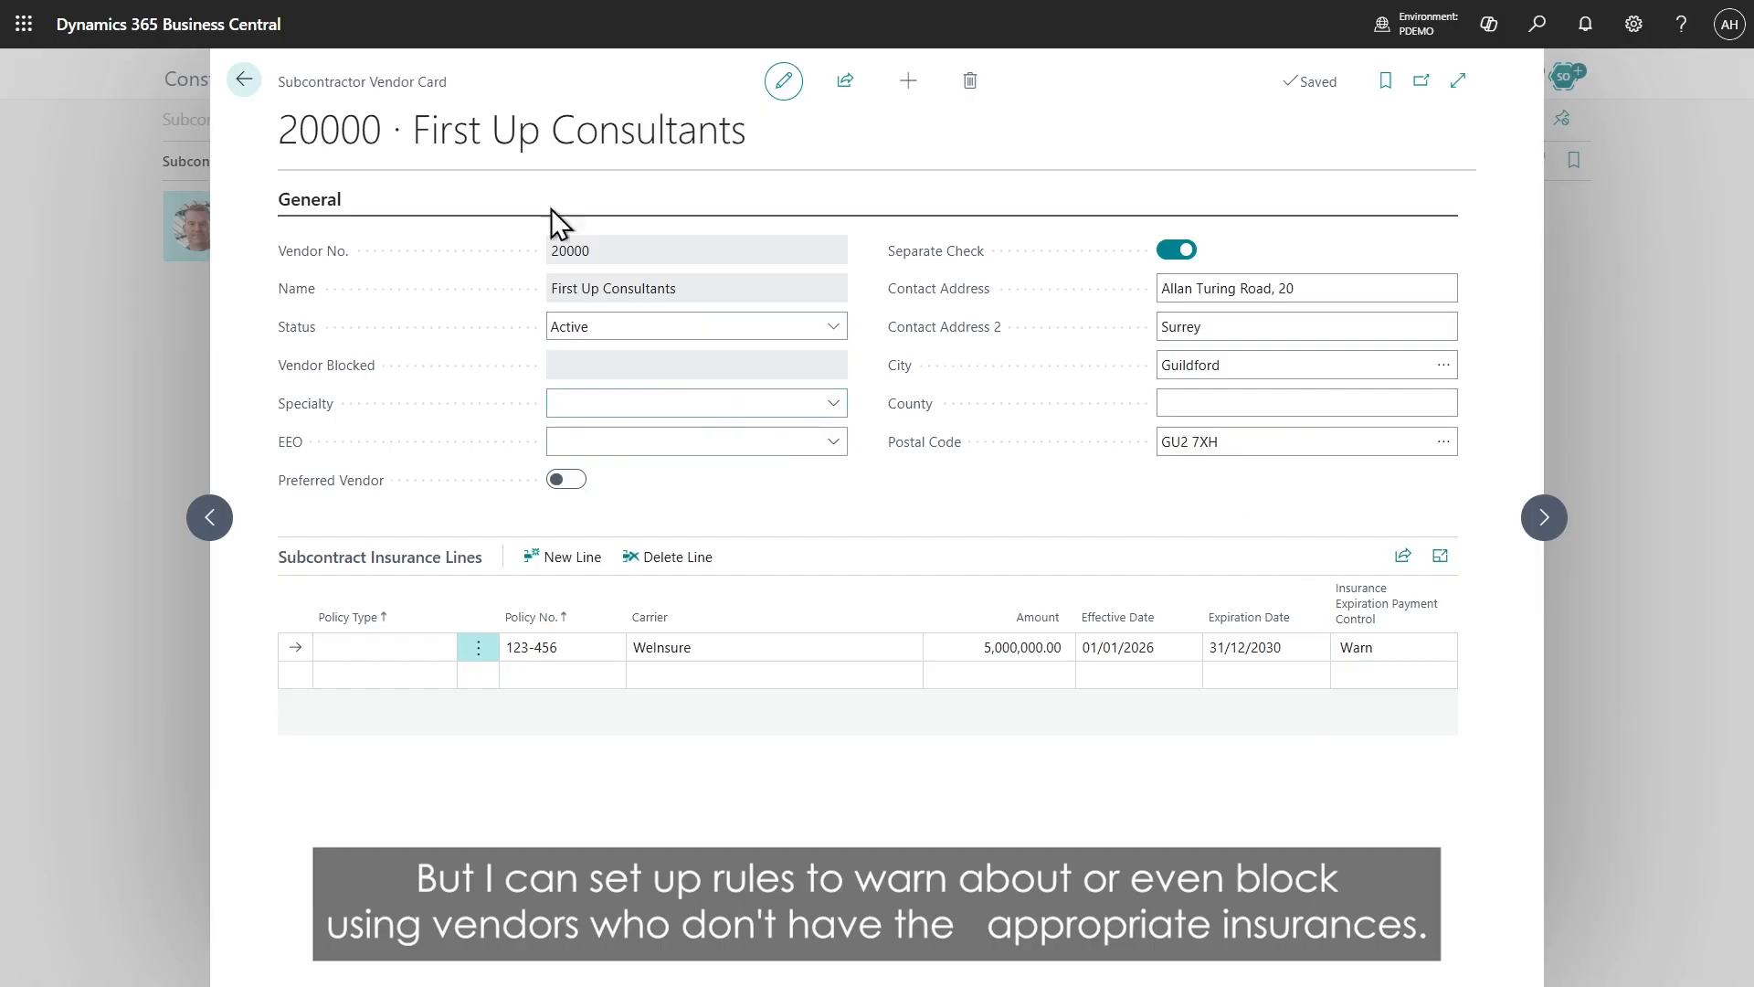
# Step: Create a new subcontract from the Subcontracts list and assign it to project PROJ0005
pyautogui.click(245, 81)
pyautogui.click(331, 123)
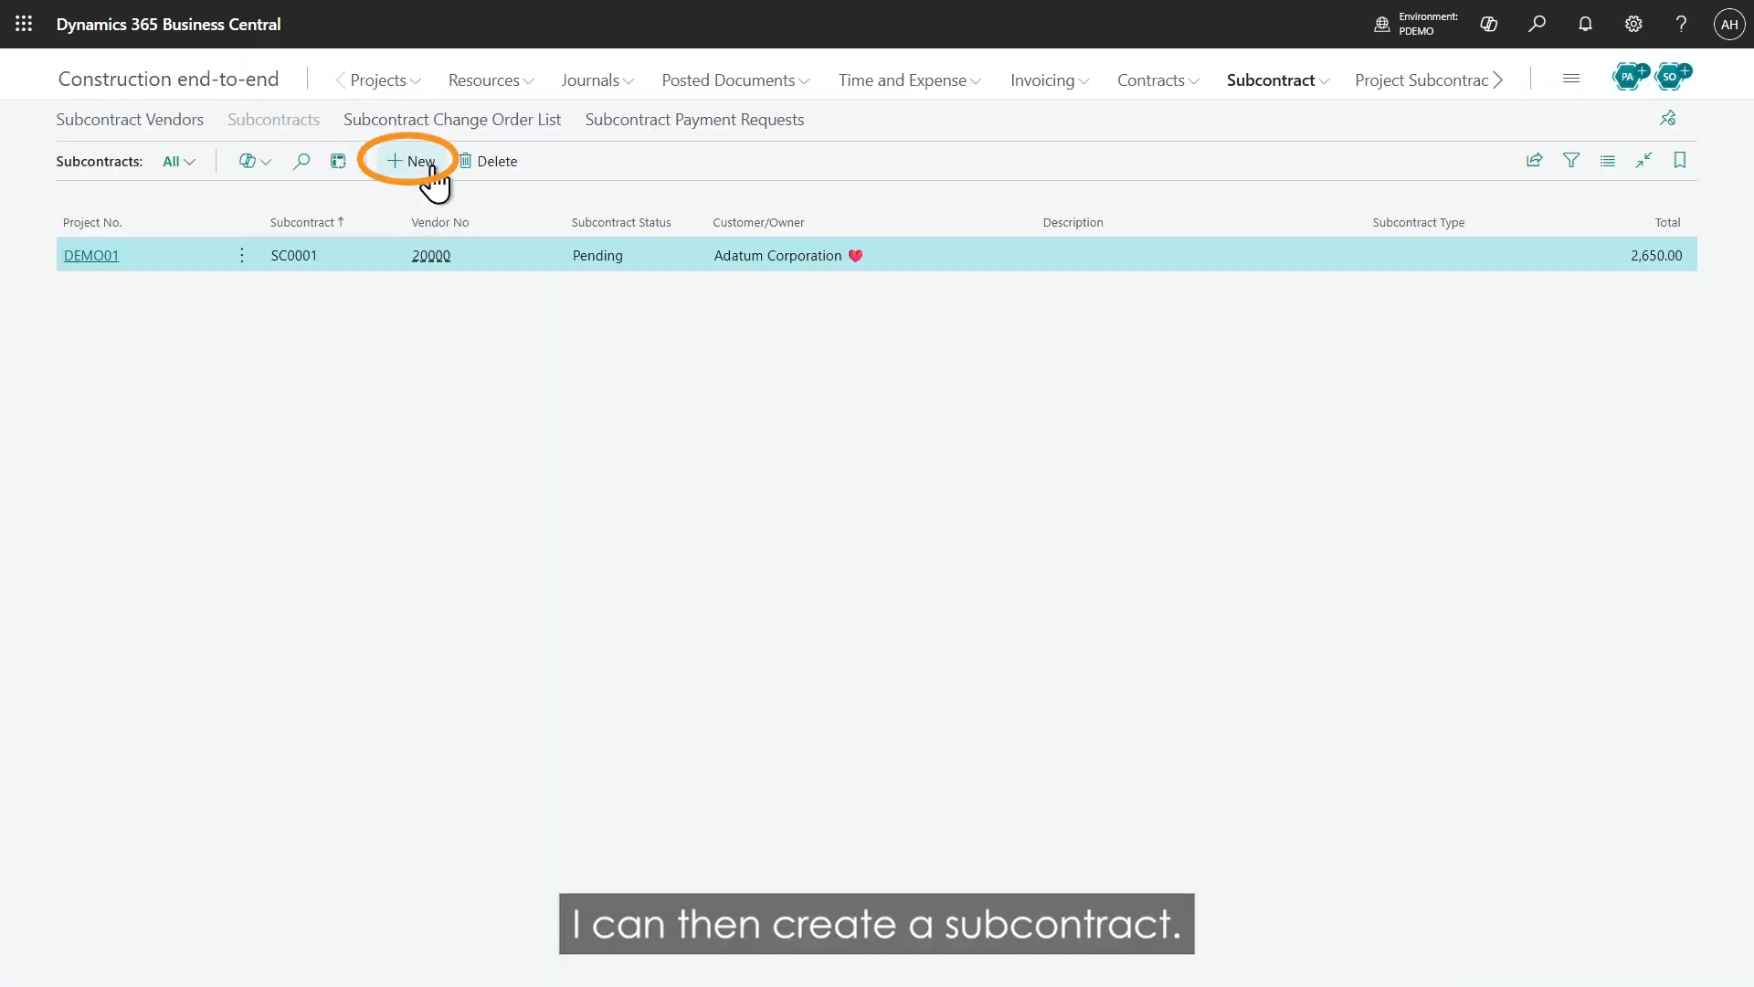
pyautogui.click(422, 162)
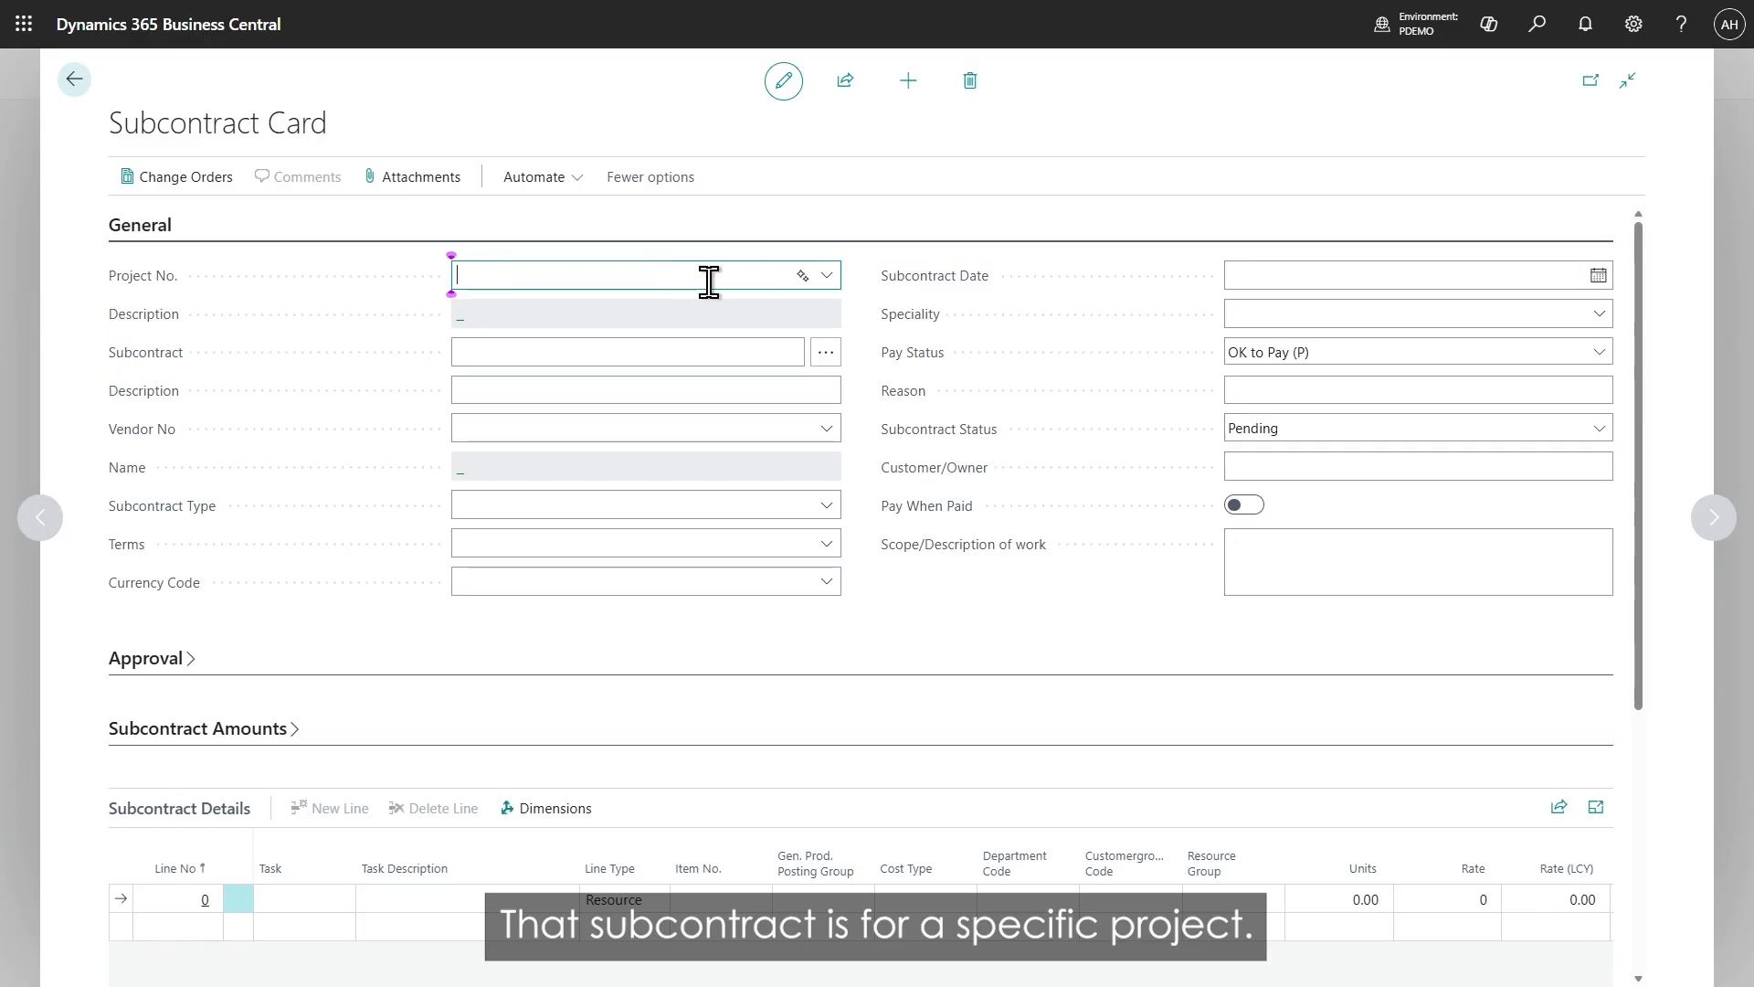
pyautogui.click(832, 277)
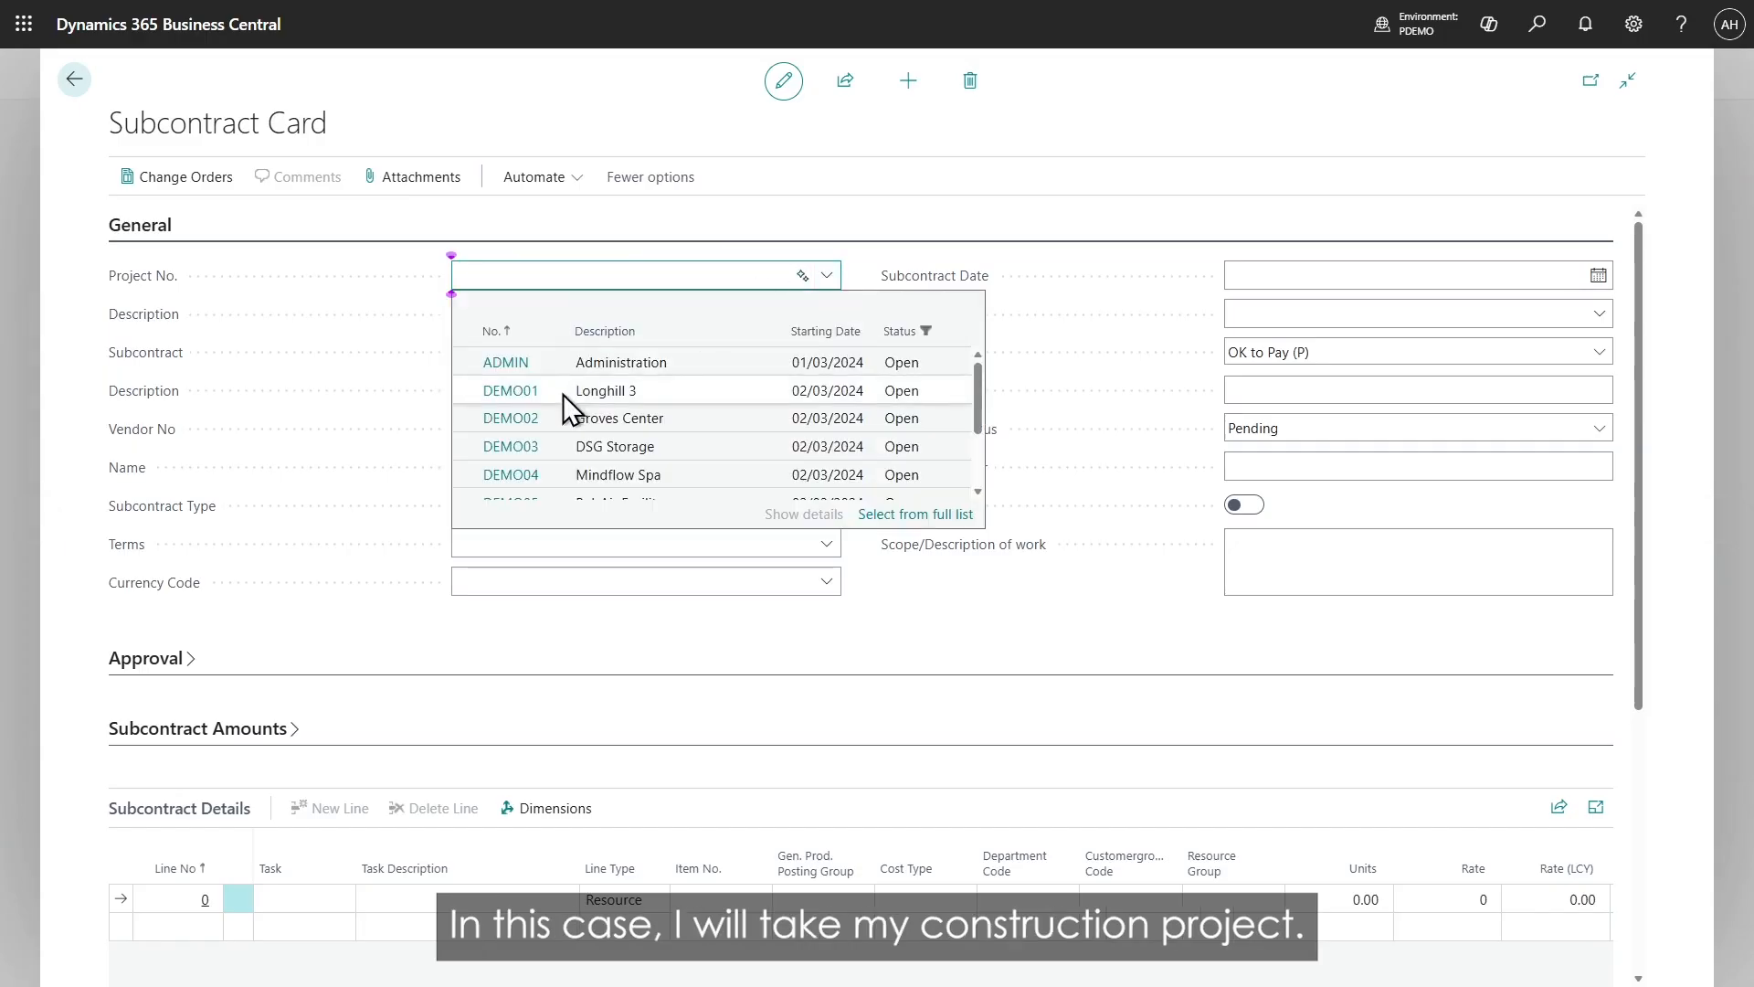
pyautogui.scroll(-2, 557, 407)
pyautogui.click(501, 481)
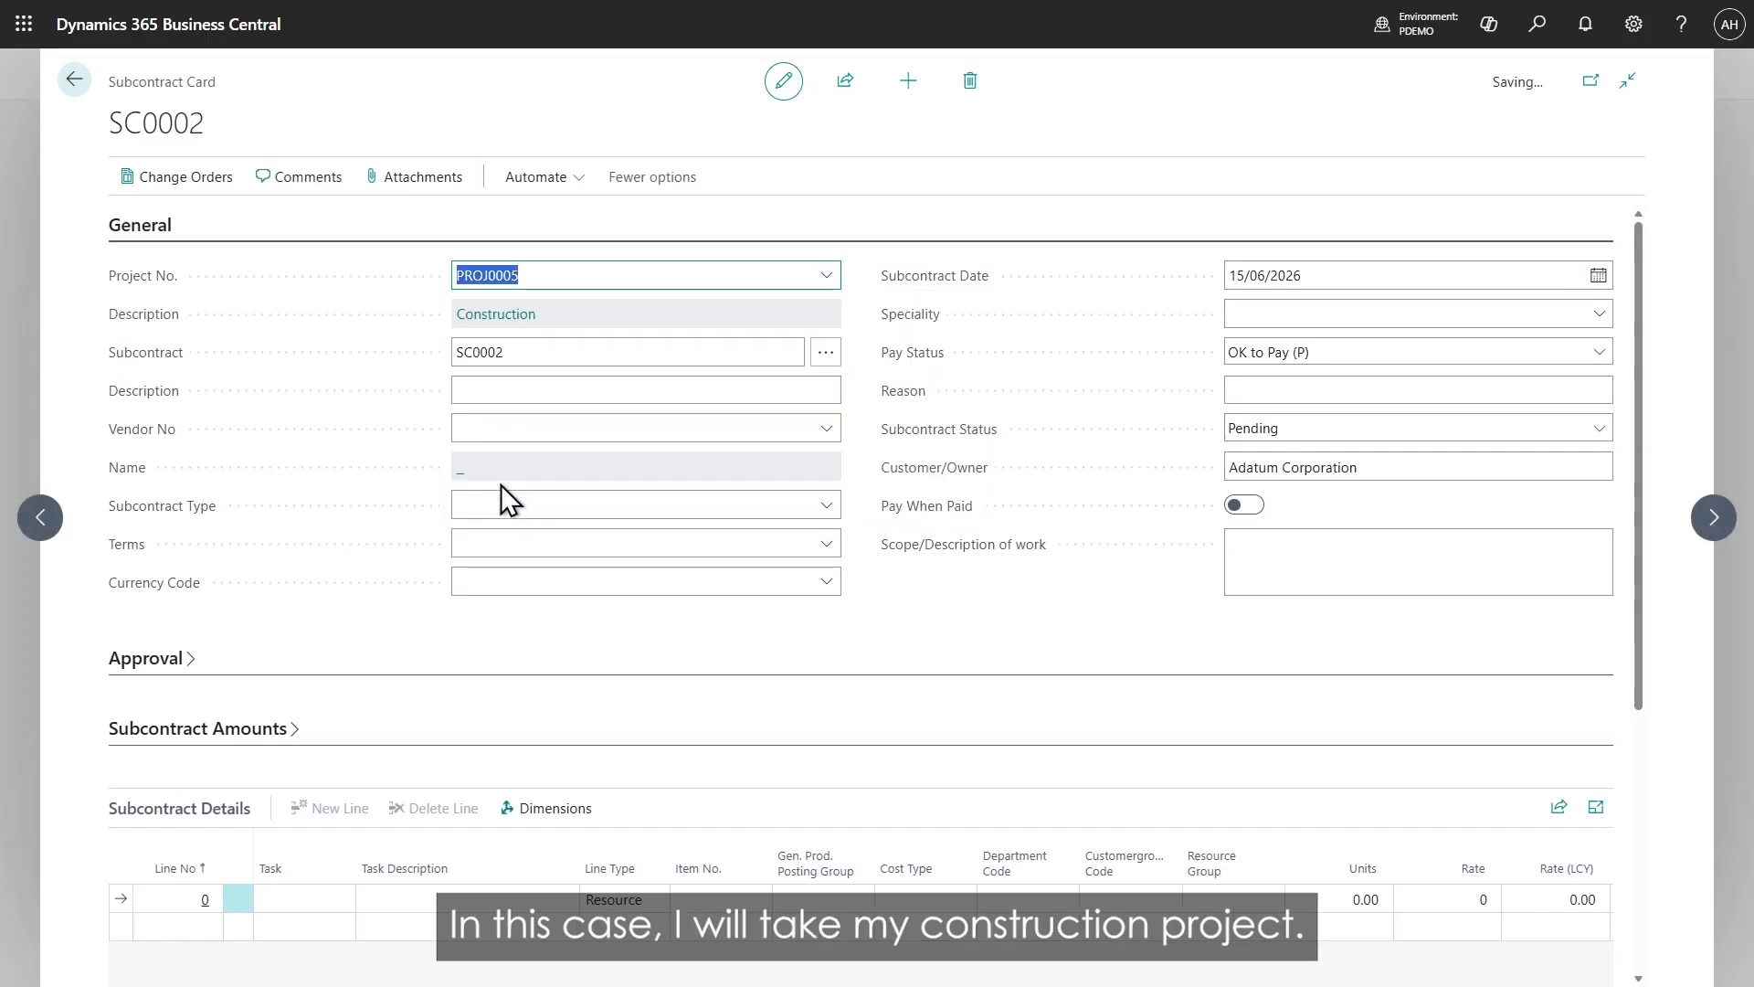
# Step: Describe the subcontract as "Some work" and set its vendor to 20000, First Up Consultants
pyautogui.click(570, 384)
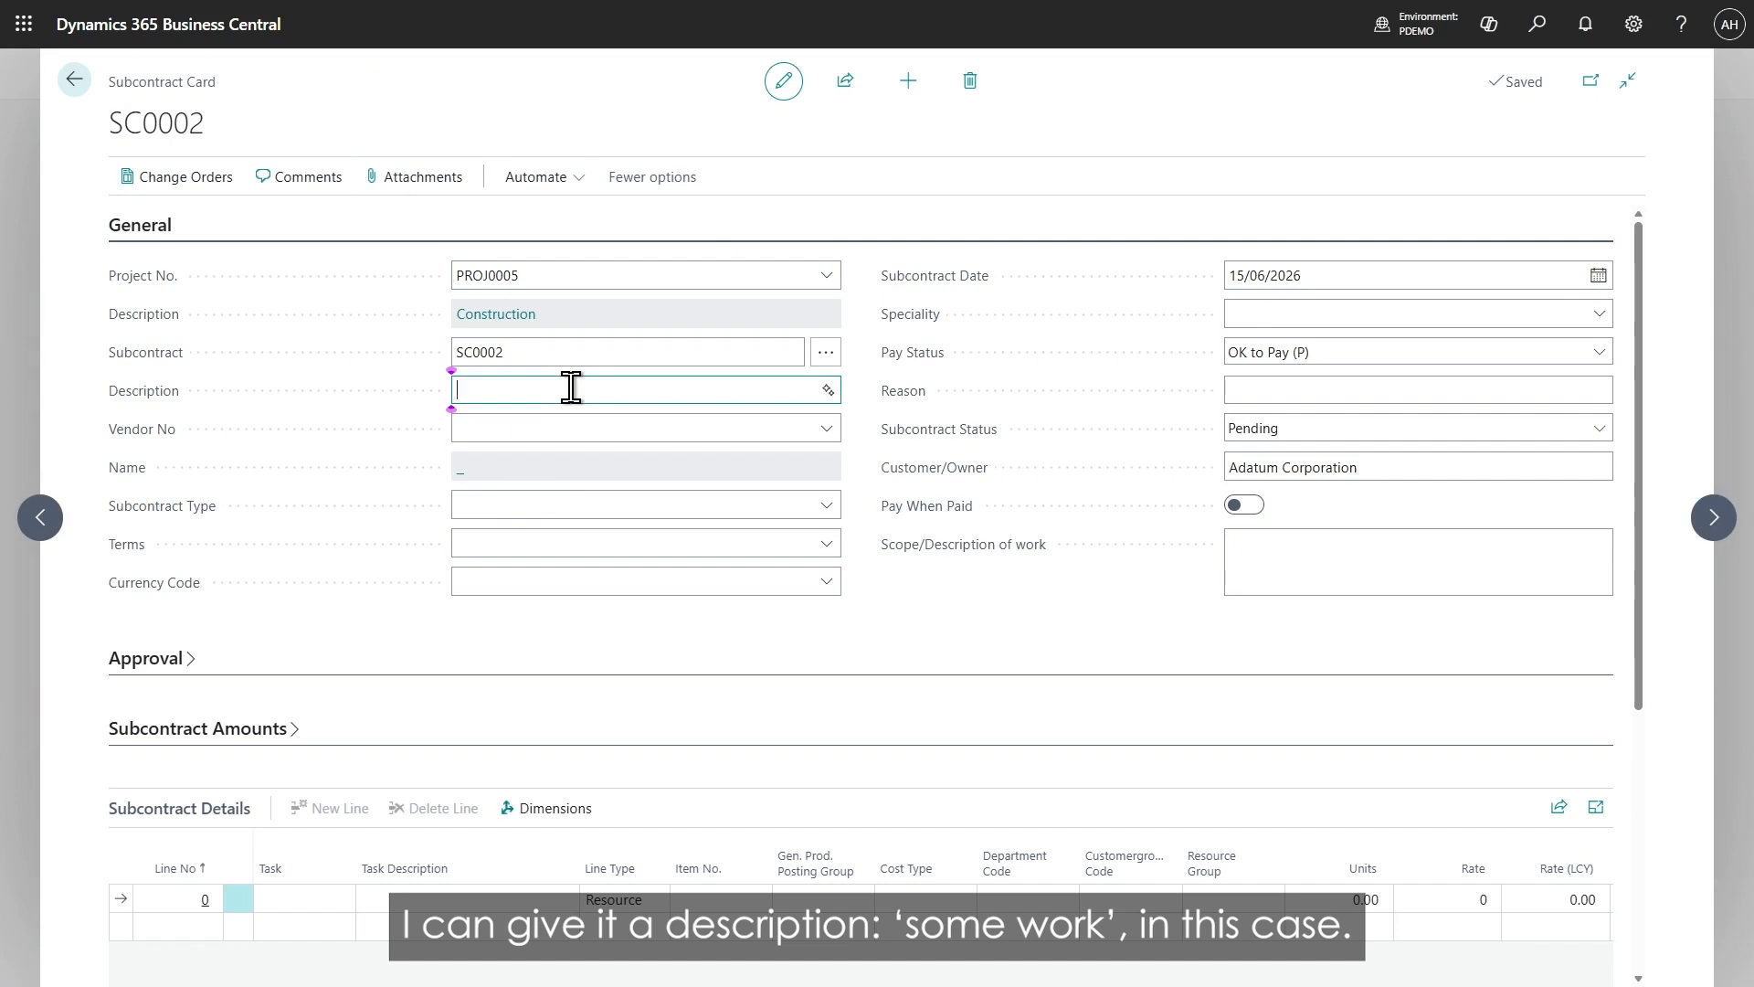
pyautogui.write('Some work')
pyautogui.press('Tab')
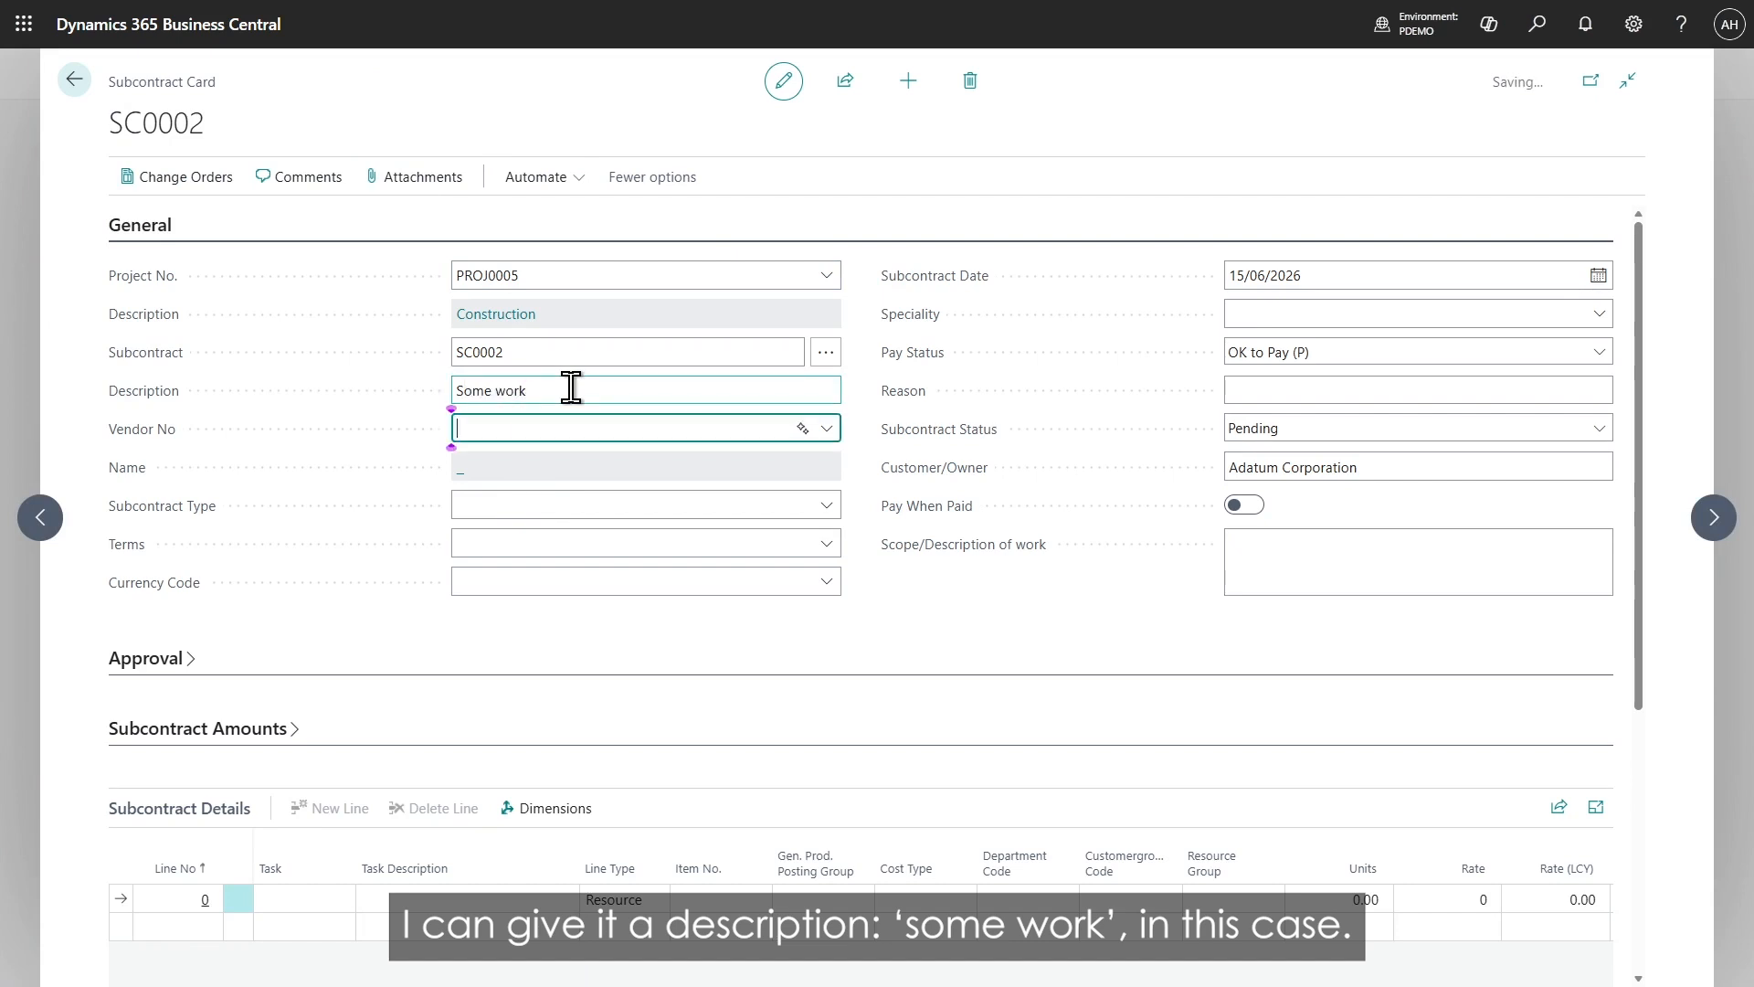
pyautogui.click(827, 429)
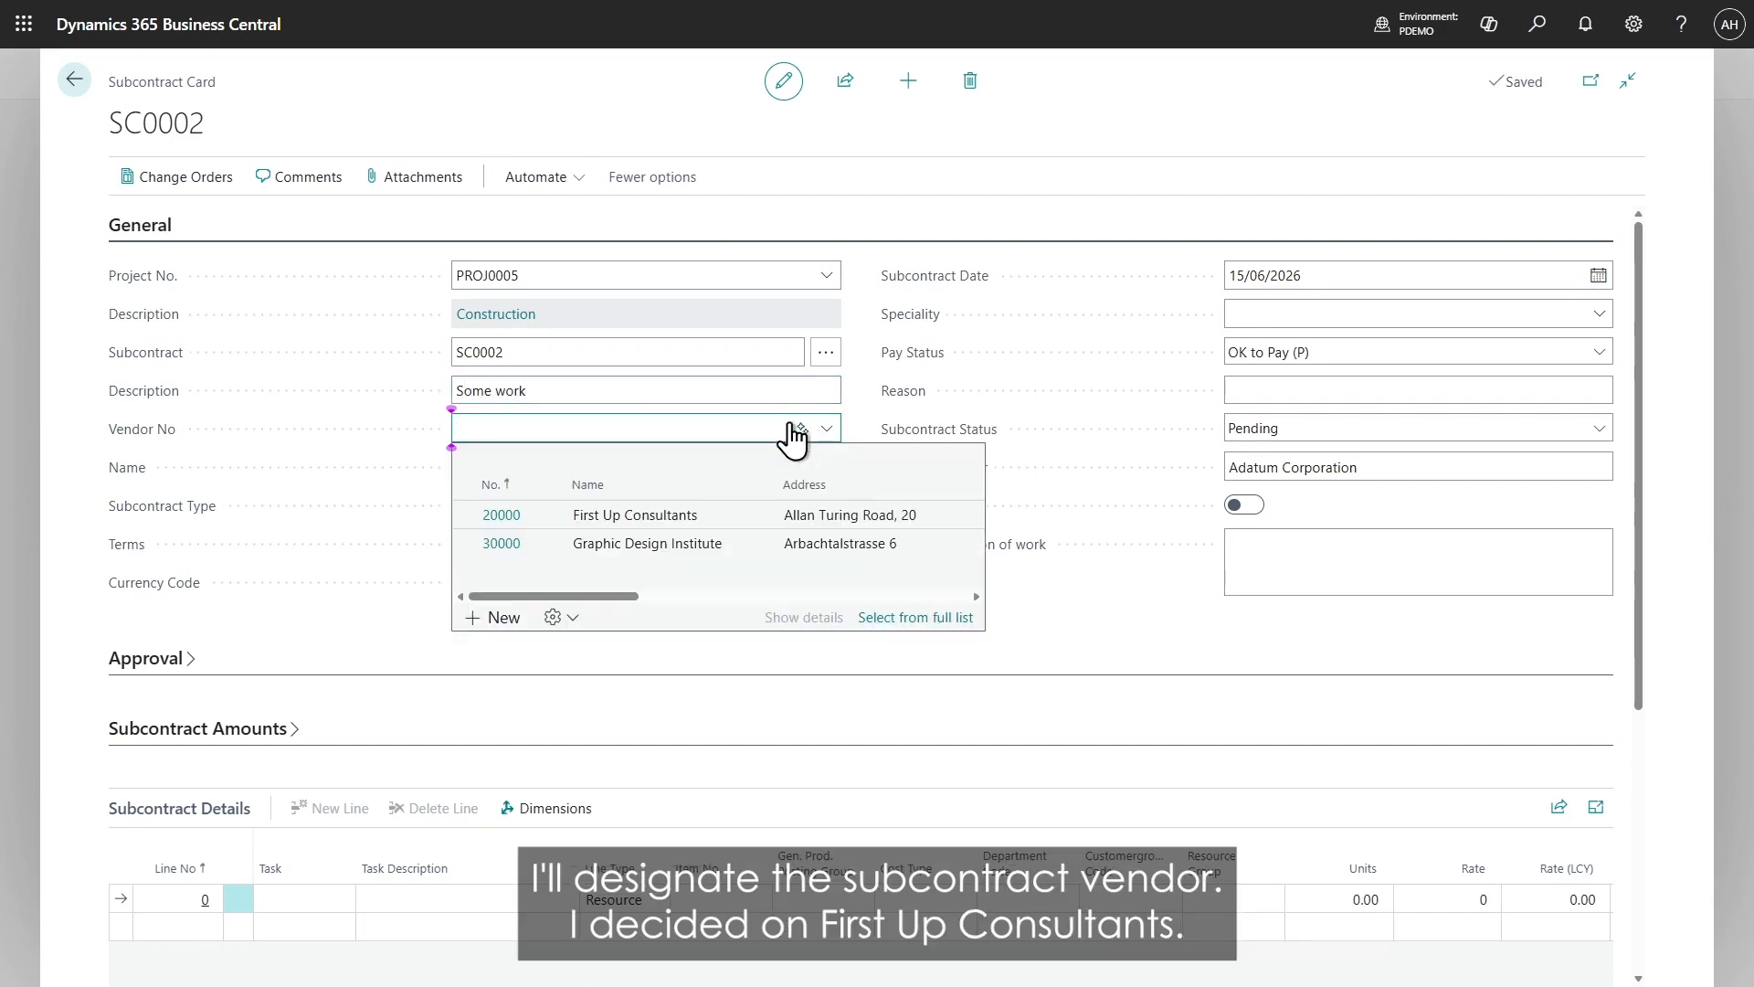
pyautogui.click(501, 516)
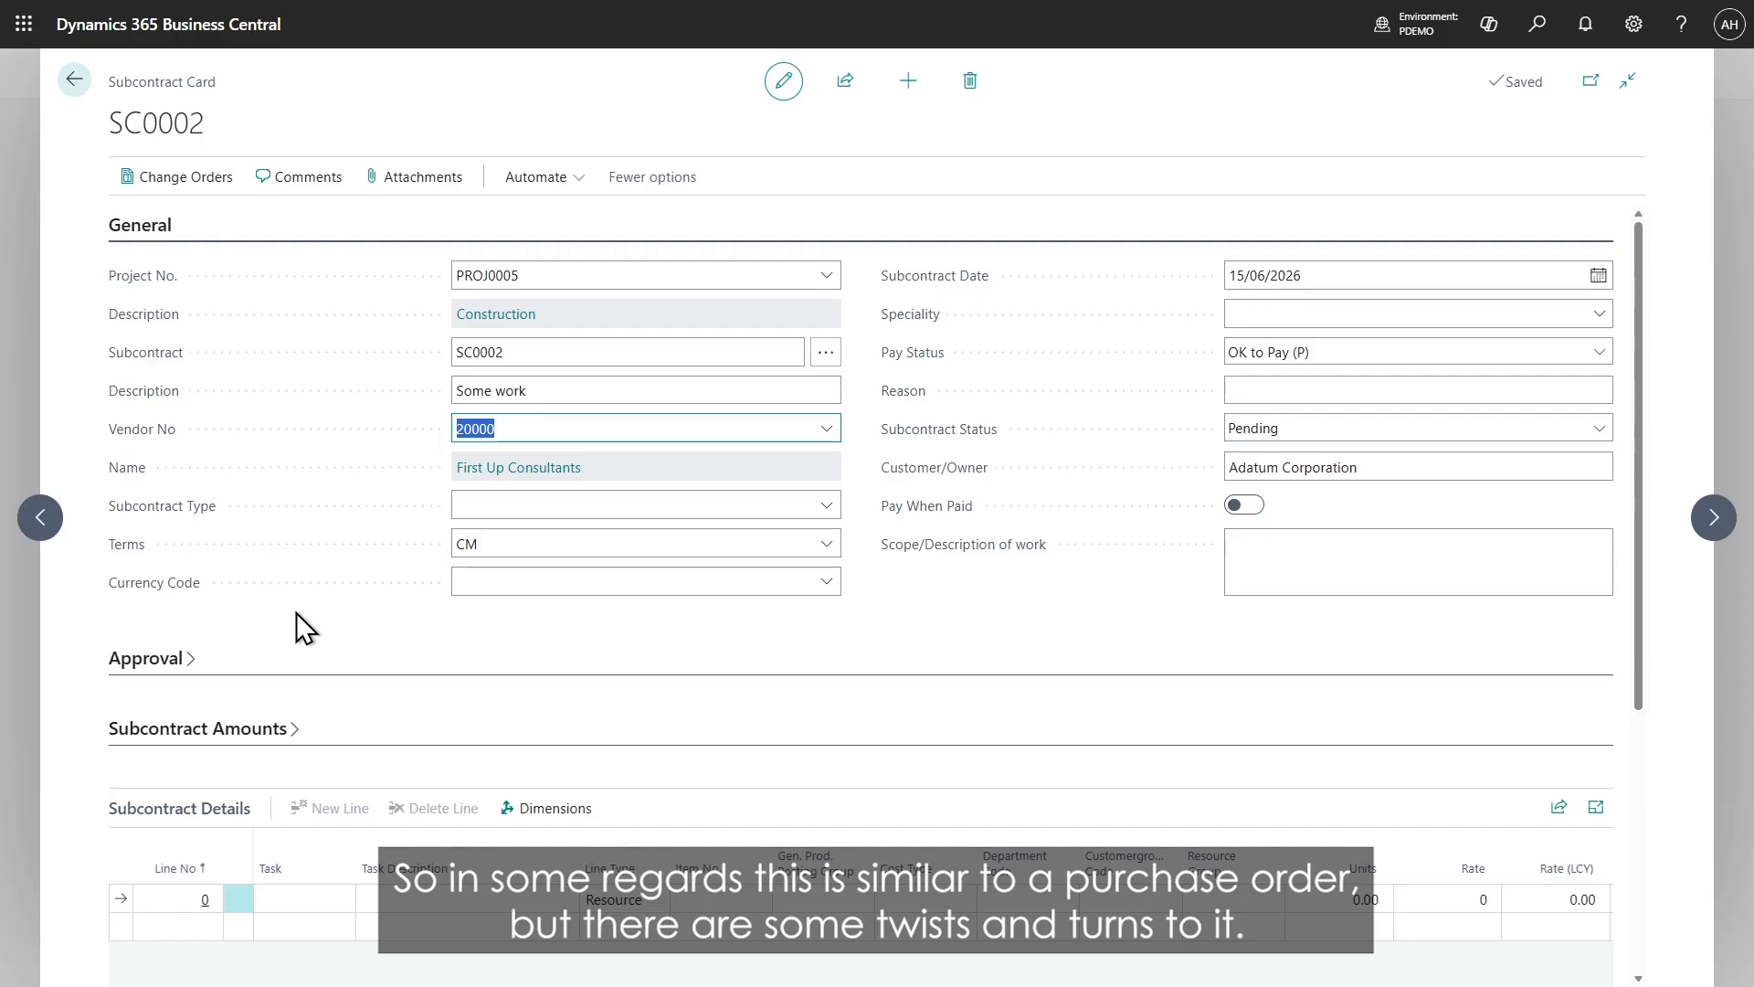
# Step: Add a subcontract detail line for task 106 Construction with product posting group SERVICES and cost type LABOUR
pyautogui.scroll(-4, 298, 613)
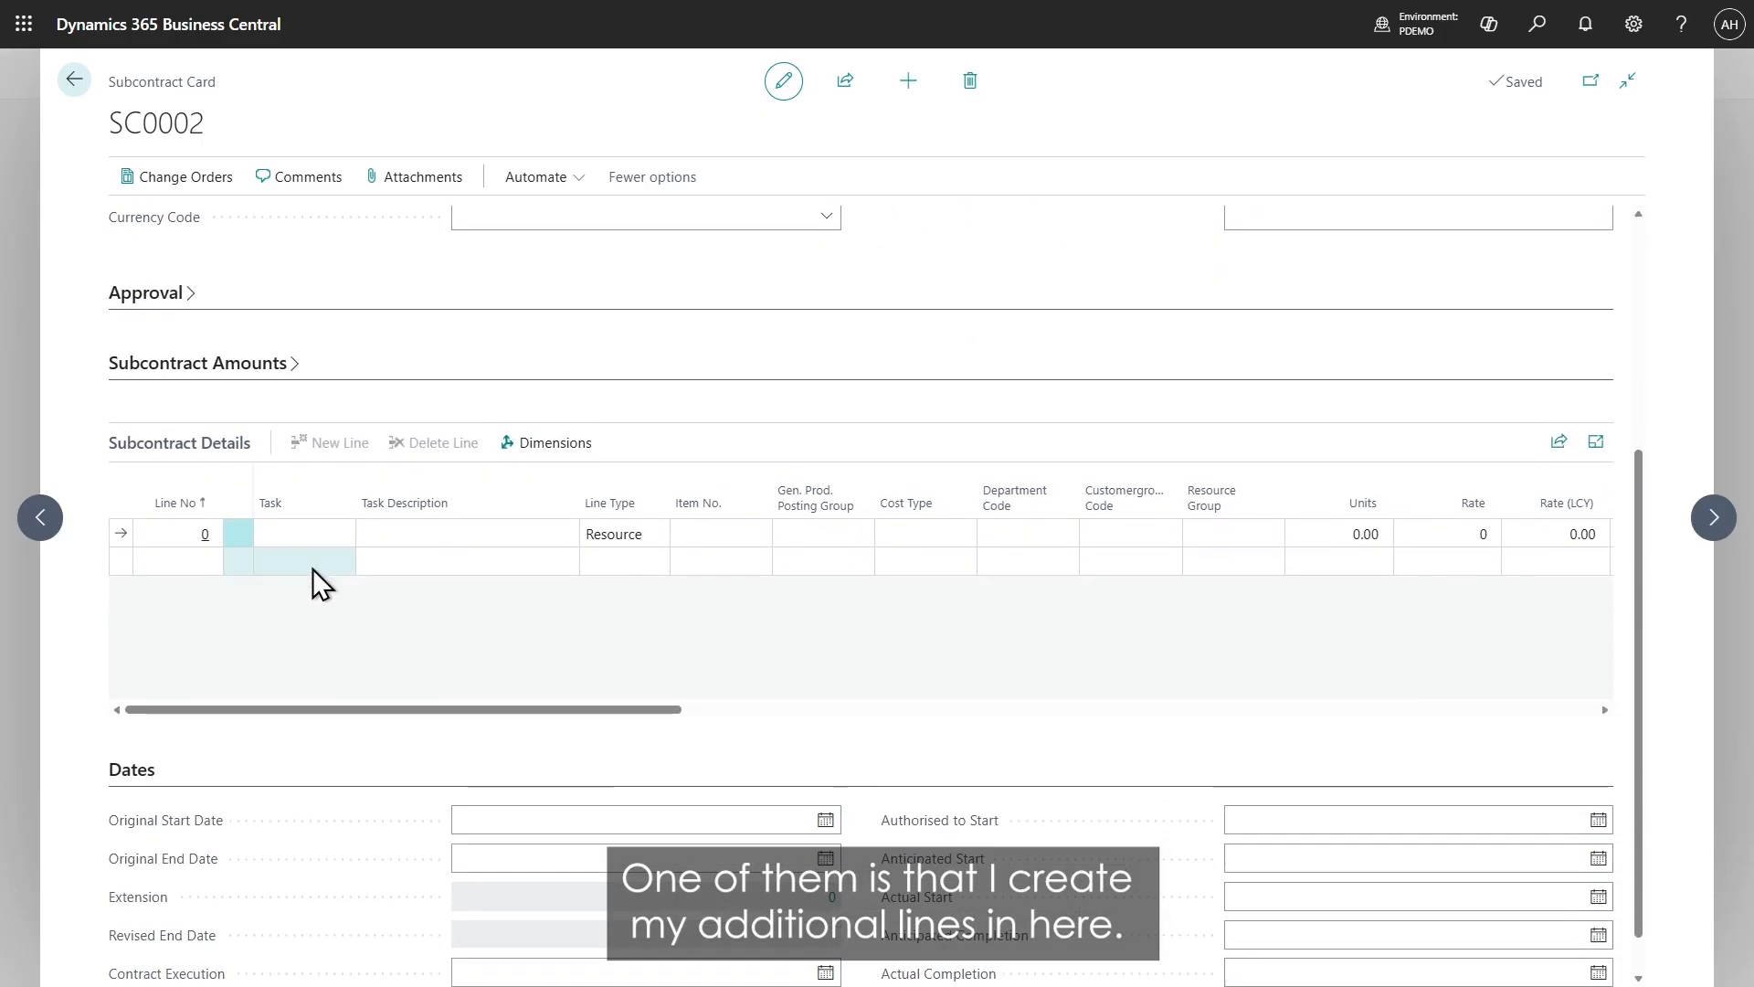
pyautogui.click(285, 532)
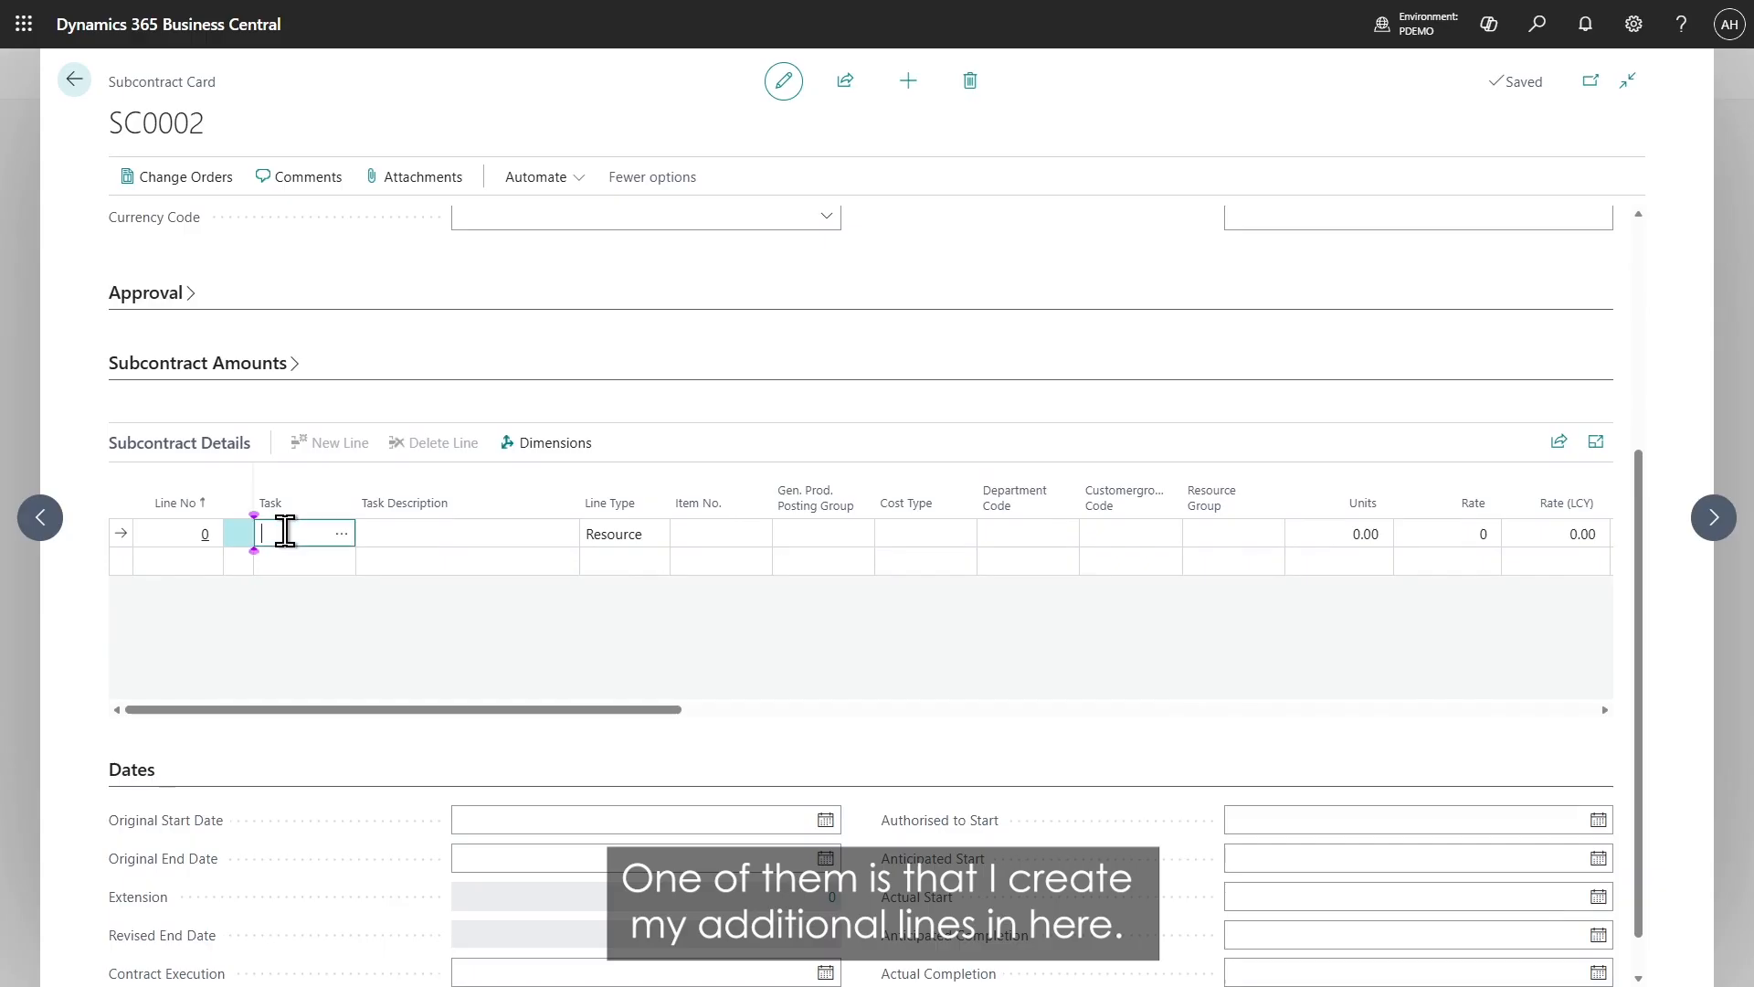
pyautogui.click(342, 532)
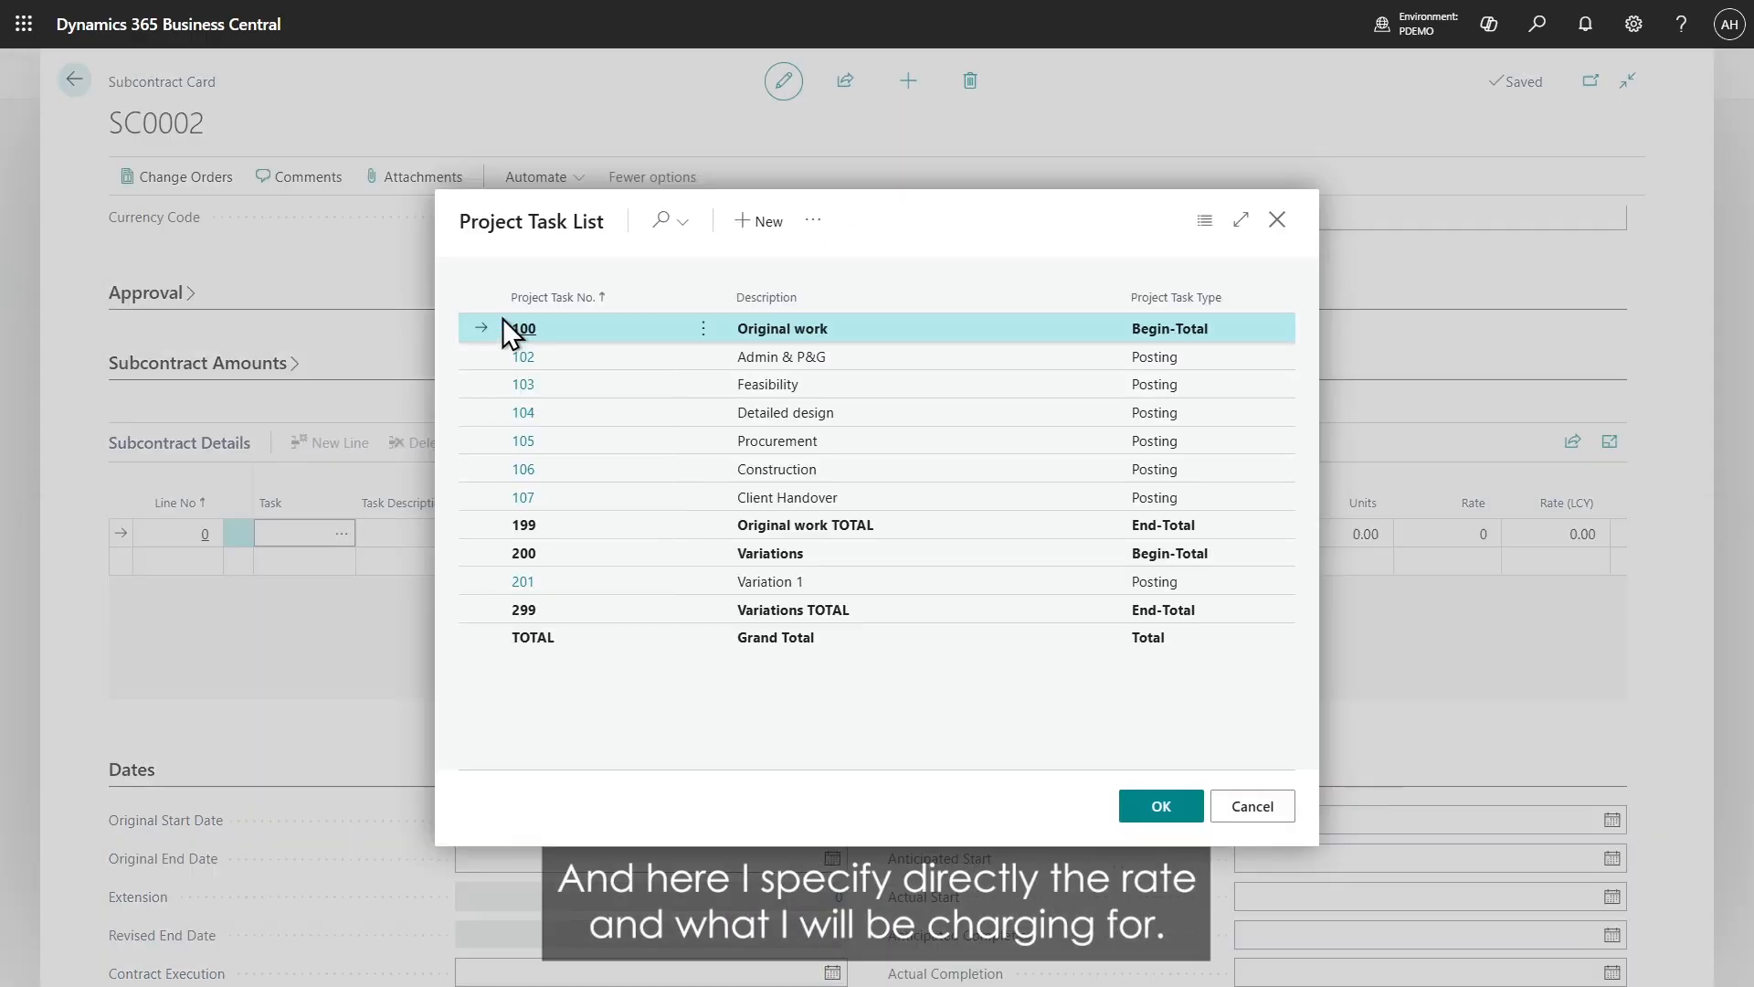
pyautogui.click(513, 470)
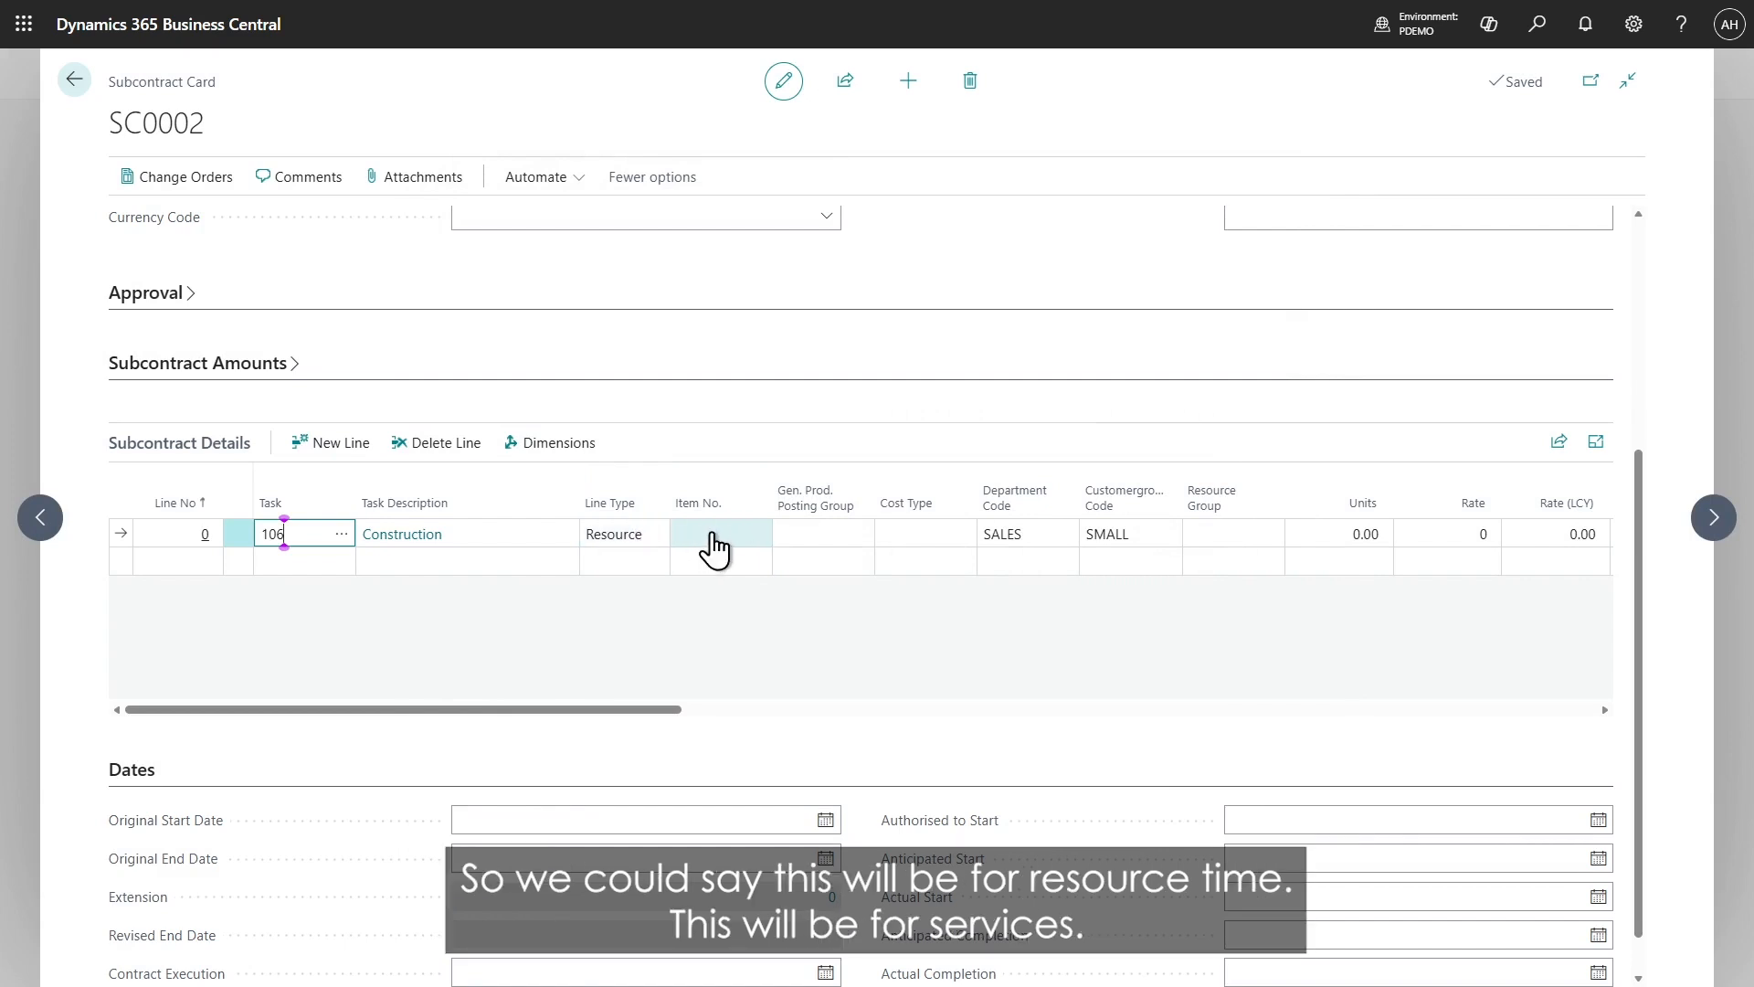
pyautogui.click(822, 533)
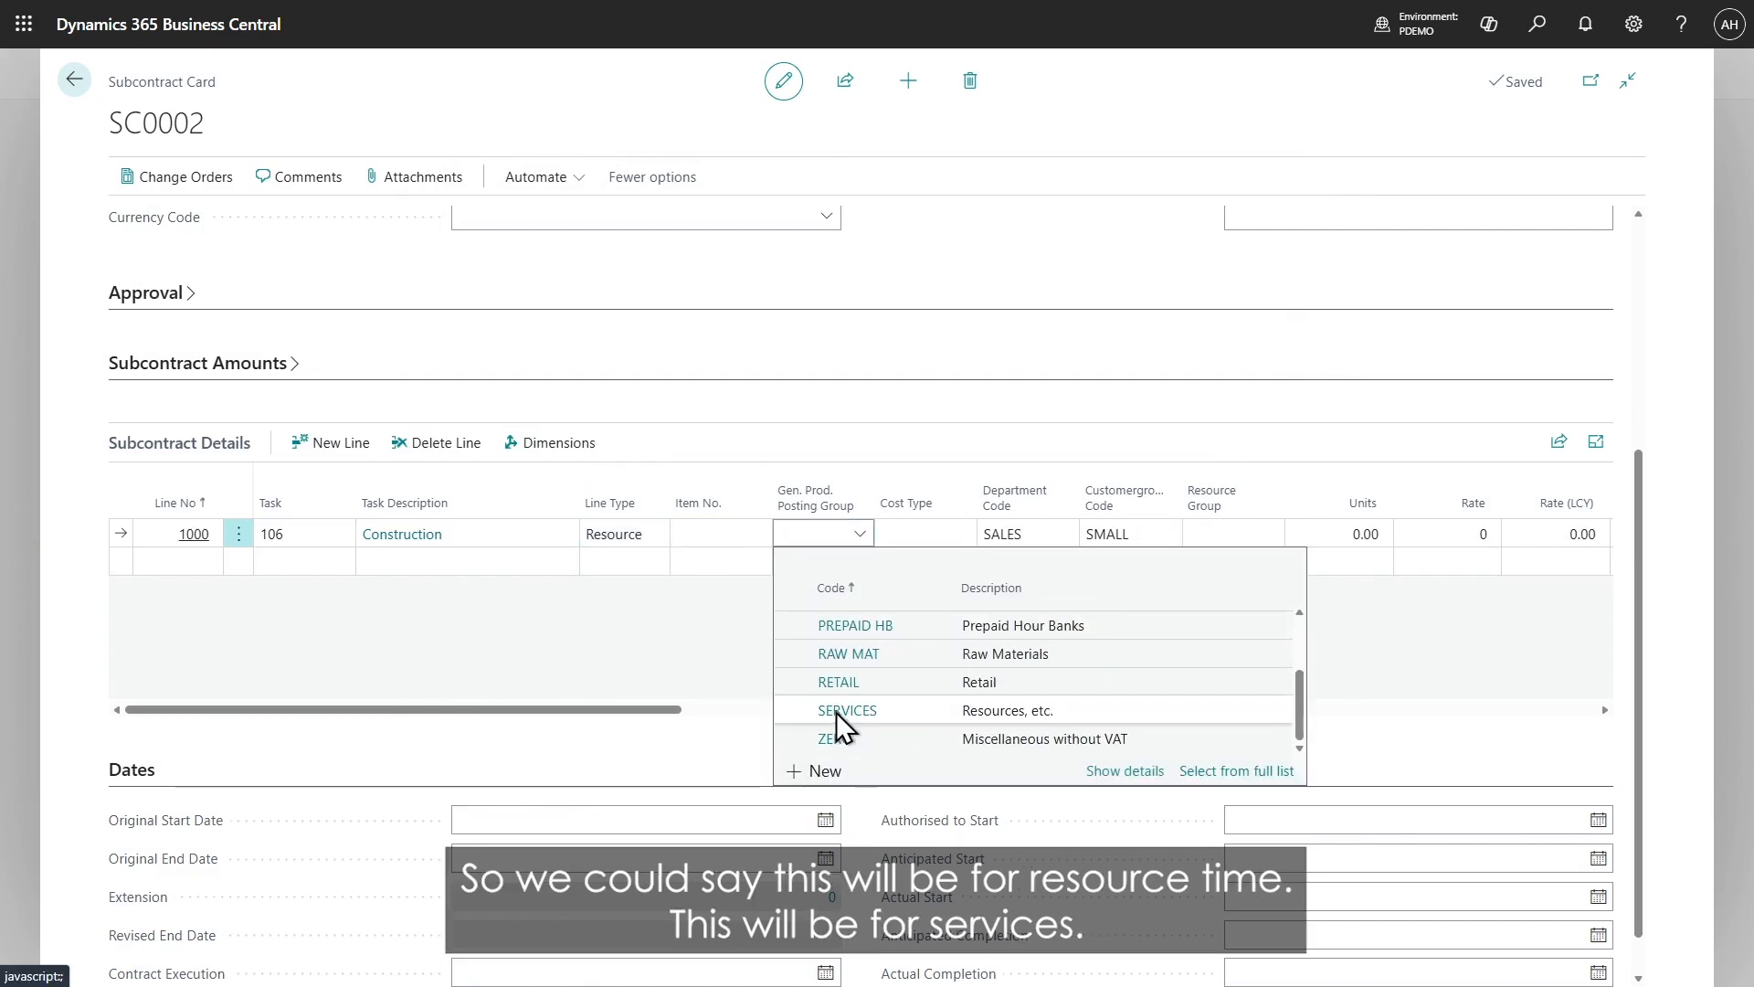
pyautogui.click(836, 711)
pyautogui.click(916, 532)
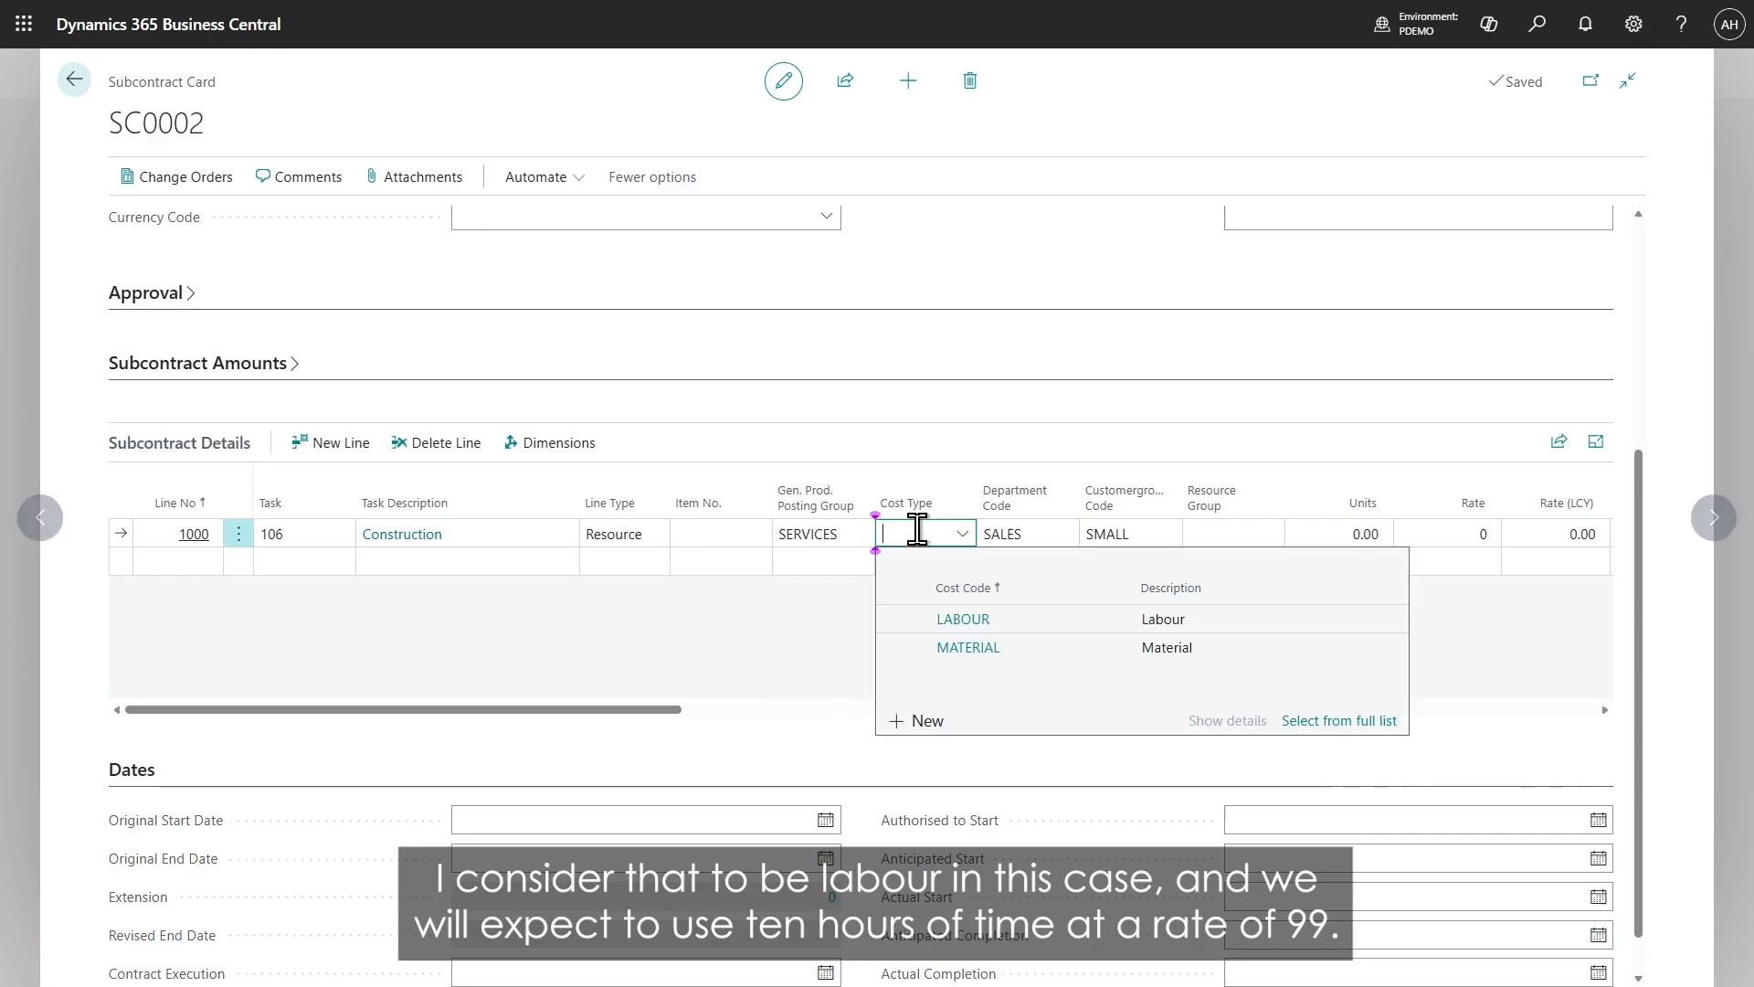
pyautogui.click(962, 618)
# Step: Set the subcontract line to 10 units at a rate of 99
pyautogui.click(1300, 532)
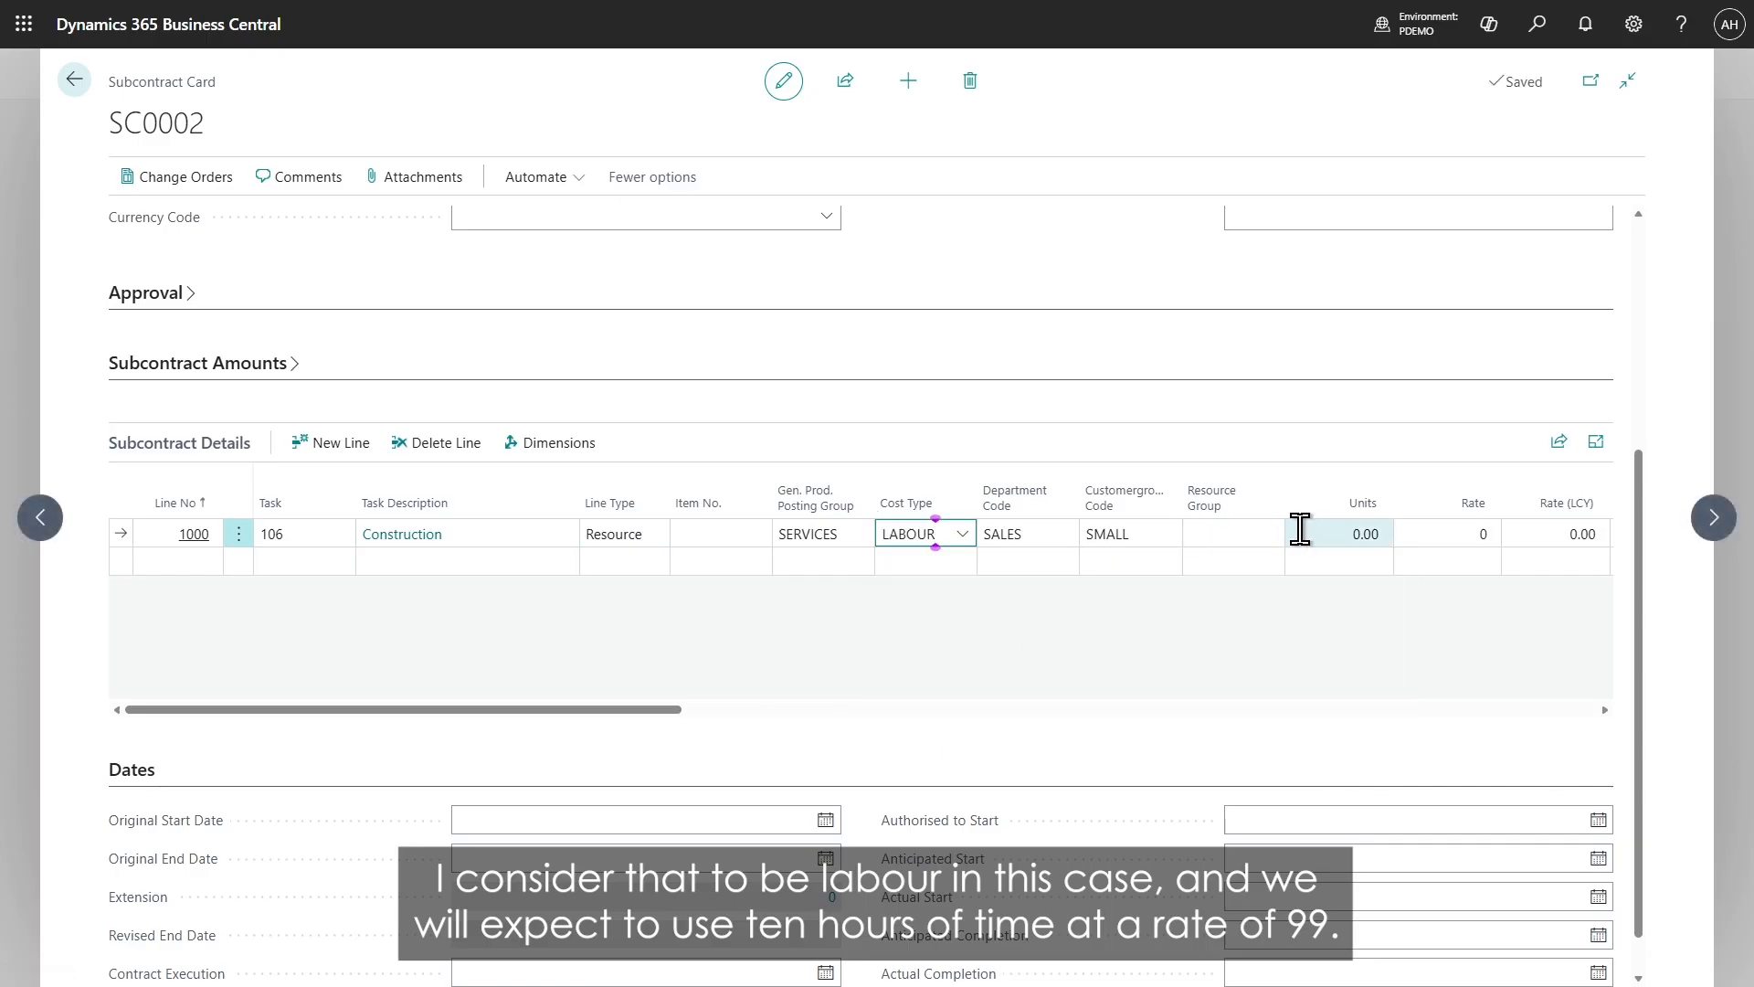
pyautogui.write('10')
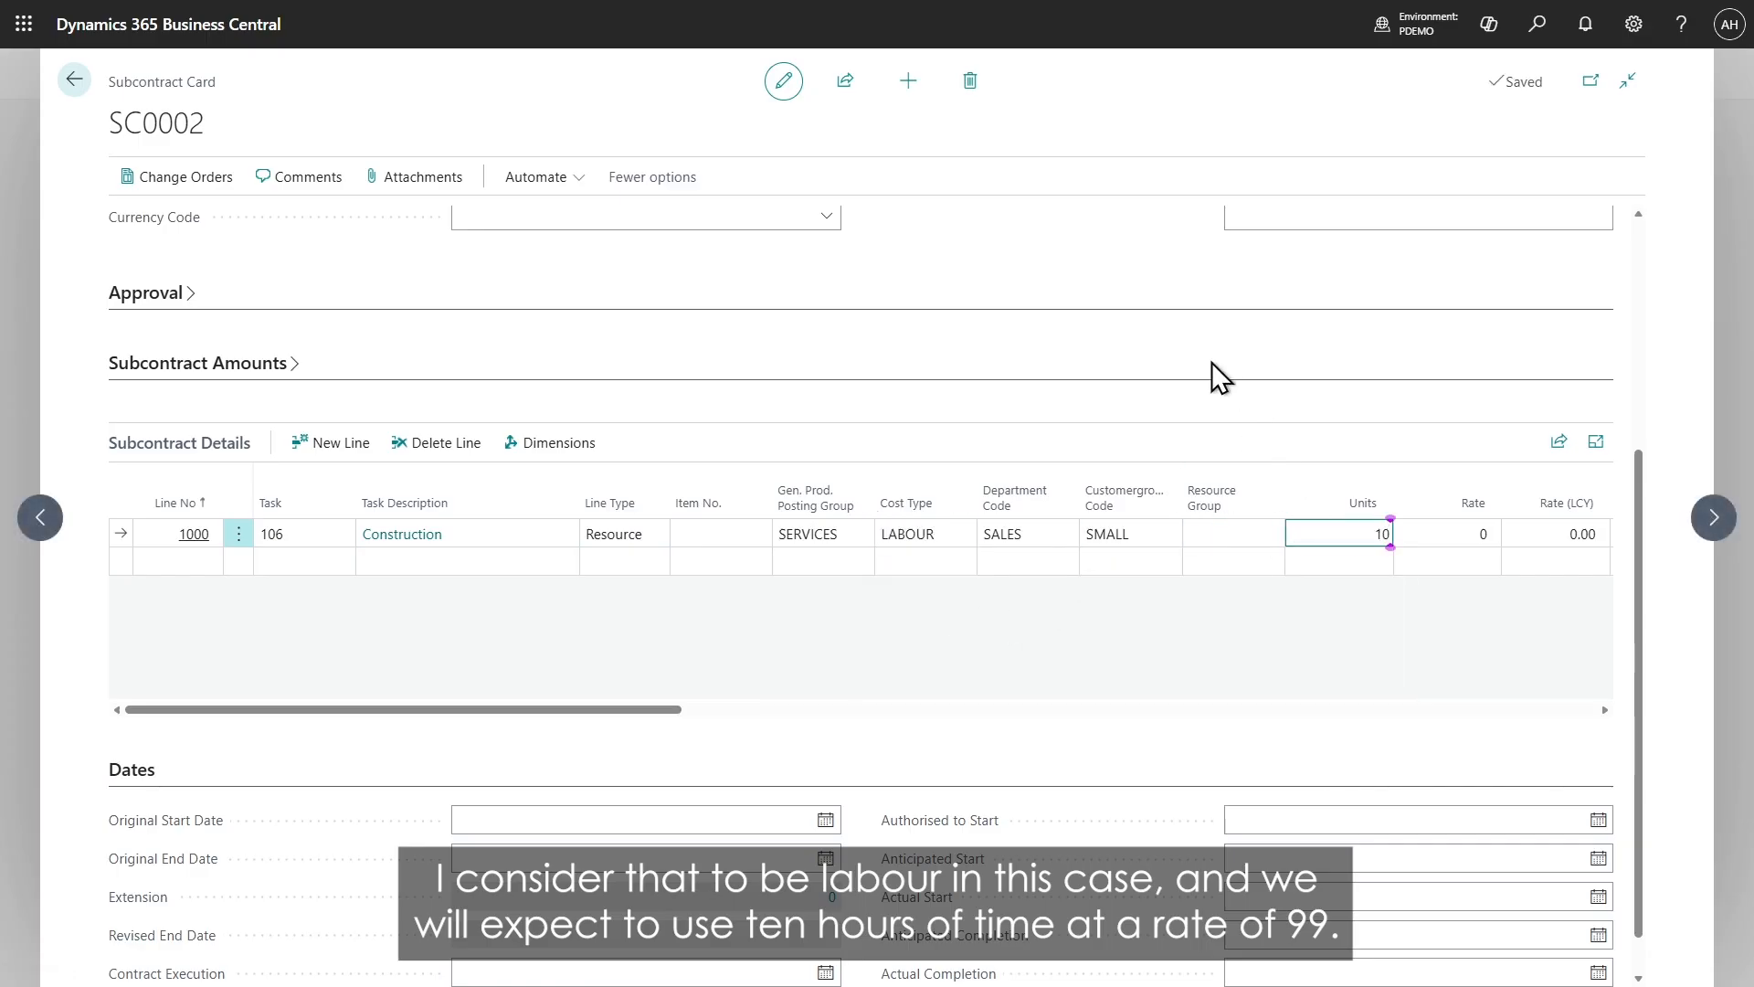
pyautogui.press('Tab')
pyautogui.write('99')
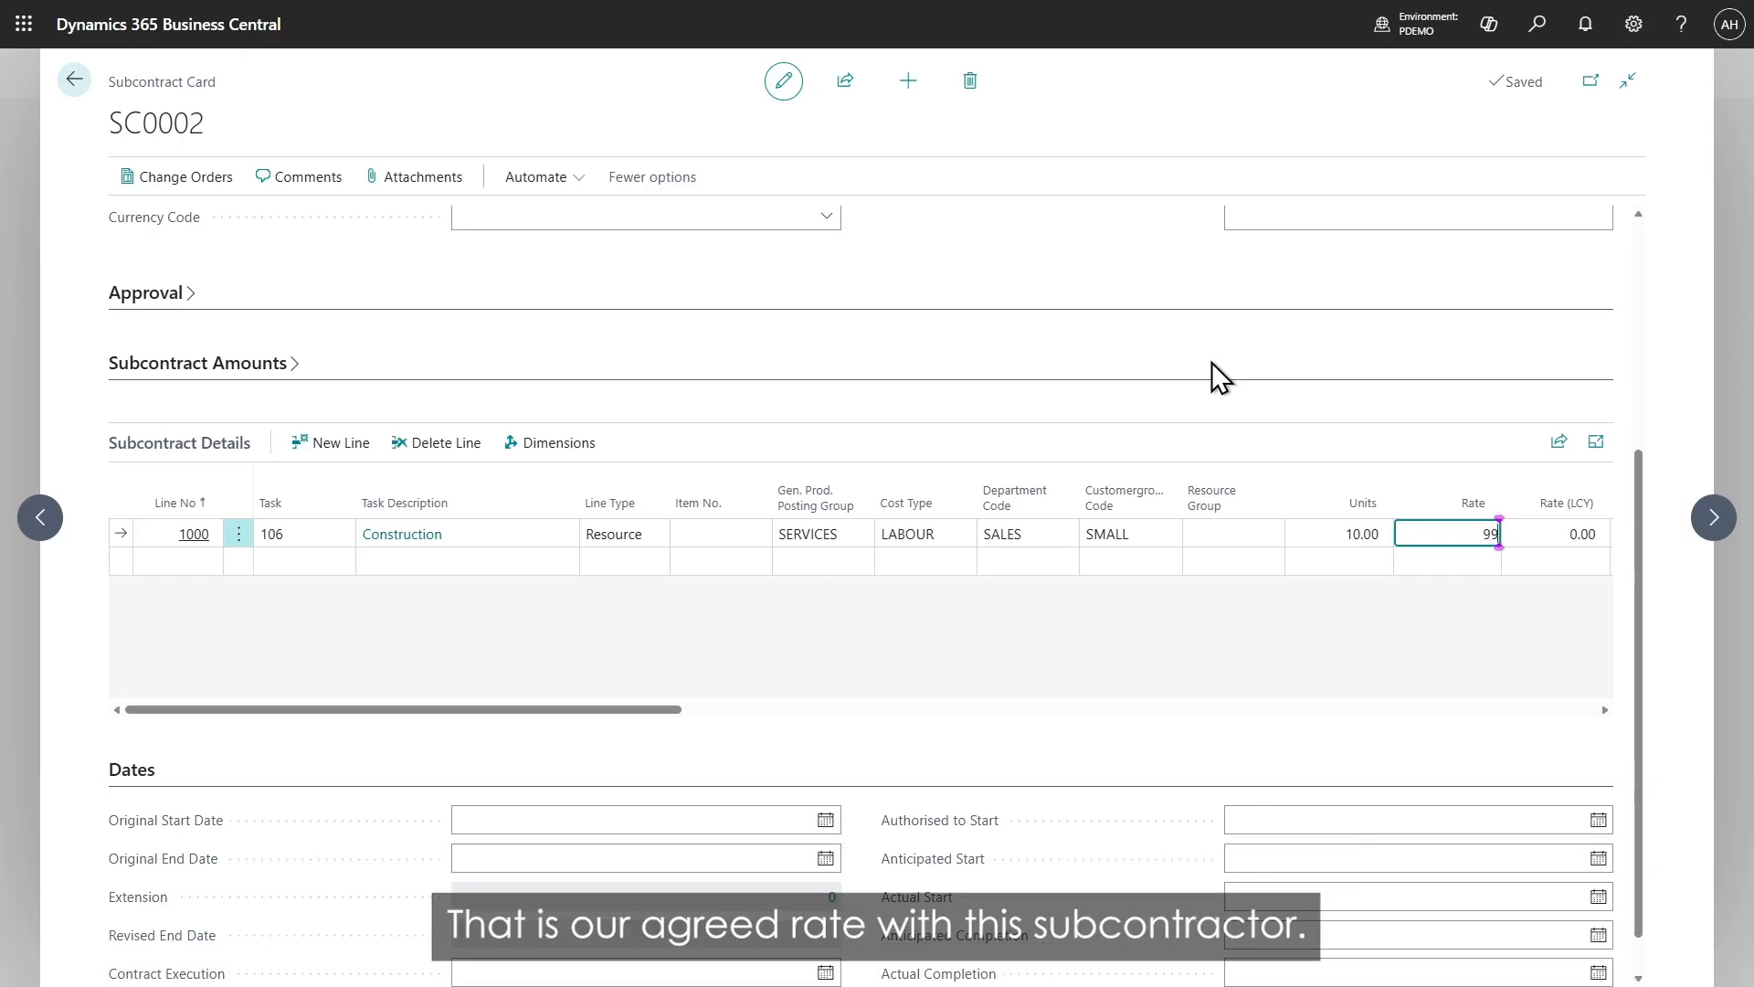
pyautogui.press('Tab')
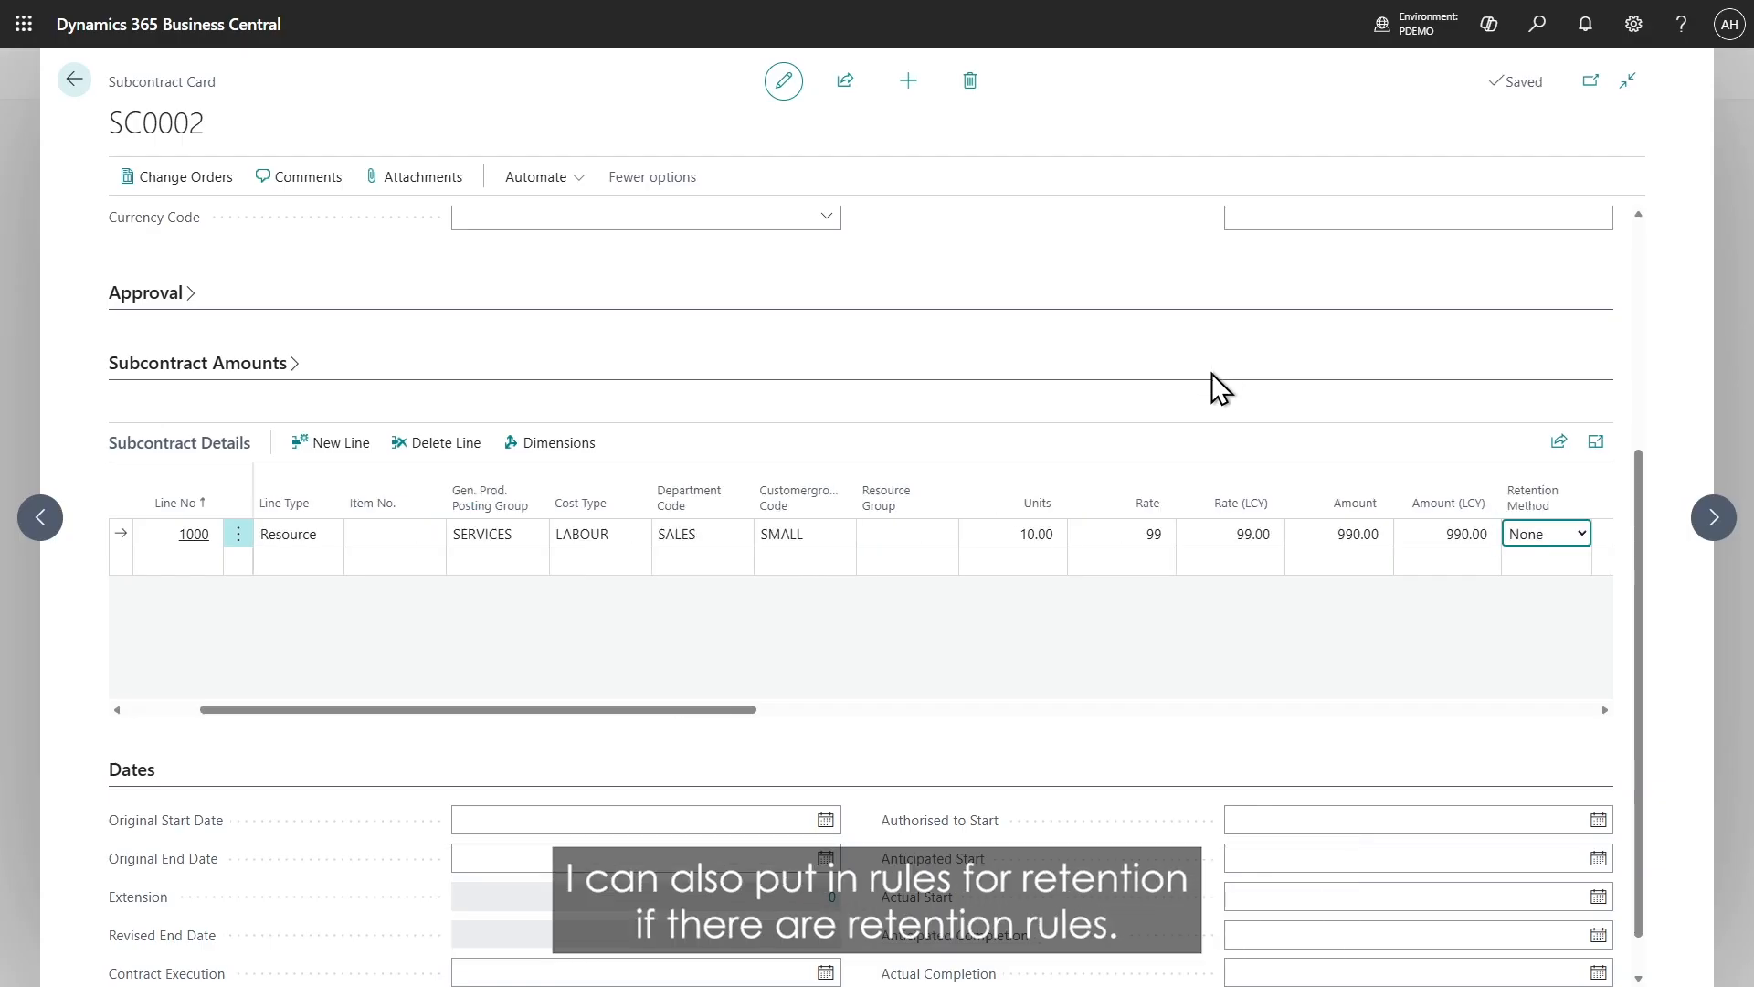
# Step: Check the retention method options and percentage of the subcontract line, and set its unit of measure to HOUR
pyautogui.click(1545, 533)
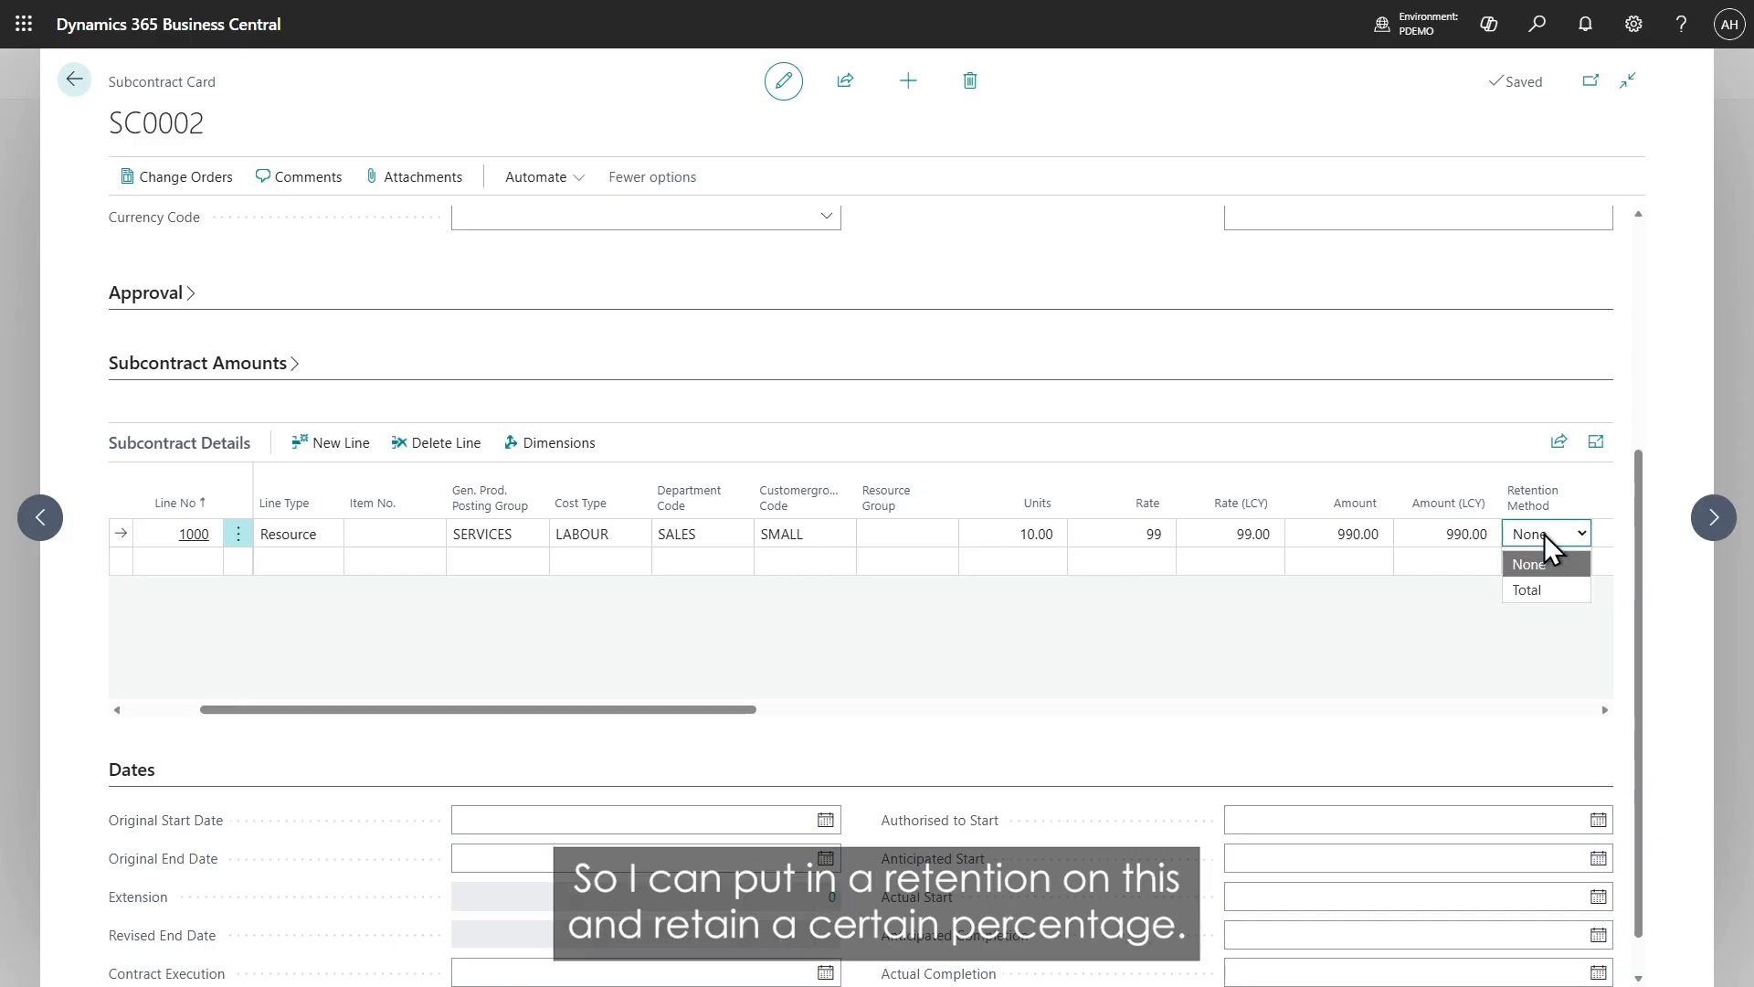
pyautogui.click(1462, 429)
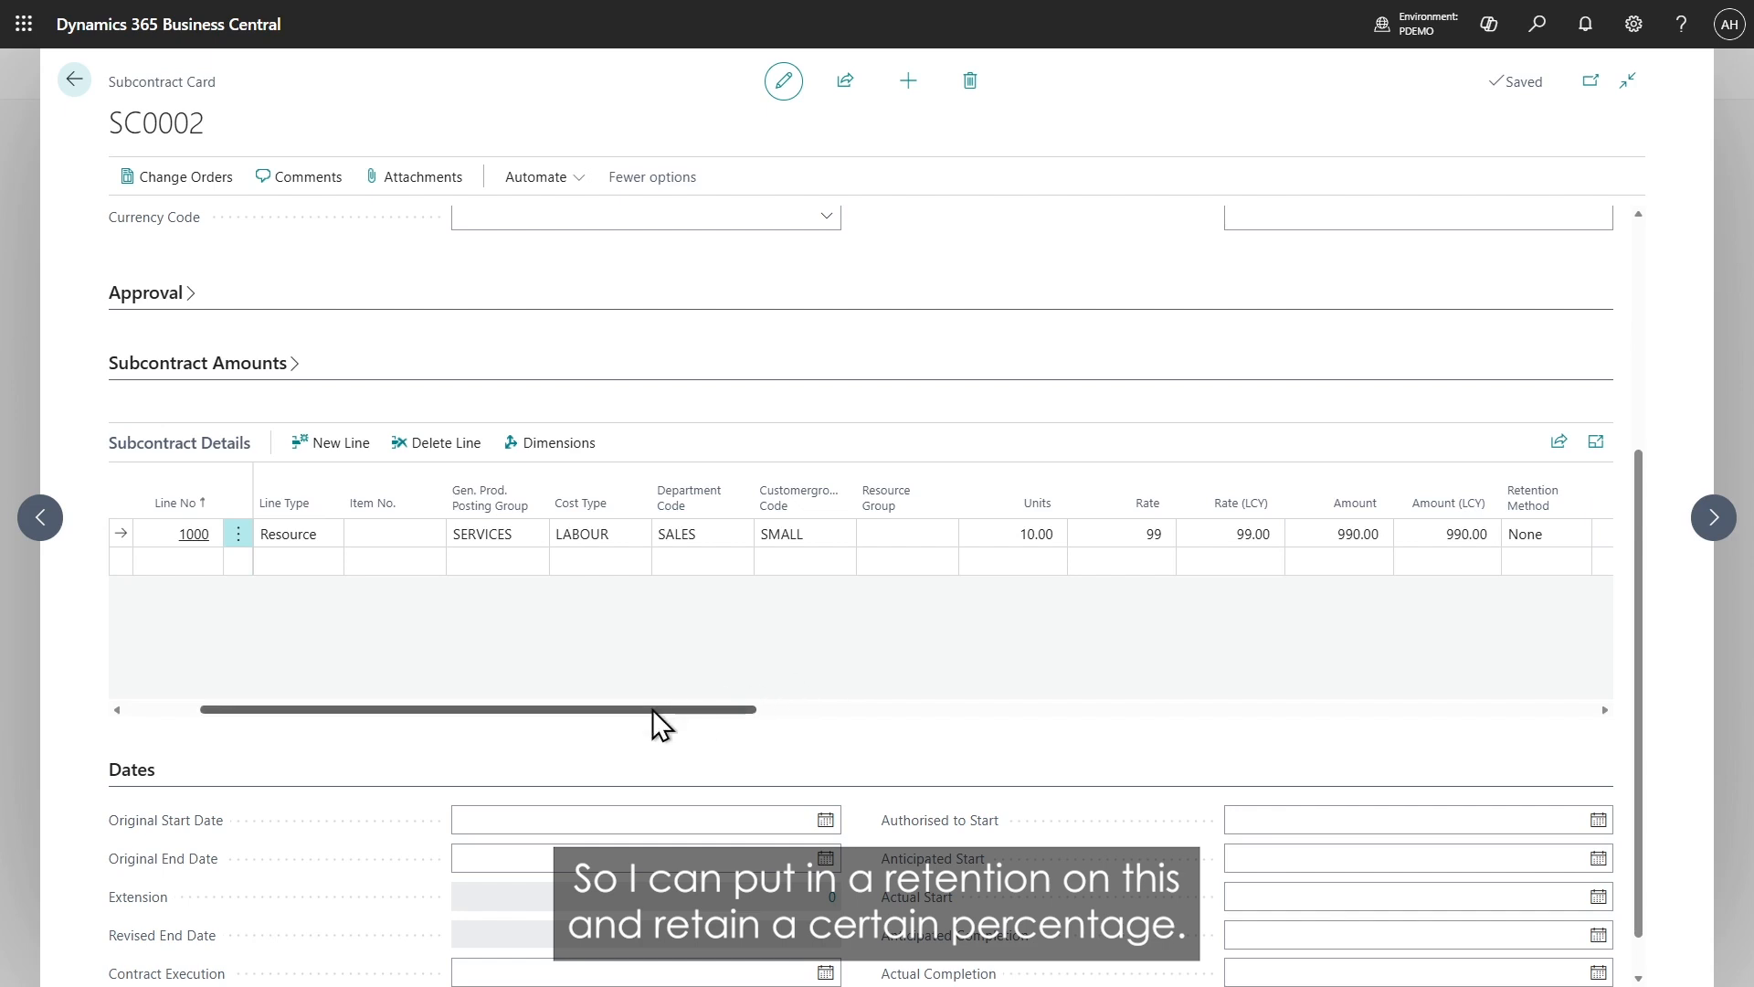
pyautogui.moveTo(658, 713); pyautogui.dragTo(833, 709)
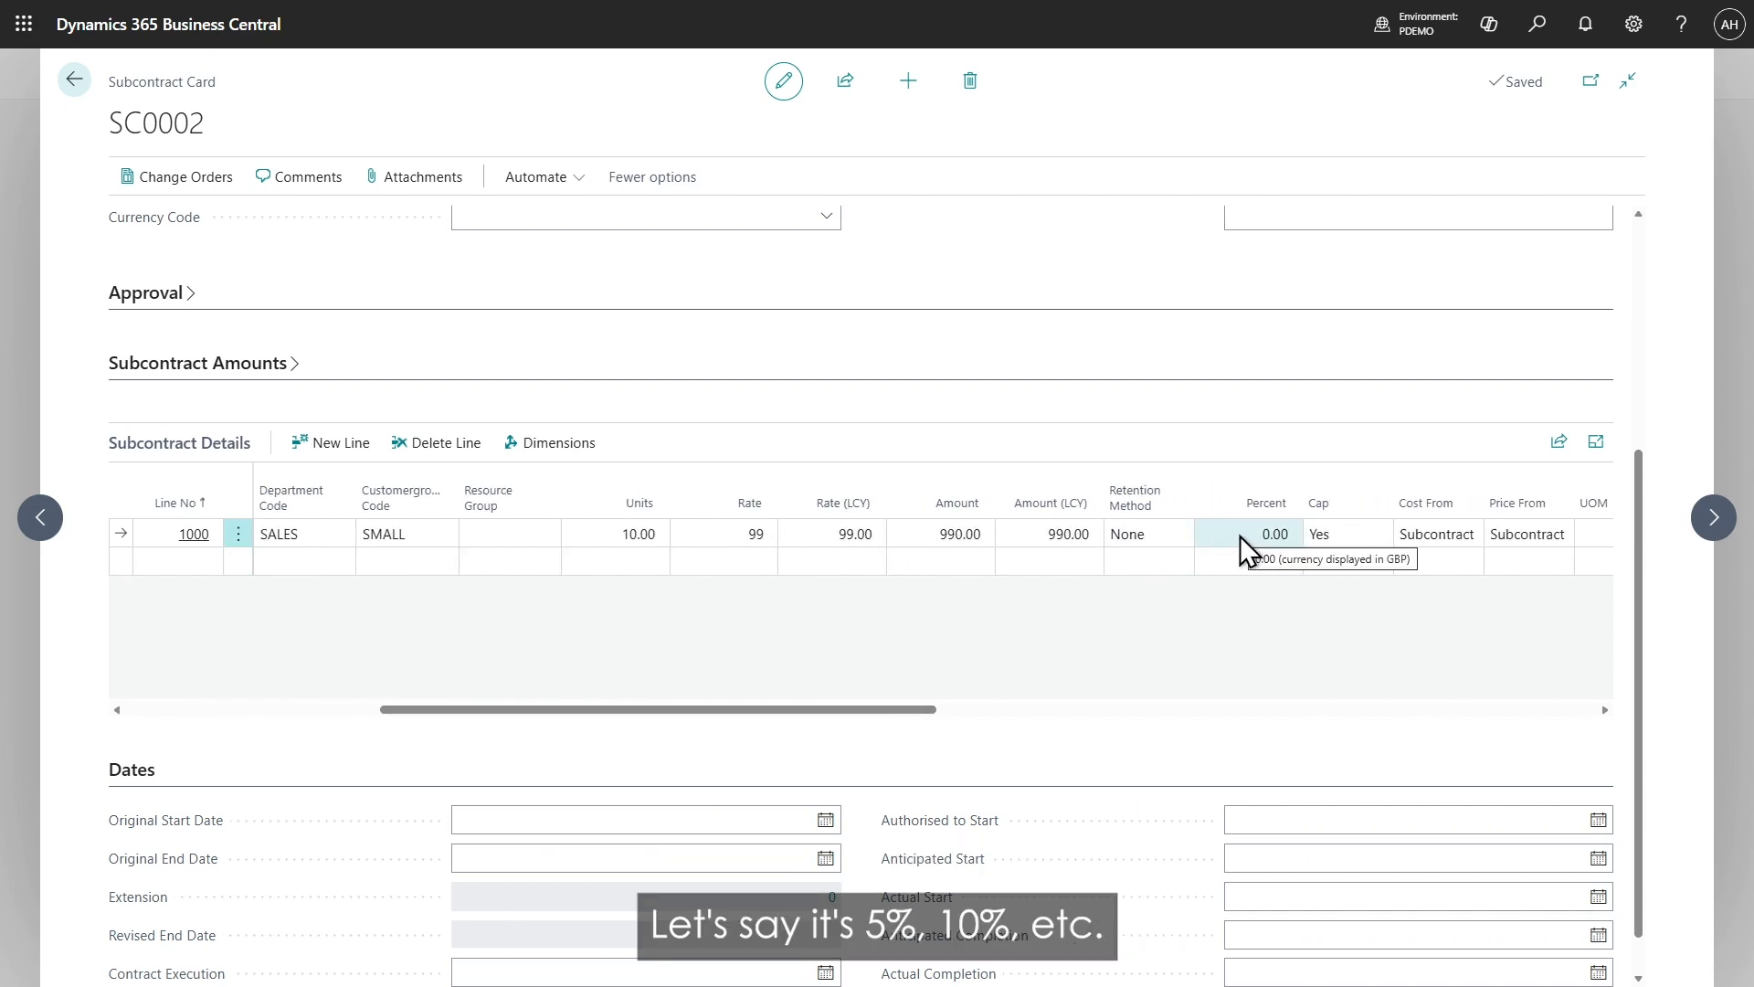
pyautogui.moveTo(915, 710); pyautogui.dragTo(1039, 711)
pyautogui.click(1206, 534)
pyautogui.scroll(-2, 1224, 630)
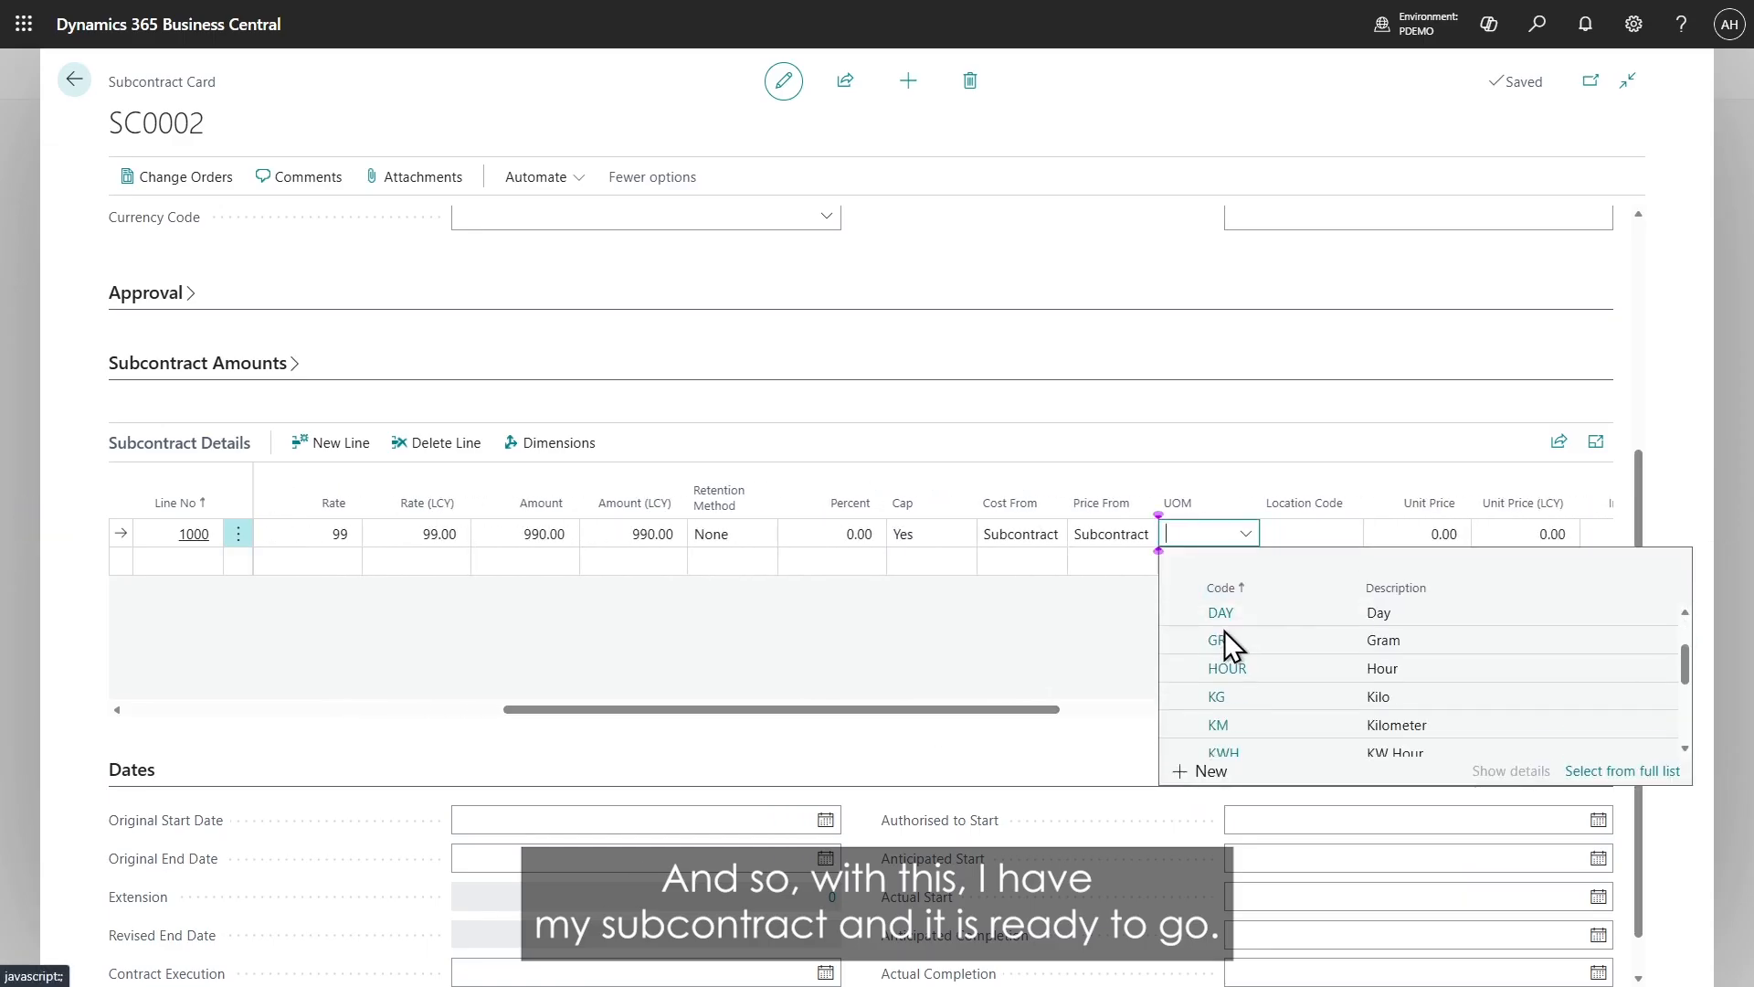
pyautogui.click(1237, 672)
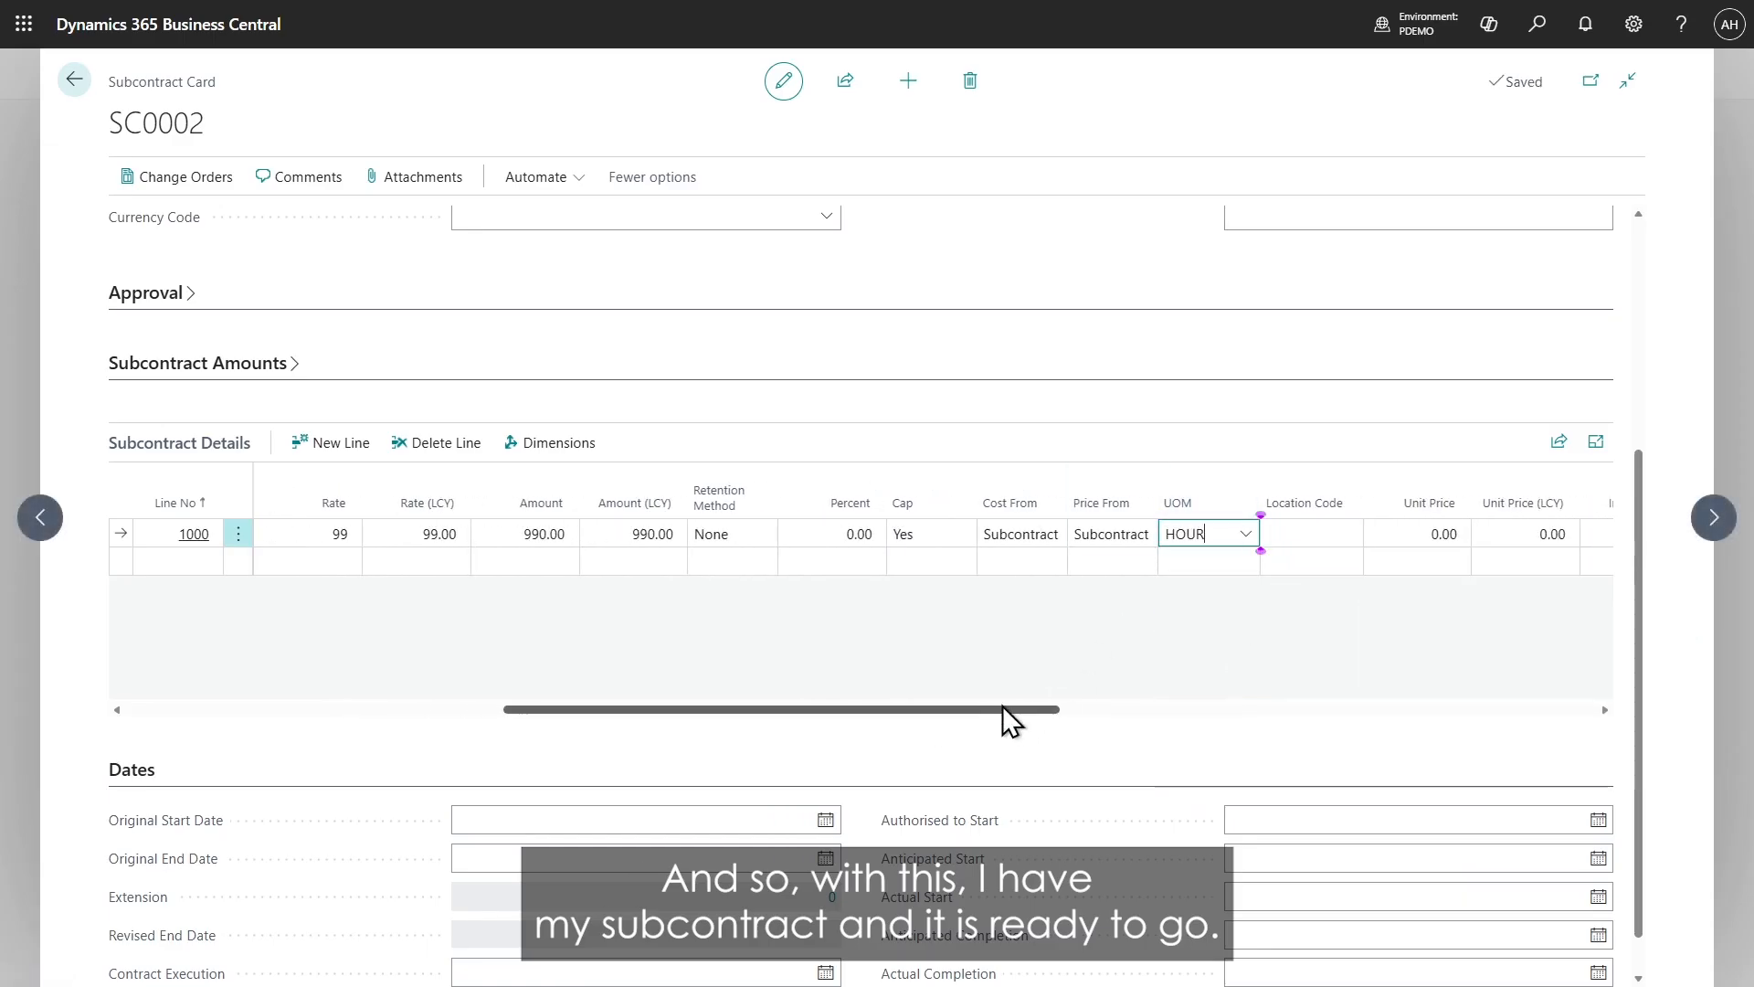
pyautogui.moveTo(1002, 710); pyautogui.dragTo(341, 691)
pyautogui.scroll(5, 462, 338)
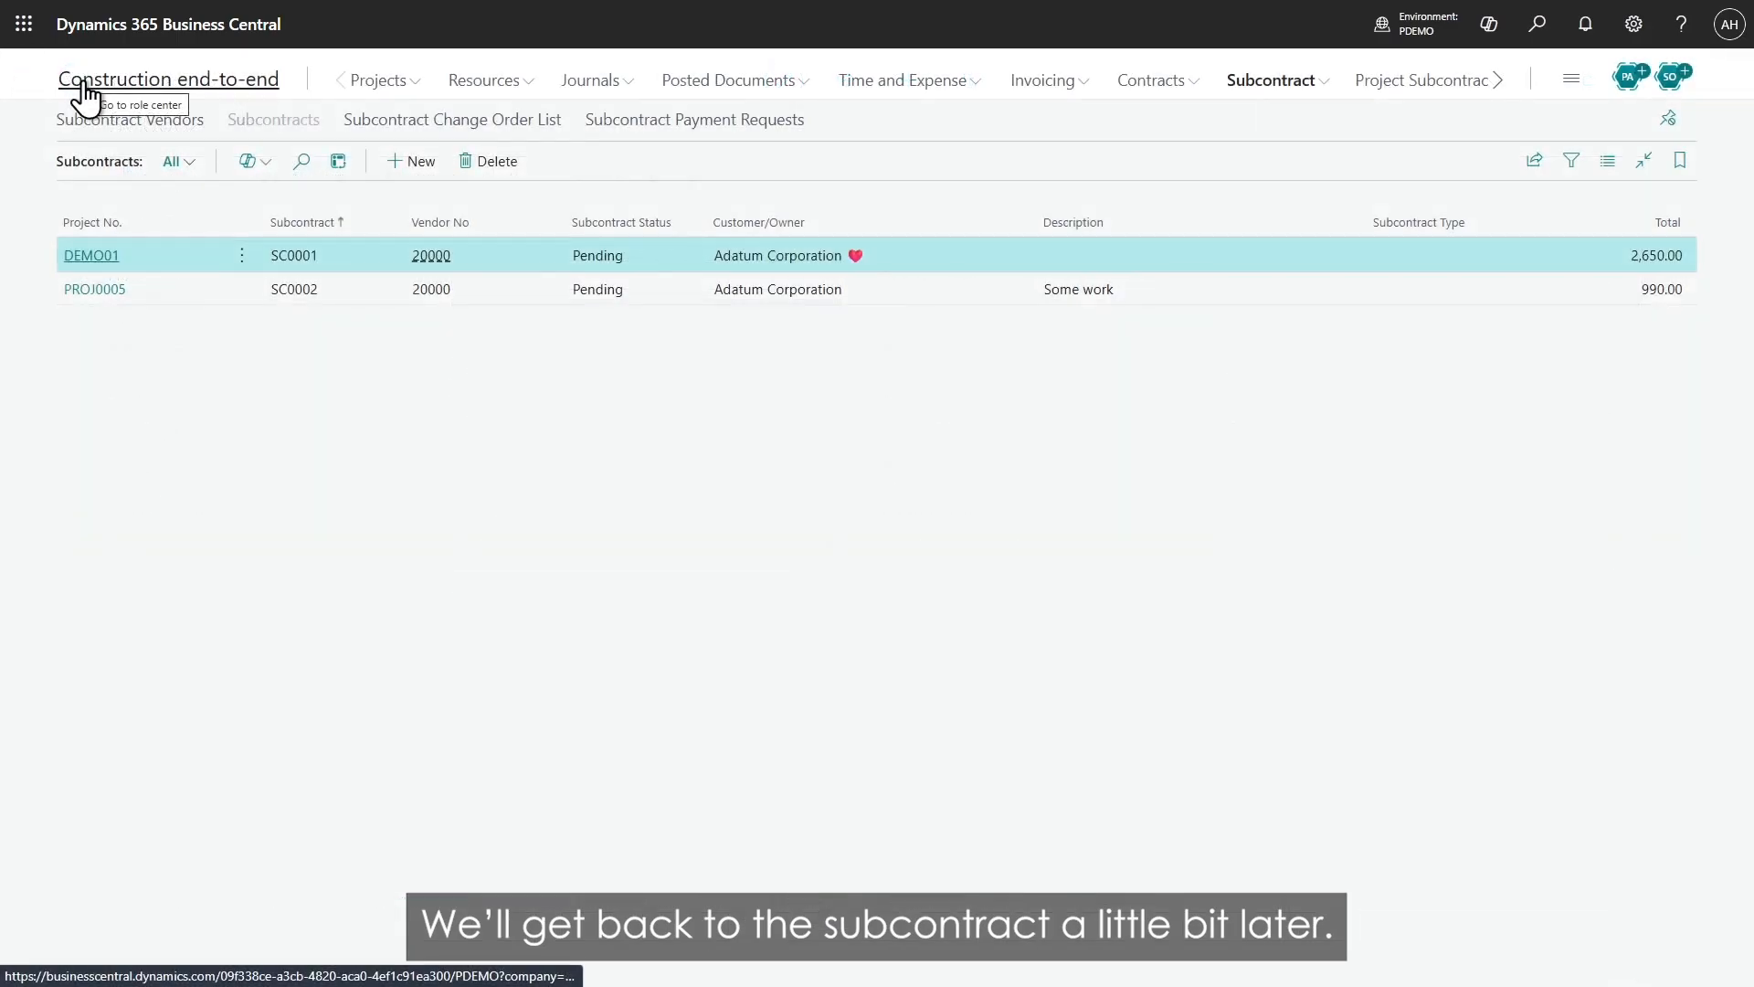
# Step: Return to the project plan of PROJ0005 and examine the subcontract commitment and work item columns of its tasks
pyautogui.click(86, 84)
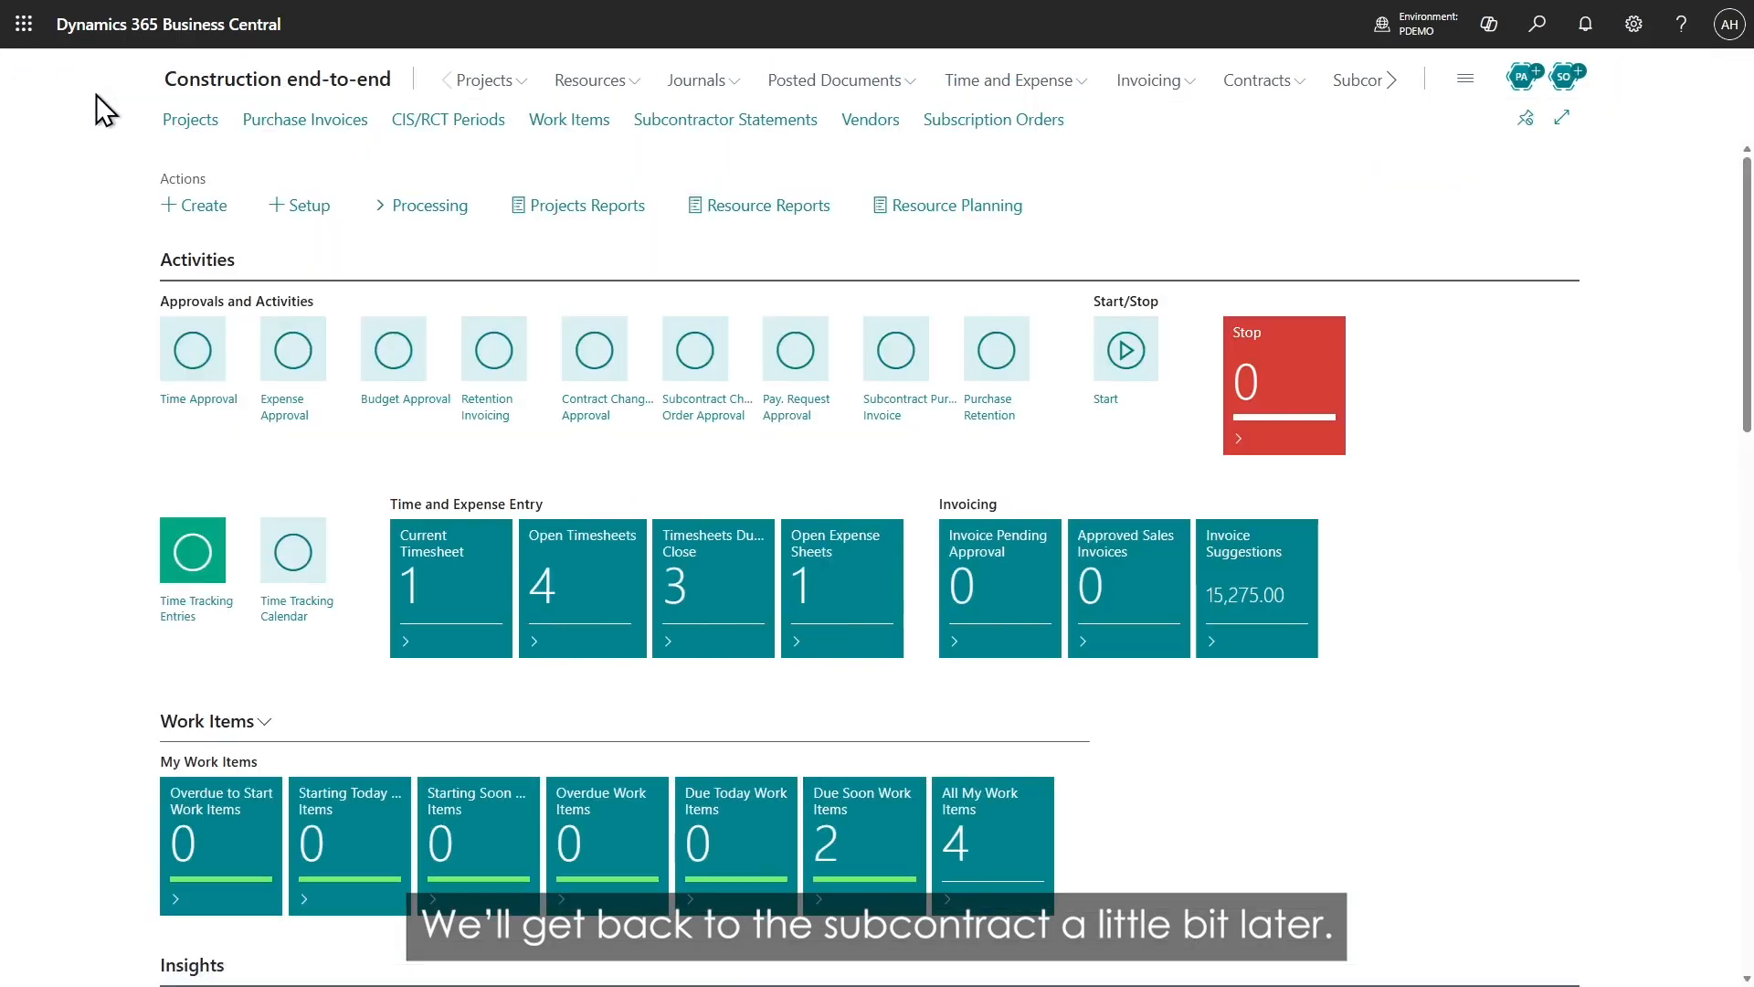
pyautogui.click(189, 123)
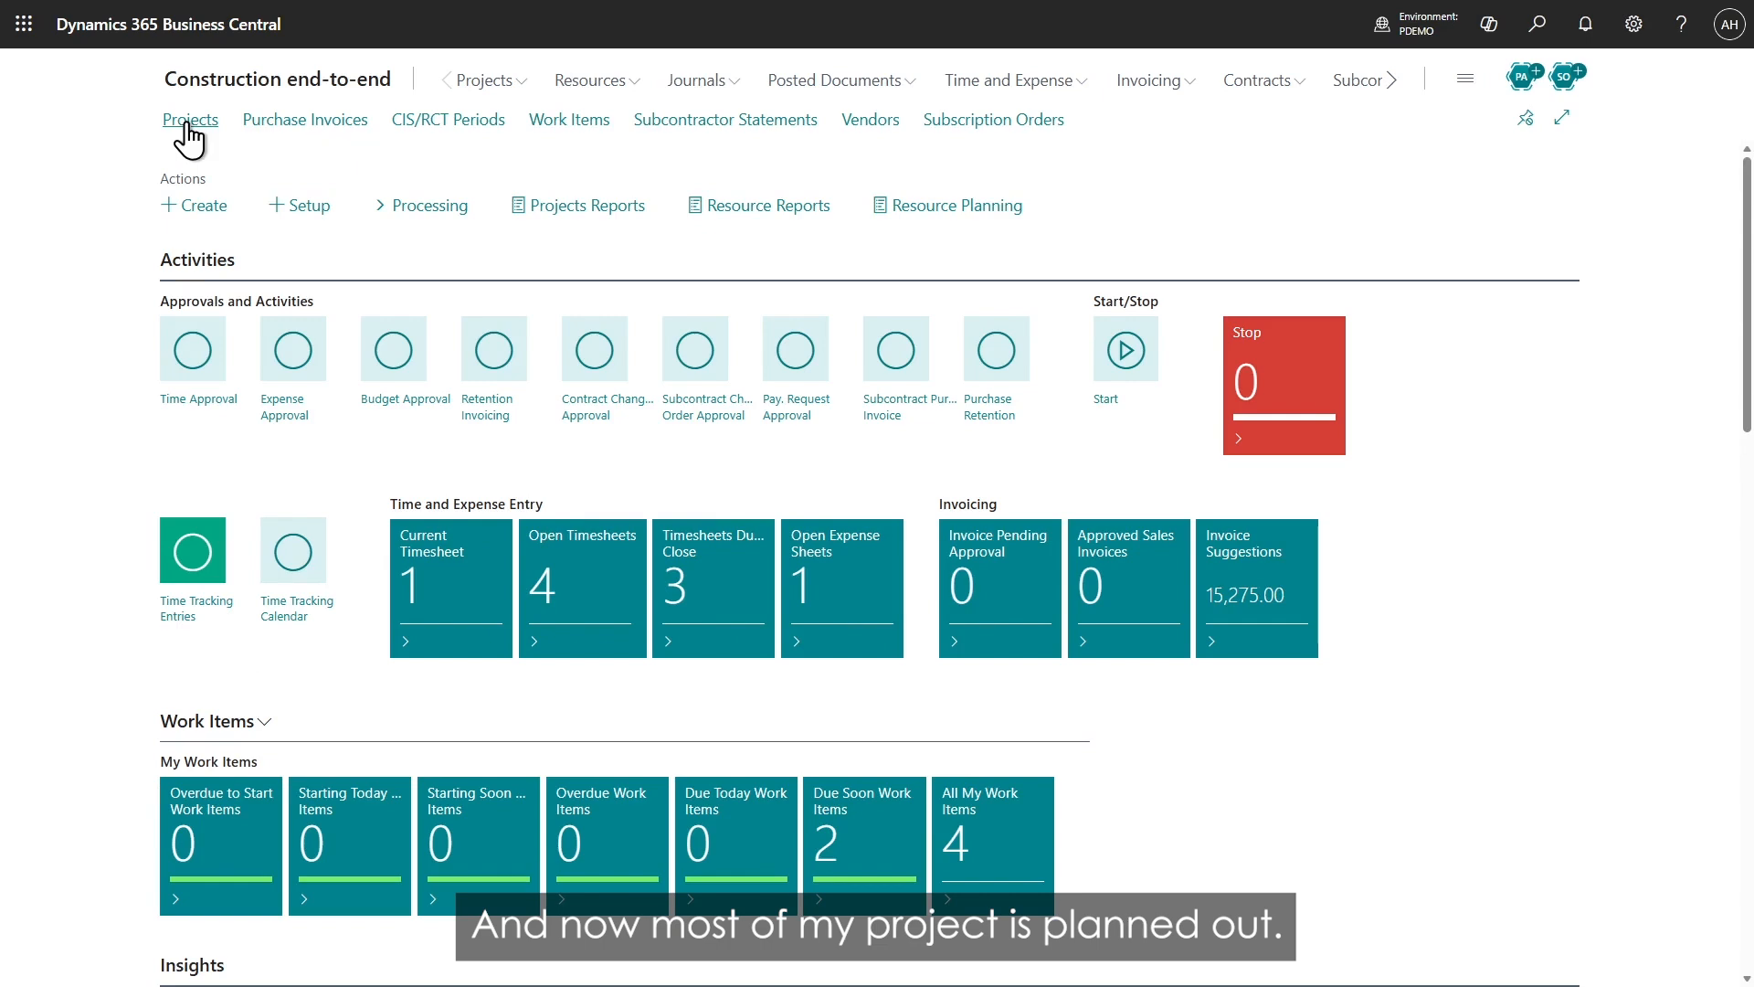
pyautogui.click(219, 539)
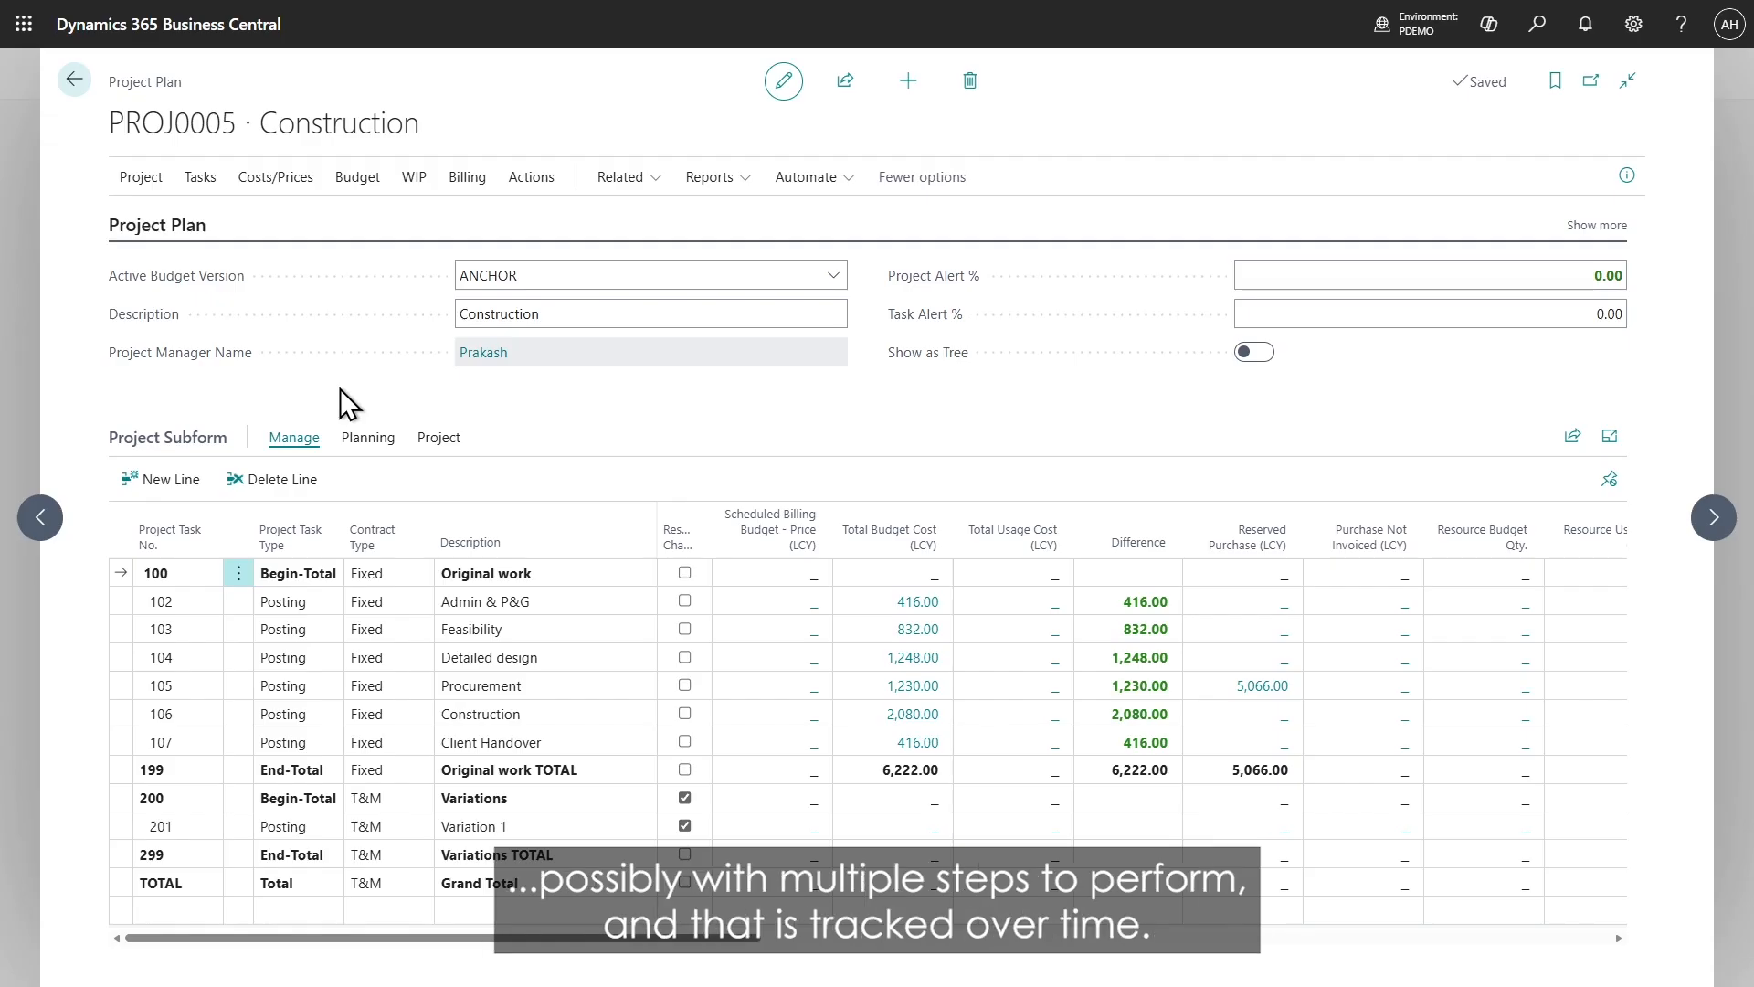
pyautogui.moveTo(513, 941); pyautogui.dragTo(1476, 901)
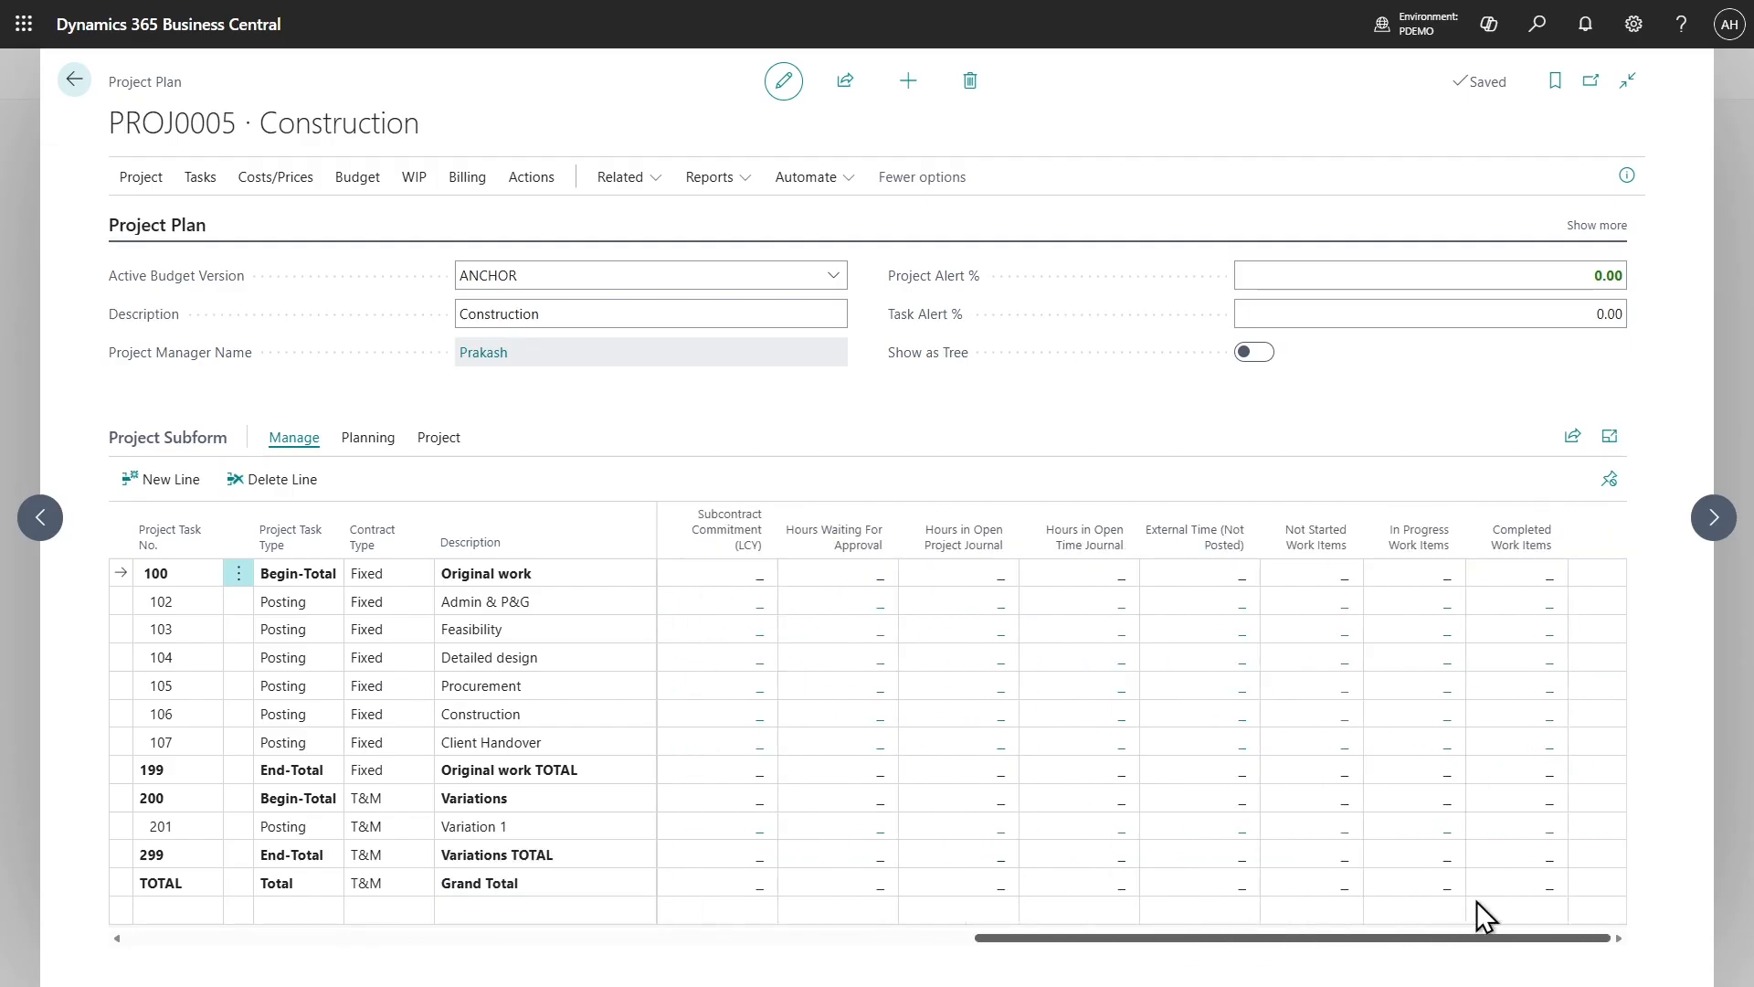
# Step: Create a work item for task 103 Feasibility and apply the SURVEY template, letting it replace the existing field data
pyautogui.click(1349, 632)
pyautogui.click(294, 132)
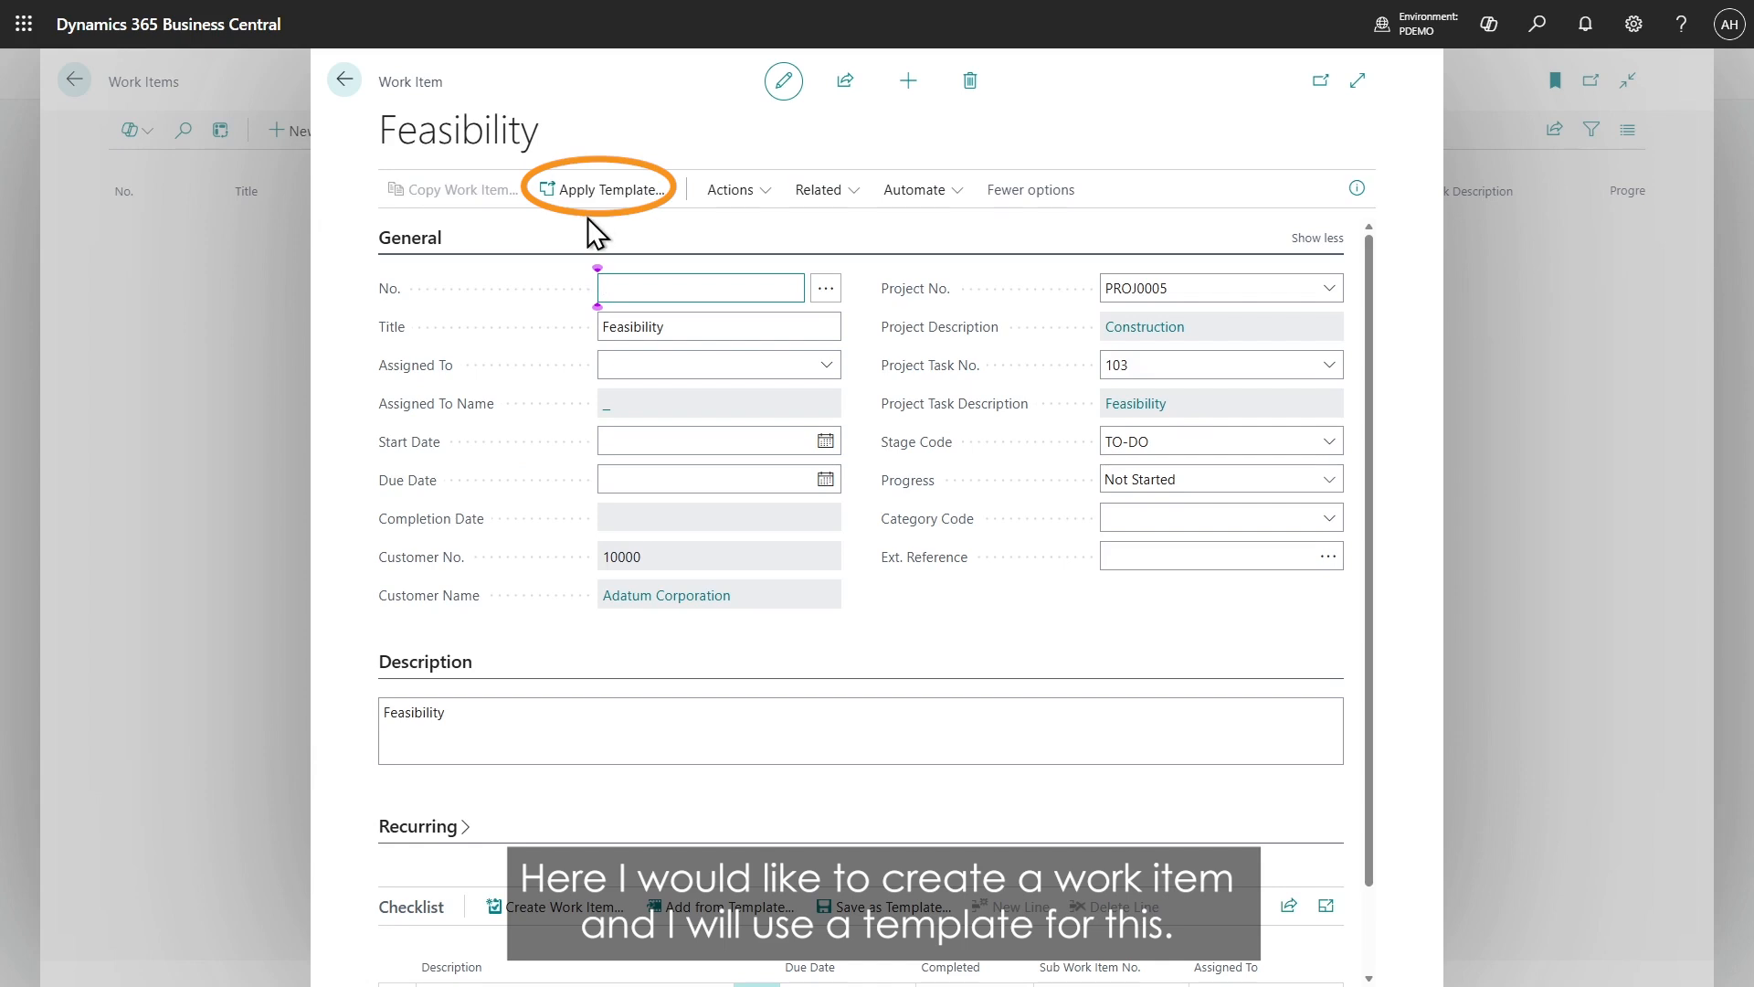
pyautogui.click(603, 199)
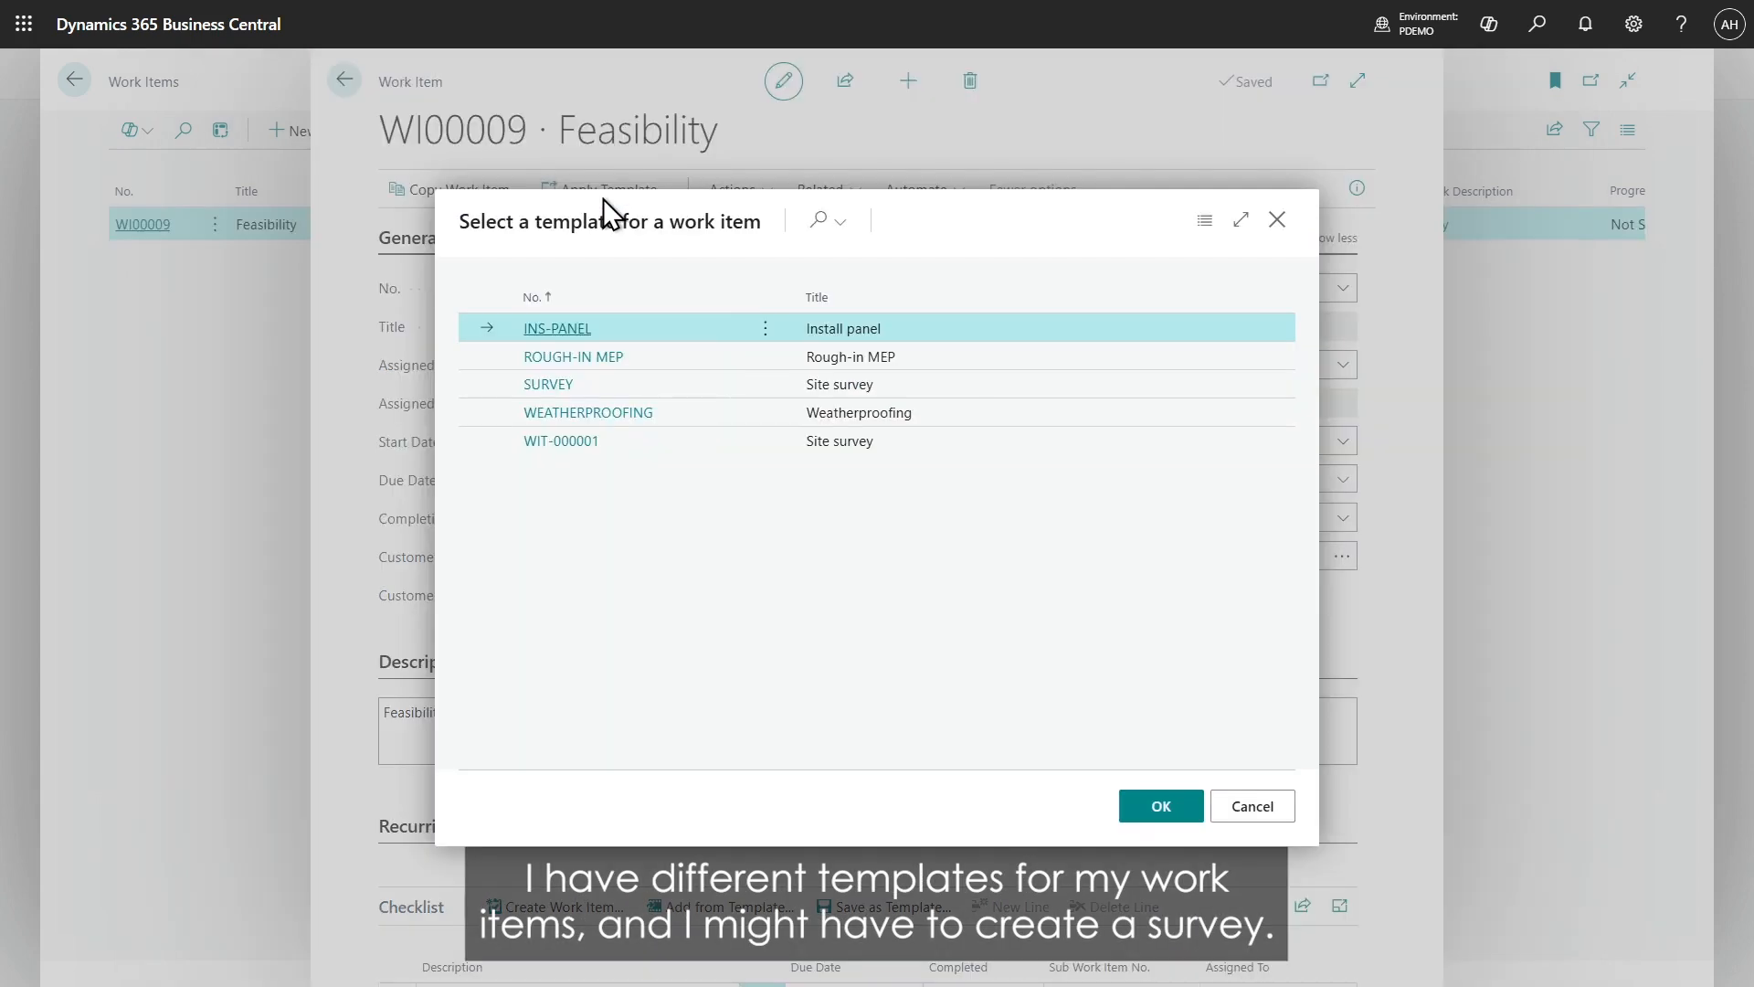
pyautogui.click(555, 389)
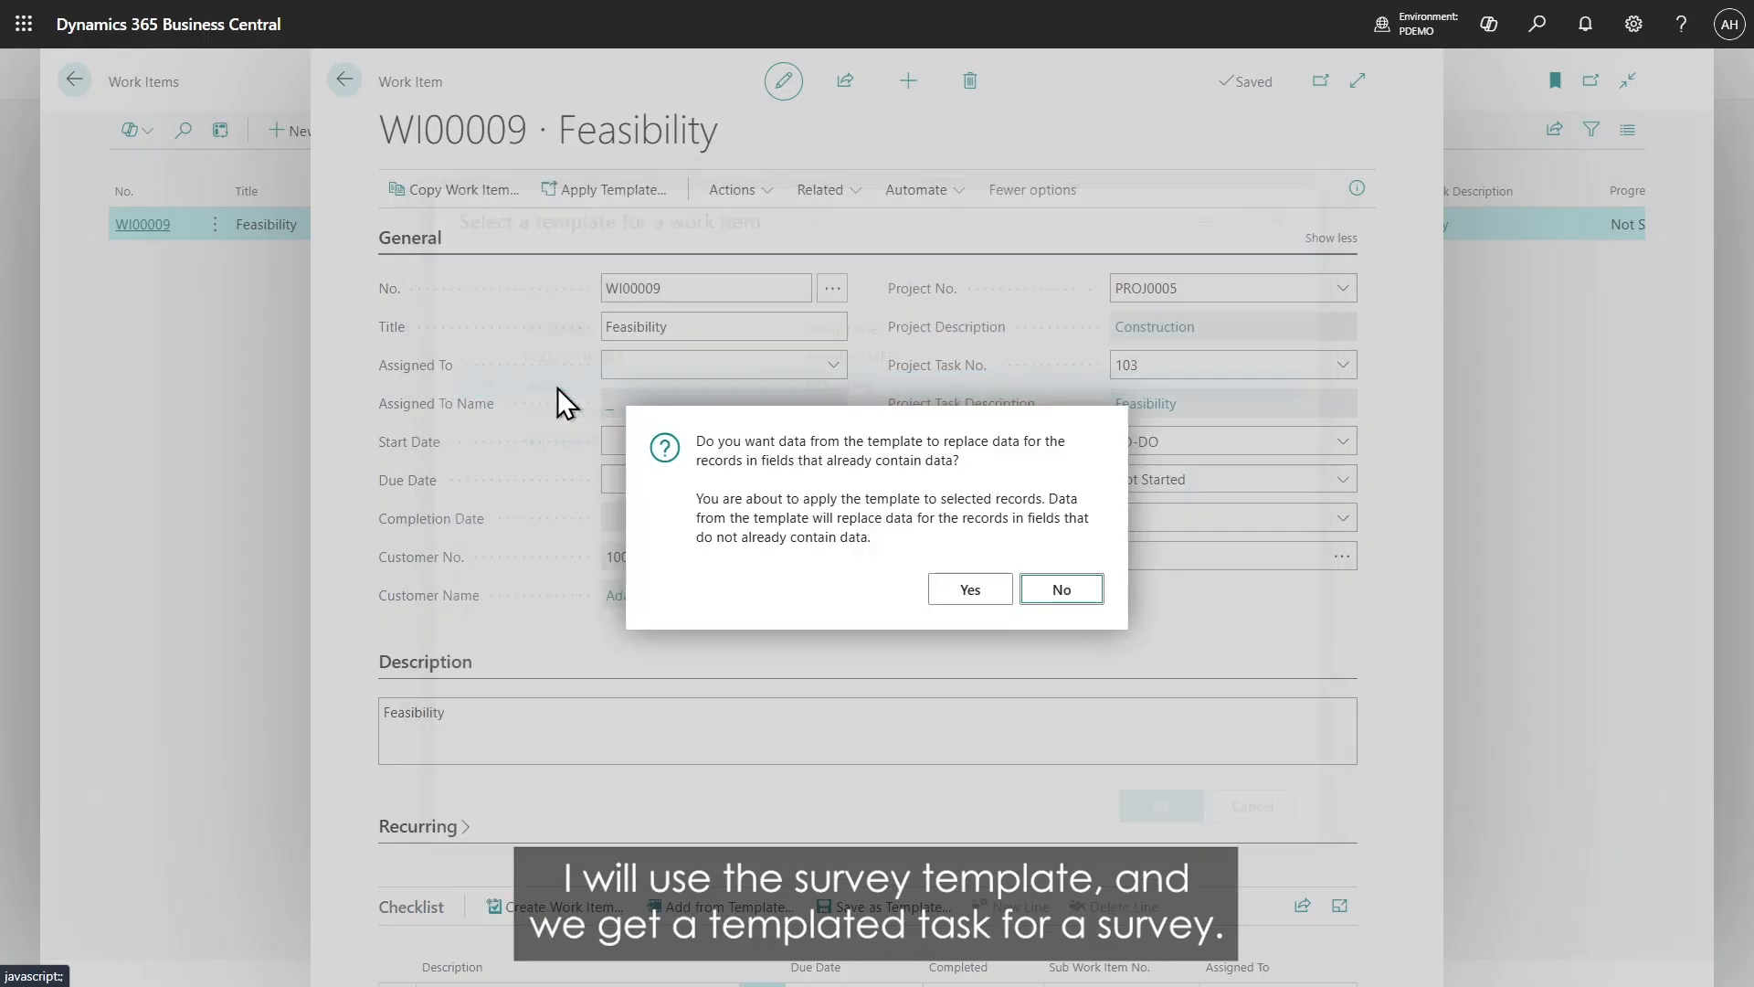
pyautogui.click(993, 594)
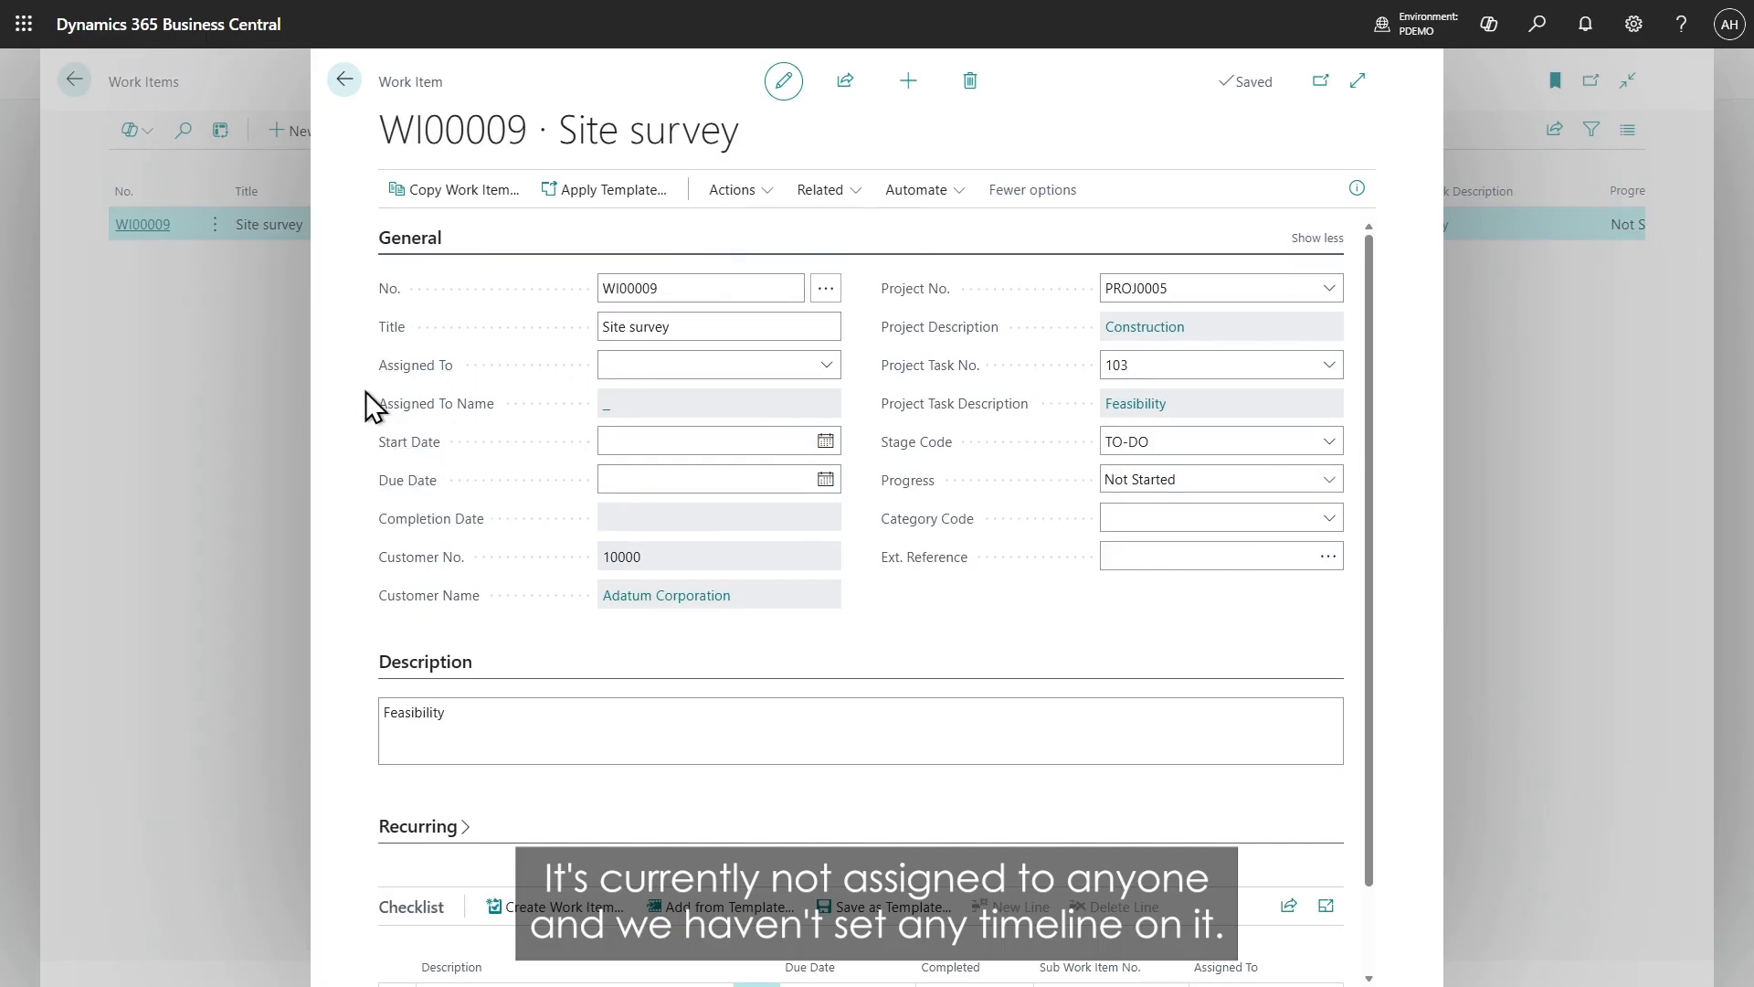
# Step: Add two checklist lines to the Site survey work item, described as Step 1 and Step 2
pyautogui.scroll(-1, 905, 601)
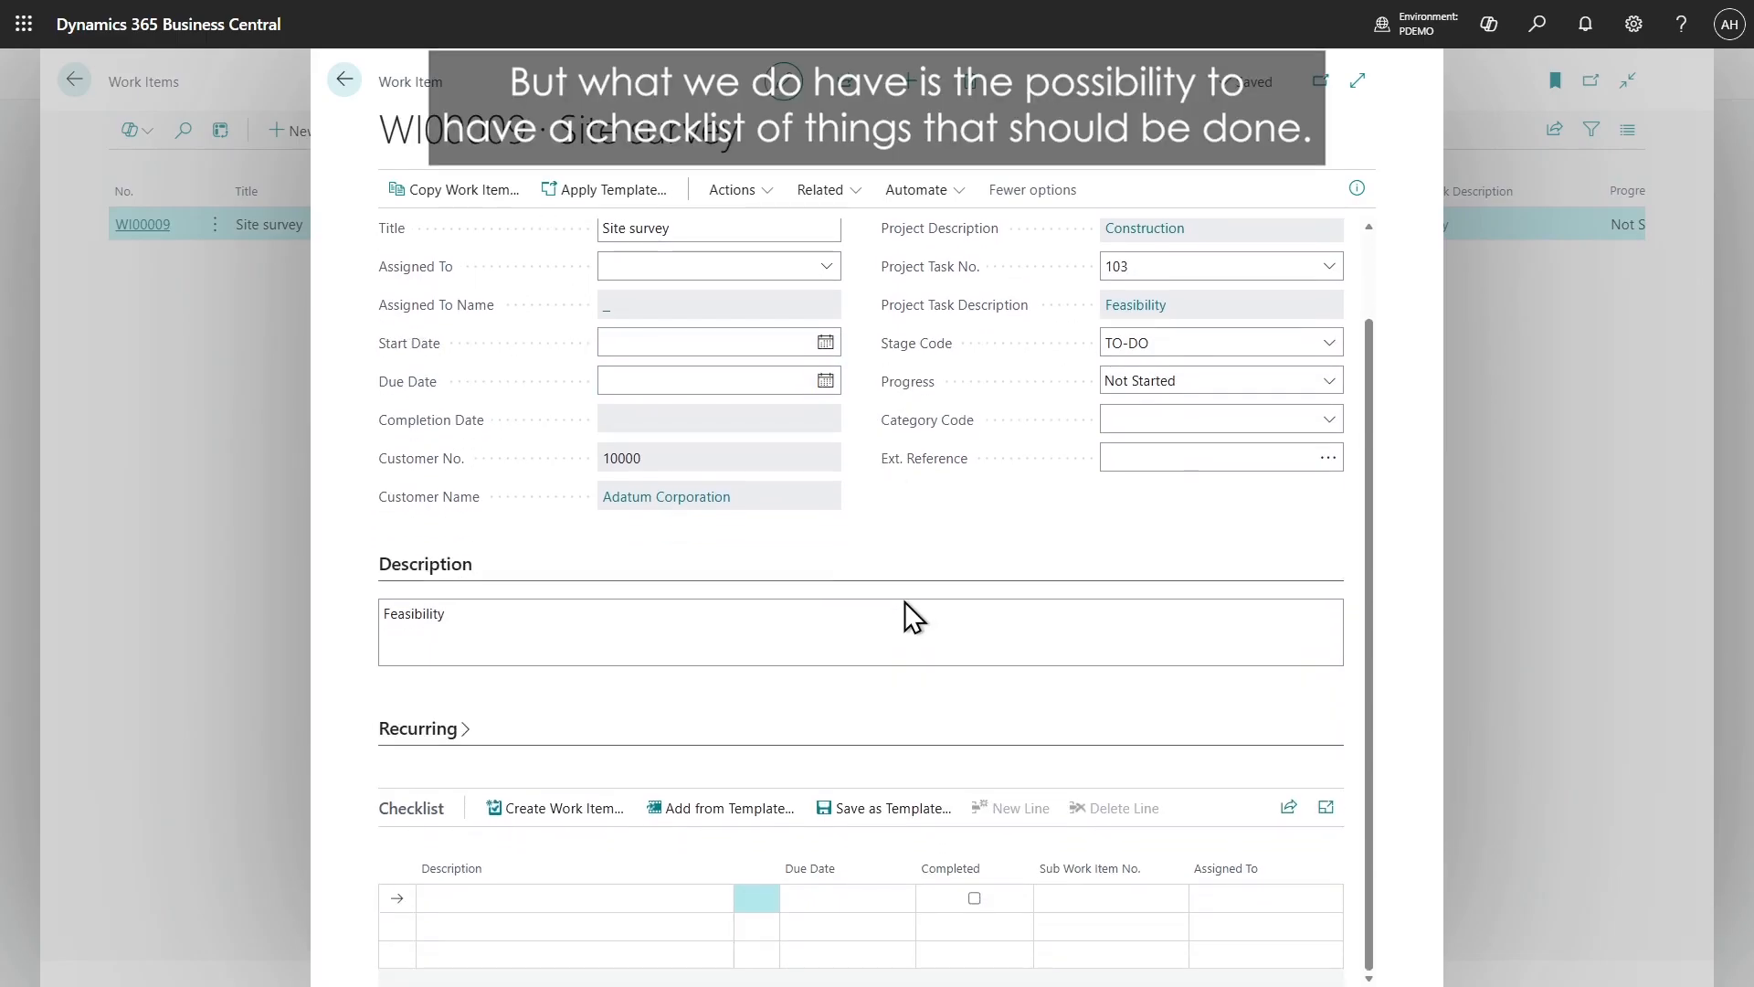
pyautogui.click(504, 902)
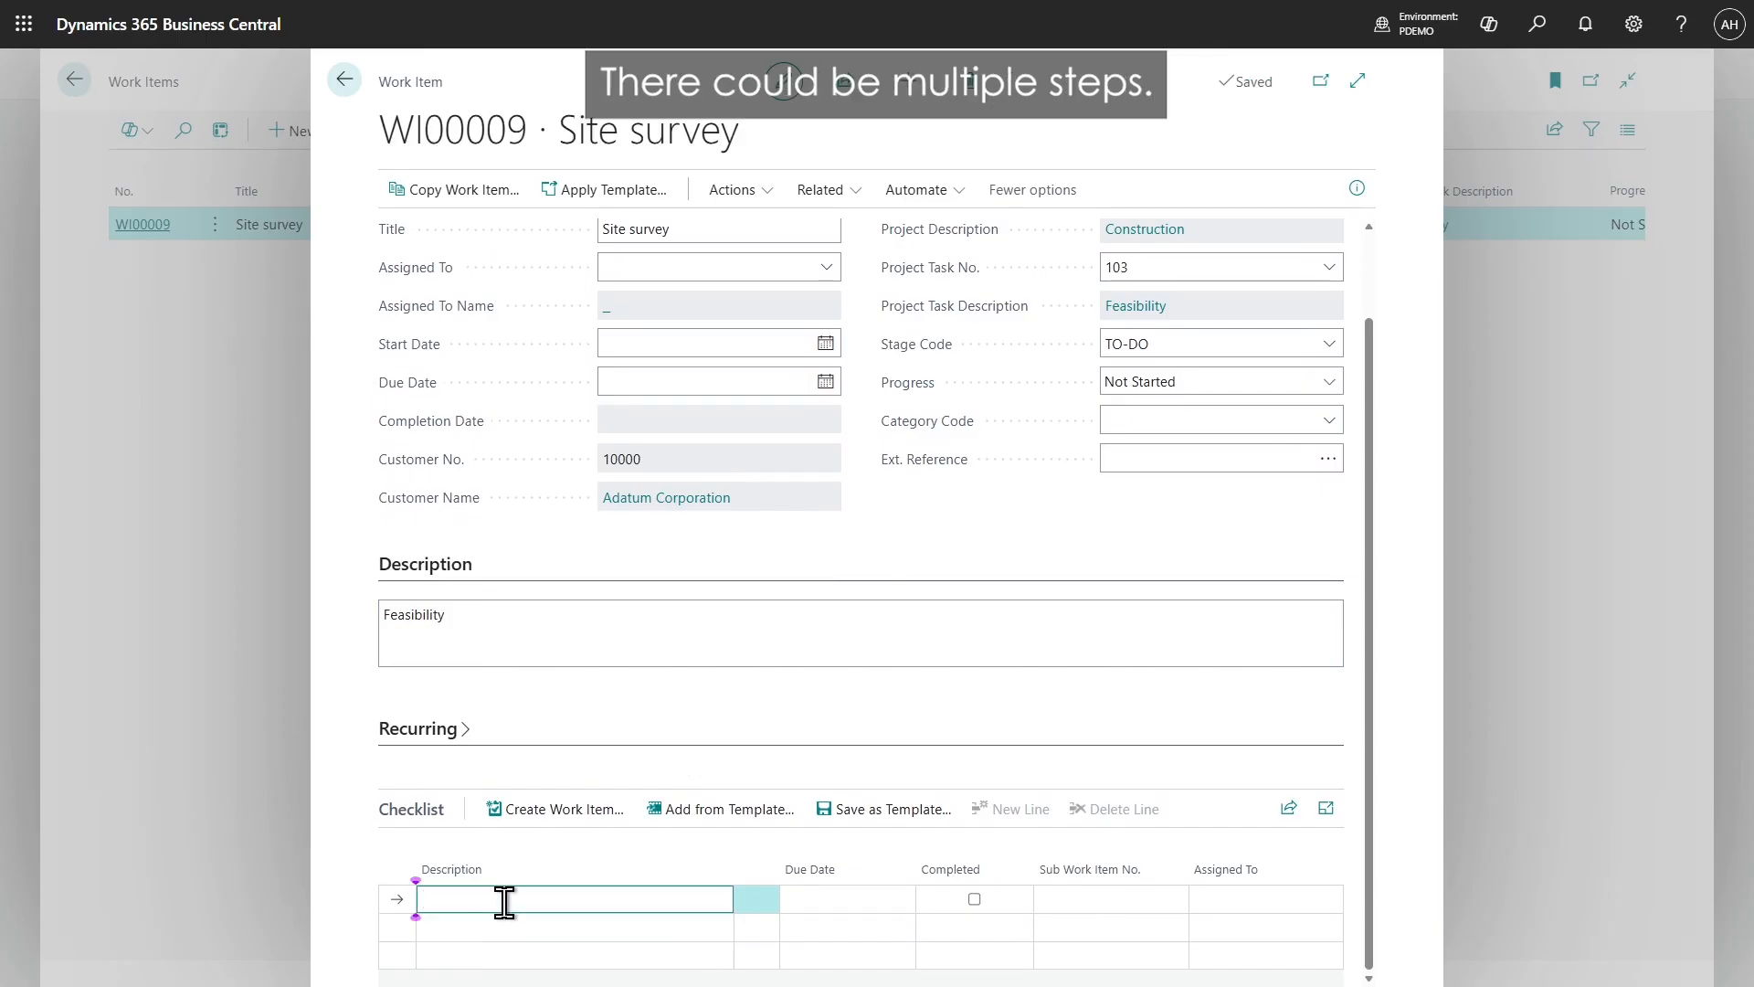
pyautogui.write('Step 1')
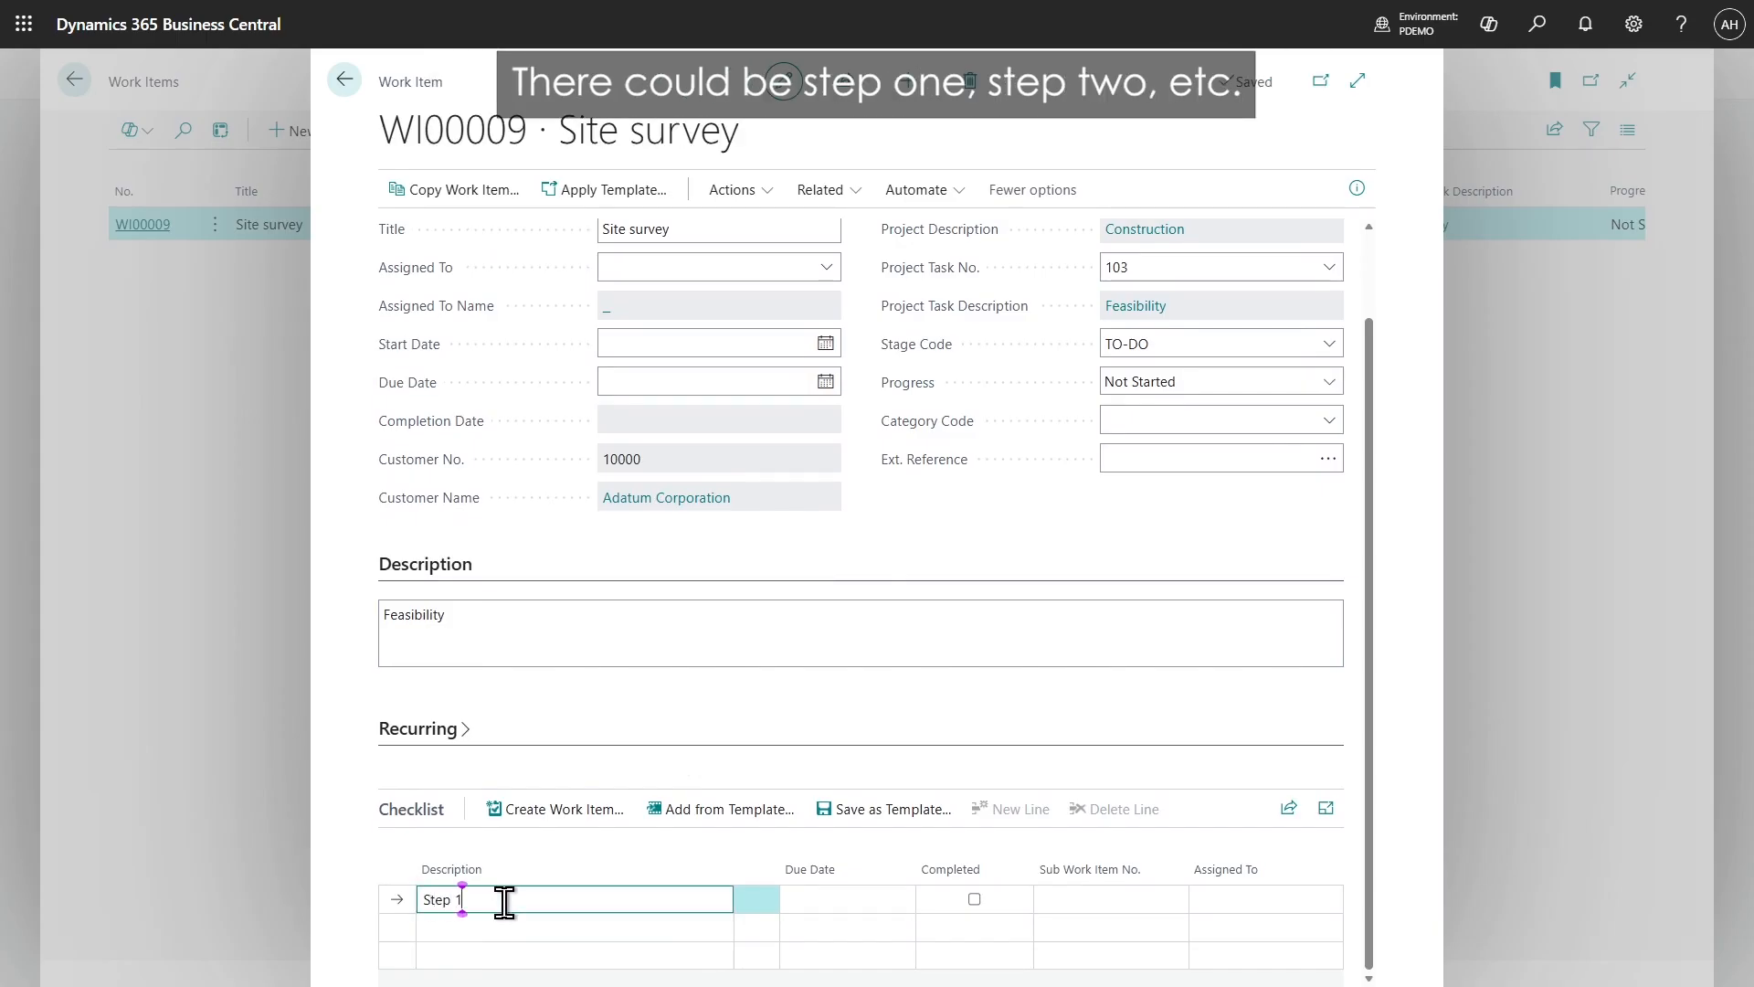
pyautogui.press('Down')
pyautogui.write('Step 2')
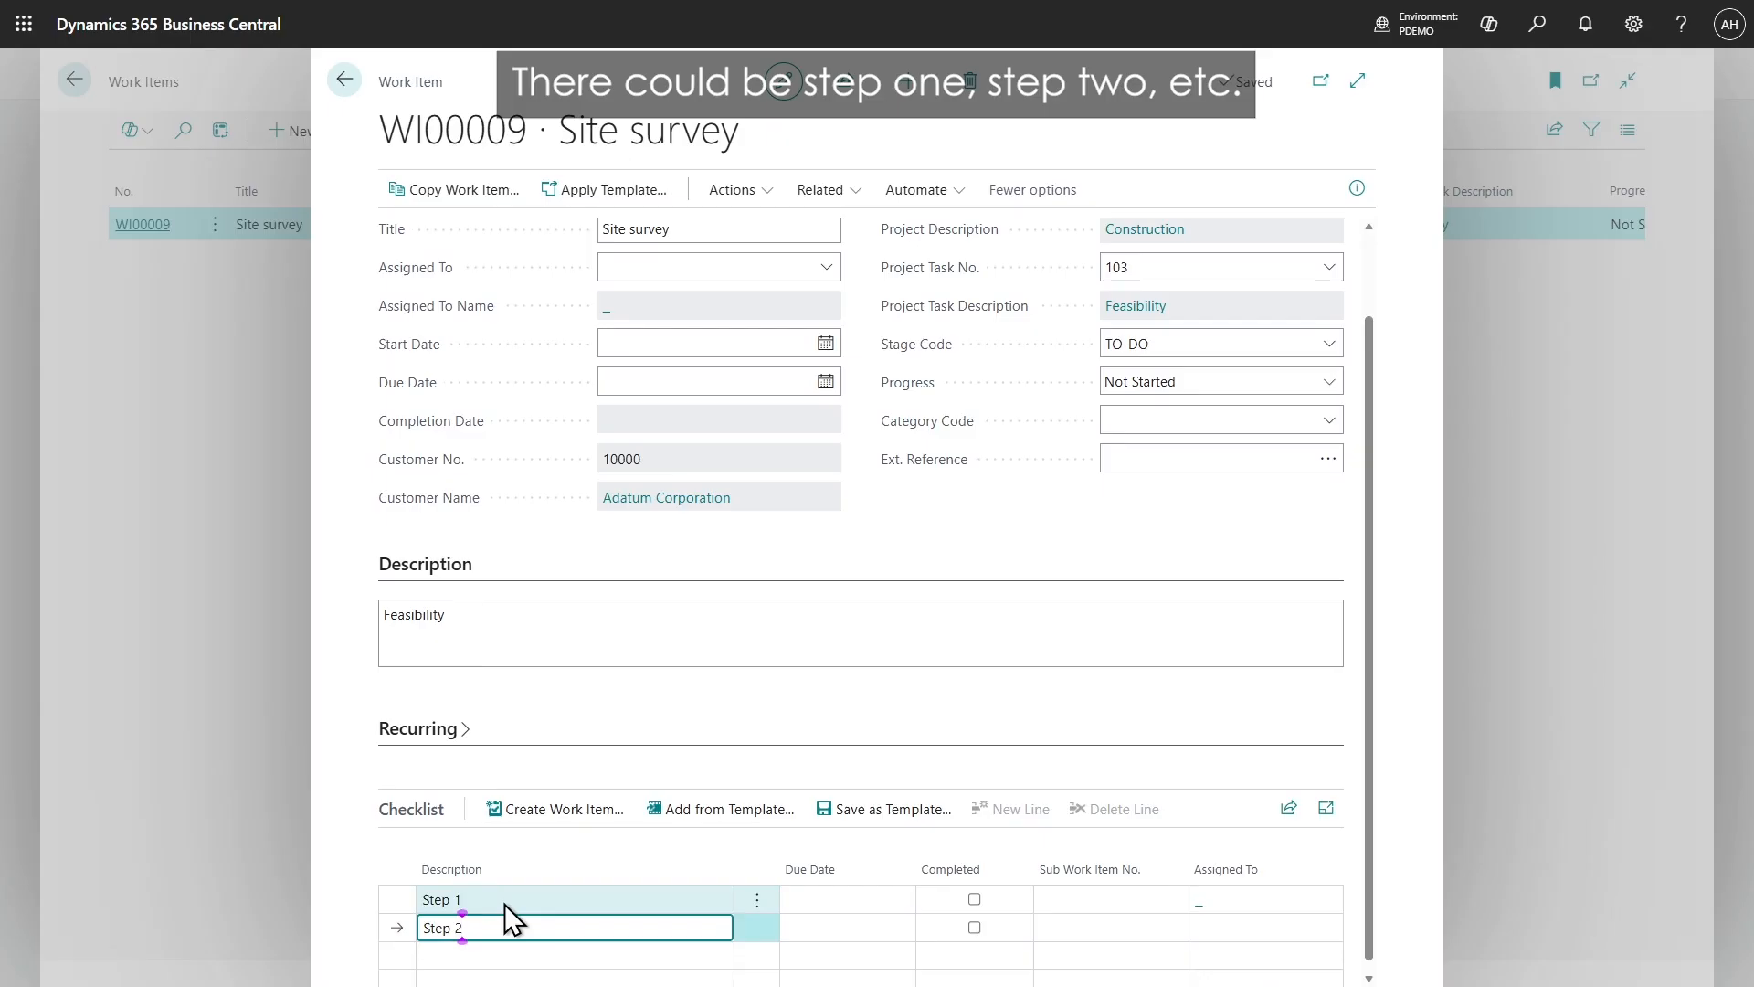
pyautogui.click(739, 716)
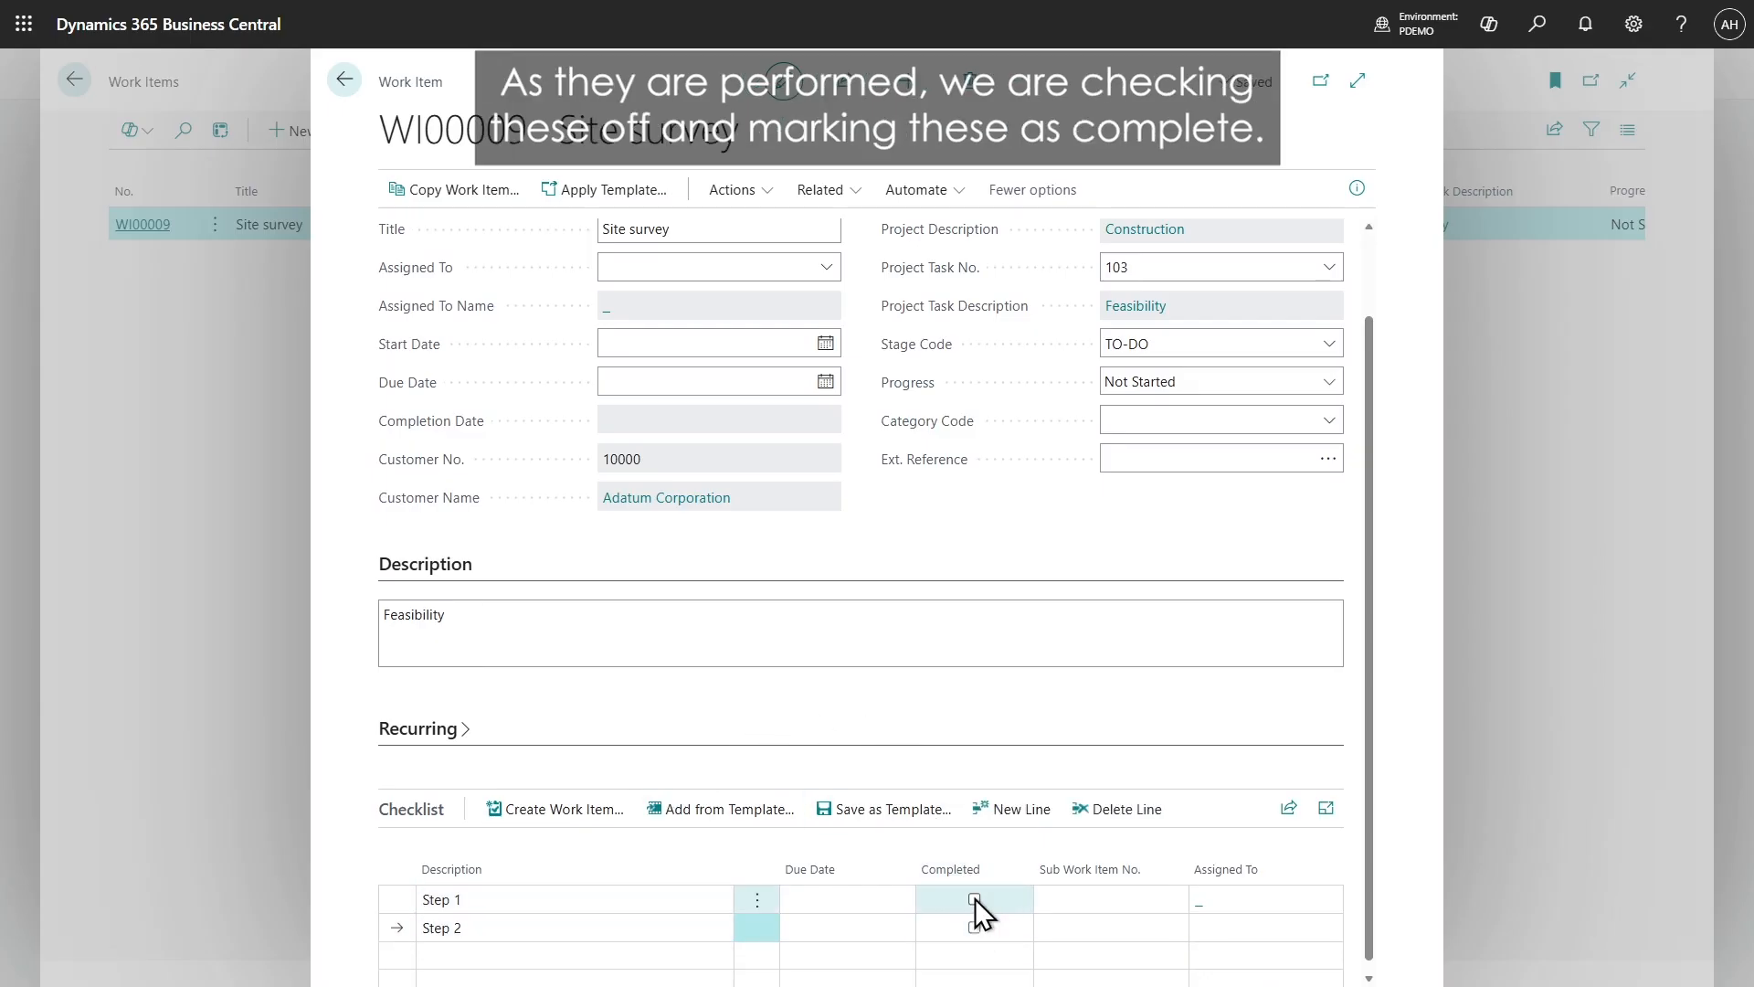
pyautogui.moveTo(1103, 883)
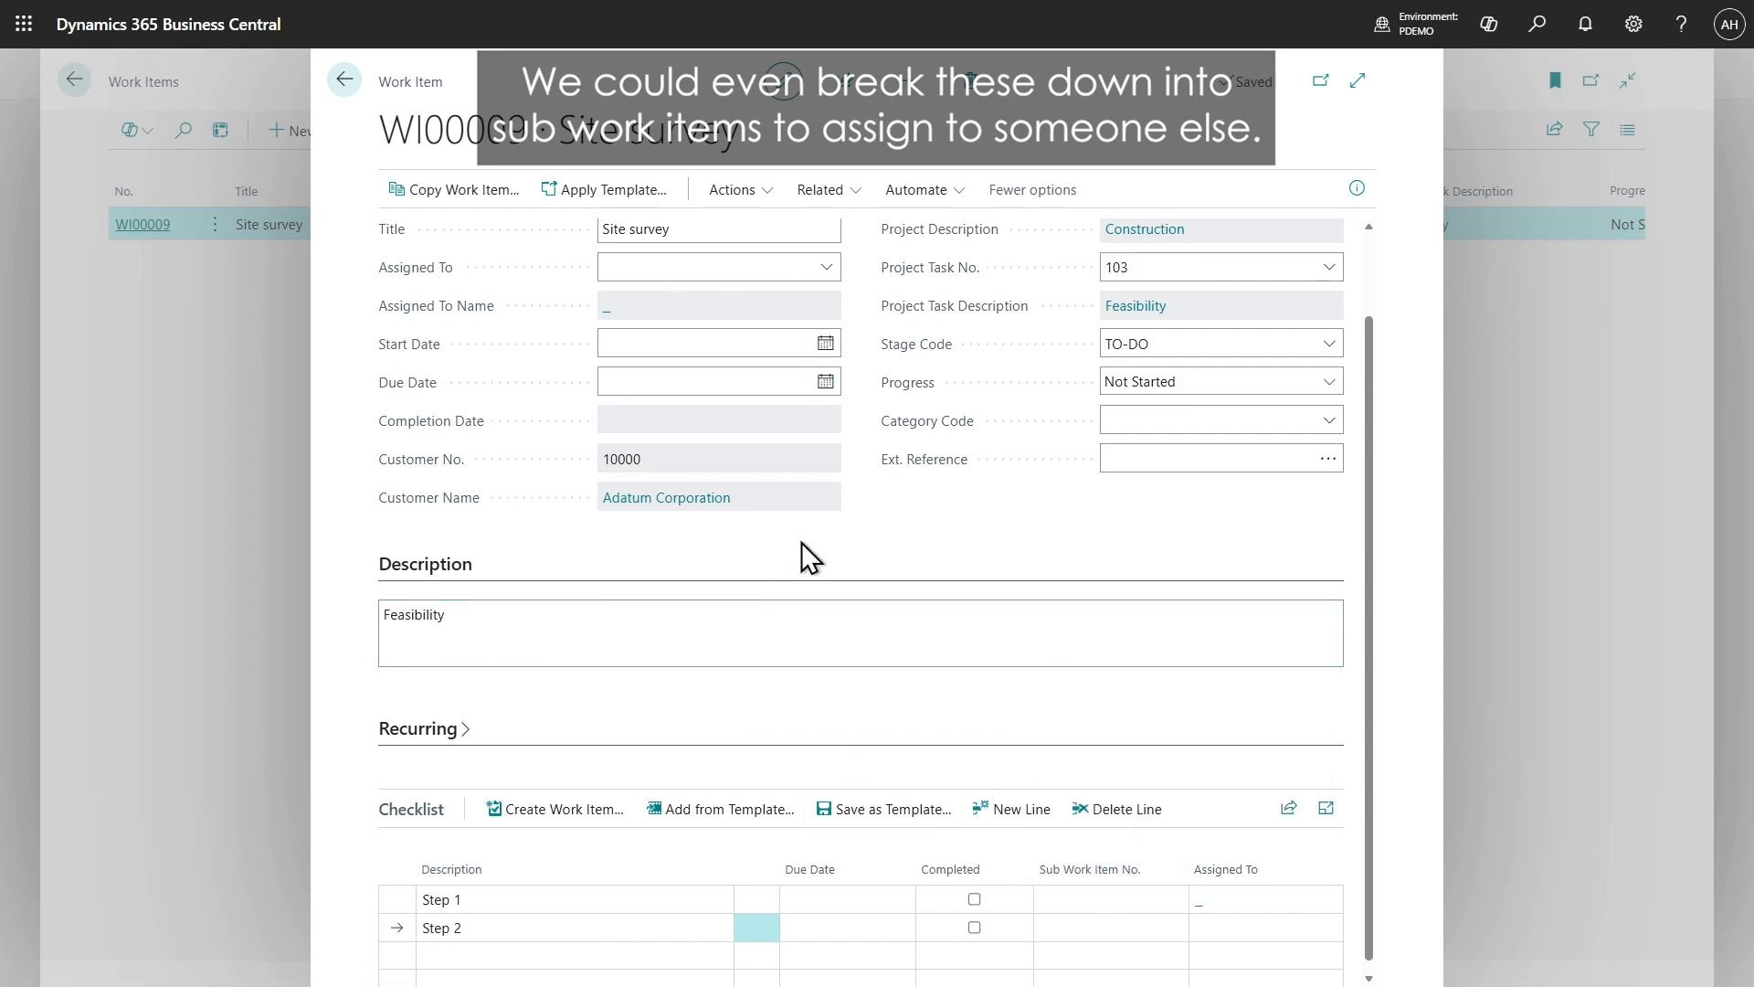
# Step: Set the work item's due date to 26/06/2026 and its start date to 22/06/2026
pyautogui.scroll(2, 803, 541)
pyautogui.click(826, 442)
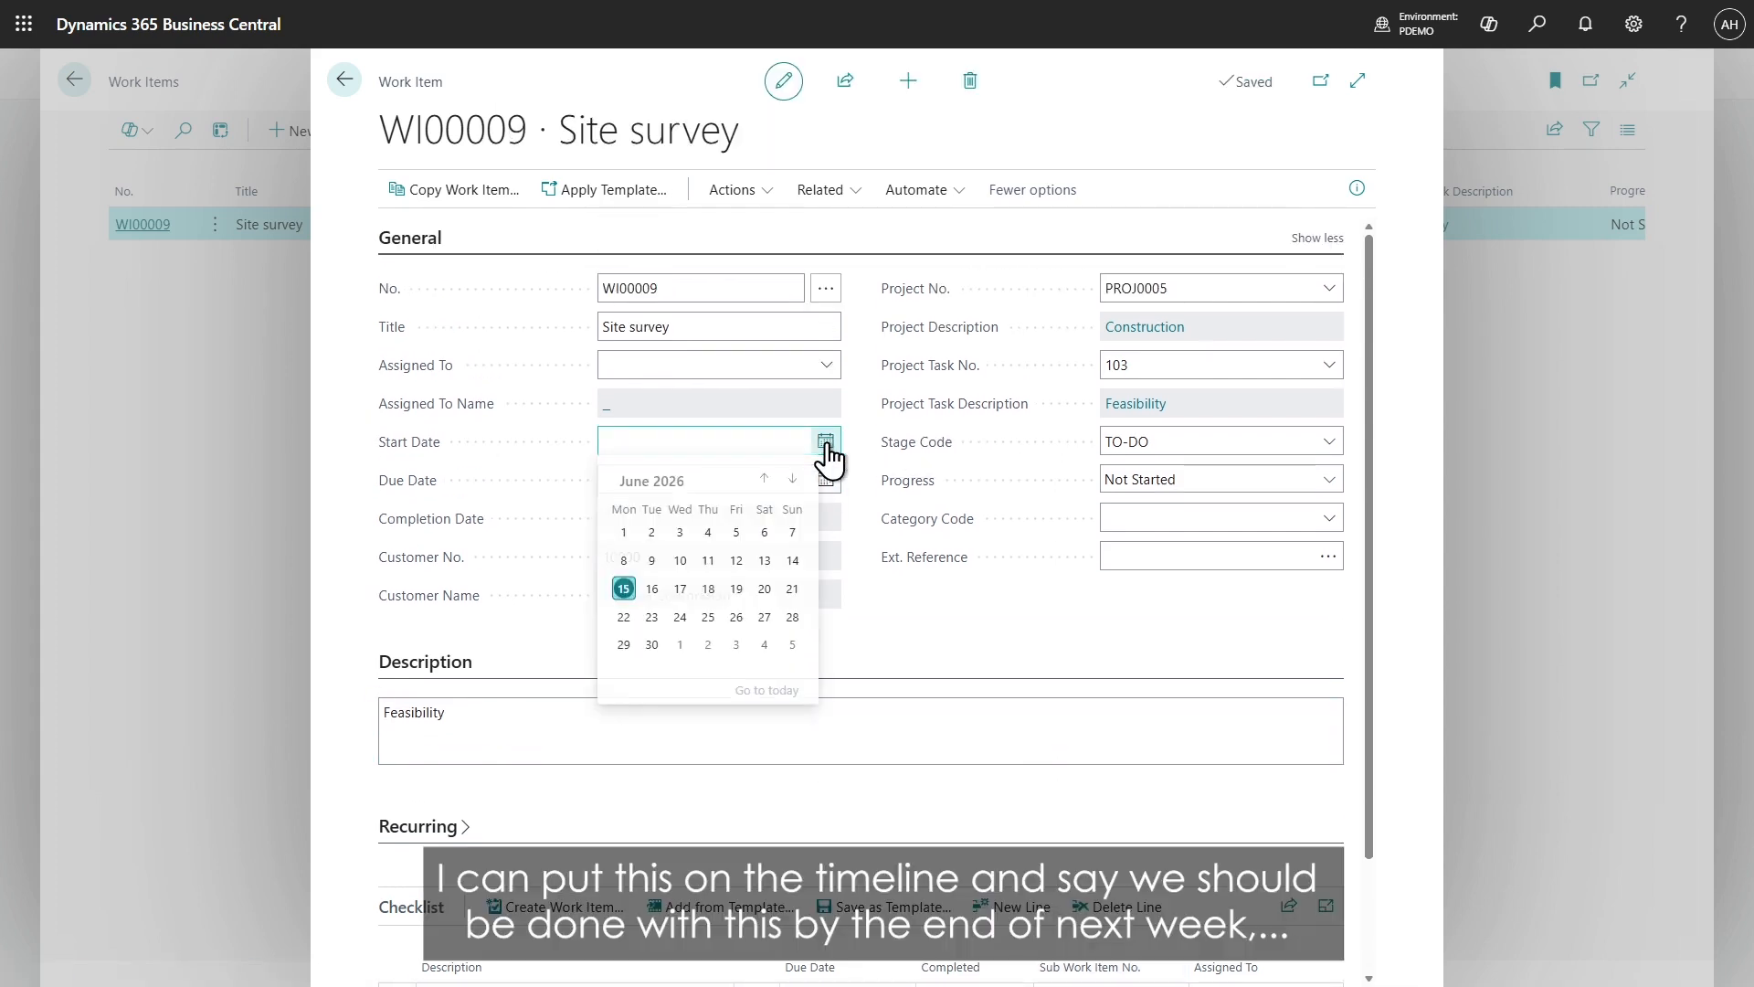
pyautogui.click(826, 480)
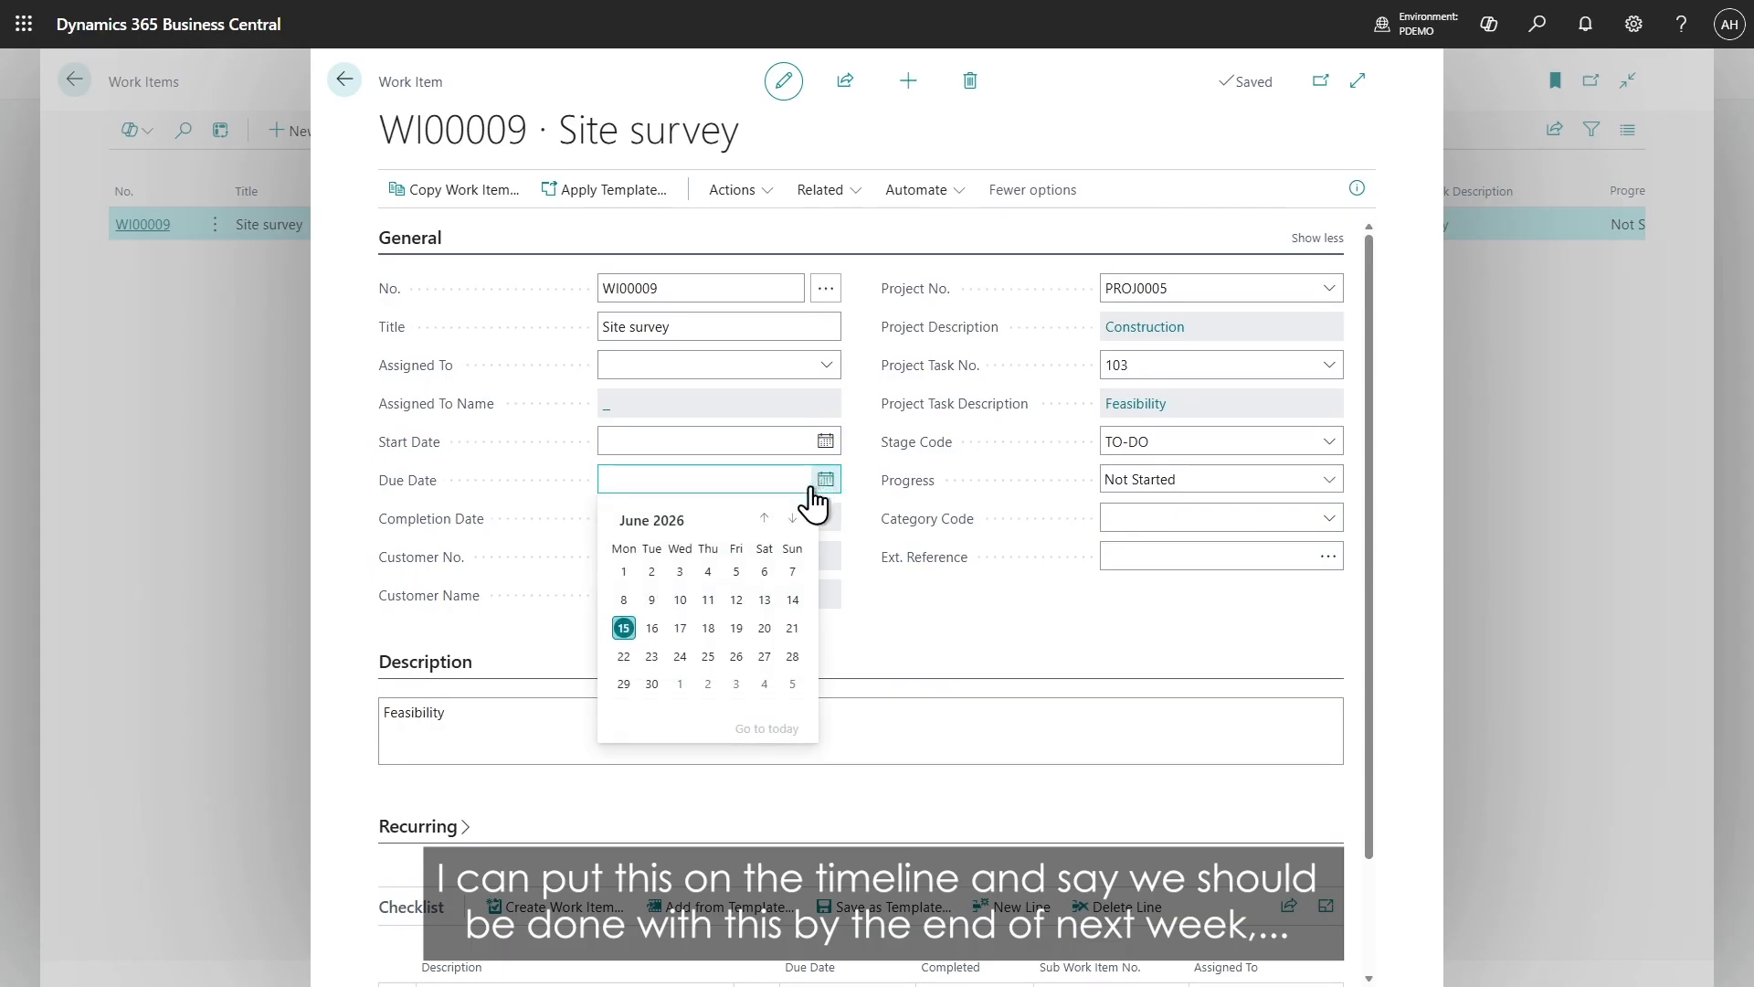
pyautogui.click(737, 657)
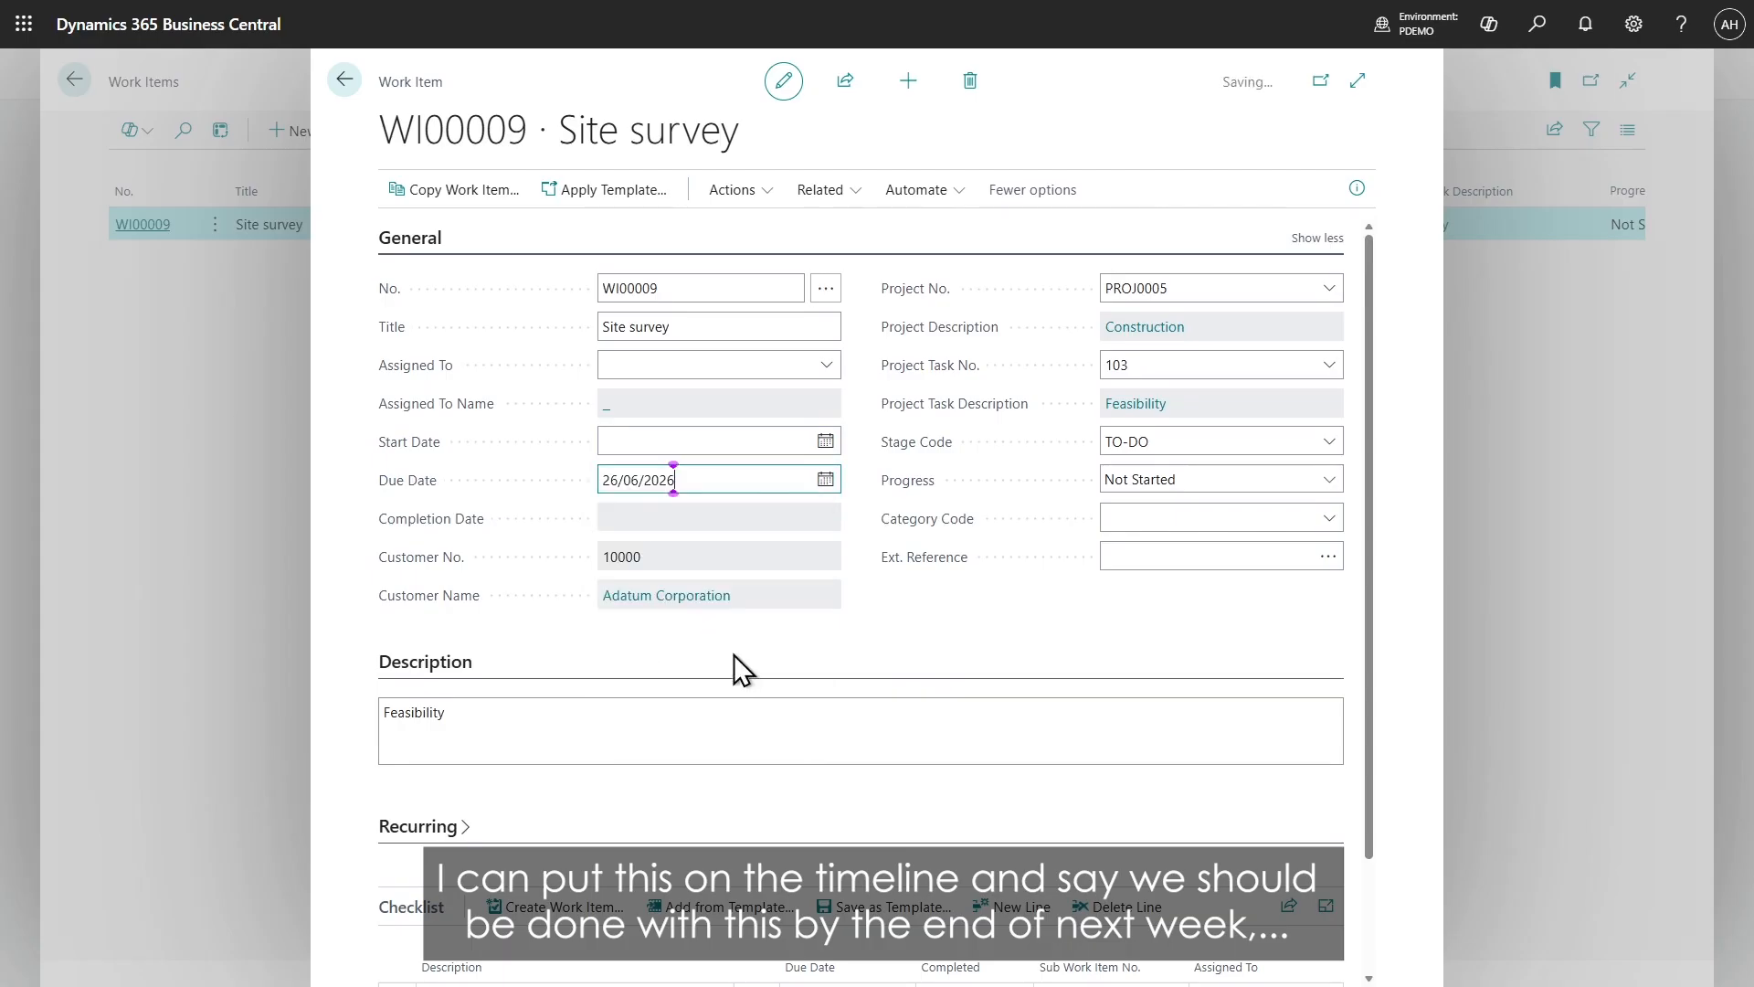
pyautogui.click(826, 442)
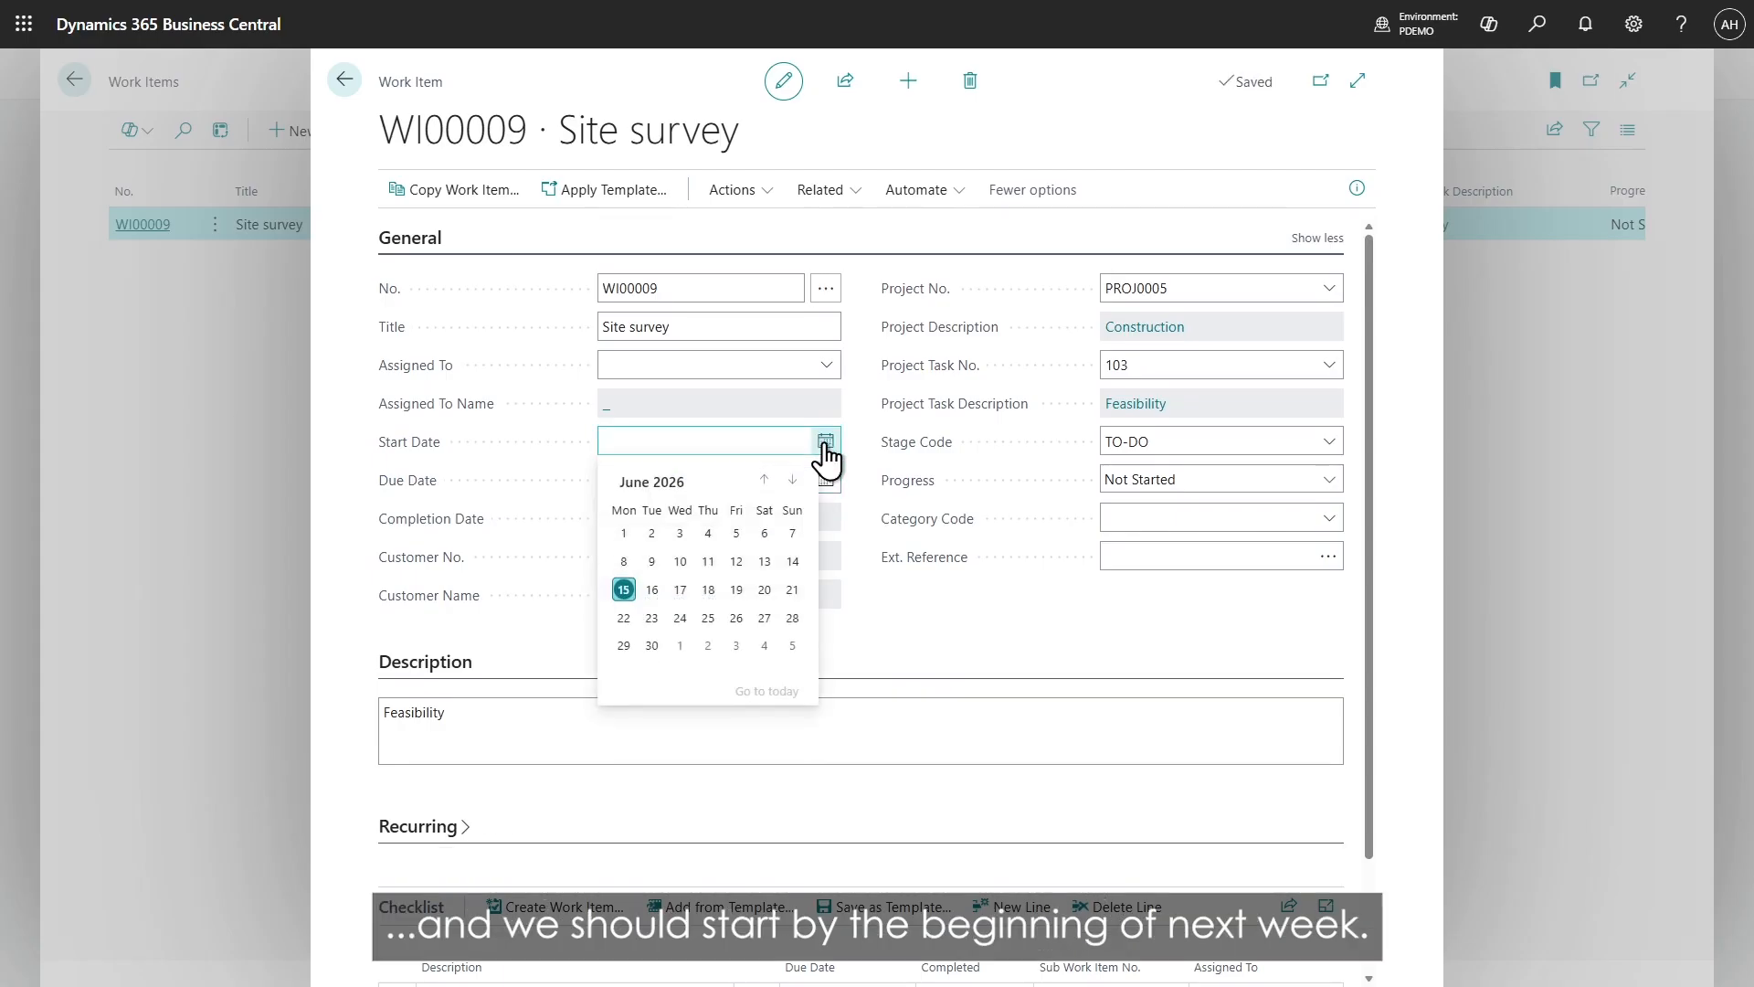
pyautogui.click(625, 619)
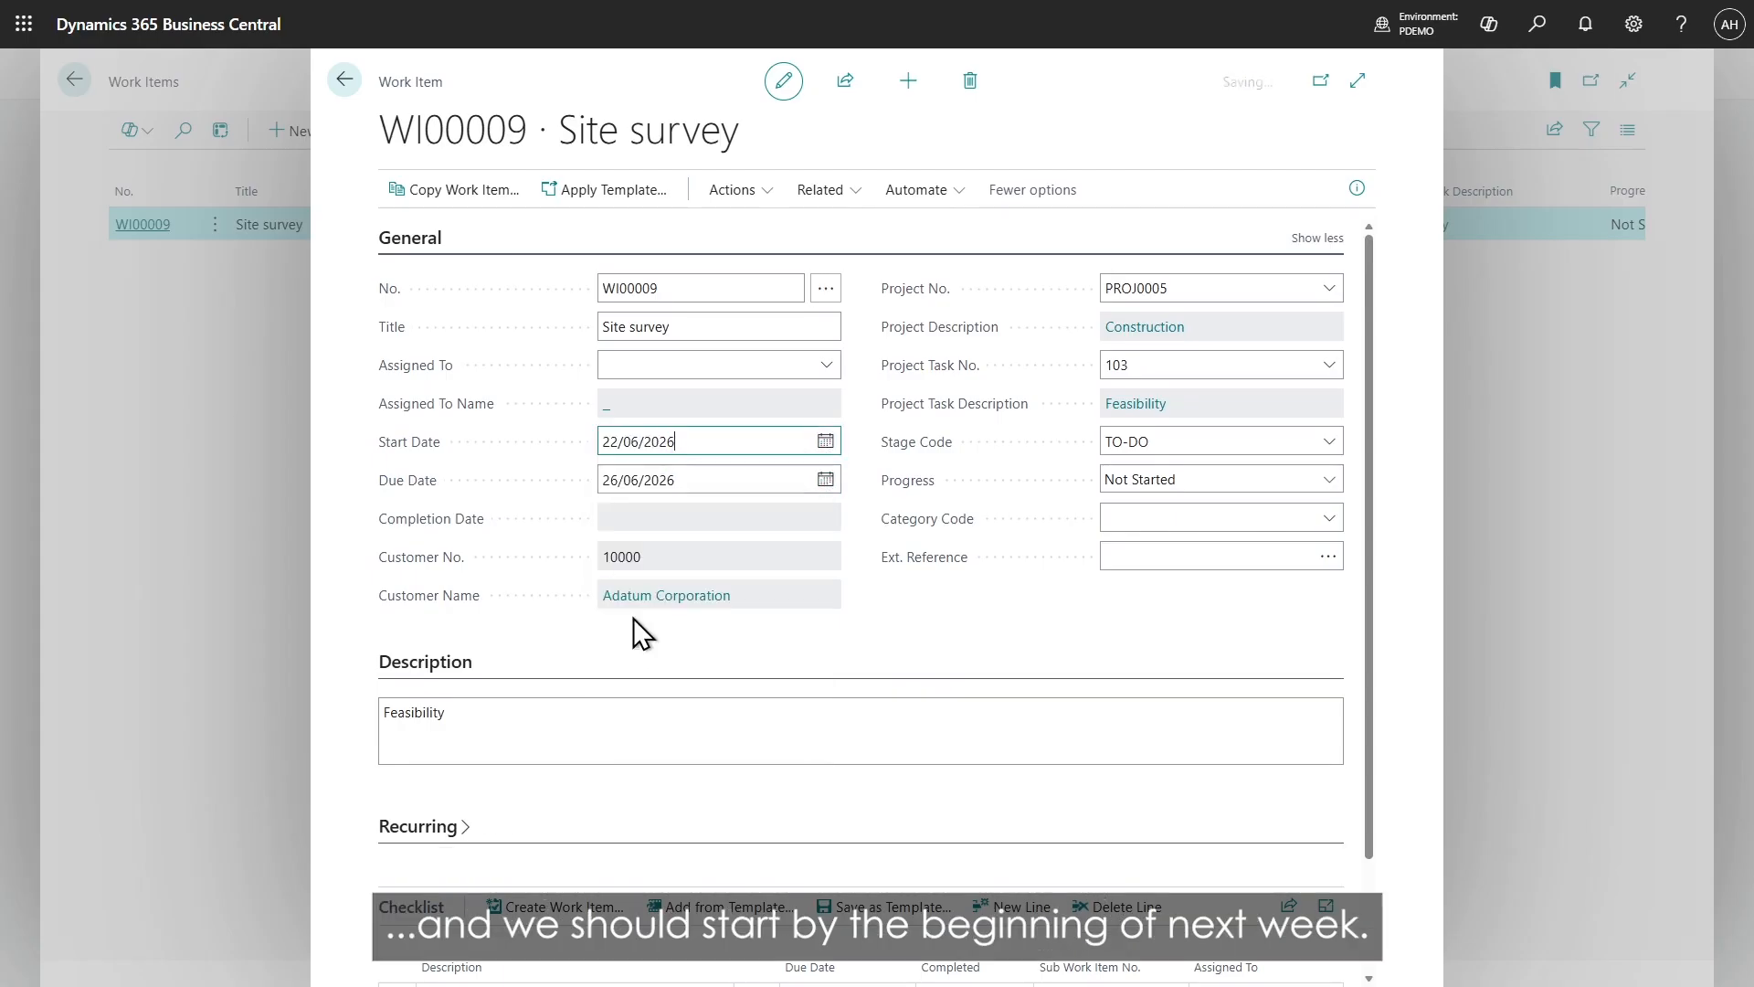
# Step: Assign the Site survey work item to the first person in the resource list and dismiss the e-mail notice
pyautogui.click(828, 366)
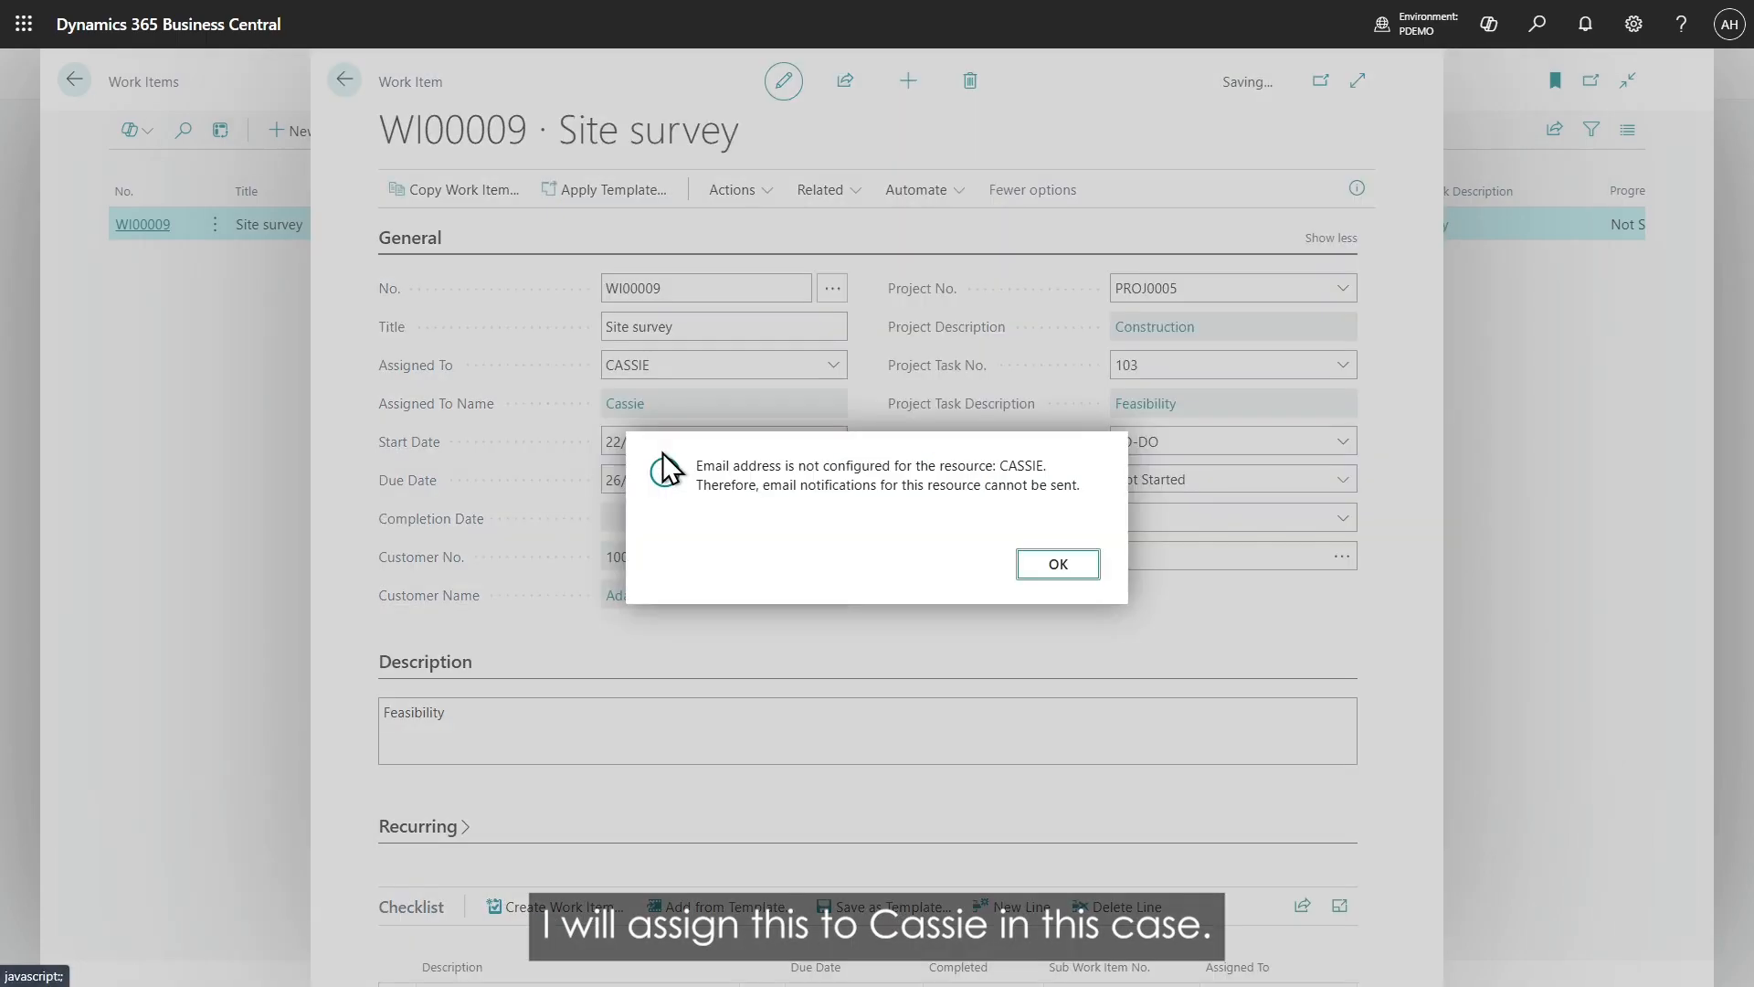
pyautogui.click(650, 451)
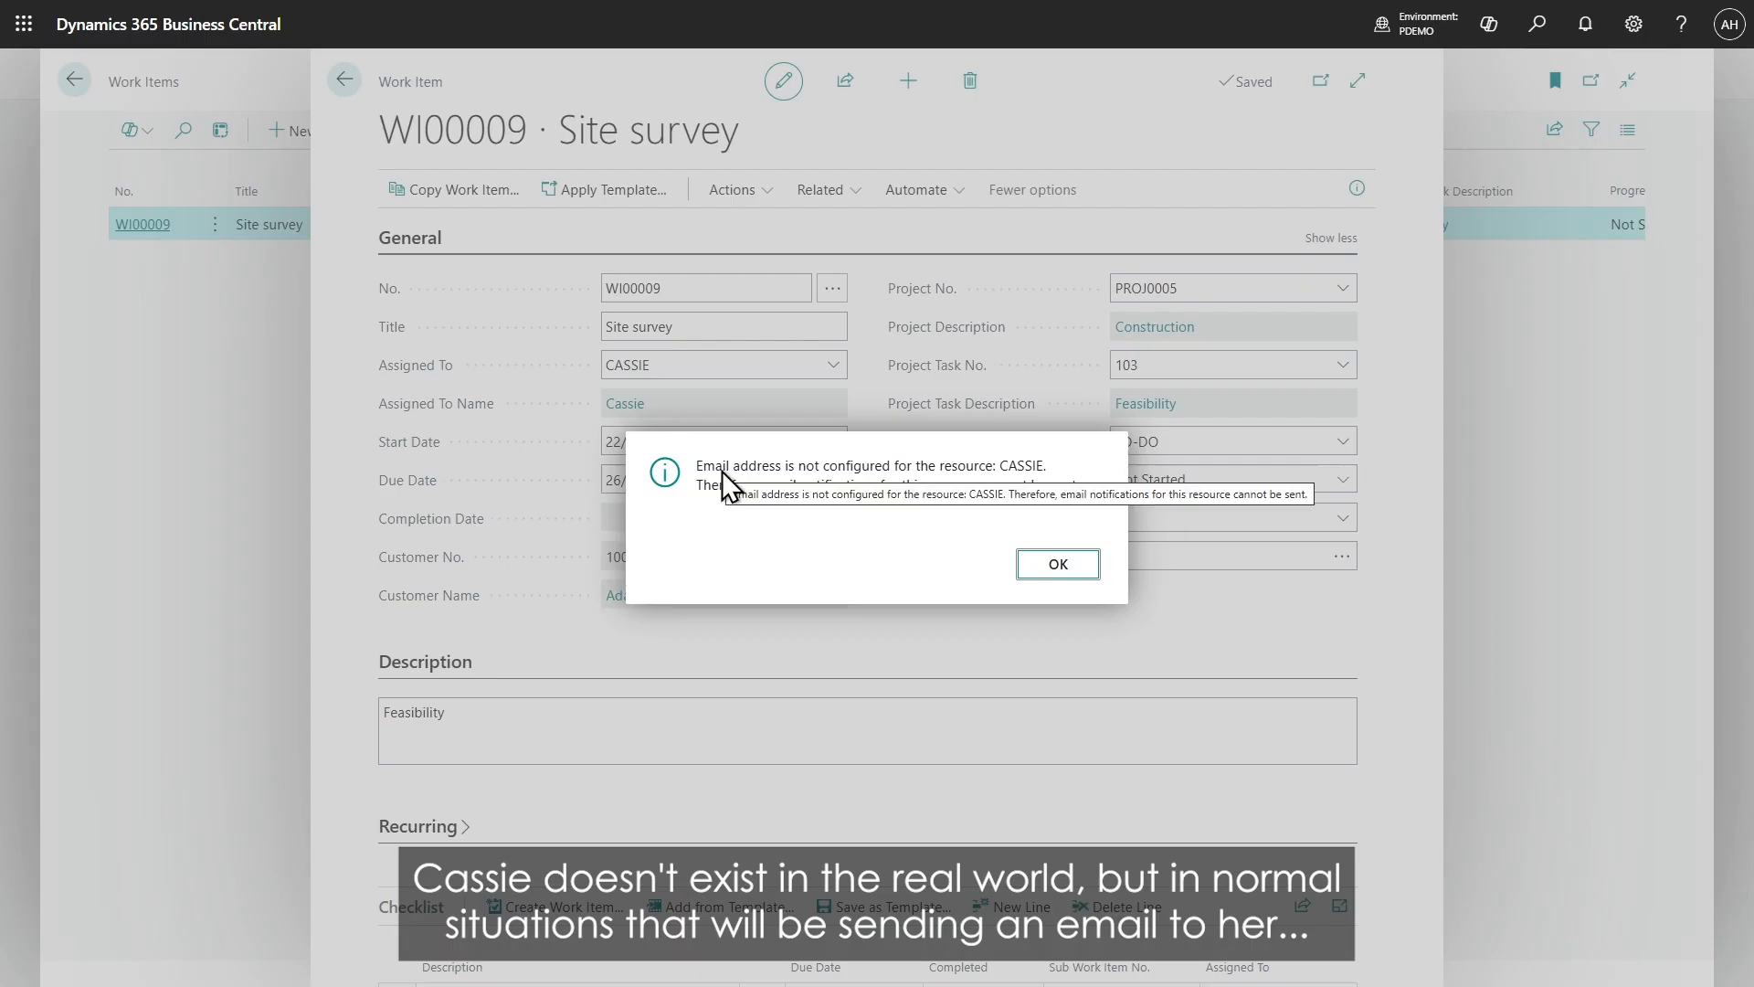
pyautogui.click(1058, 565)
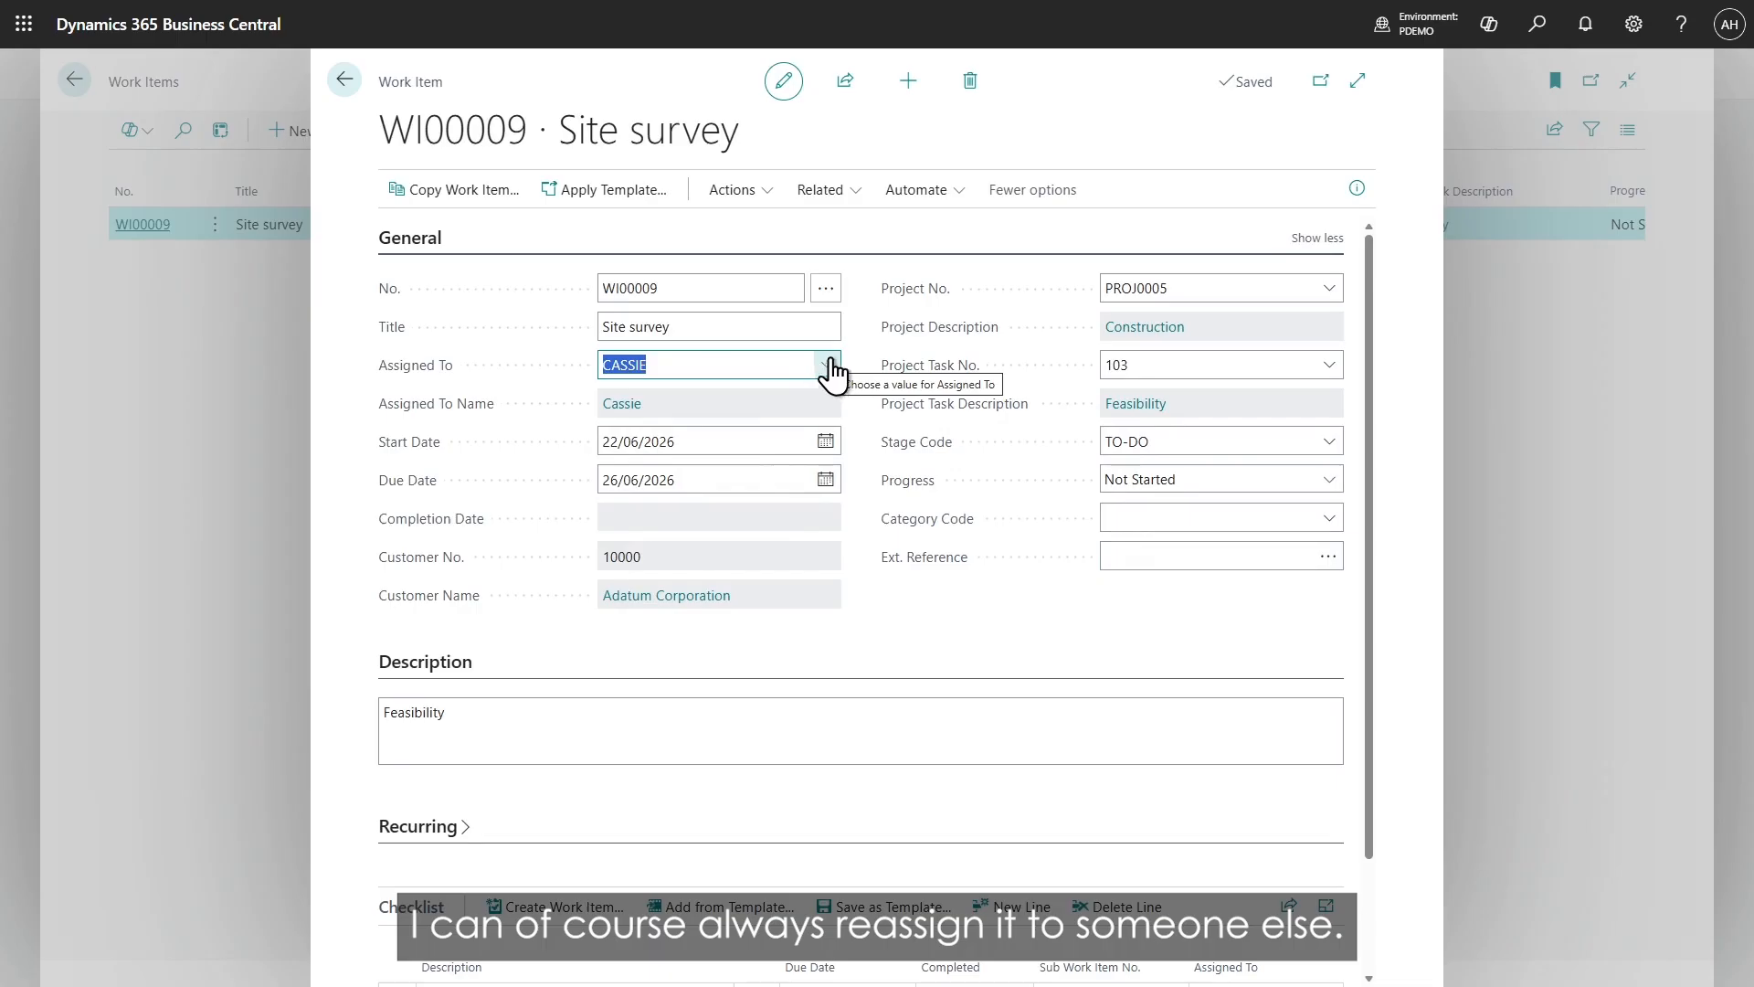
# Step: Reassign the Site survey work item to the project manager and set its progress to In Progress
pyautogui.click(826, 364)
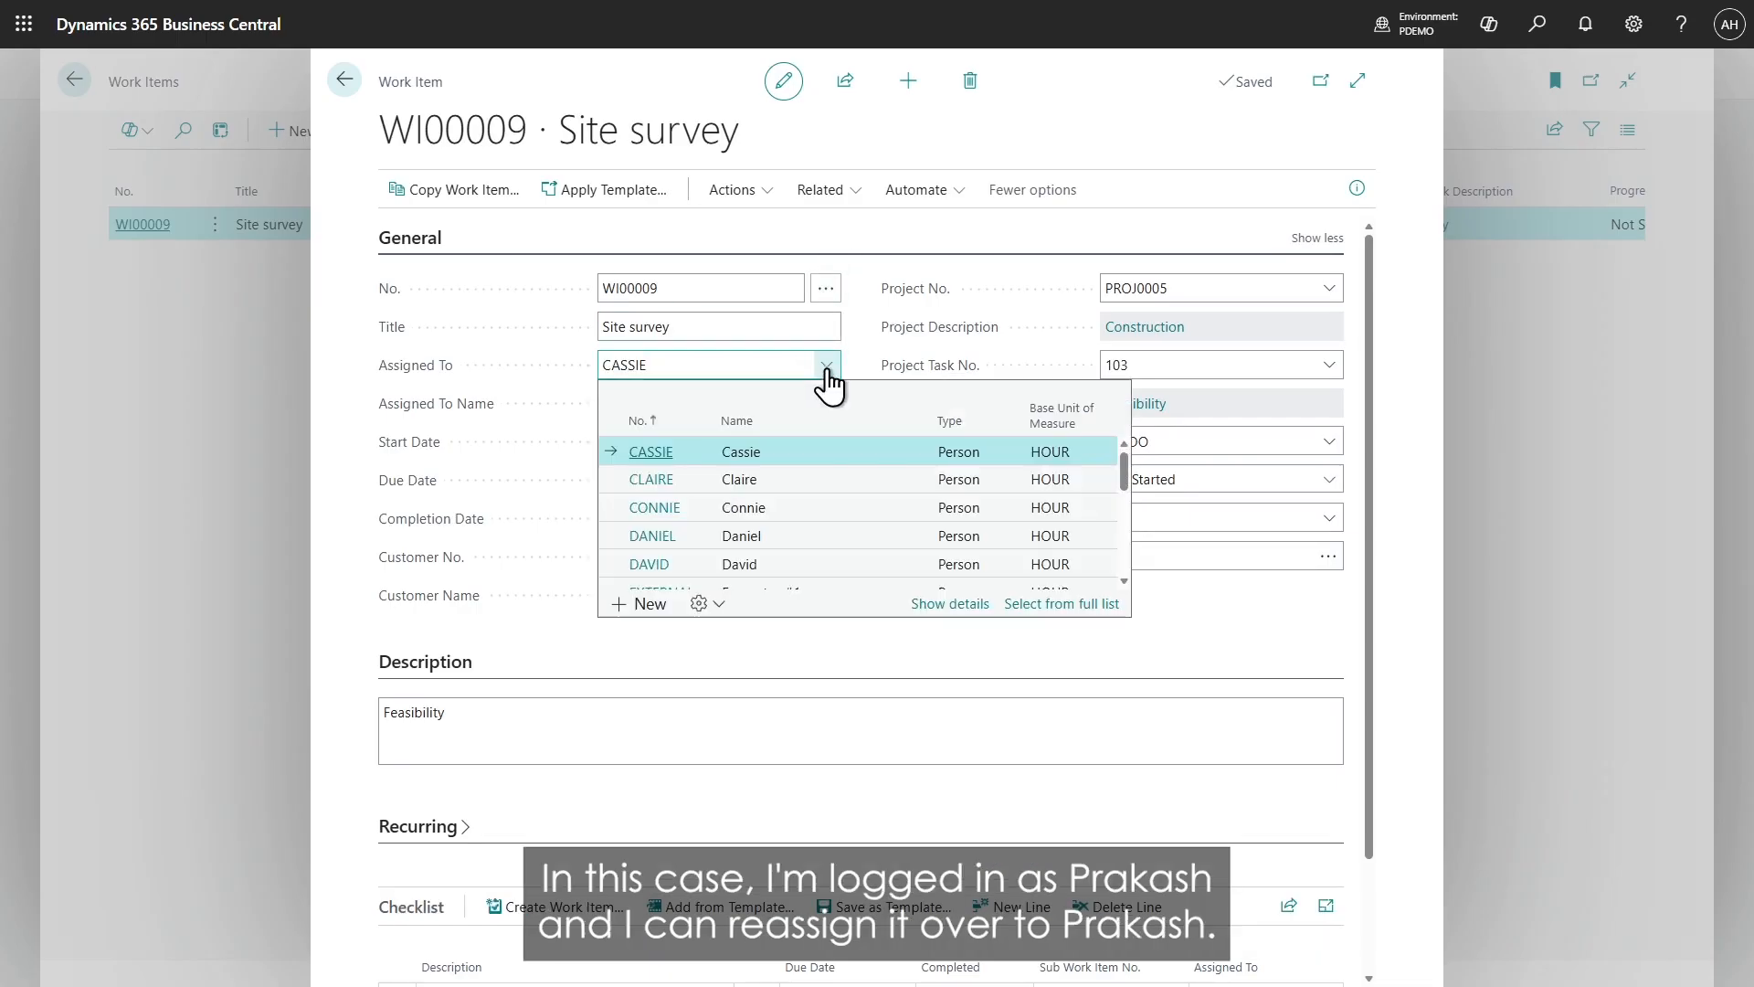
pyautogui.scroll(-2, 761, 493)
pyautogui.scroll(-2, 758, 498)
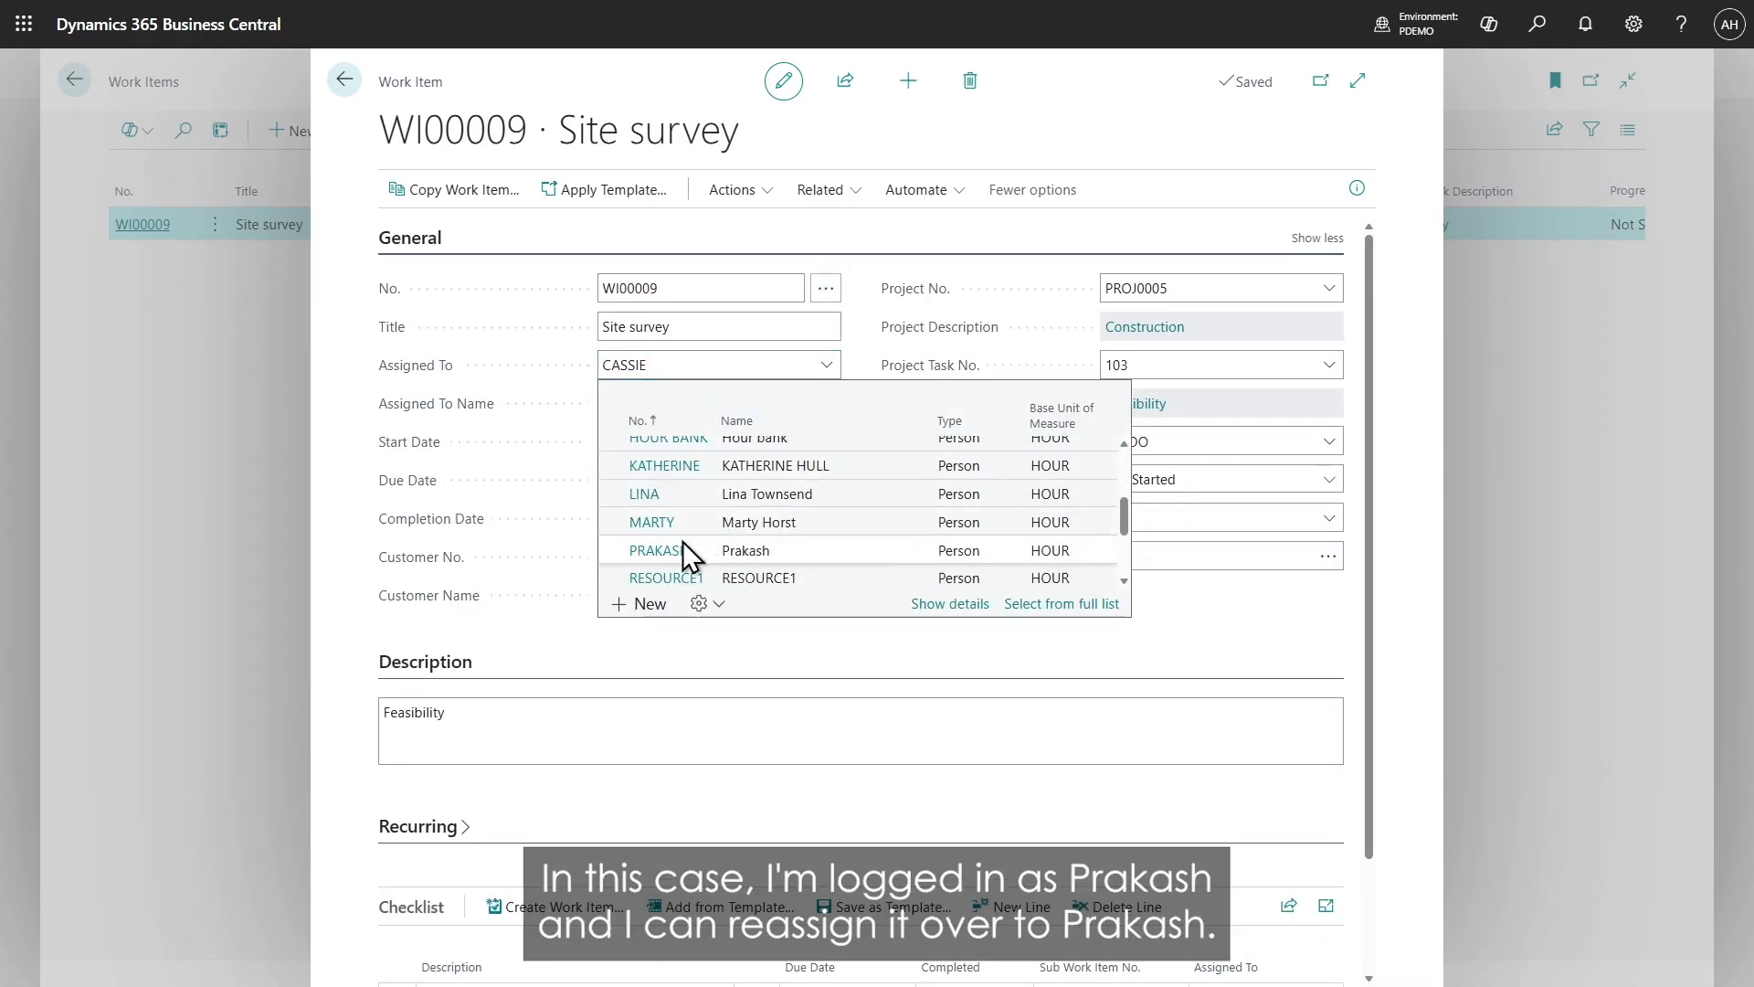
pyautogui.click(669, 549)
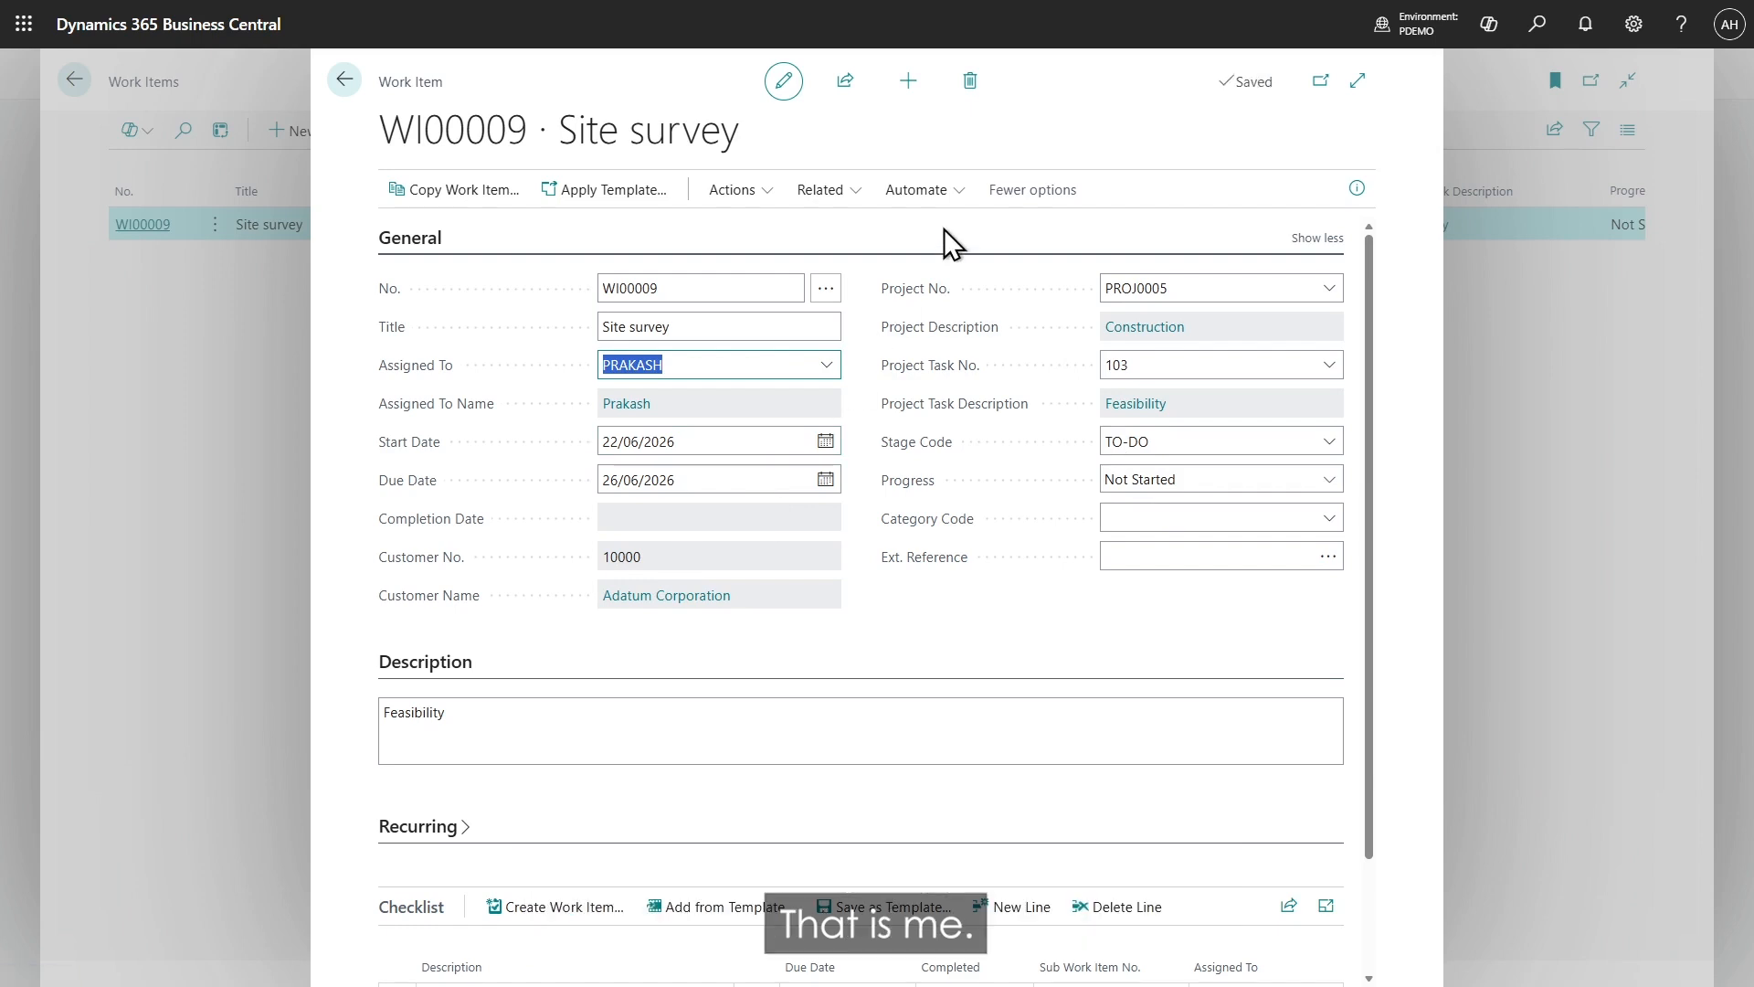
pyautogui.click(1201, 477)
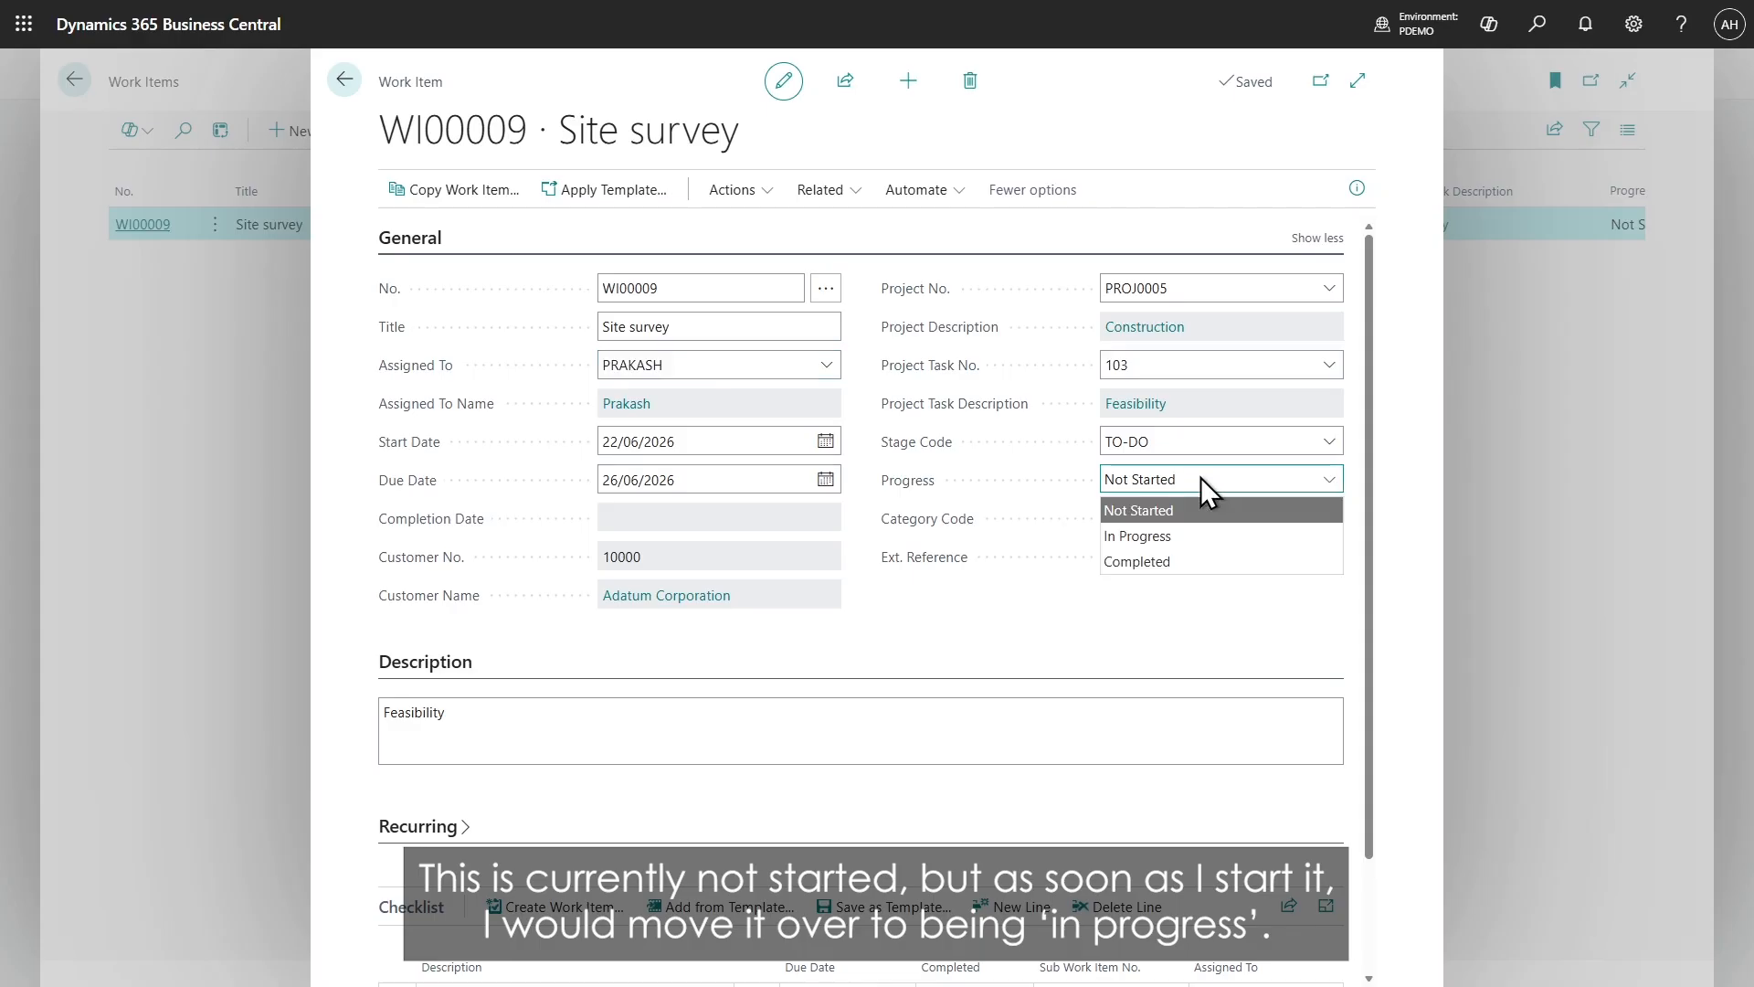
pyautogui.click(1165, 536)
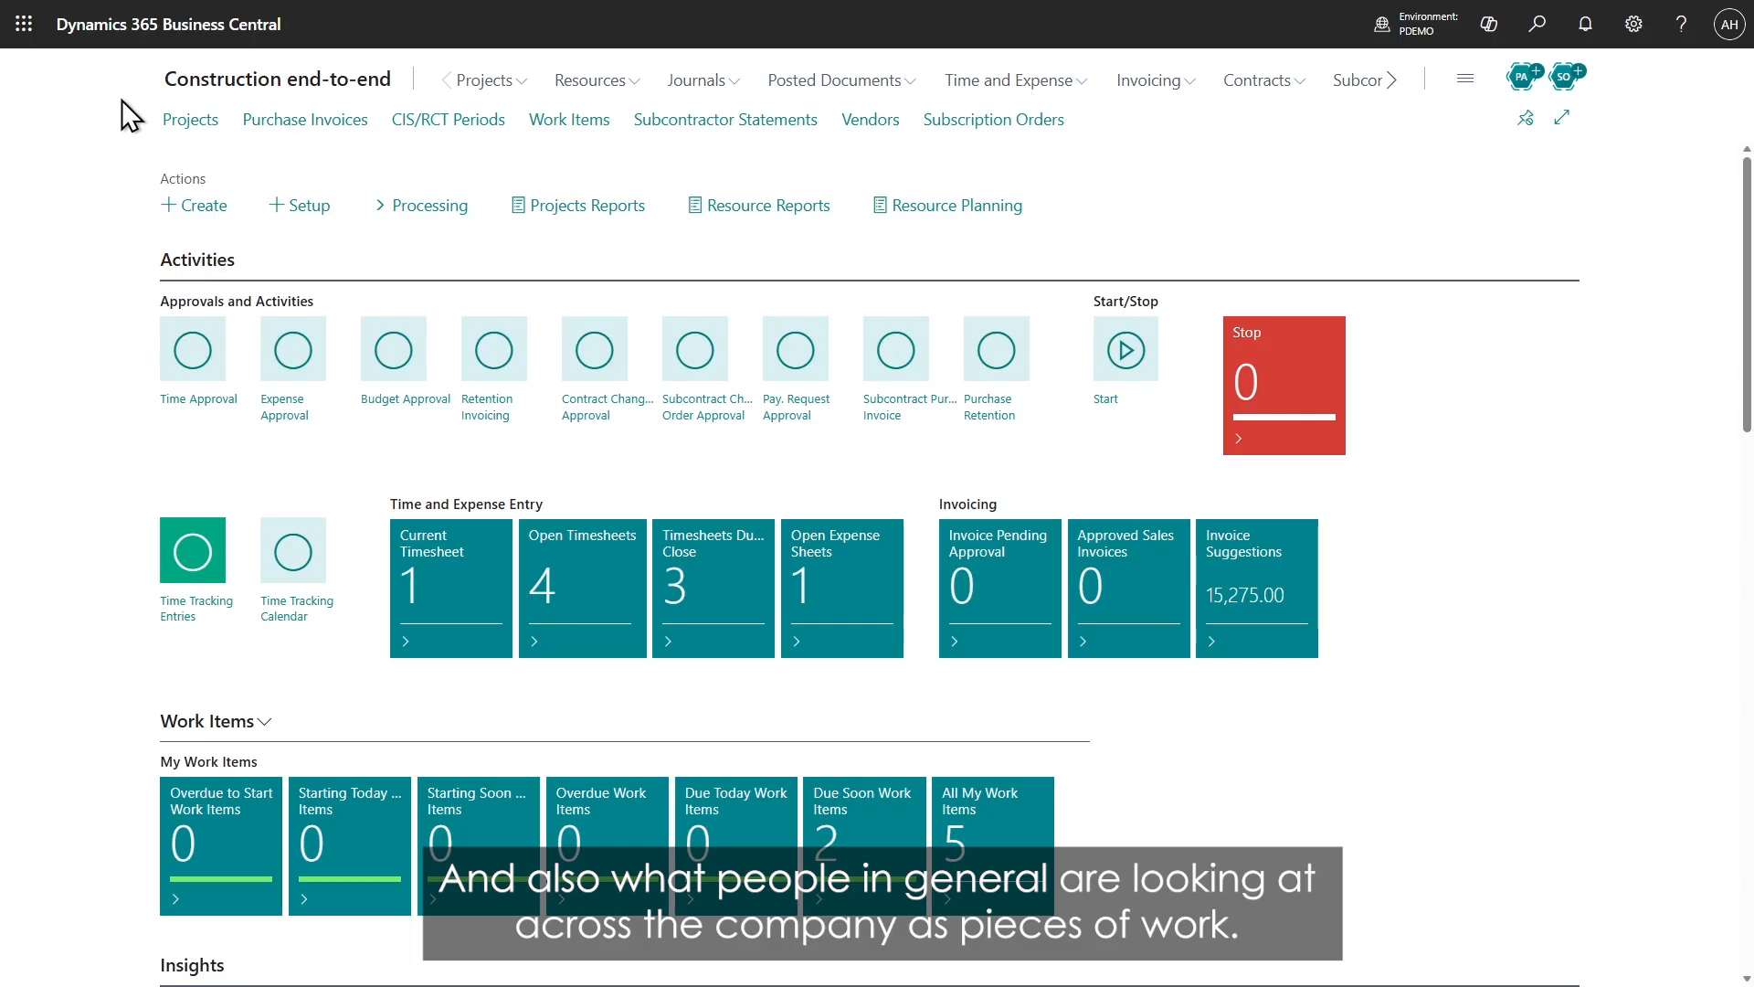
# Step: Open the company-wide work items as a Kanban board and examine the cards and due dates of each resource
pyautogui.click(573, 126)
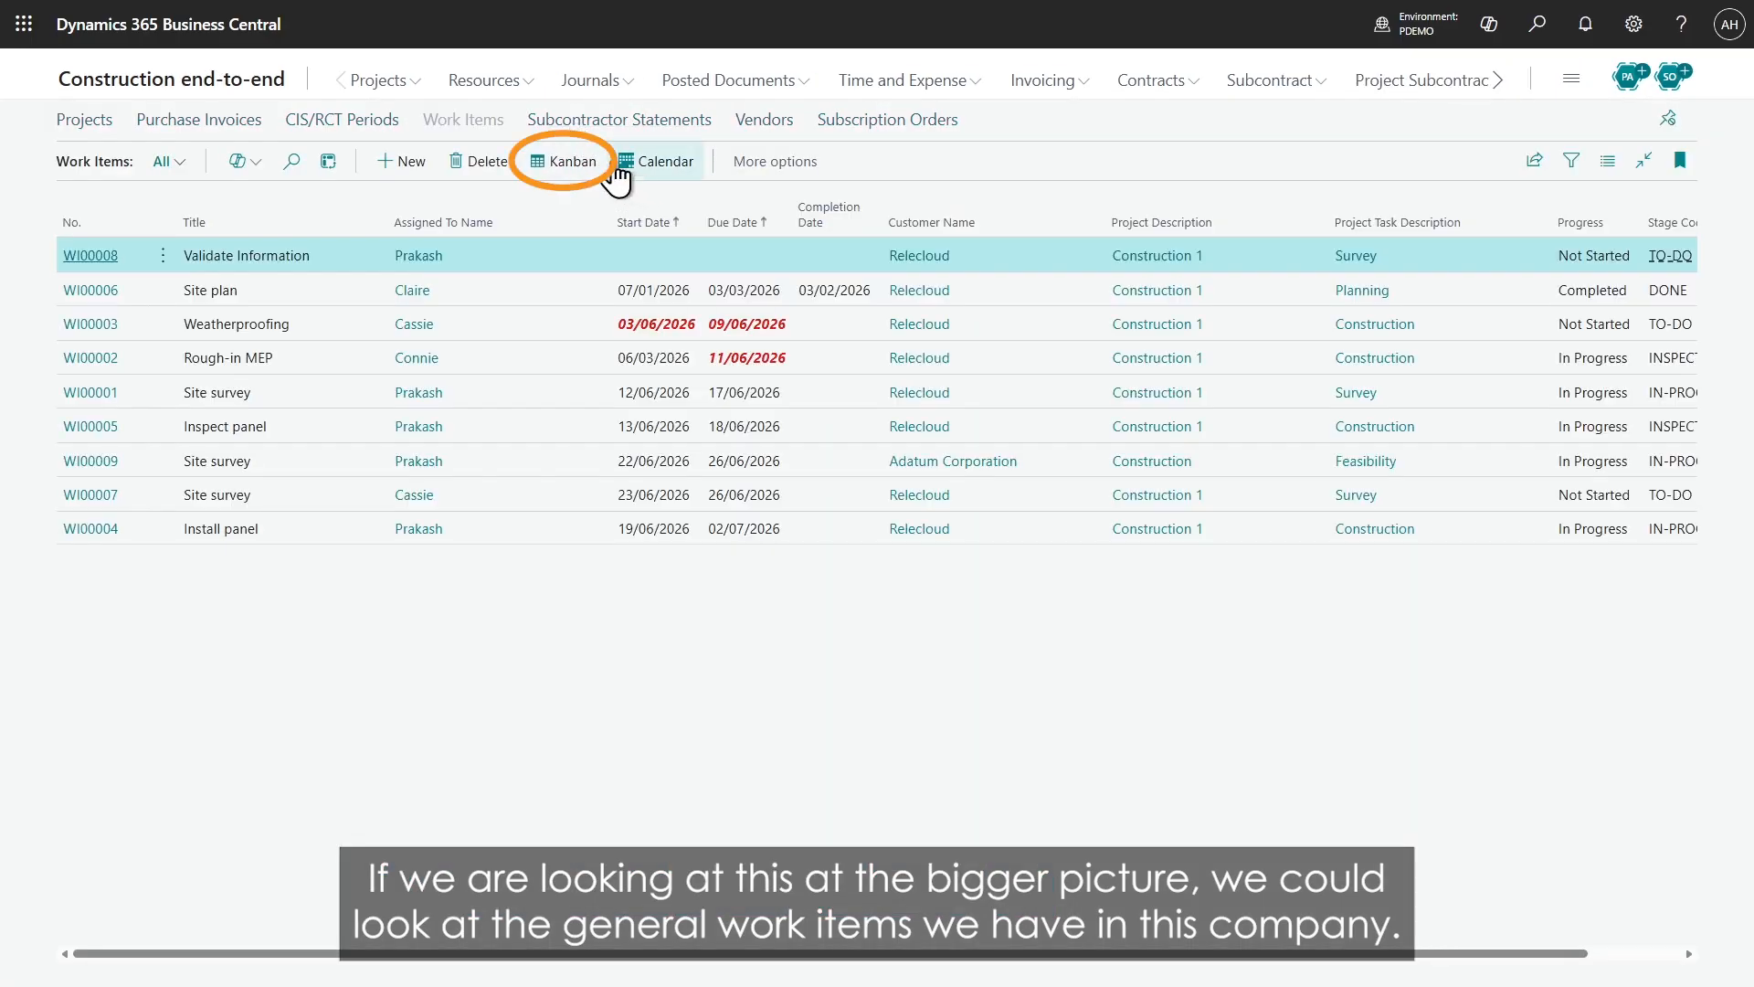
pyautogui.click(573, 161)
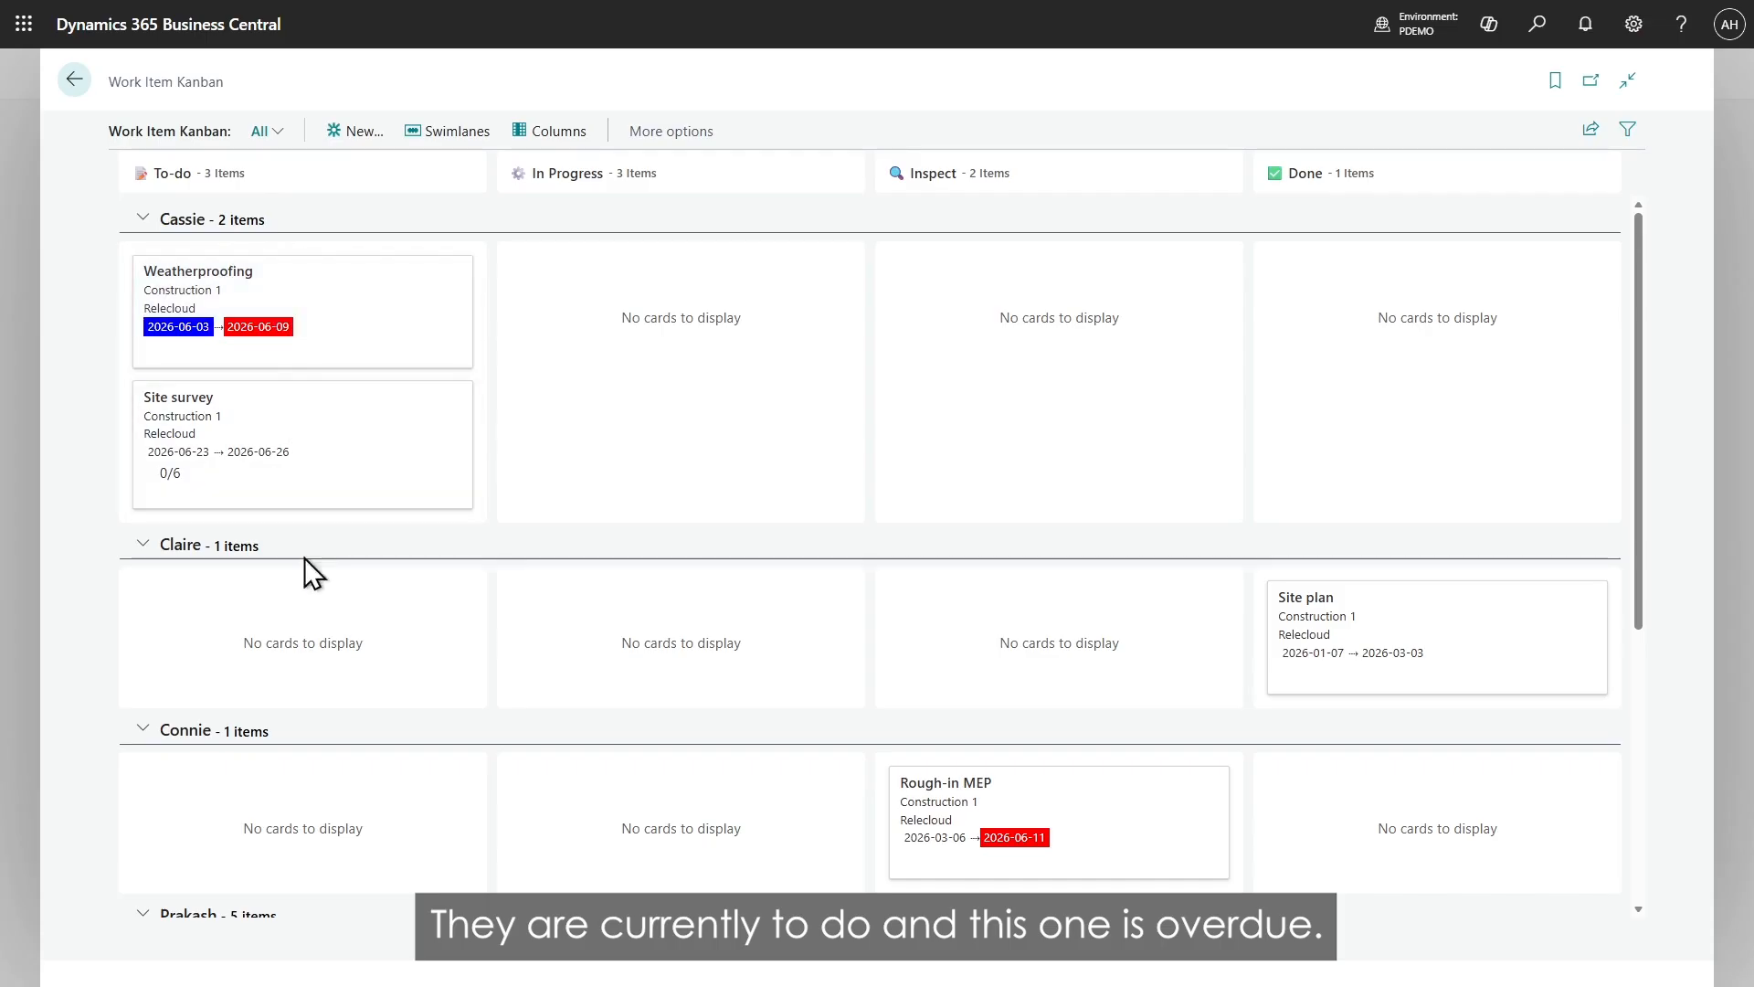
pyautogui.scroll(-2, 952, 599)
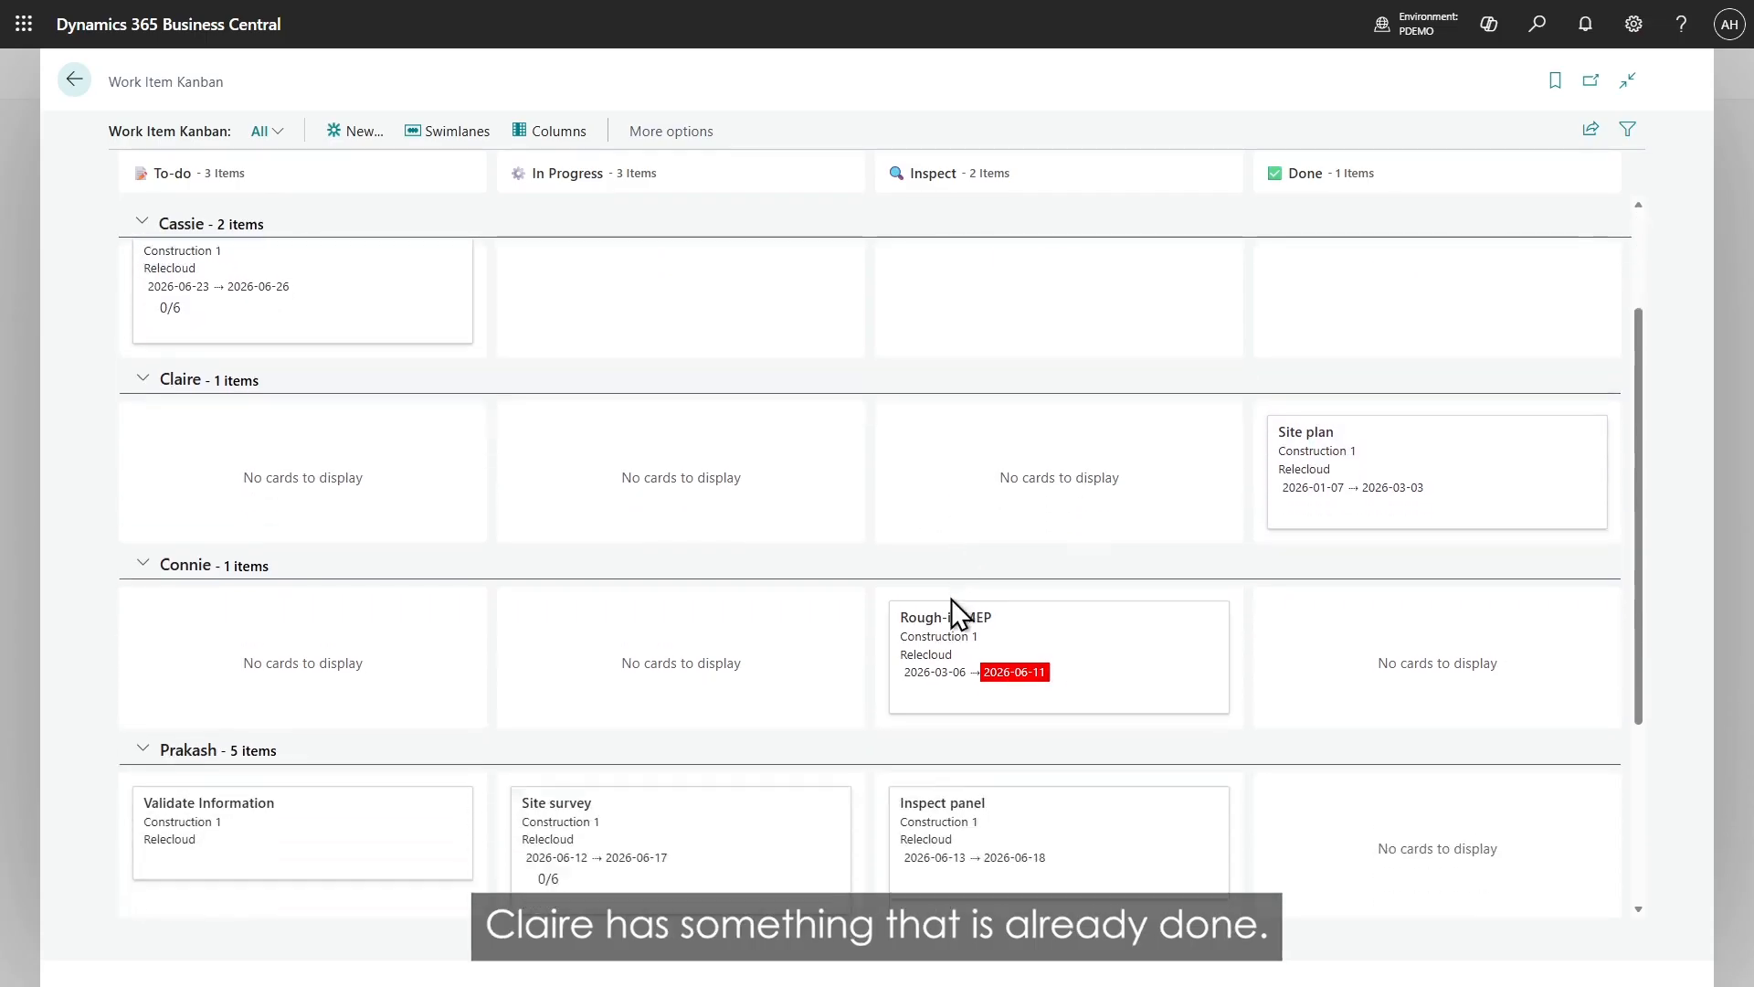
pyautogui.scroll(-3, 951, 600)
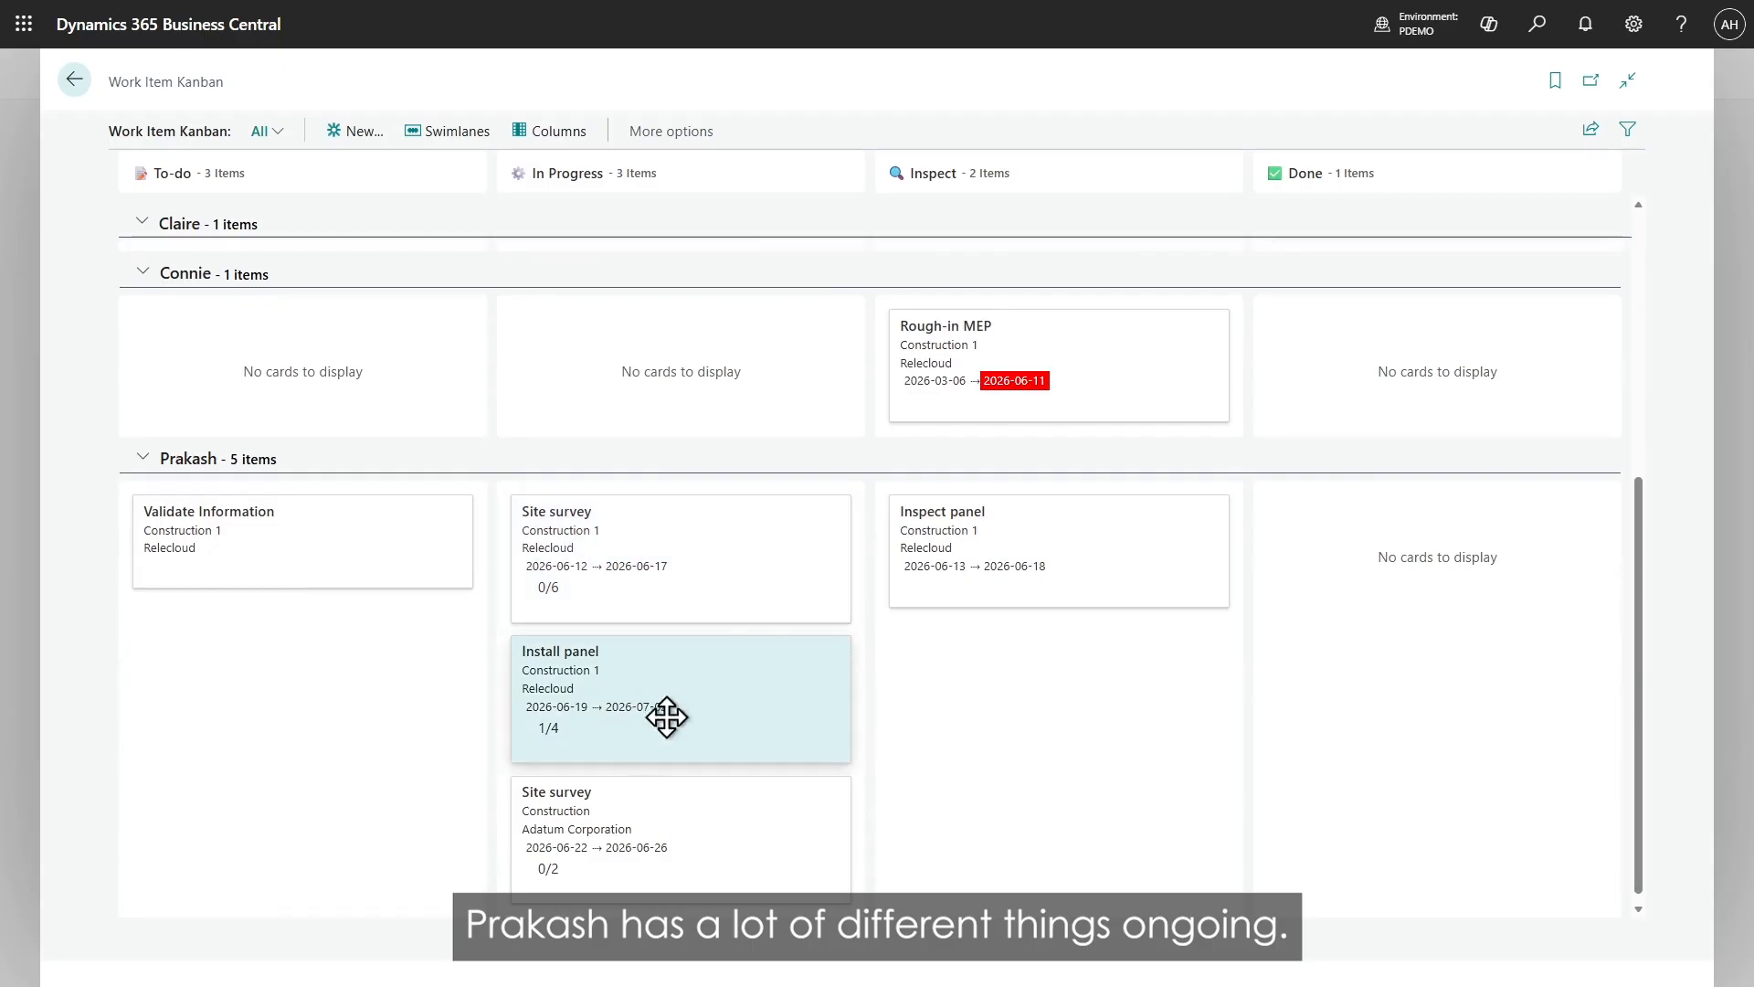
# Step: Group the Kanban board by project swimlanes and move the Rough-in MEP card from Inspect to Done
pyautogui.click(460, 135)
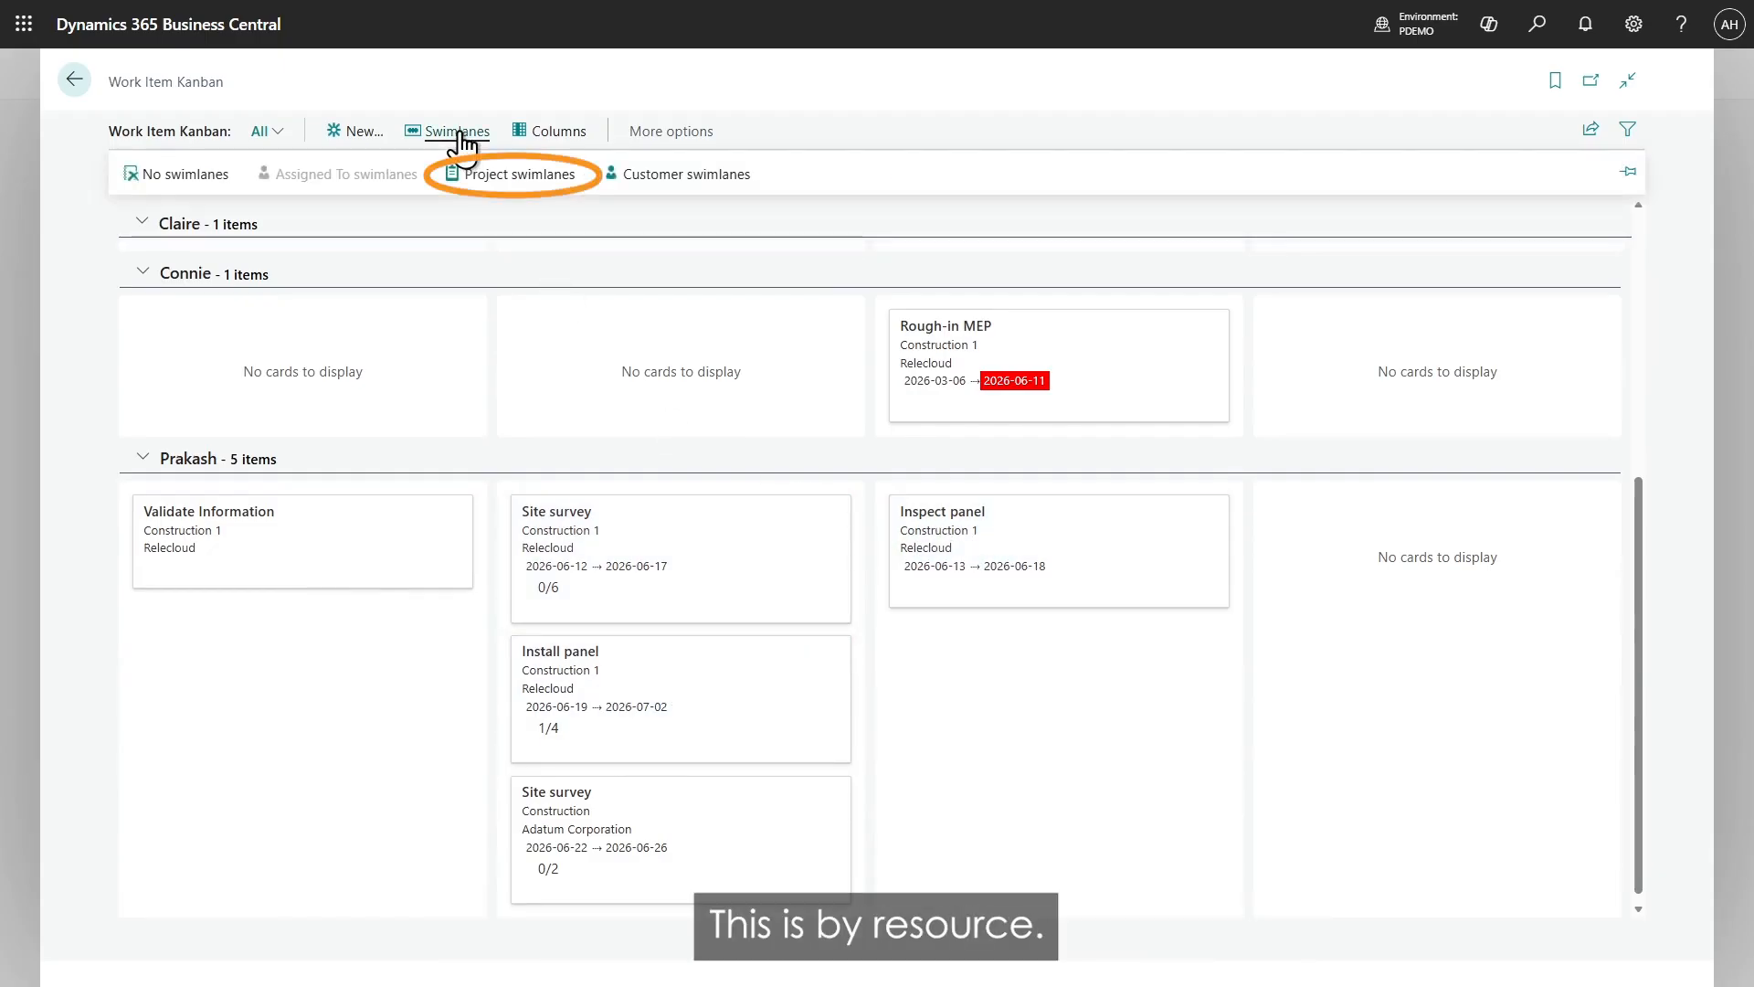
pyautogui.click(502, 173)
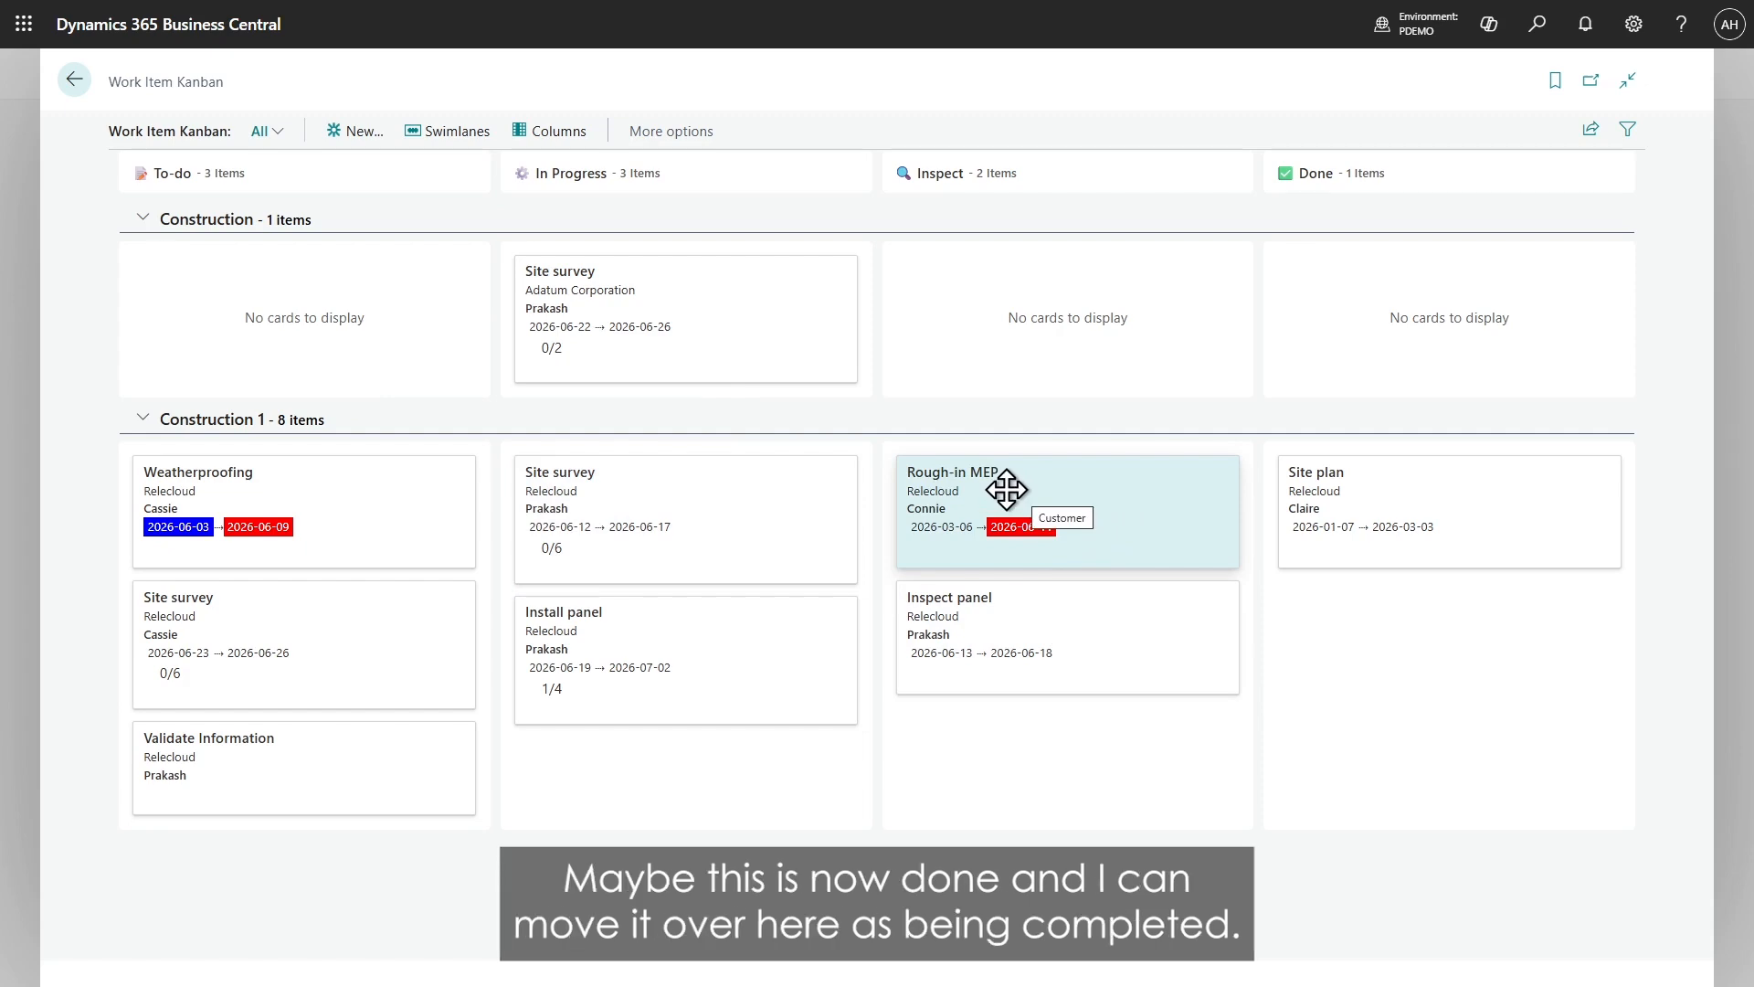
pyautogui.moveTo(980, 484); pyautogui.dragTo(1340, 521)
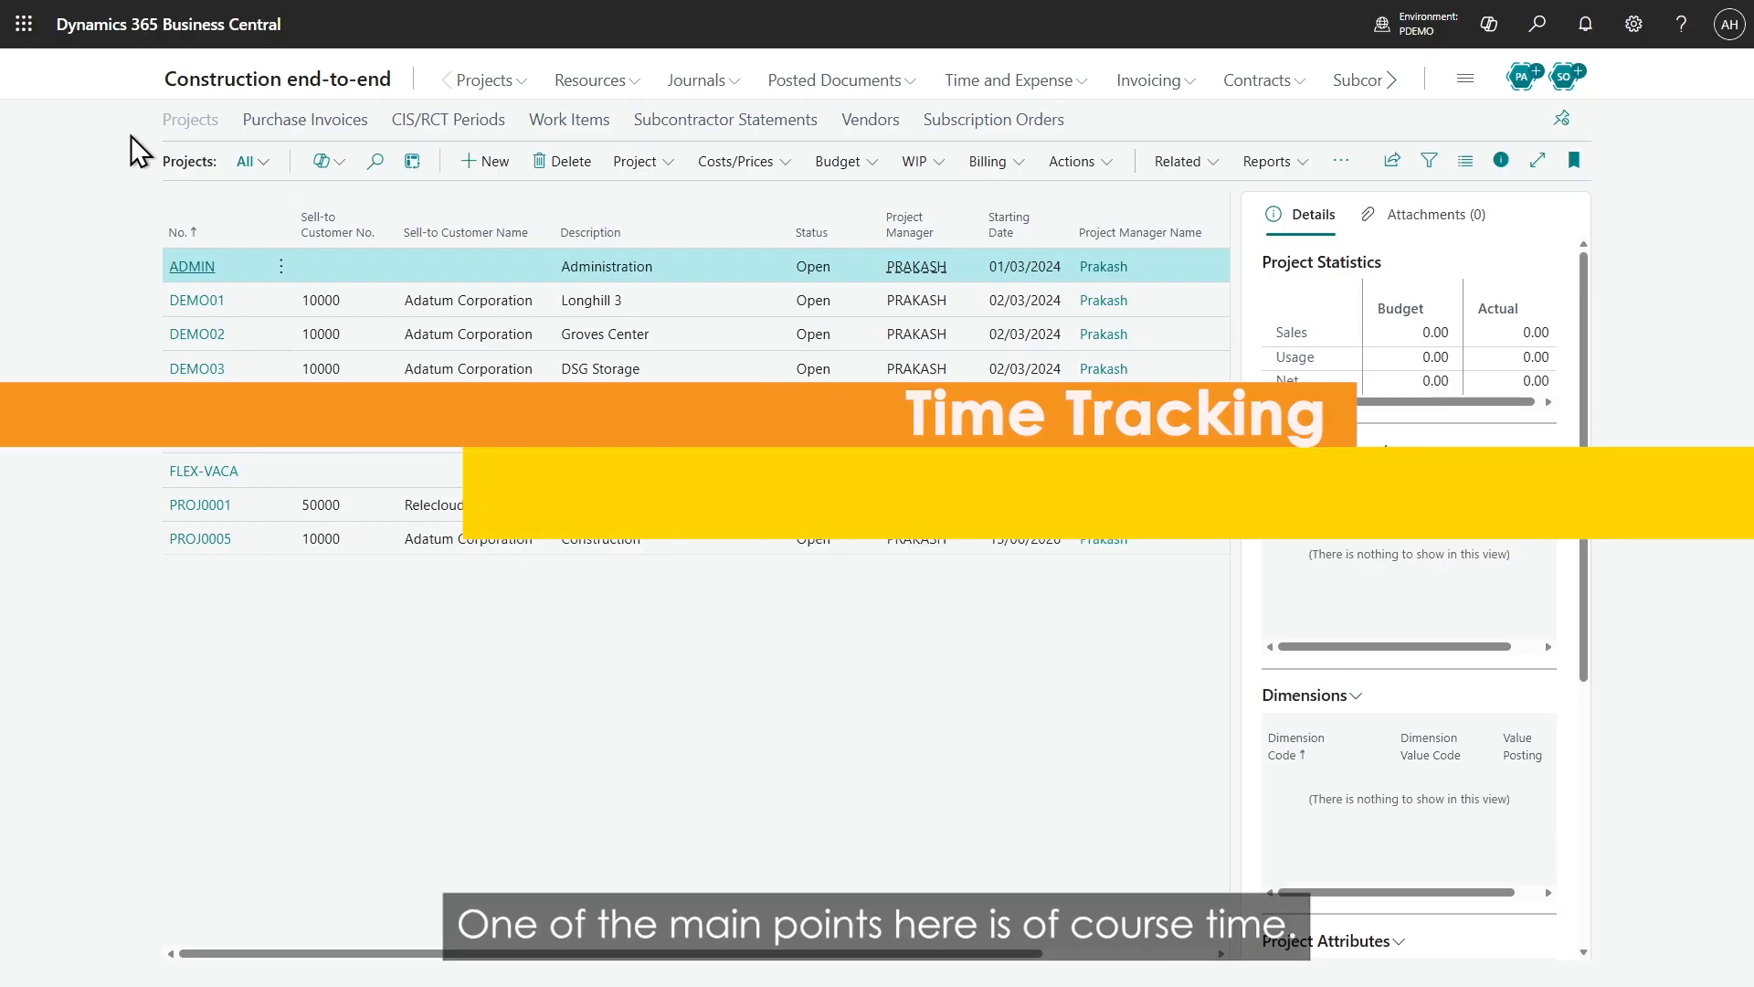
# Step: Start the time tracker on the Site survey work item WI00009 with the proposed start time, and stop it again
pyautogui.click(274, 87)
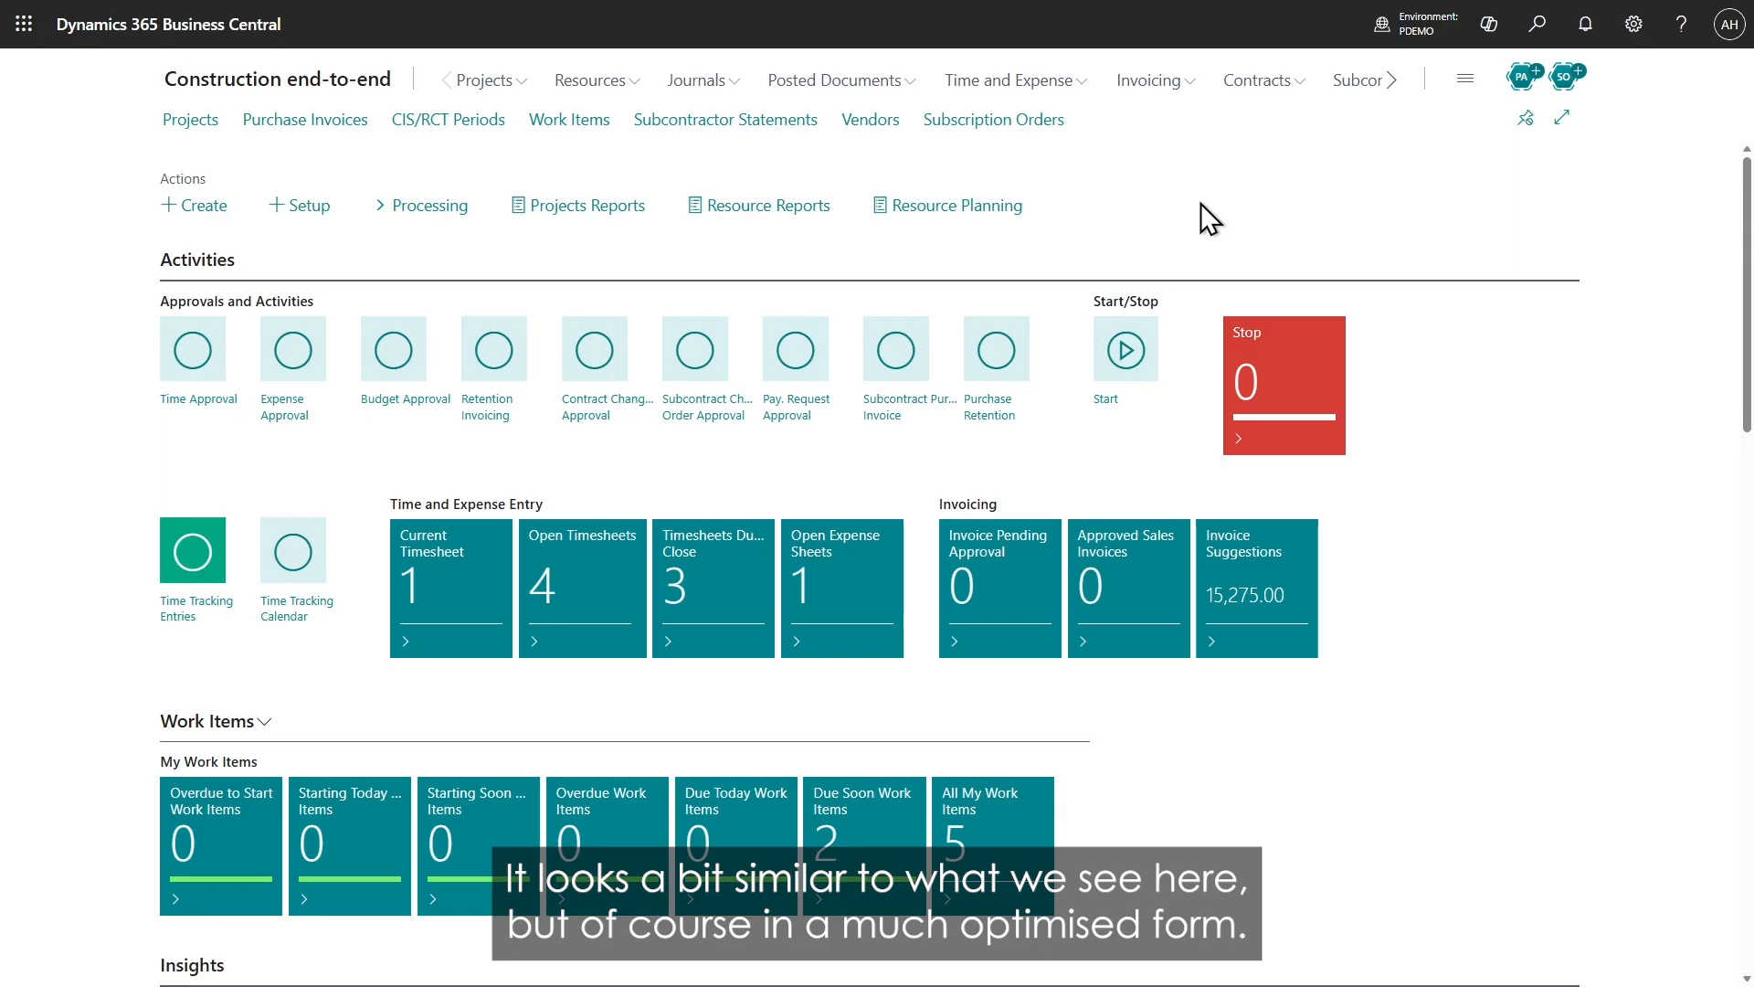
pyautogui.click(1126, 365)
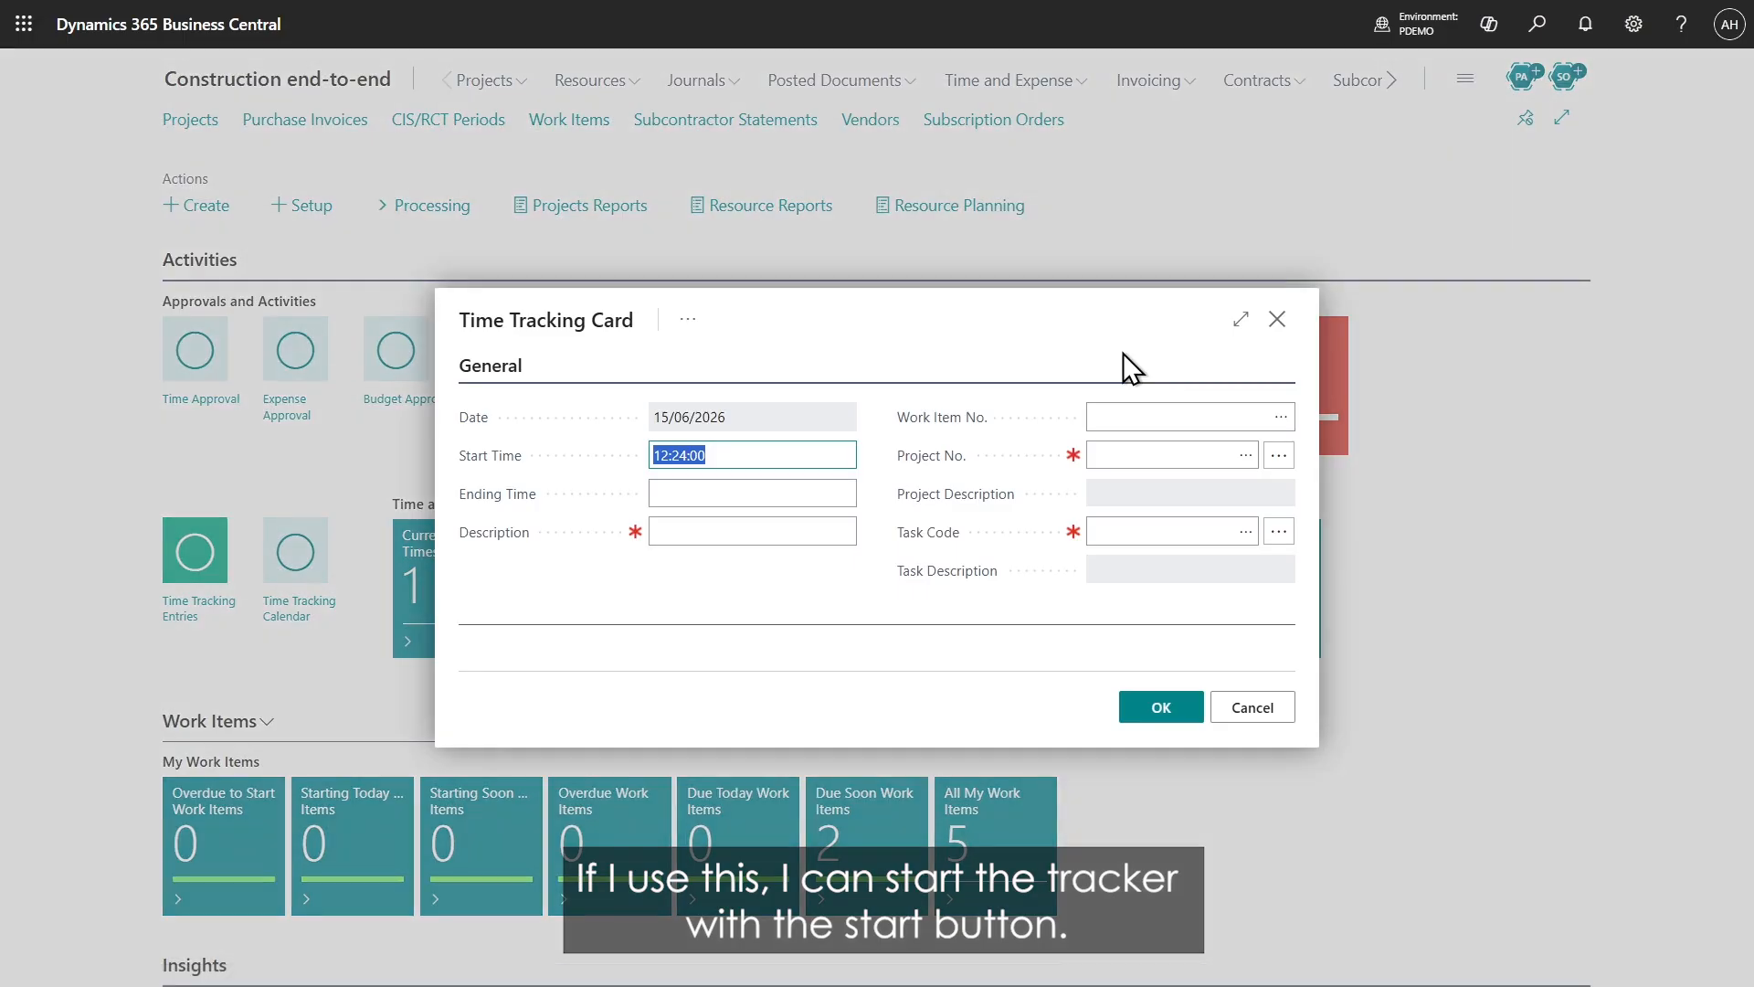
pyautogui.click(1282, 422)
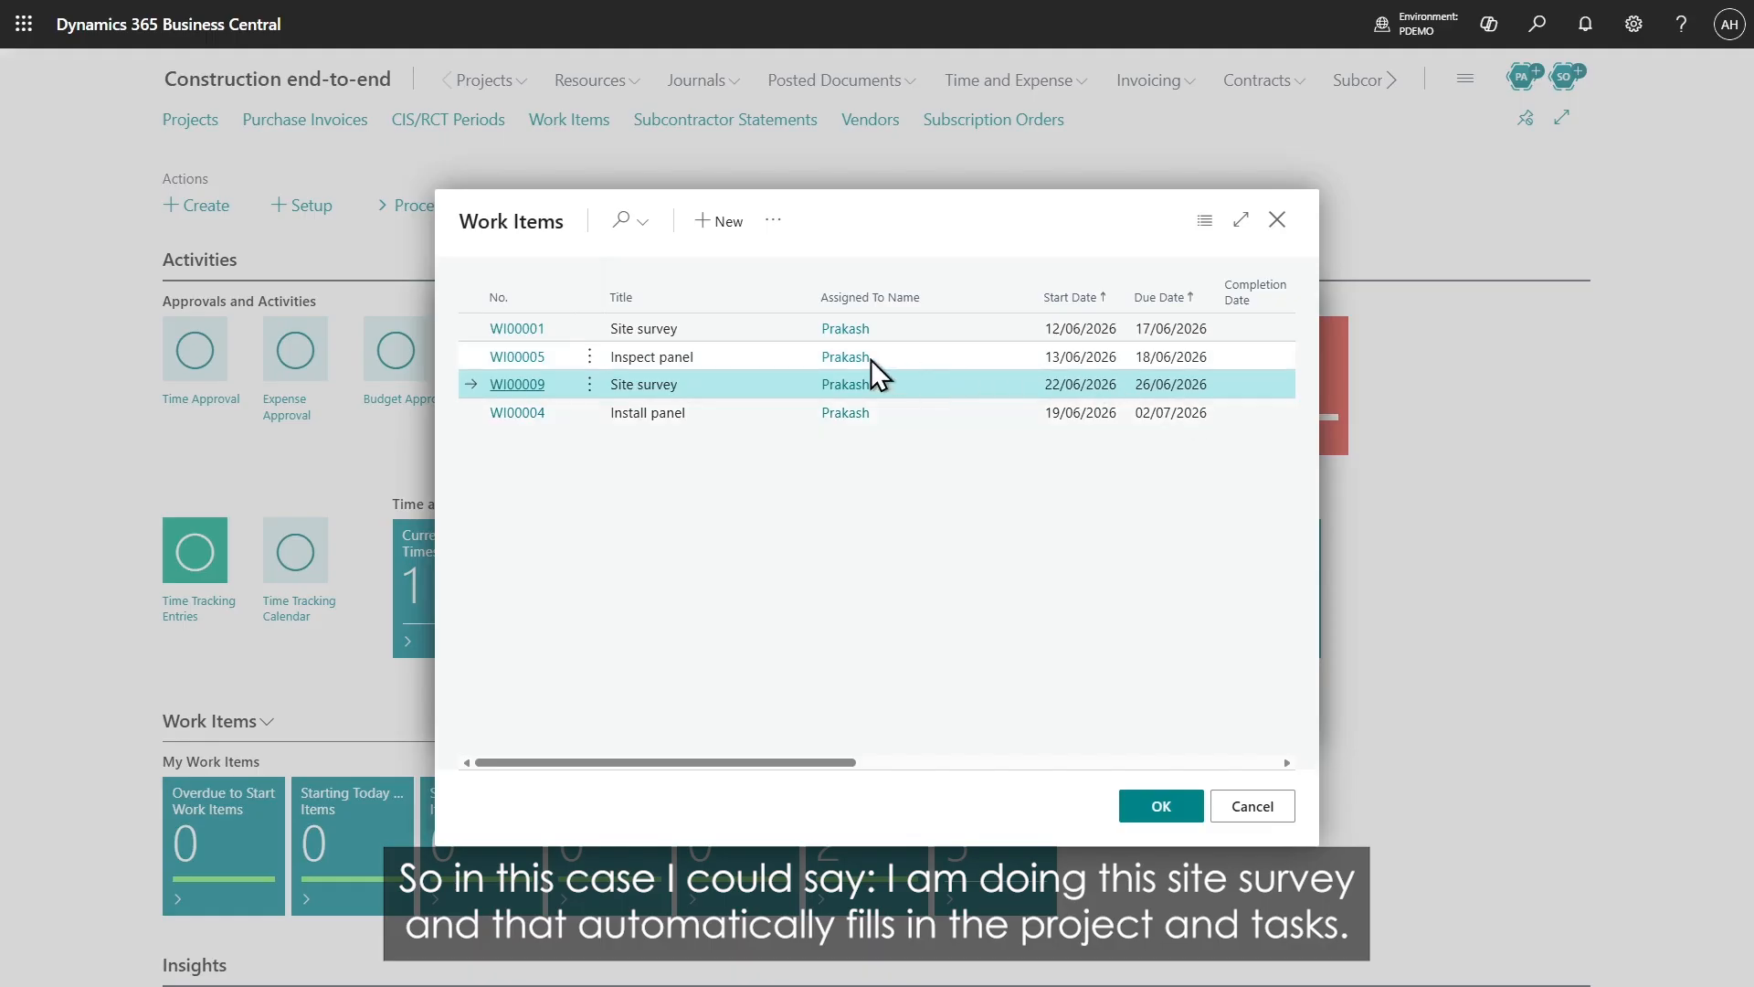
pyautogui.click(526, 393)
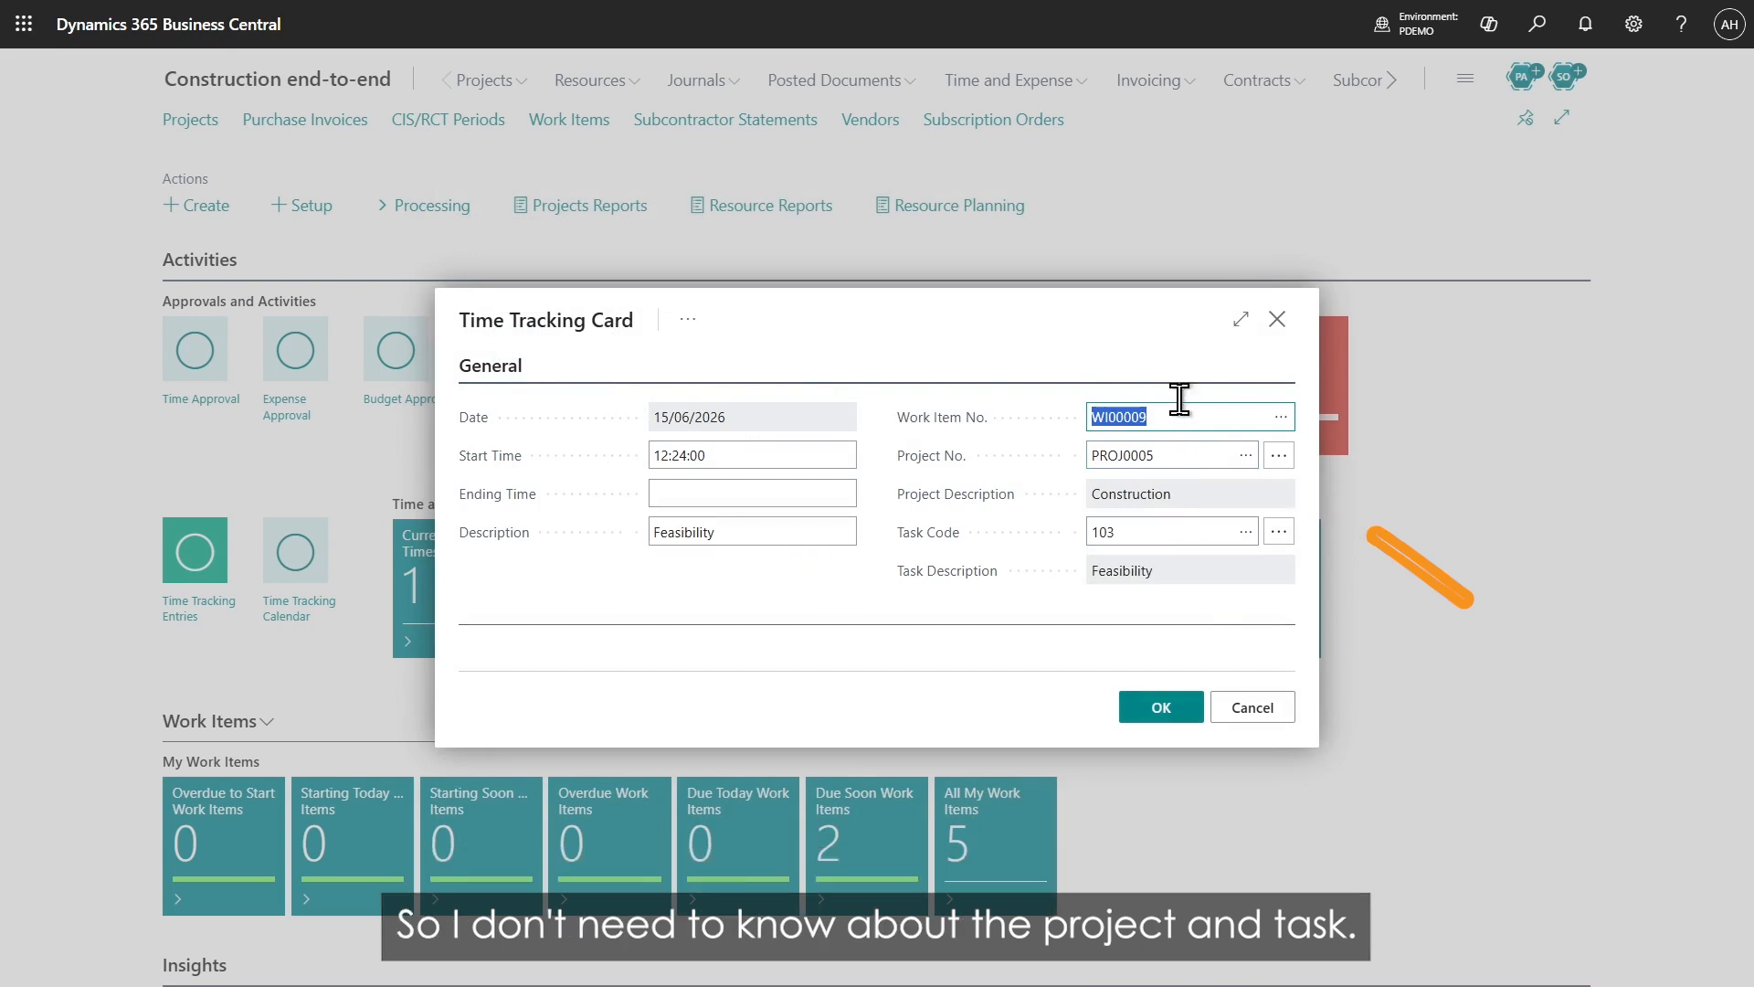
pyautogui.click(1137, 337)
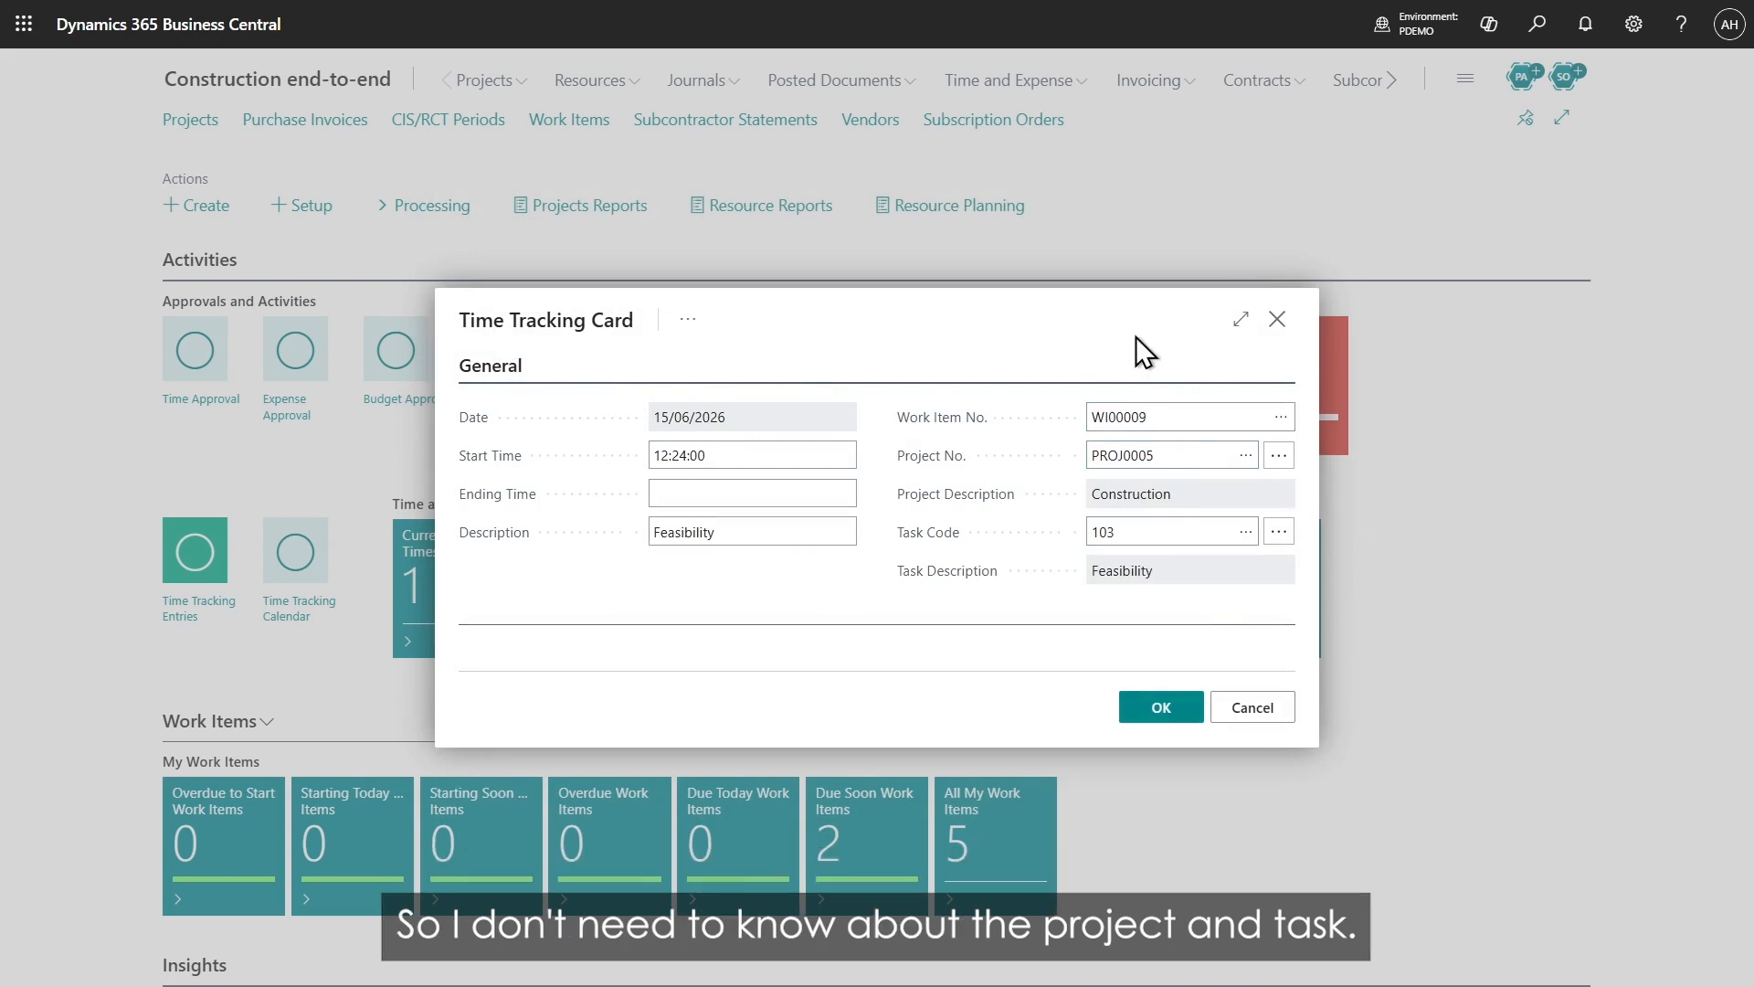
pyautogui.click(841, 454)
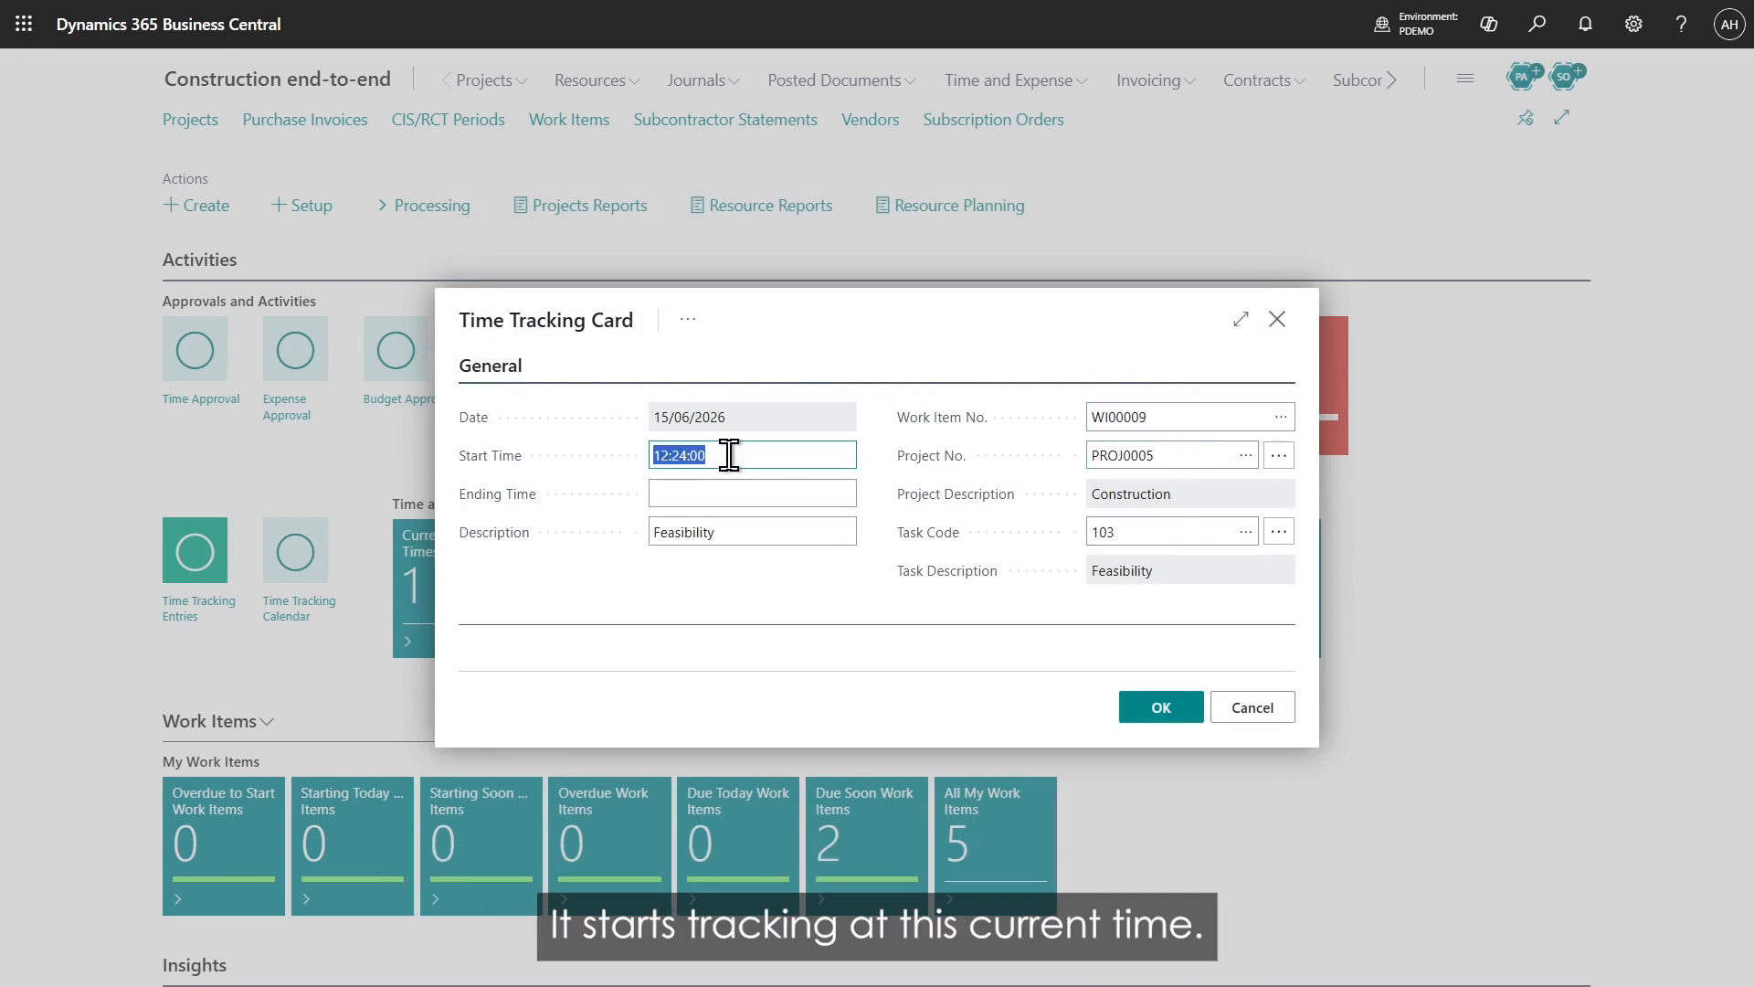
pyautogui.click(1161, 711)
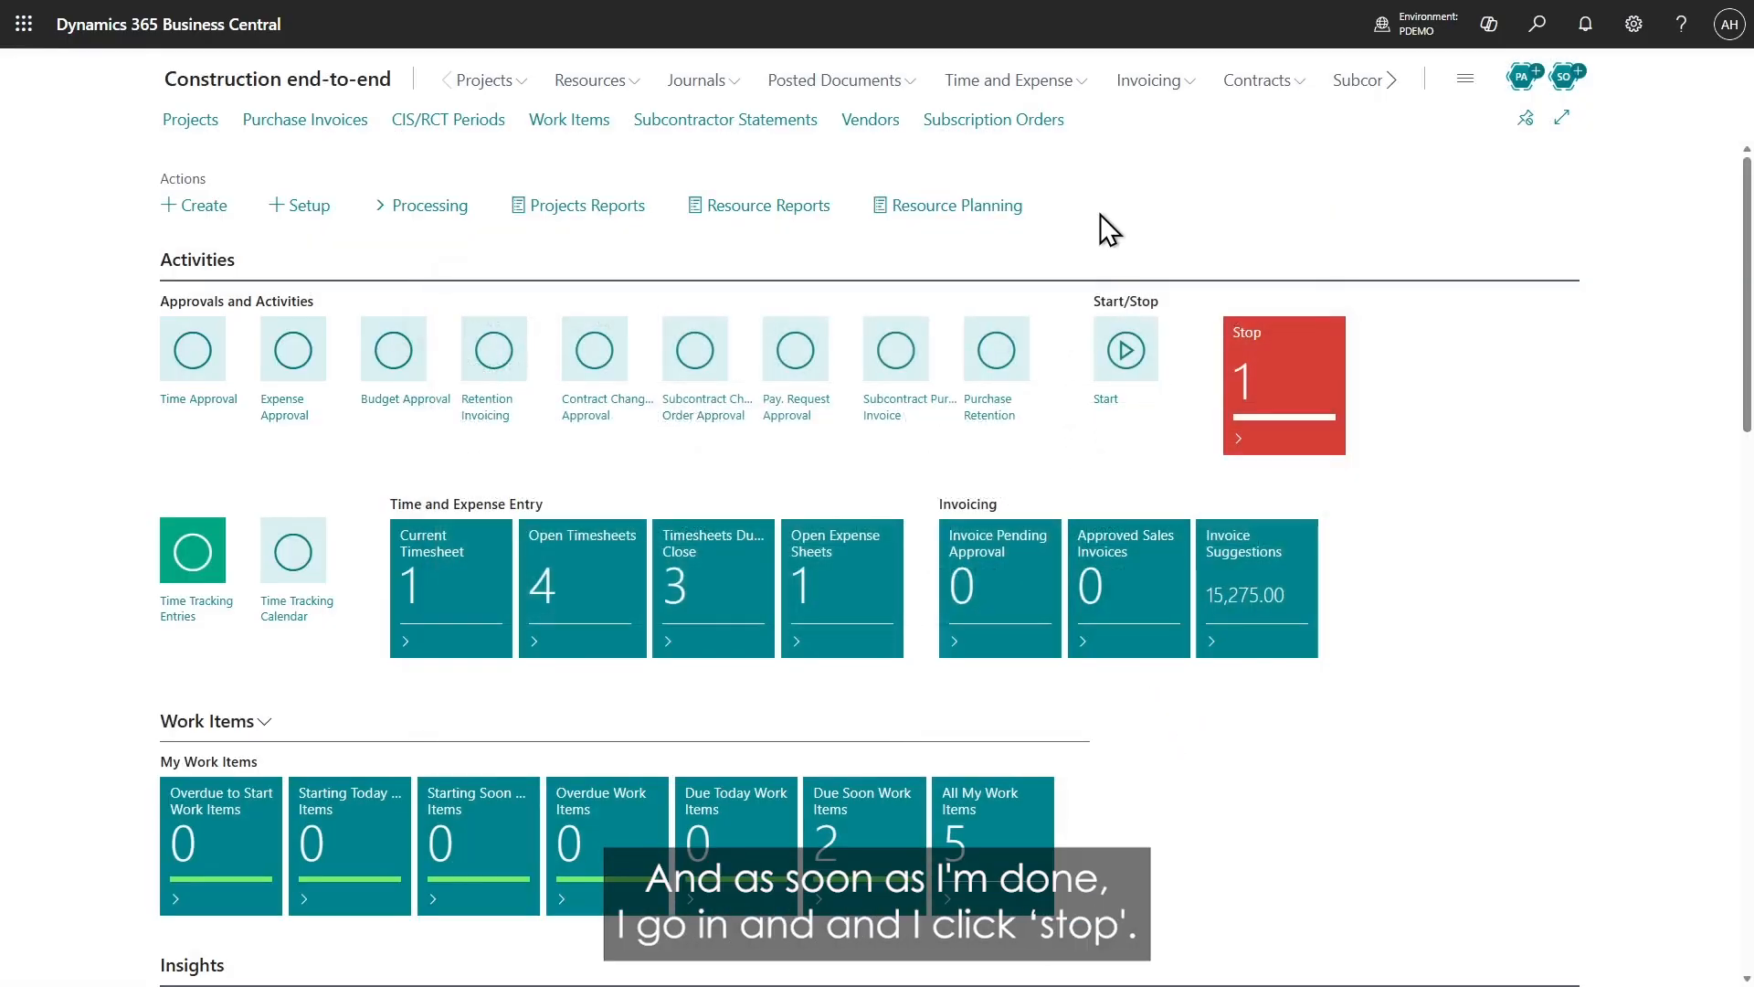
pyautogui.click(1266, 359)
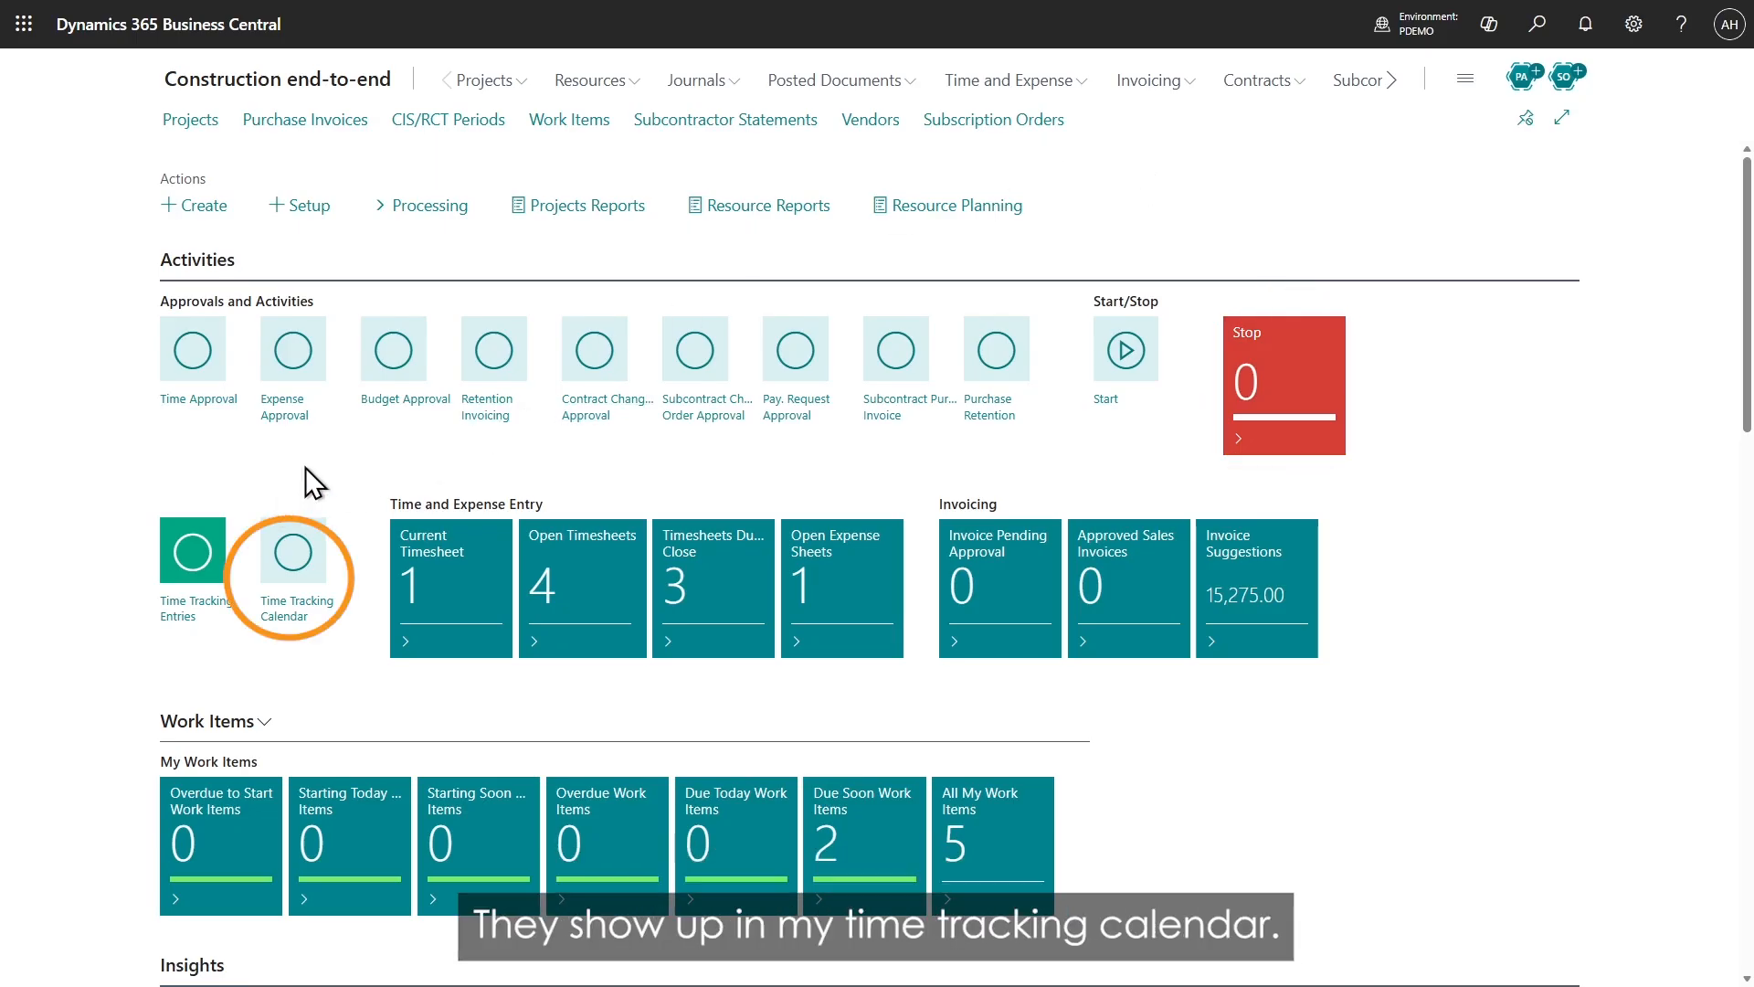
# Step: In the time tracking calendar, stretch Monday's Feasibility entry to 11:30–14:00 and place the Client test and approval entry at 9:00–11:00
pyautogui.click(303, 559)
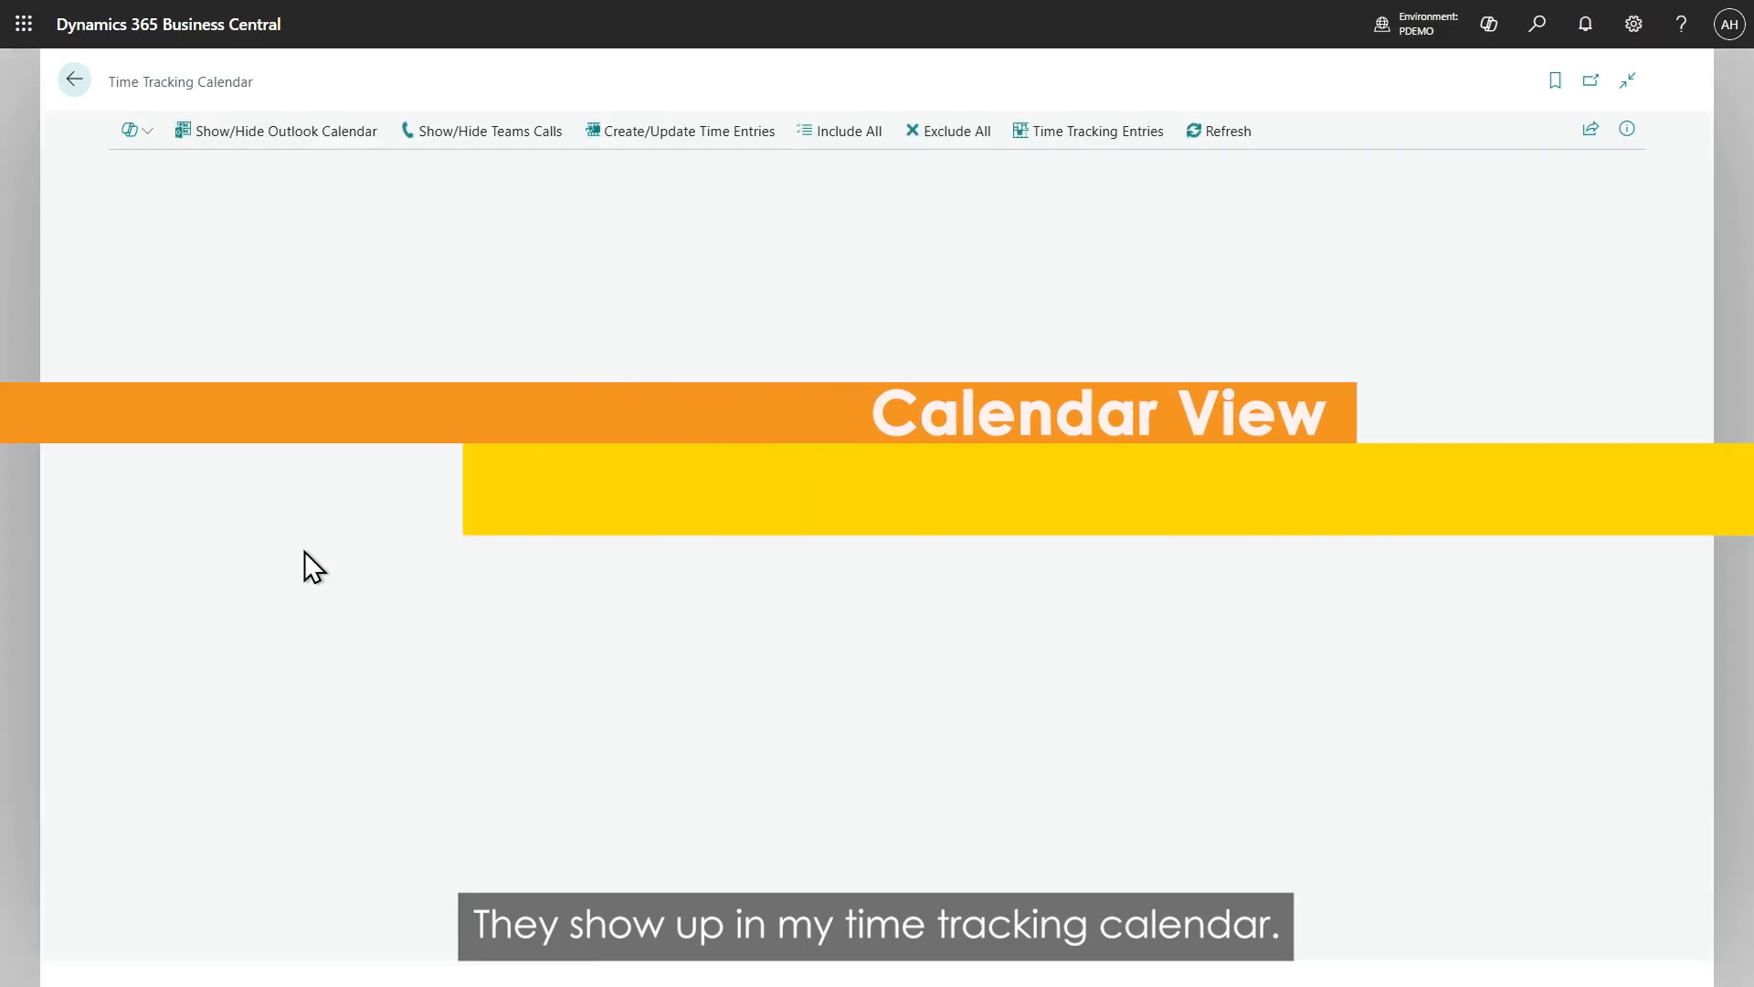
pyautogui.moveTo(314, 632)
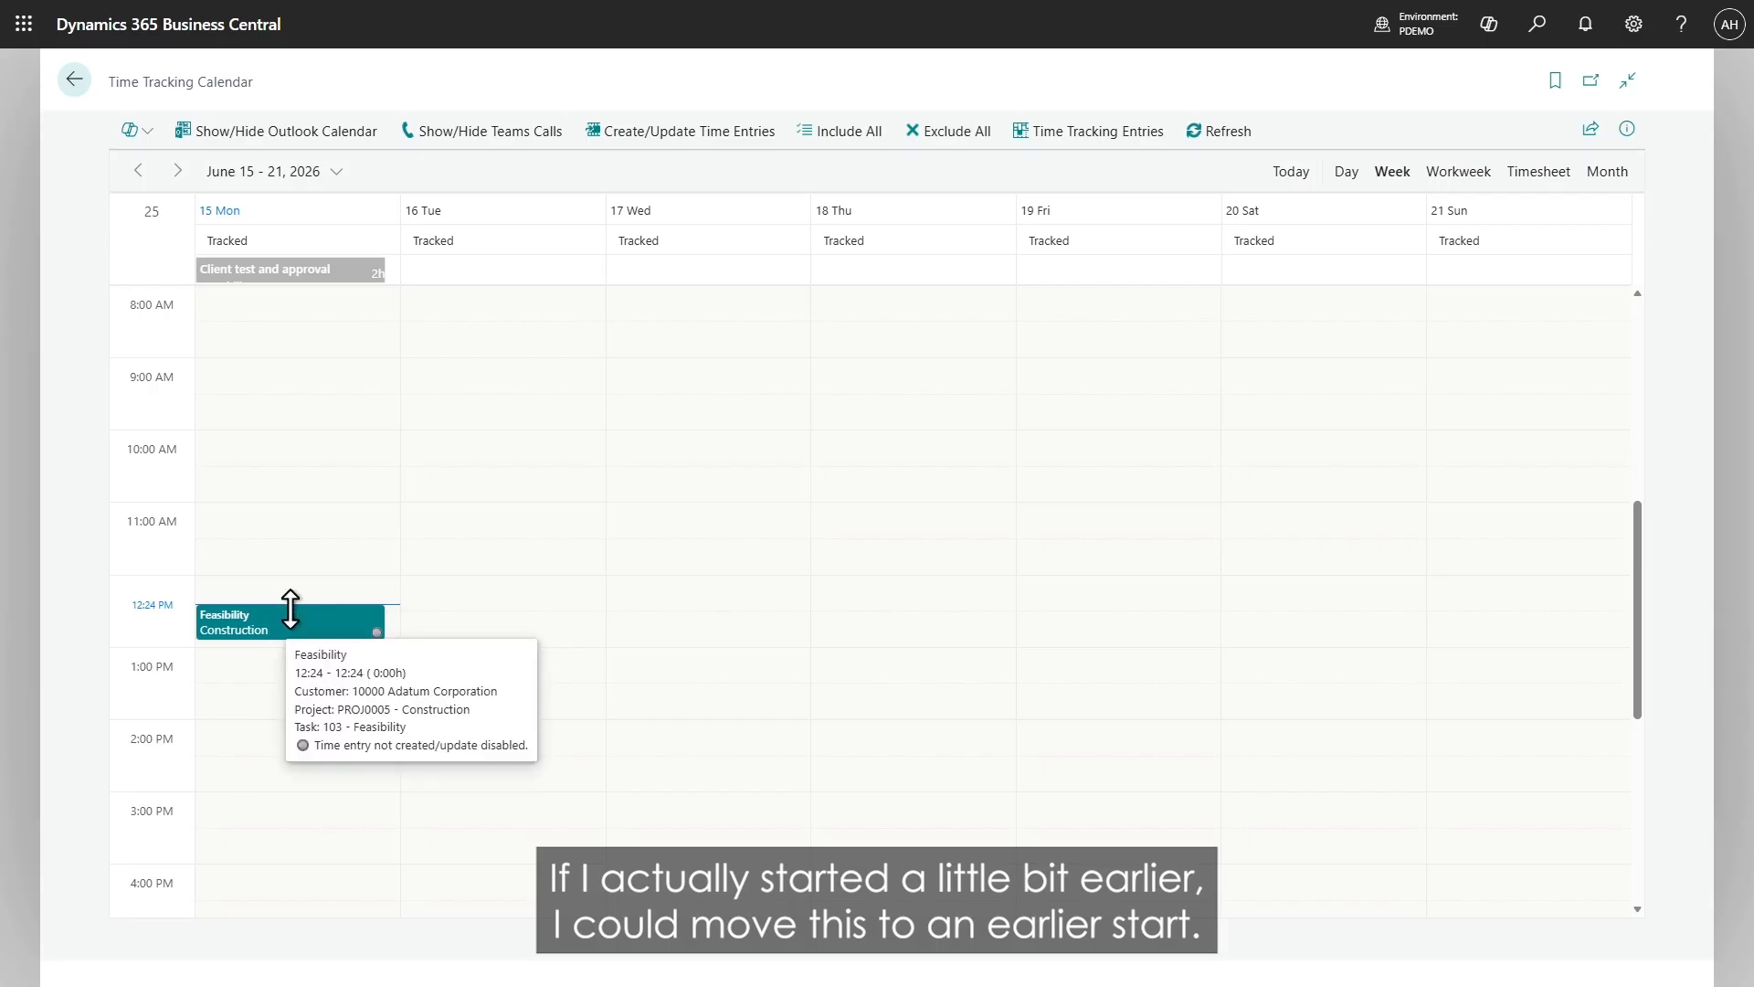
pyautogui.moveTo(288, 606); pyautogui.dragTo(288, 701)
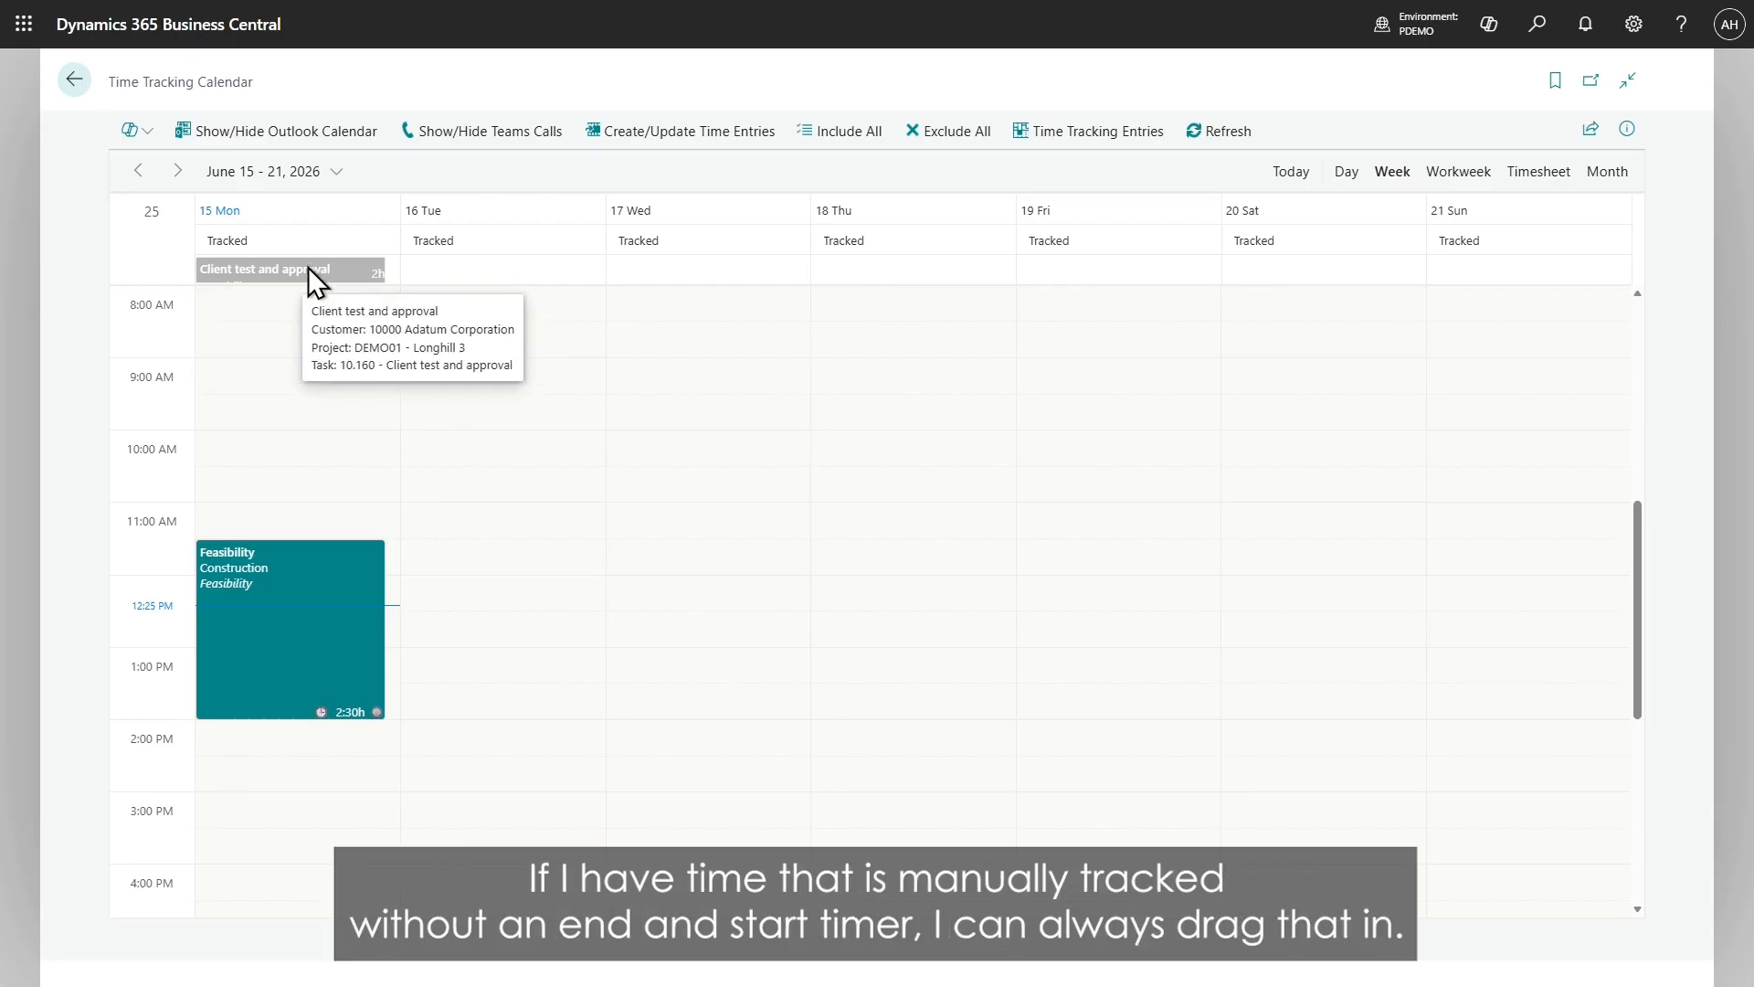
pyautogui.moveTo(309, 267); pyautogui.dragTo(304, 406)
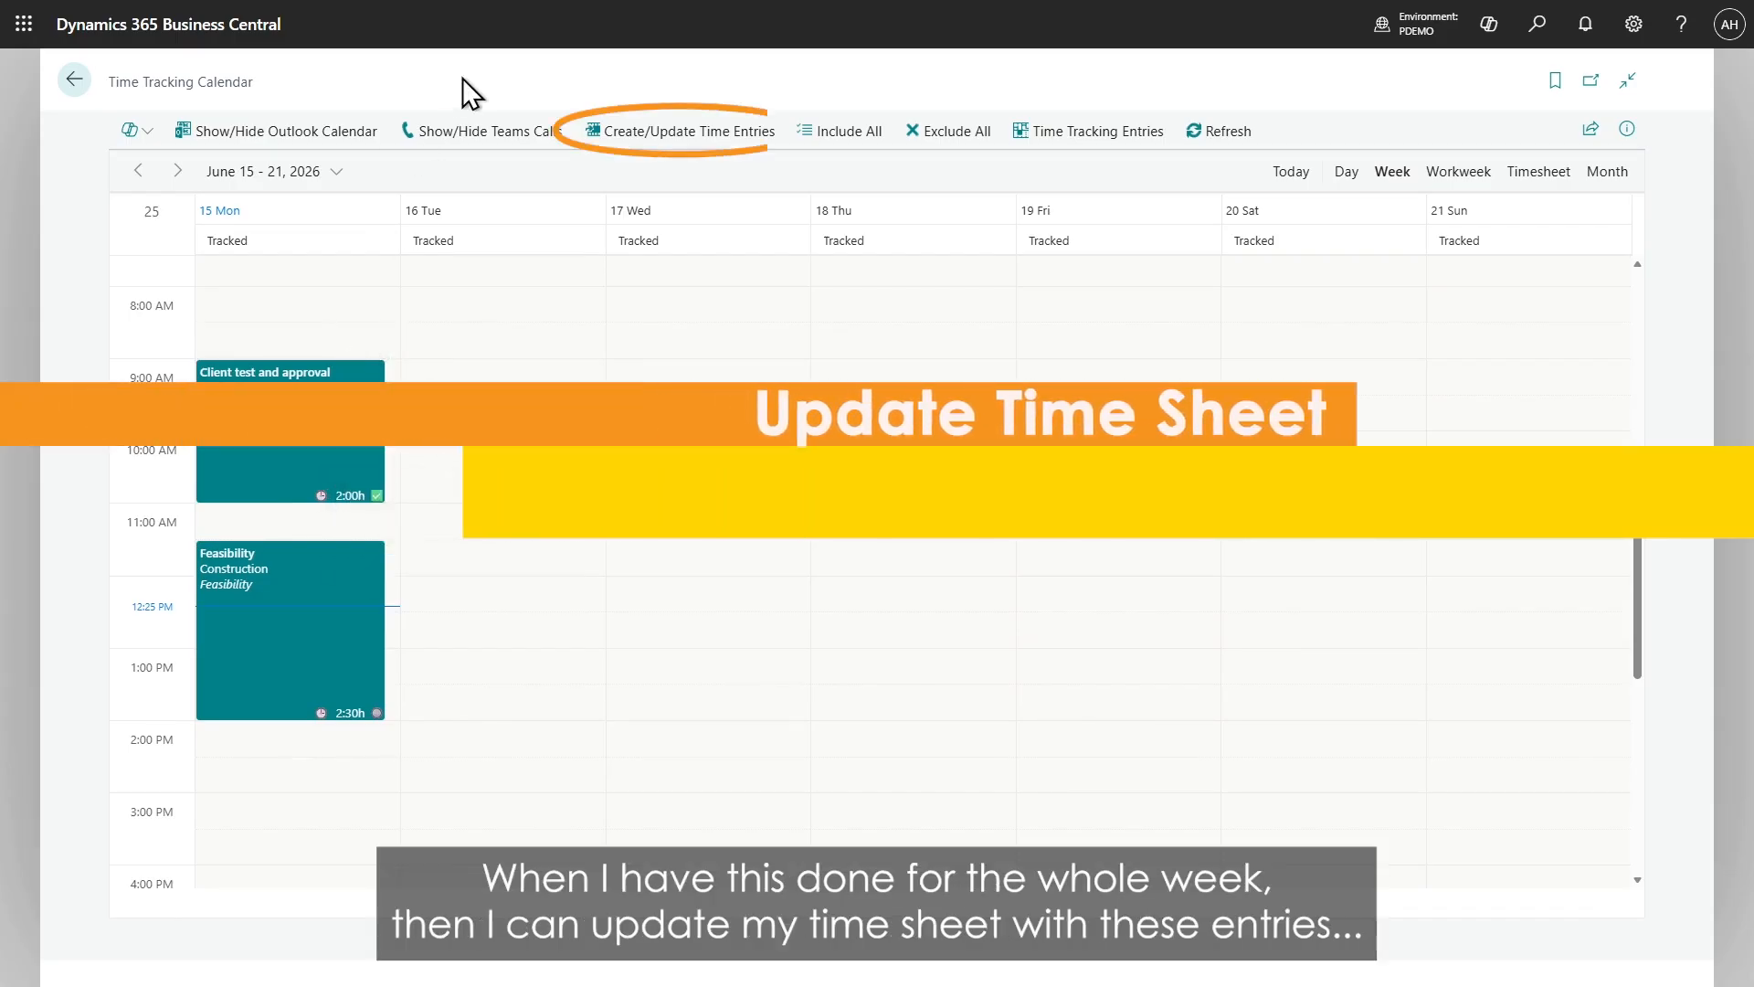
# Step: Transfer the calendar's tracked entries to the timesheet as time entries and leave the calendar
pyautogui.click(646, 133)
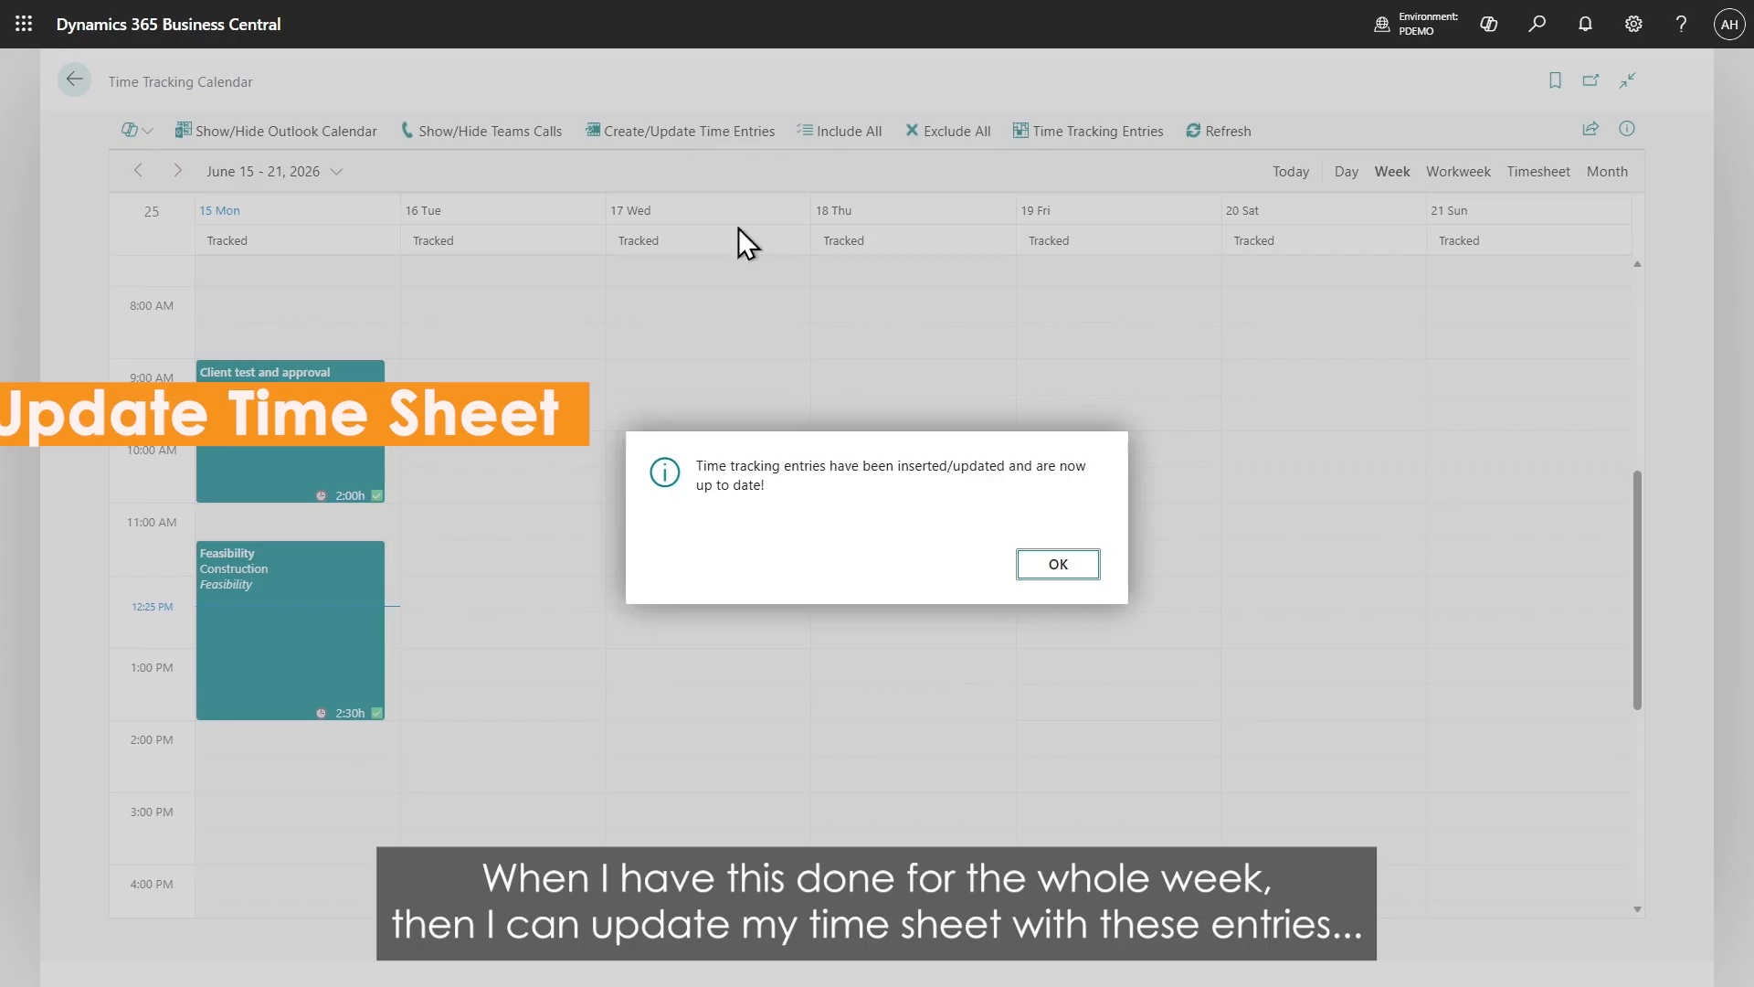
pyautogui.click(1055, 564)
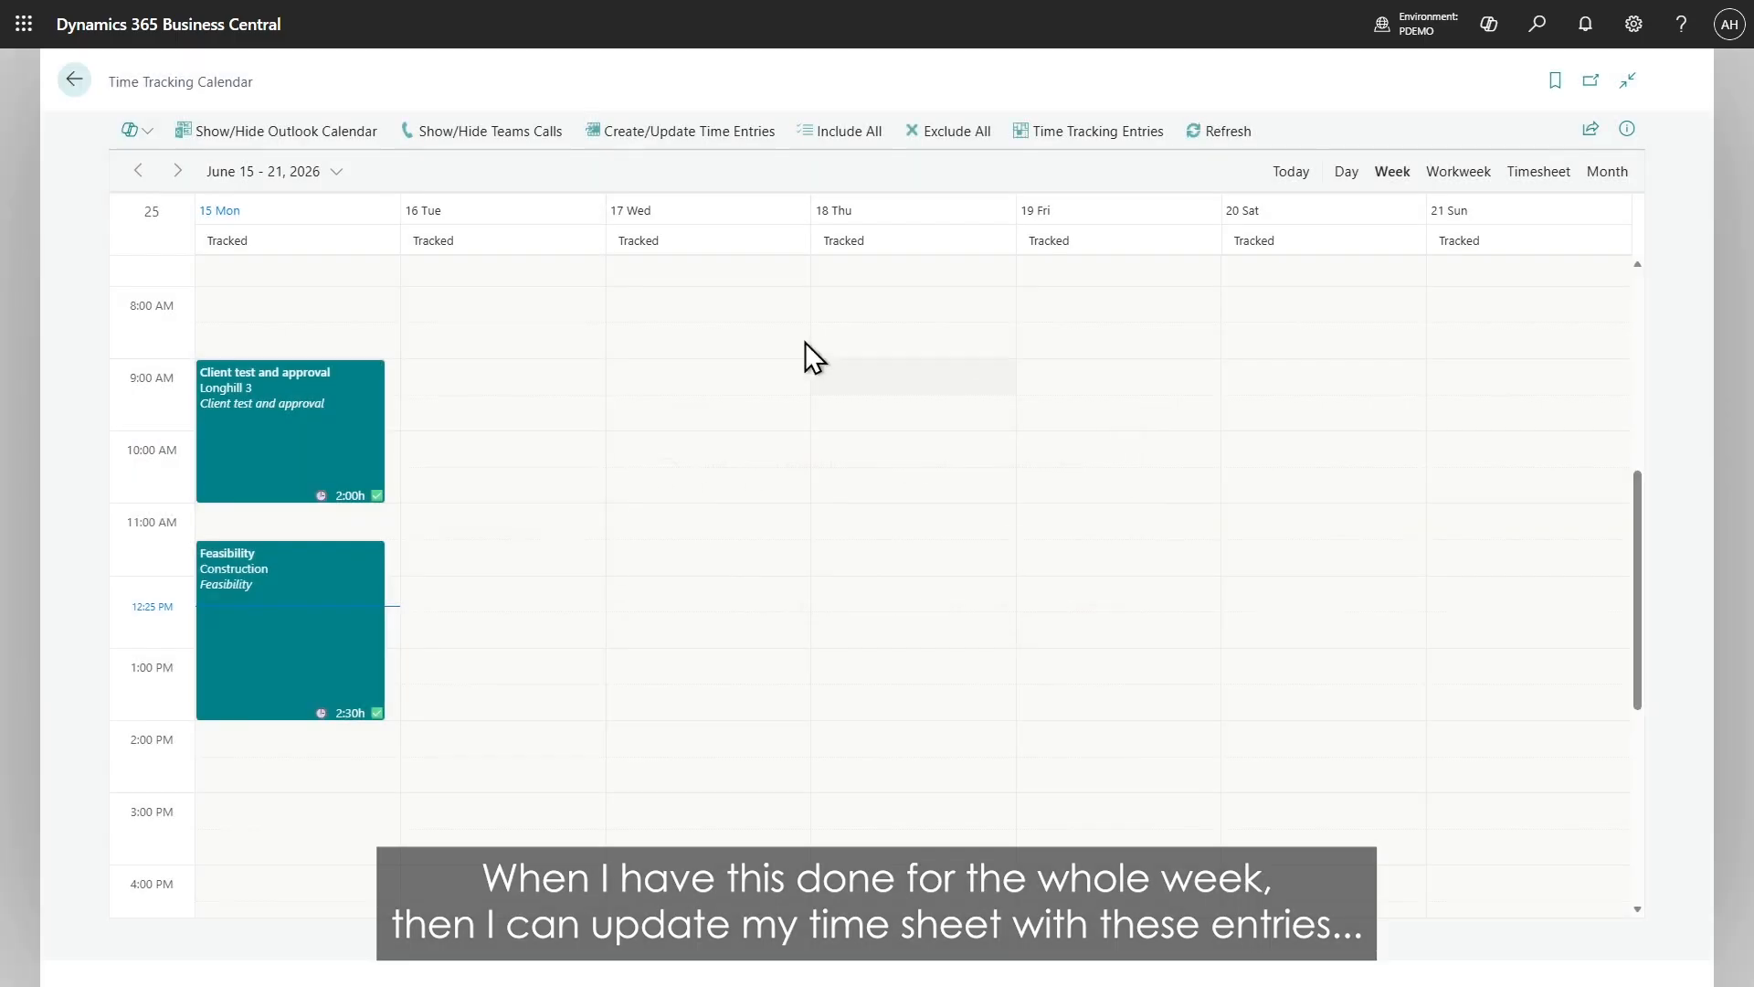
pyautogui.click(74, 79)
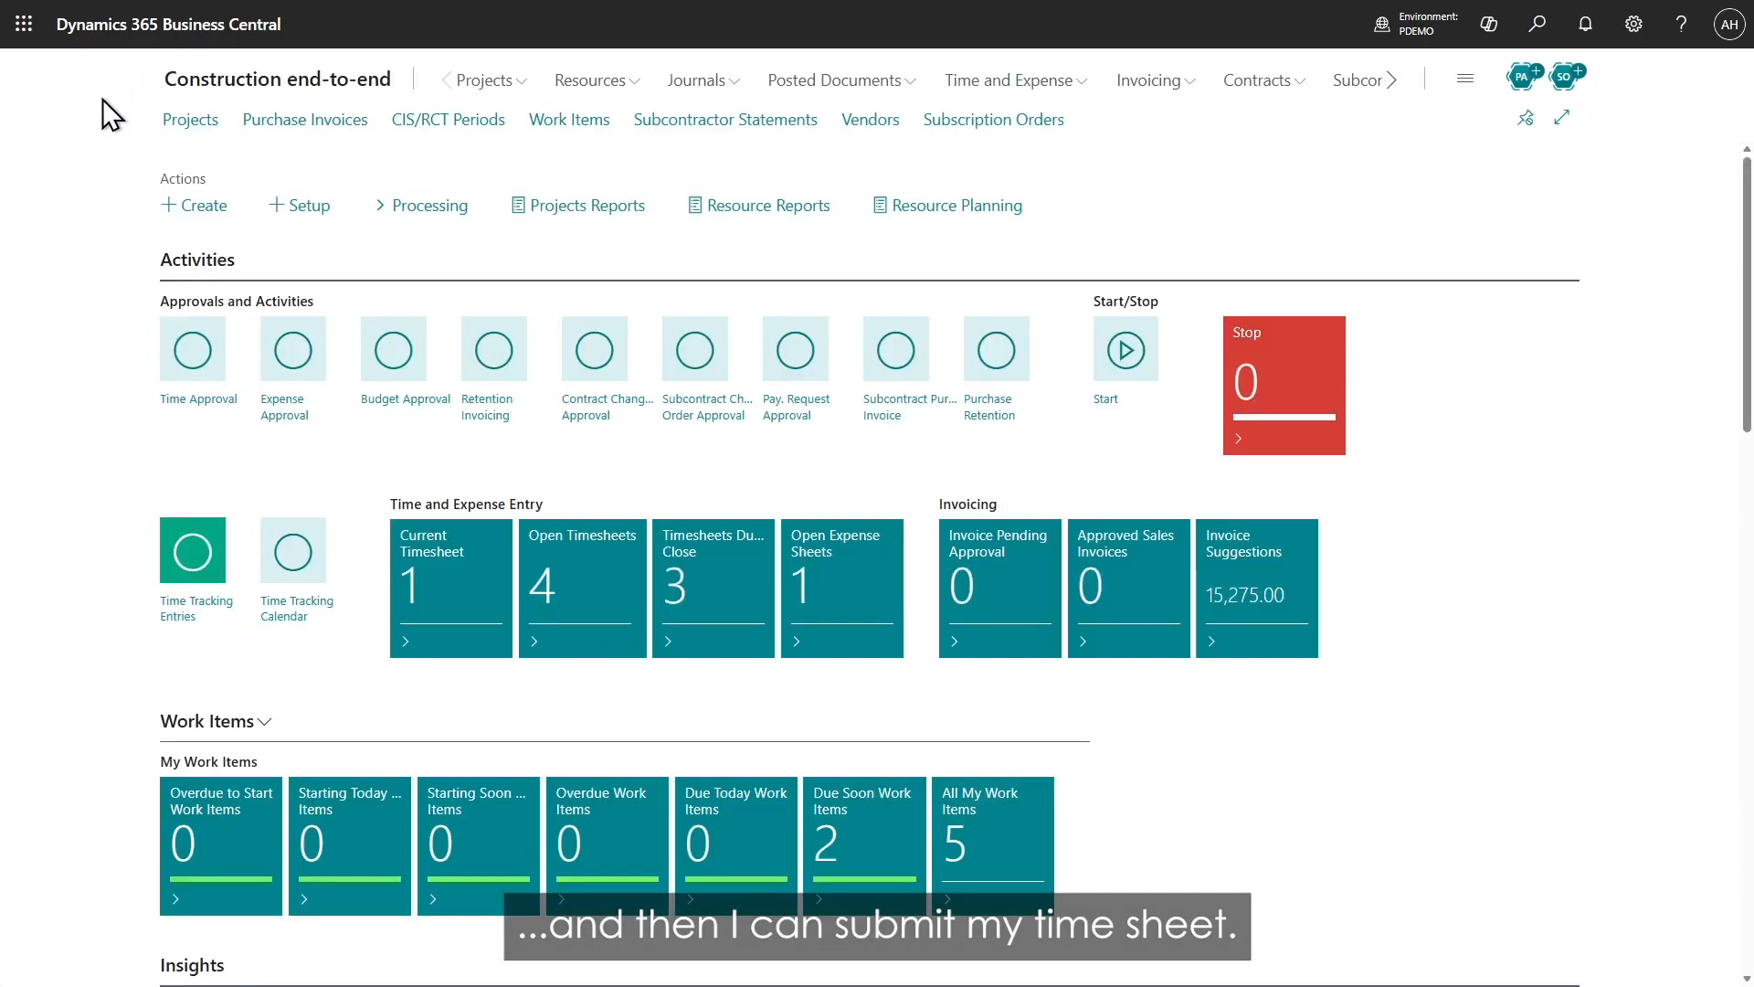
# Step: In the current timesheet, enter 5 hours on Tuesday and 2 hours on Wednesday for PROJ0005's Feasibility task
pyautogui.click(465, 541)
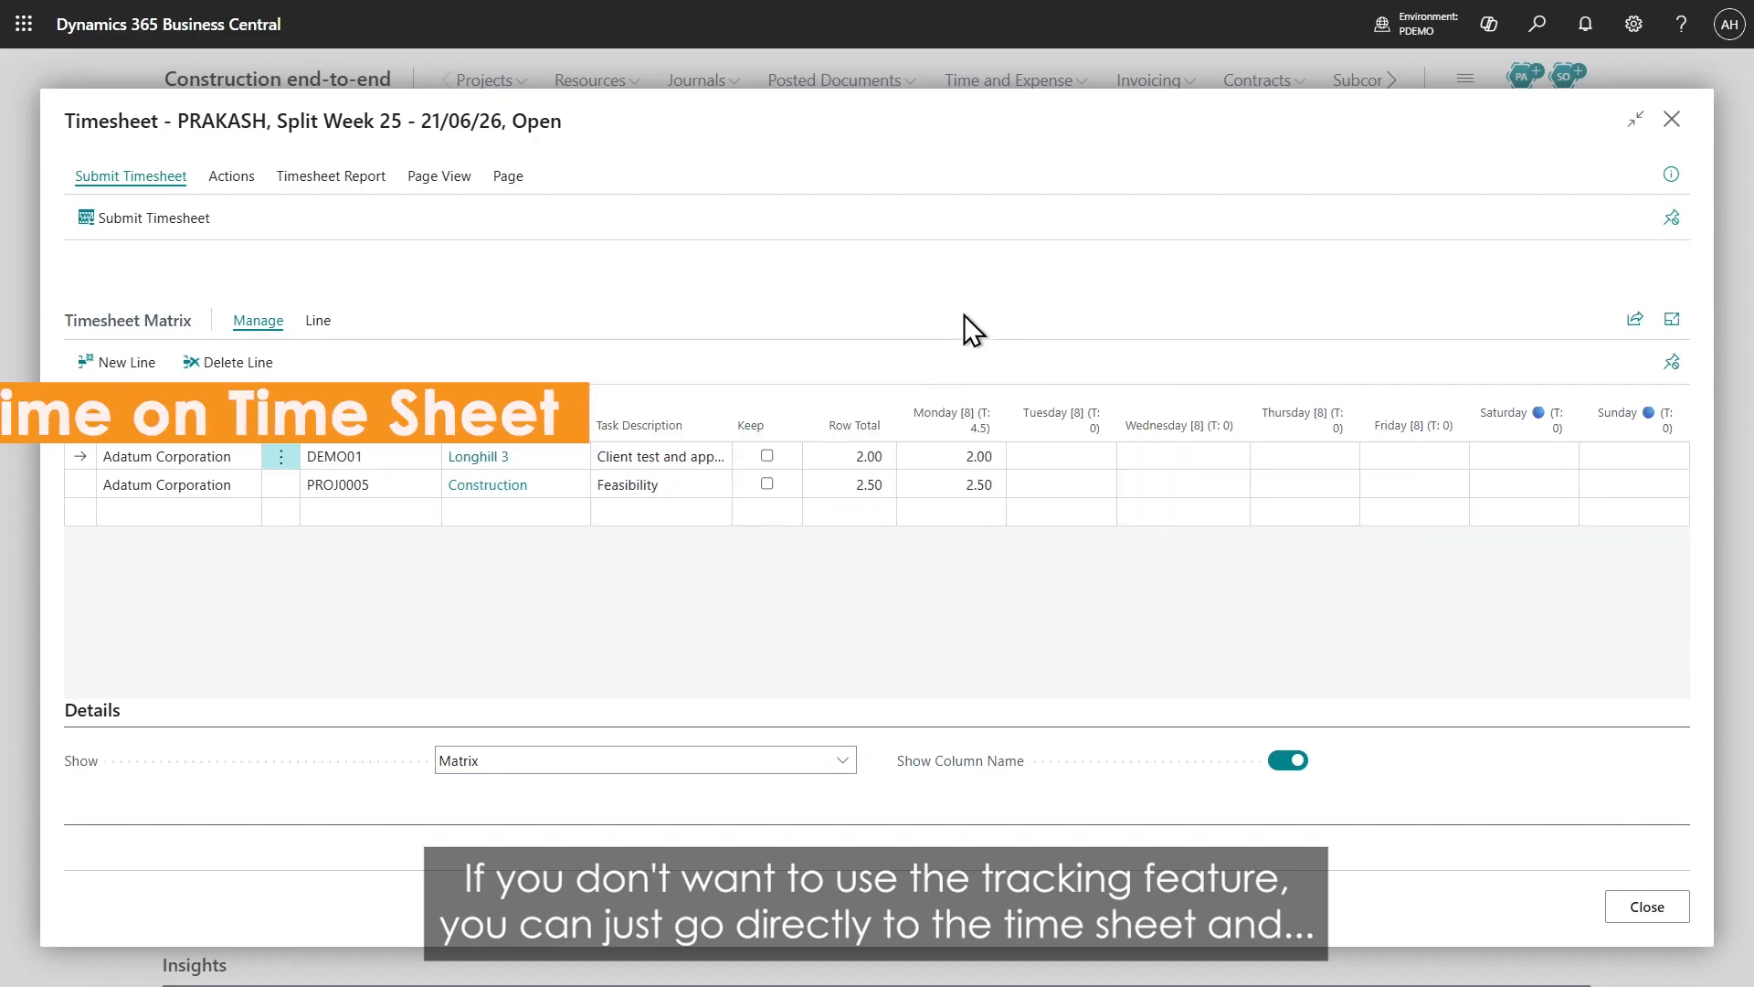
pyautogui.click(1052, 485)
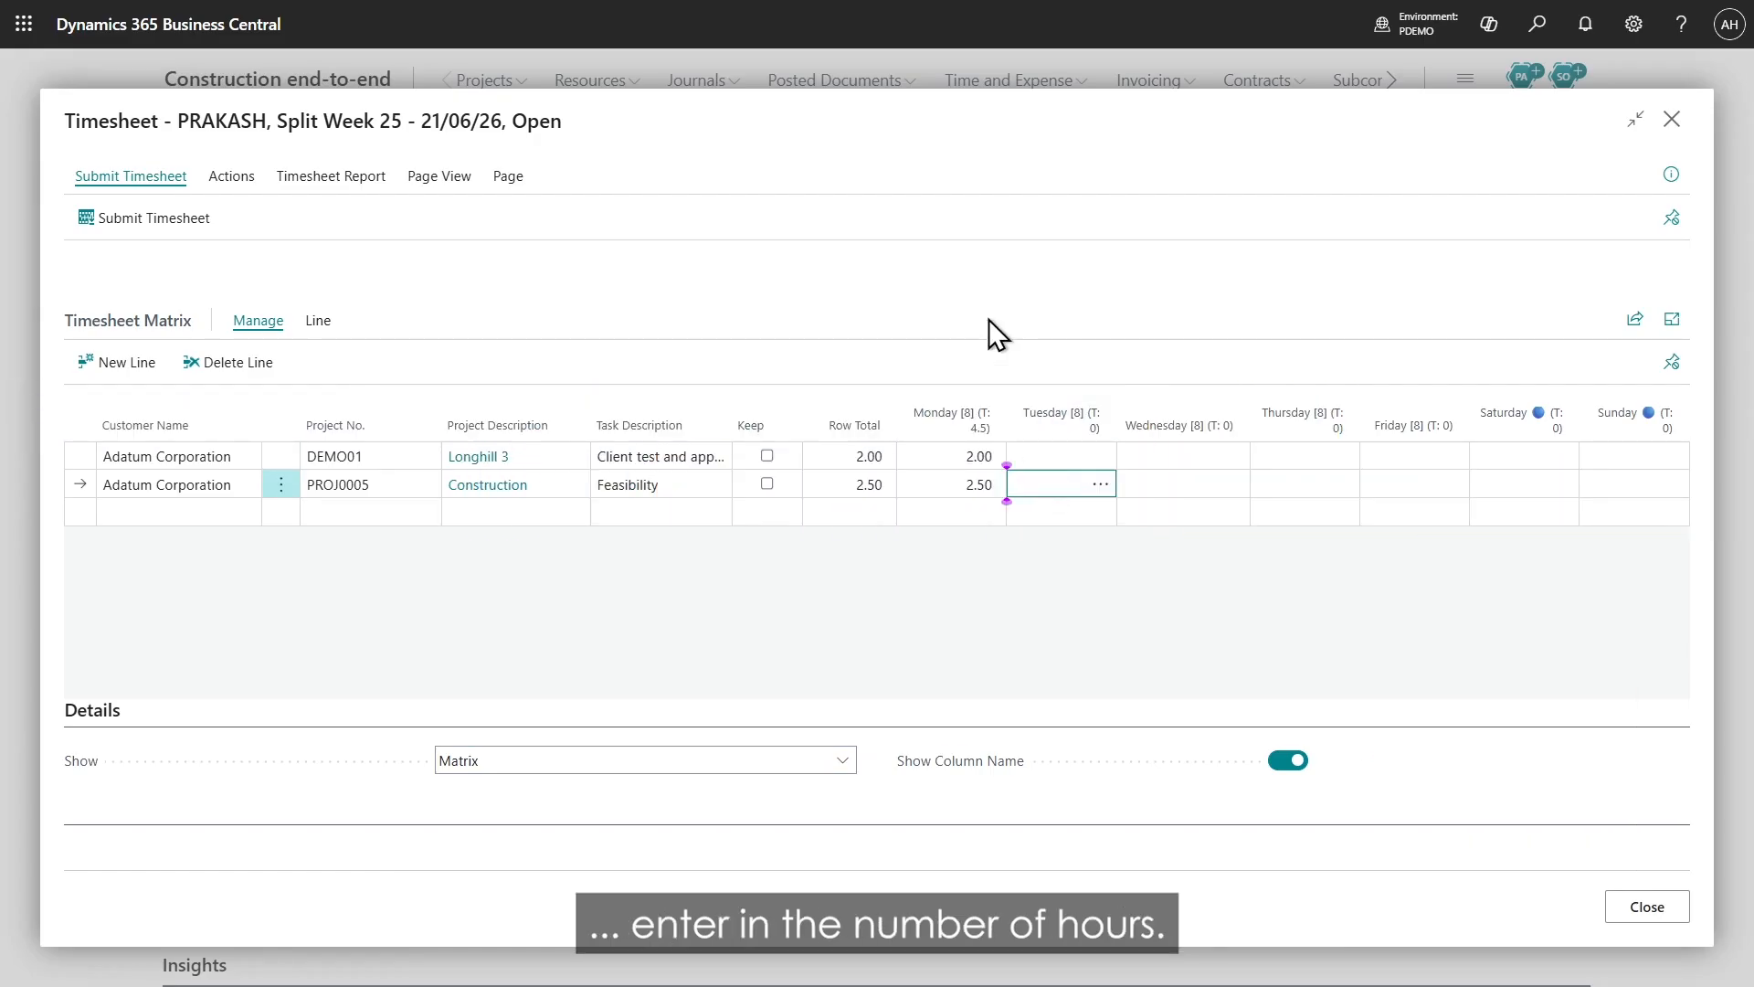
pyautogui.write('5')
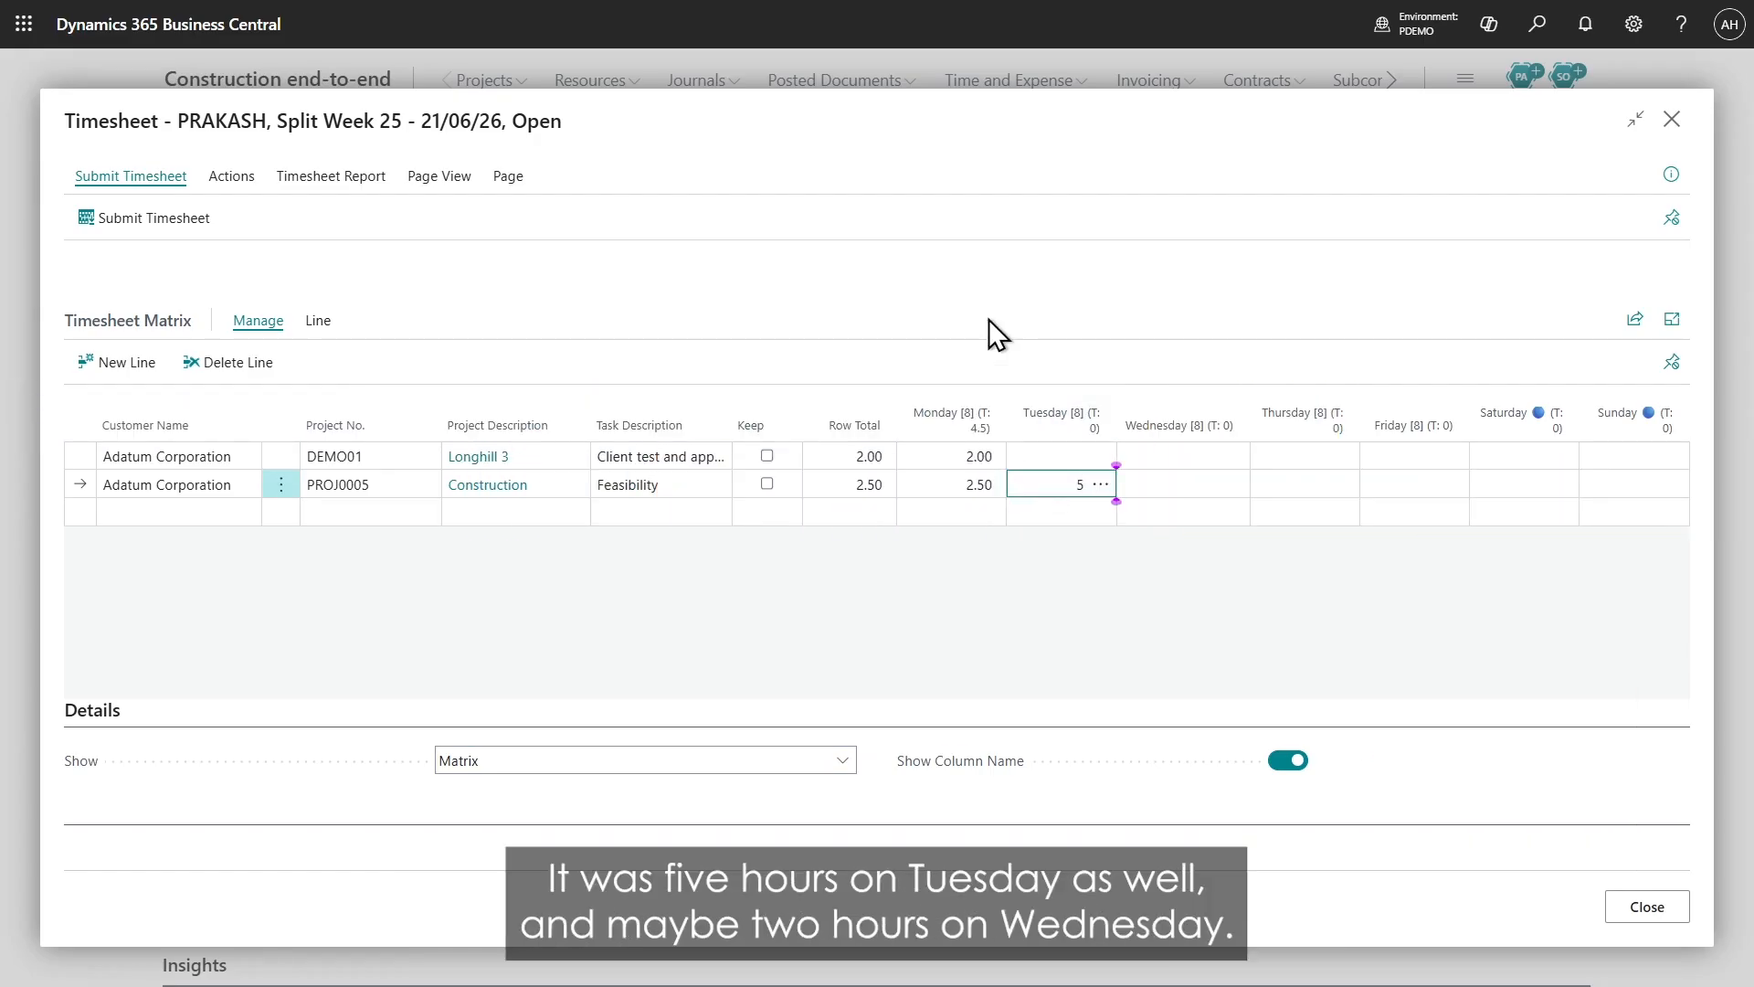
pyautogui.press('Tab')
pyautogui.write('2')
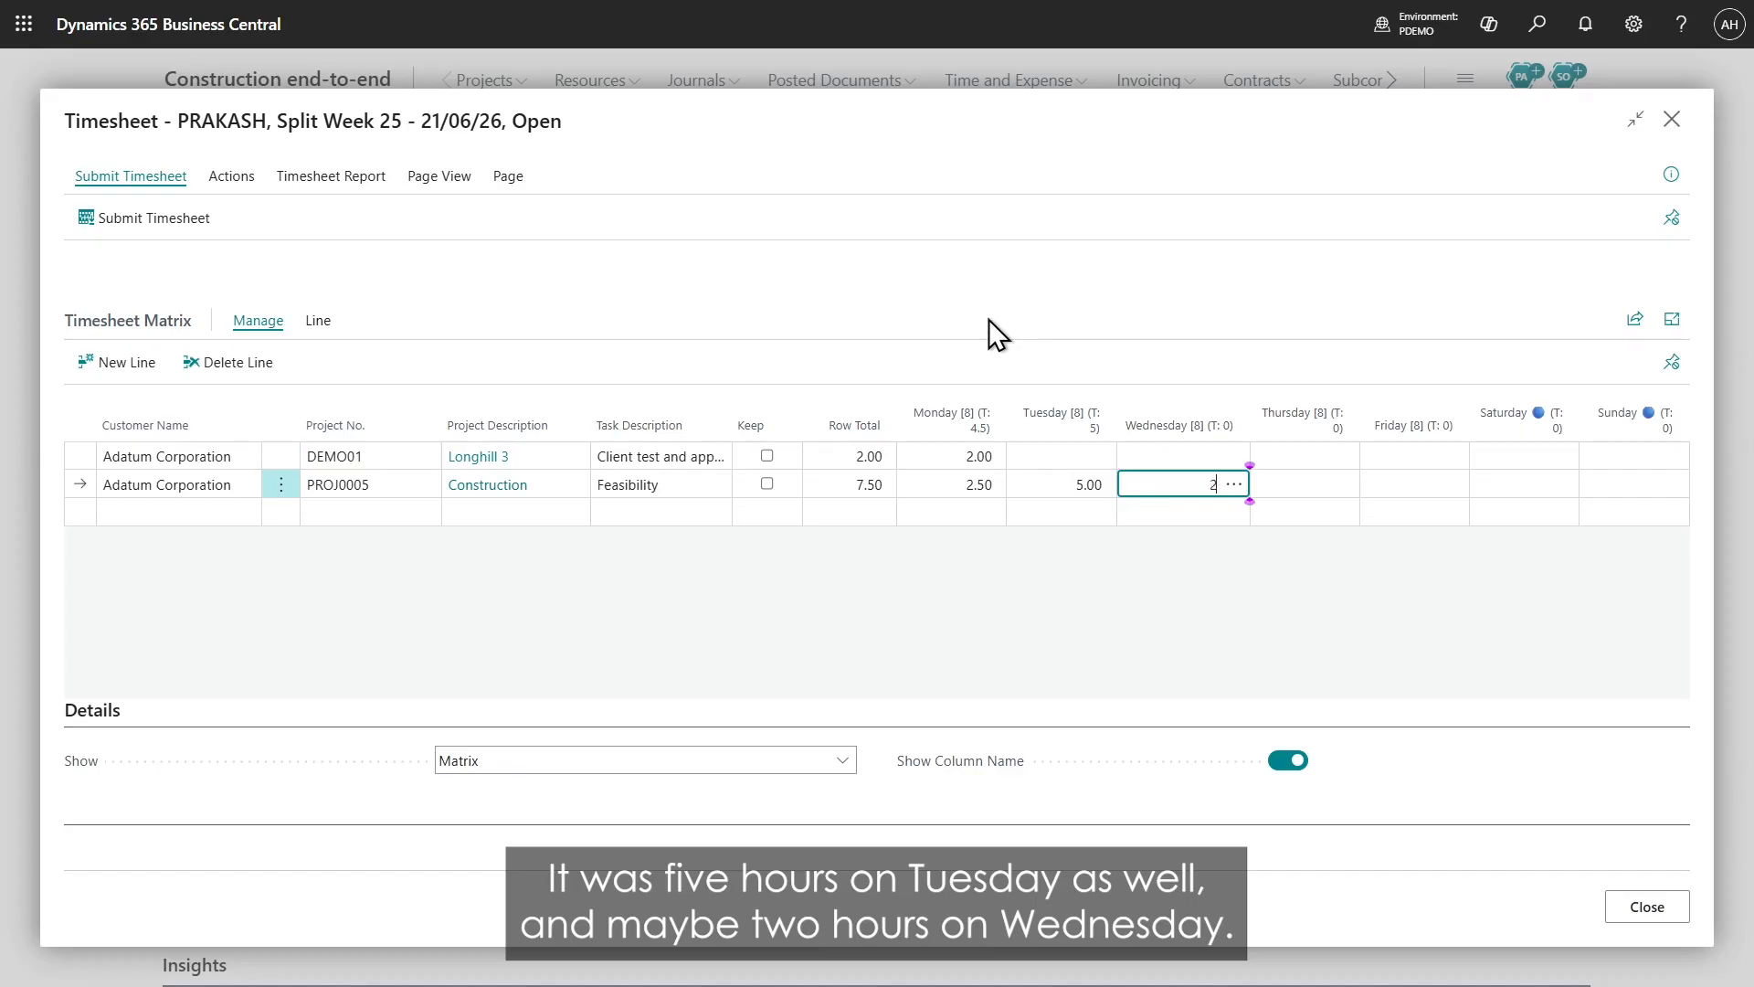
pyautogui.press('Tab')
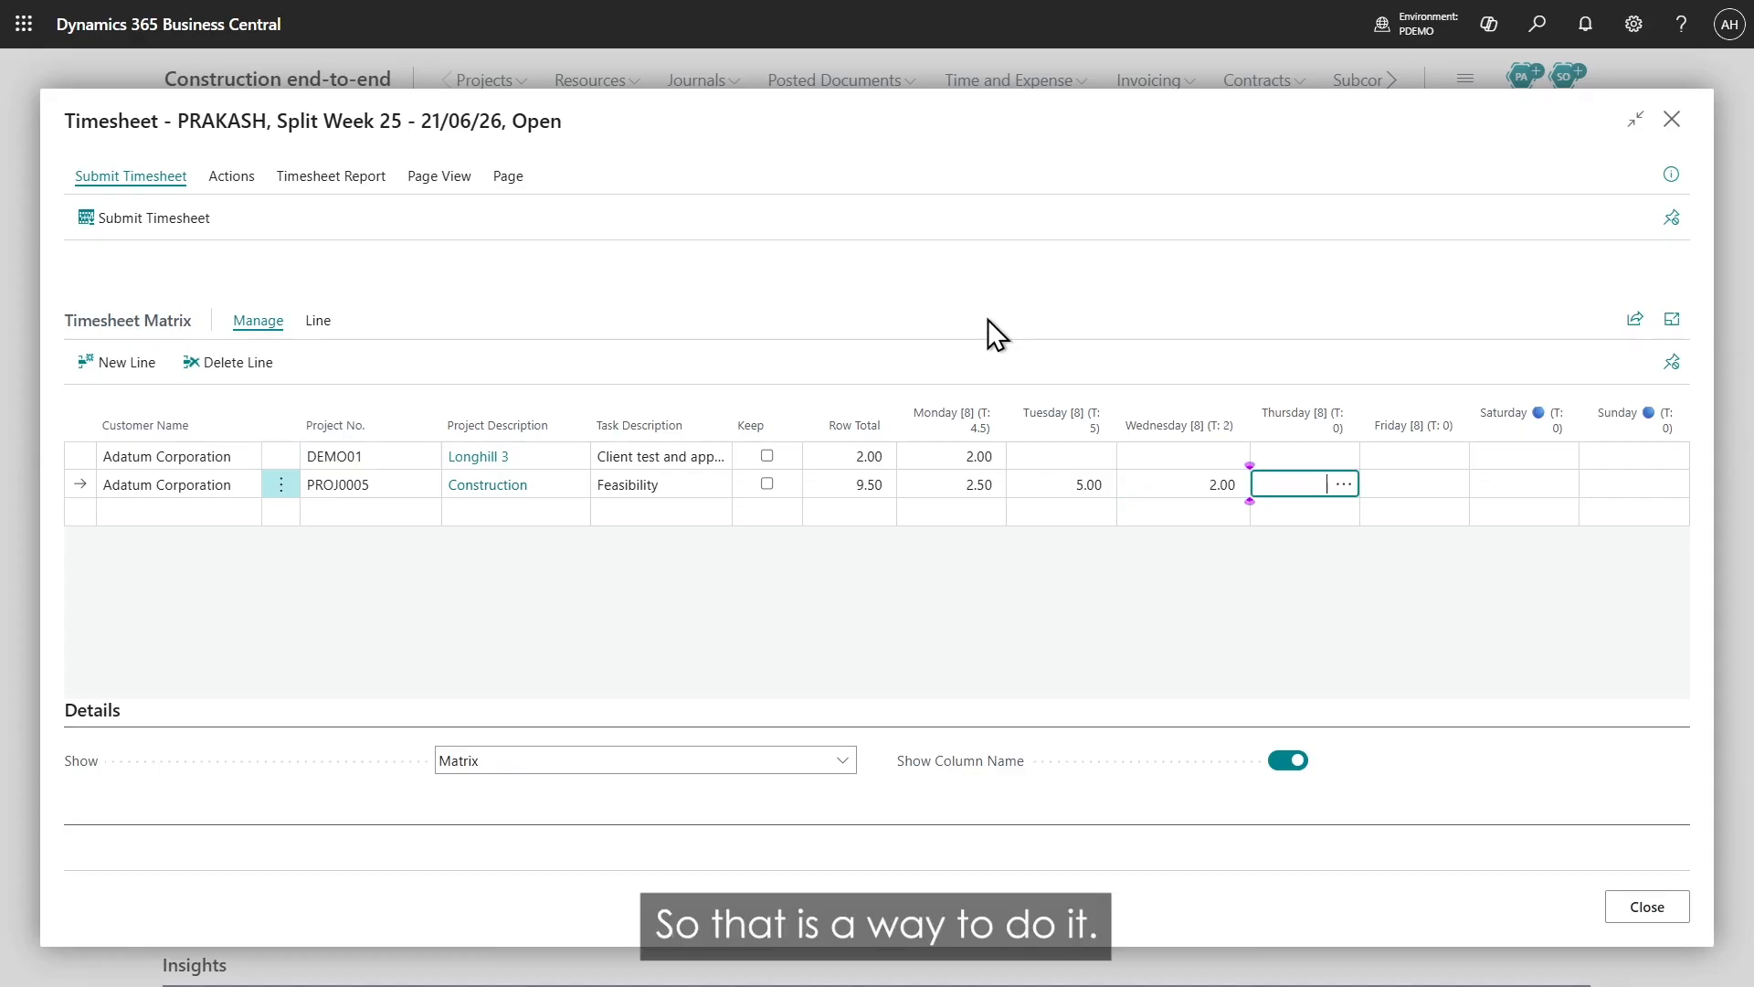
# Step: Submit the Split Week 25 timesheet and approve its hours in the time approval list
pyautogui.click(232, 176)
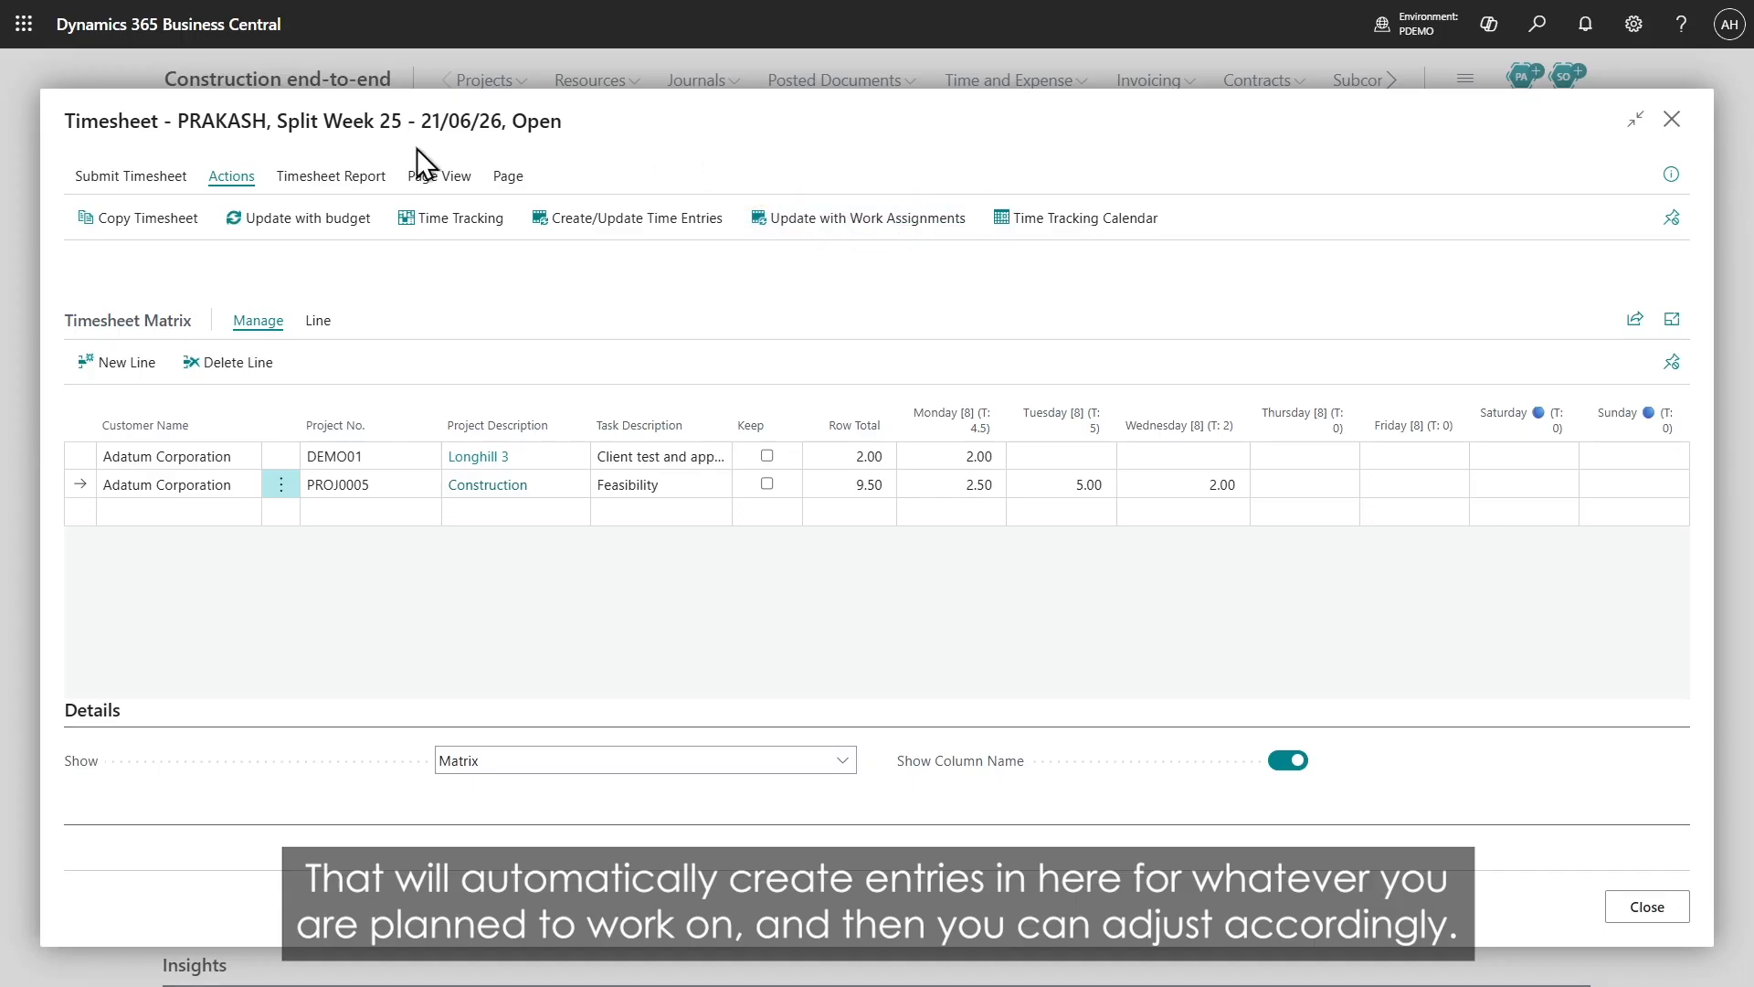
pyautogui.click(131, 175)
pyautogui.click(168, 224)
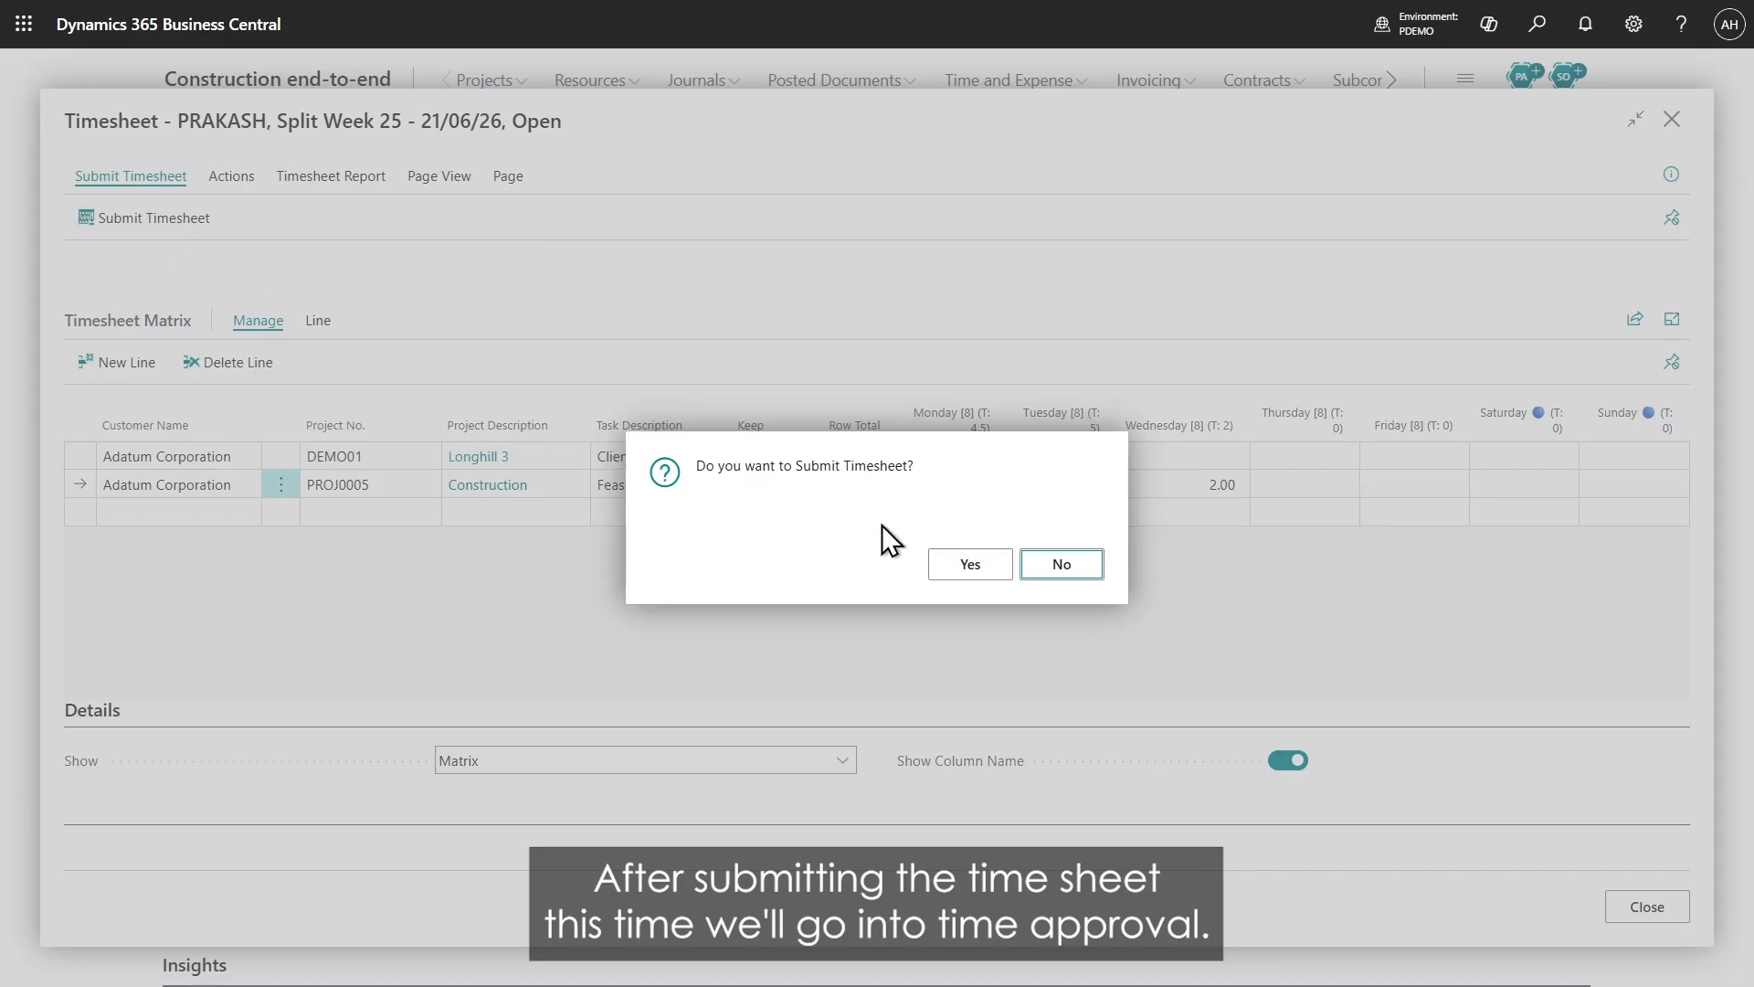
pyautogui.click(969, 564)
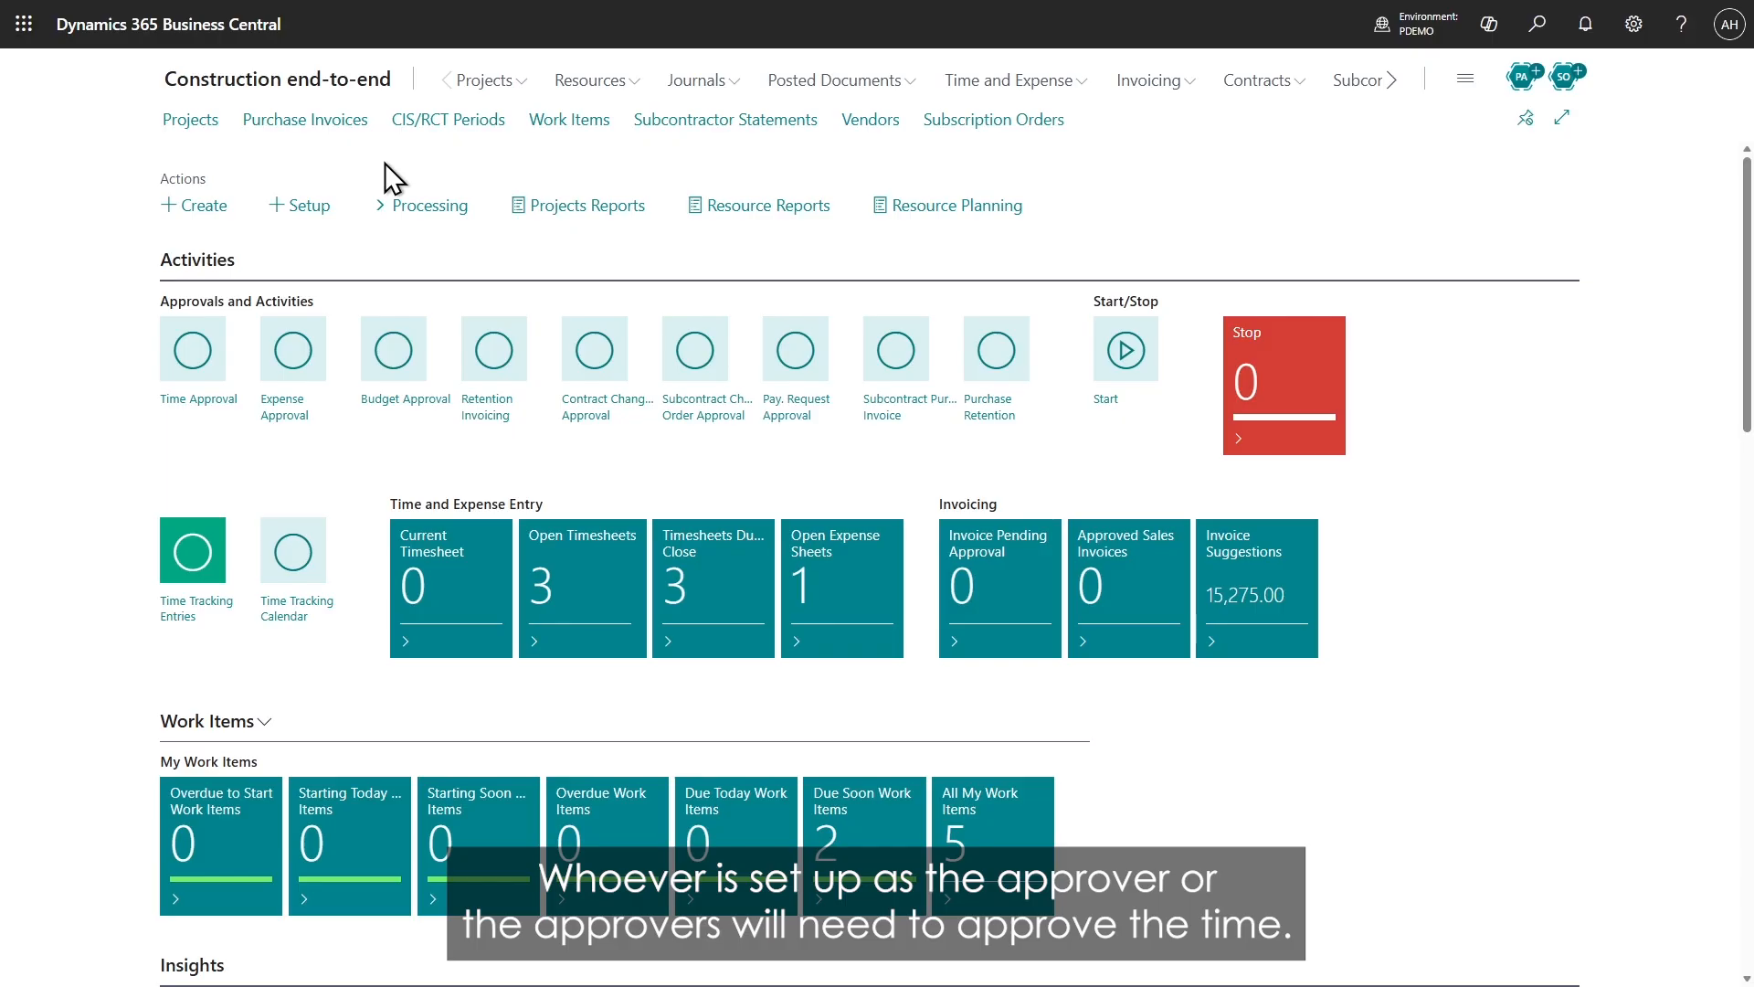
pyautogui.click(193, 357)
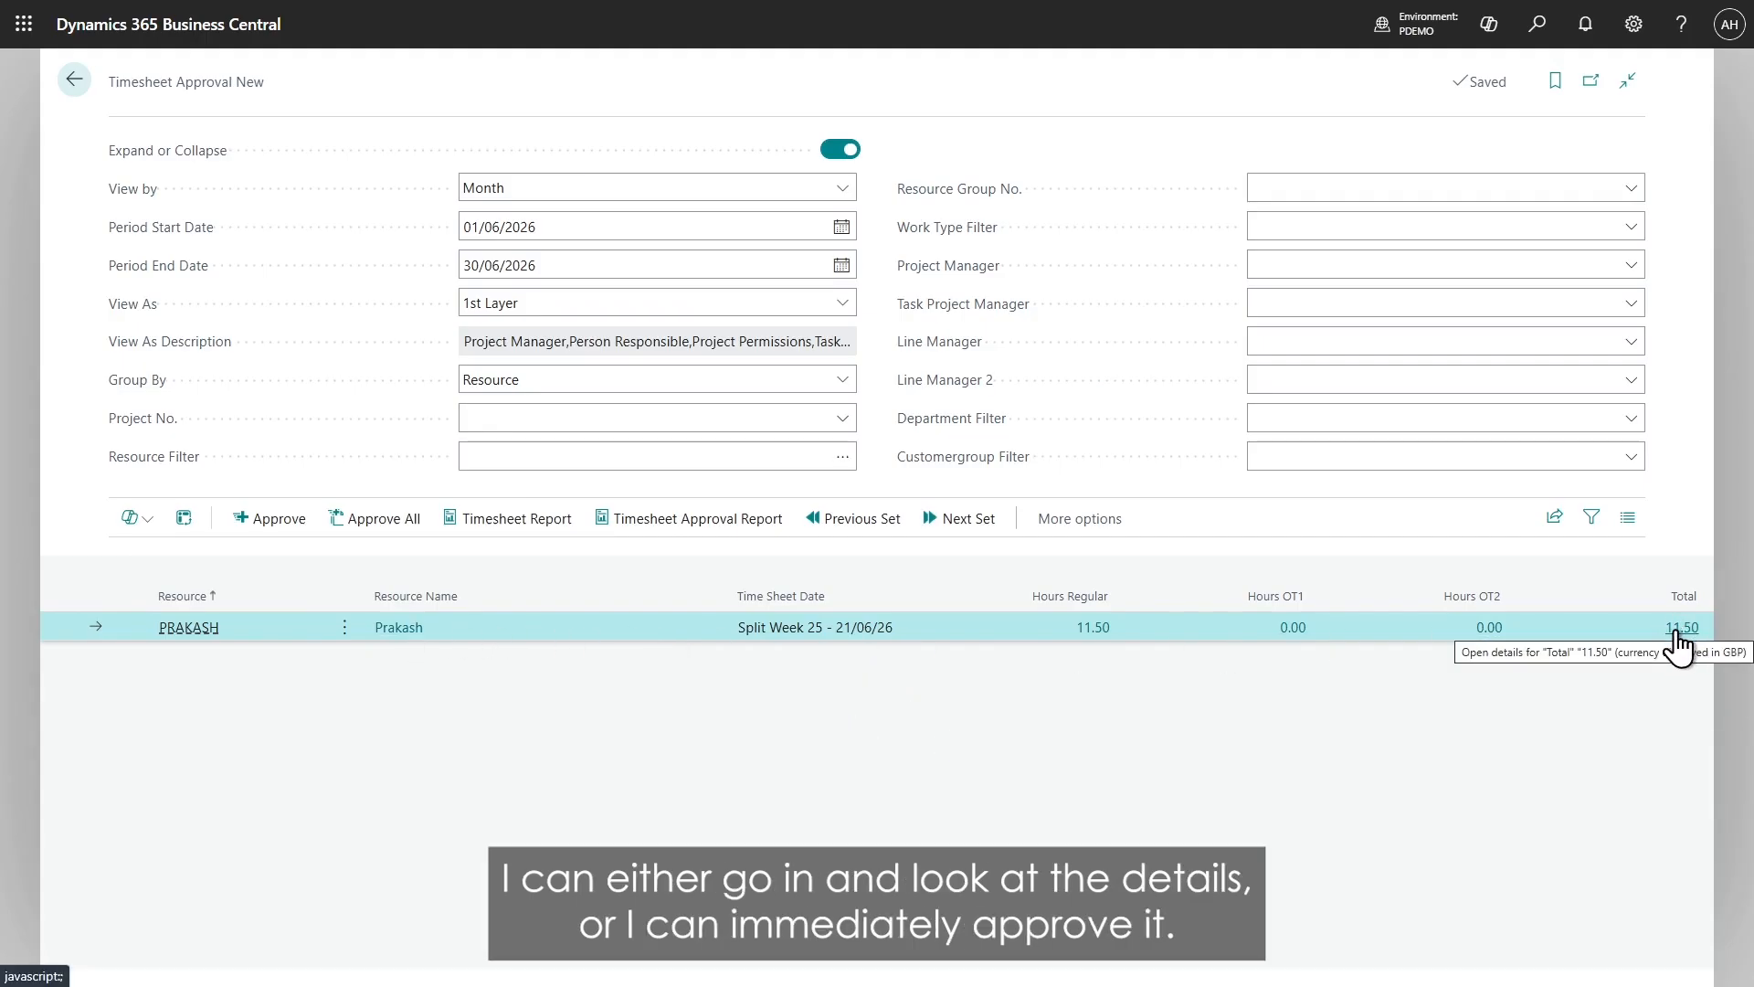
pyautogui.click(282, 519)
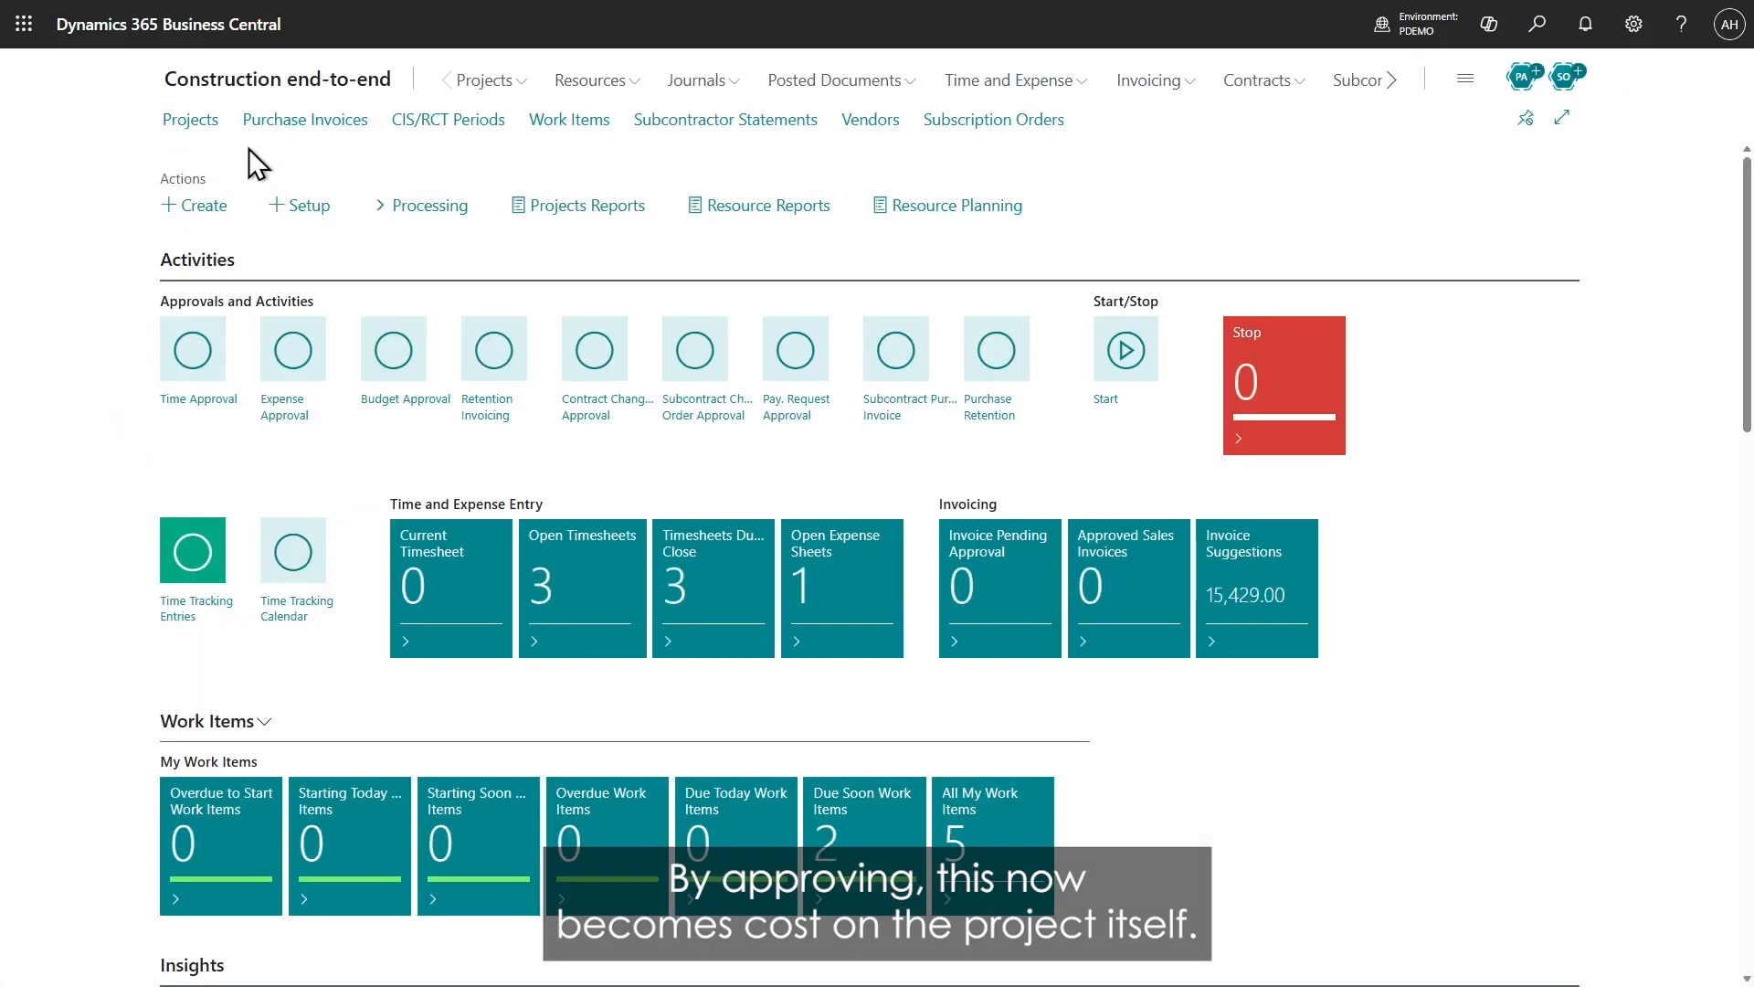
# Step: Open the PROJ0005 project plan and compare the Feasibility task's usage cost with its budget
pyautogui.click(192, 119)
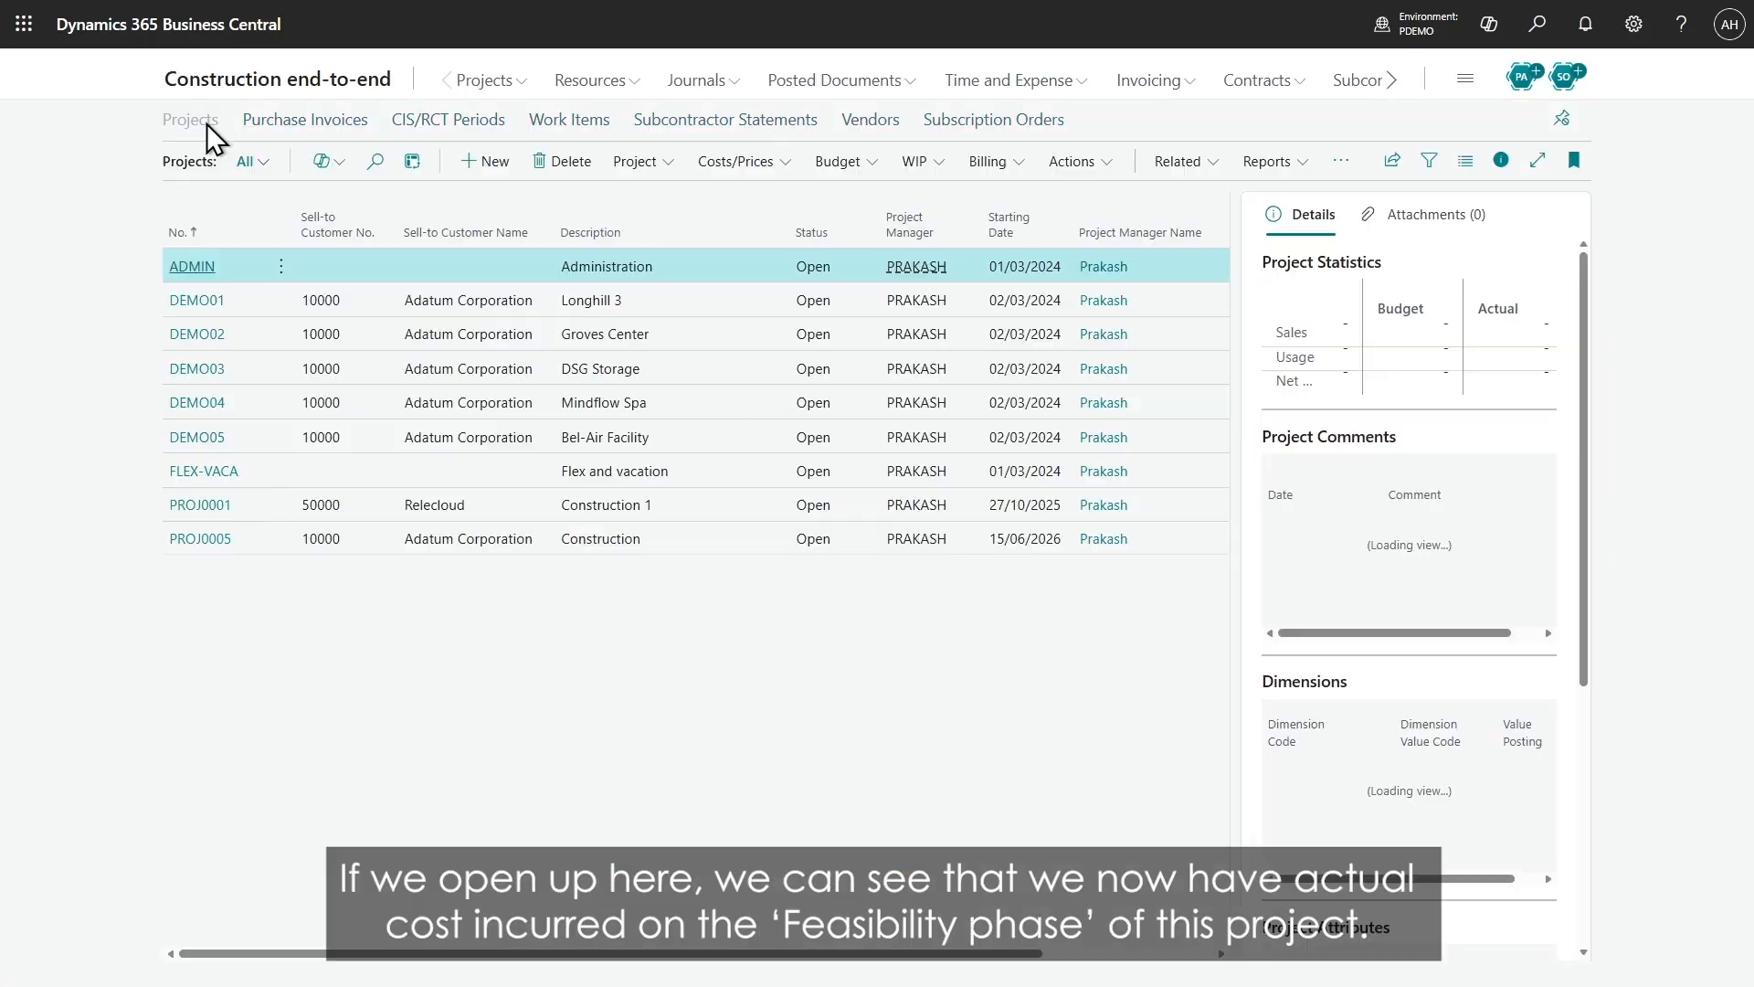
pyautogui.click(446, 538)
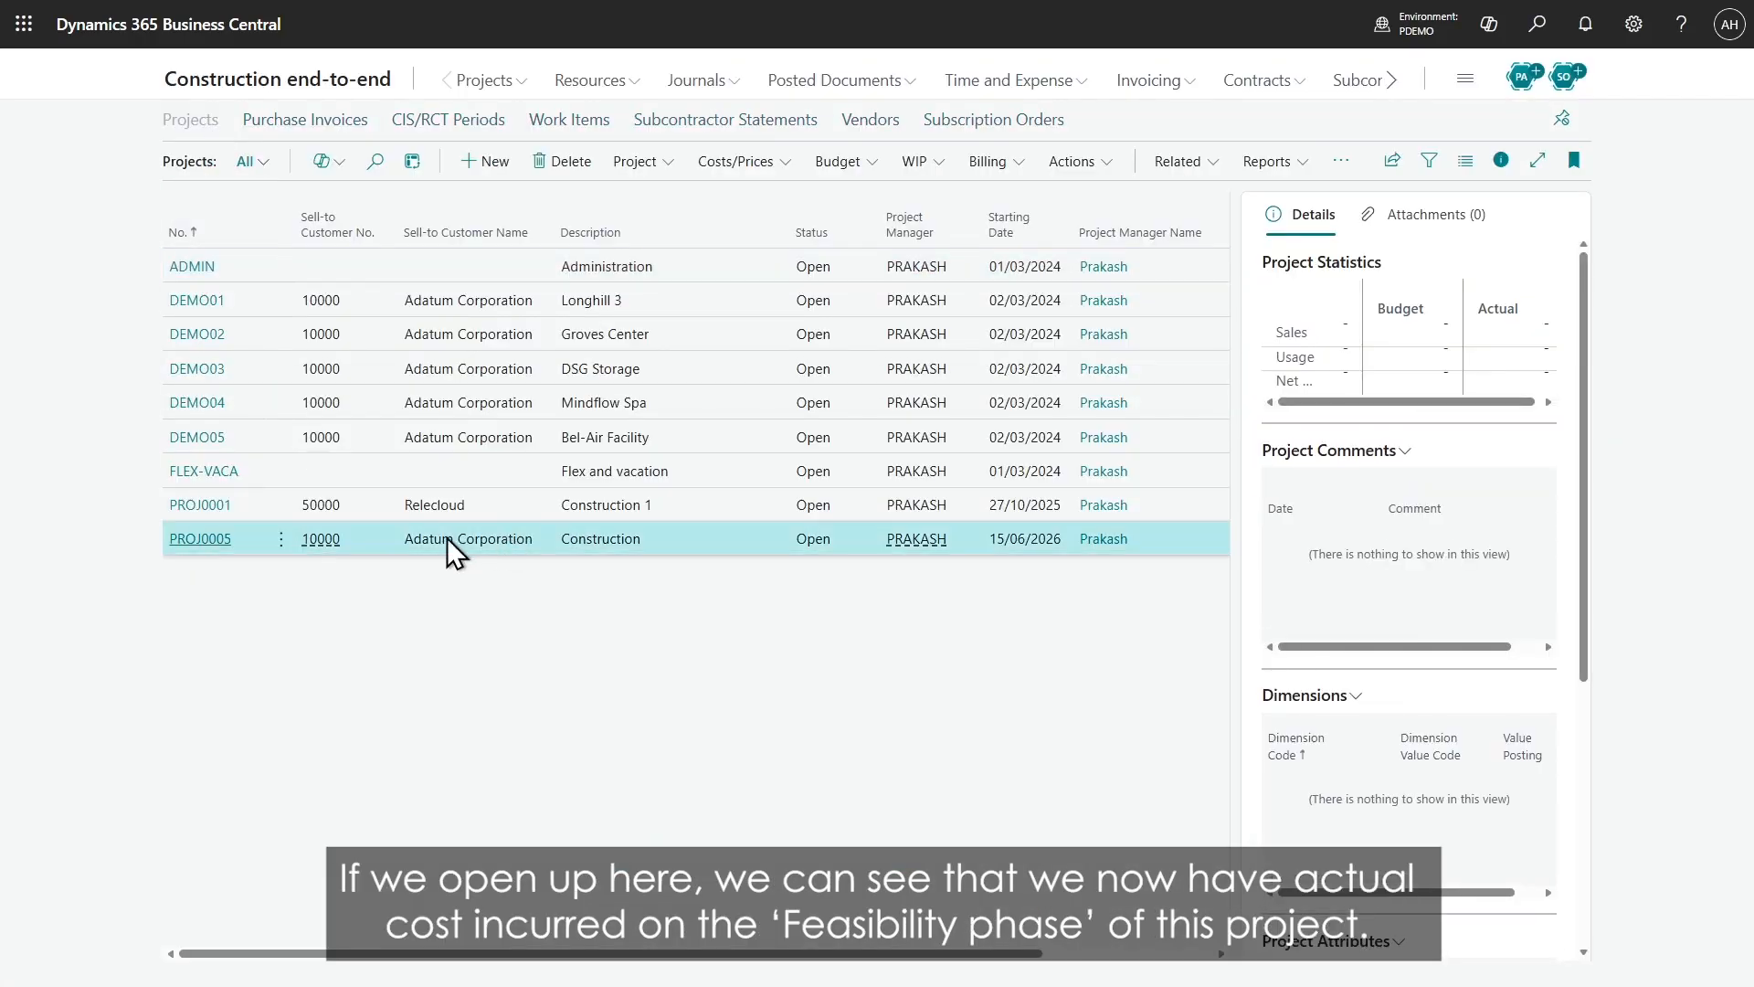
pyautogui.click(198, 539)
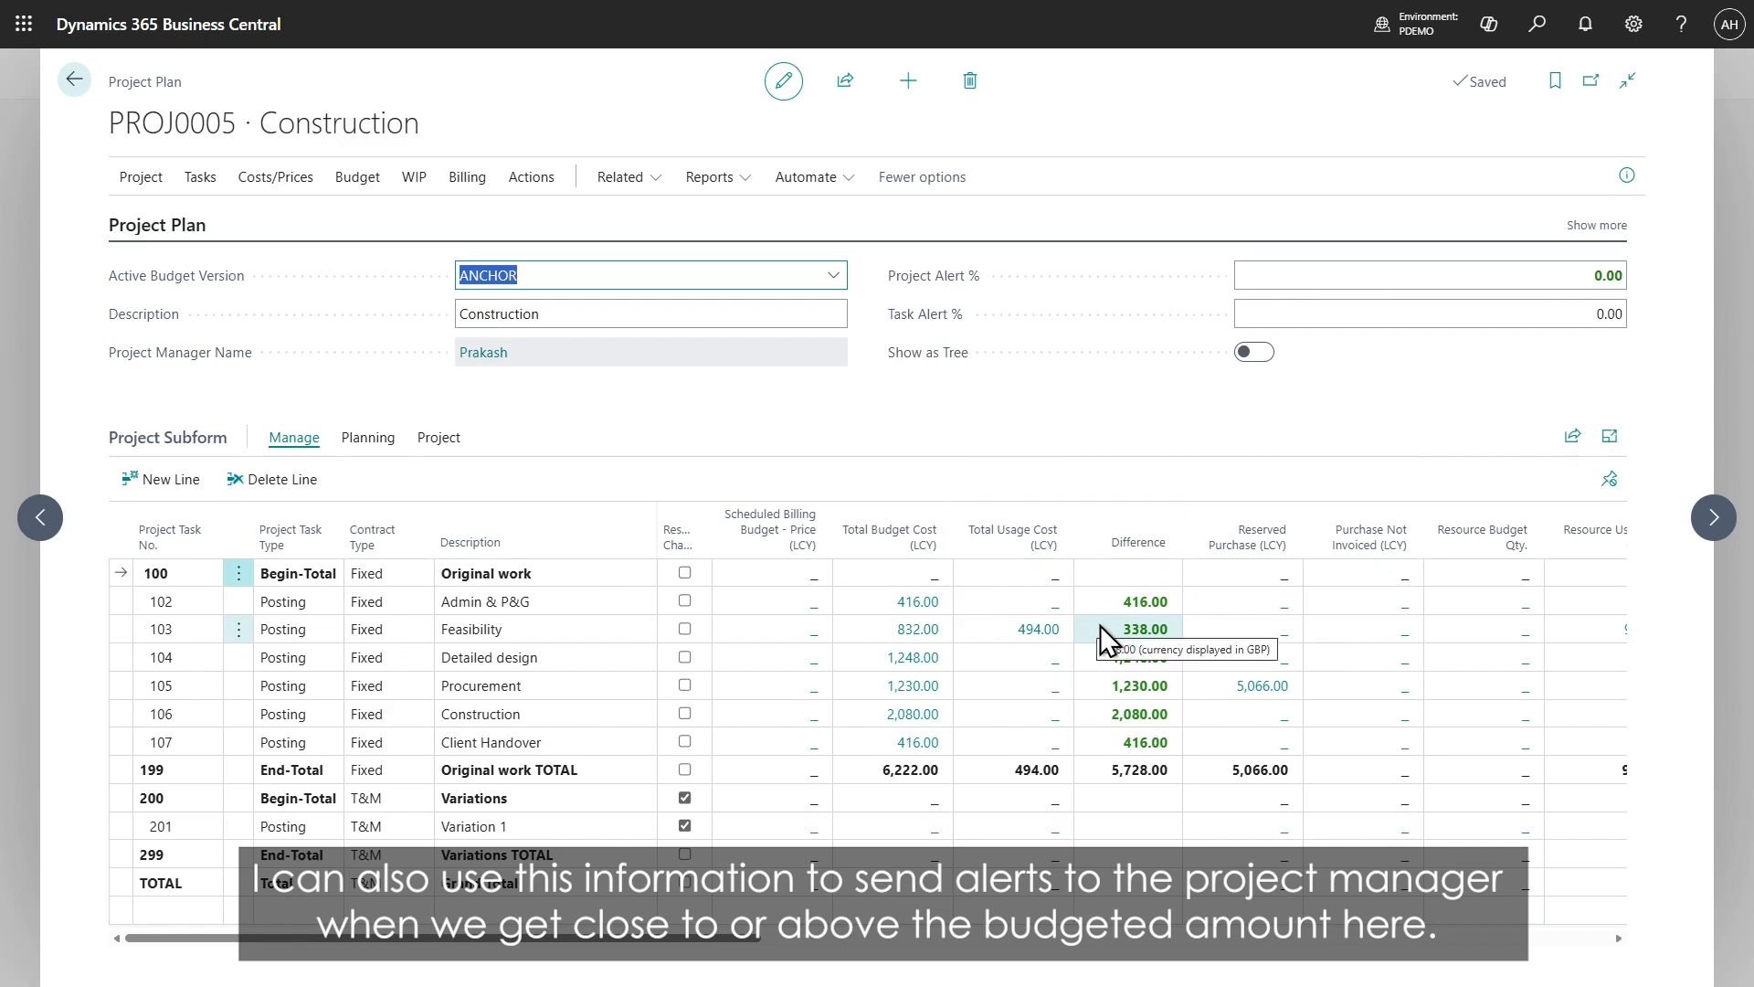
pyautogui.click(1131, 433)
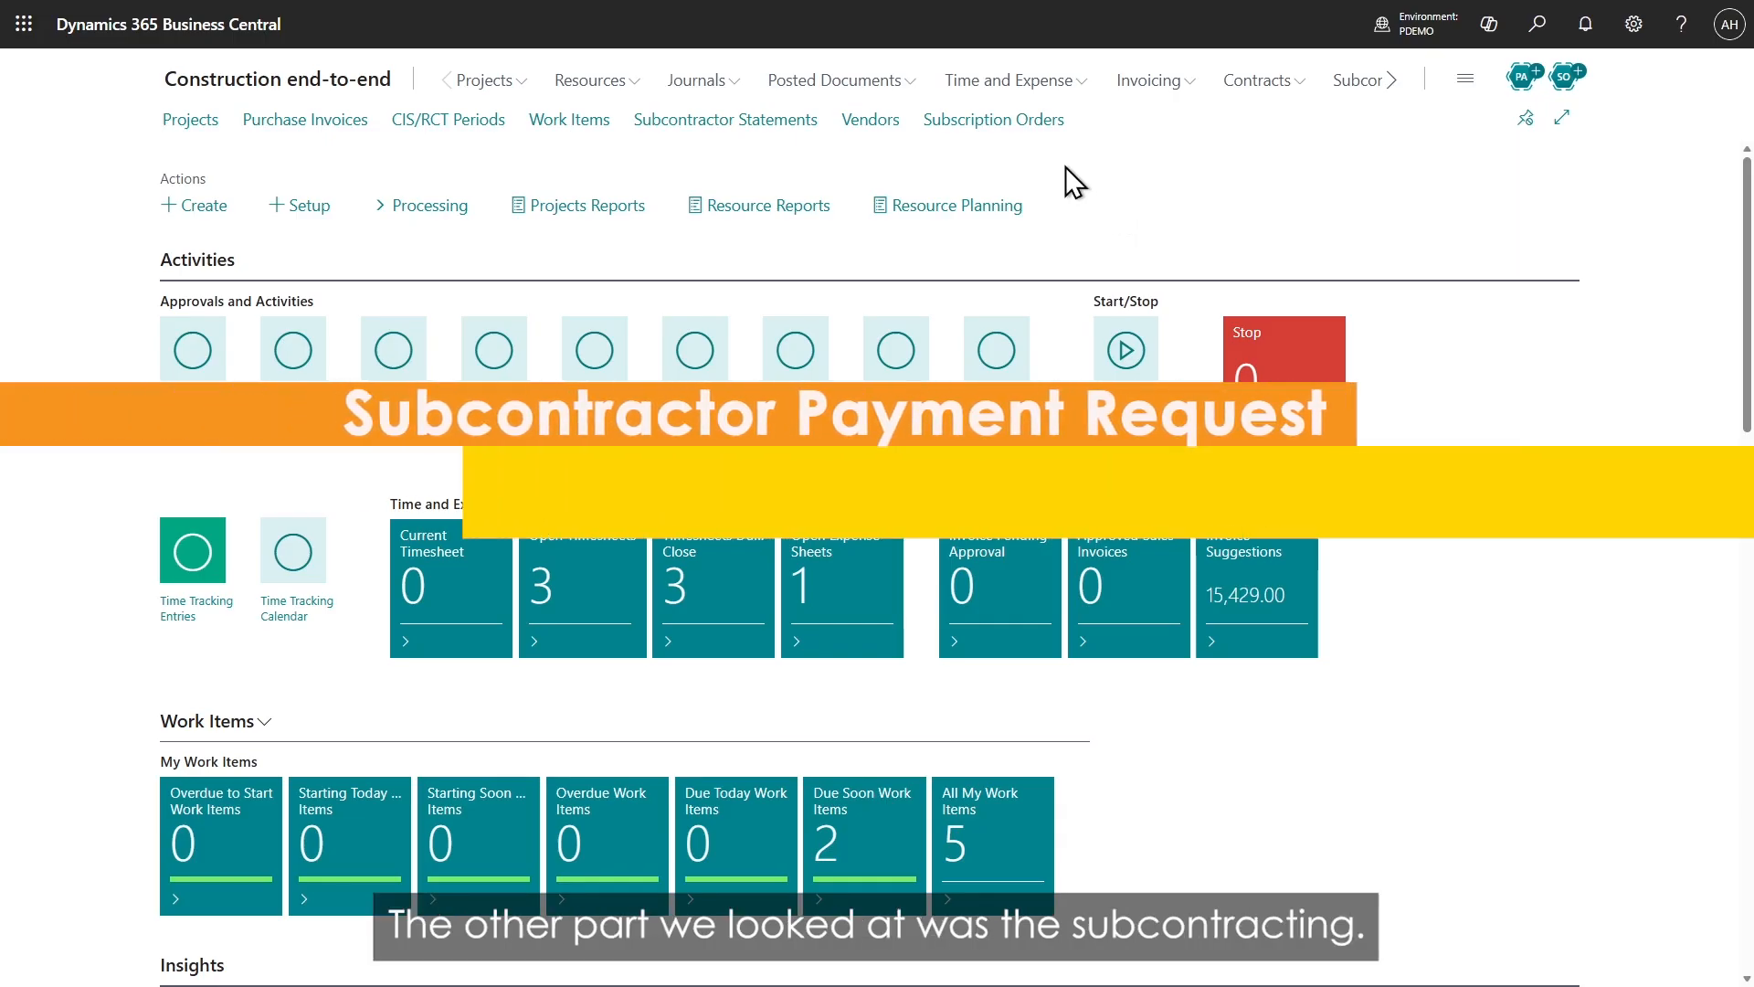
# Step: Open subcontract SC0002 of PROJ0005 and review the units and rate on its Construction detail line
pyautogui.click(1357, 81)
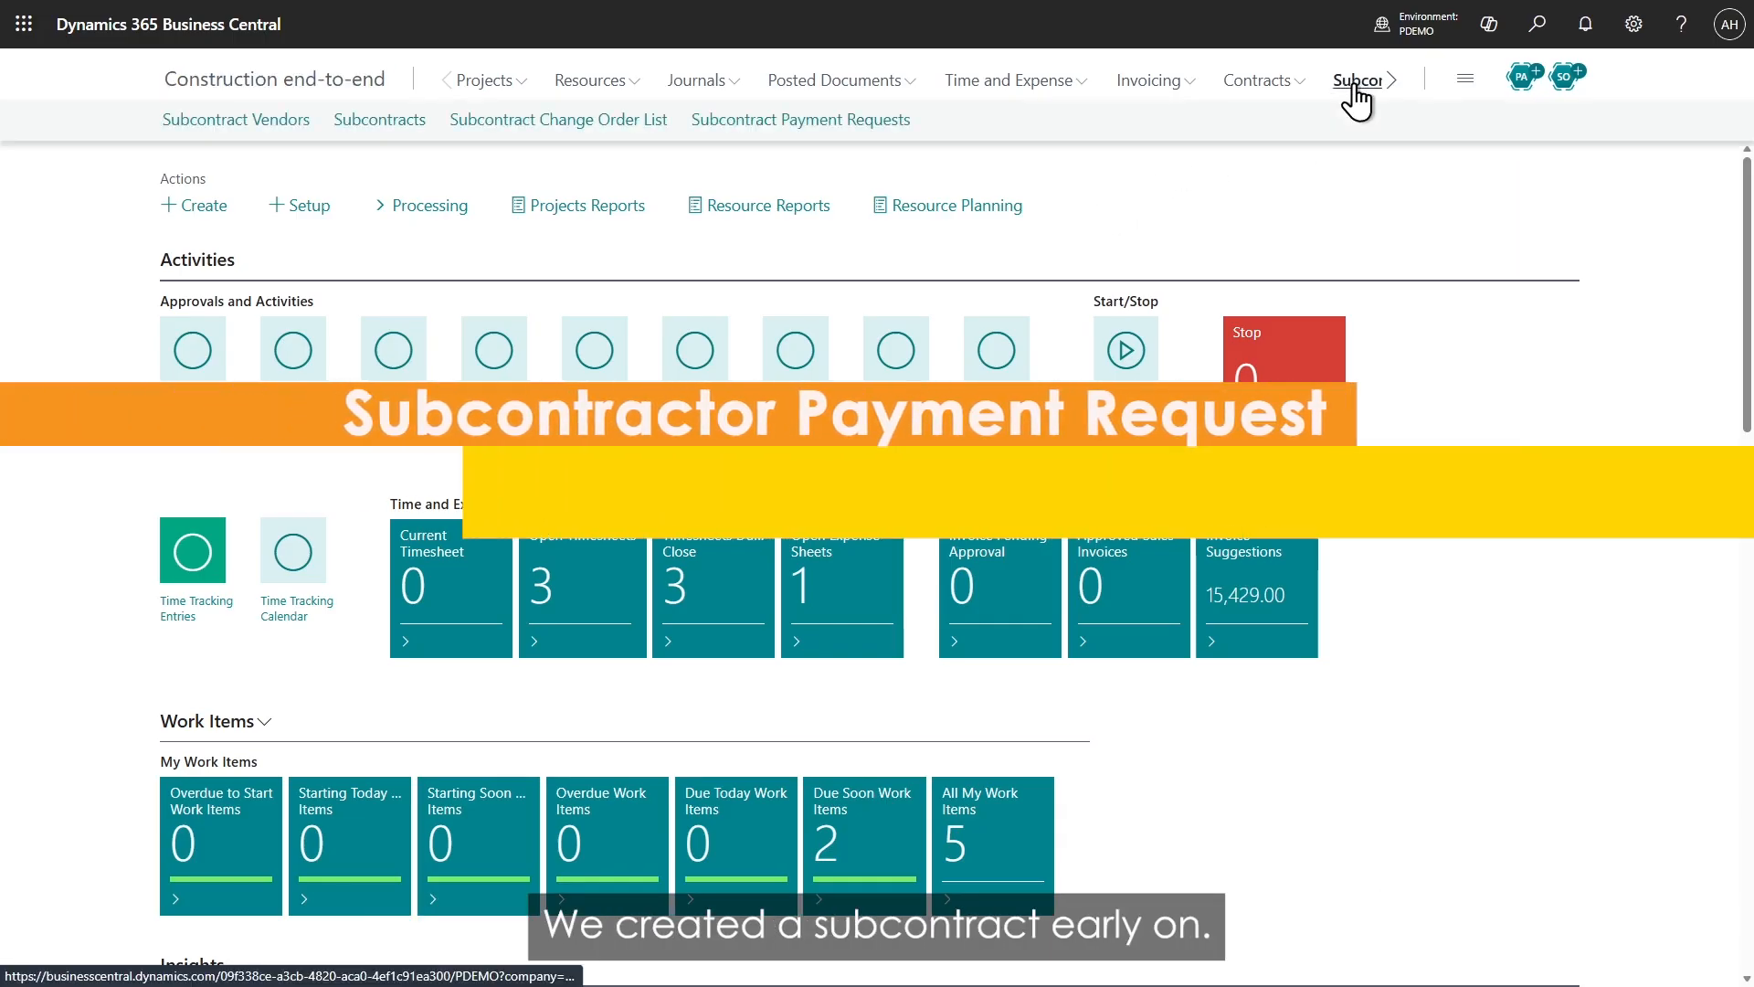
pyautogui.click(347, 120)
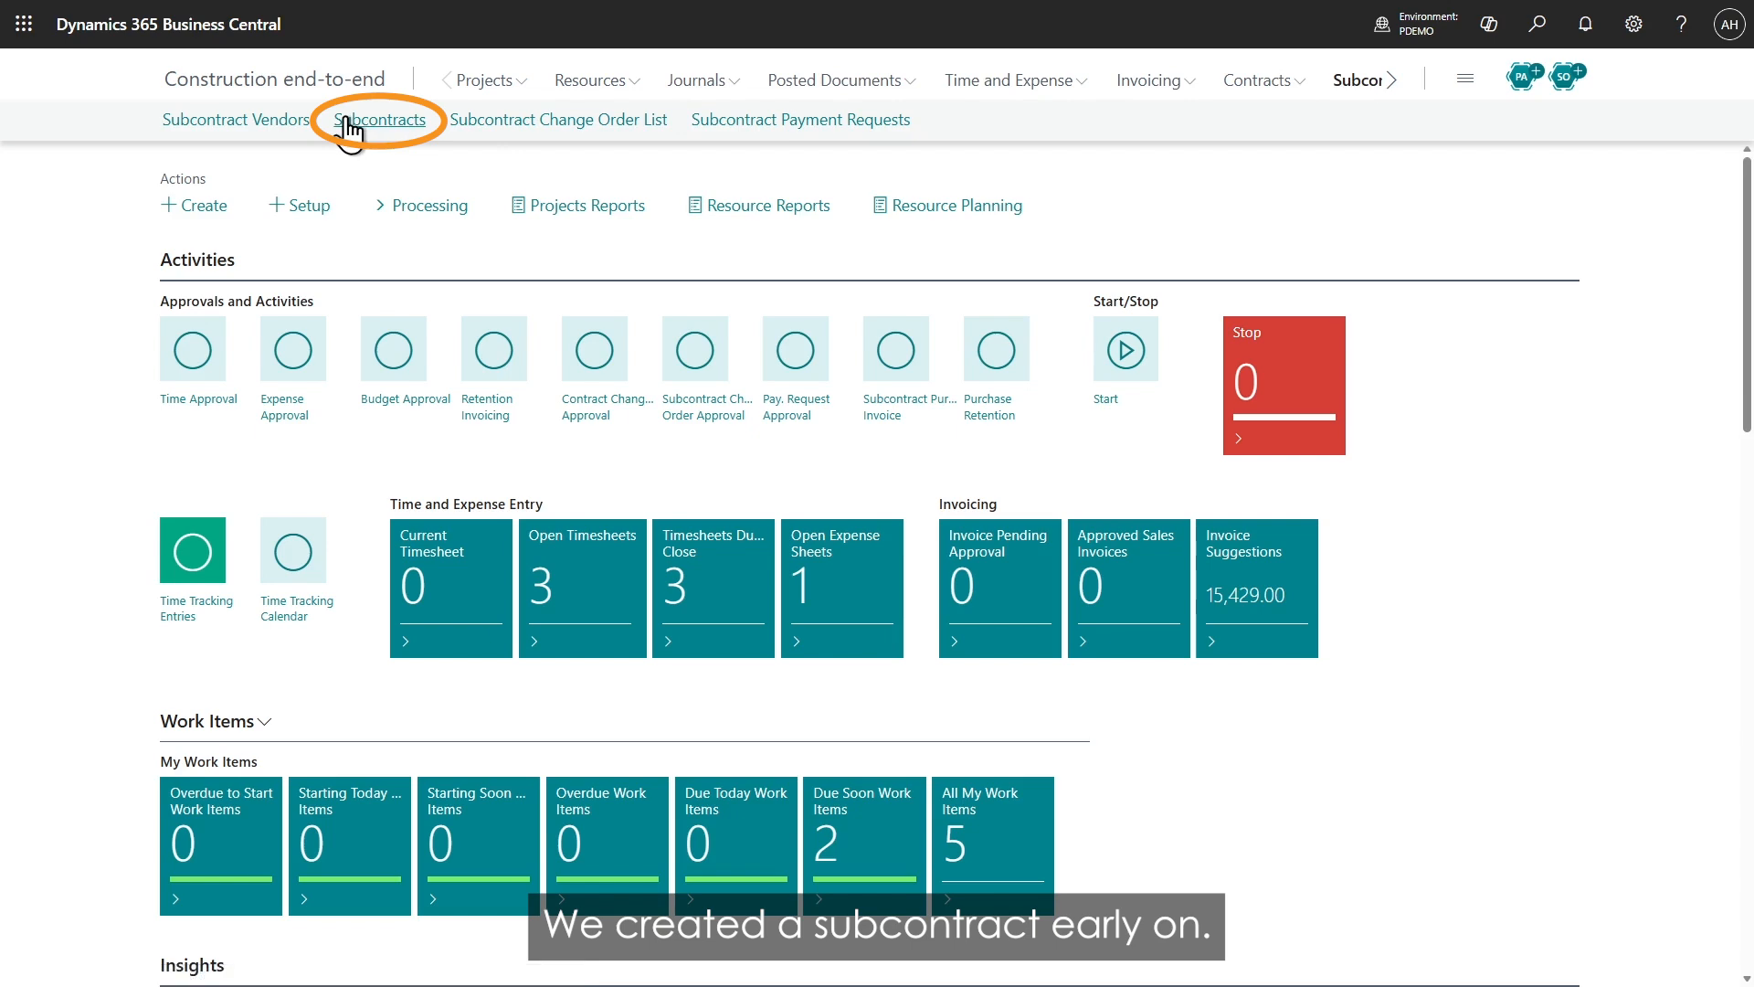
pyautogui.click(97, 289)
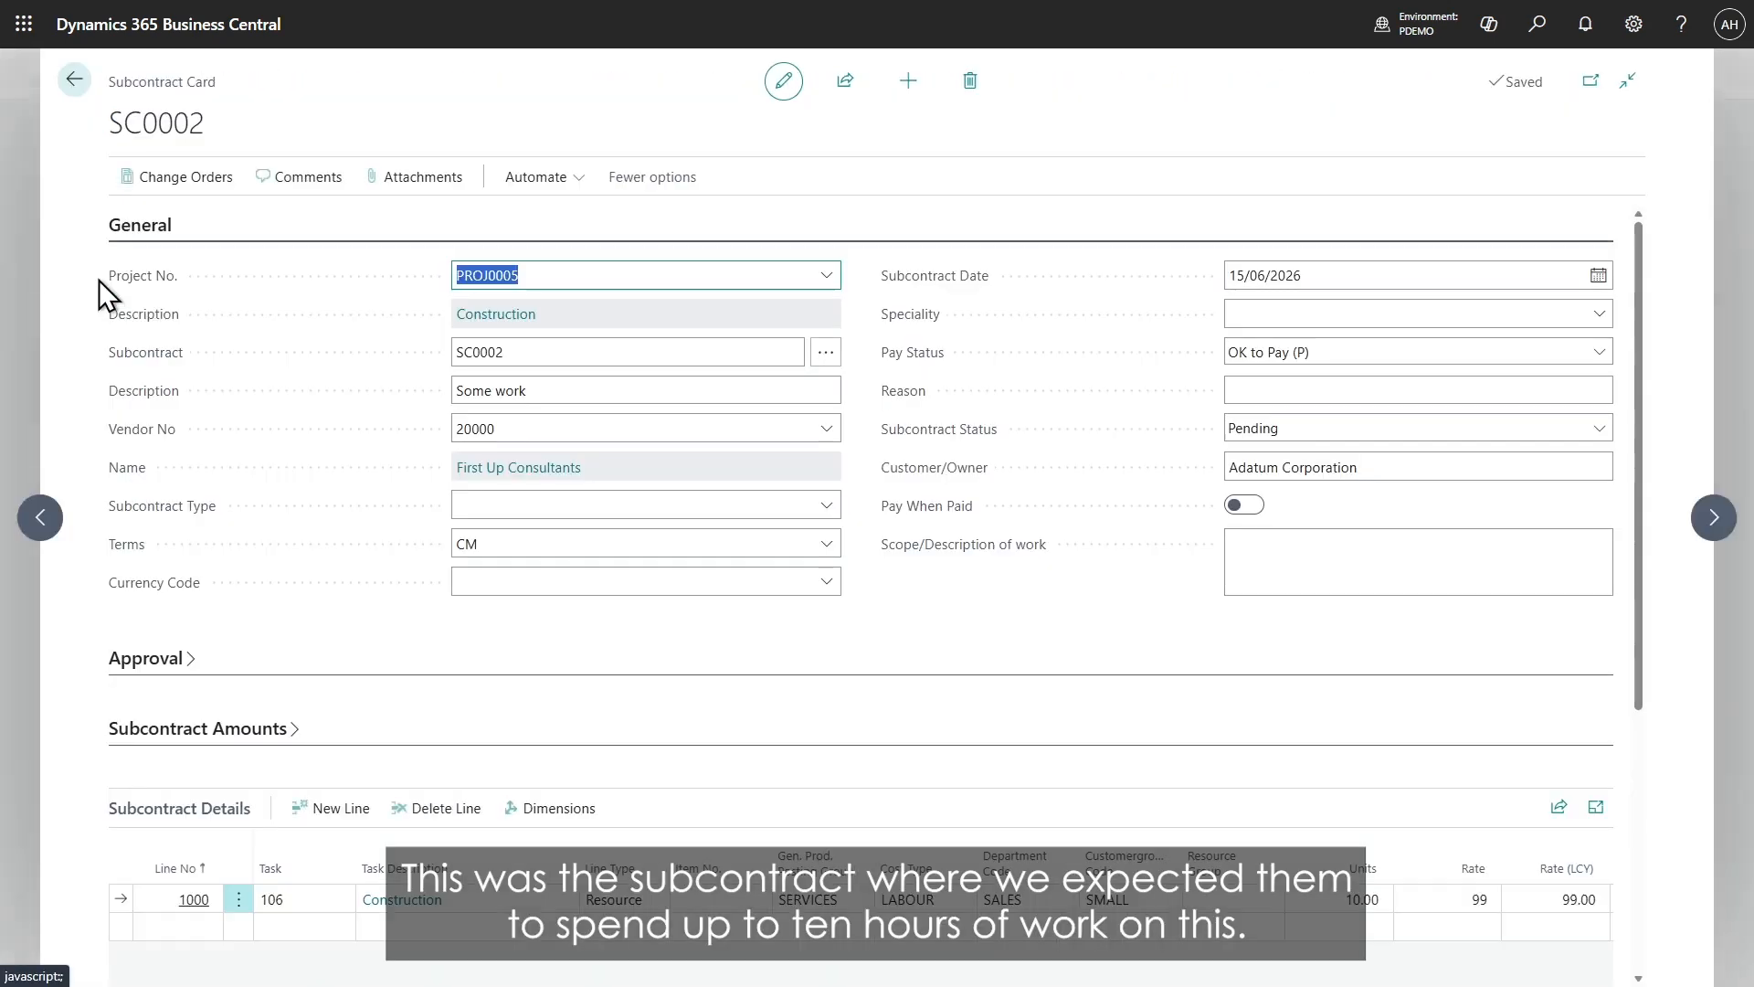
pyautogui.scroll(-2, 738, 640)
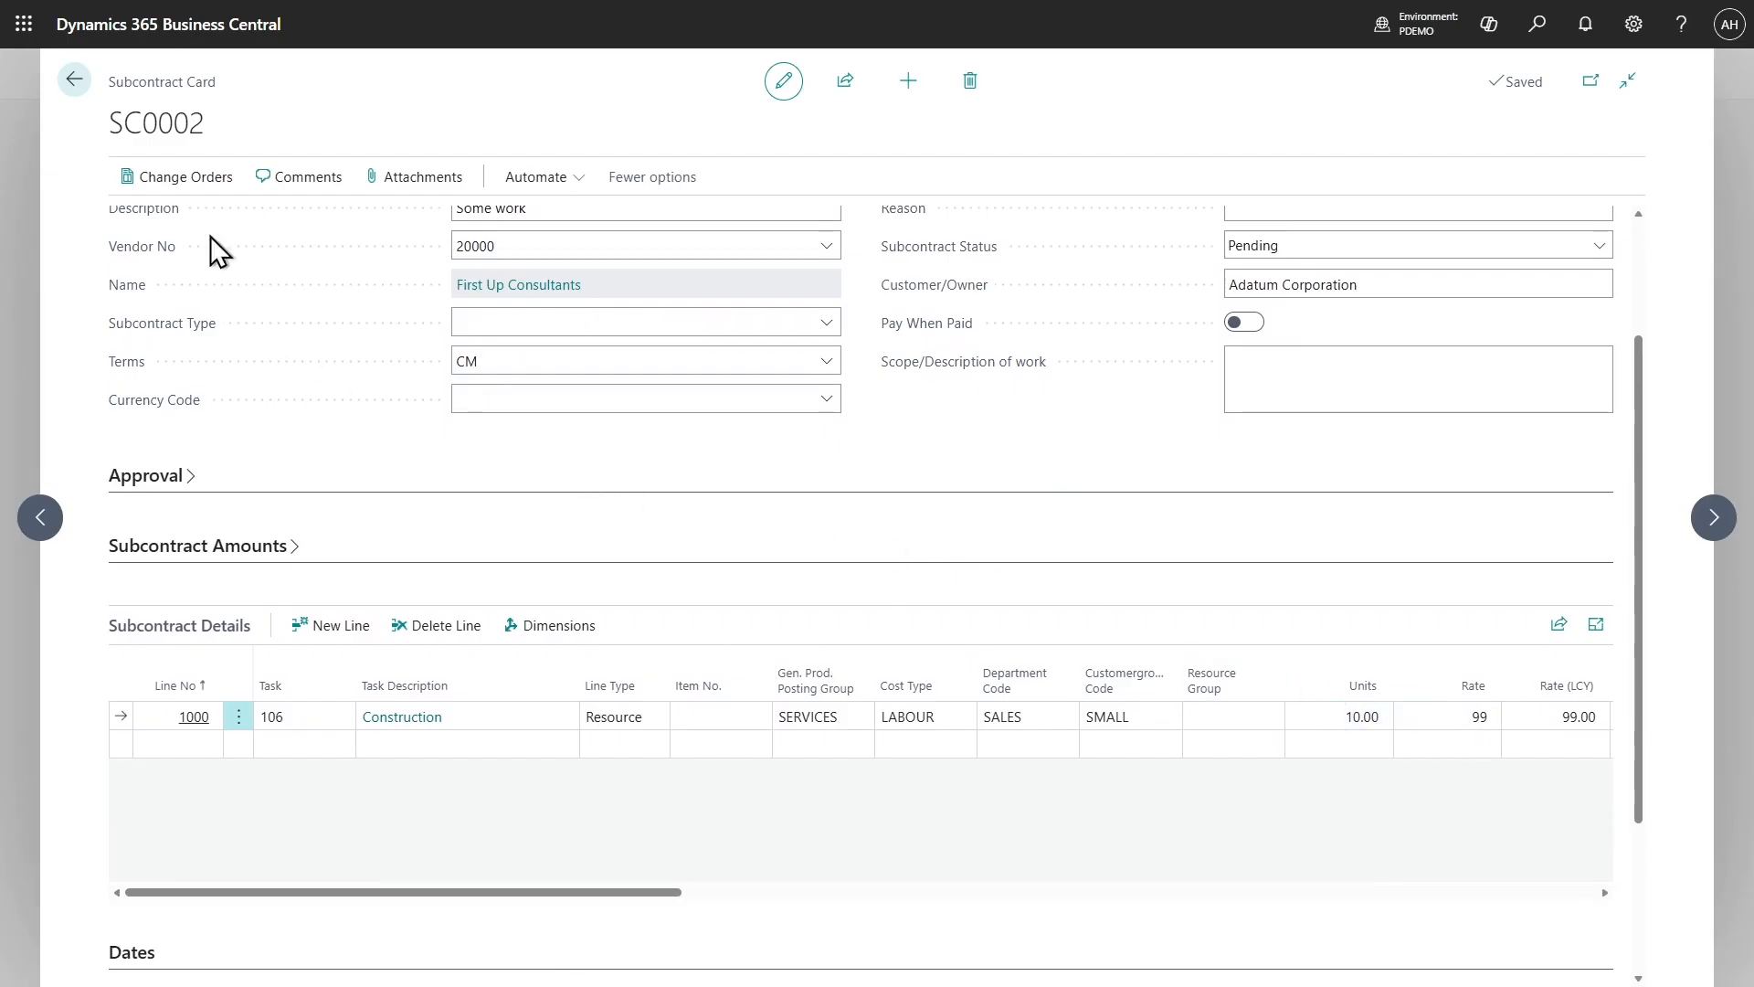
pyautogui.click(75, 81)
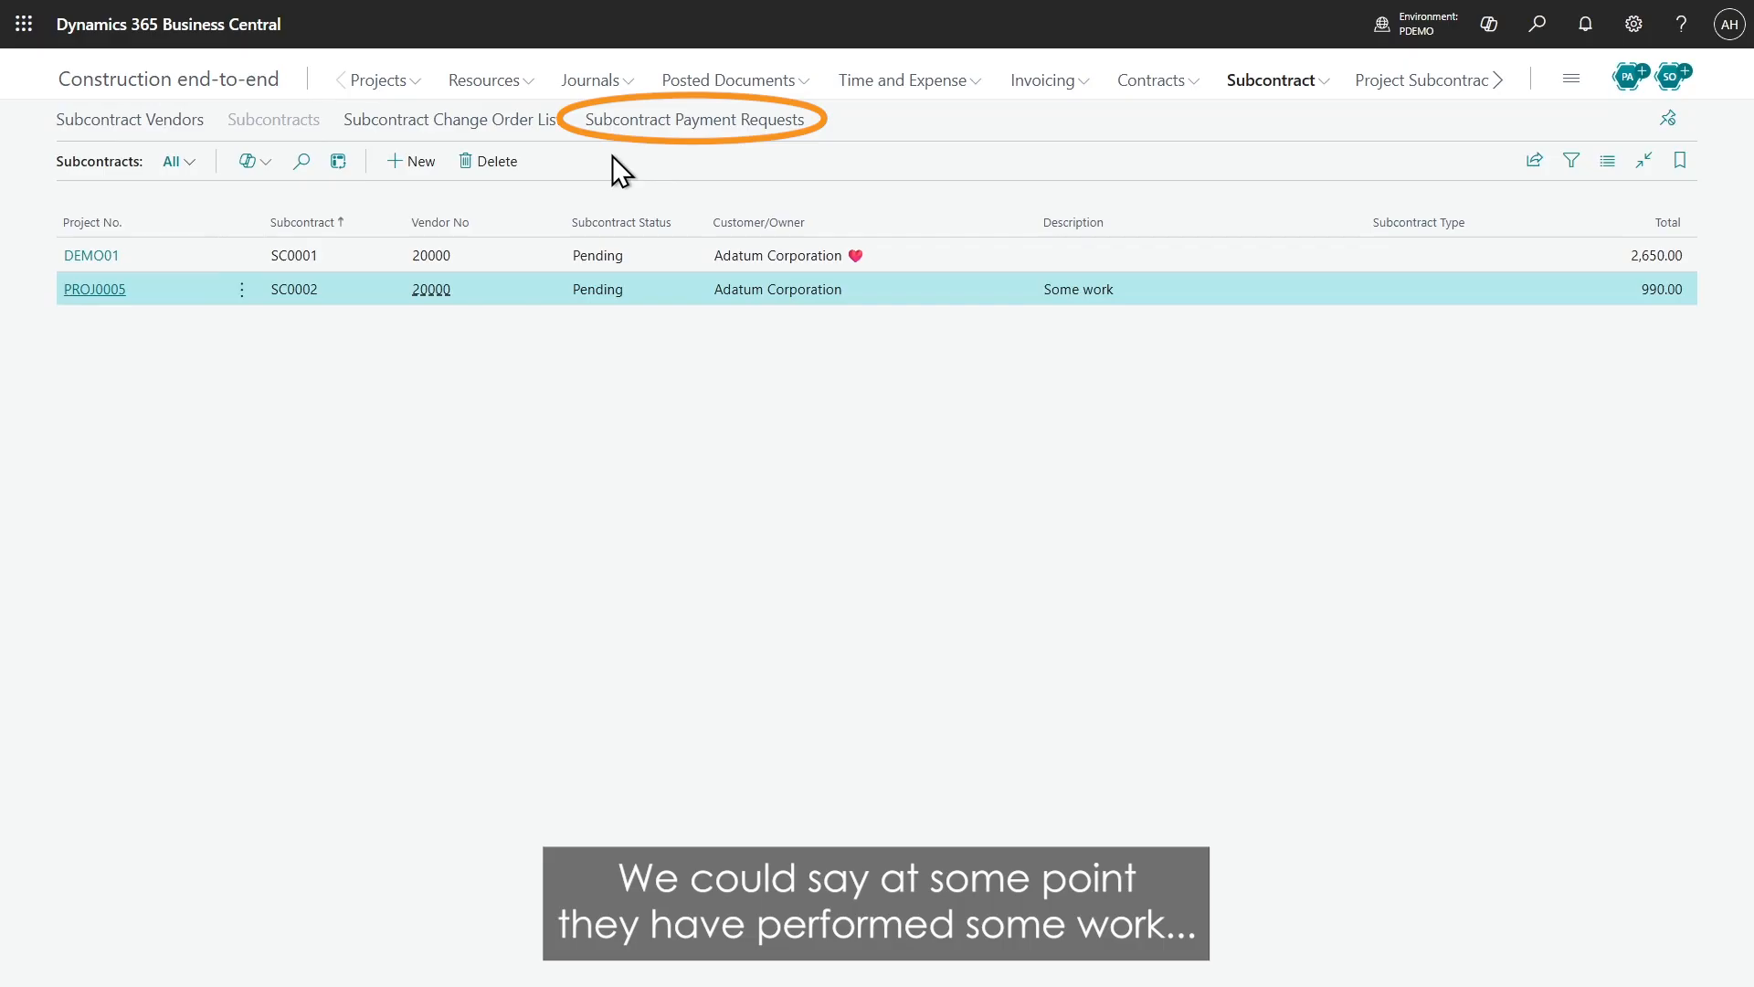
# Step: Create a new subcontract payment request for project PROJ0005 and subcontract SC0002
pyautogui.click(637, 122)
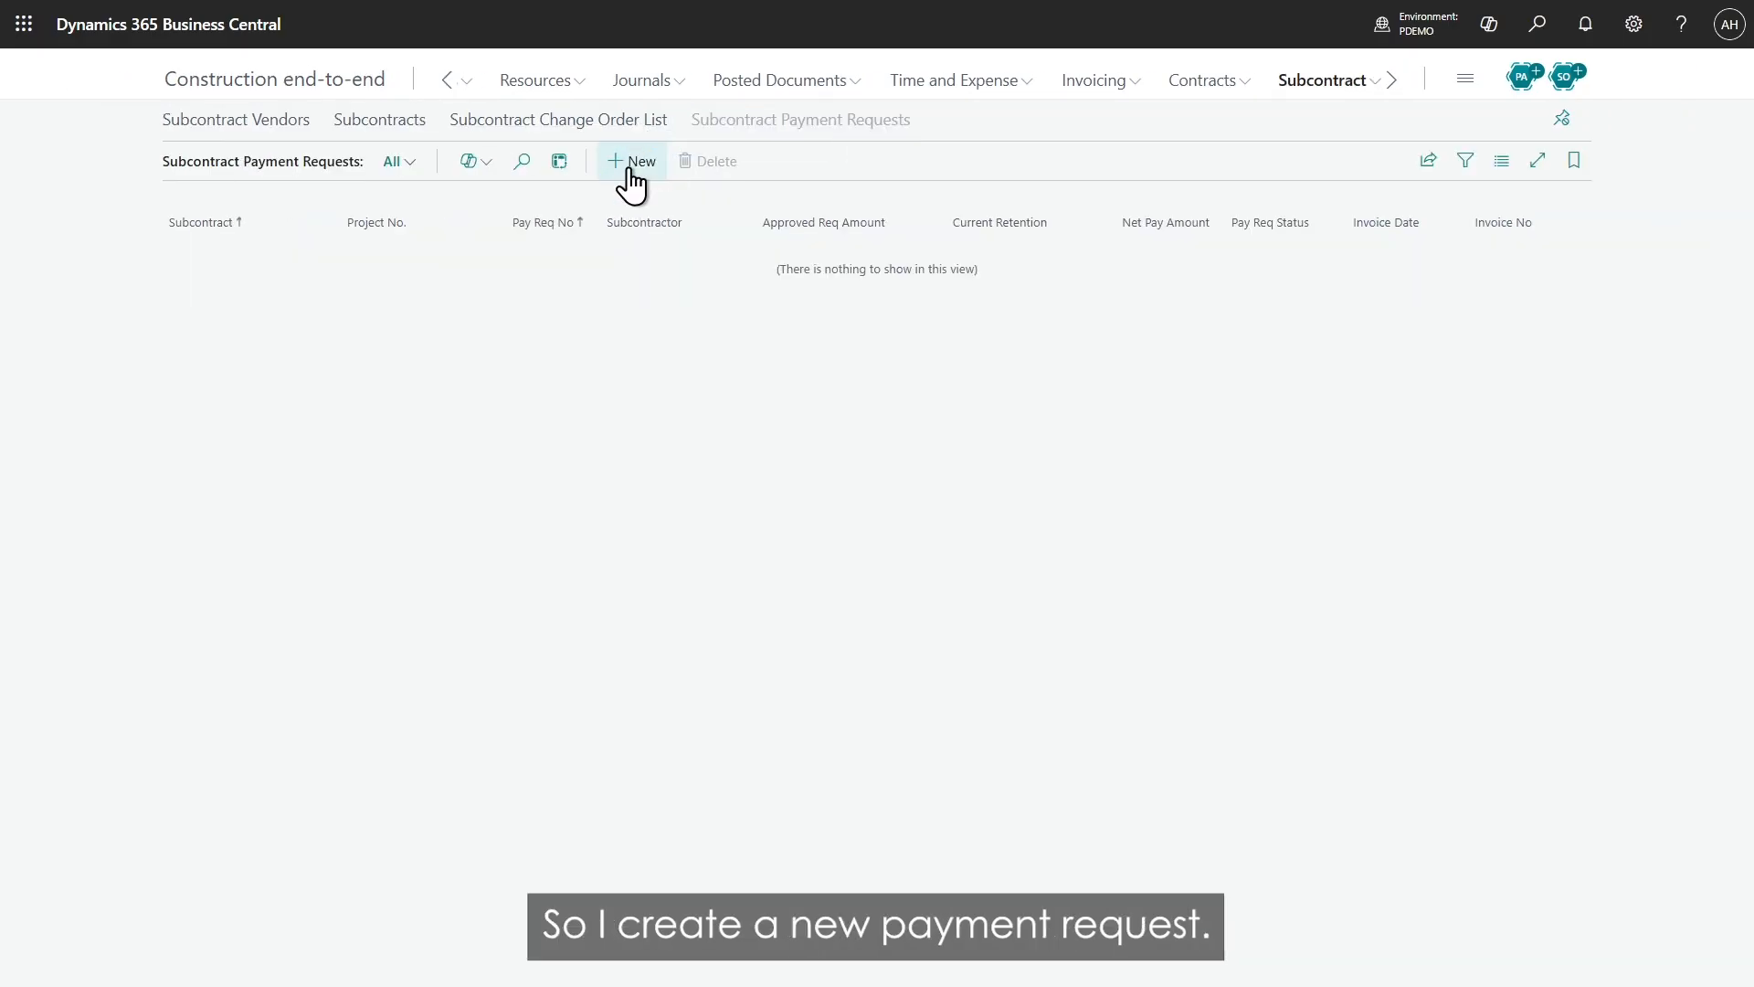
pyautogui.click(632, 162)
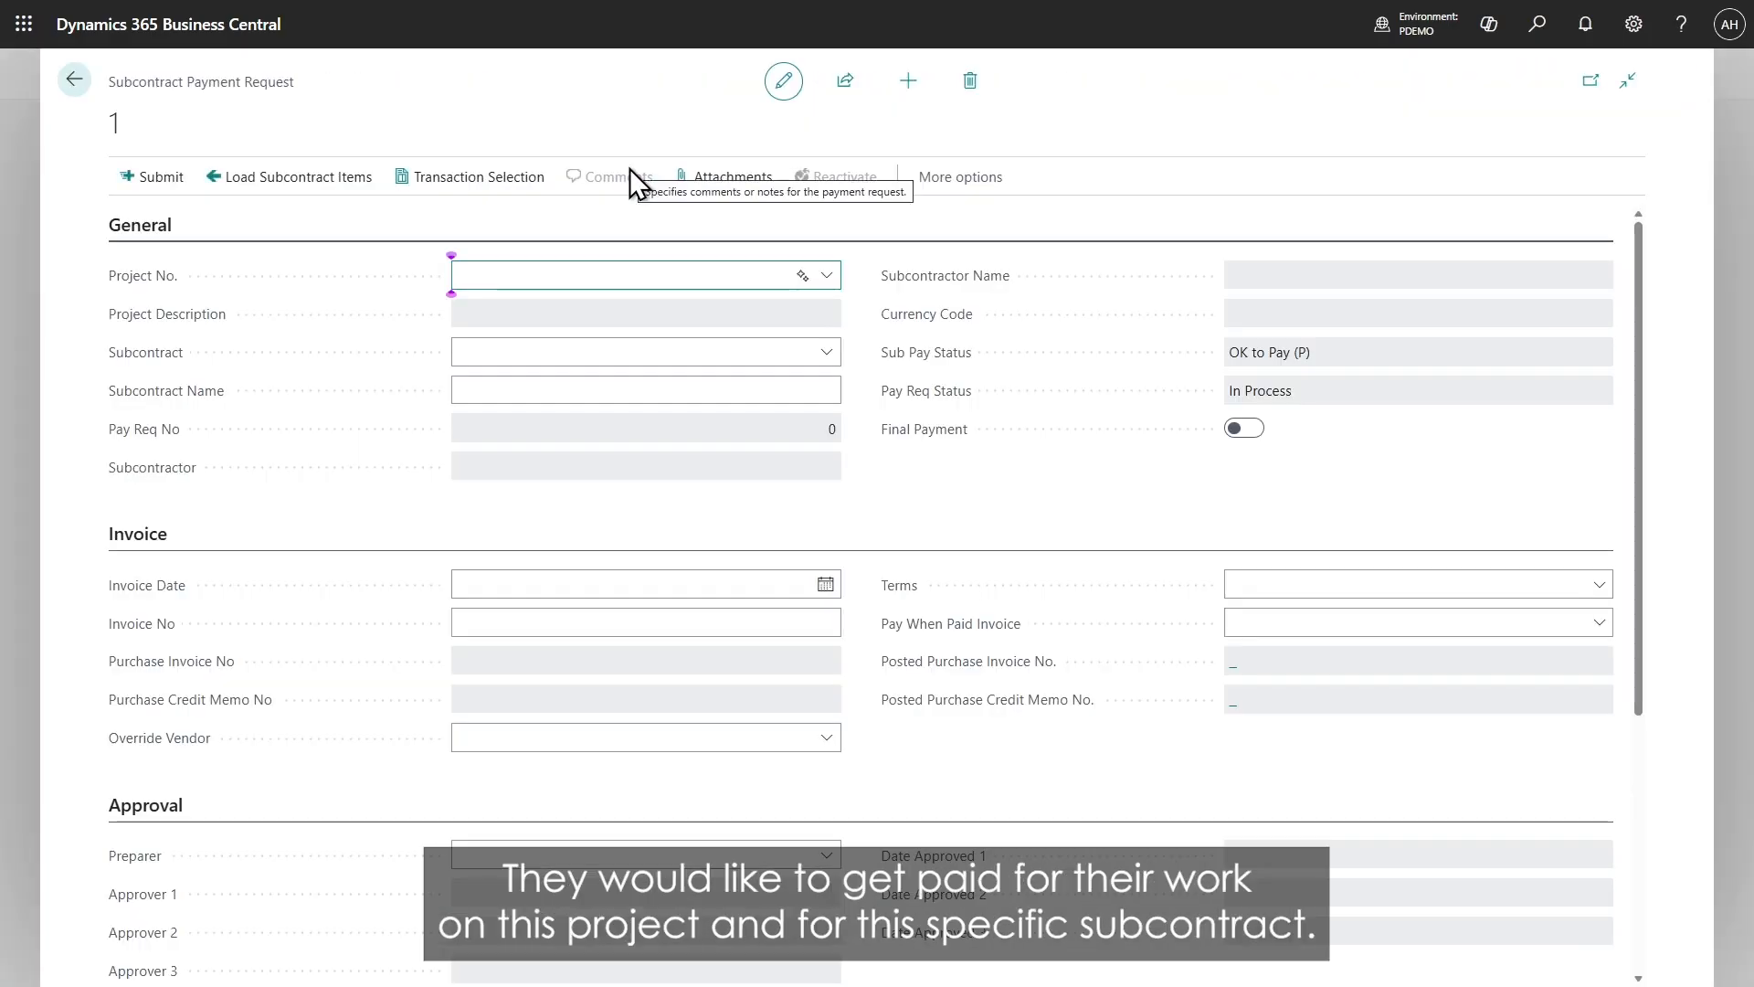
pyautogui.click(827, 275)
pyautogui.scroll(-1, 563, 414)
pyautogui.scroll(-1, 553, 434)
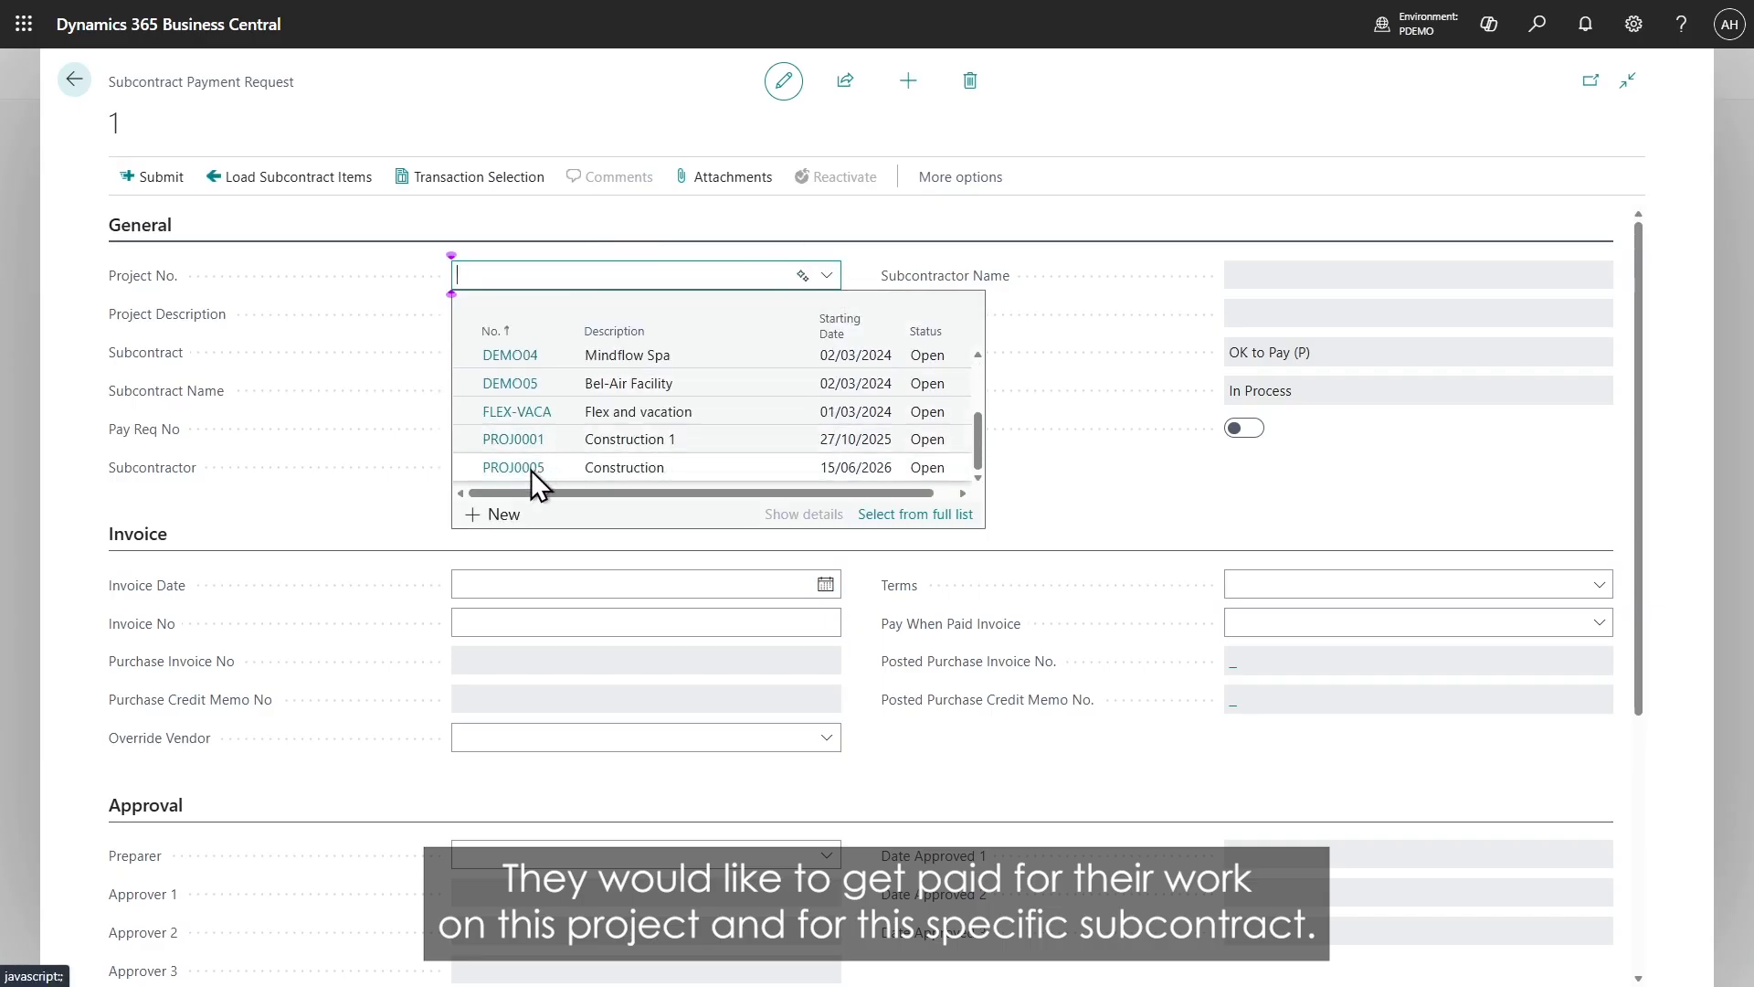
pyautogui.click(530, 470)
pyautogui.click(813, 355)
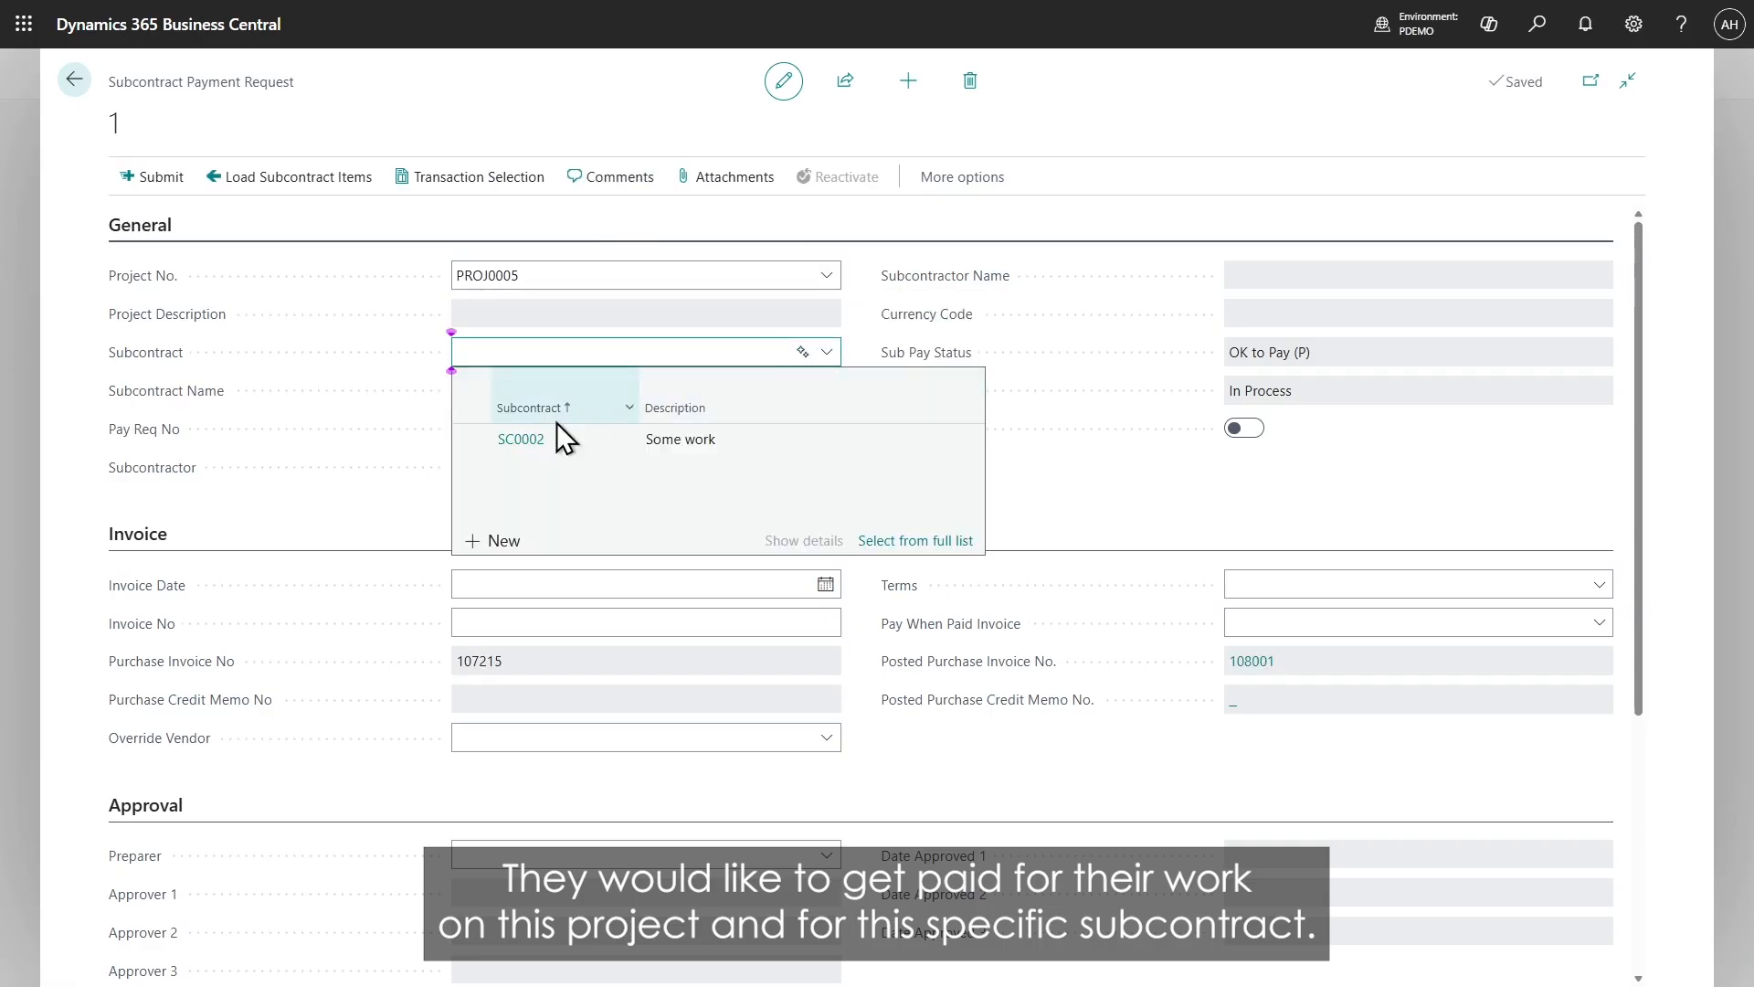
pyautogui.click(520, 439)
# Step: Set the Construction line's total percent request to 50 and submit the payment request
pyautogui.scroll(-4, 395, 380)
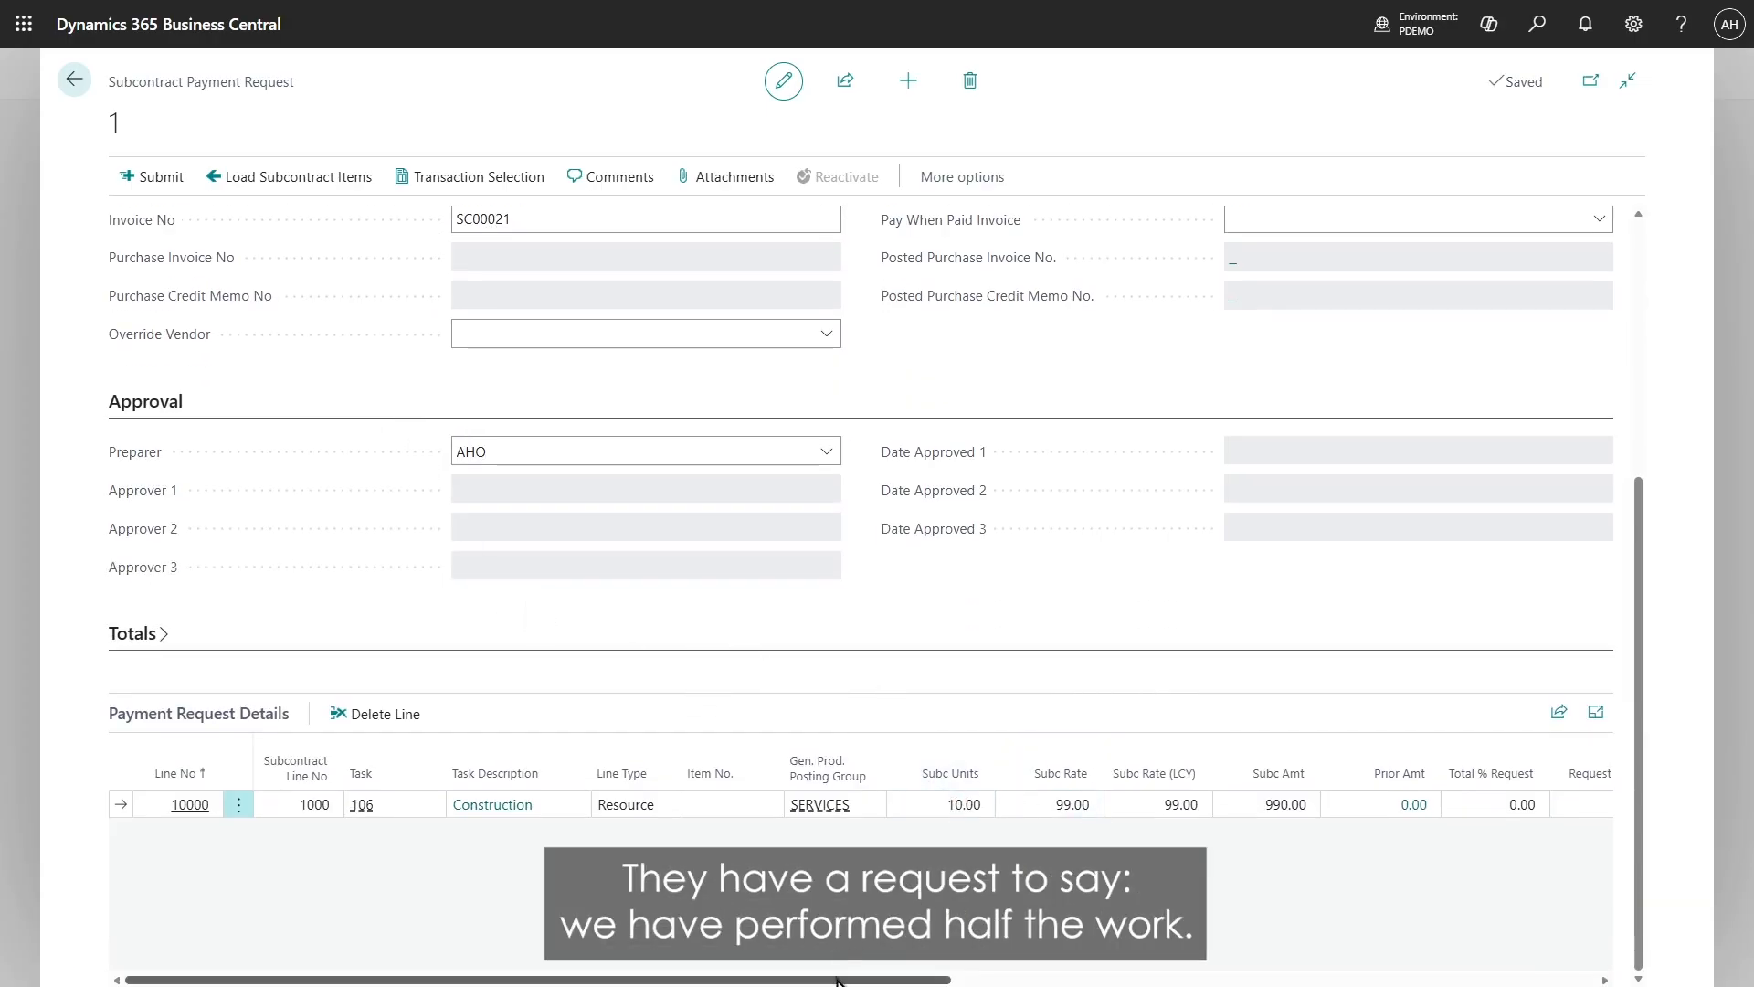
pyautogui.click(1489, 804)
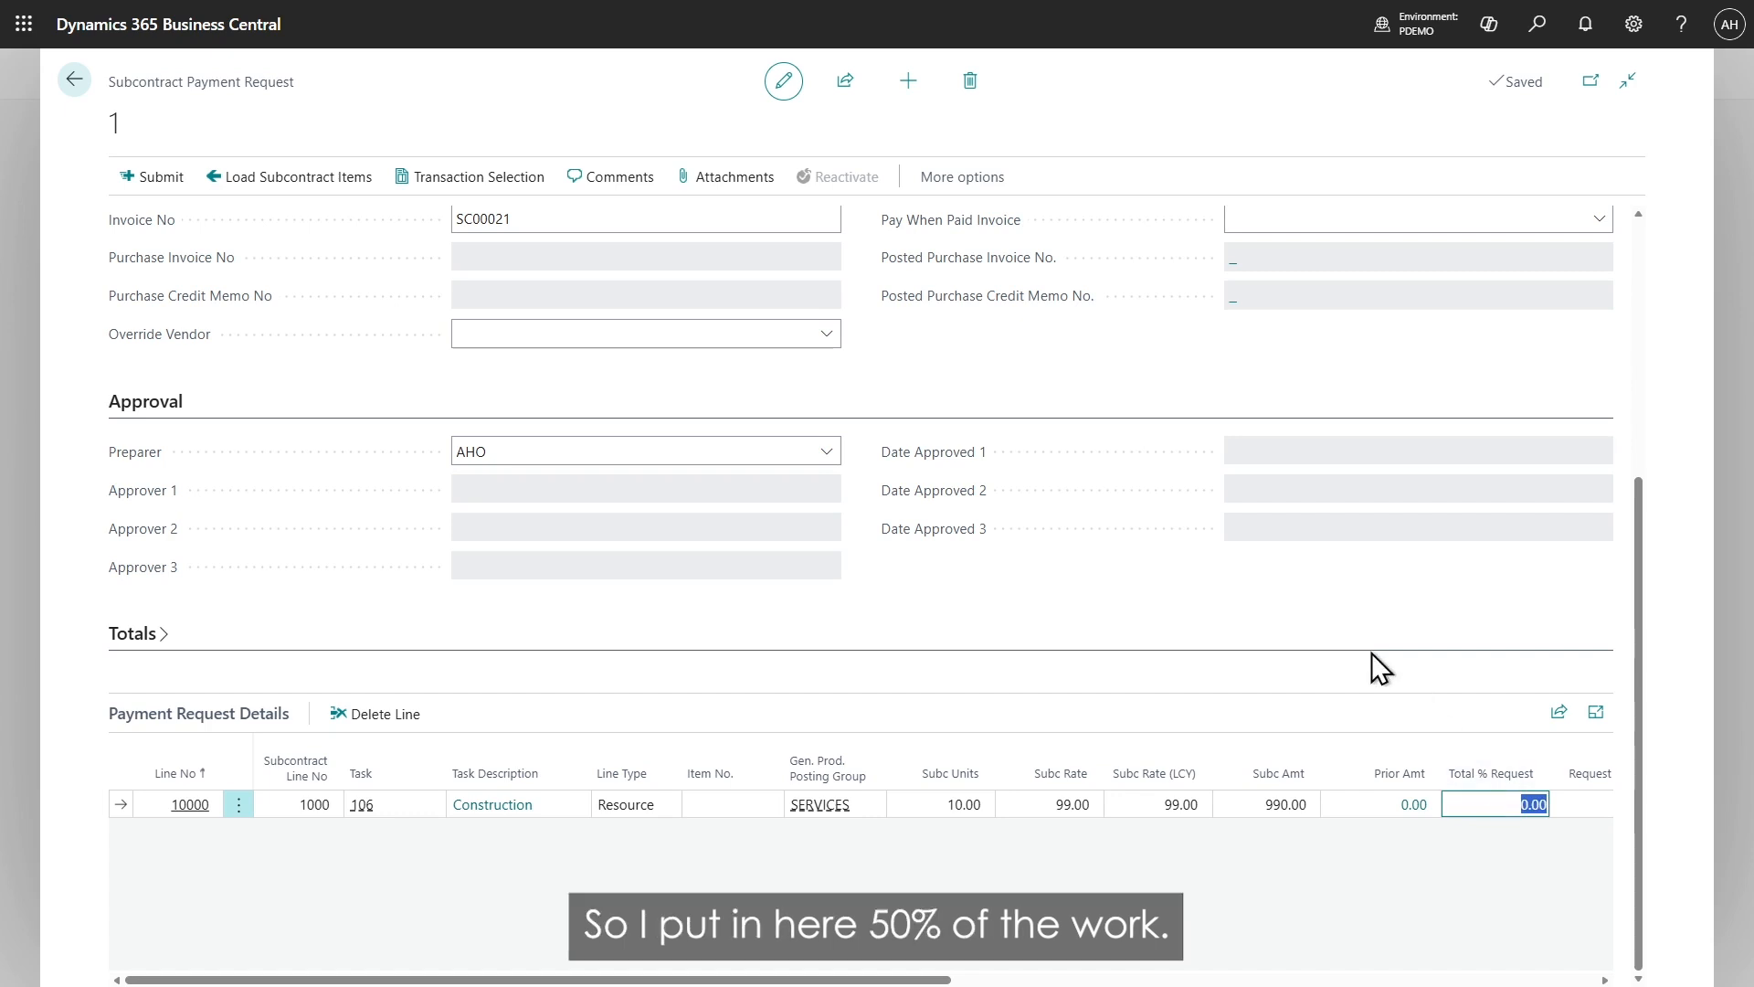
pyautogui.write('50')
pyautogui.press('Tab')
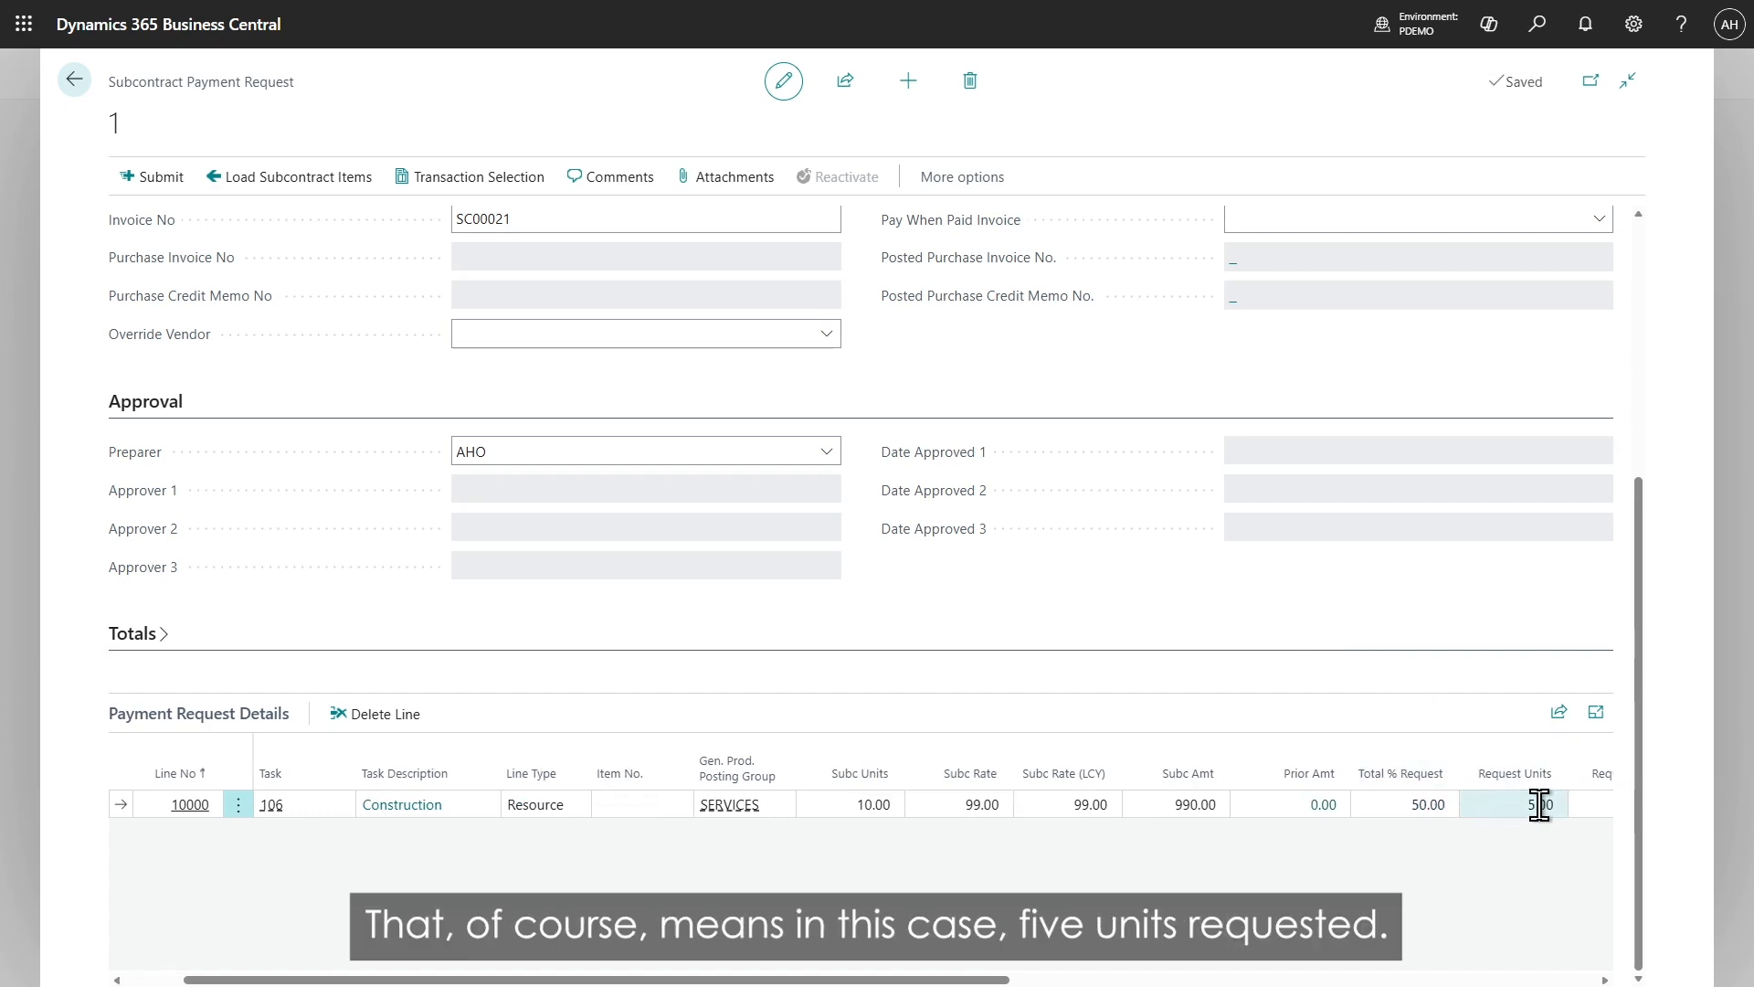
pyautogui.click(1324, 865)
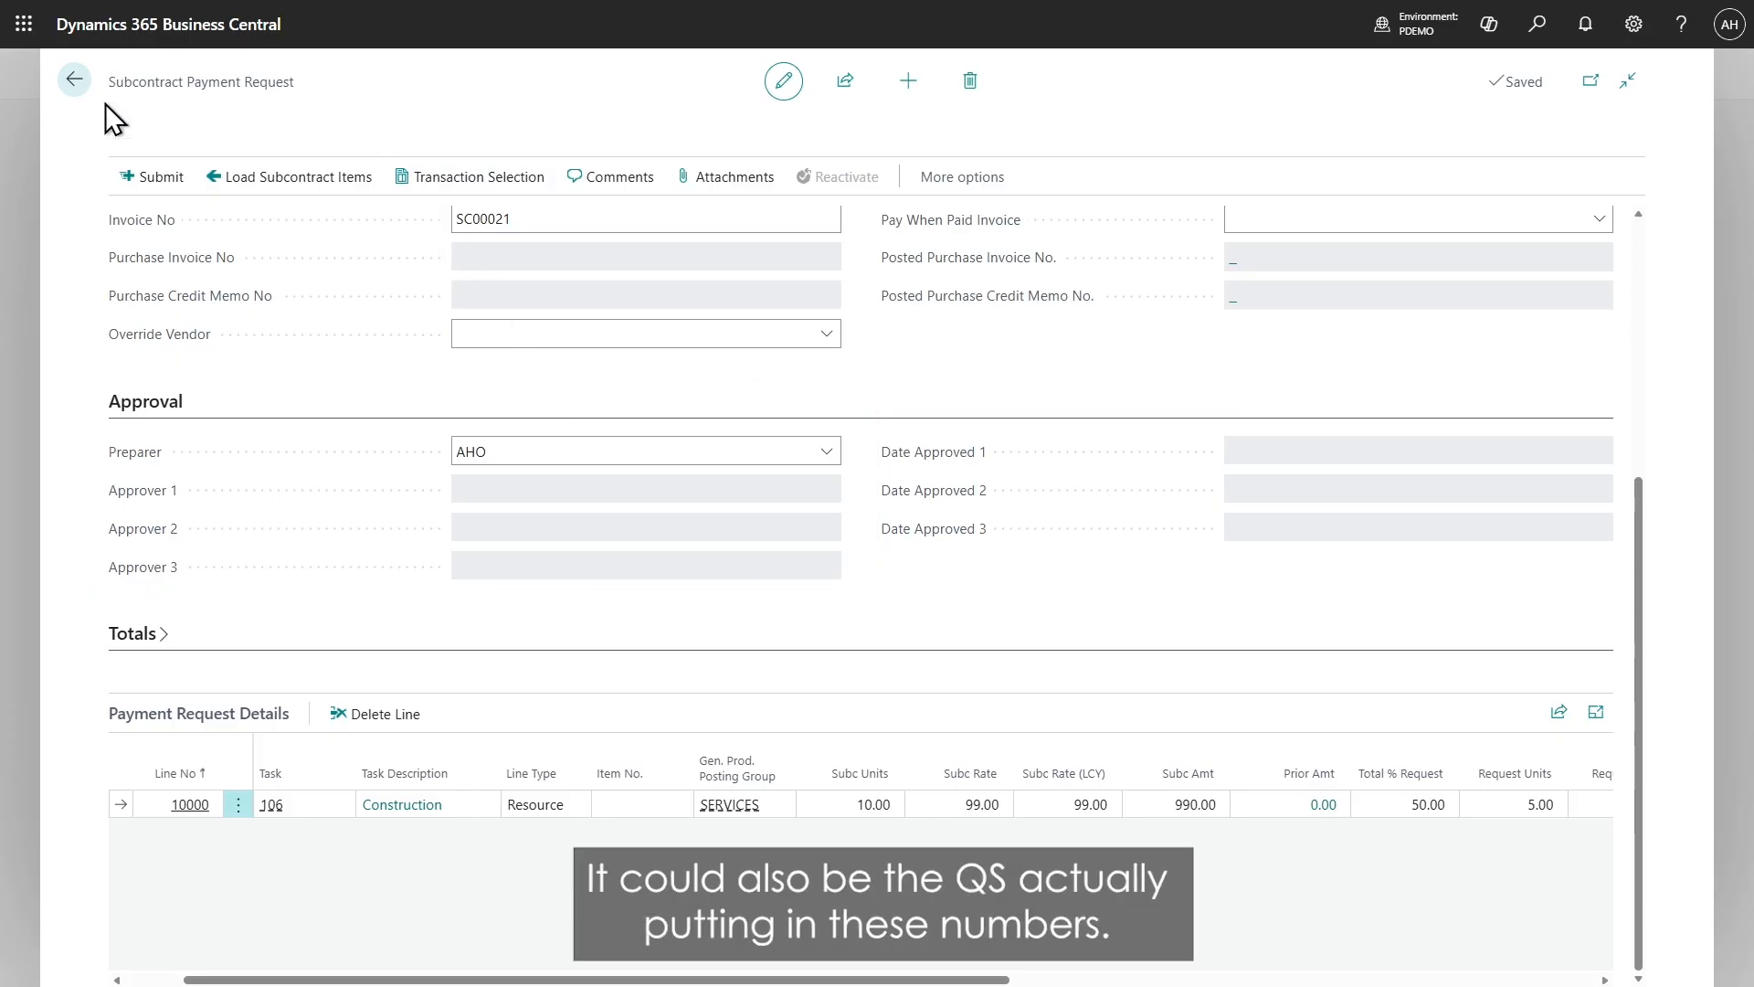
pyautogui.click(151, 176)
pyautogui.click(970, 568)
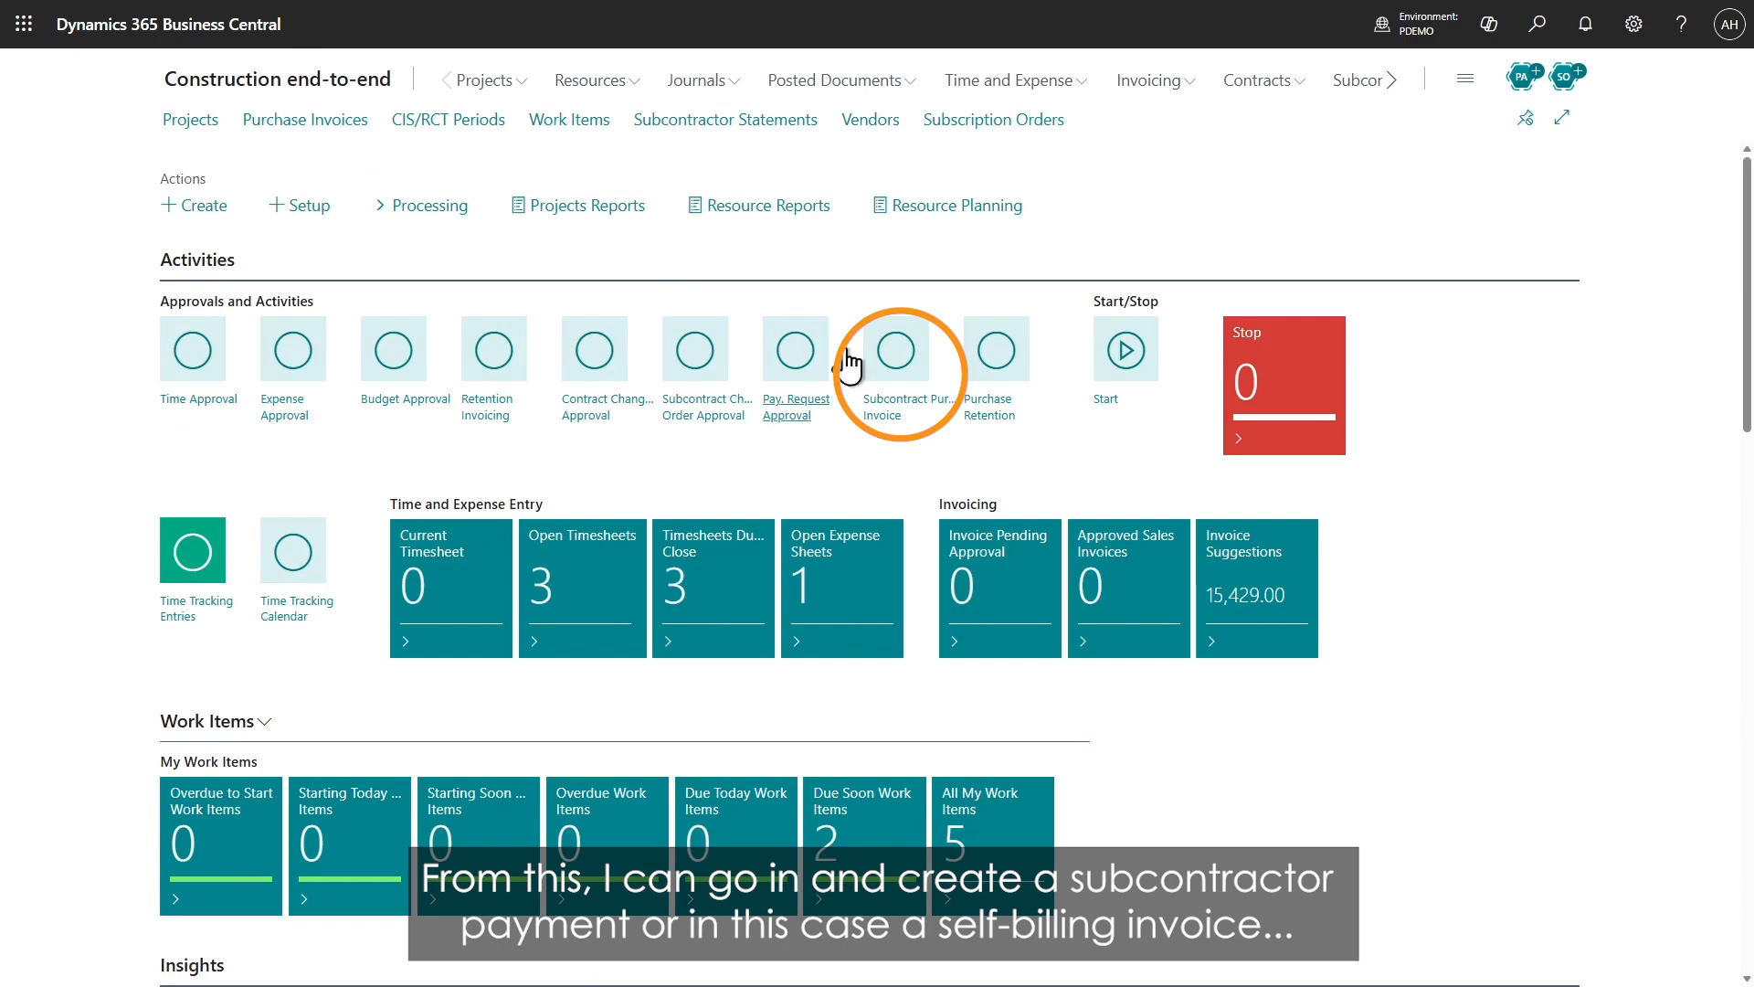
# Step: Create the subcontract purchase invoice from payment request 1 of PROJ0005's subcontract SC0002
pyautogui.click(894, 370)
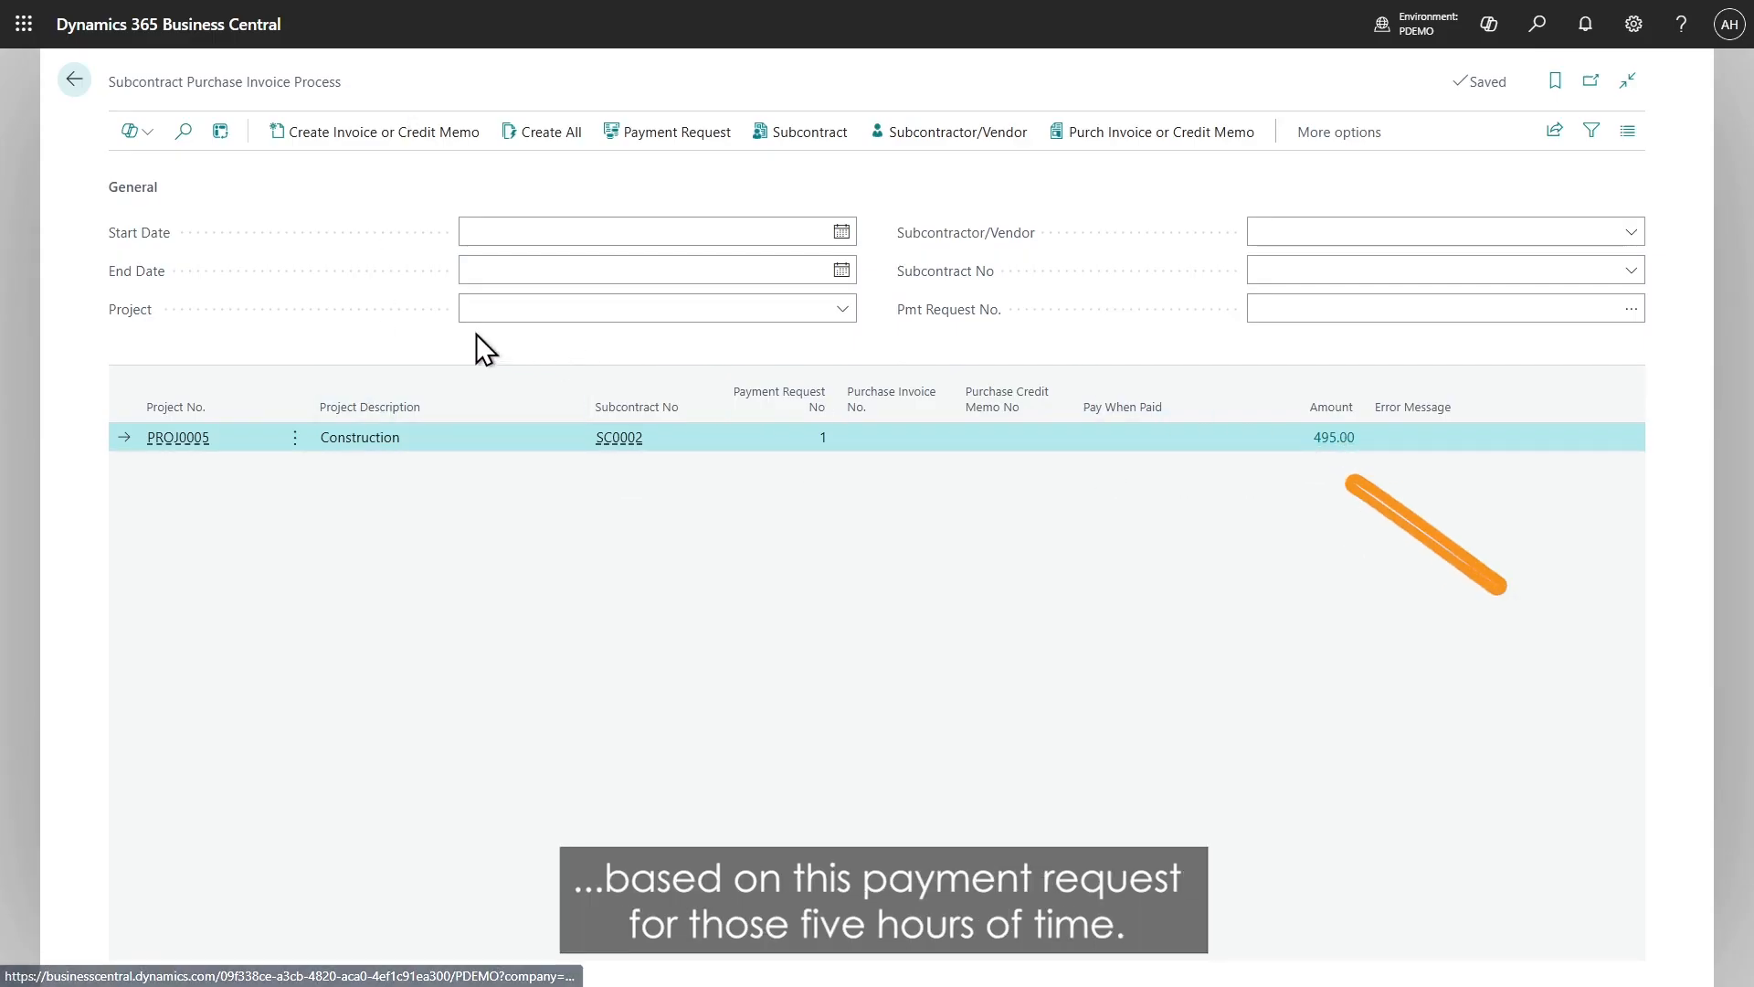
pyautogui.click(400, 135)
pyautogui.click(1004, 575)
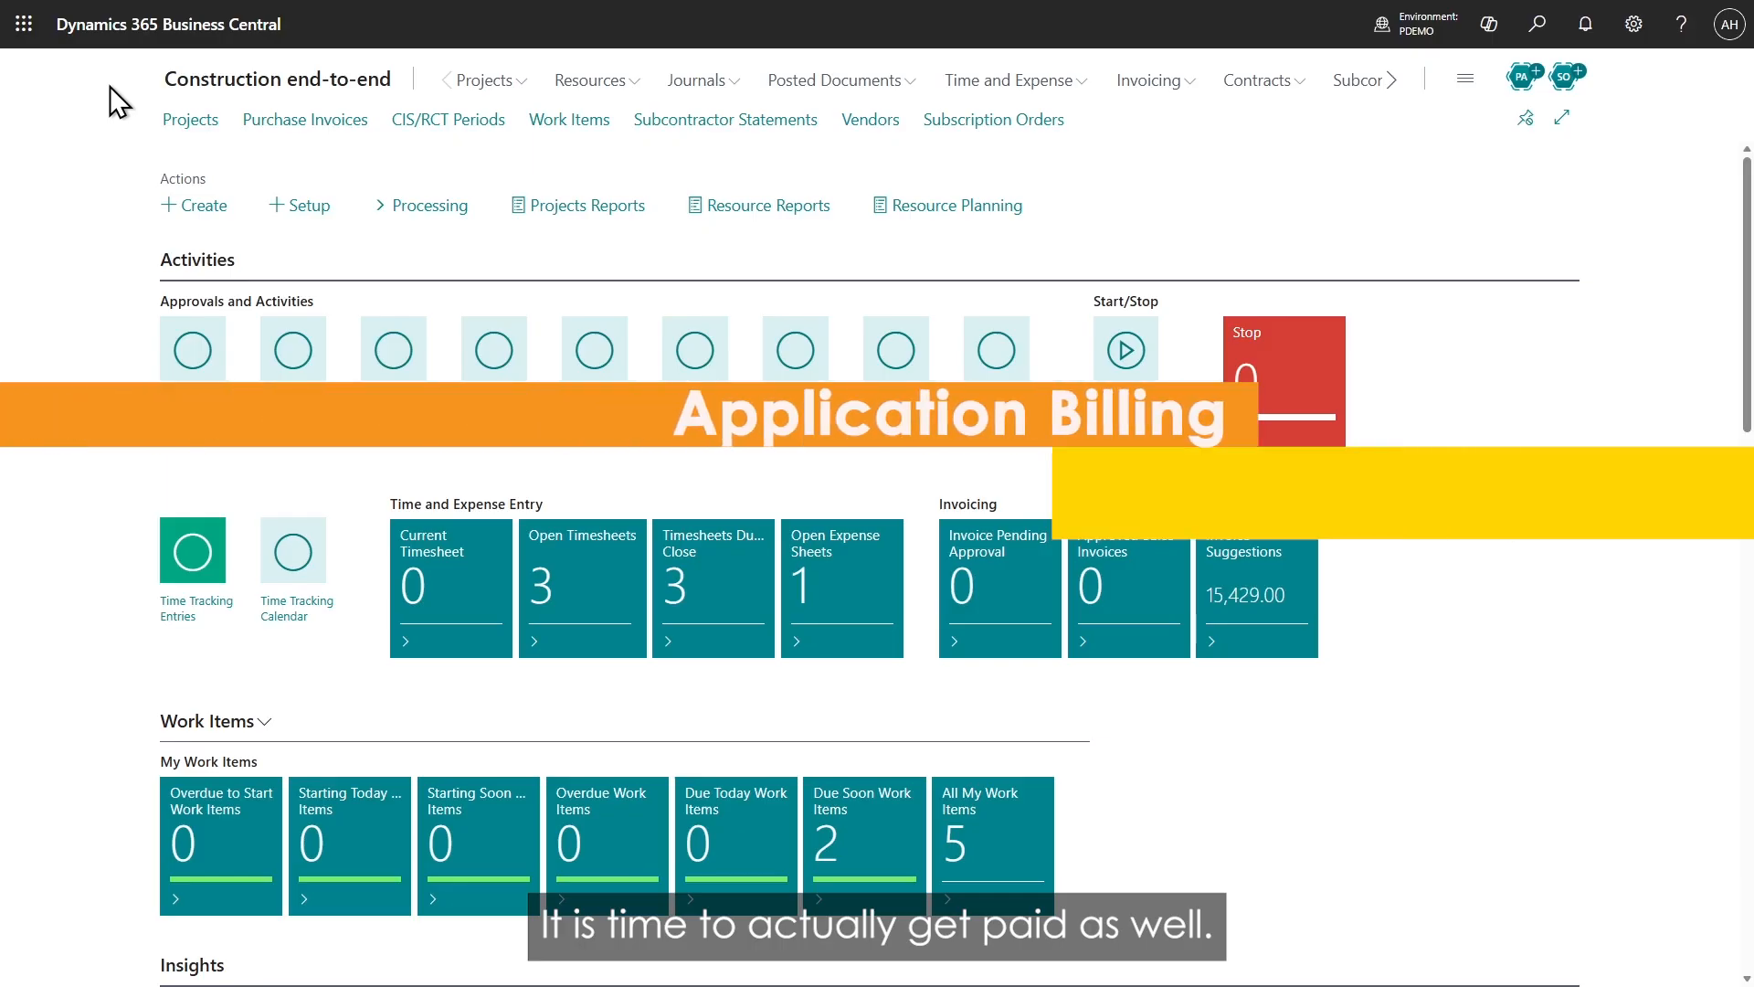
# Step: Open the PROJ0005 project plan and create a new progress billing for it
pyautogui.click(186, 122)
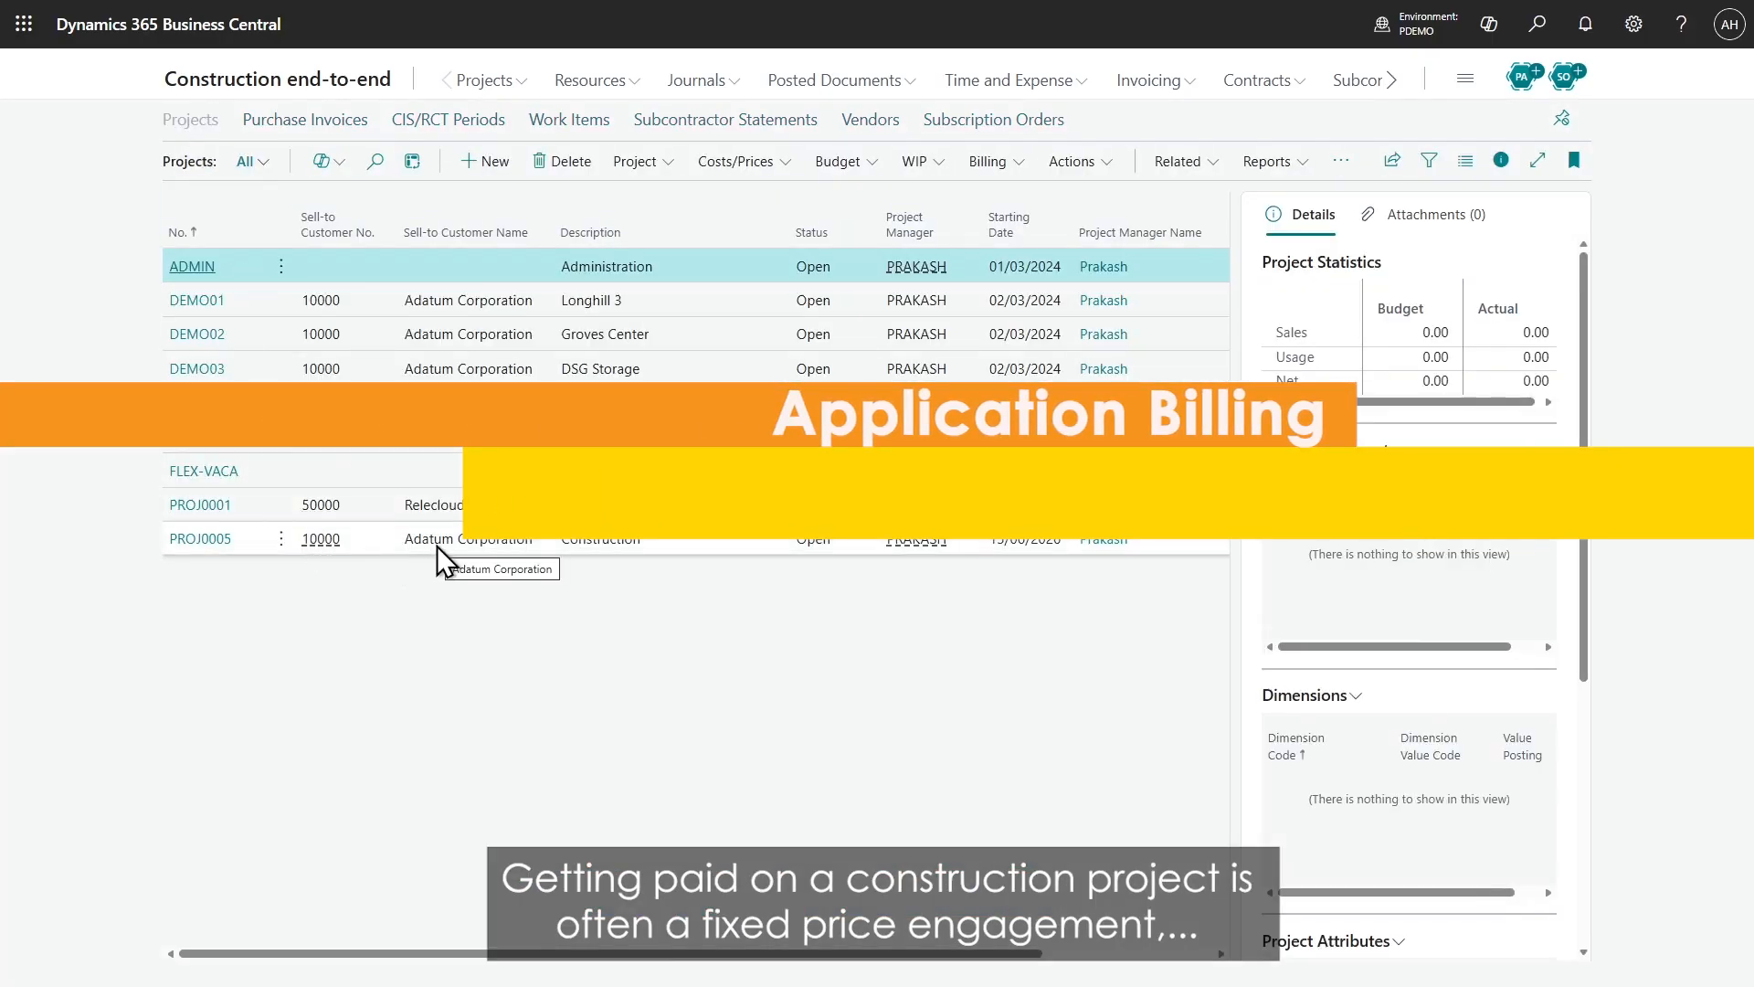
pyautogui.click(200, 539)
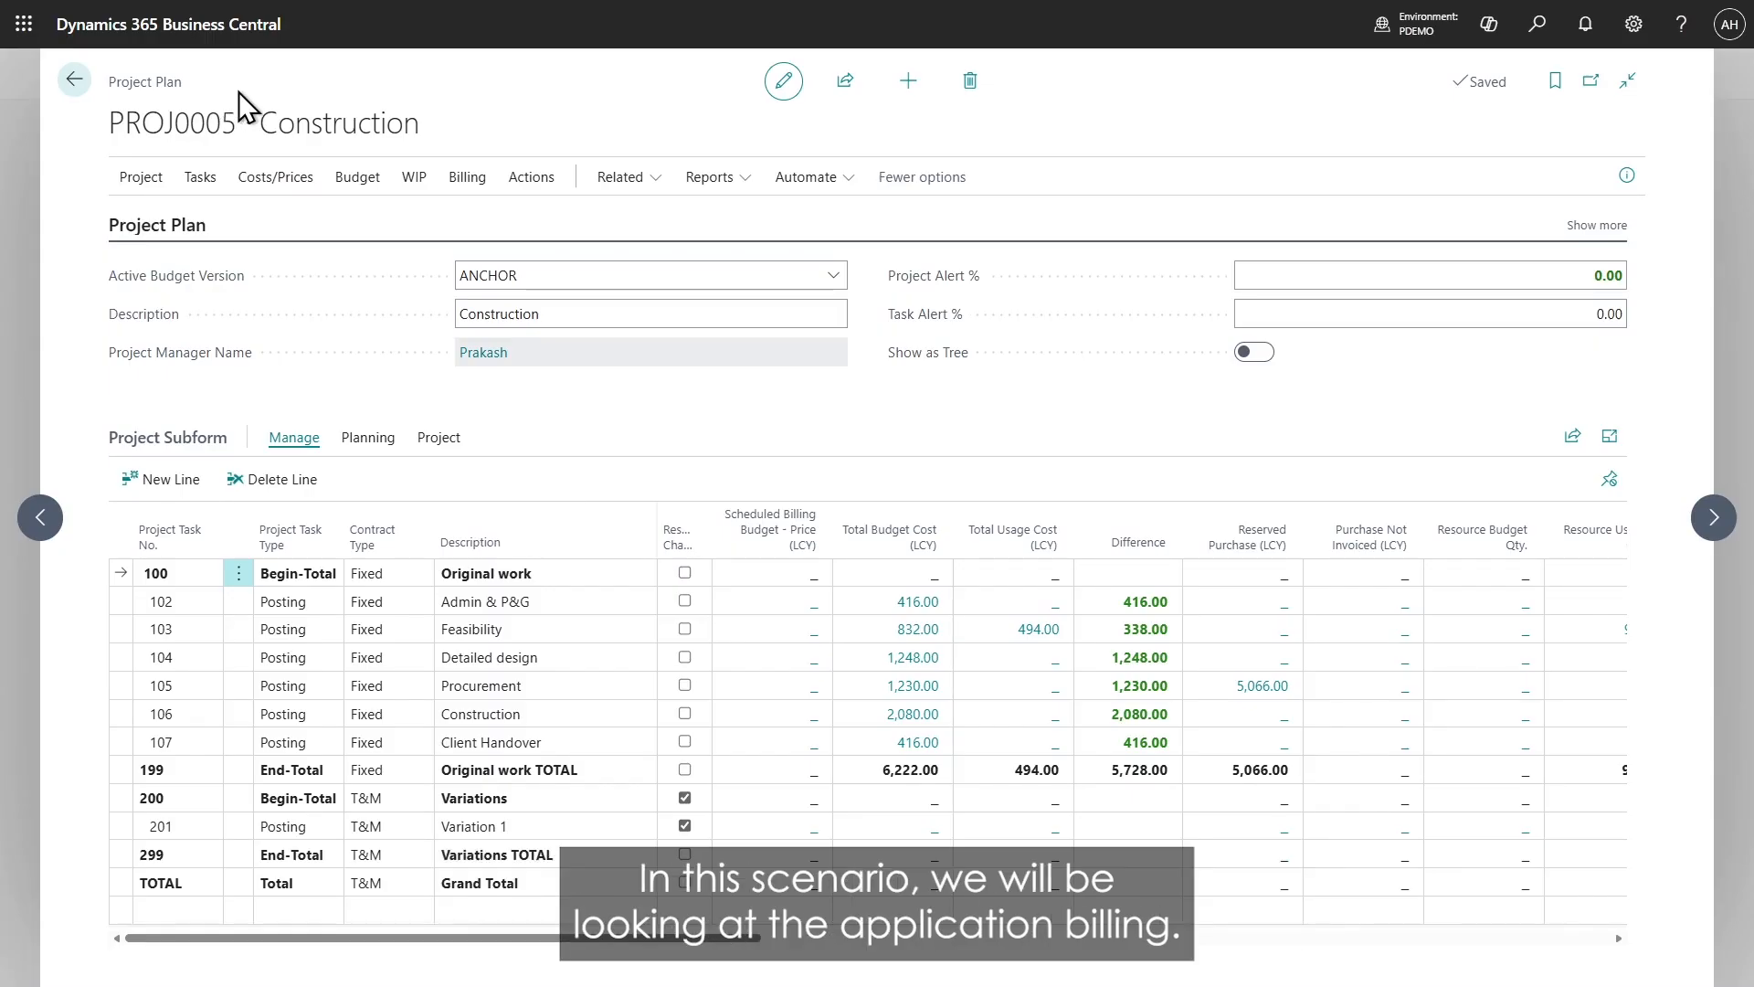
pyautogui.click(462, 178)
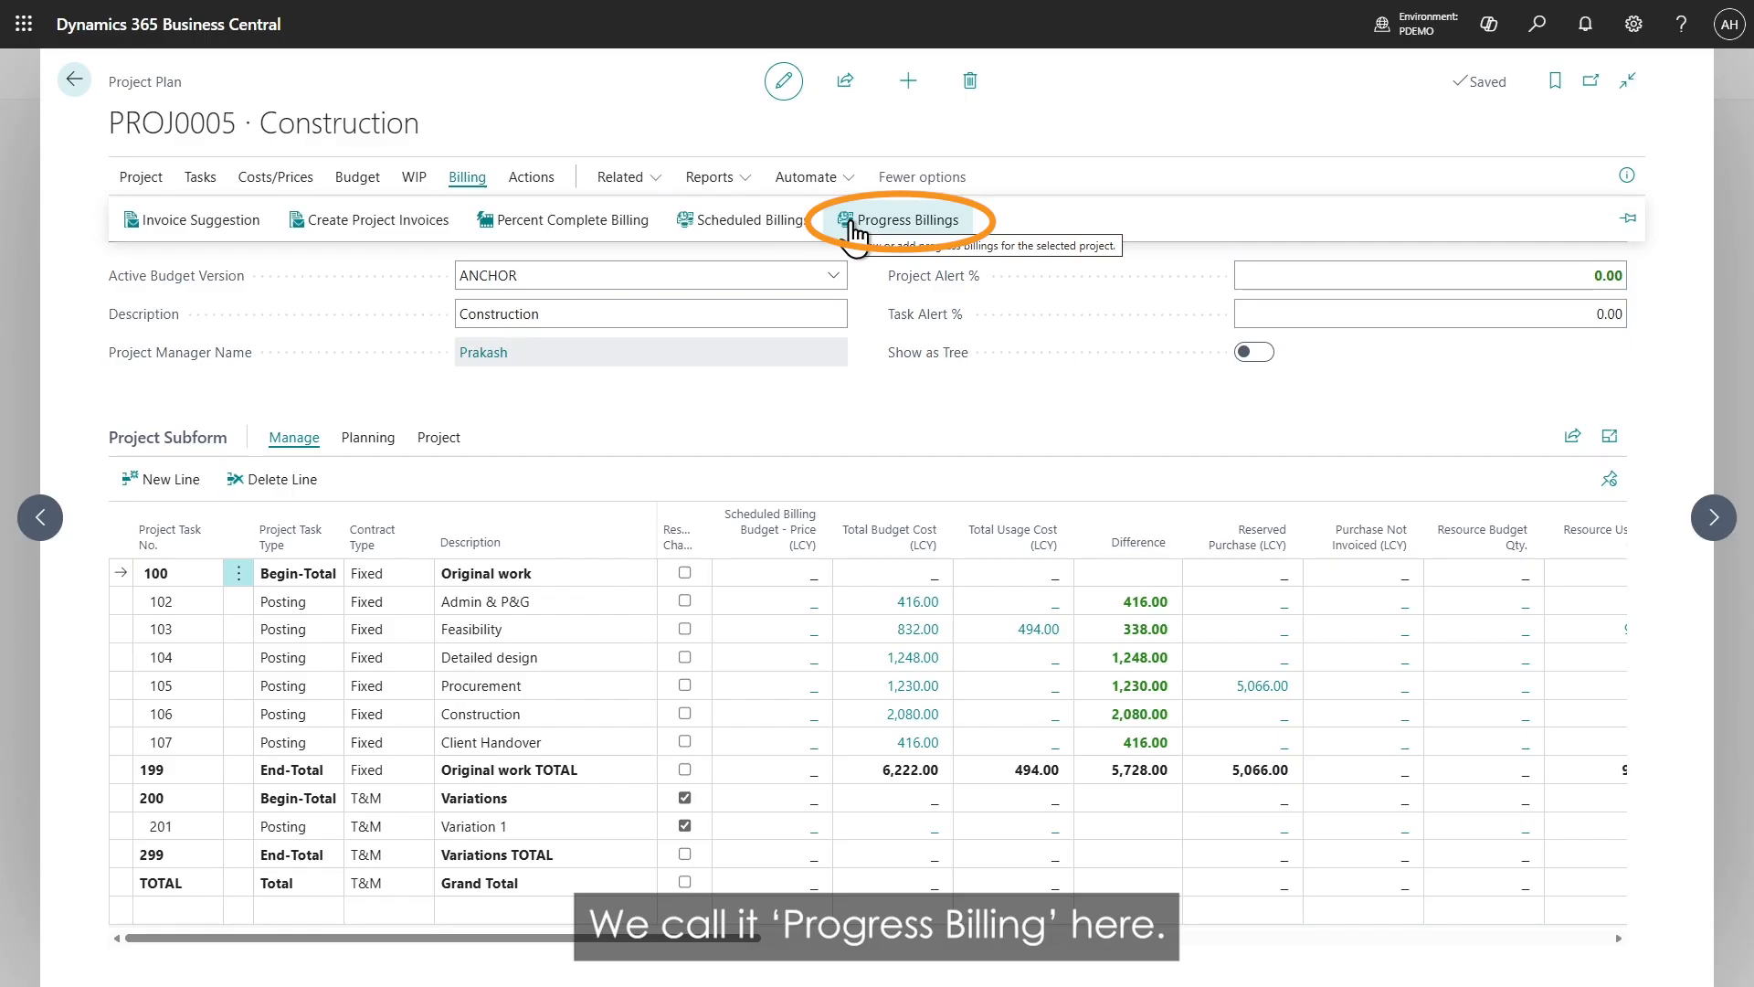
pyautogui.click(854, 230)
pyautogui.click(957, 560)
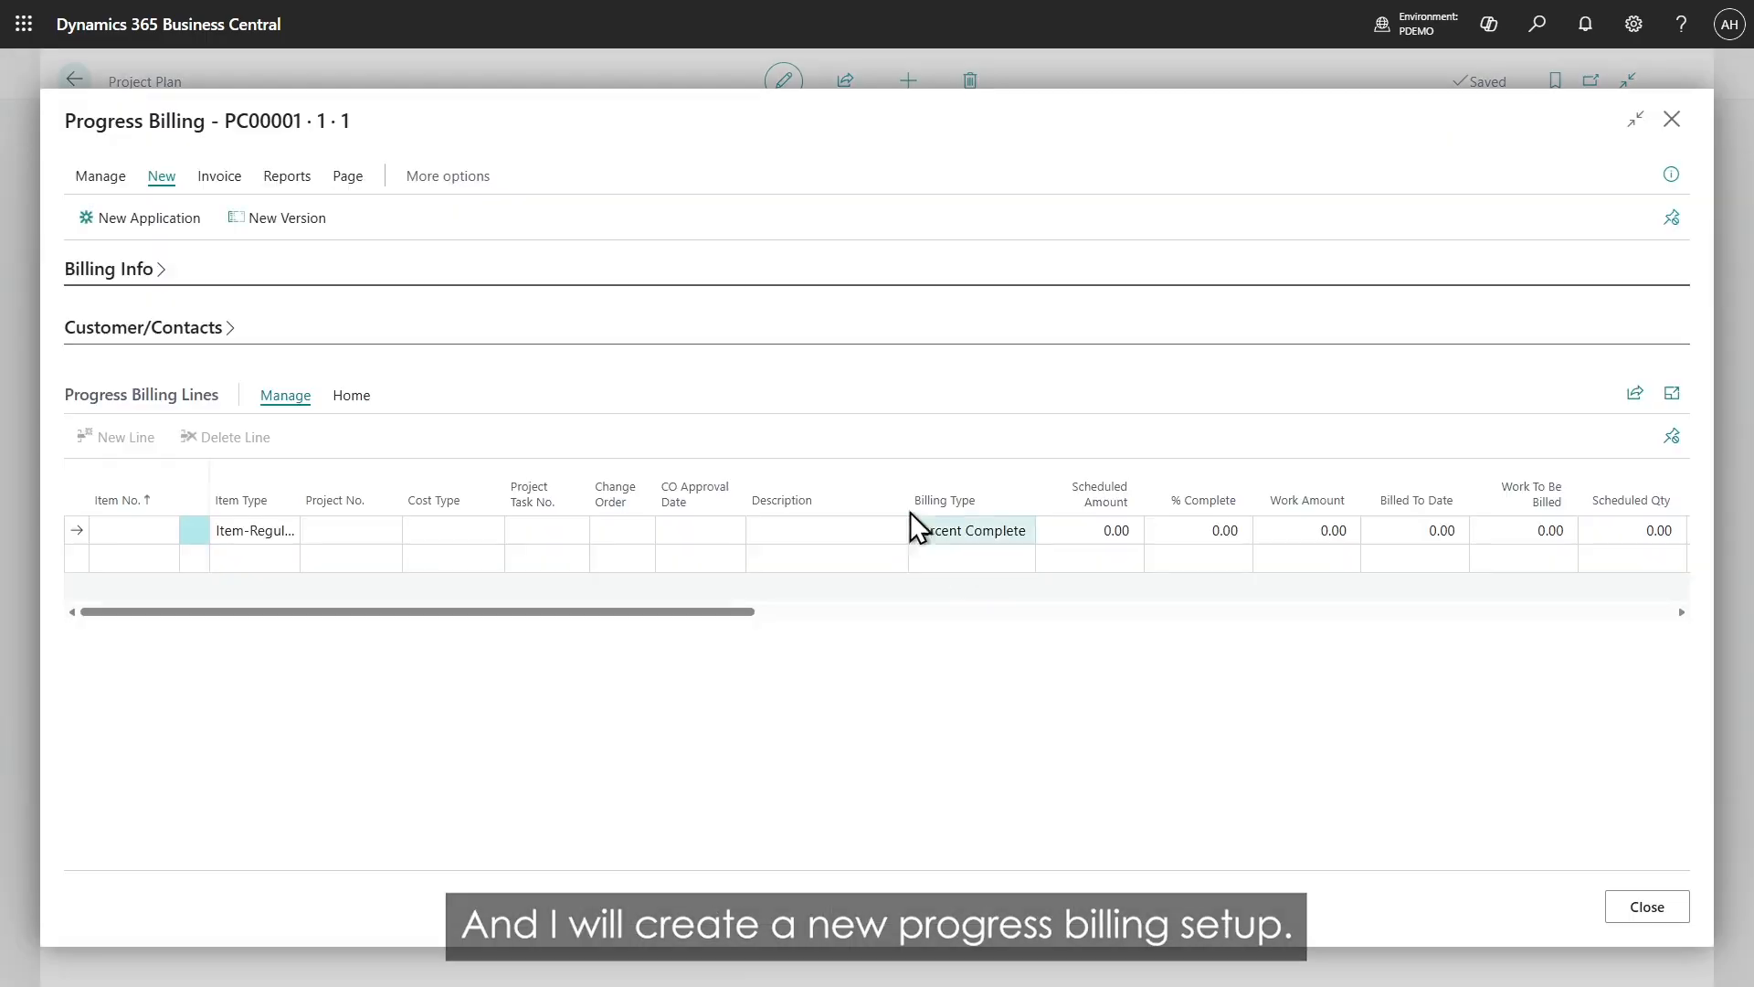
# Step: In the progress billing's billing info, set the From Date to 01/06/2026
pyautogui.click(157, 284)
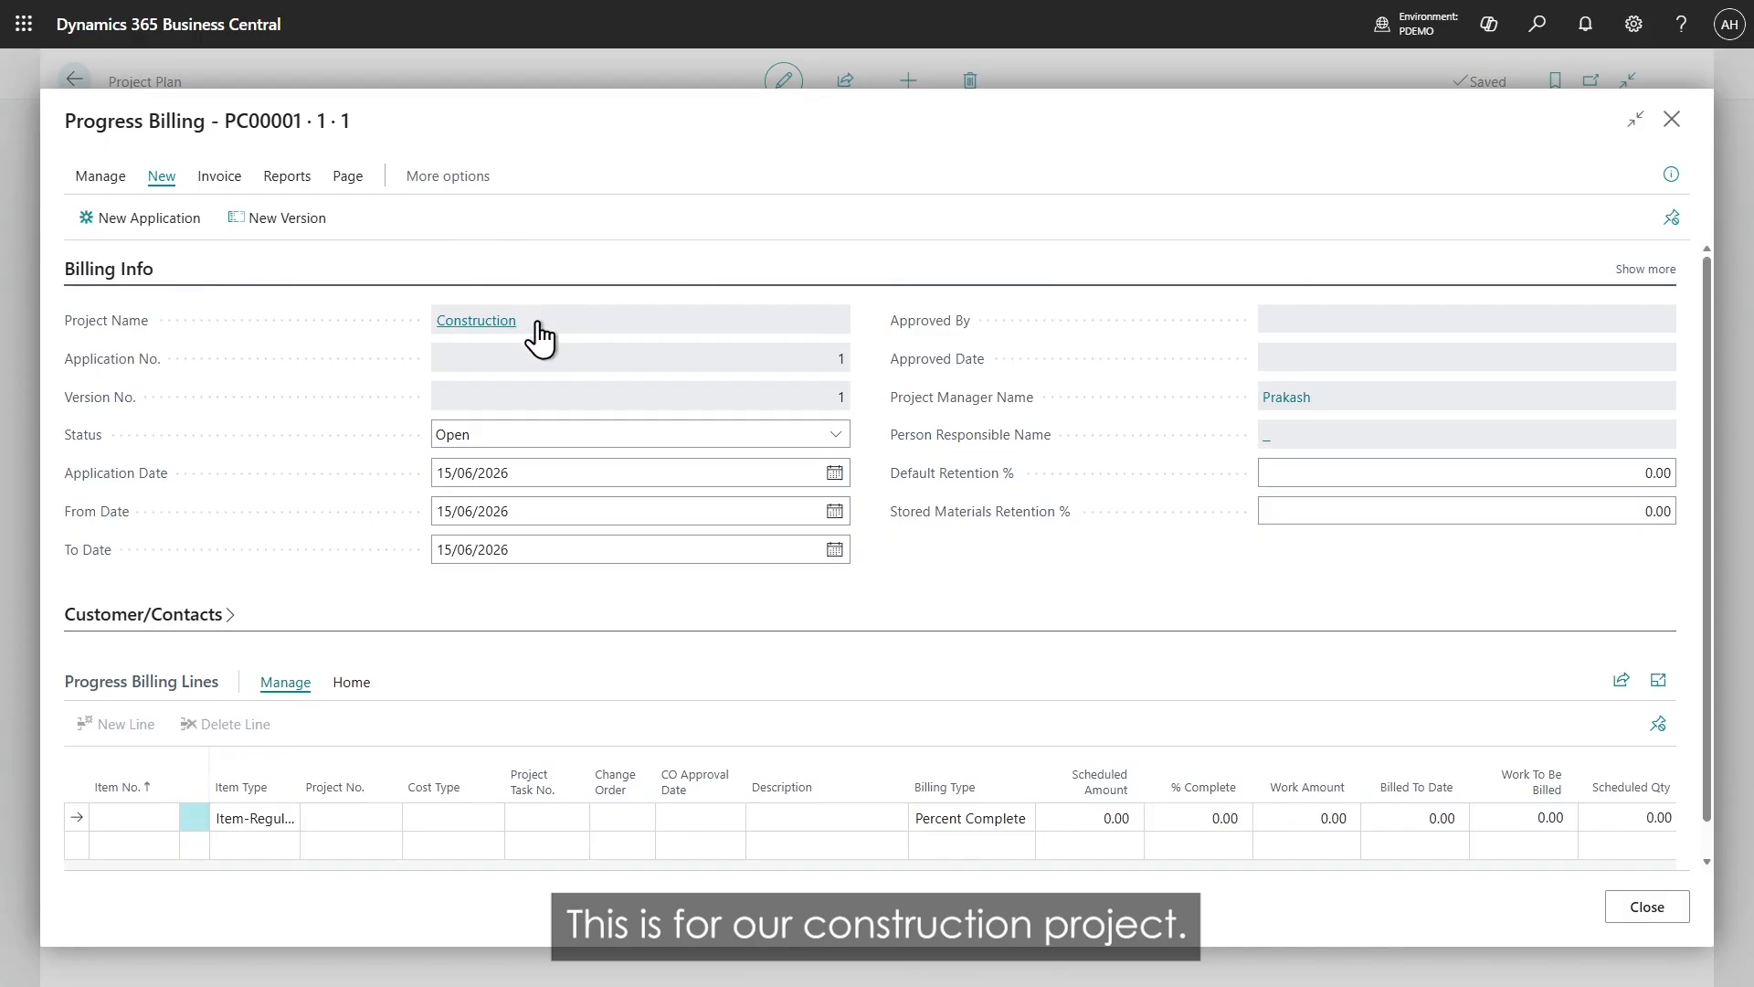
pyautogui.click(605, 502)
pyautogui.write('1/06')
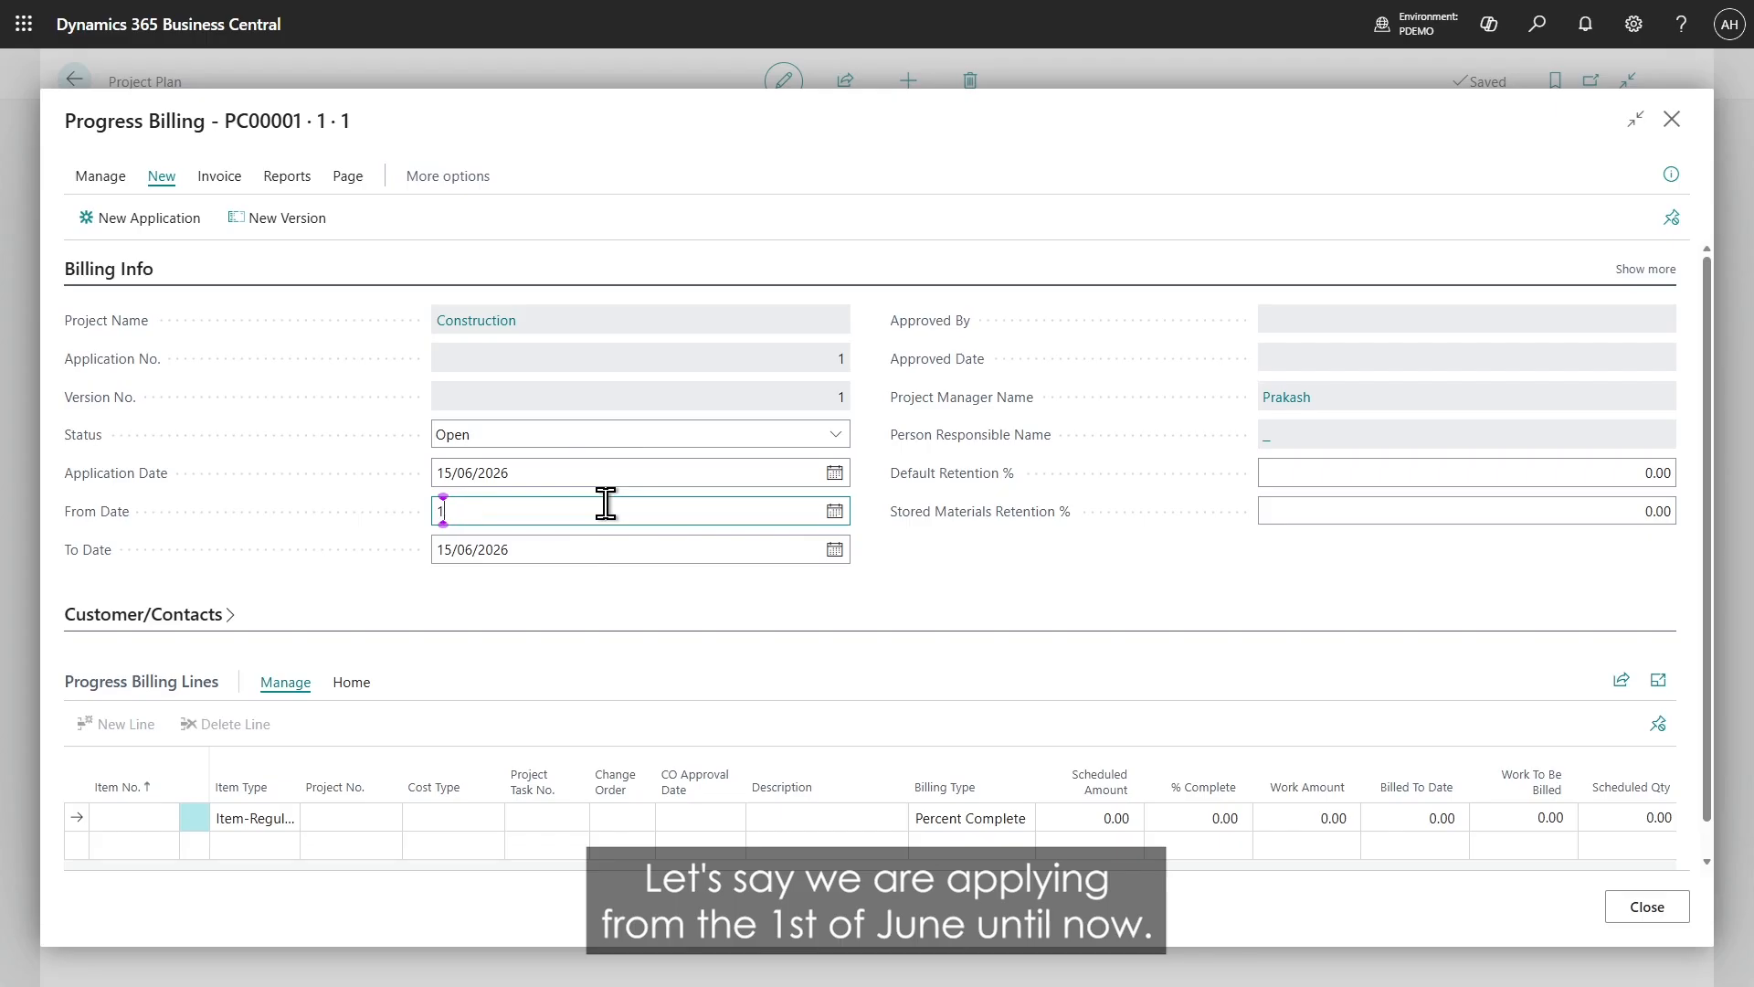
pyautogui.press('Tab')
pyautogui.scroll(-1, 283, 677)
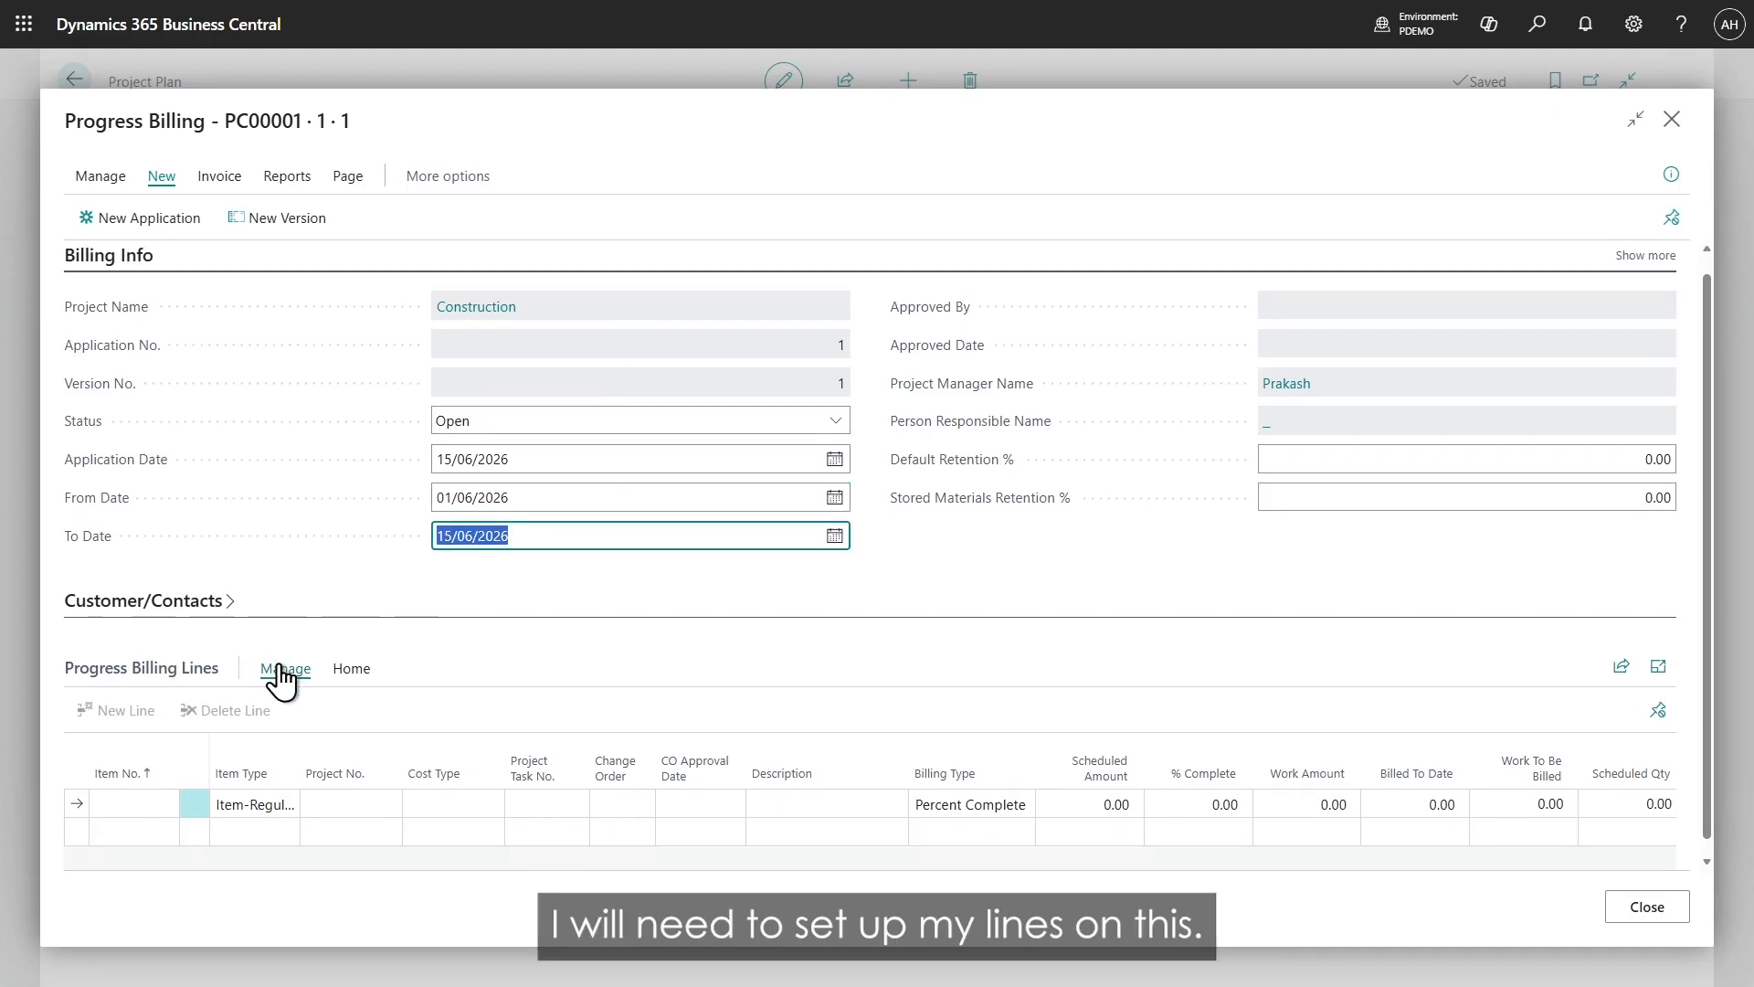
# Step: Add progress billing line 1000 with cost type LABOUR and project task 106 Construction
pyautogui.click(135, 784)
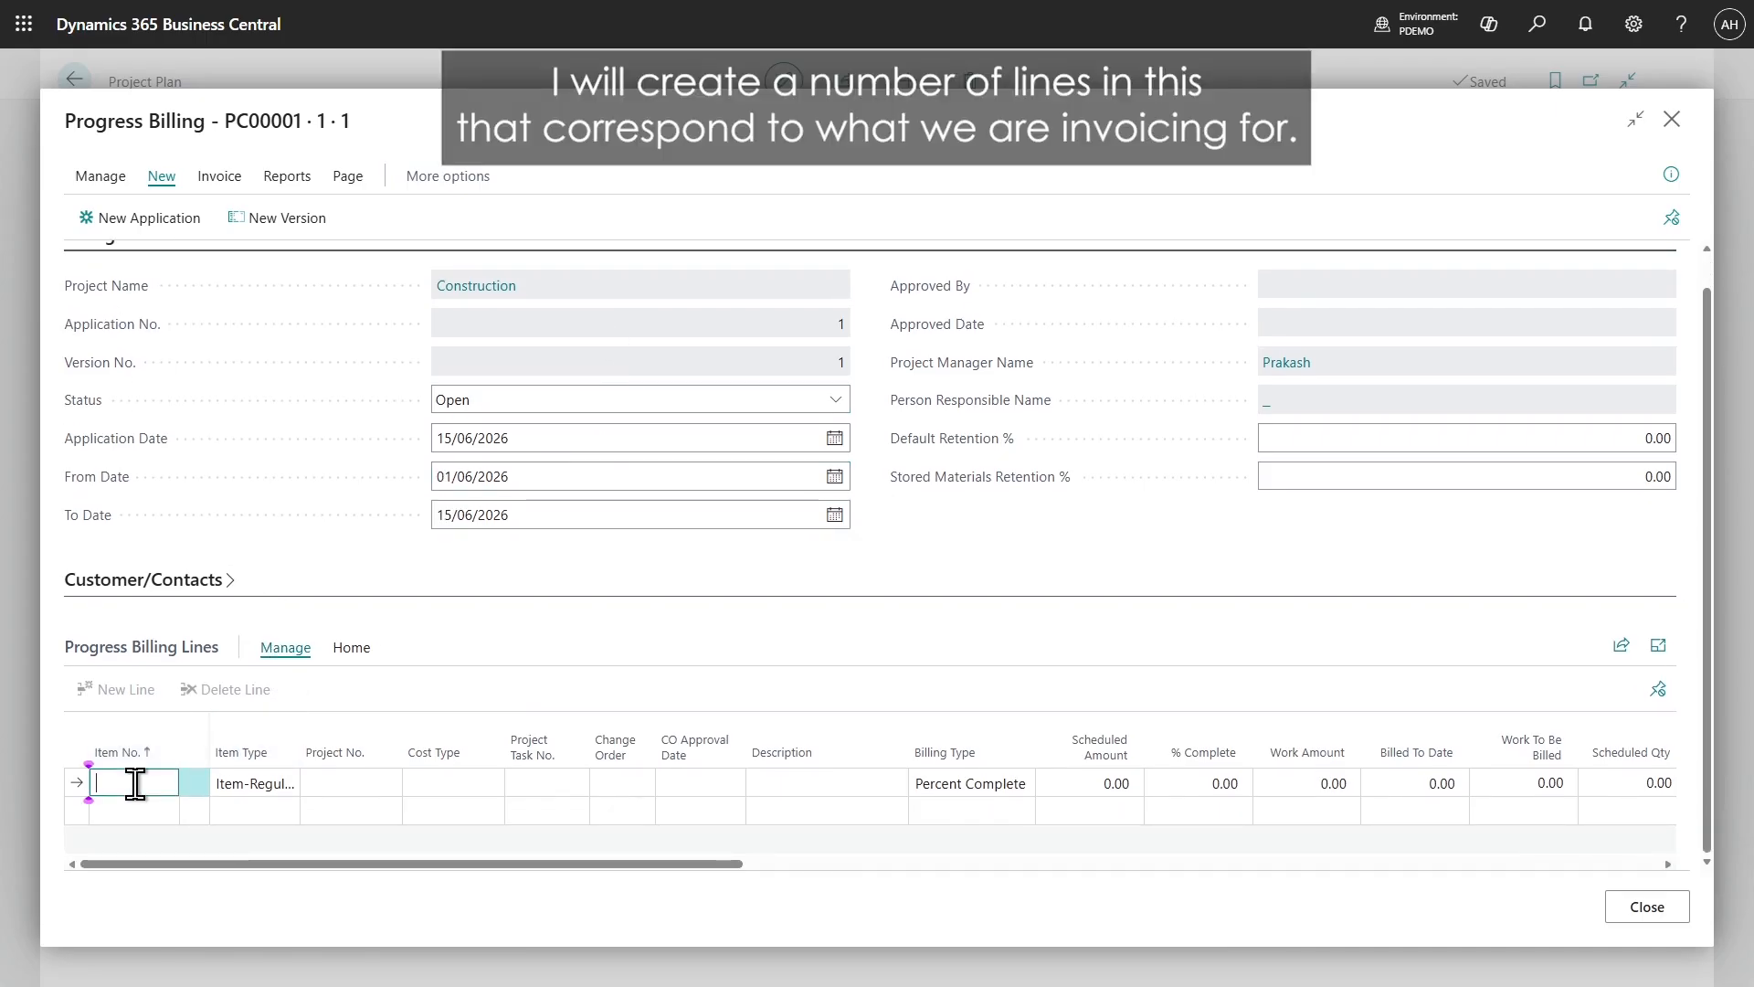
pyautogui.write('1000')
pyautogui.press('Tab')
pyautogui.click(436, 780)
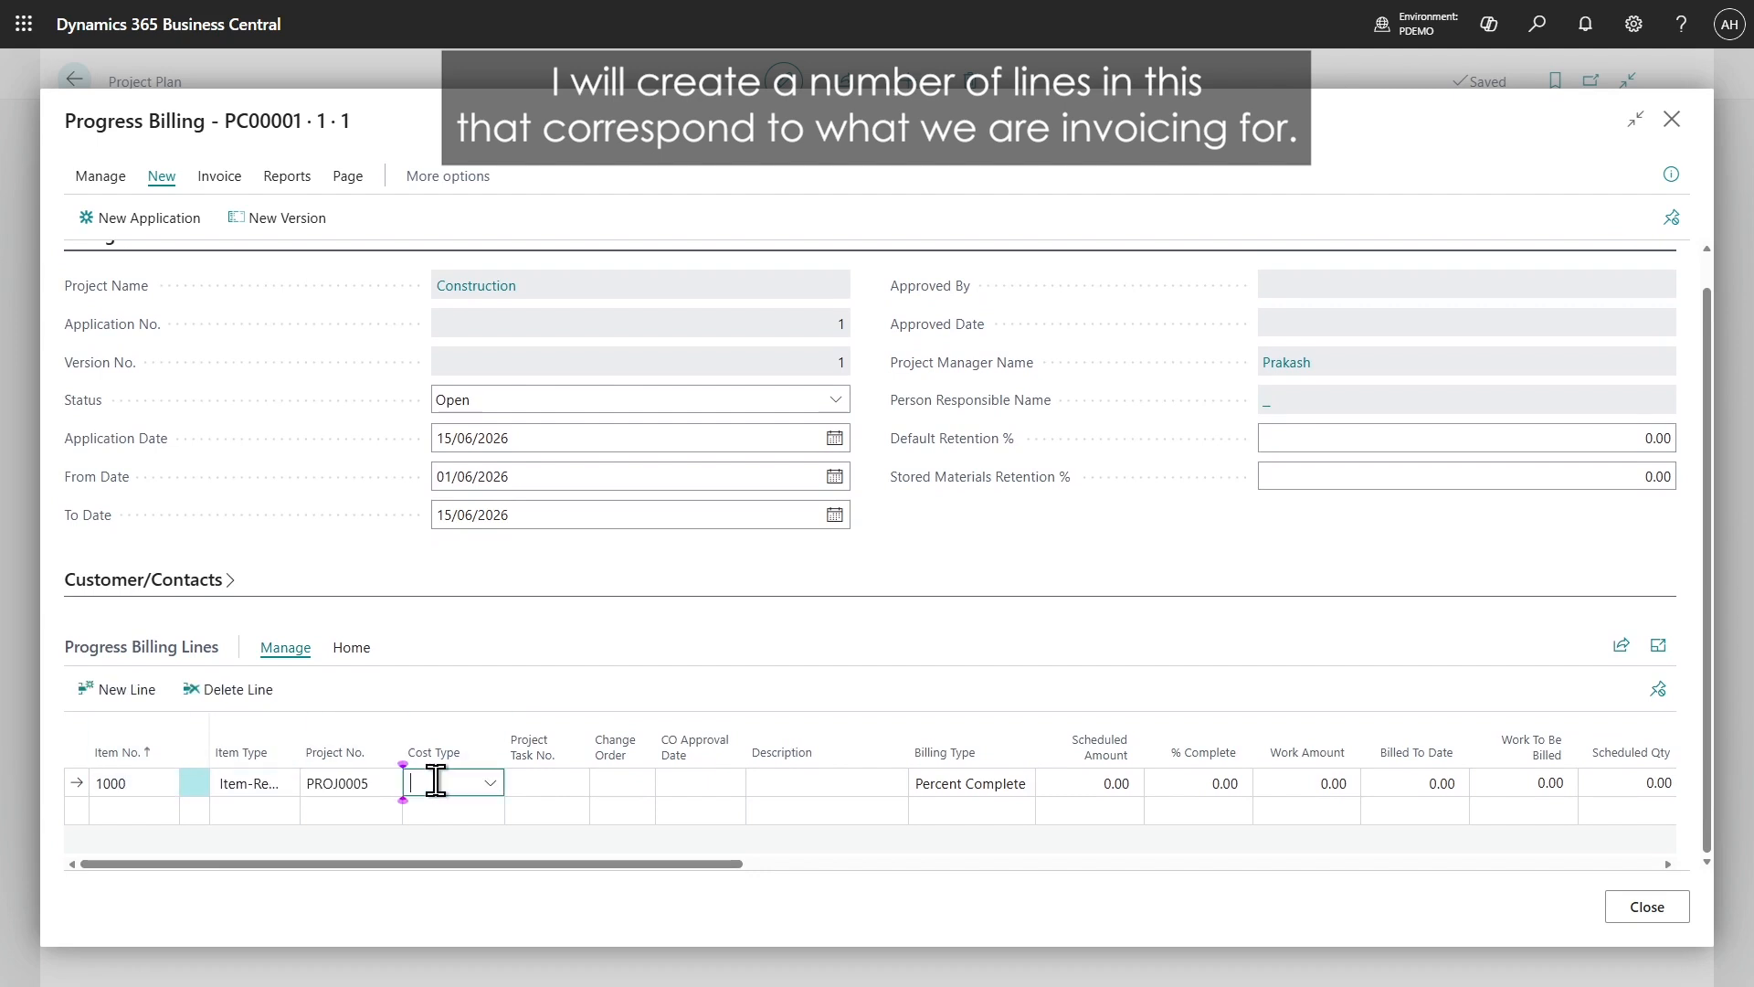
pyautogui.click(492, 874)
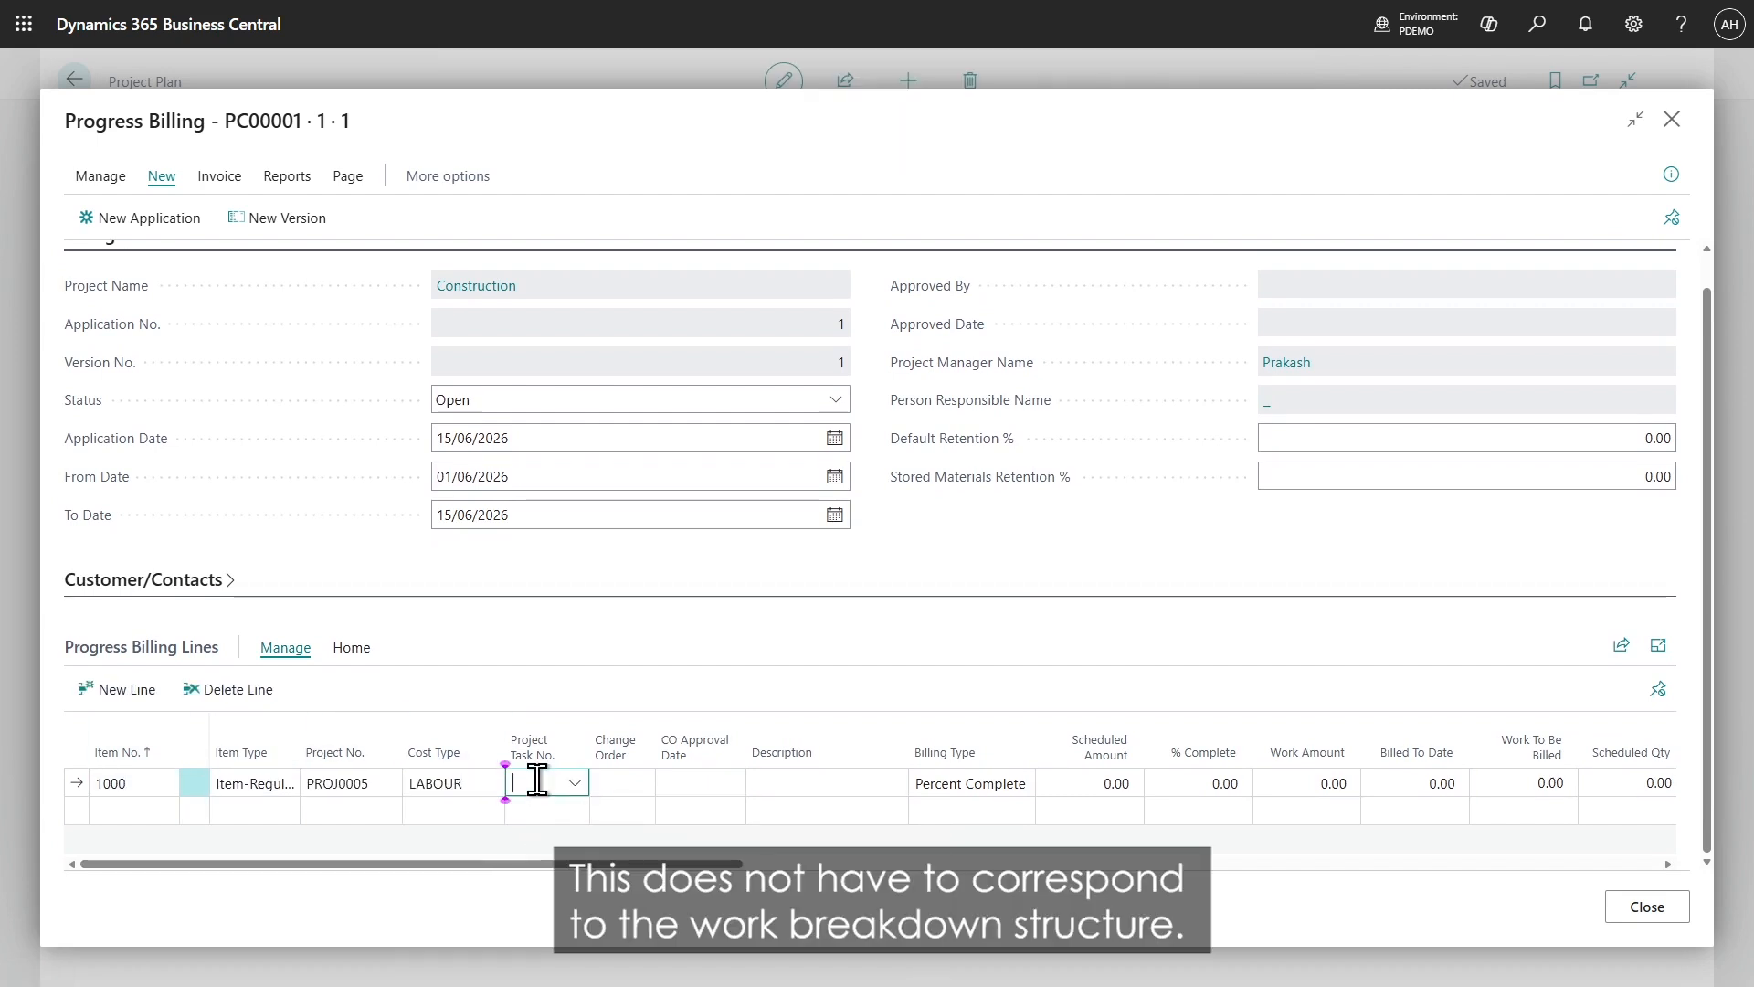
pyautogui.click(538, 781)
pyautogui.scroll(-2, 582, 636)
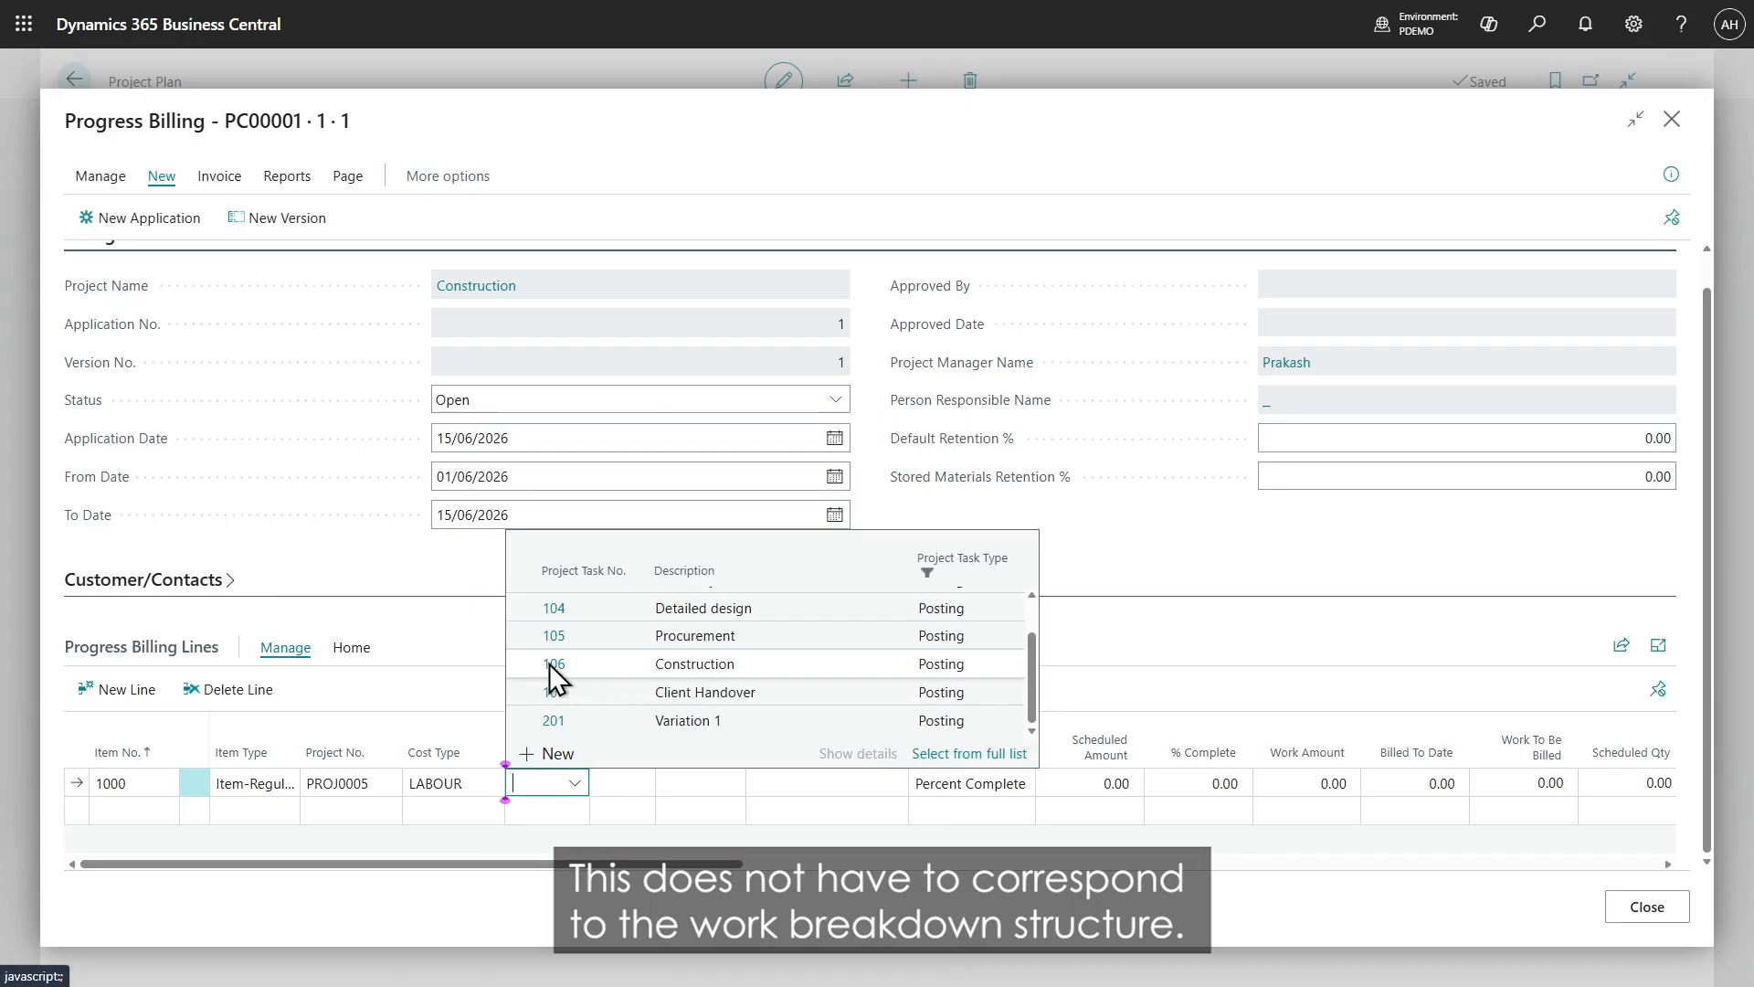
pyautogui.click(551, 666)
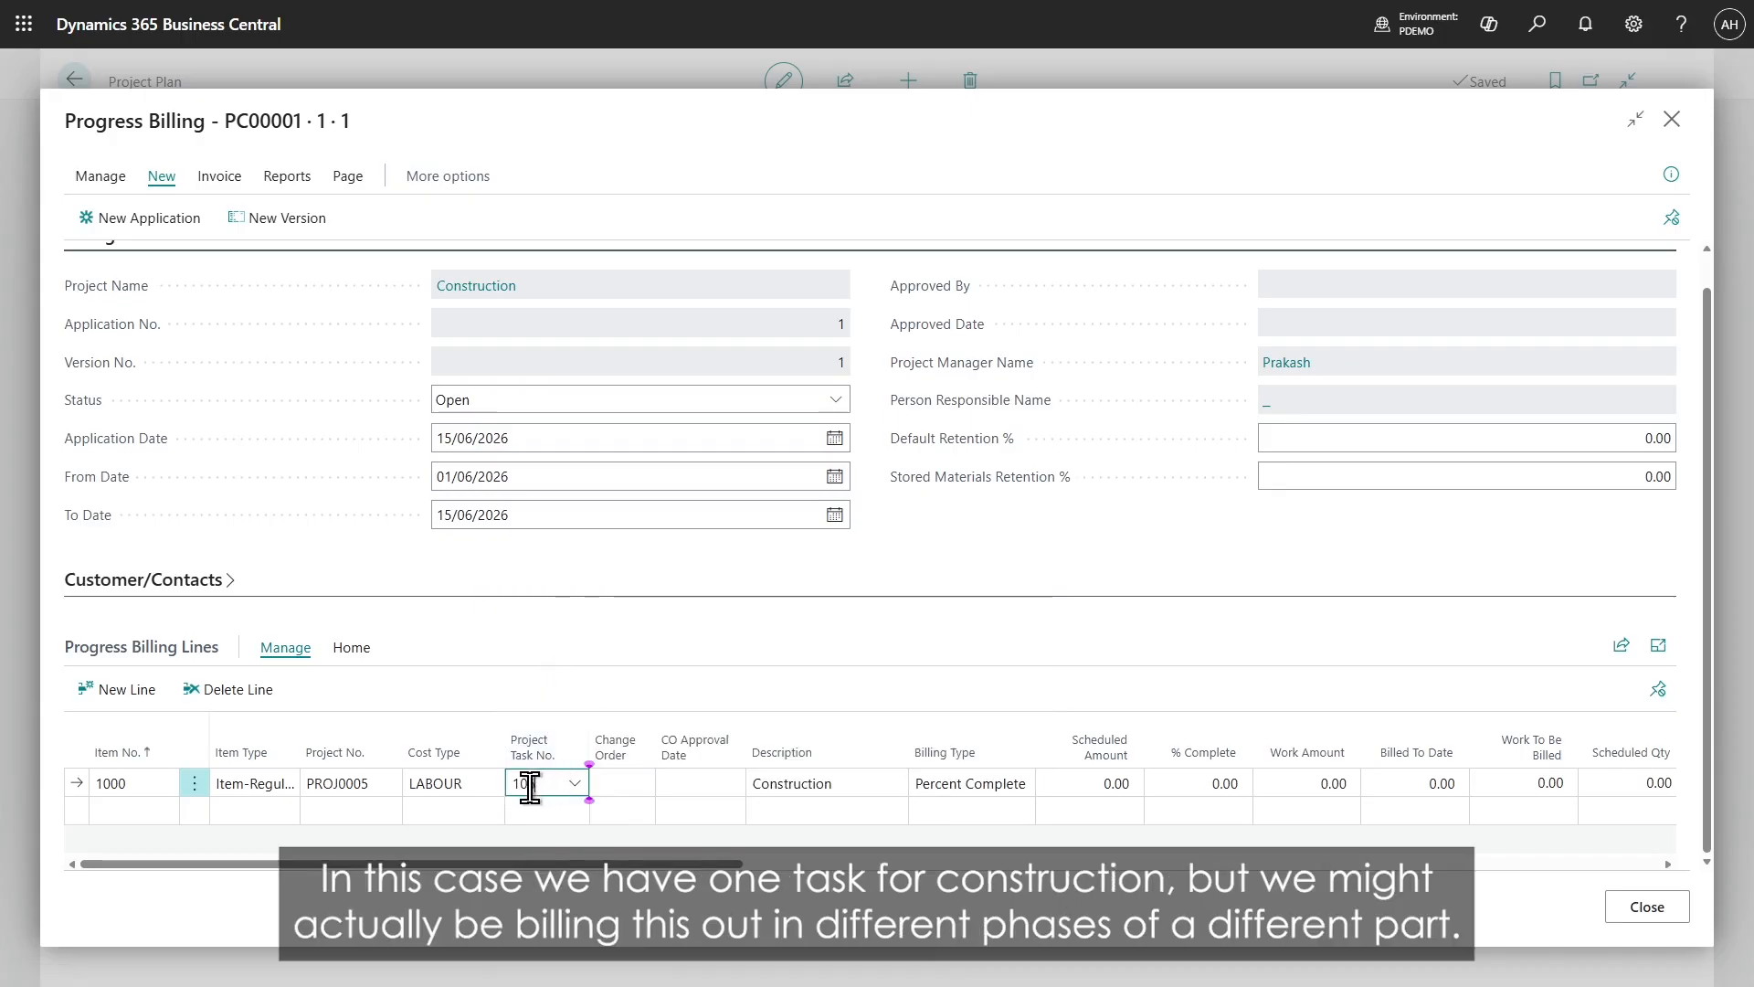
# Step: Describe billing line 1000 as Phase 1 and set its scheduled amount to 3,000
pyautogui.click(813, 787)
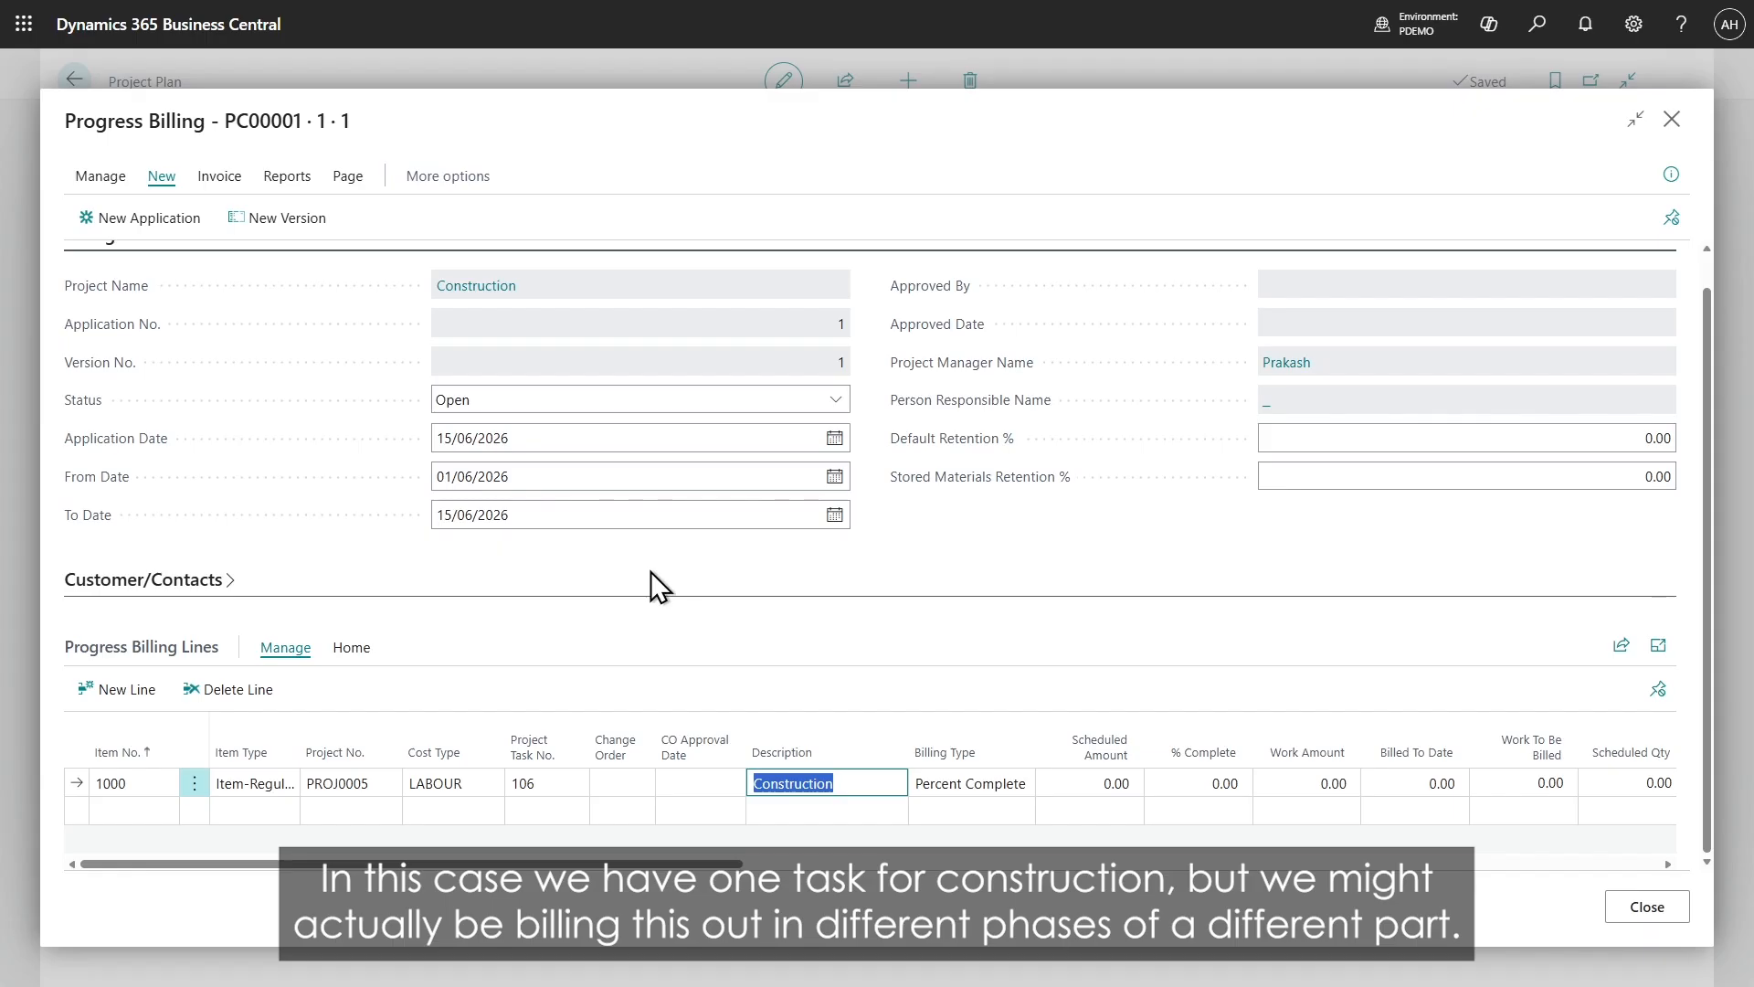
pyautogui.write('Phase 1')
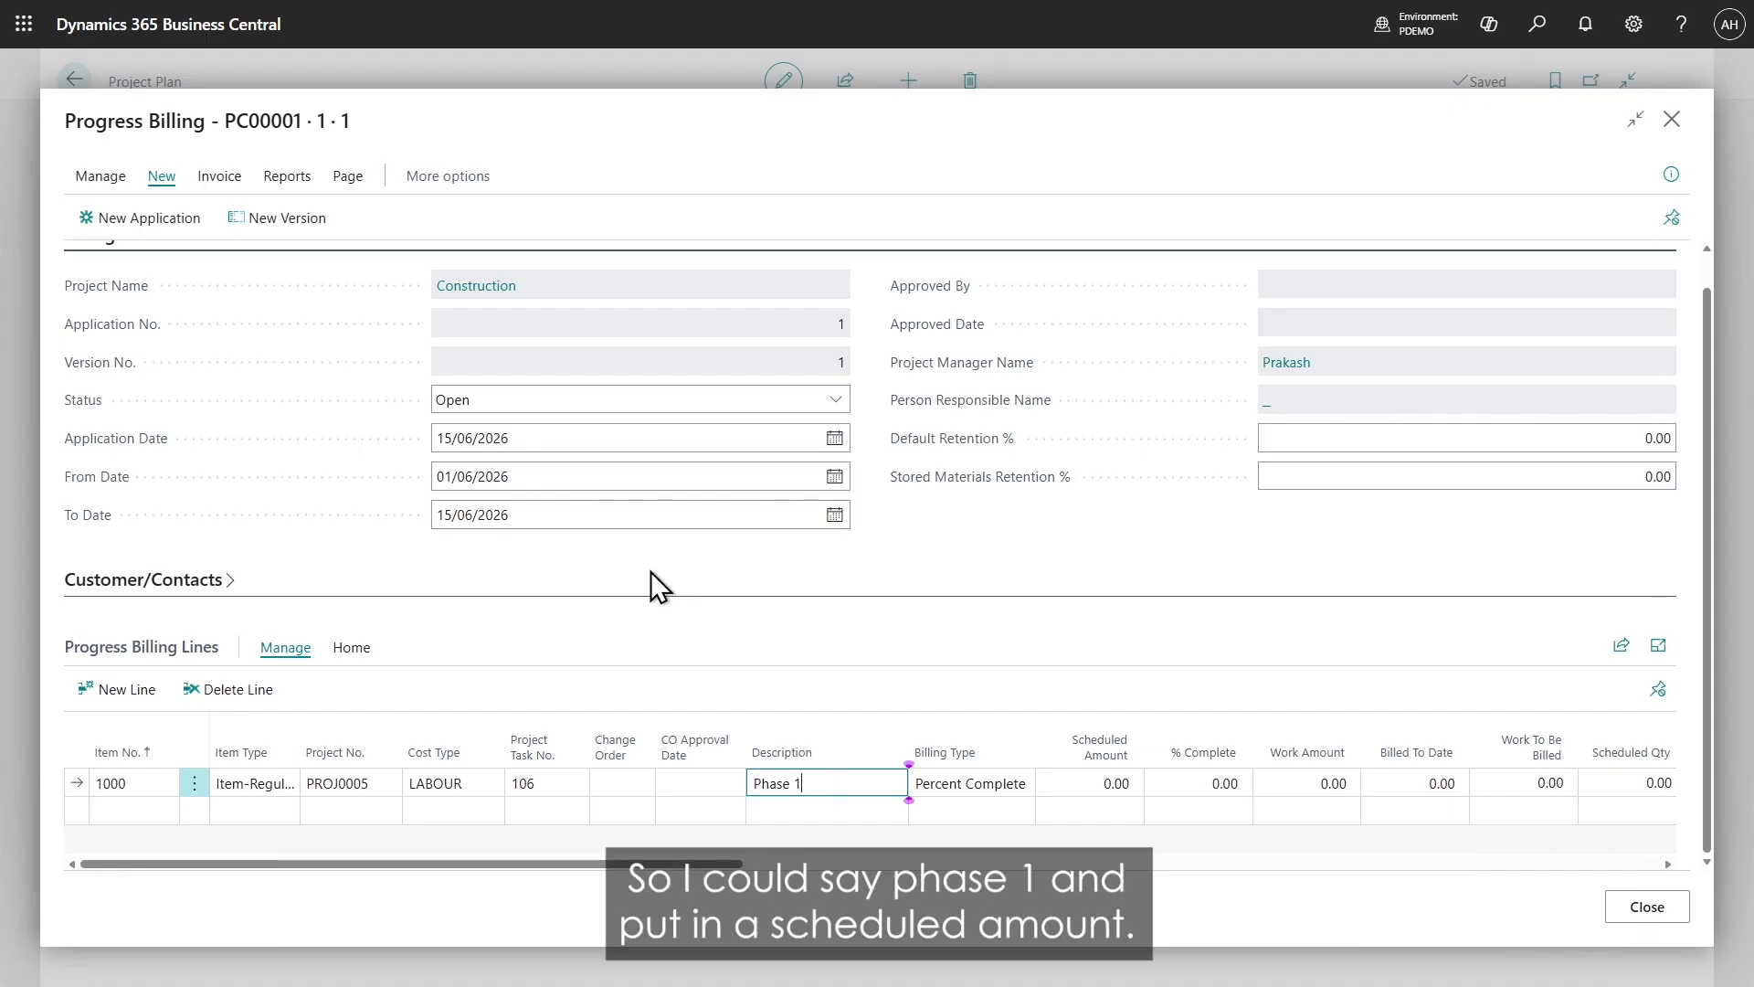
pyautogui.press('Tab')
pyautogui.press('Tab')
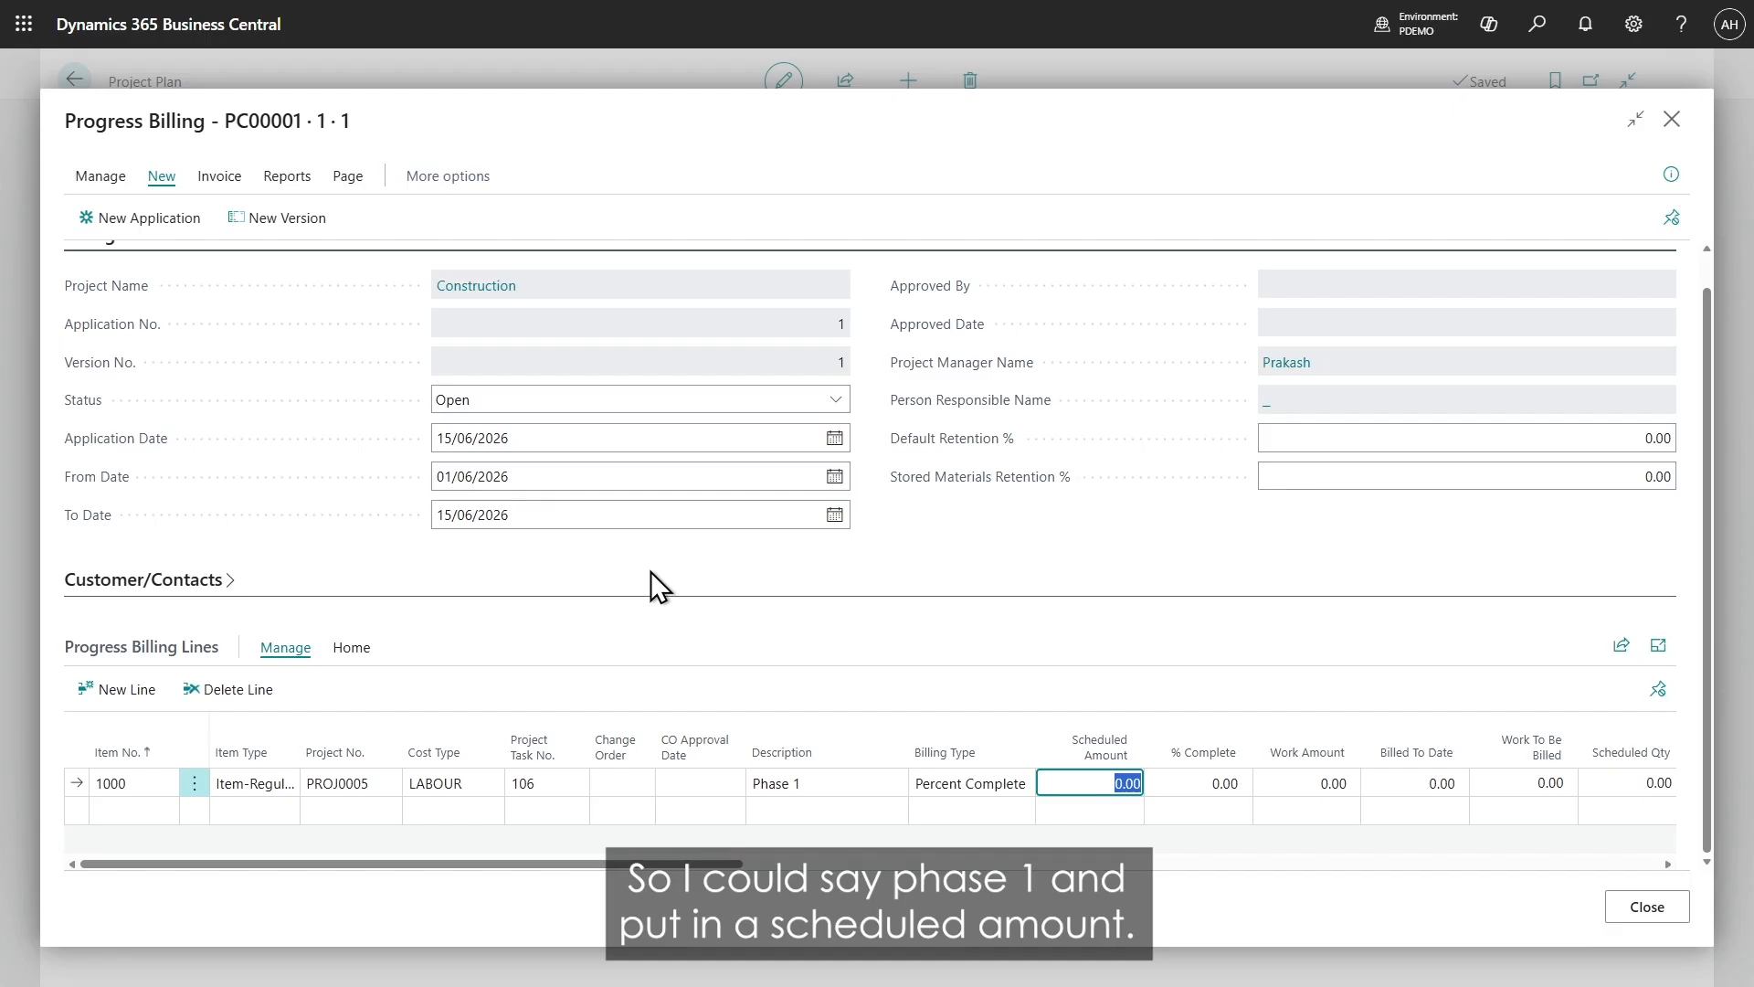
pyautogui.write('3000')
pyautogui.press('Tab')
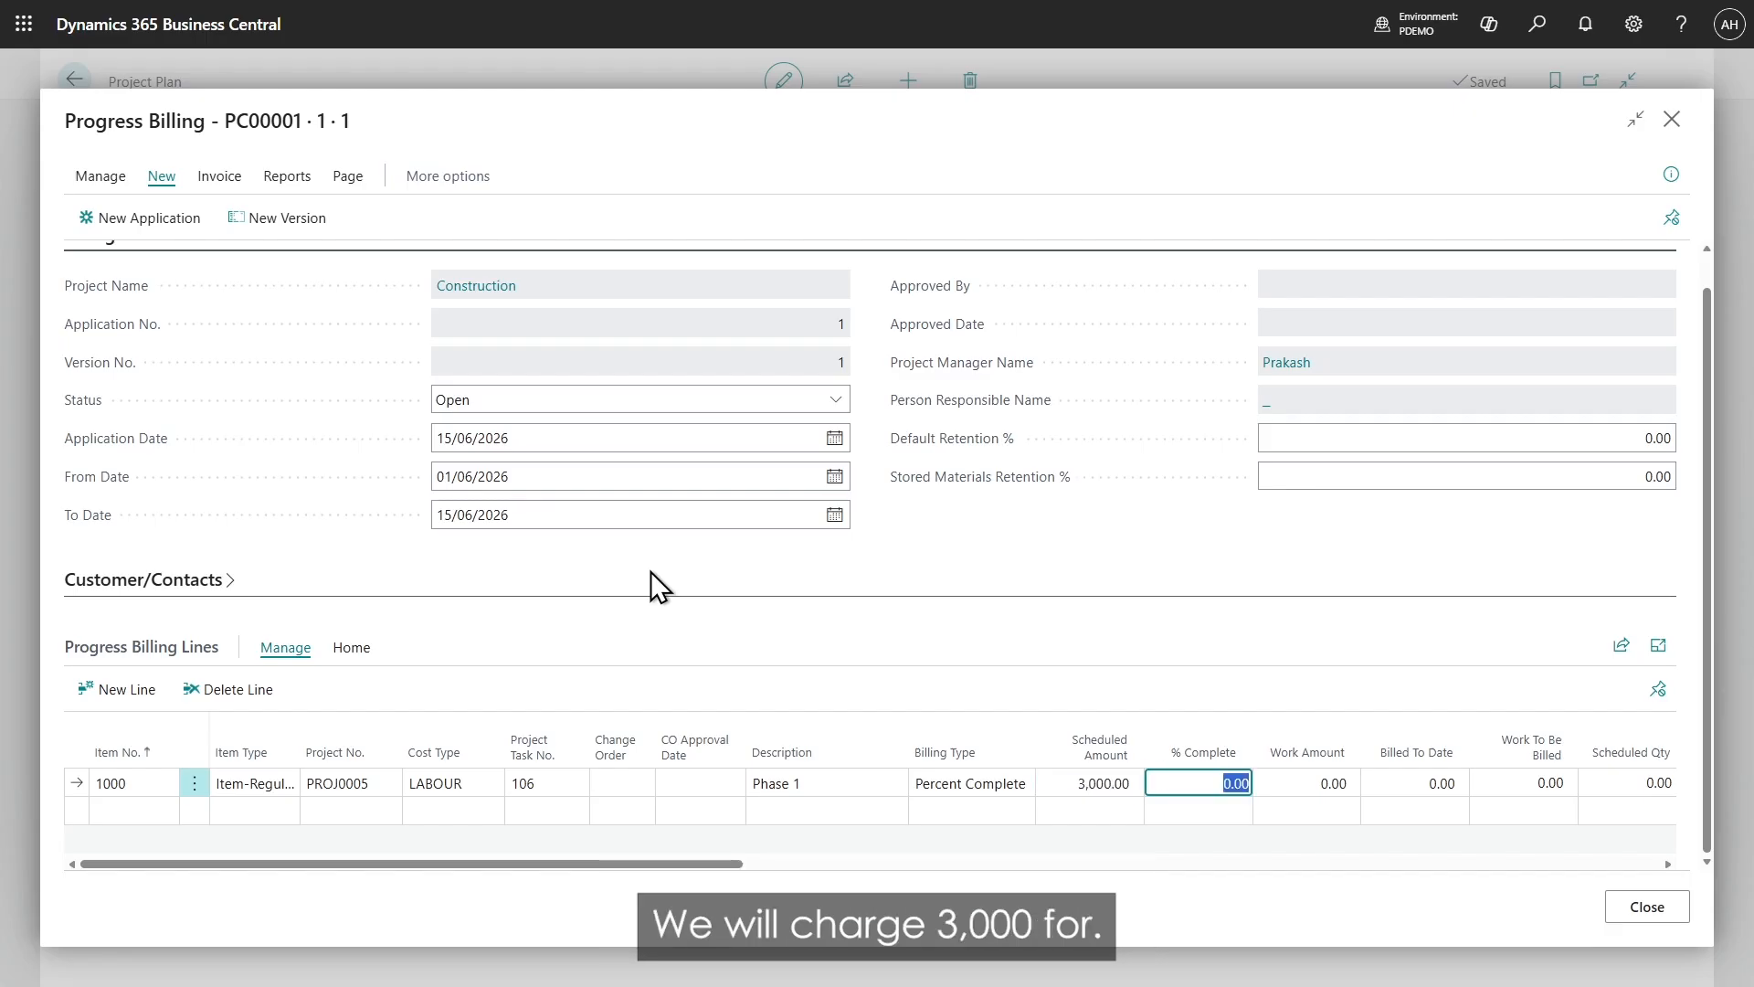
# Step: Add progress billing line 1001 for PROJ0005, copying cost type LABOUR and project task 106 from the line above
pyautogui.click(107, 810)
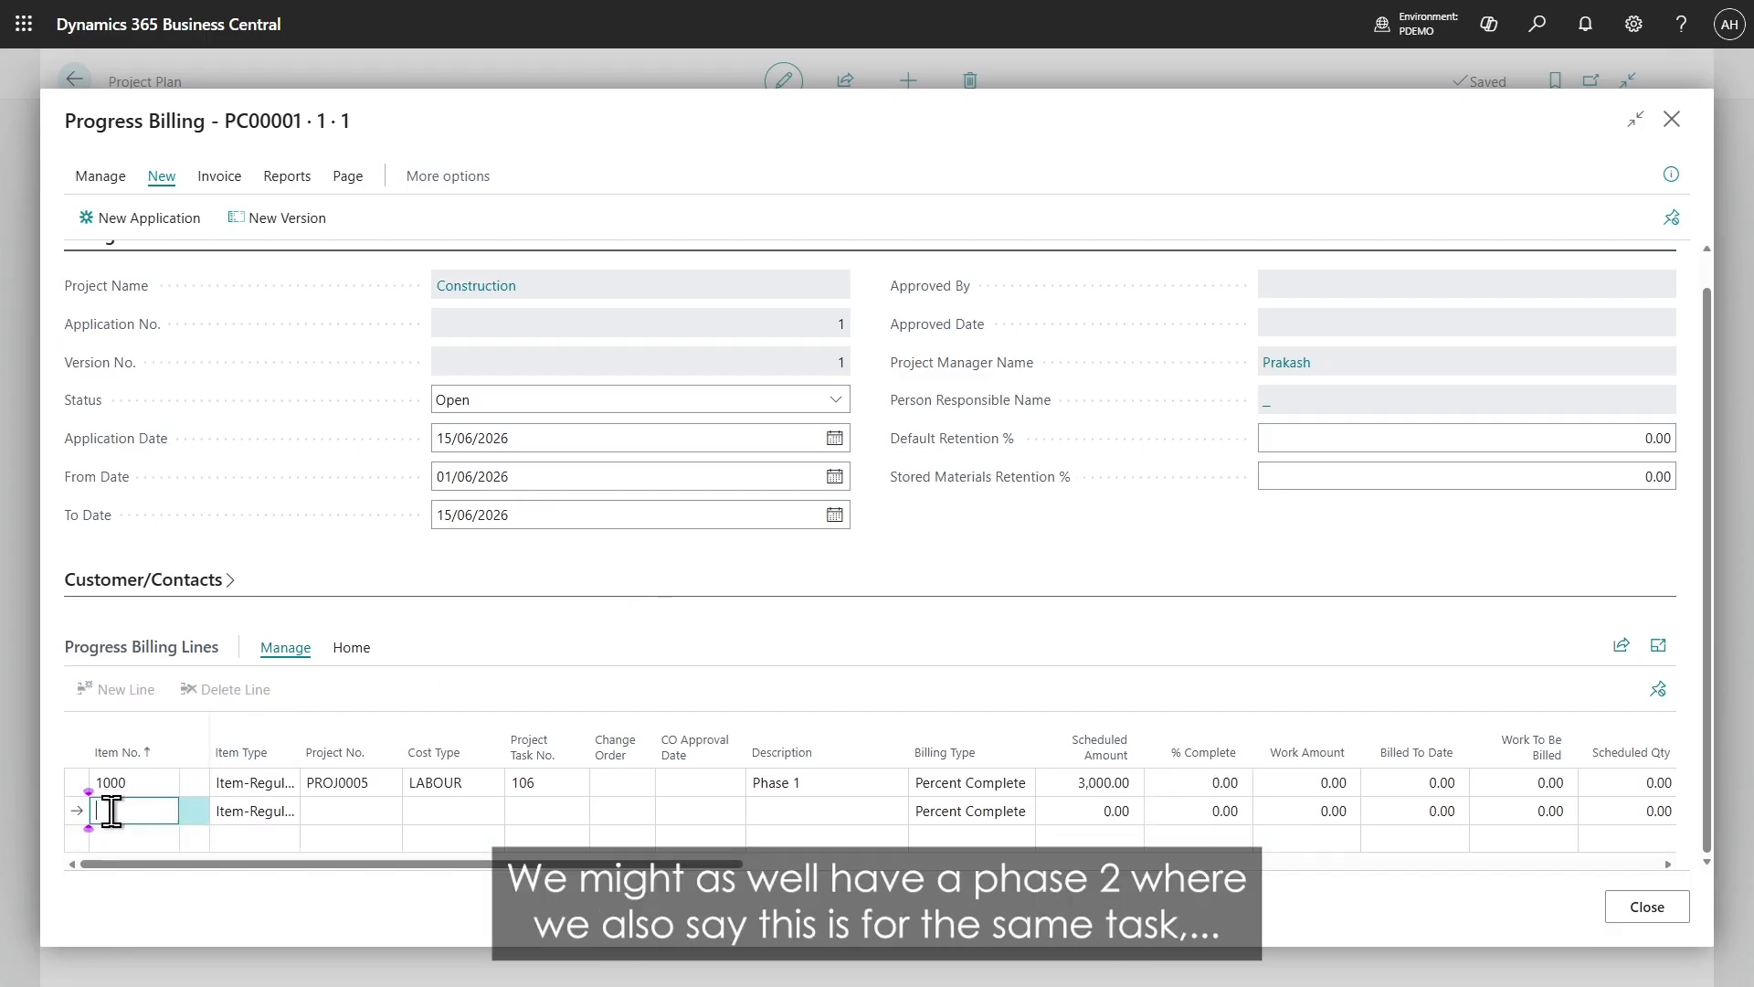
pyautogui.write('1001')
pyautogui.press('Tab')
pyautogui.press('Tab')
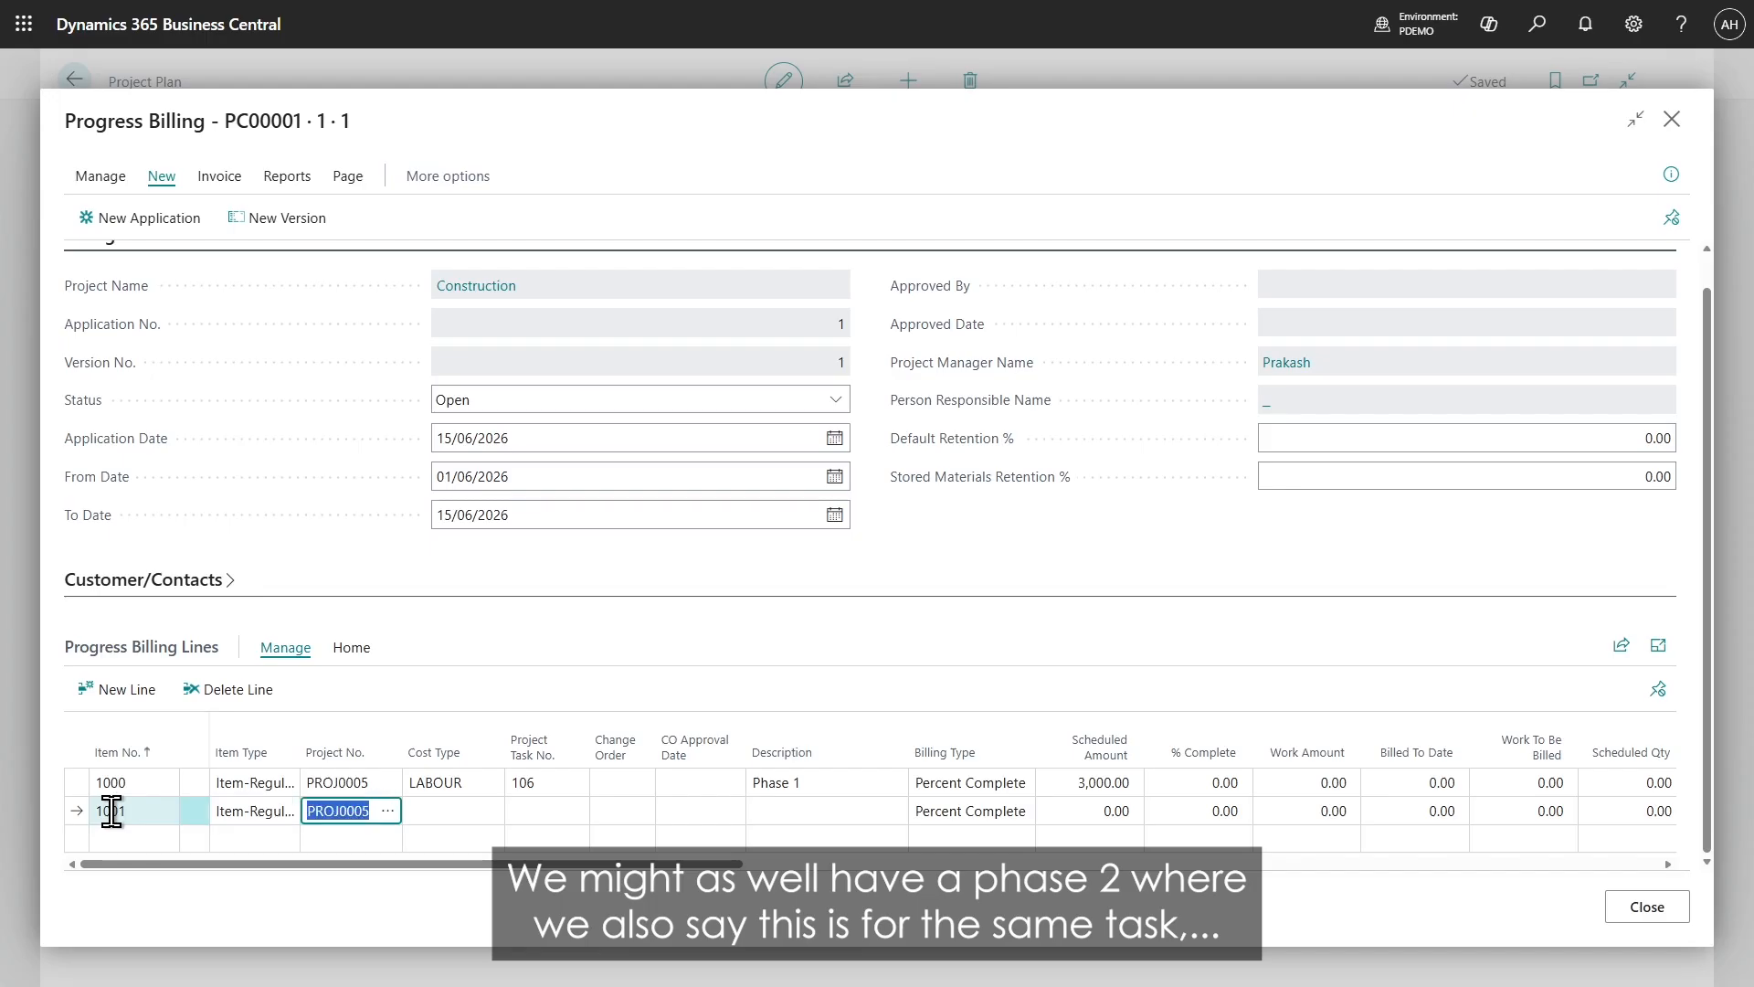
pyautogui.press('Tab')
pyautogui.press('F8')
pyautogui.press('Tab')
pyautogui.press('F8')
pyautogui.press('Tab')
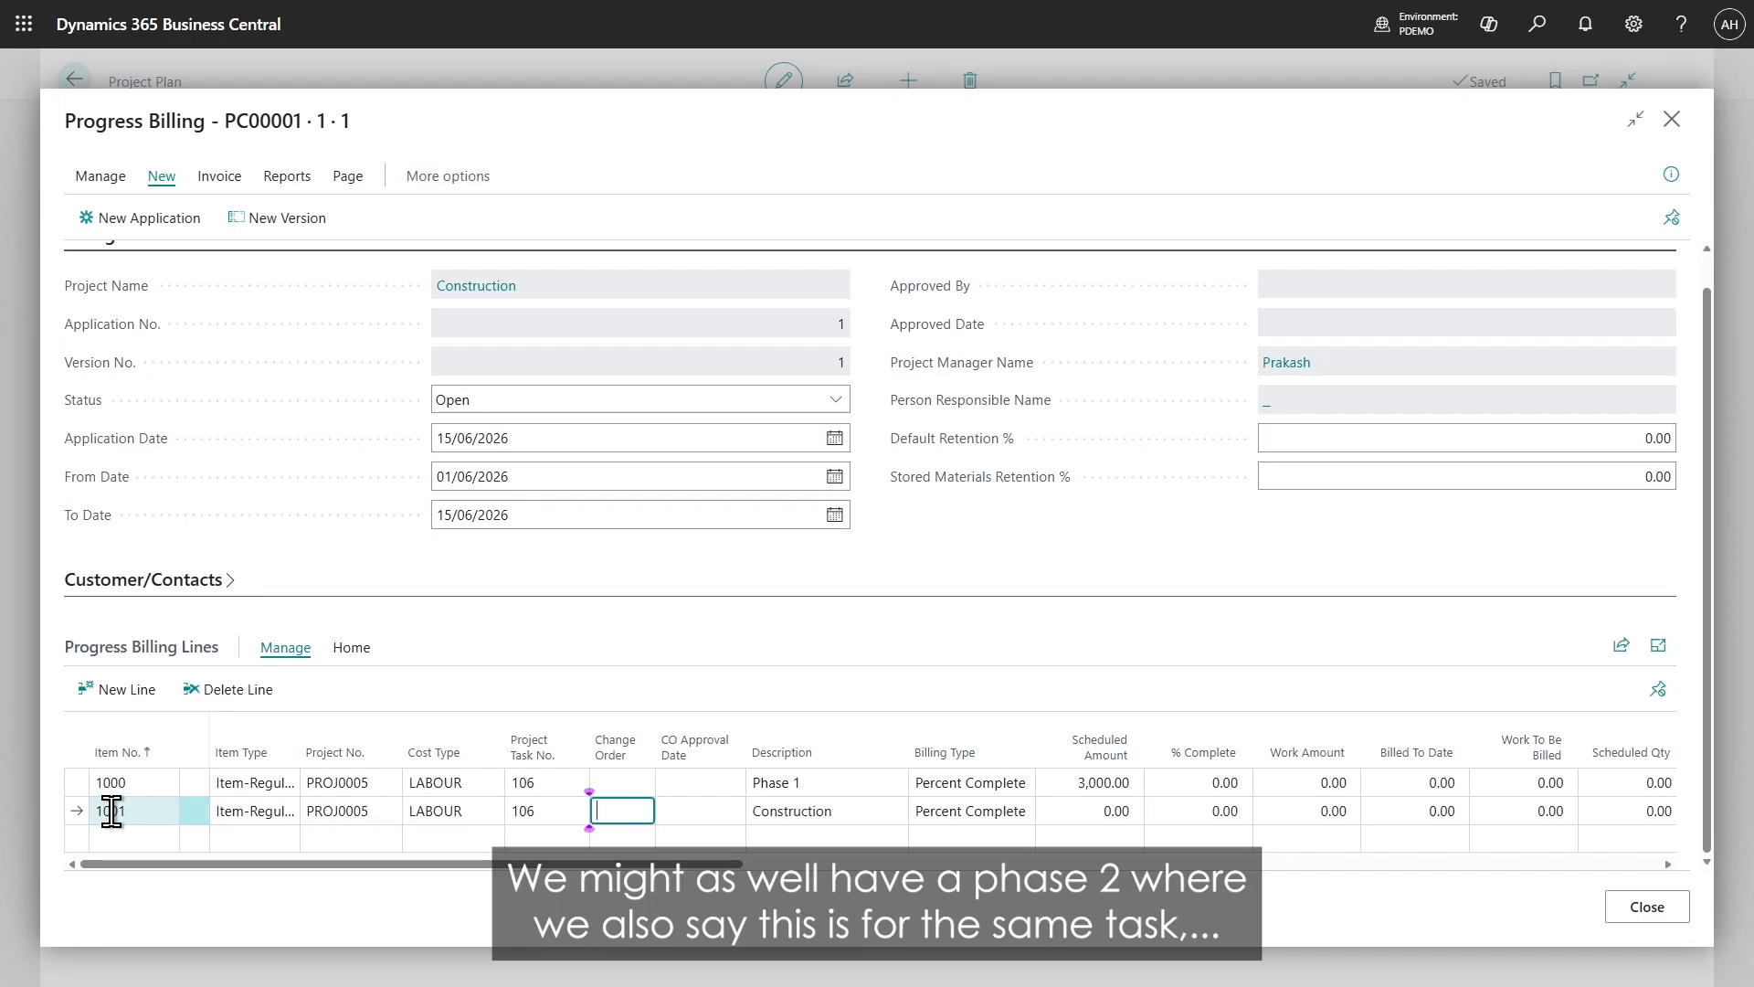
pyautogui.press('Tab')
pyautogui.press('Tab')
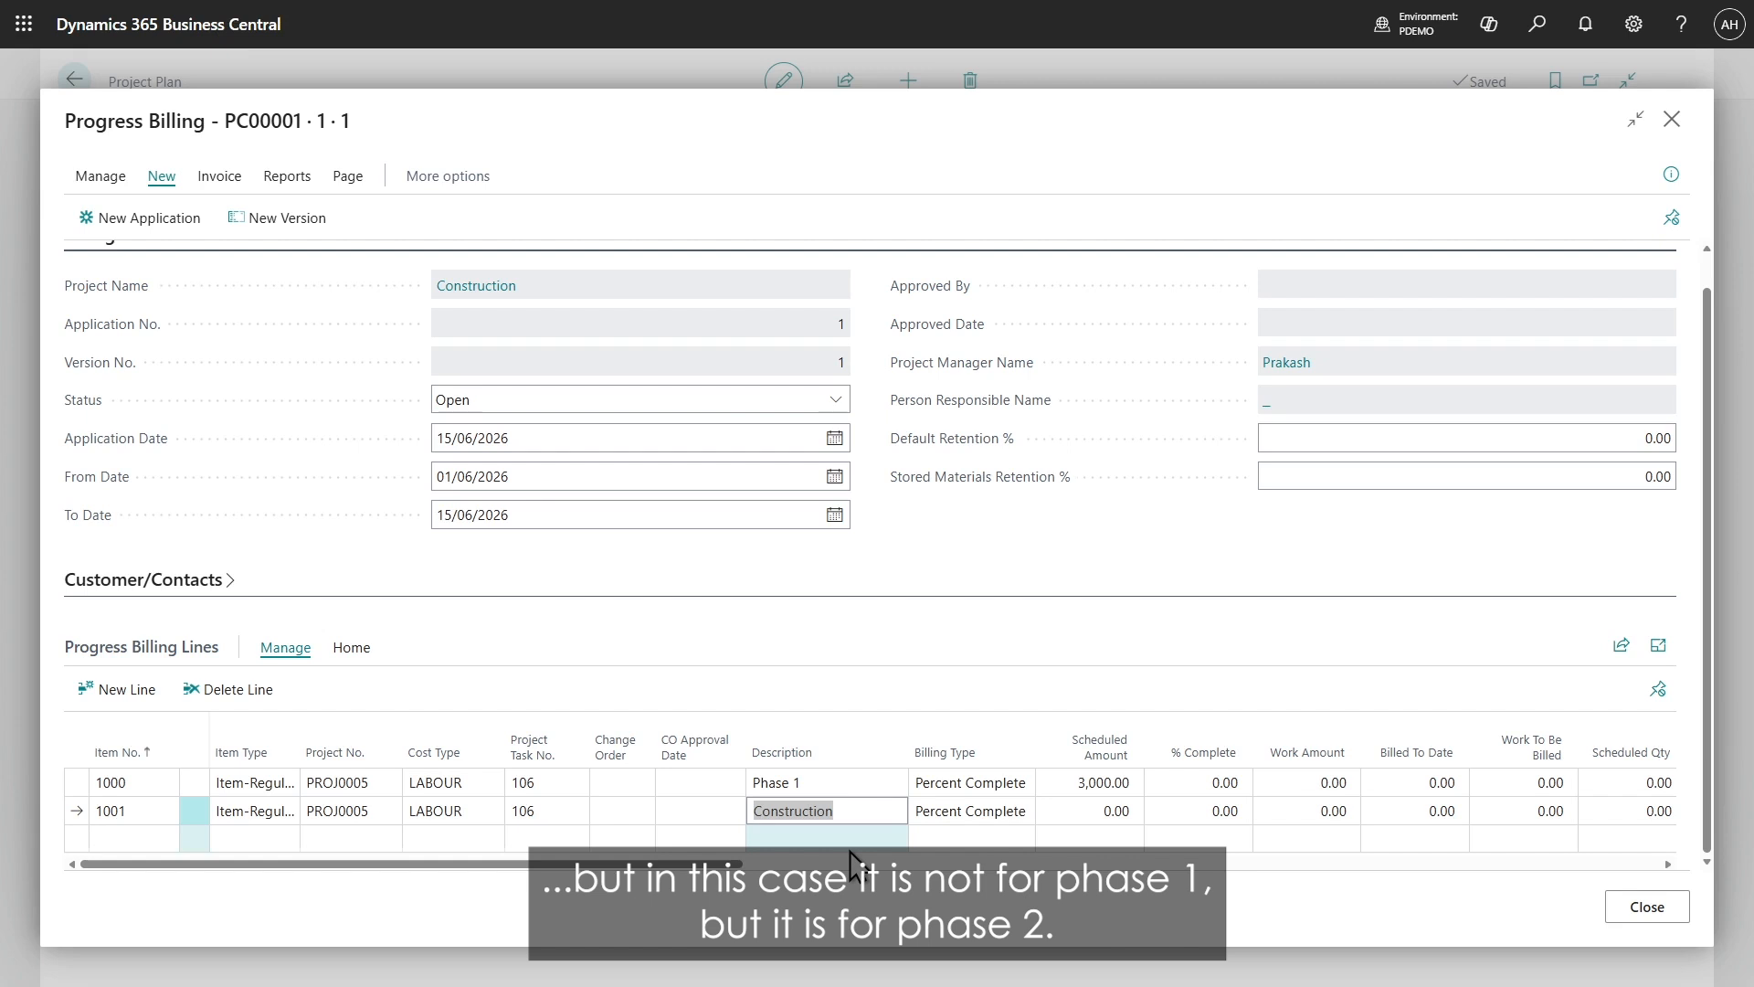
# Step: Describe billing line 1001 as Phase 2 and set its scheduled amount to 4,000
pyautogui.write('Phase')
pyautogui.write('2')
pyautogui.press('Tab')
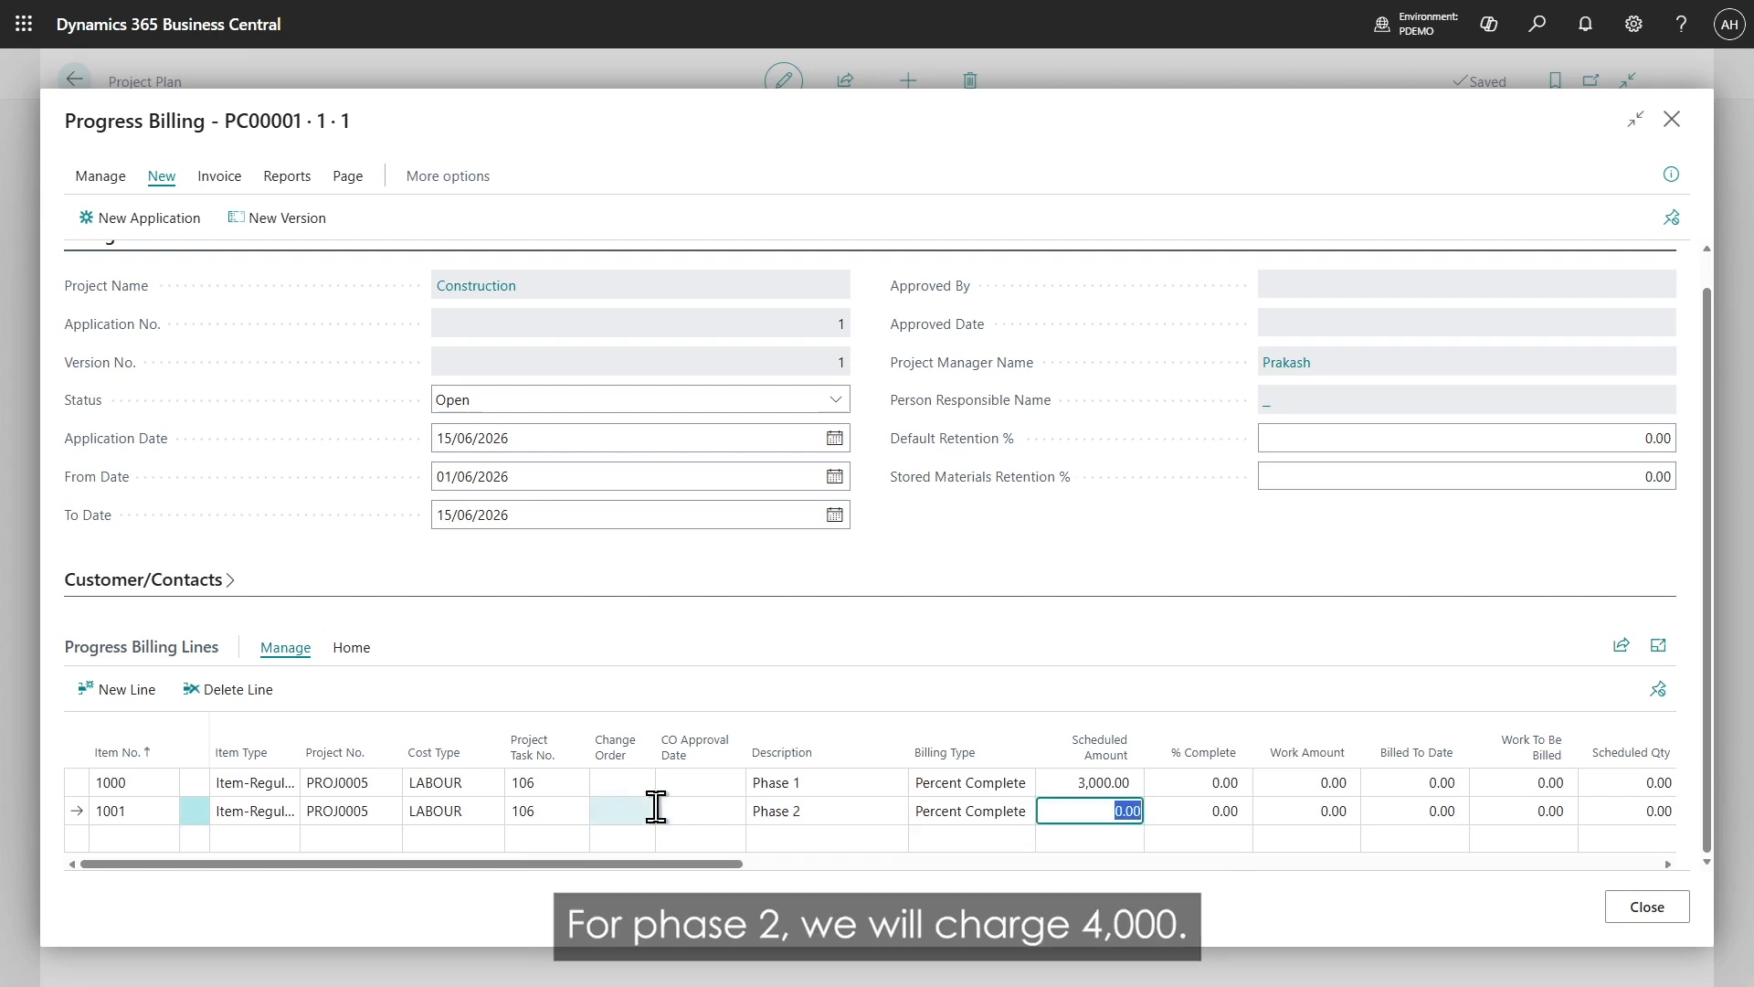
pyautogui.write('4000')
pyautogui.press('Tab')
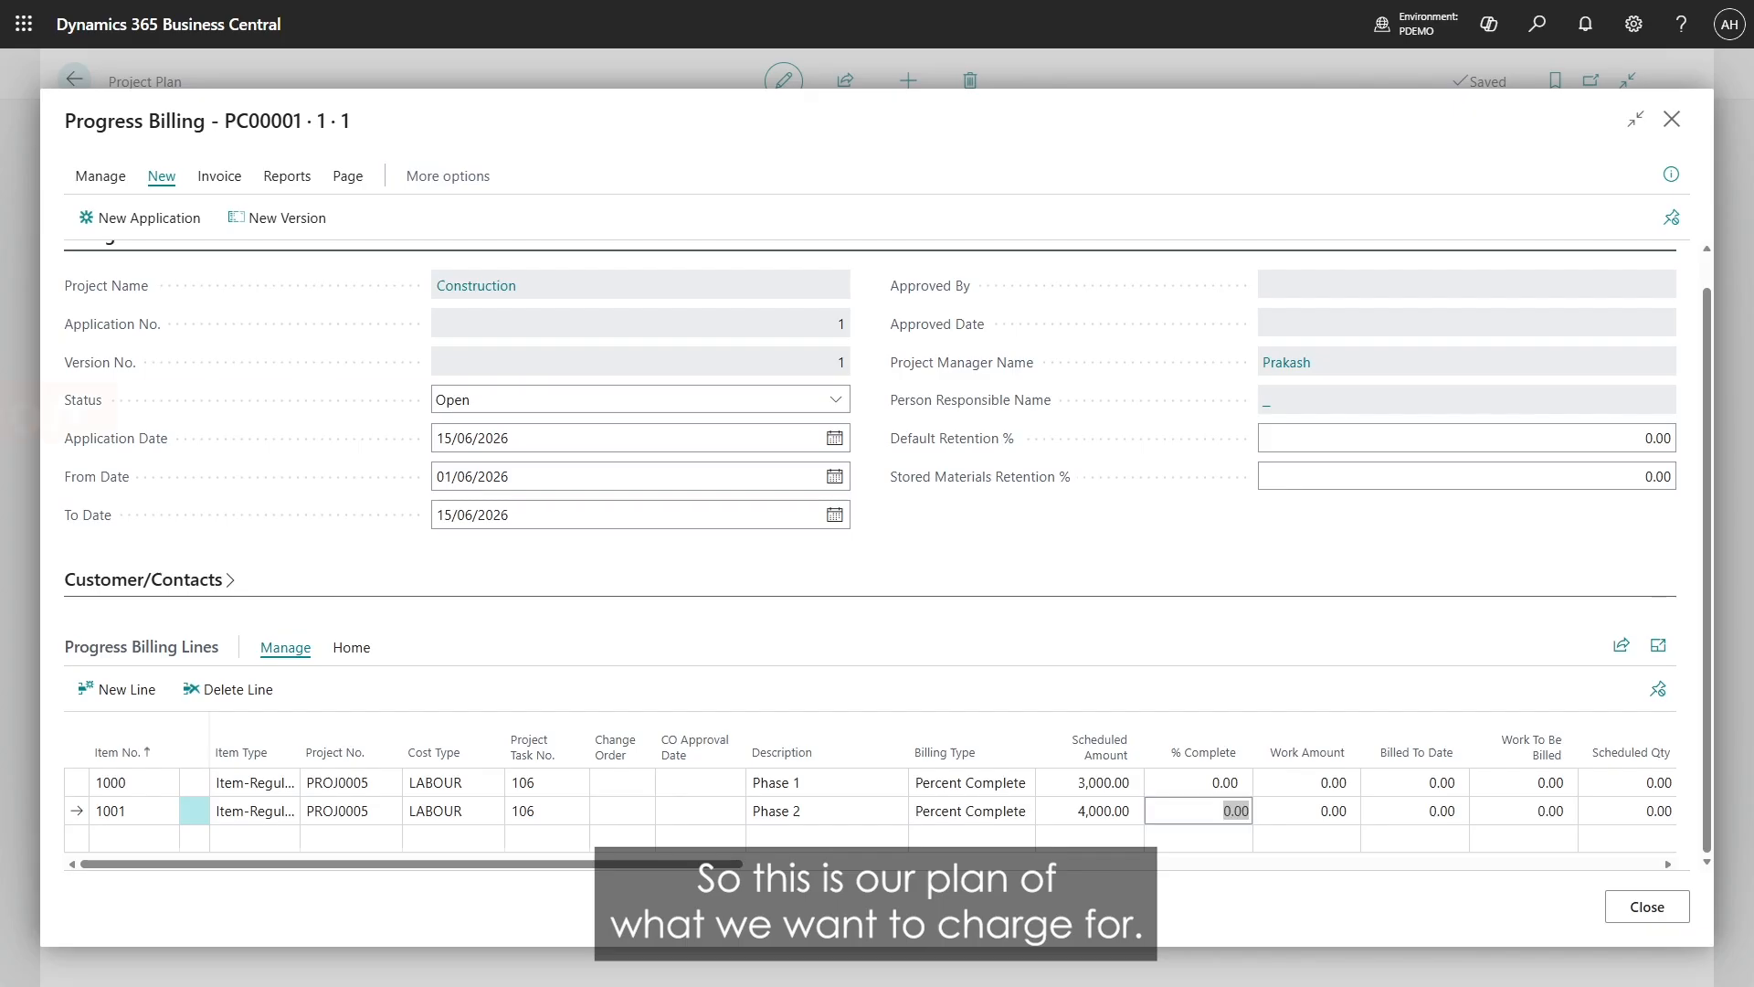
pyautogui.click(248, 479)
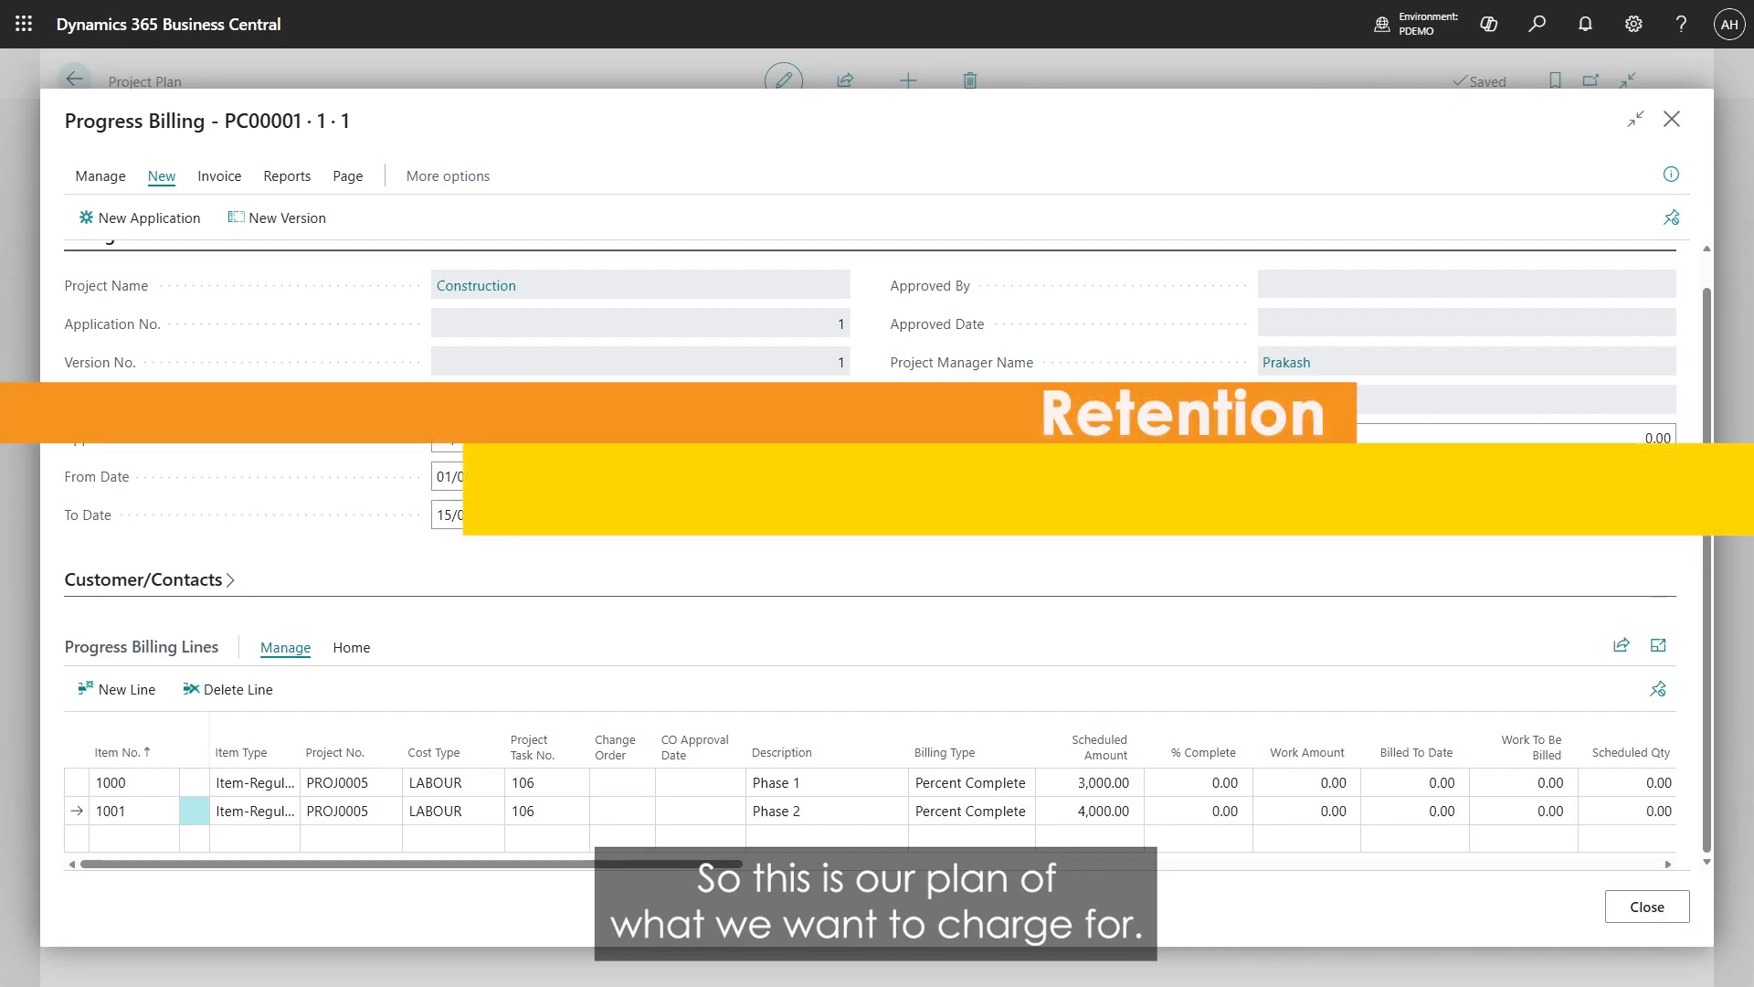
pyautogui.click(1402, 430)
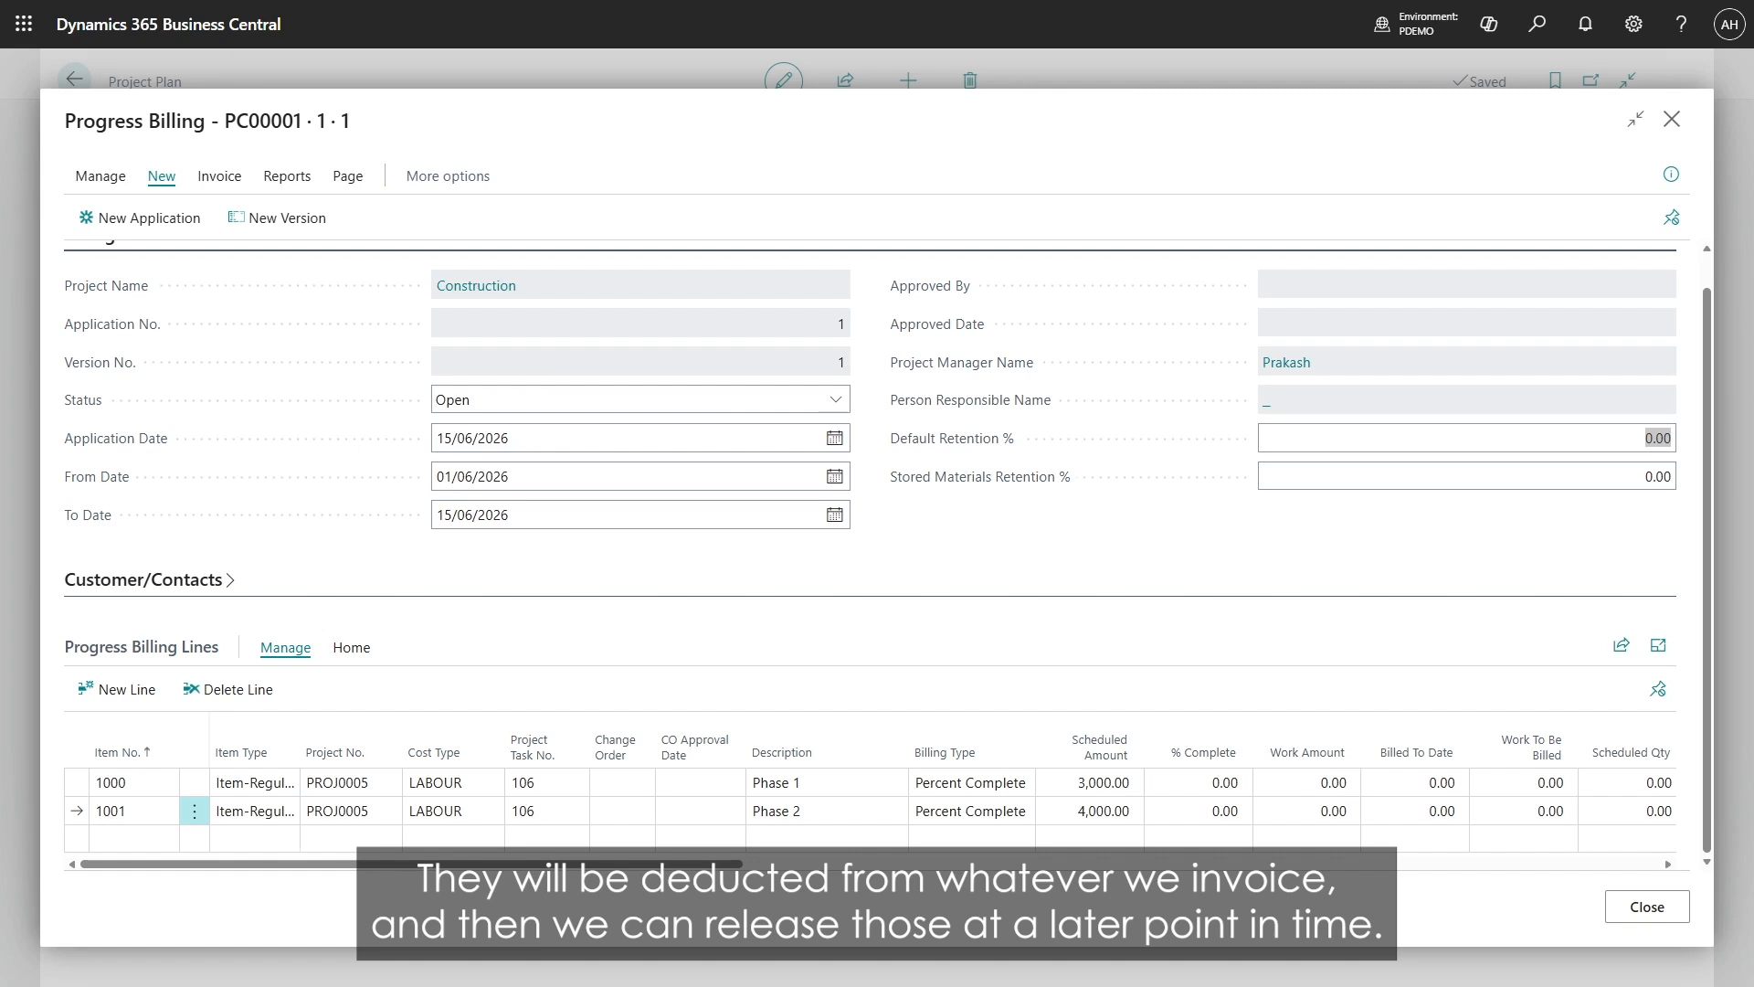
pyautogui.click(426, 125)
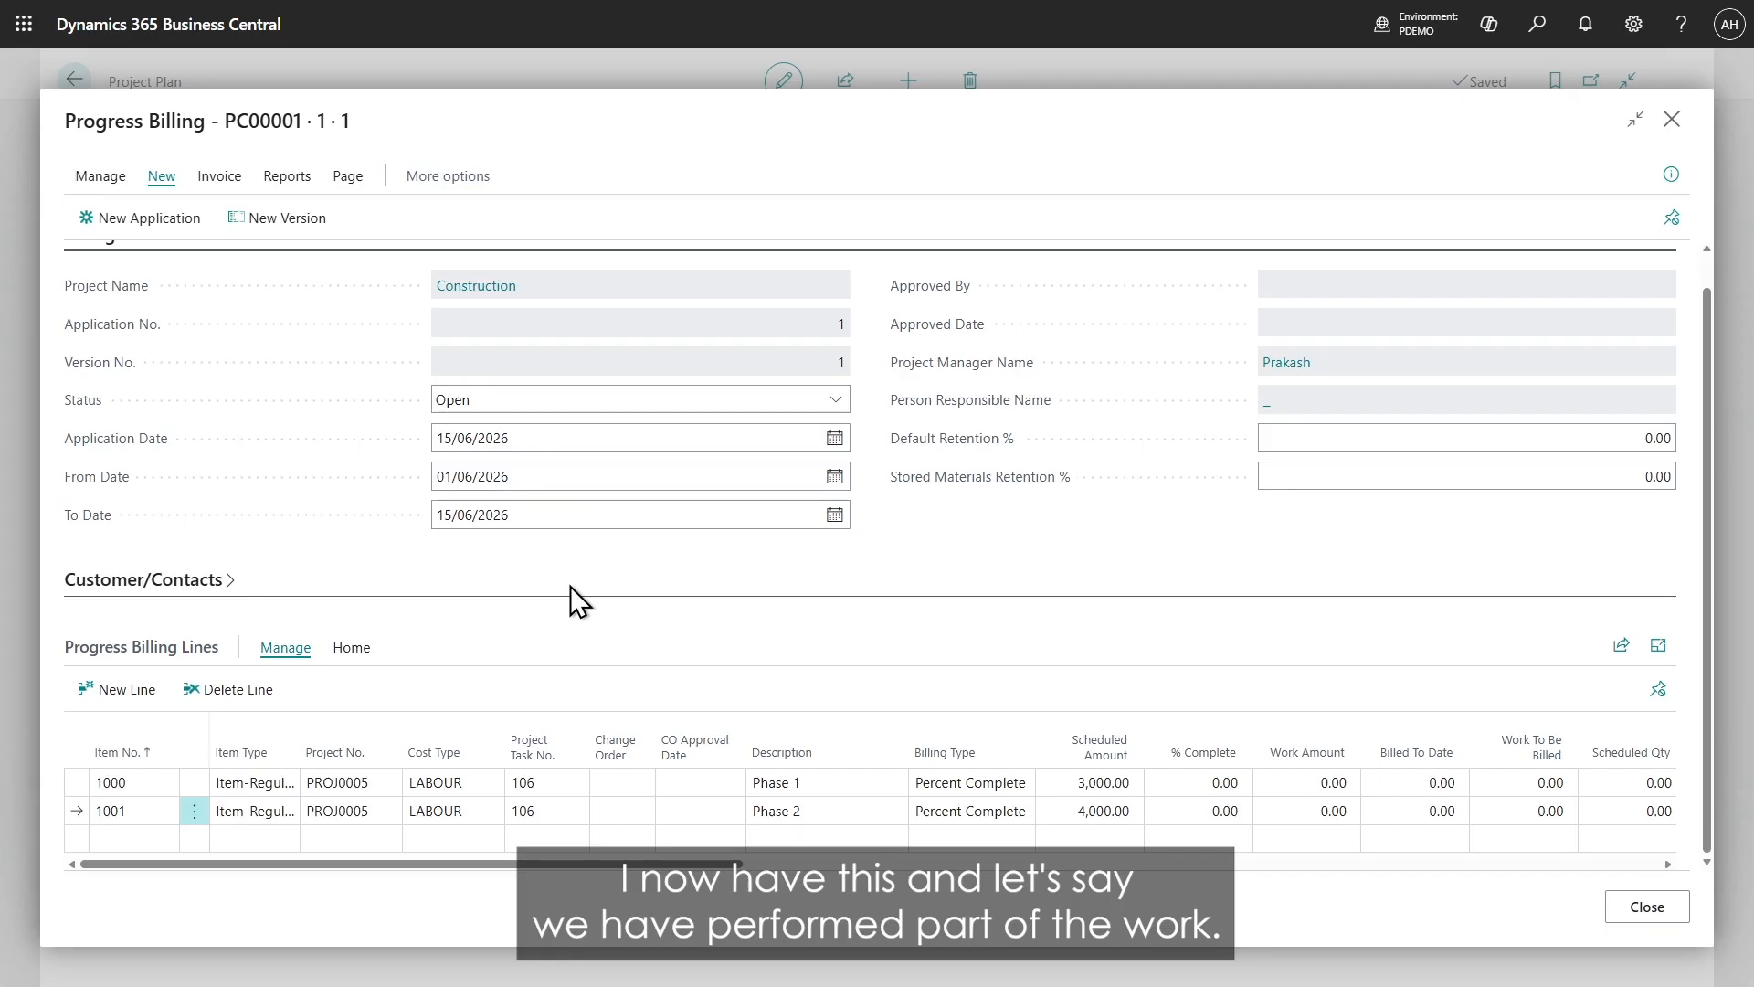
# Step: Set the completion percentage of the Phase 1 billing line to 20
pyautogui.click(1183, 783)
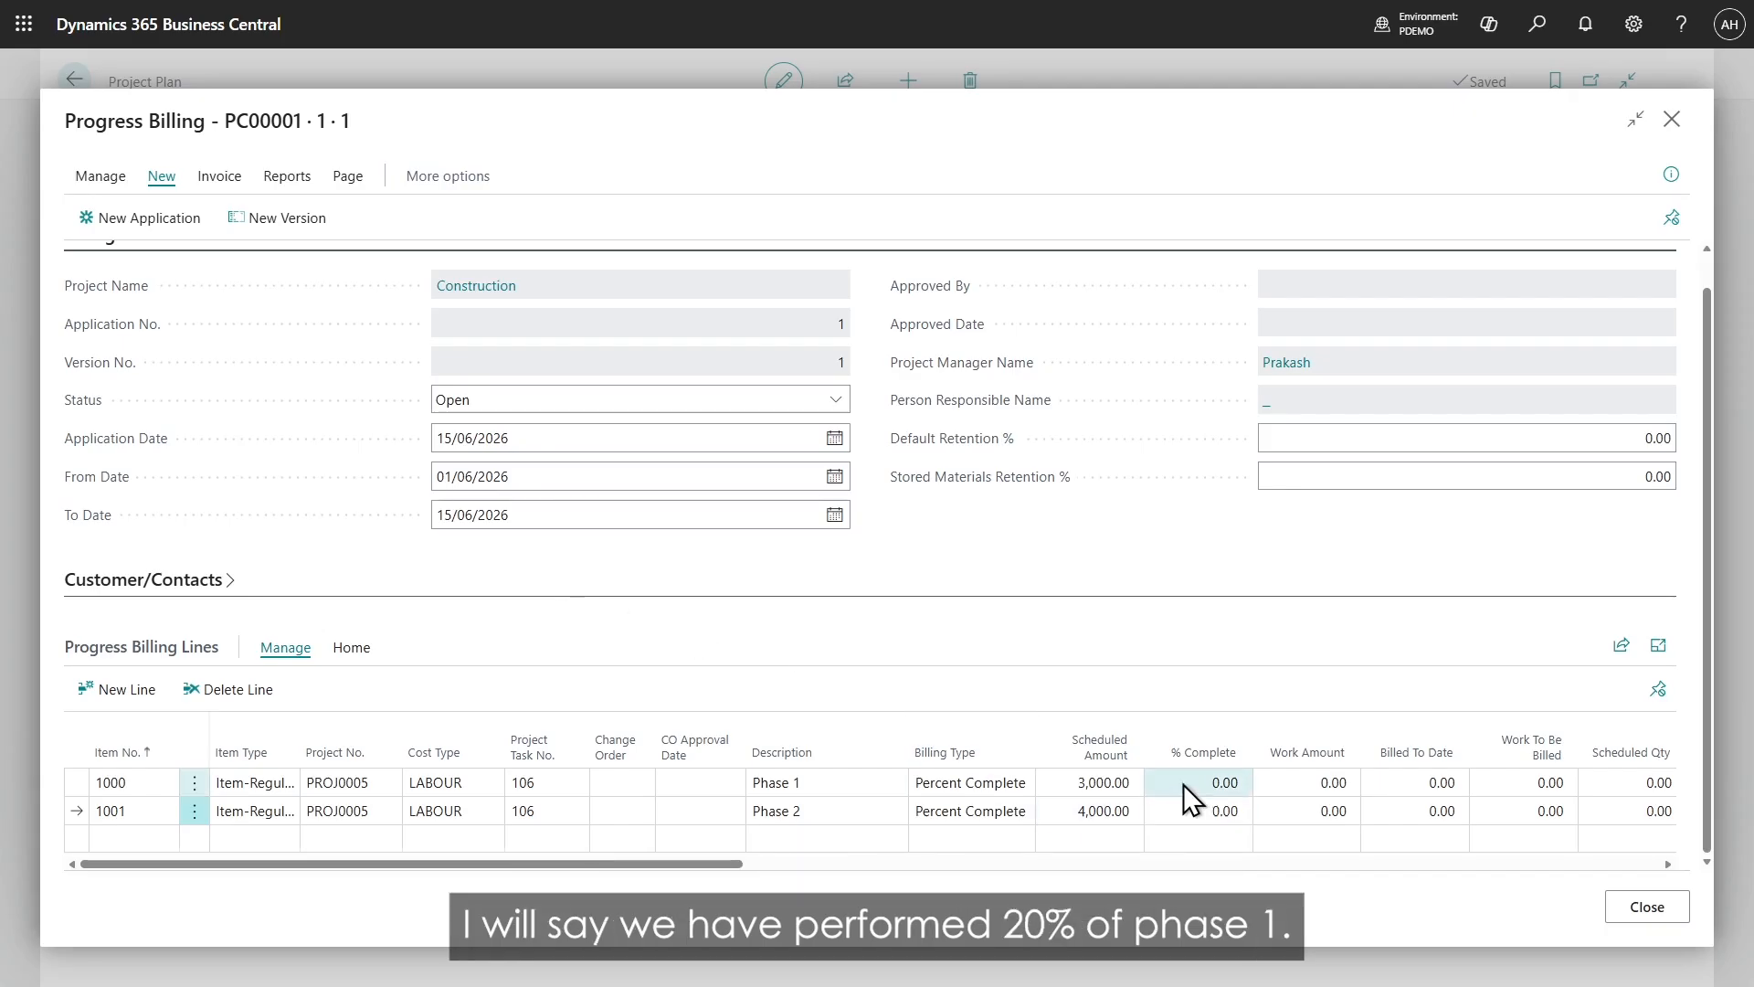
pyautogui.write('20')
pyautogui.press('Tab')
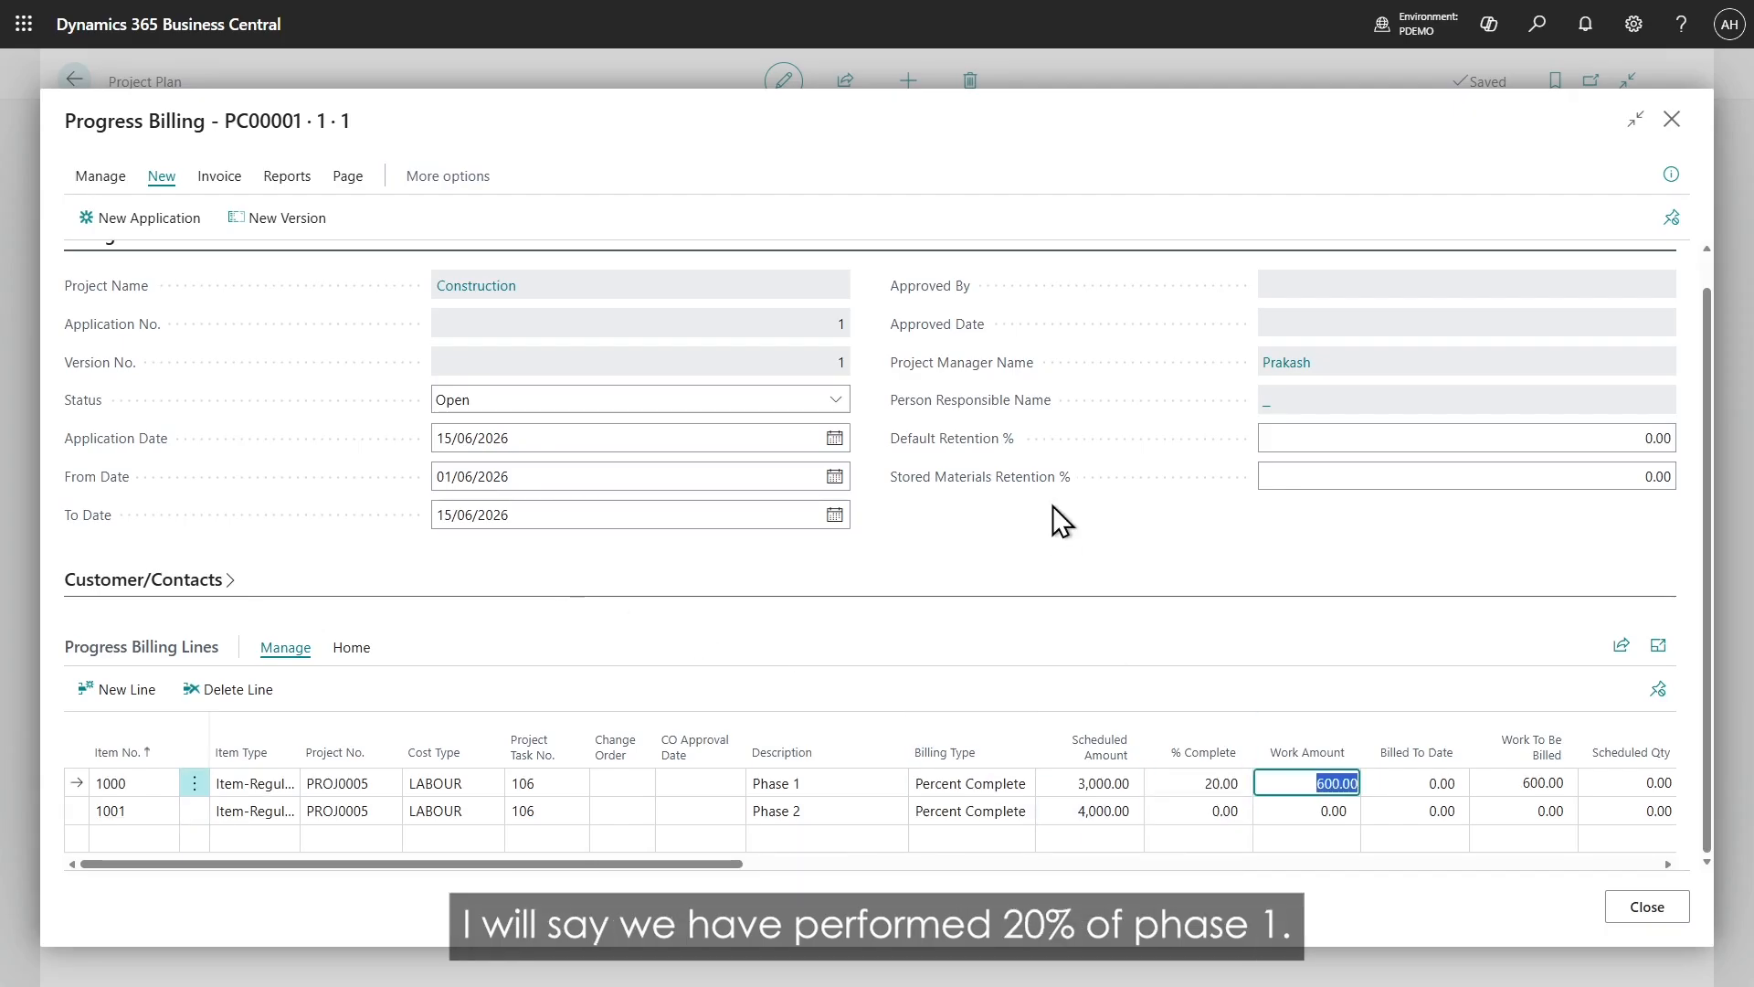
pyautogui.click(1055, 551)
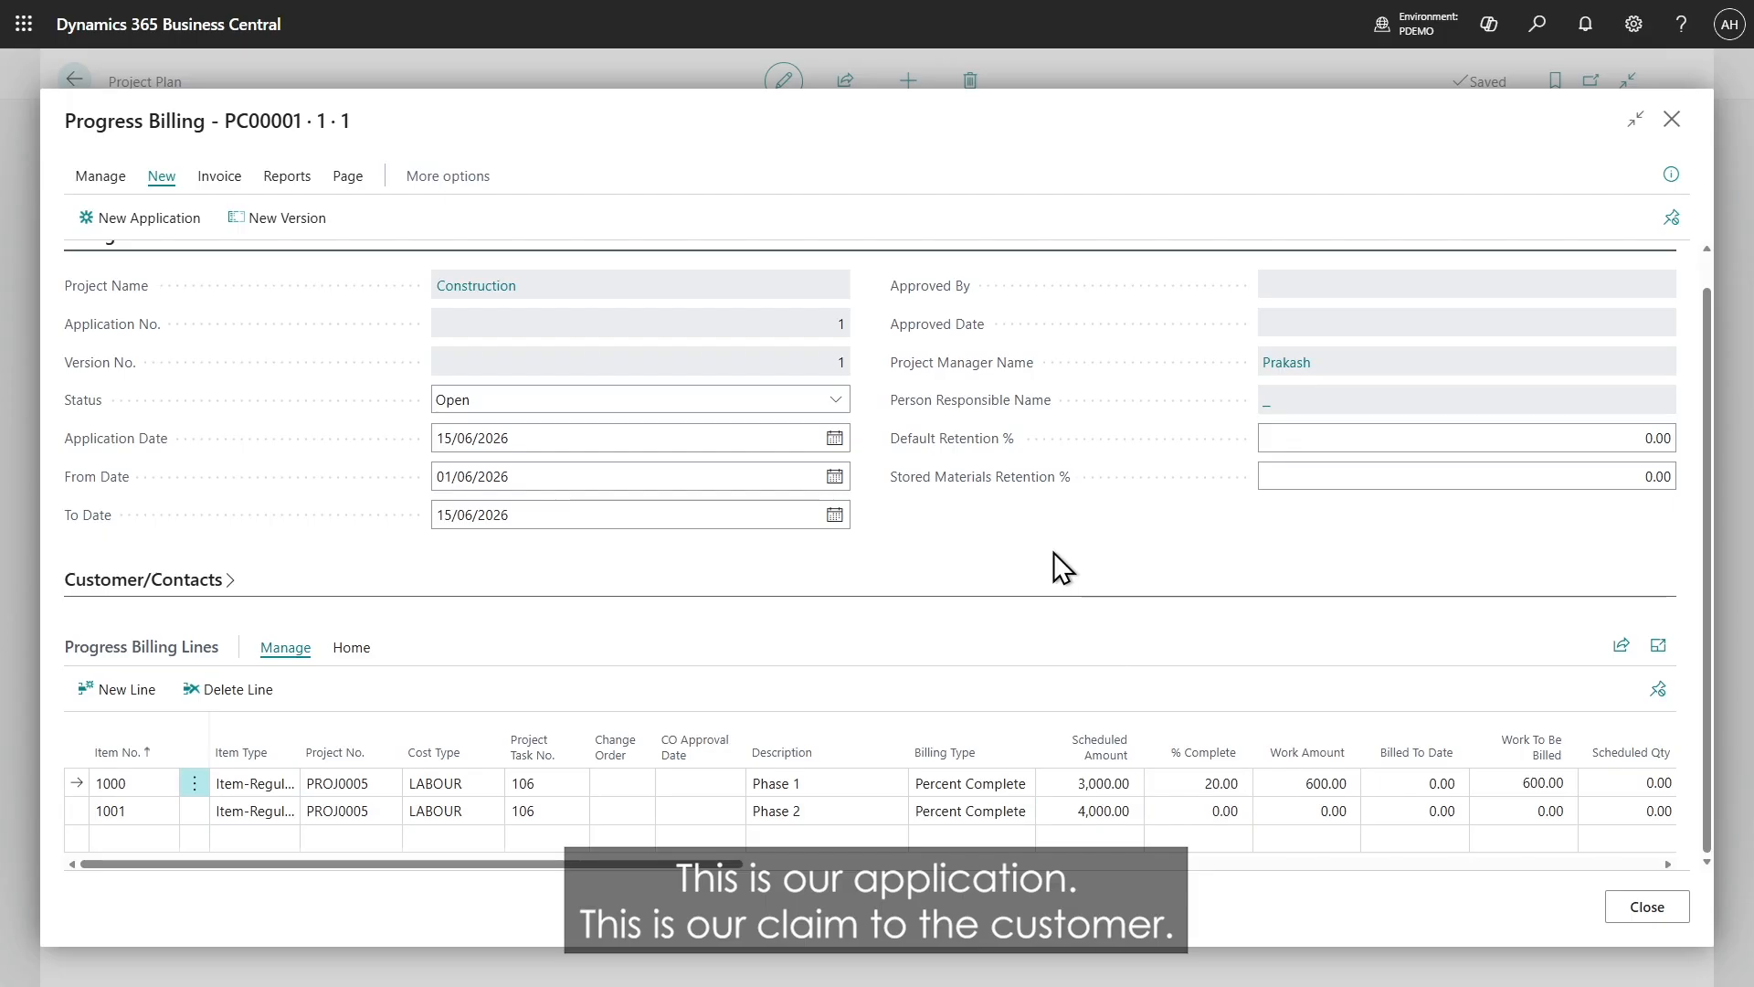
# Step: Preview the progress billing report for PC00001 using the AIAG702 Progress Billing layout
pyautogui.scroll(1, 325, 347)
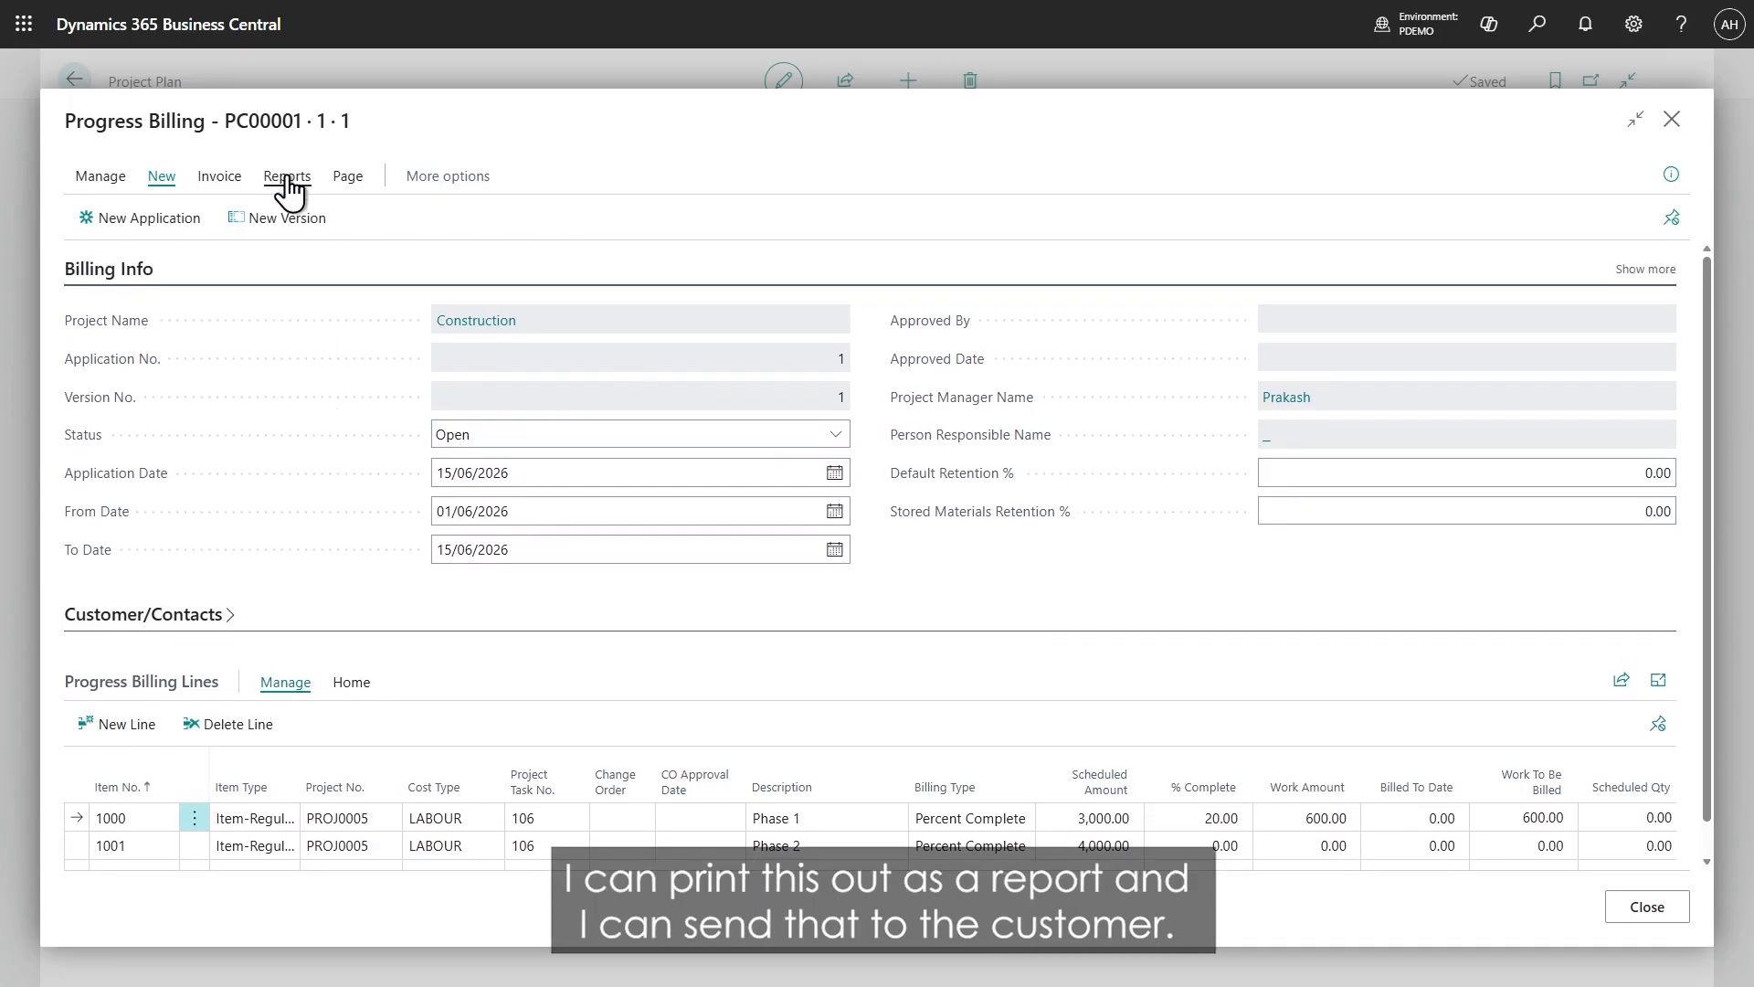
pyautogui.click(288, 178)
pyautogui.click(187, 219)
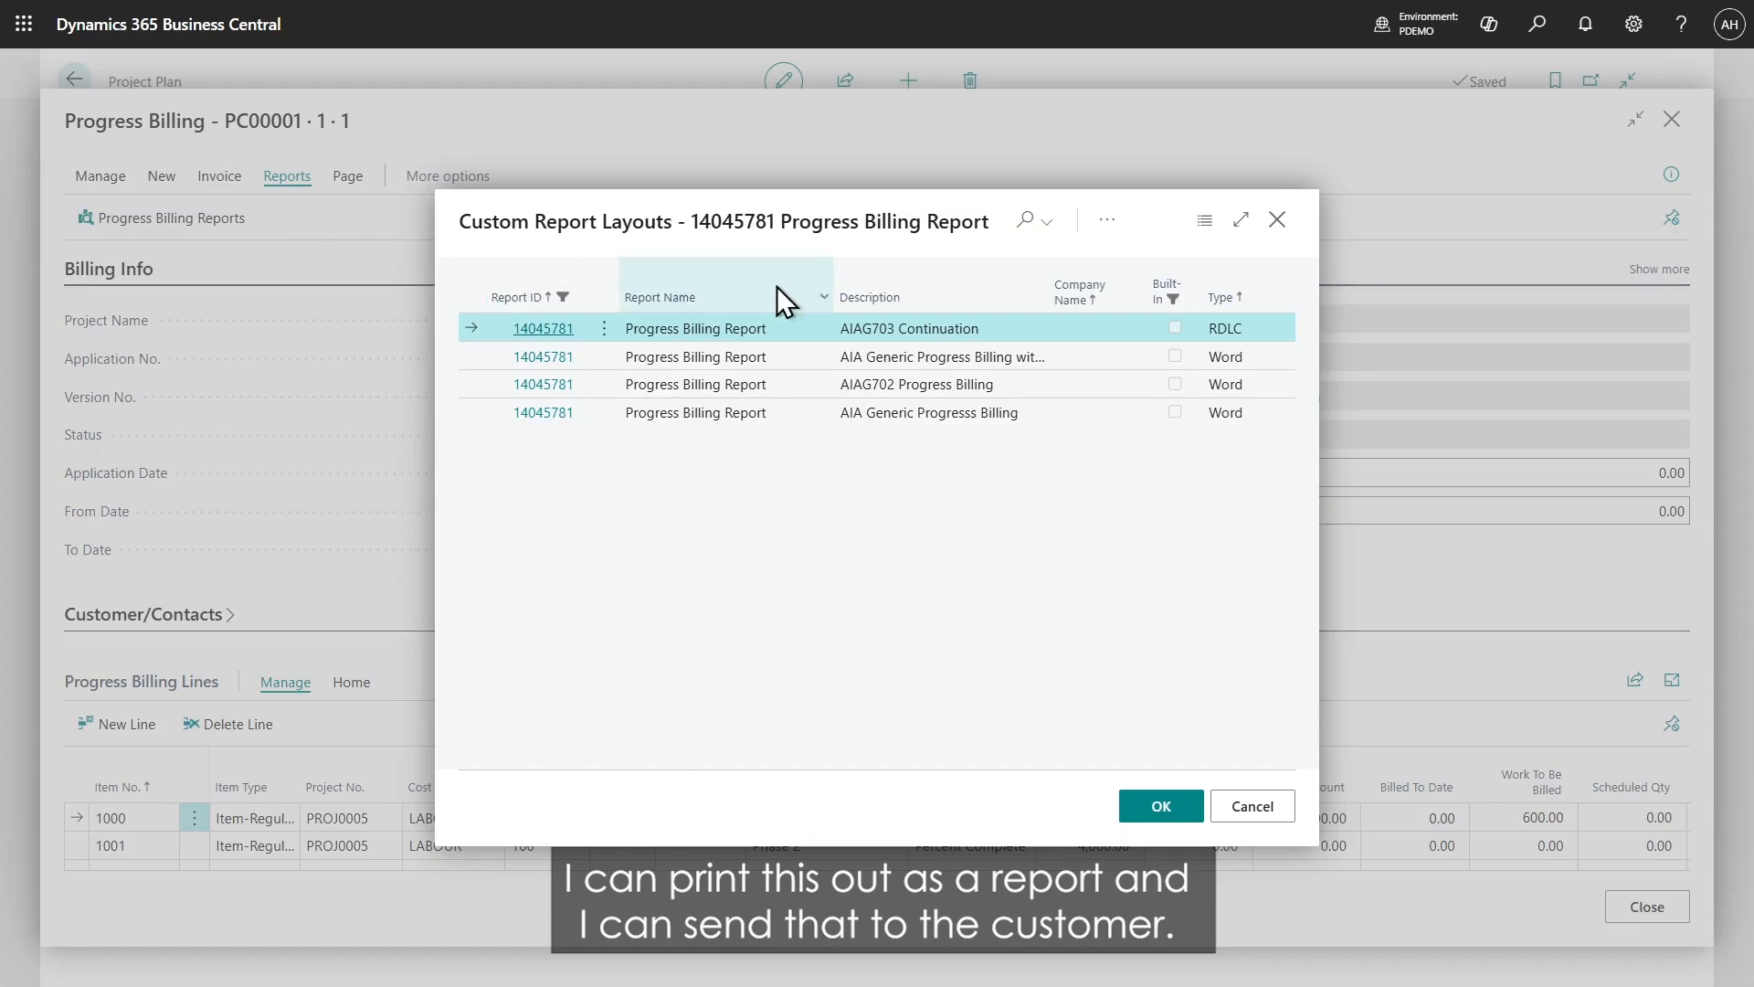
pyautogui.click(1001, 386)
pyautogui.click(1162, 808)
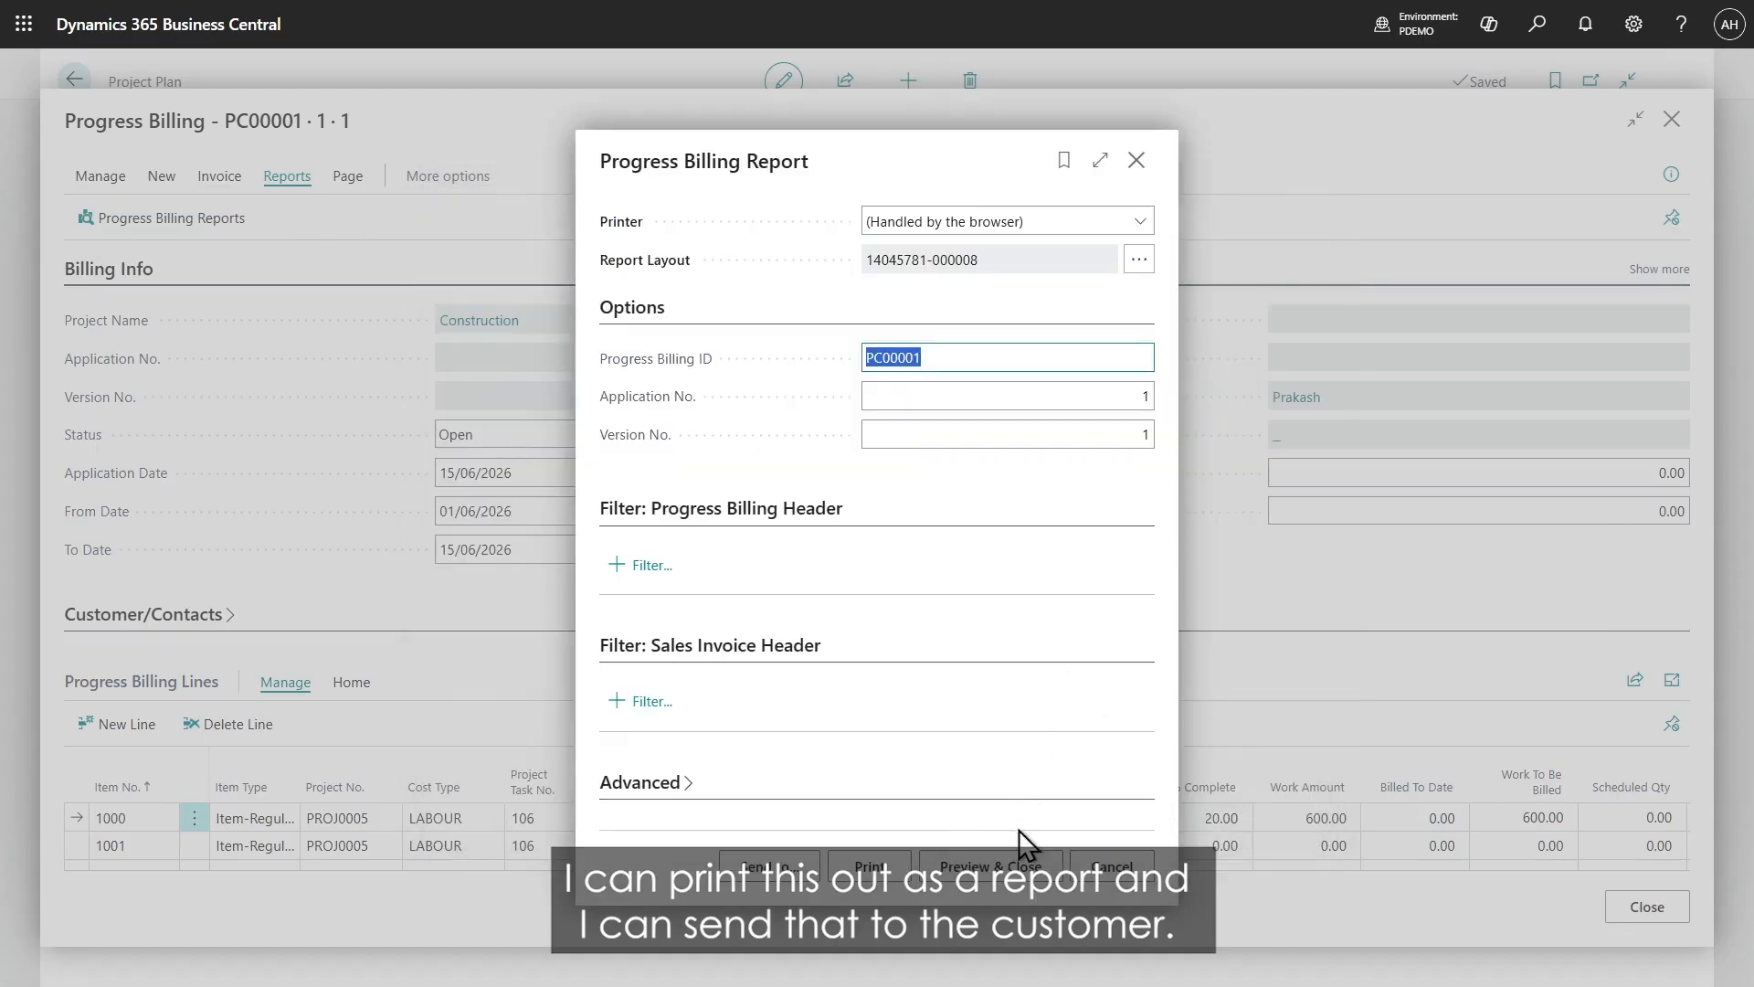
pyautogui.click(996, 864)
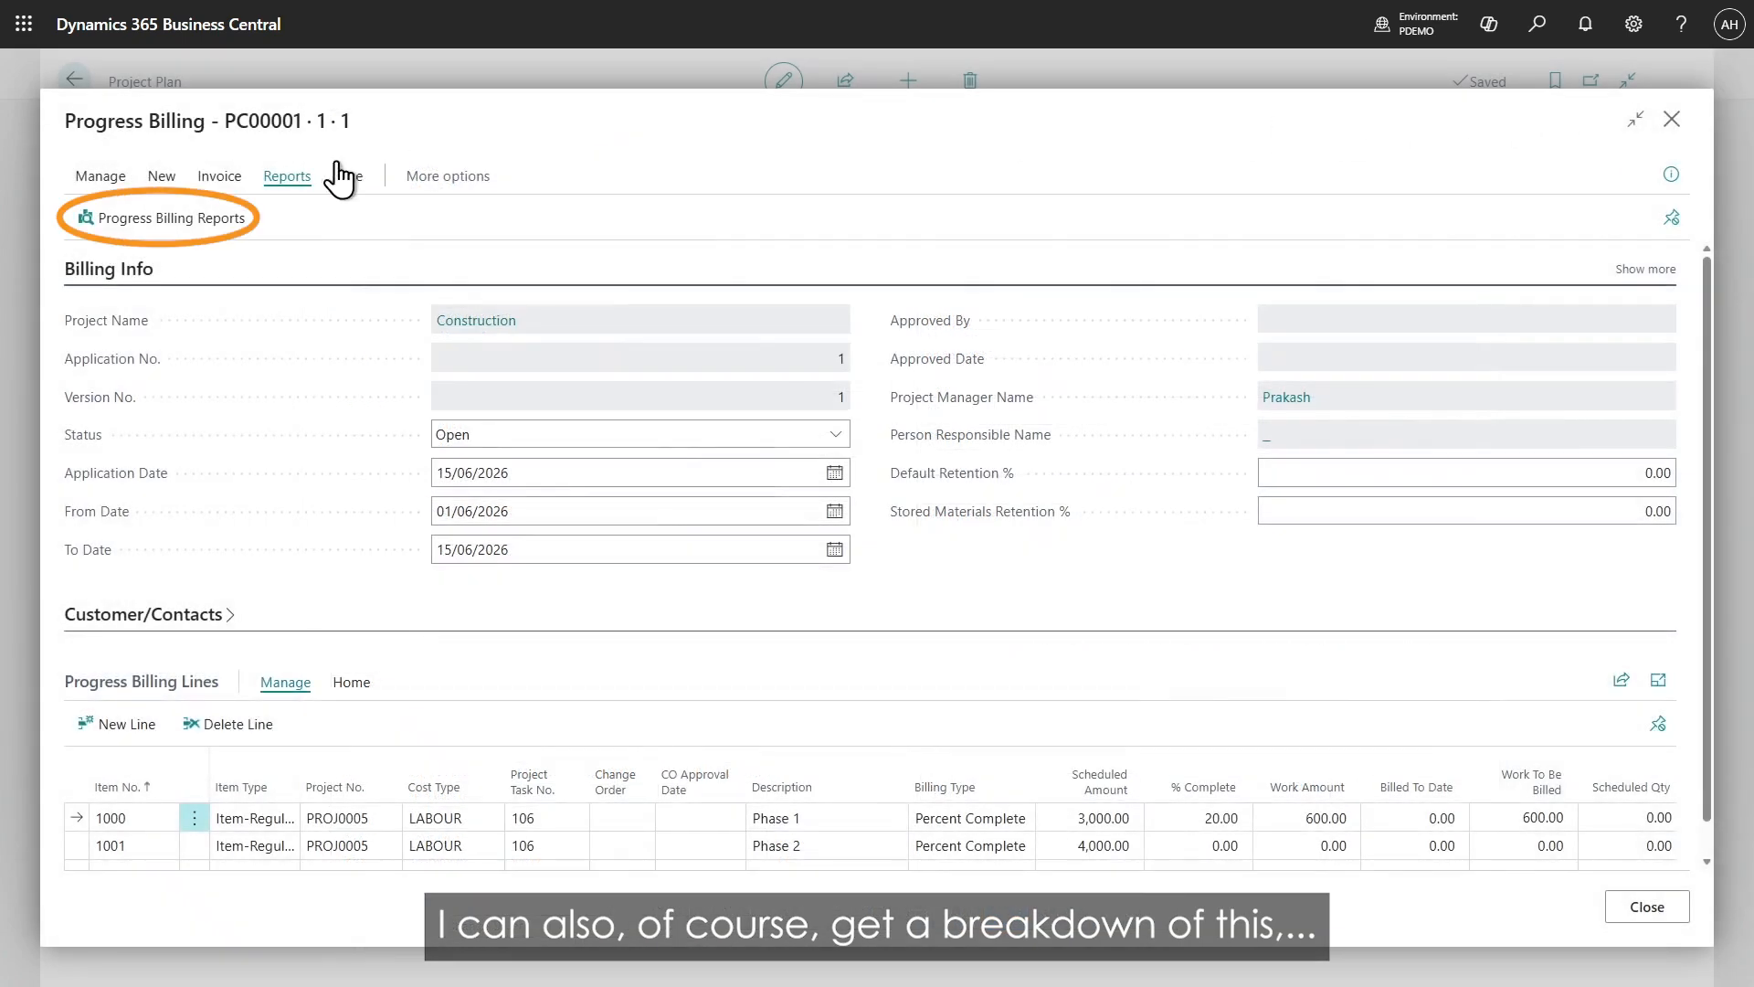
# Step: Preview the line breakdown of the progress billing with the AIAG703 Continuation report layout
pyautogui.click(178, 221)
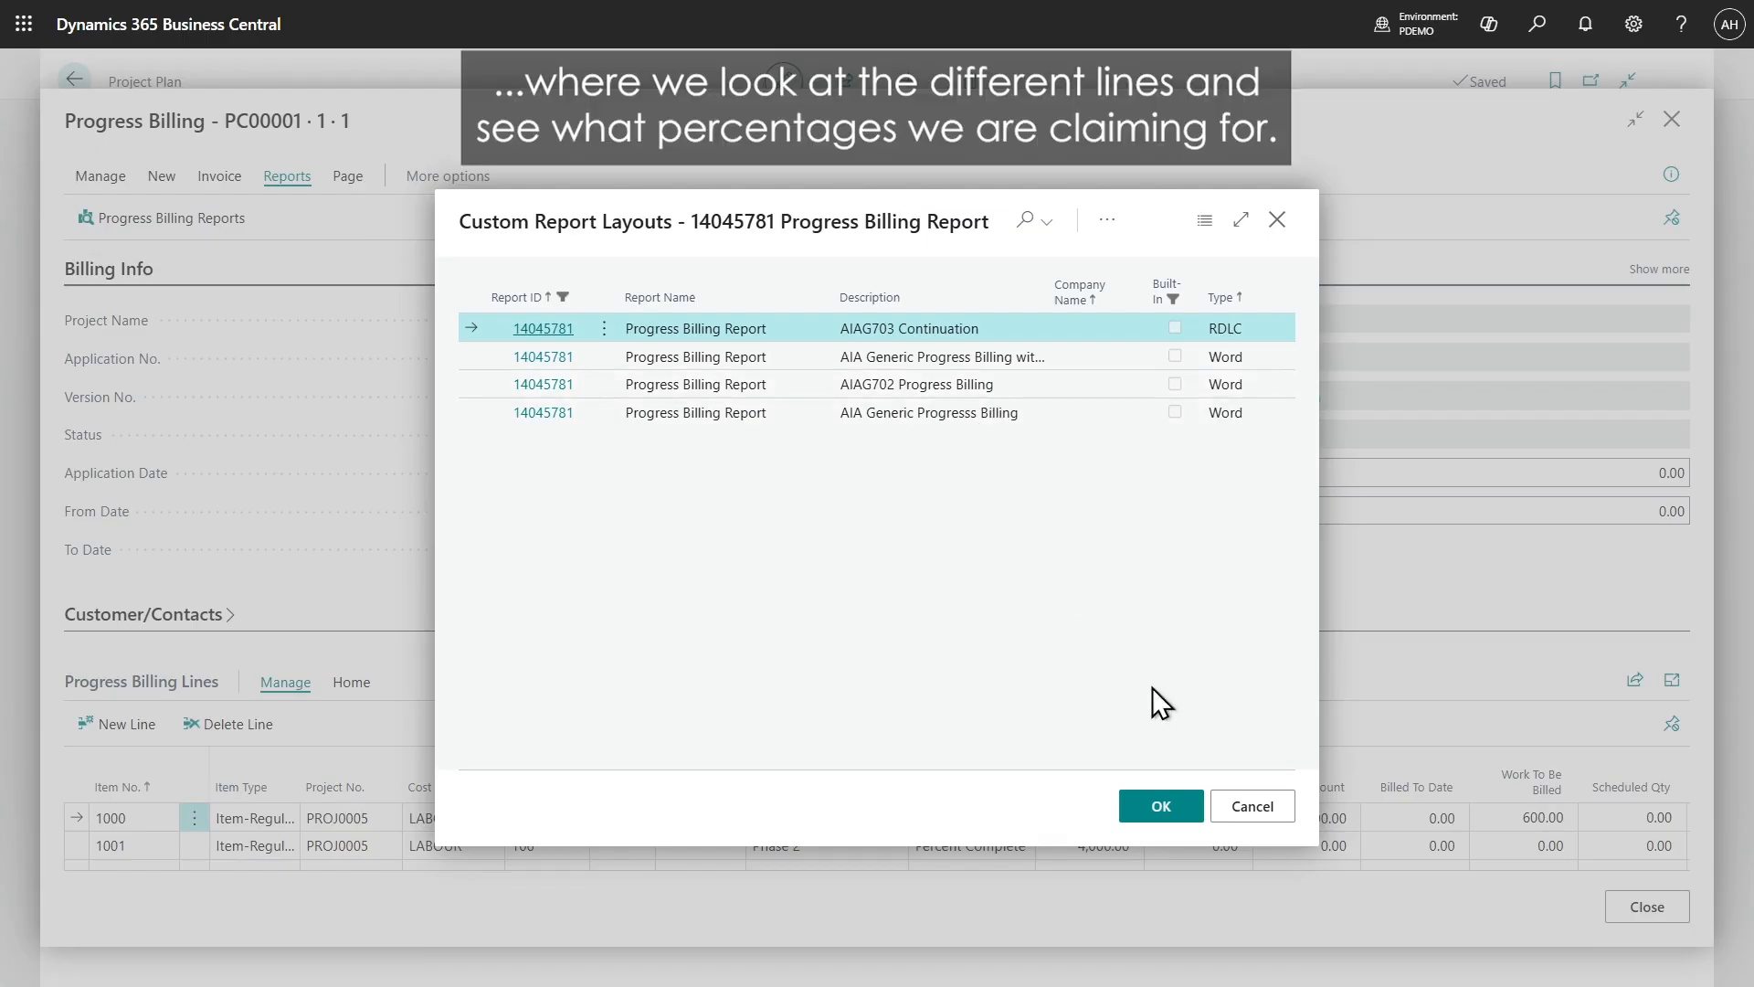
pyautogui.click(1162, 804)
pyautogui.click(1036, 867)
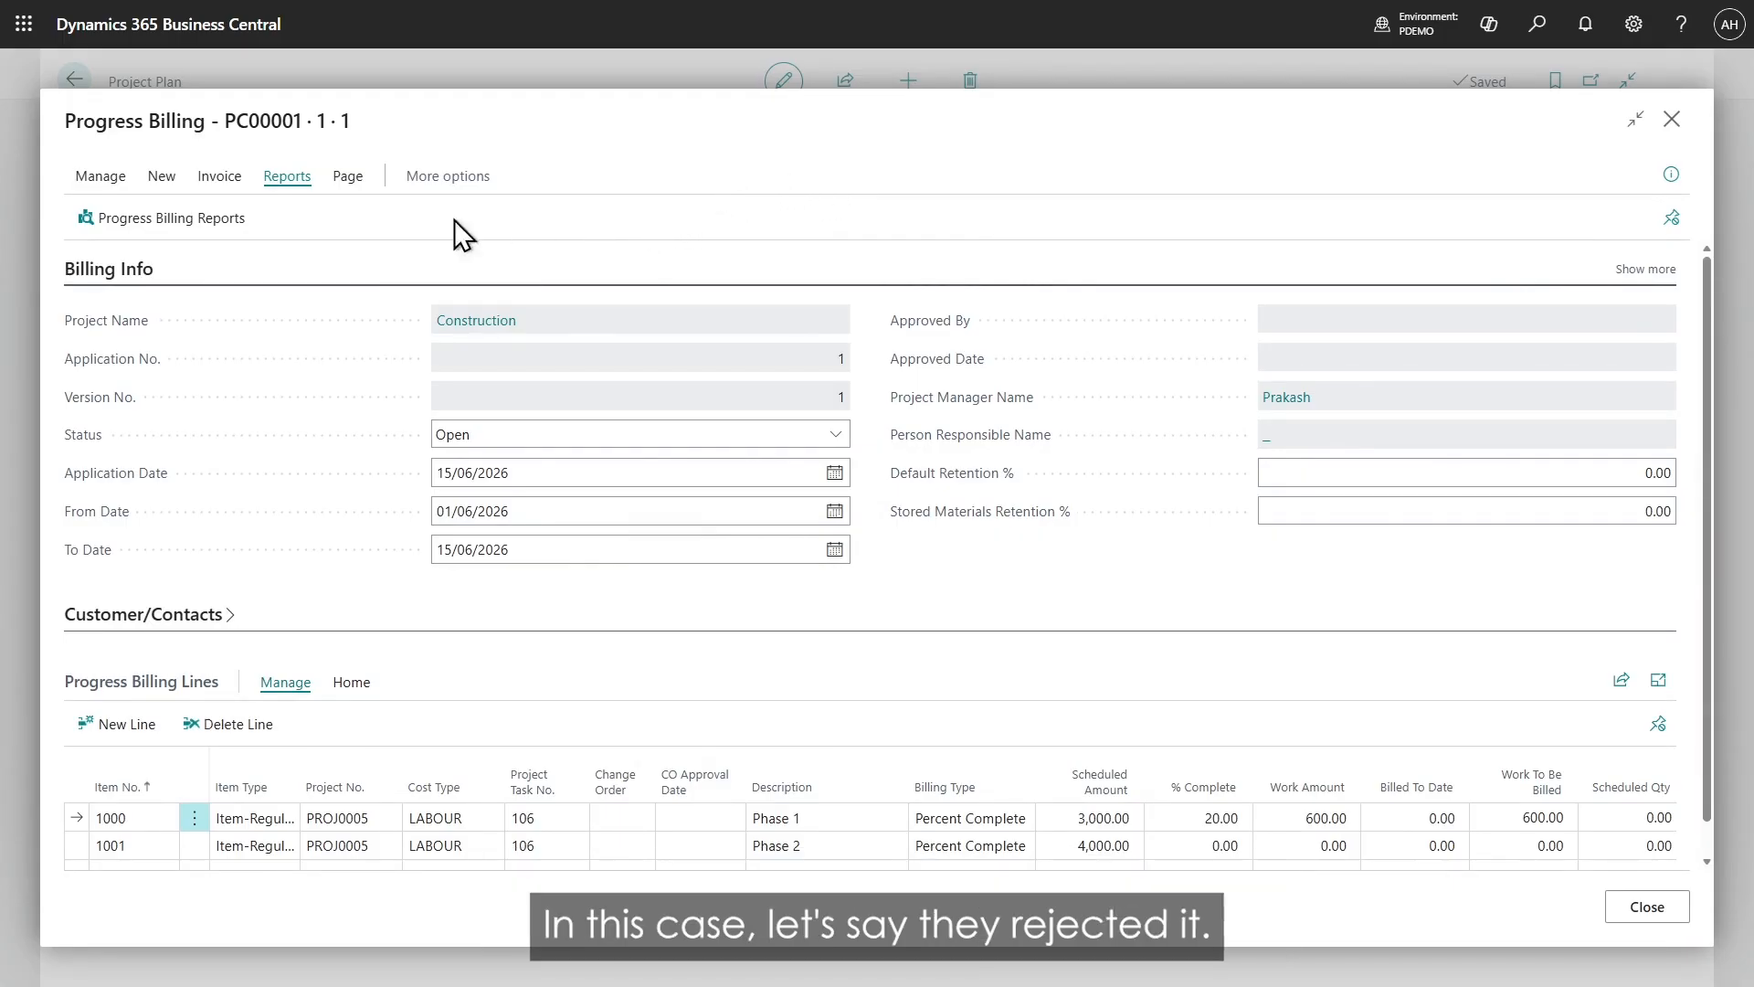
# Step: Void the current version of the progress billing application and open a new version in its place
pyautogui.click(162, 176)
pyautogui.click(307, 227)
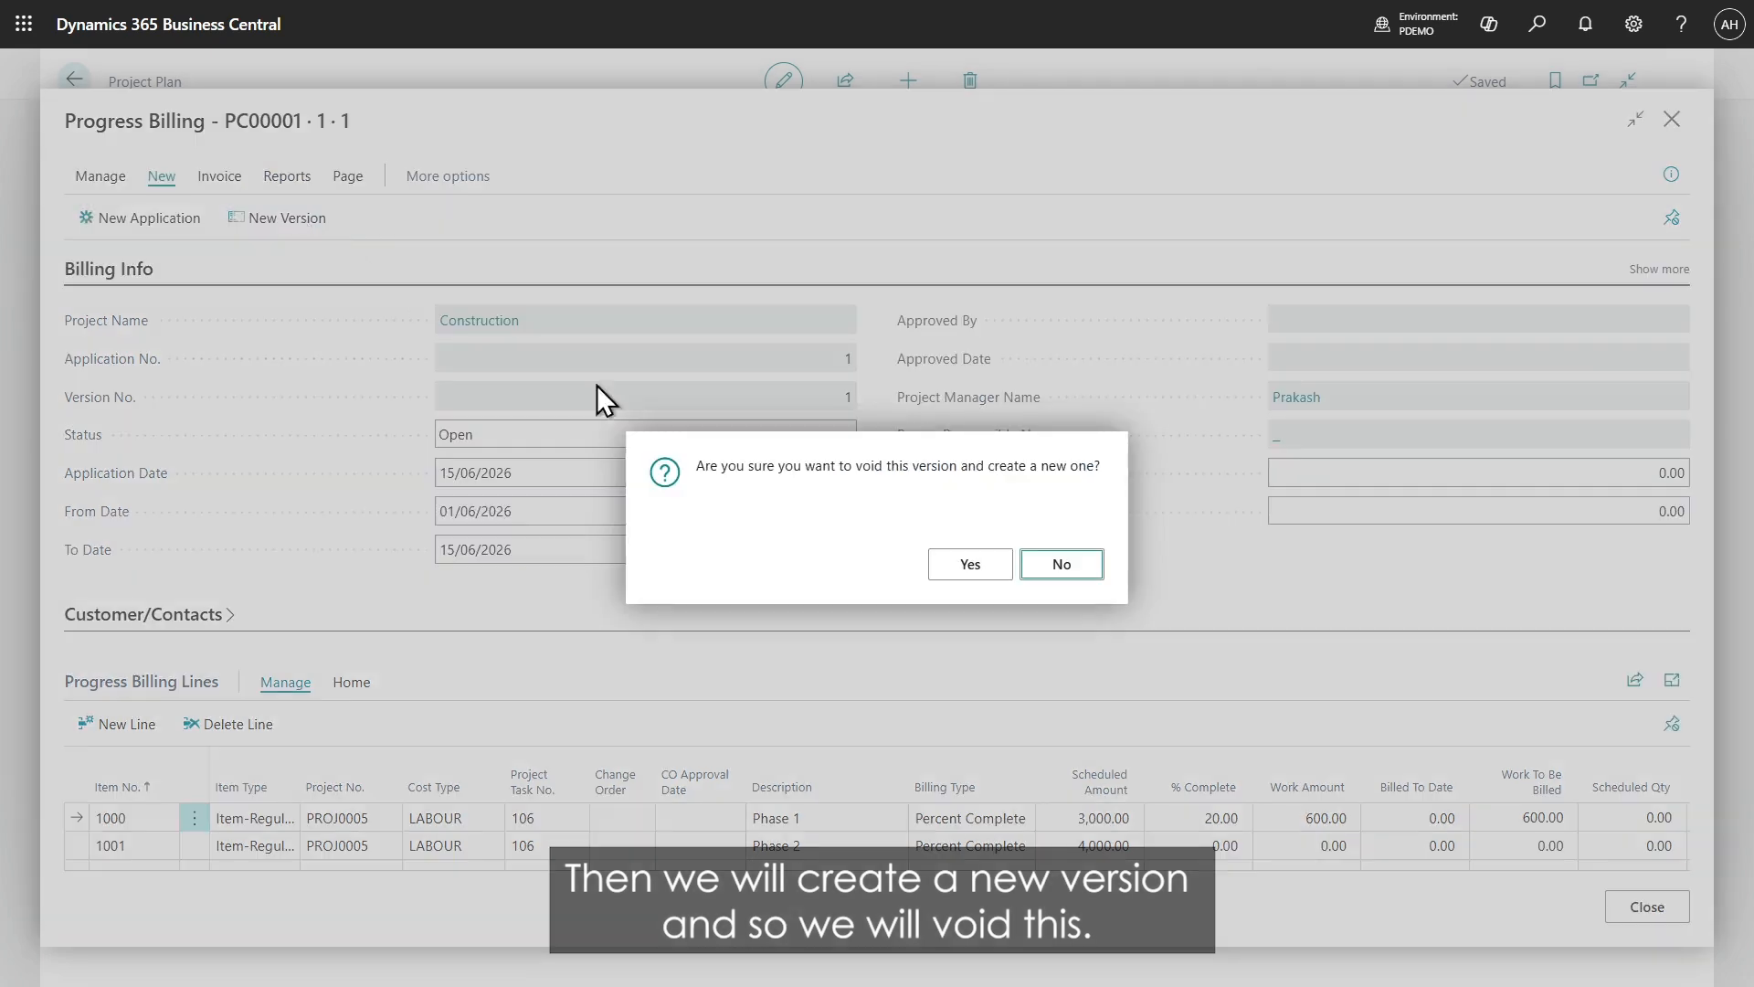
pyautogui.click(970, 564)
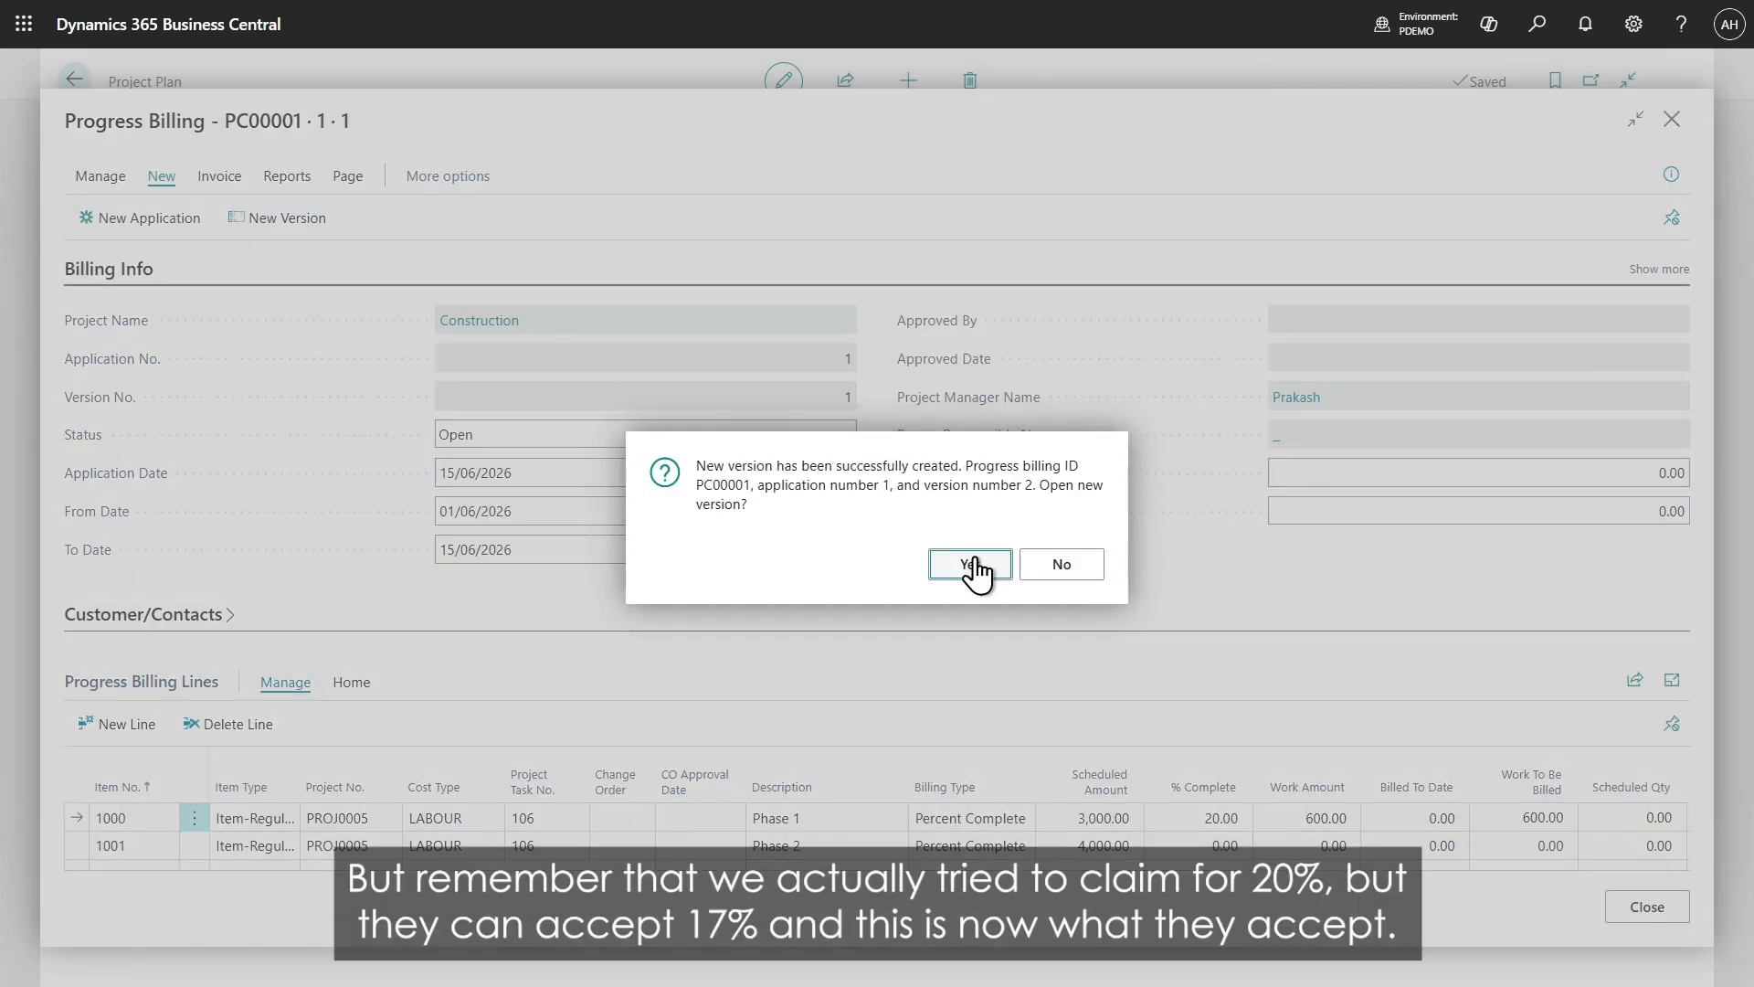
pyautogui.click(971, 563)
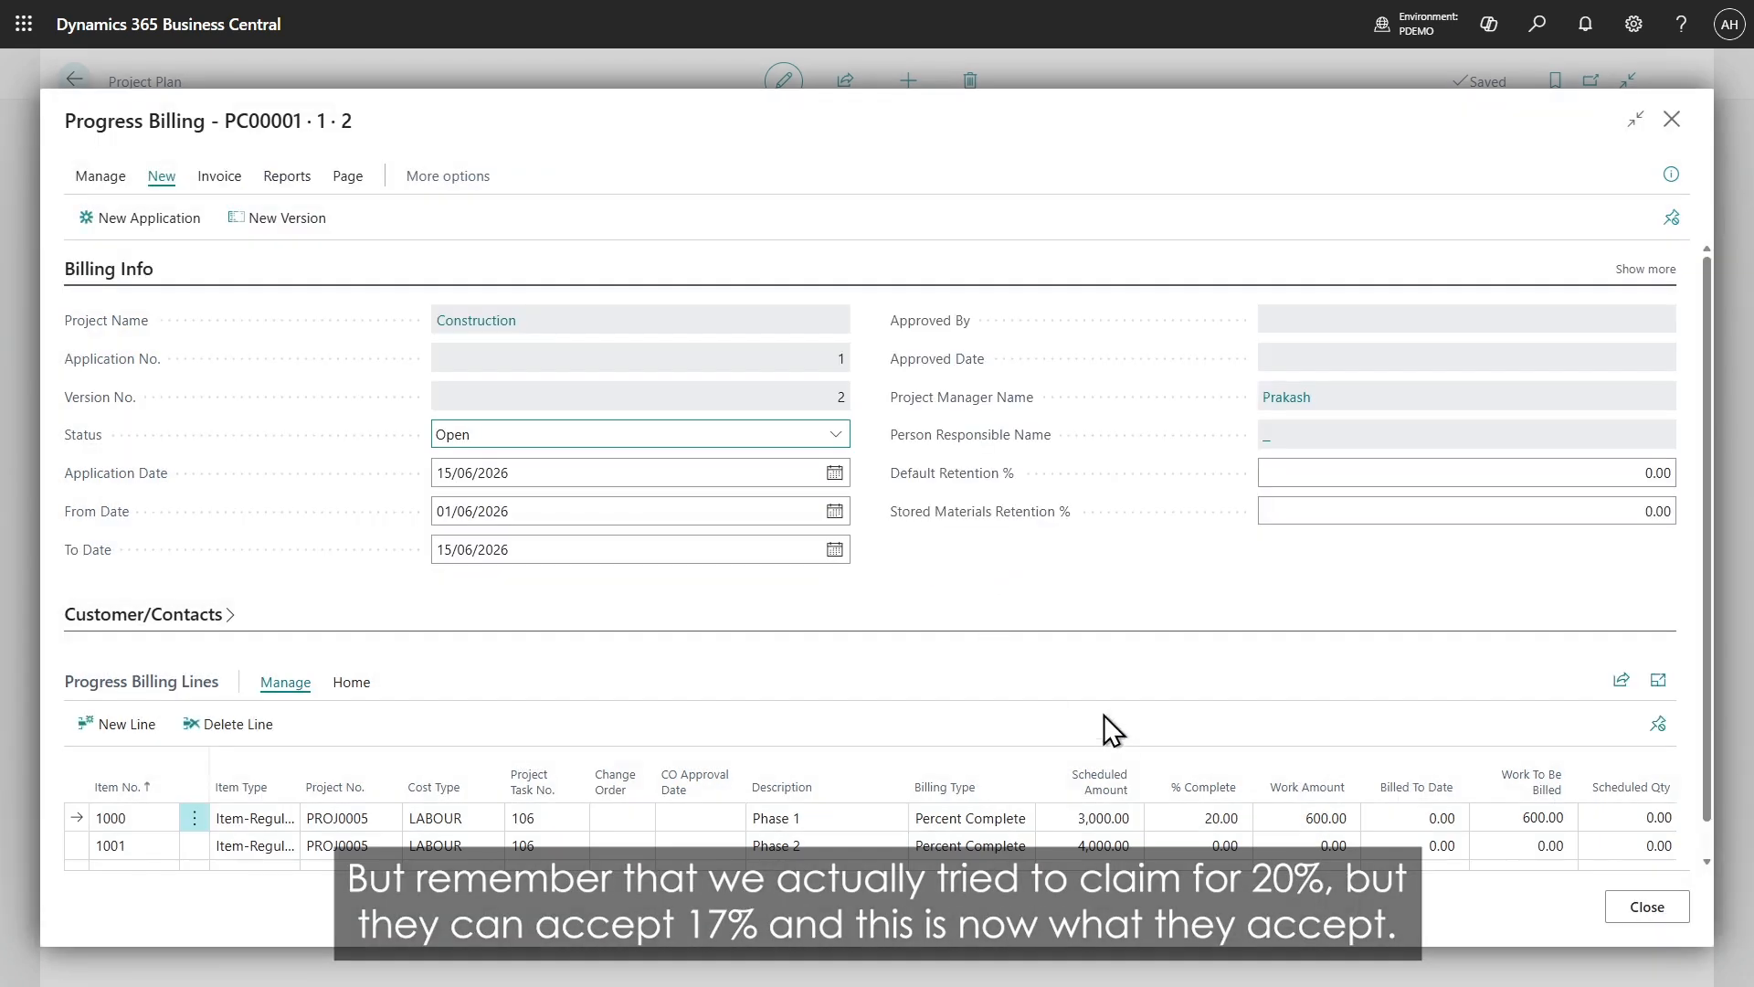
# Step: Reduce the completion percentage of the Phase 1 line to 17 in the new billing version
pyautogui.click(1201, 813)
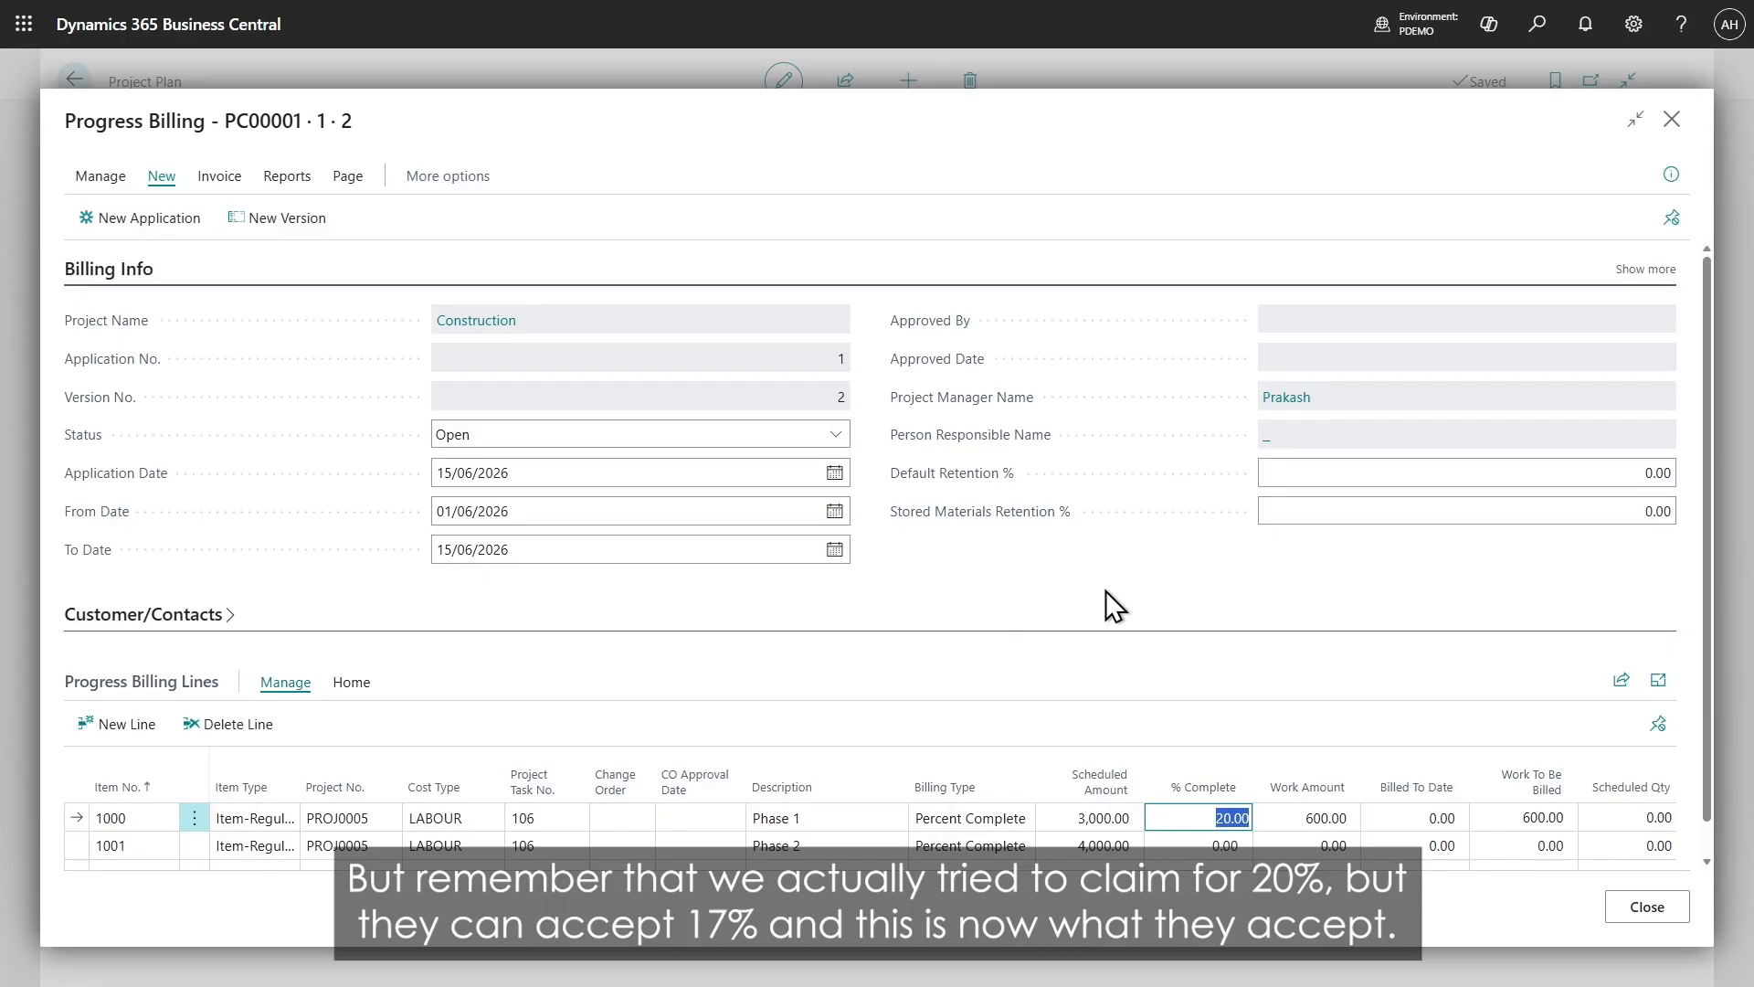
pyautogui.write('17')
pyautogui.press('Tab')
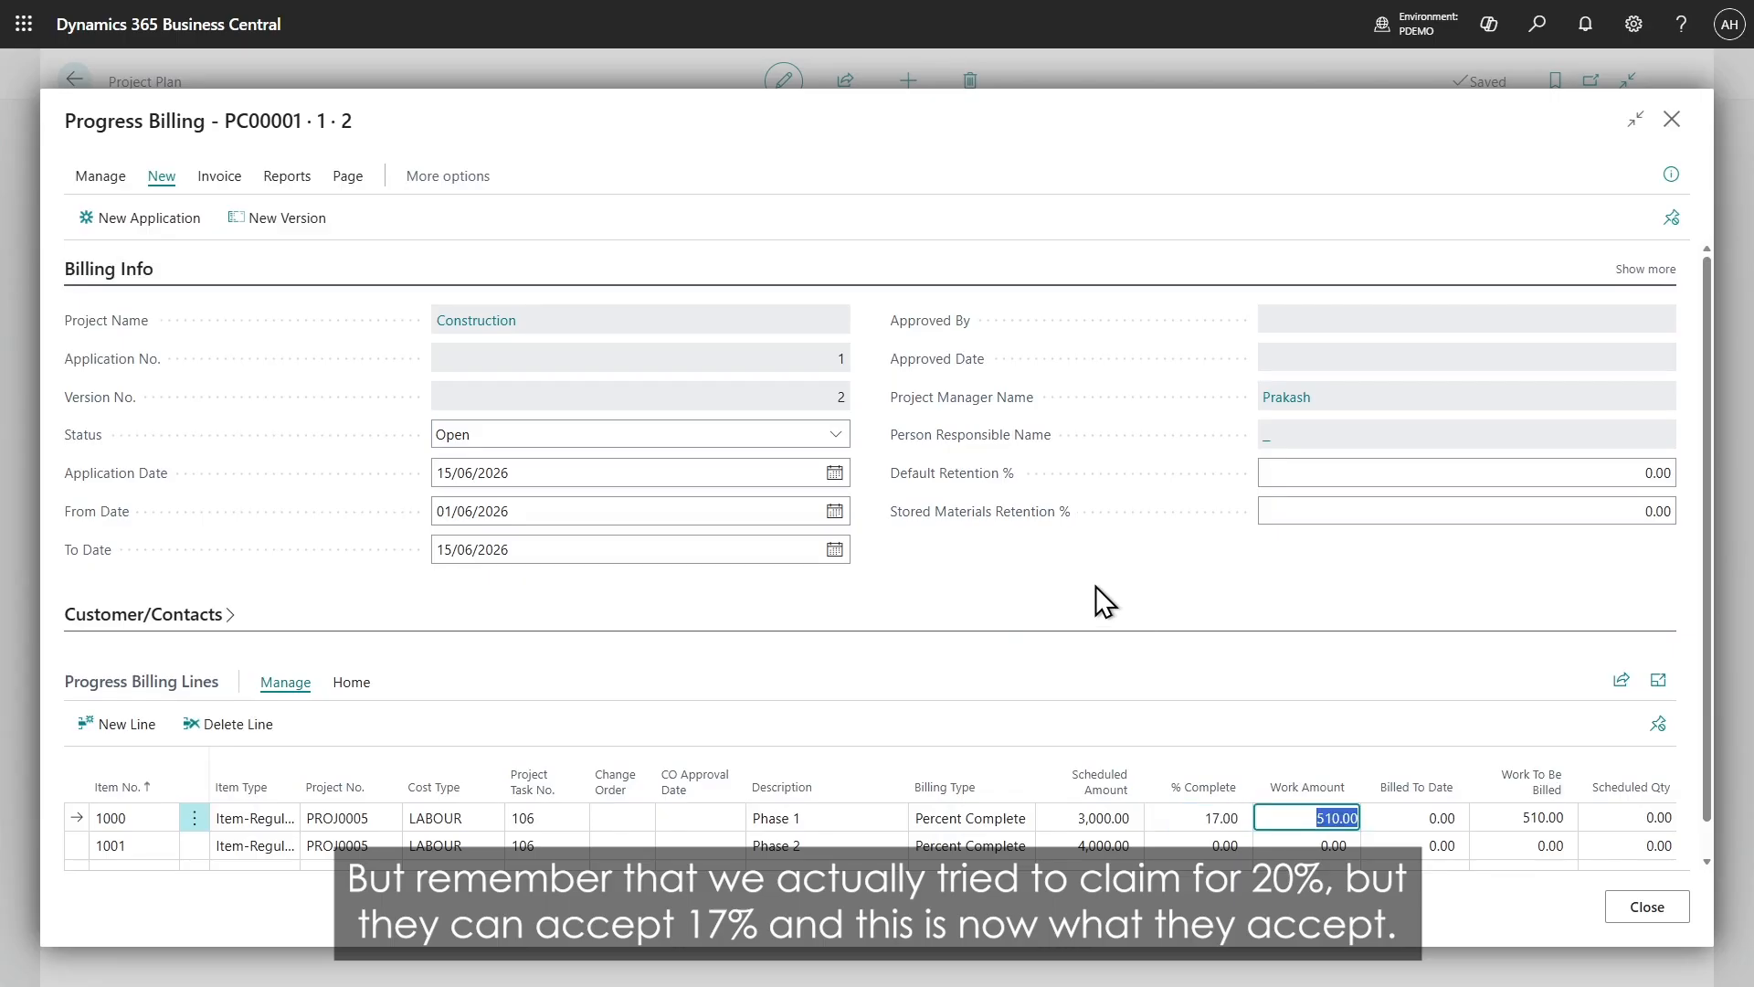
pyautogui.click(1095, 585)
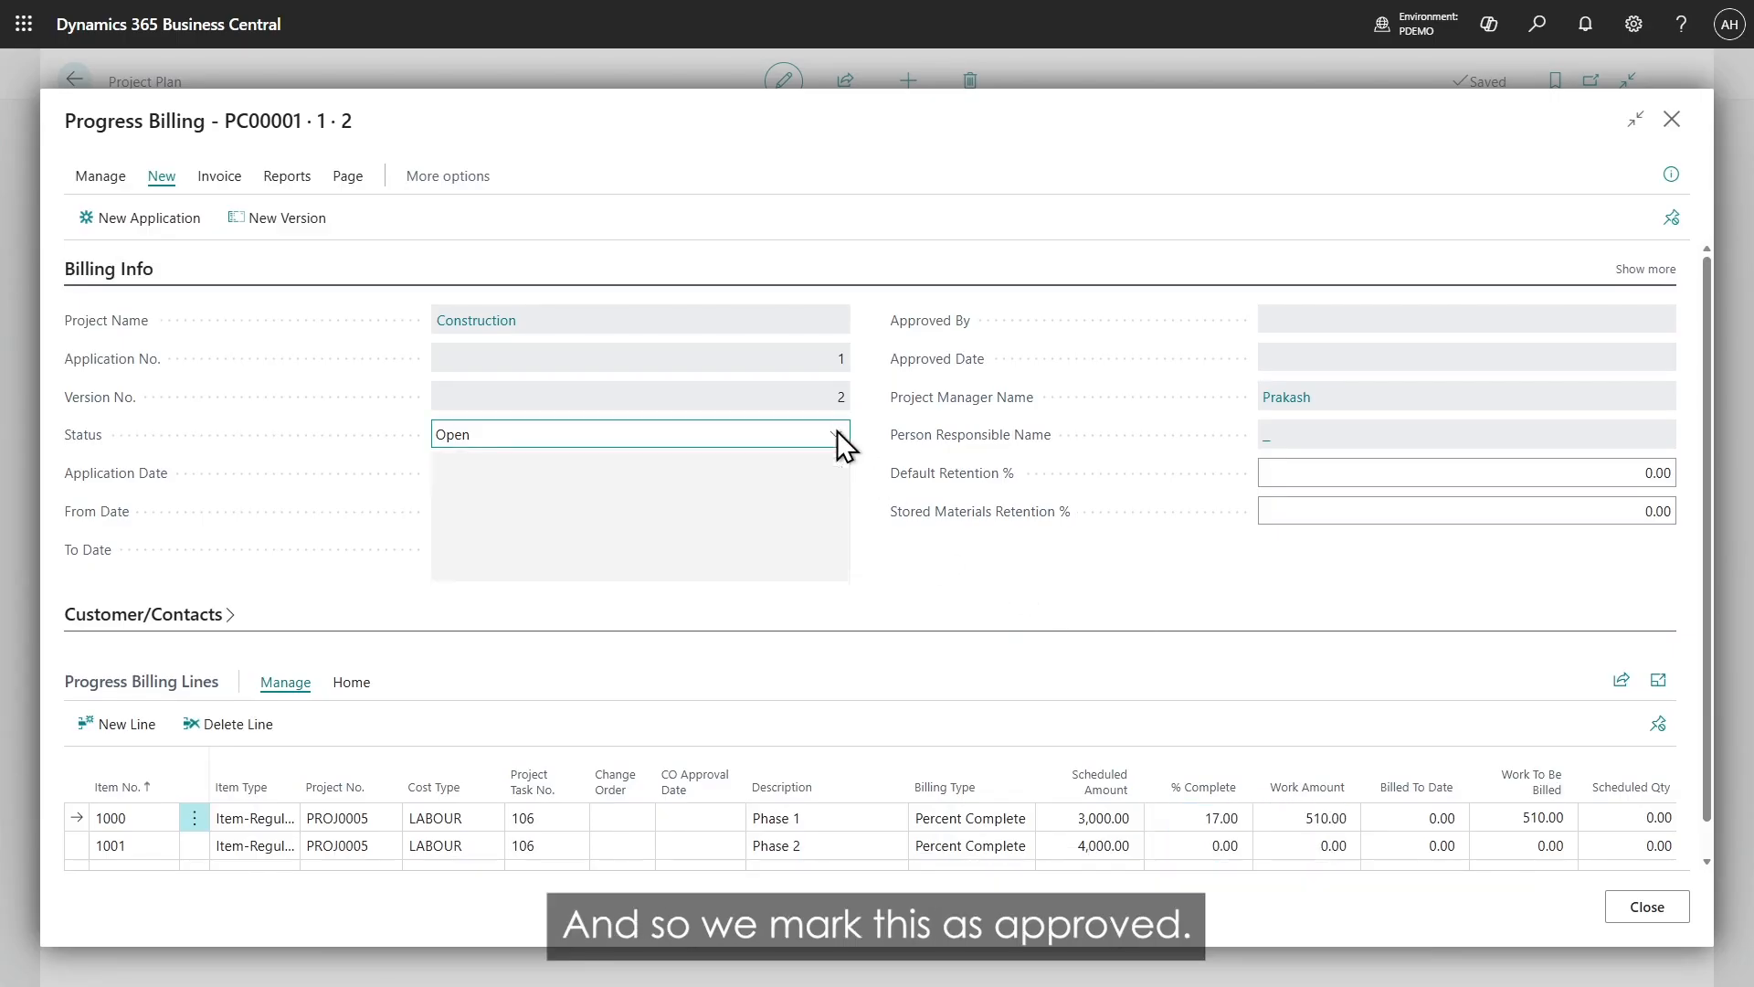
# Step: Set the progress billing version's status to Approved and create the customer invoice from it
pyautogui.click(823, 433)
pyautogui.click(486, 491)
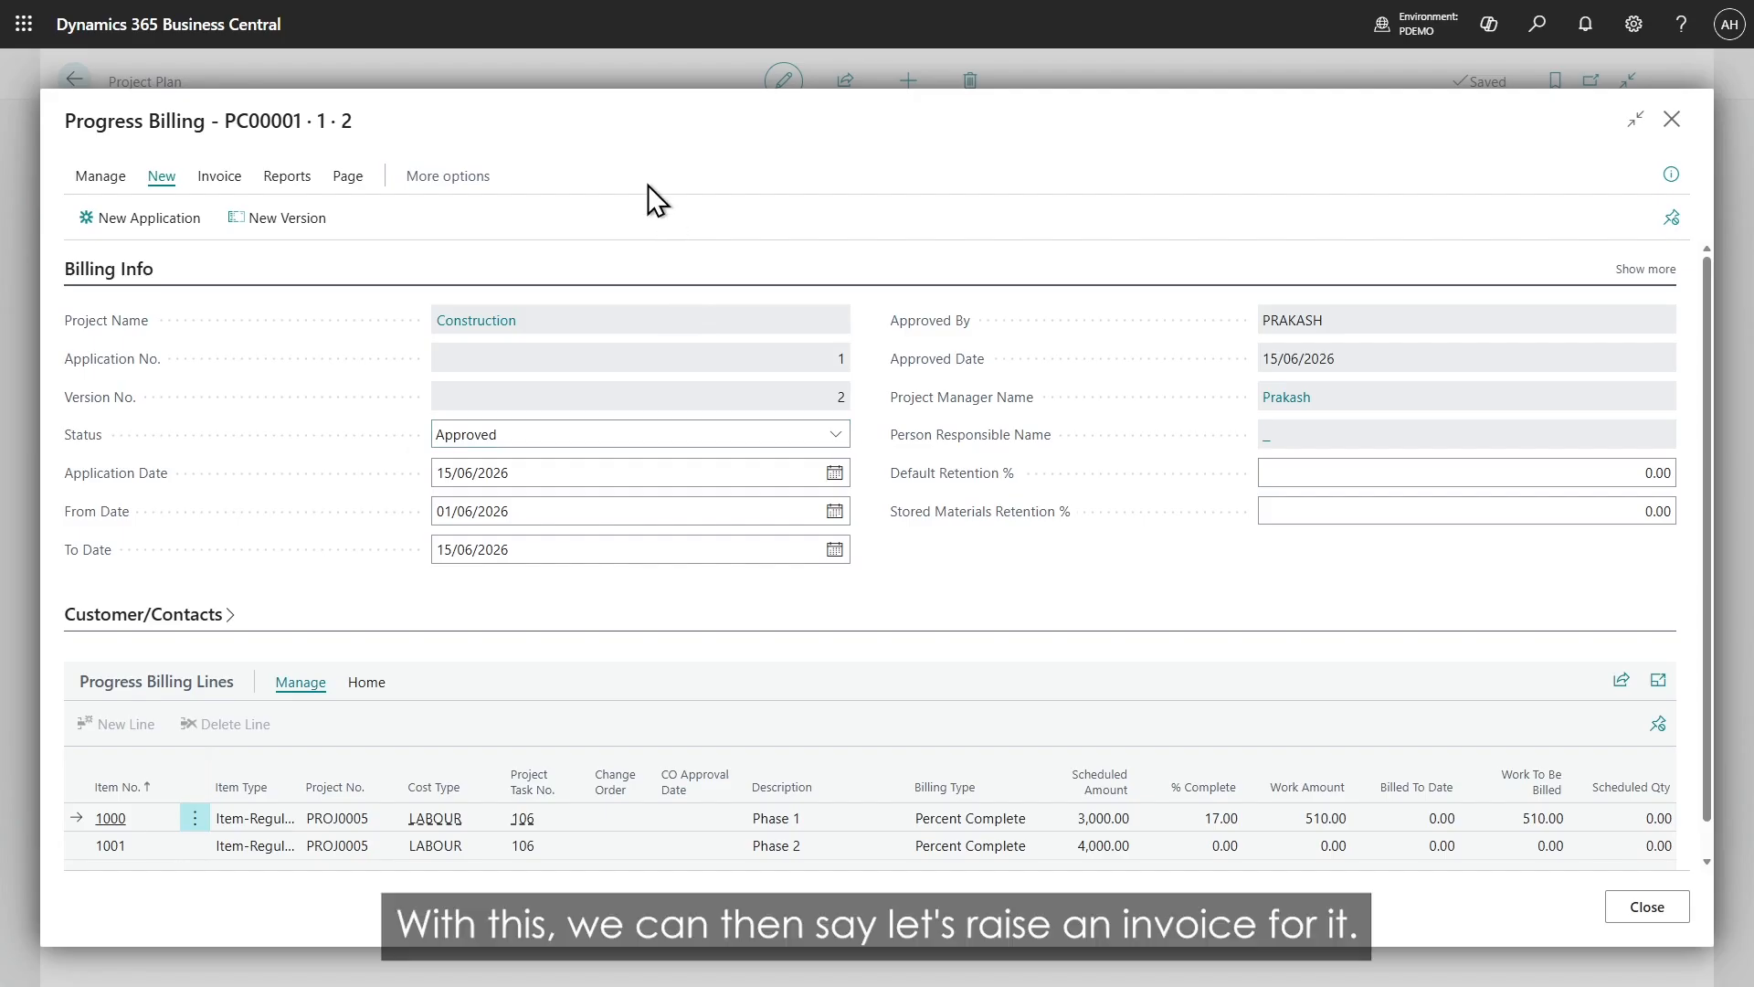
pyautogui.click(228, 178)
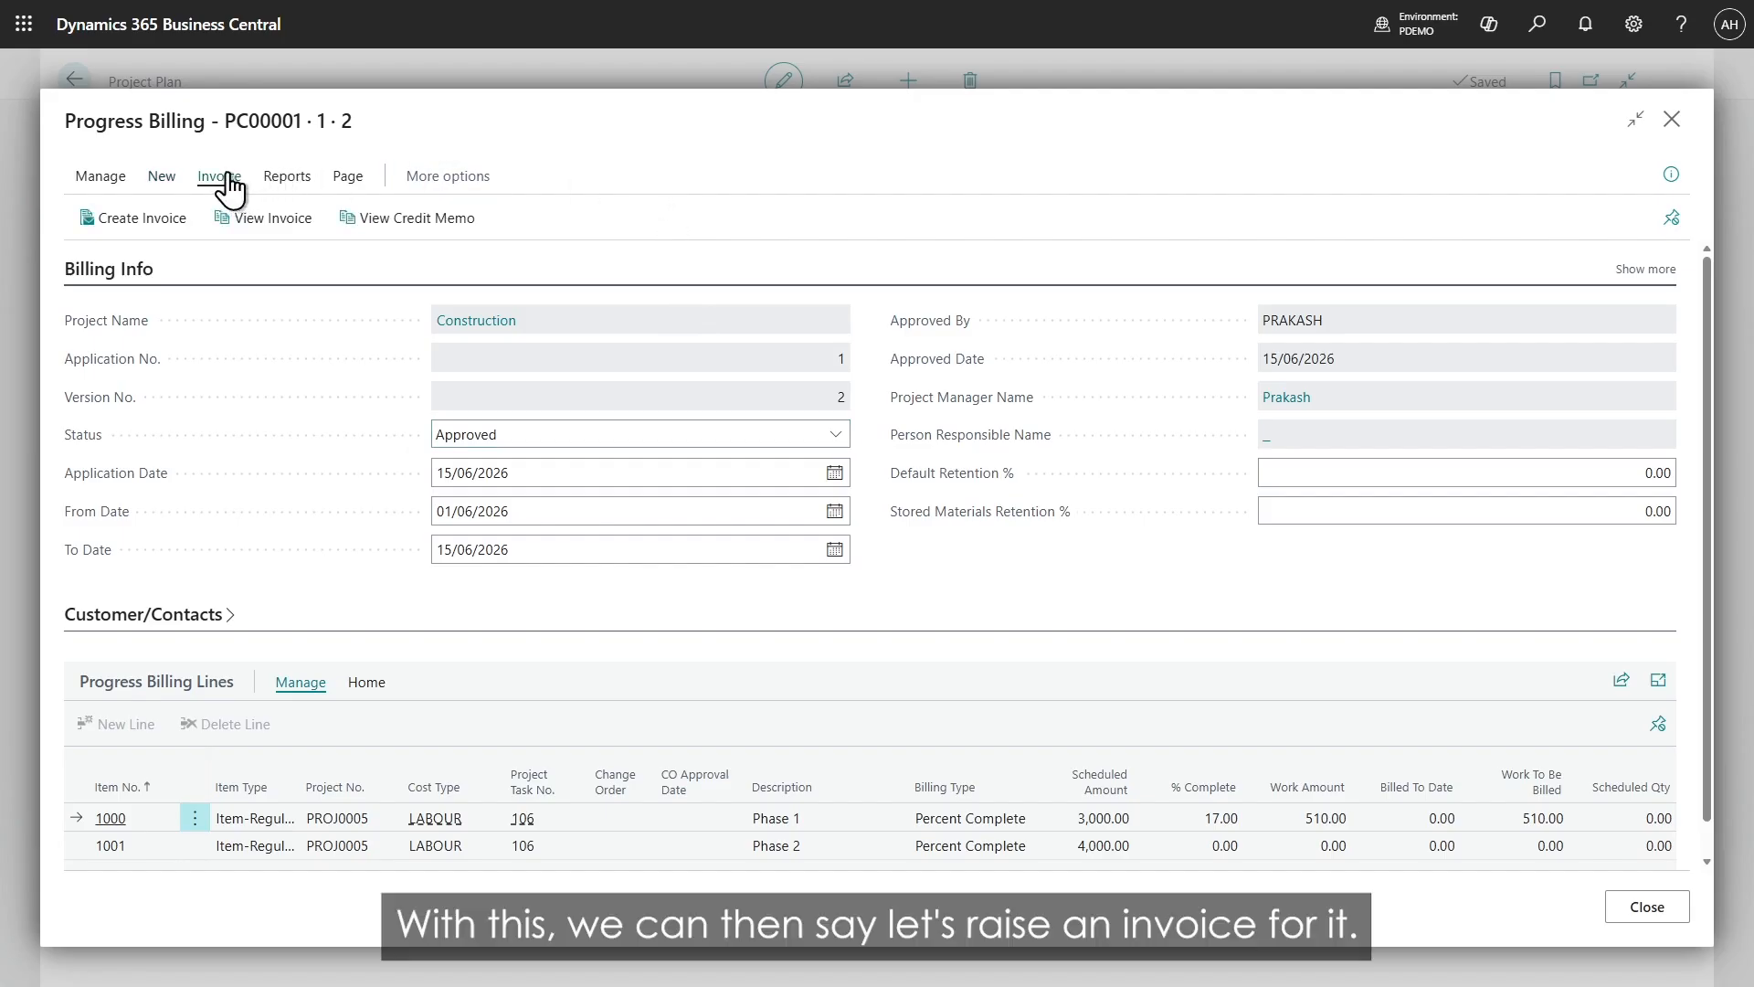
pyautogui.click(157, 220)
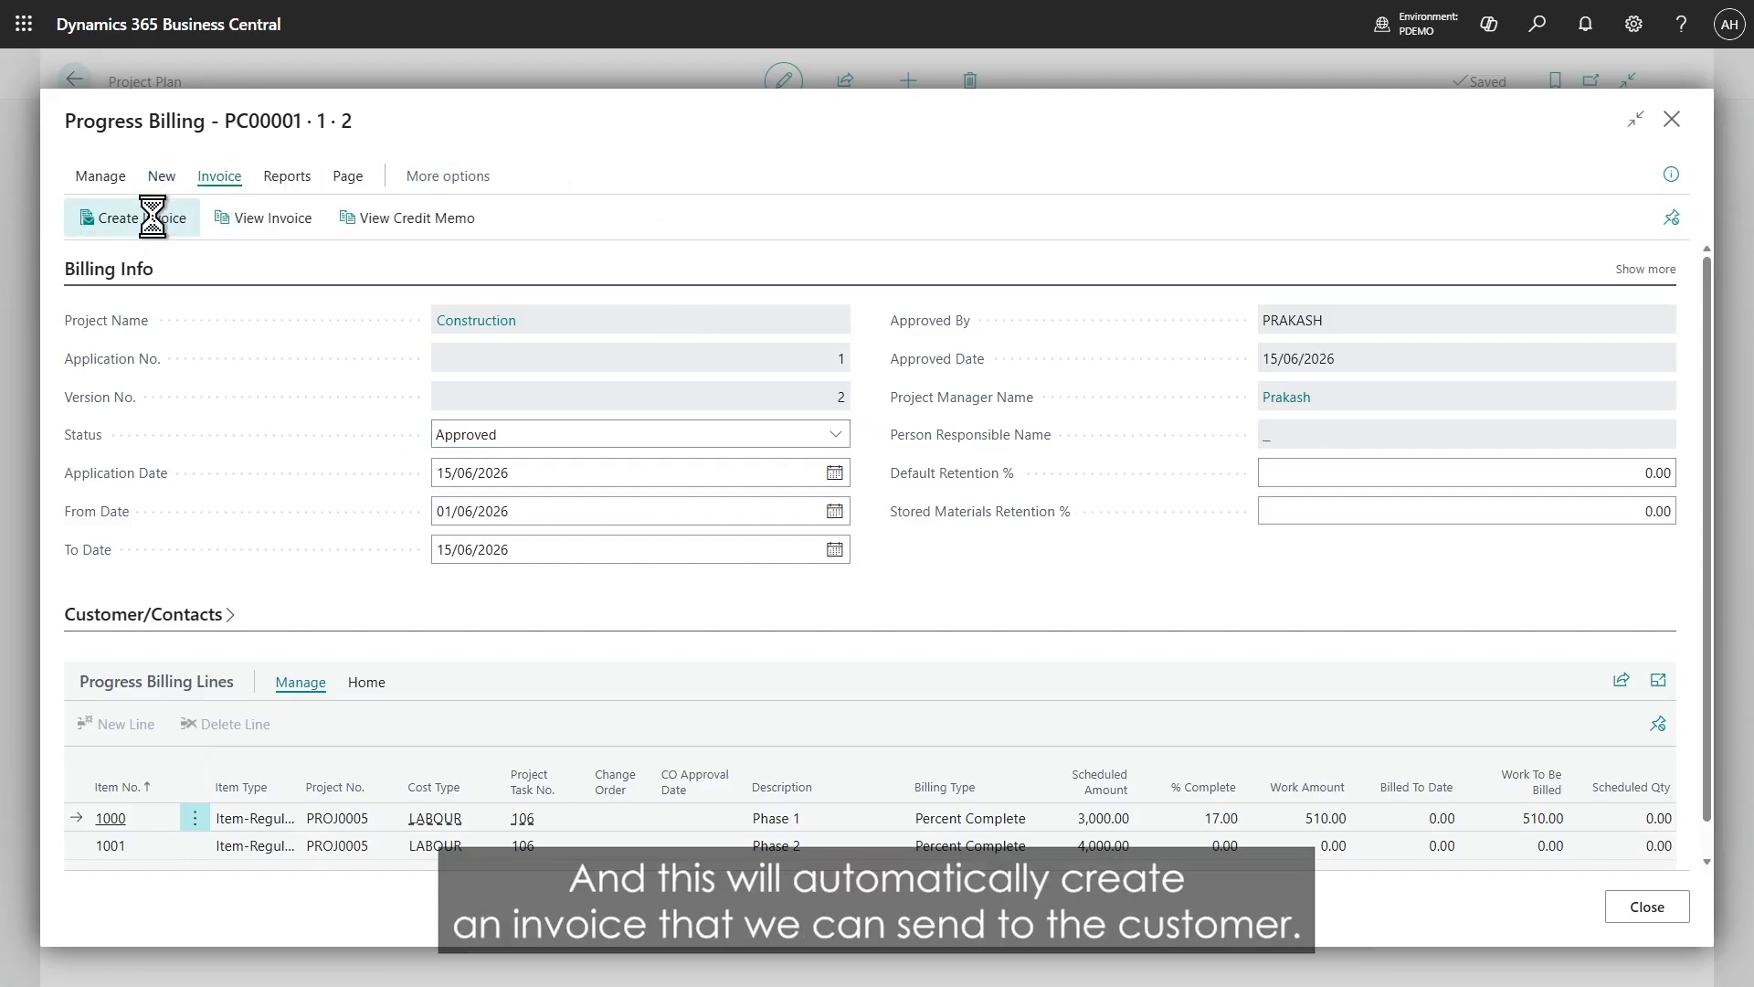
pyautogui.click(1042, 567)
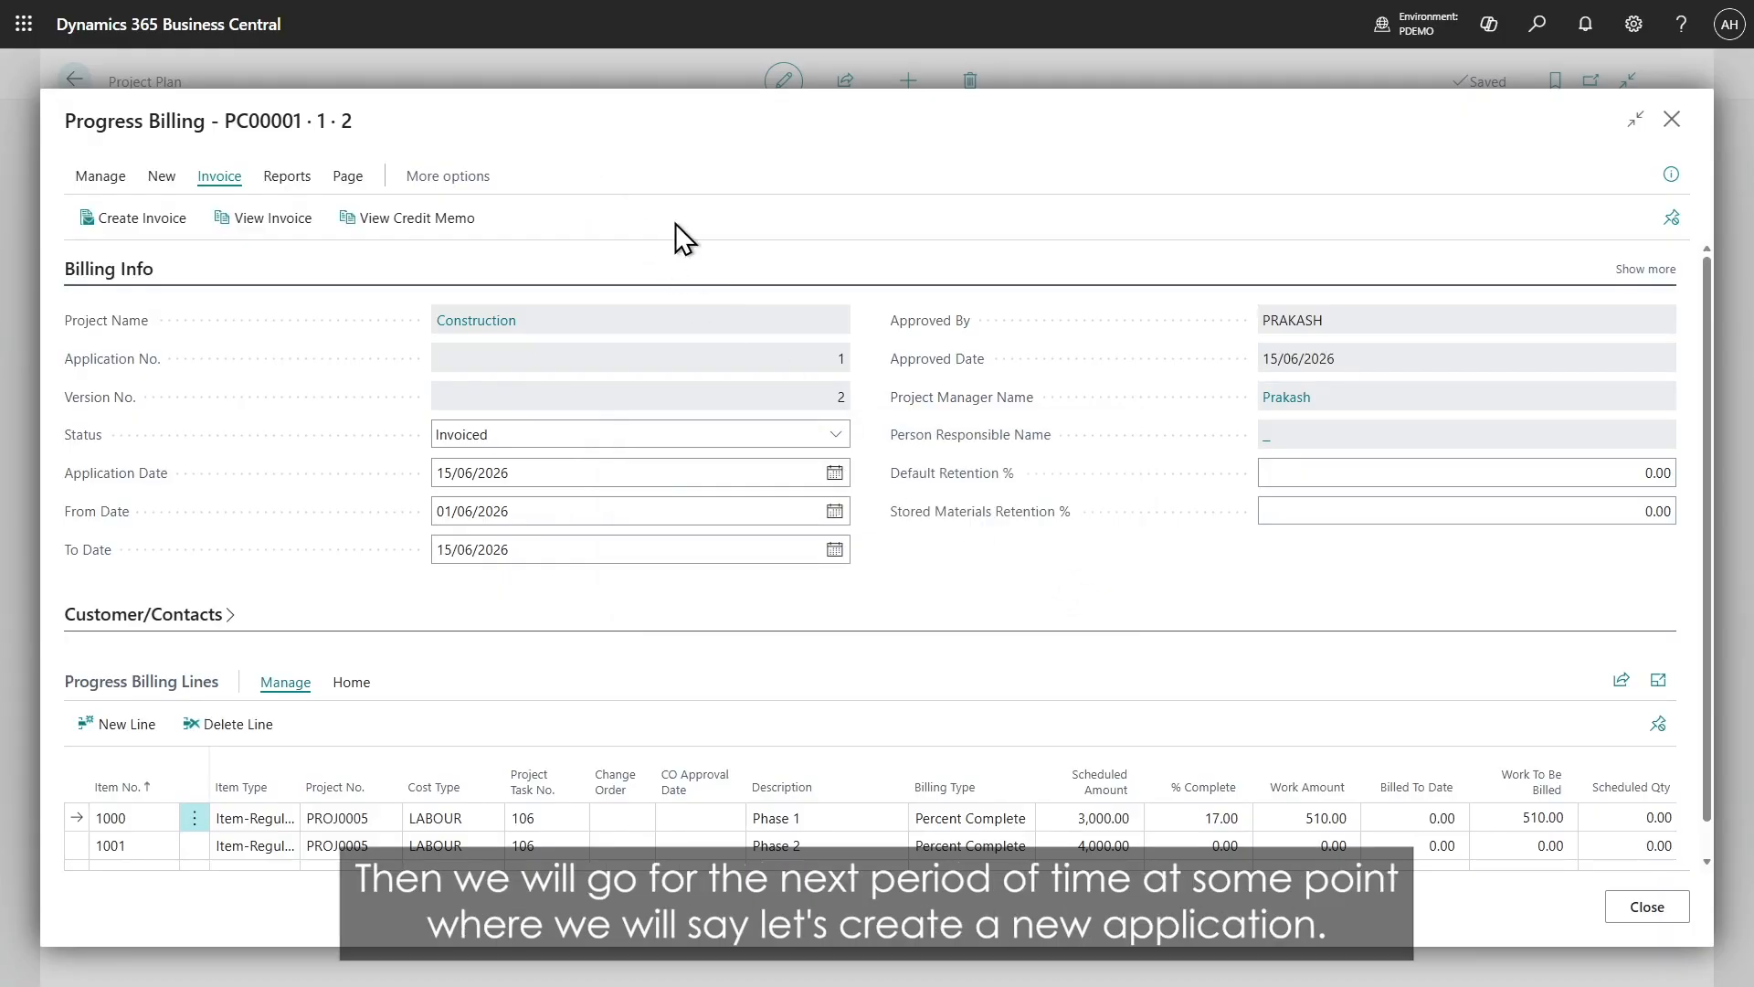
# Step: Create a new progress billing application for PC00001 and open it
pyautogui.click(160, 178)
pyautogui.click(151, 216)
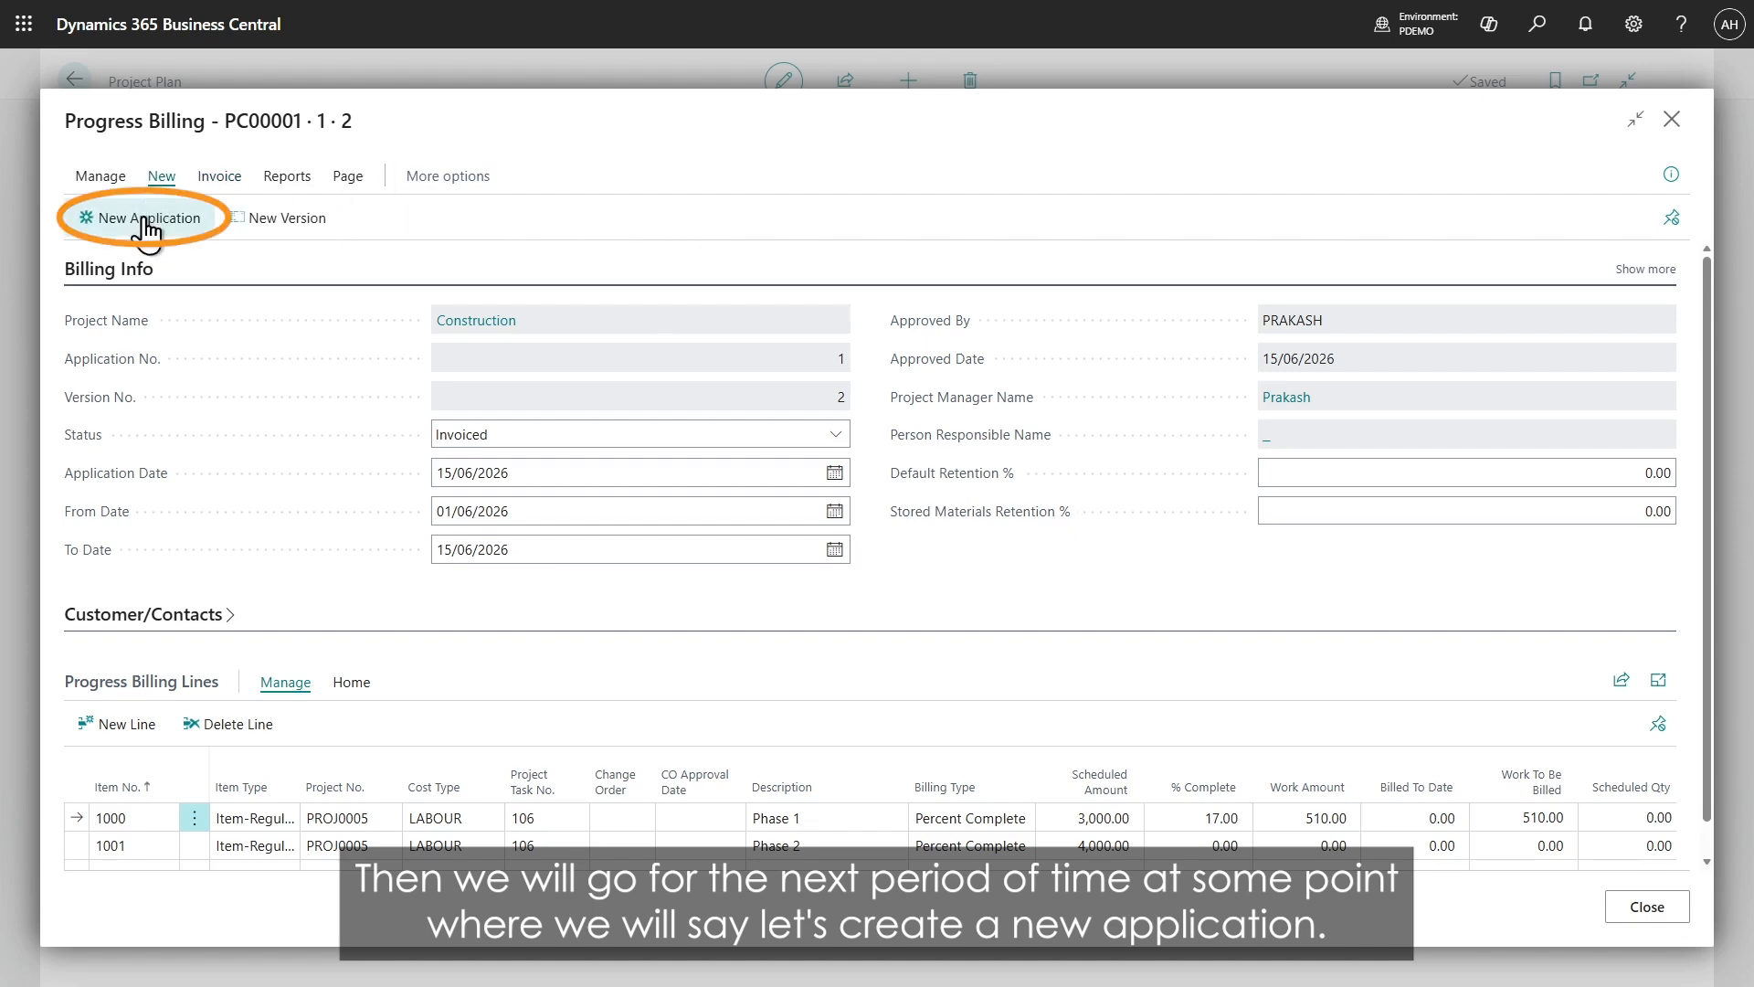
pyautogui.click(966, 557)
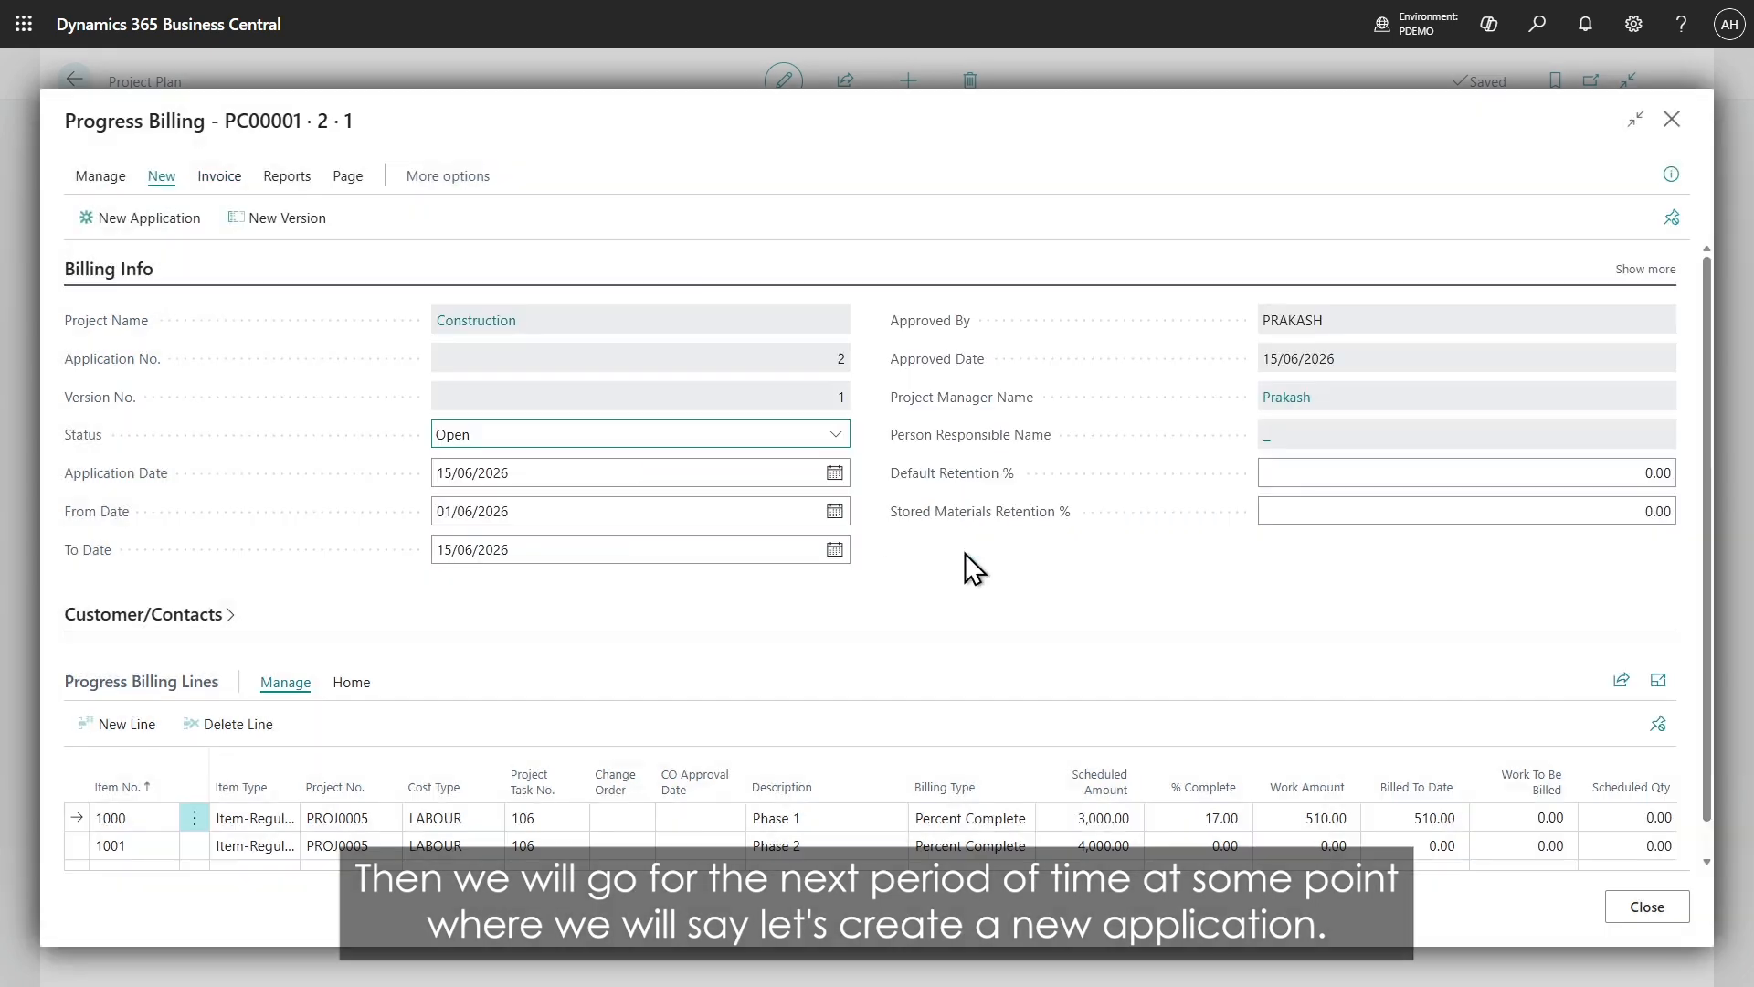
# Step: Set the new application's billing period from 16/06/2026 to 30/06/2026
pyautogui.click(594, 510)
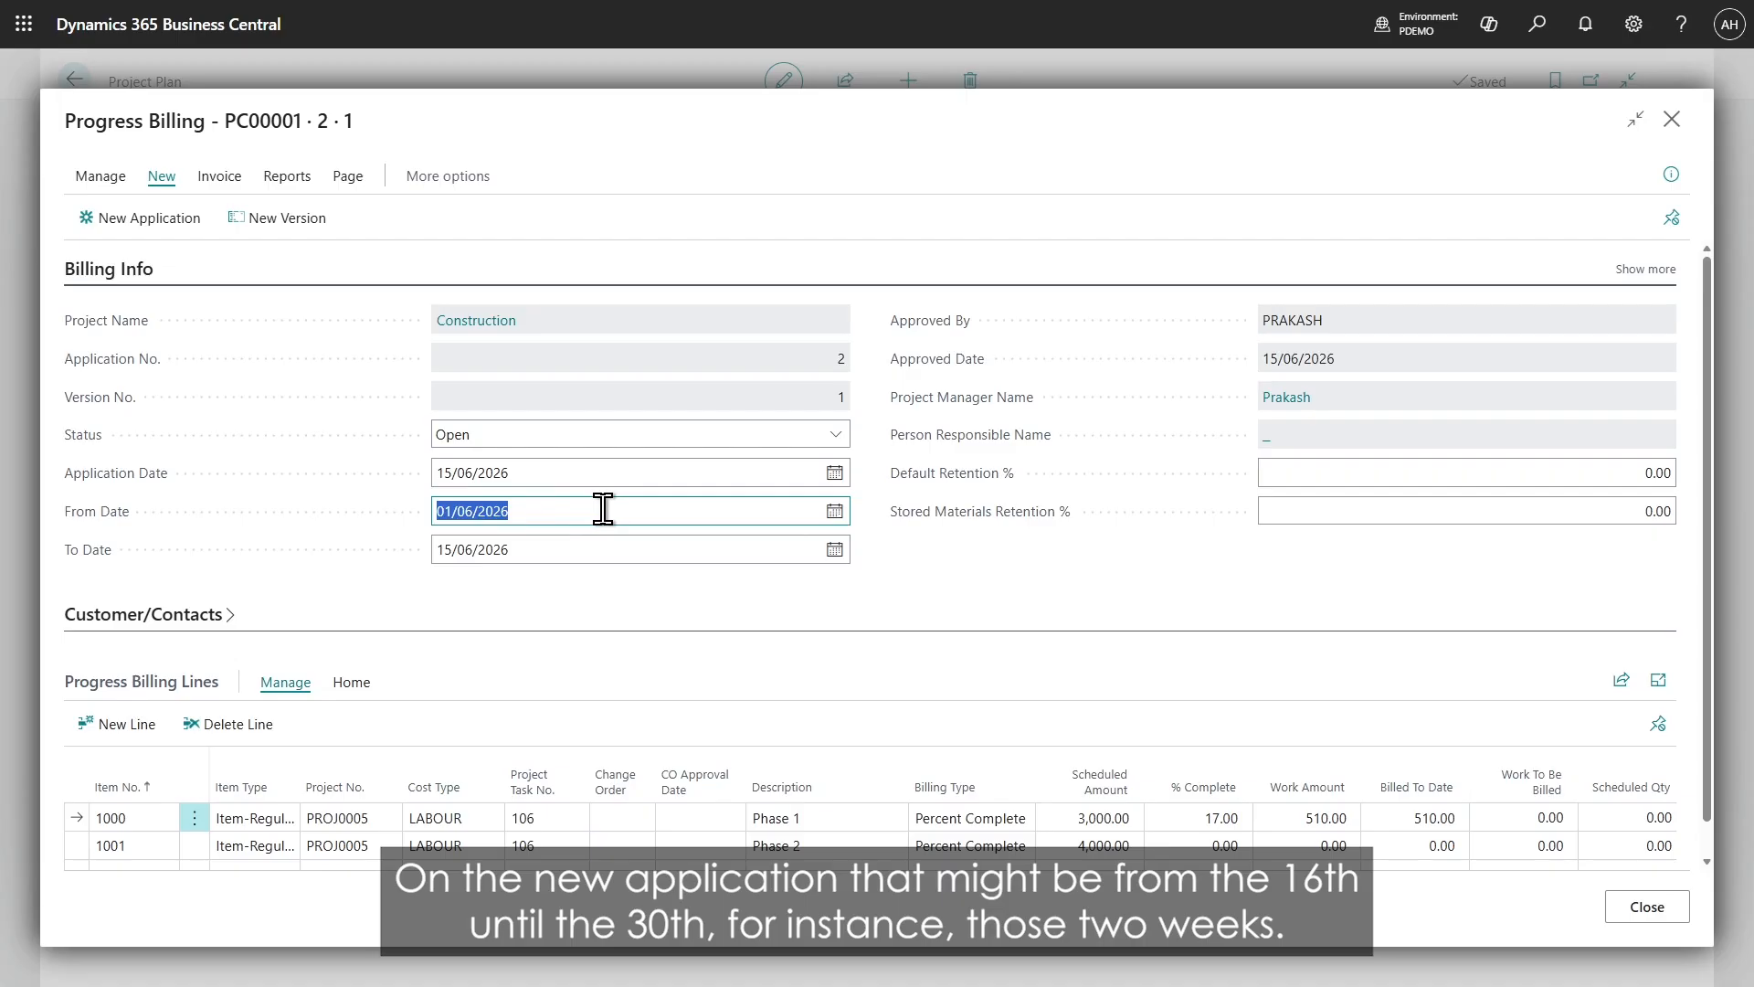
pyautogui.write('16')
pyautogui.press('Tab')
pyautogui.write('30')
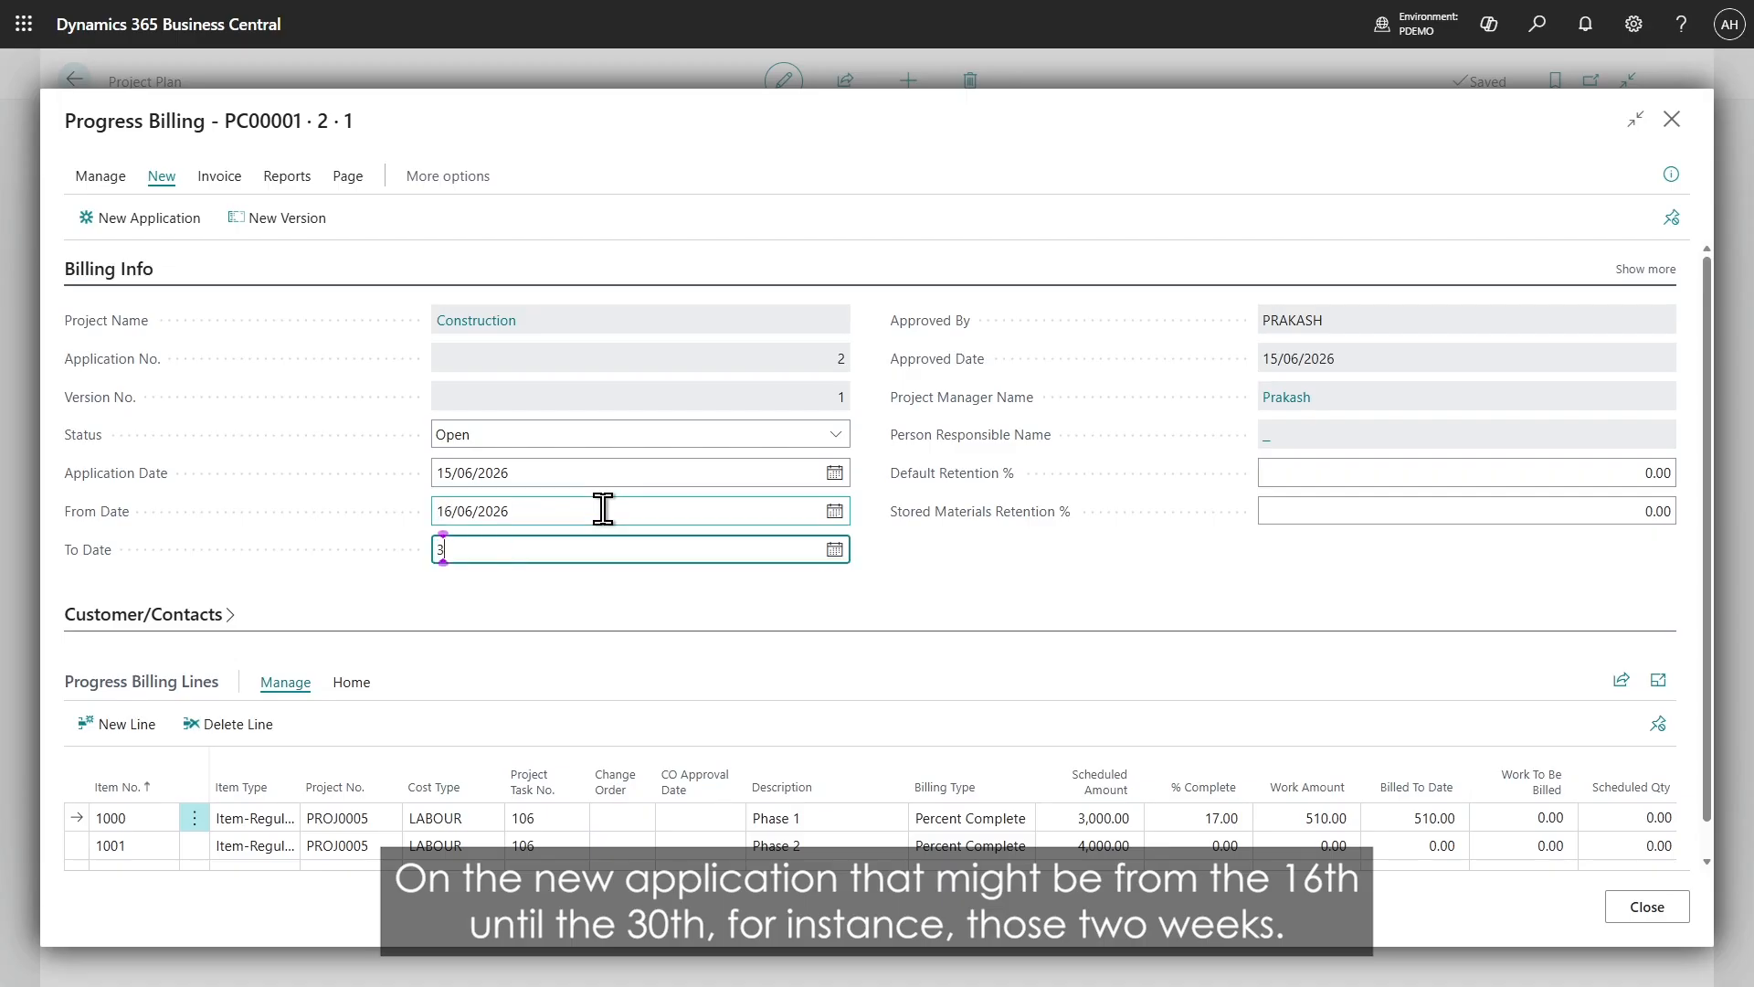
pyautogui.press('Tab')
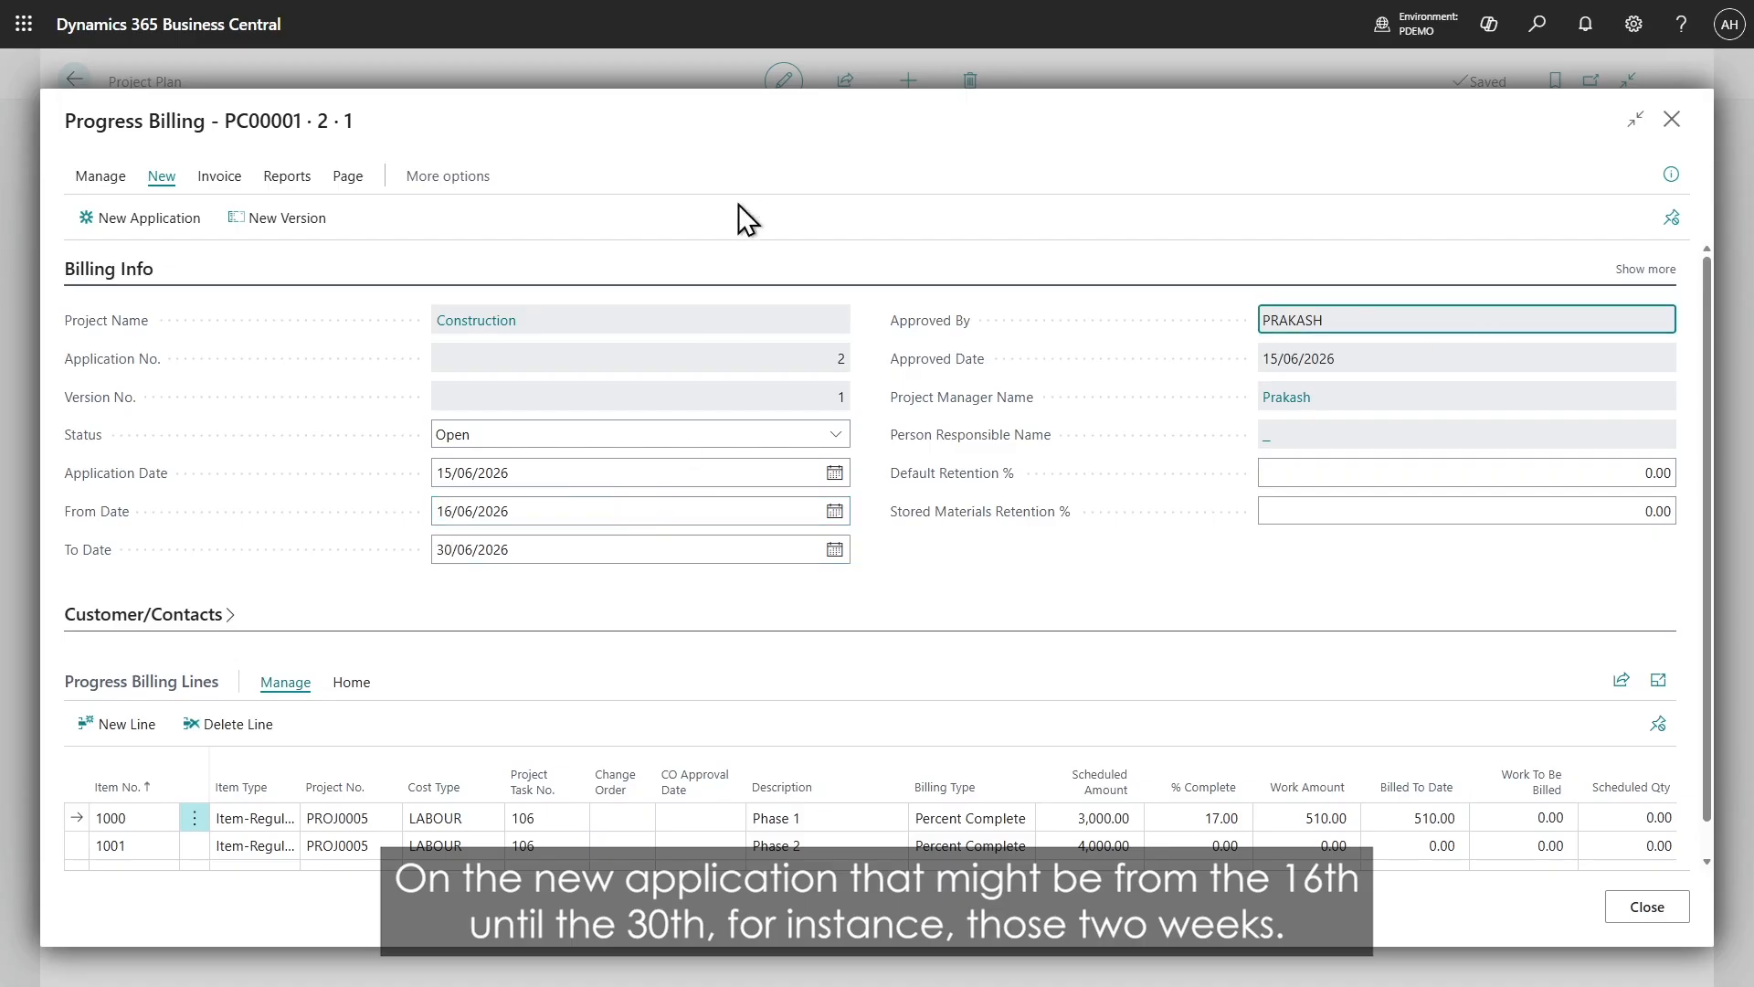
# Step: Set the completion percentage of Phase 1 to 35 in the second application
pyautogui.click(1198, 818)
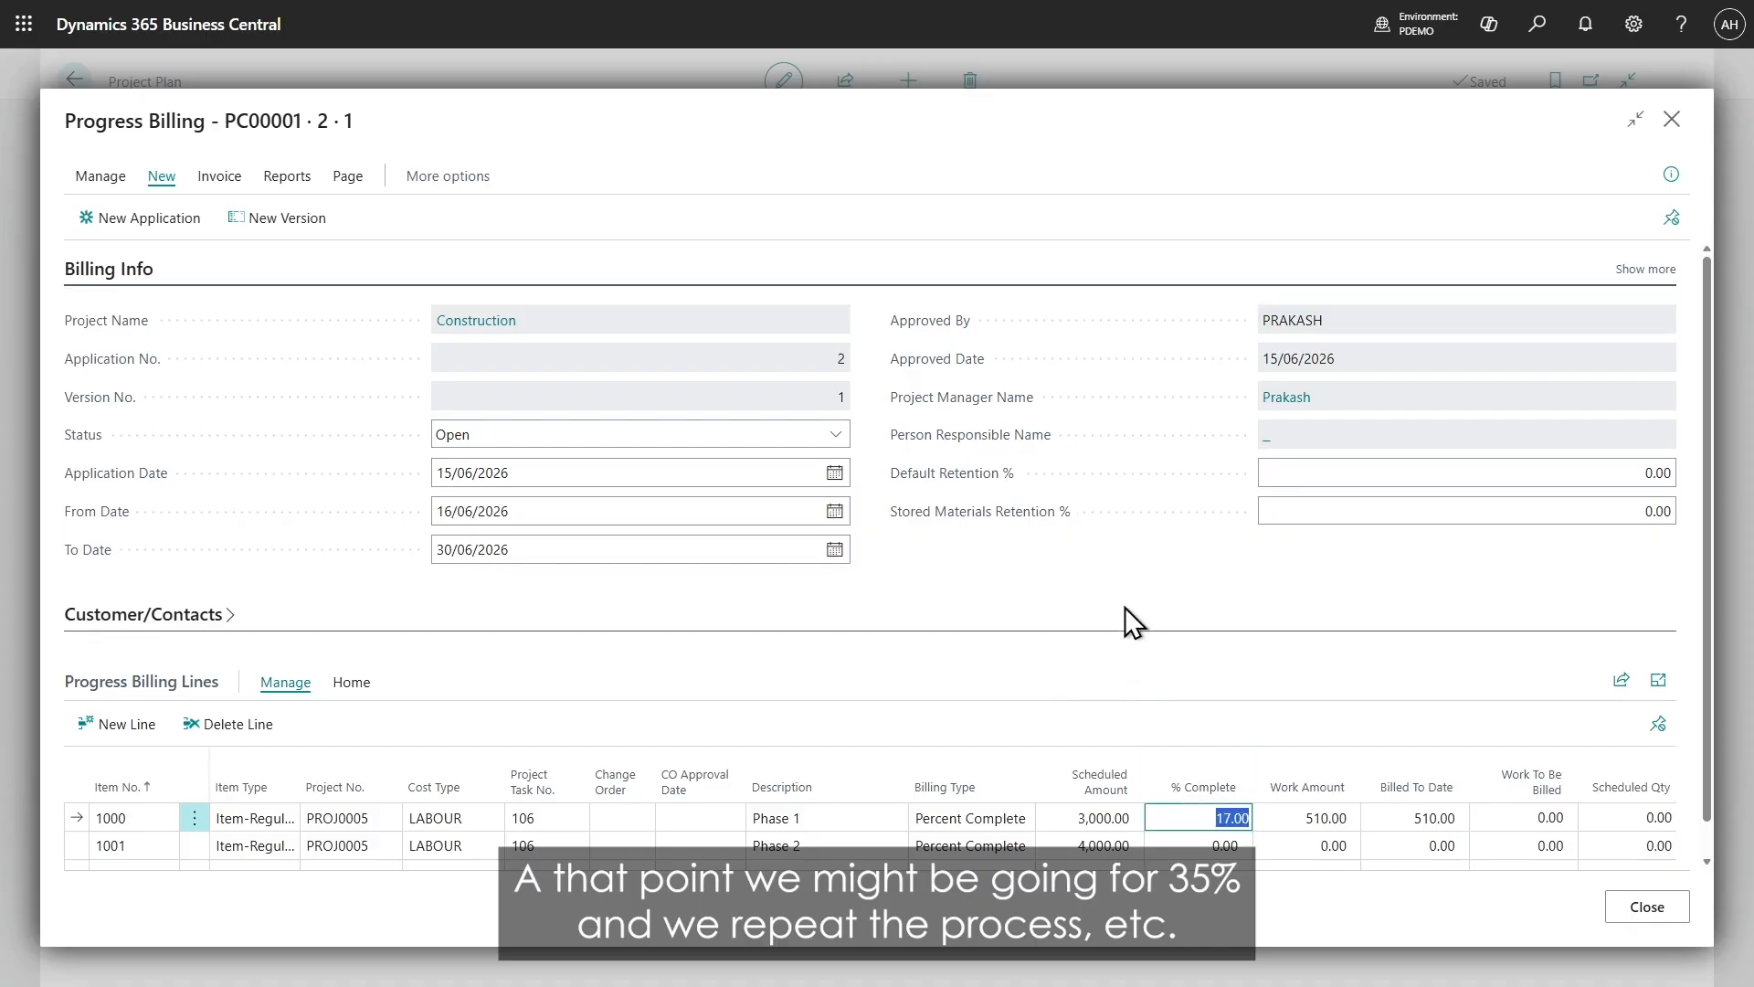
pyautogui.write('35')
pyautogui.press('Tab')
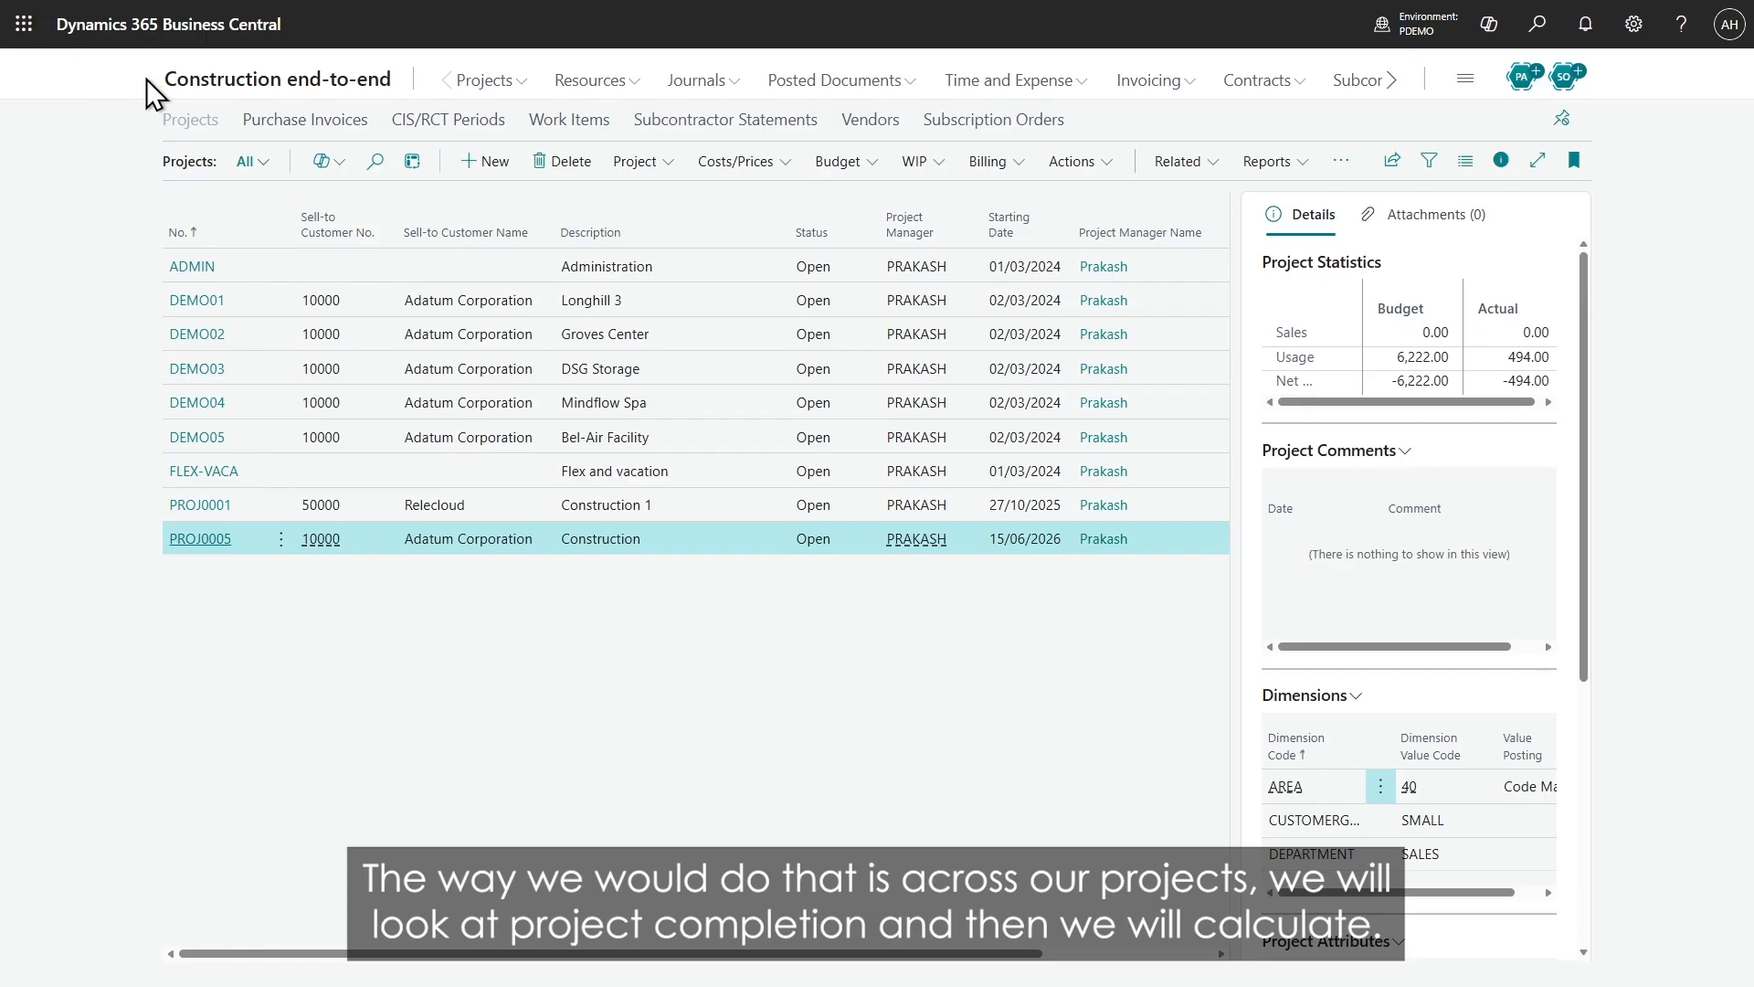
# Step: Return to the home page and open the WIP and Revenue Recognition worksheet
pyautogui.click(217, 82)
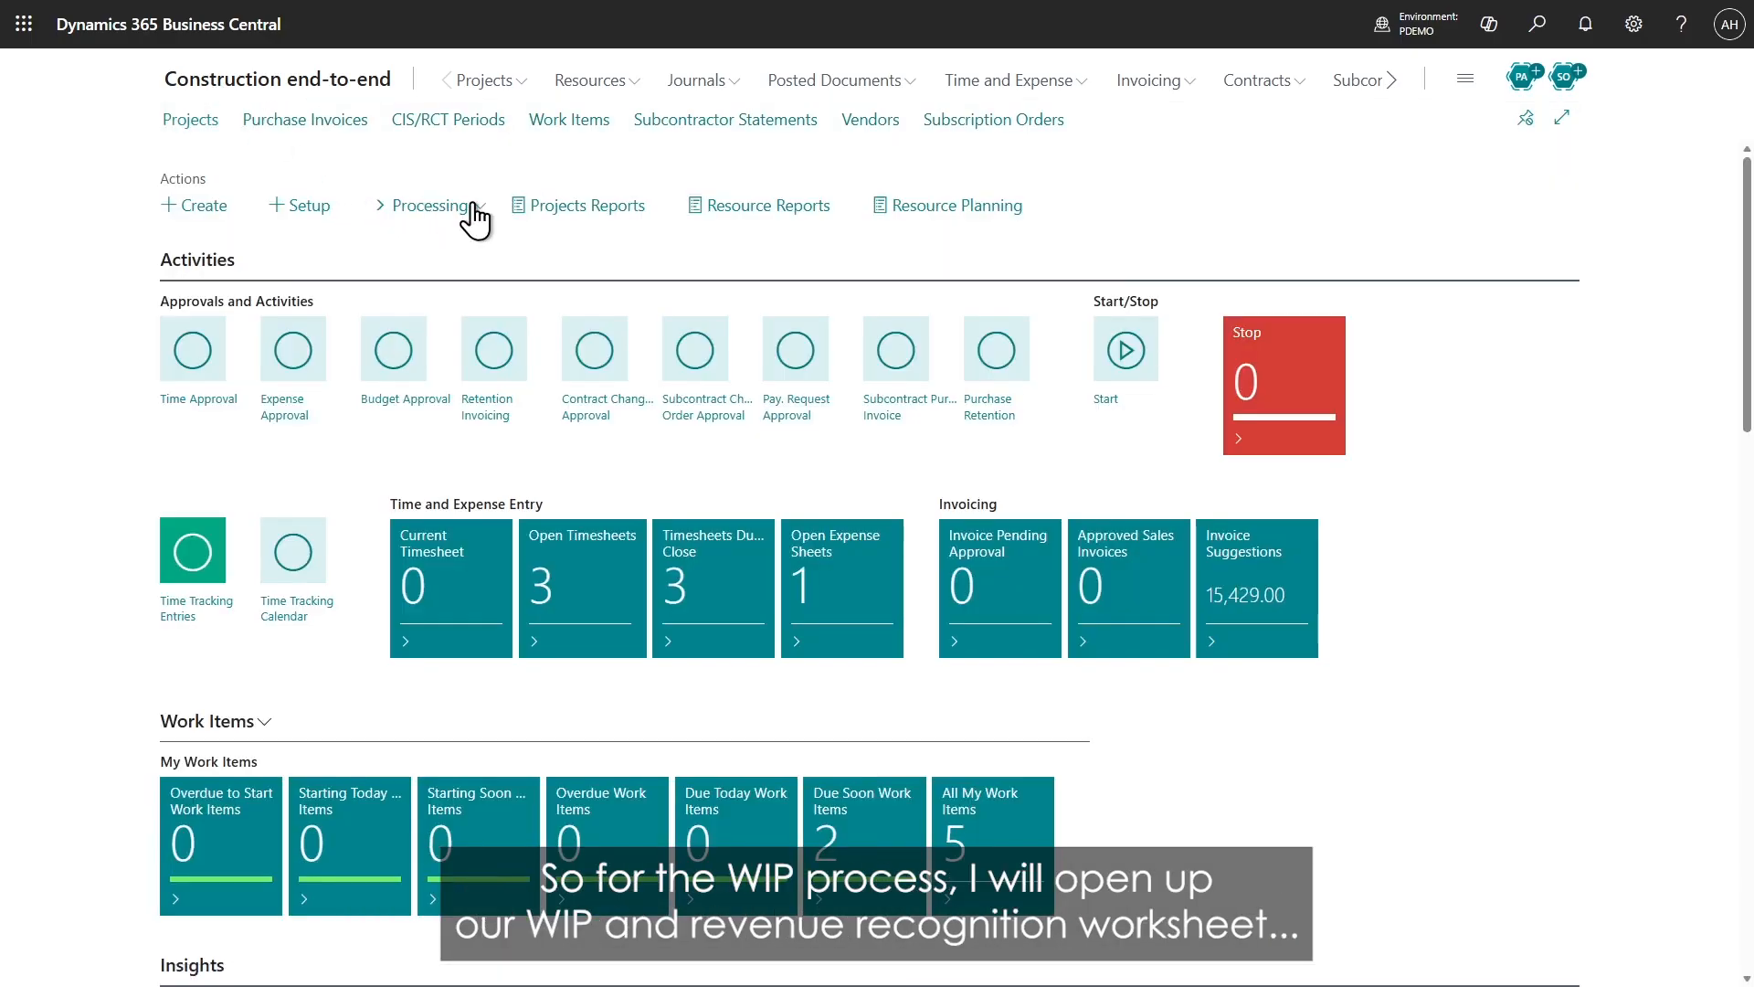
pyautogui.click(474, 219)
pyautogui.moveTo(471, 430)
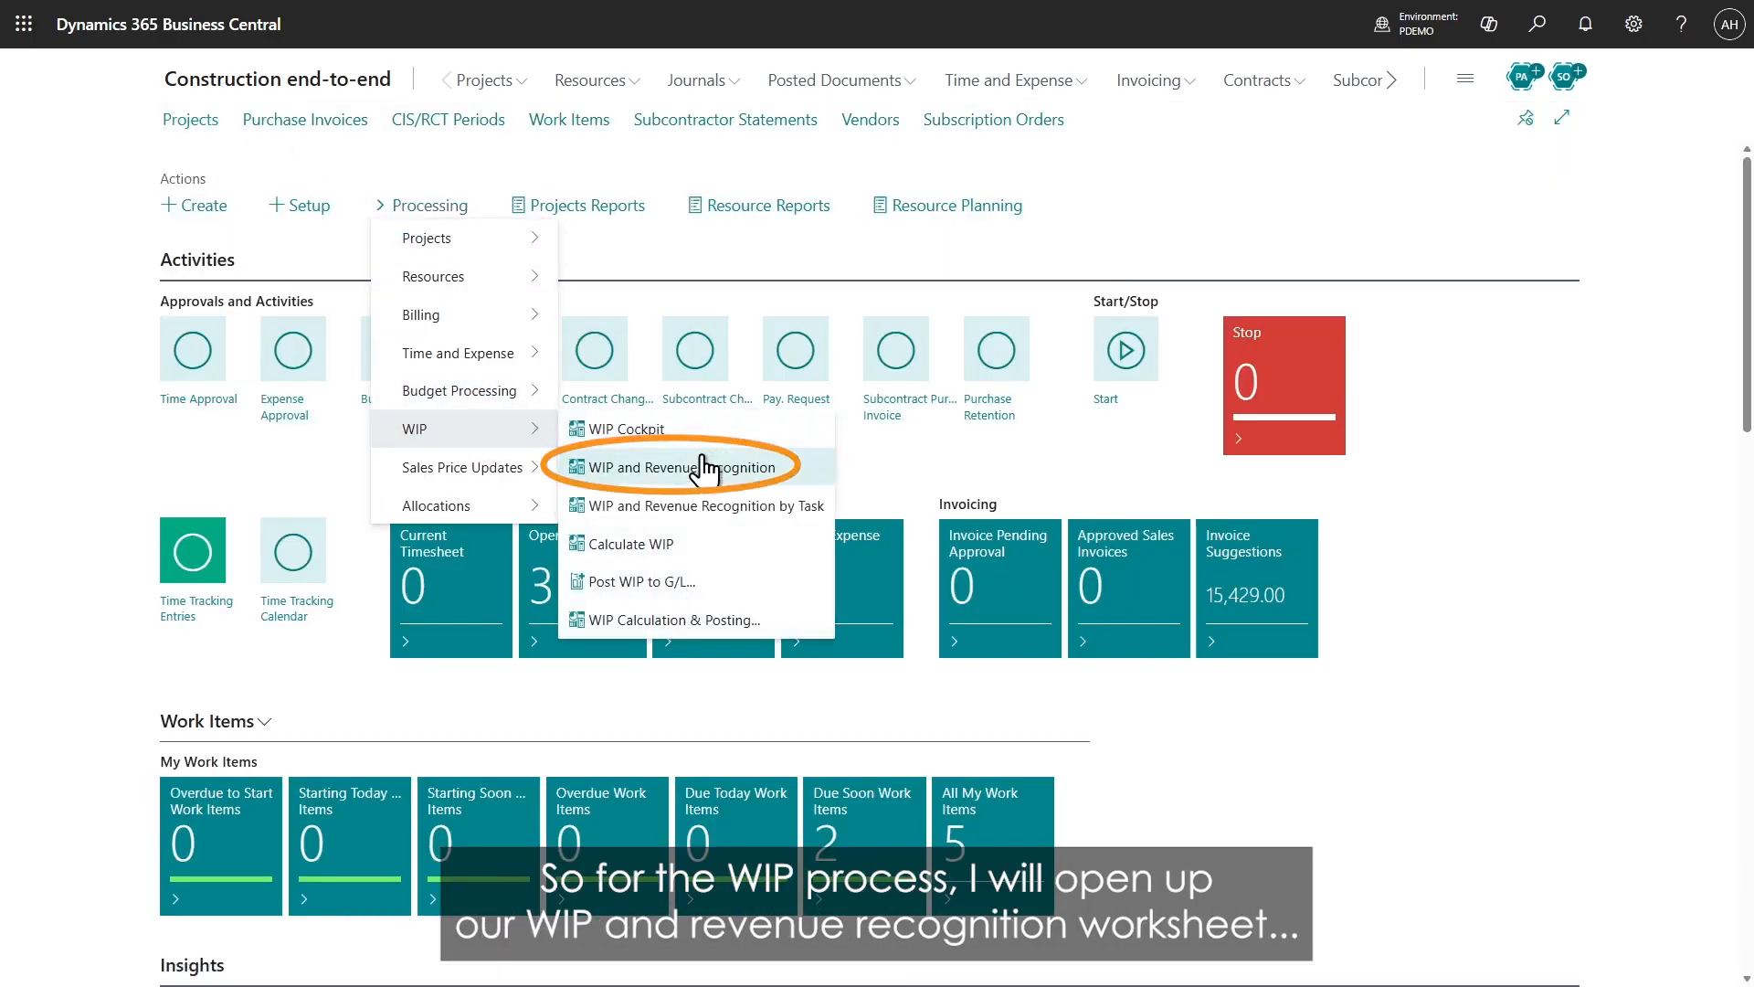
pyautogui.click(704, 467)
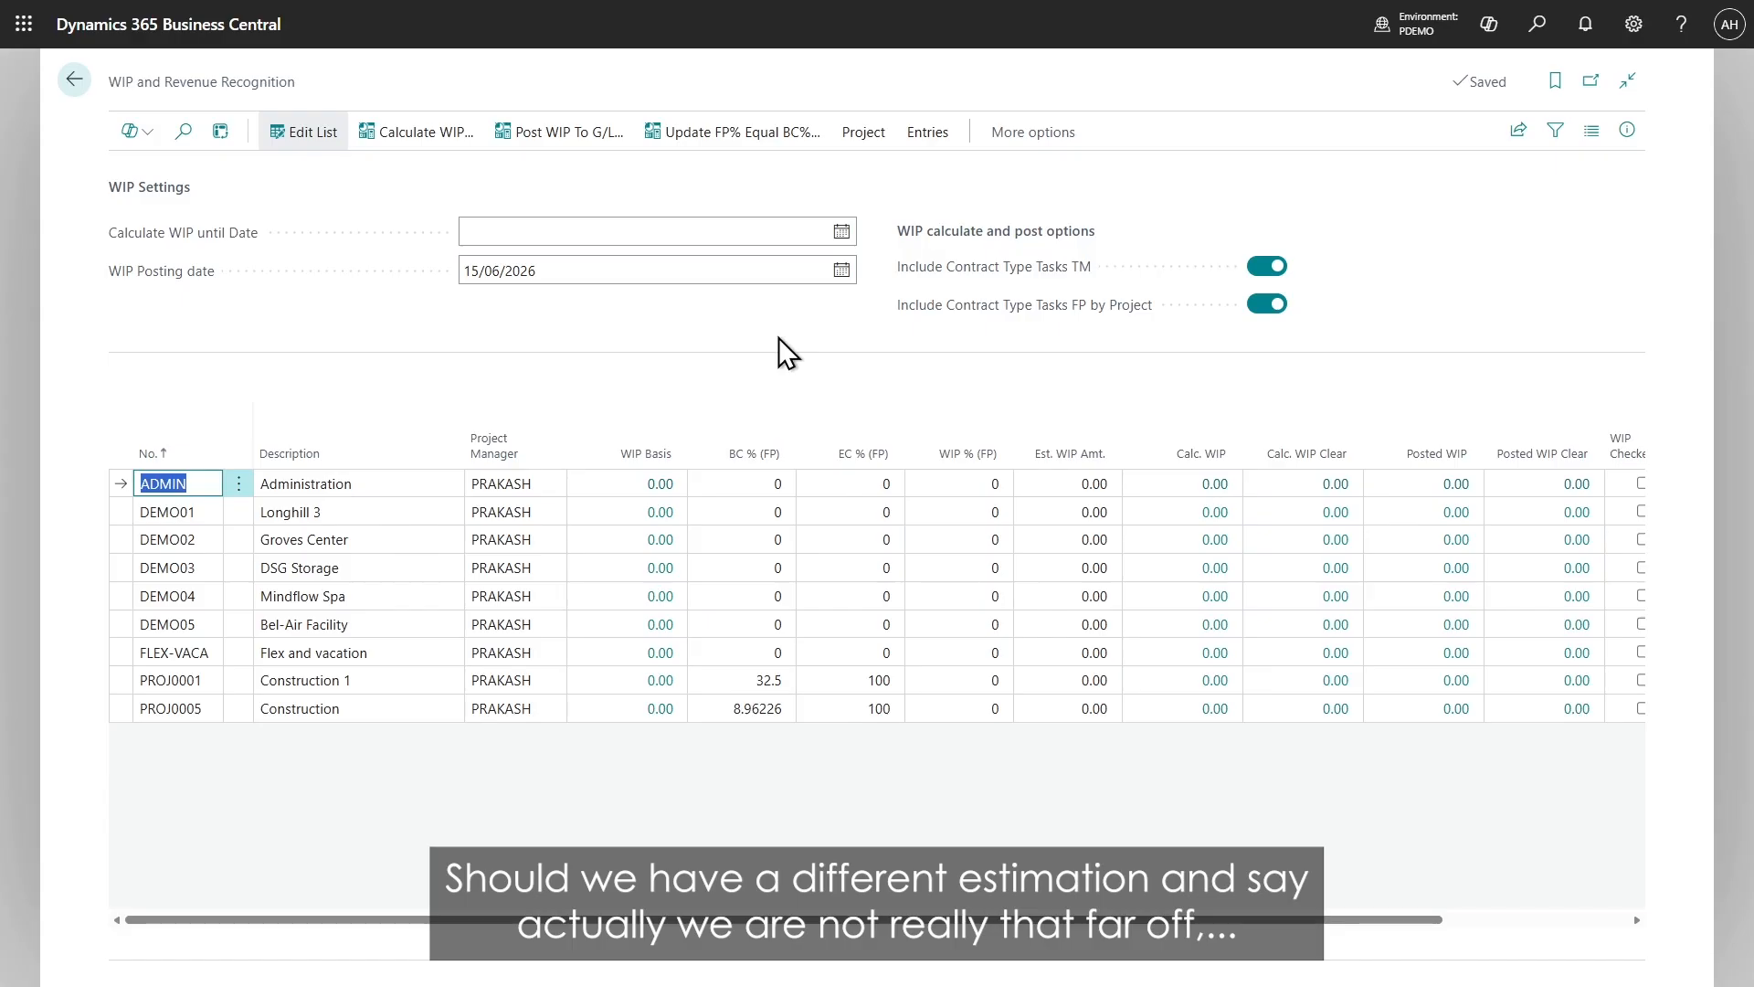
# Step: Override the fixed-price WIP percentage of project PROJ0005 Construction with 8
pyautogui.click(963, 709)
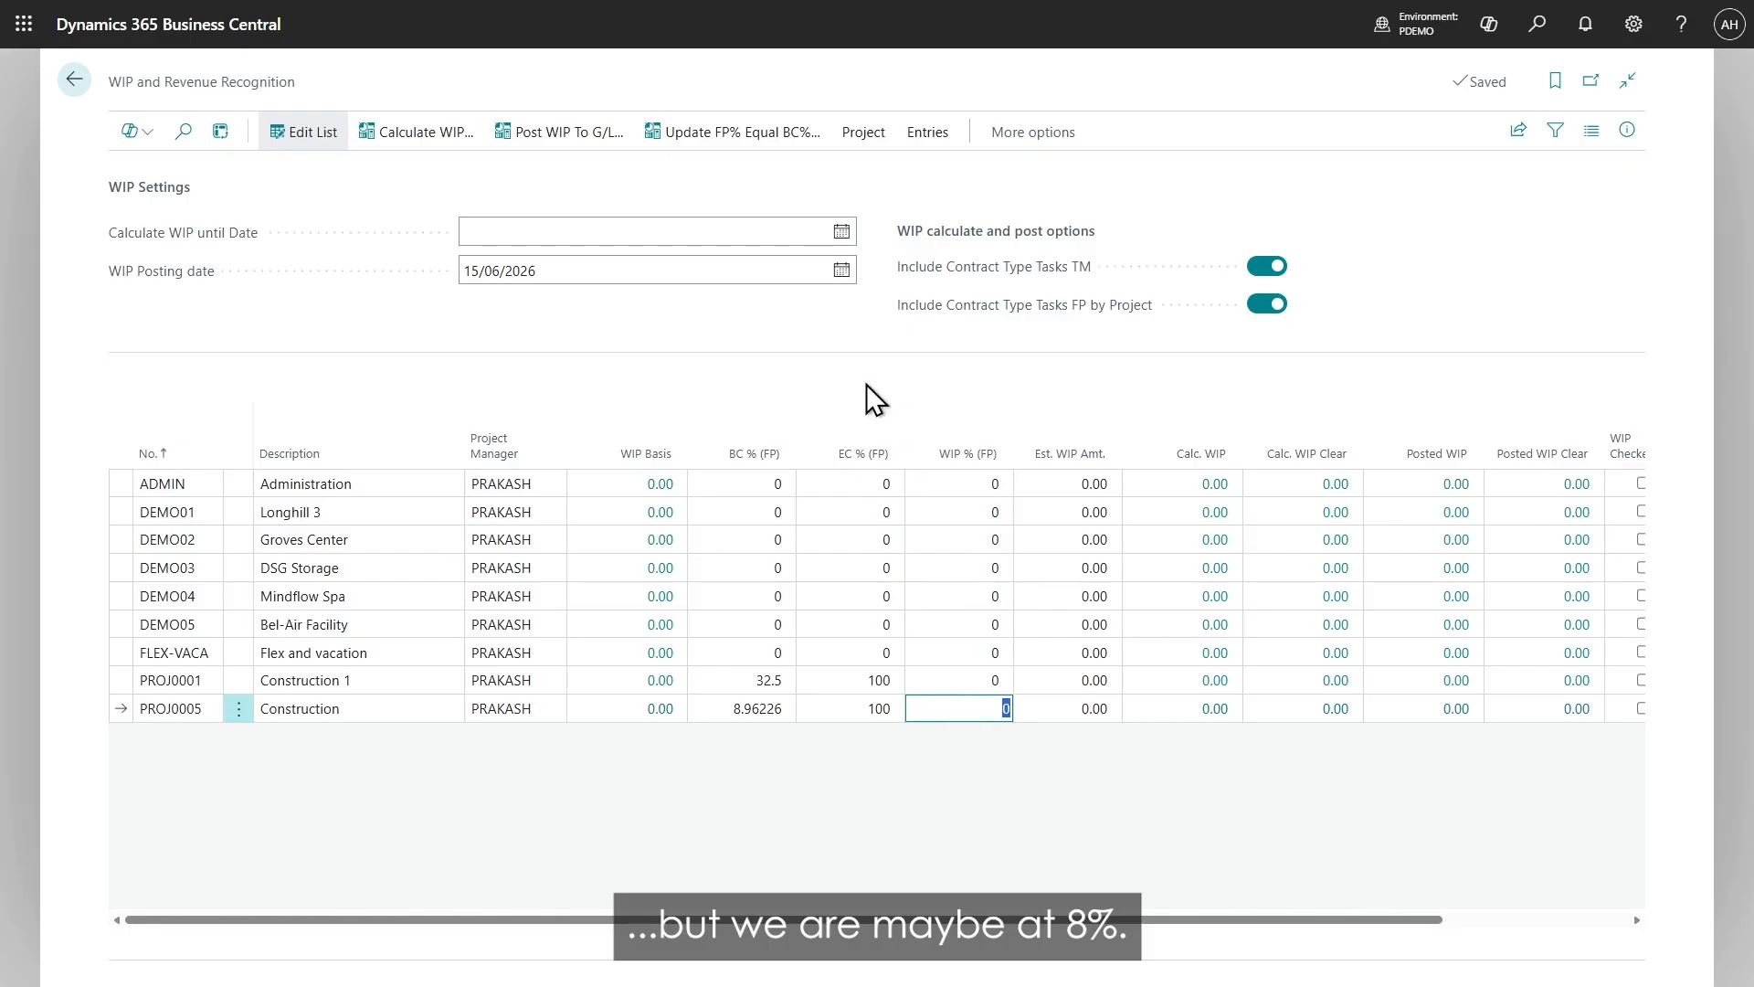
pyautogui.write('8')
pyautogui.press('Tab')
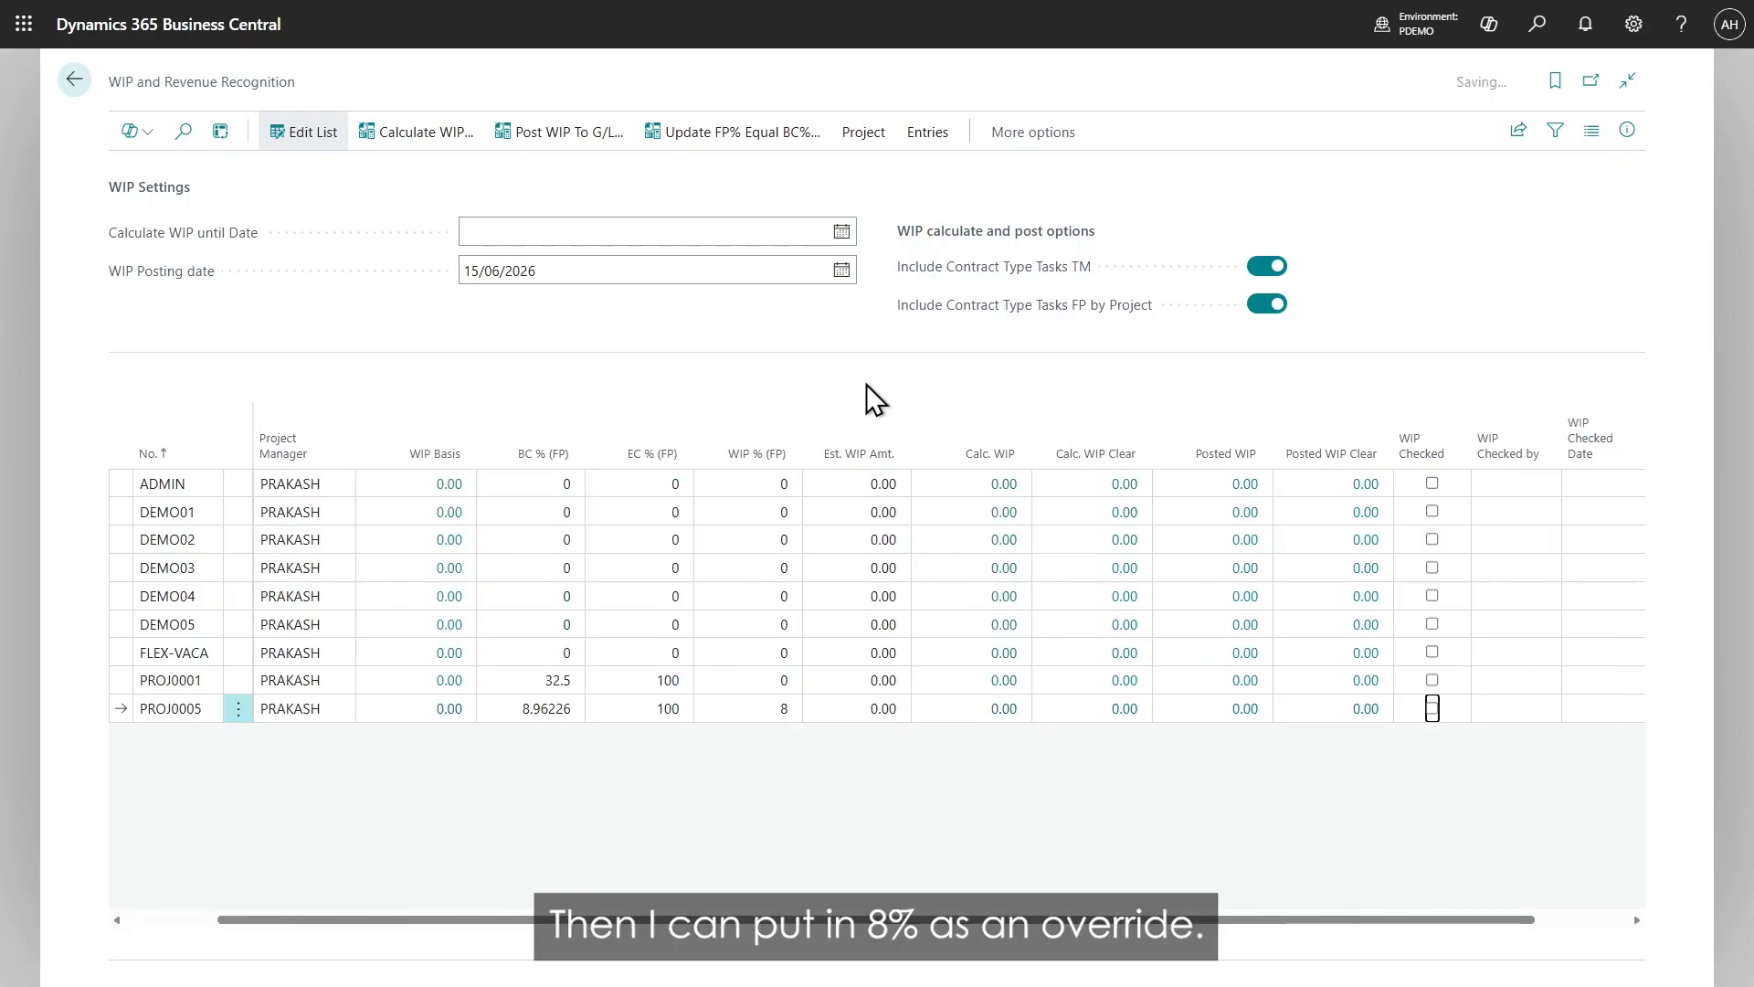
pyautogui.click(749, 712)
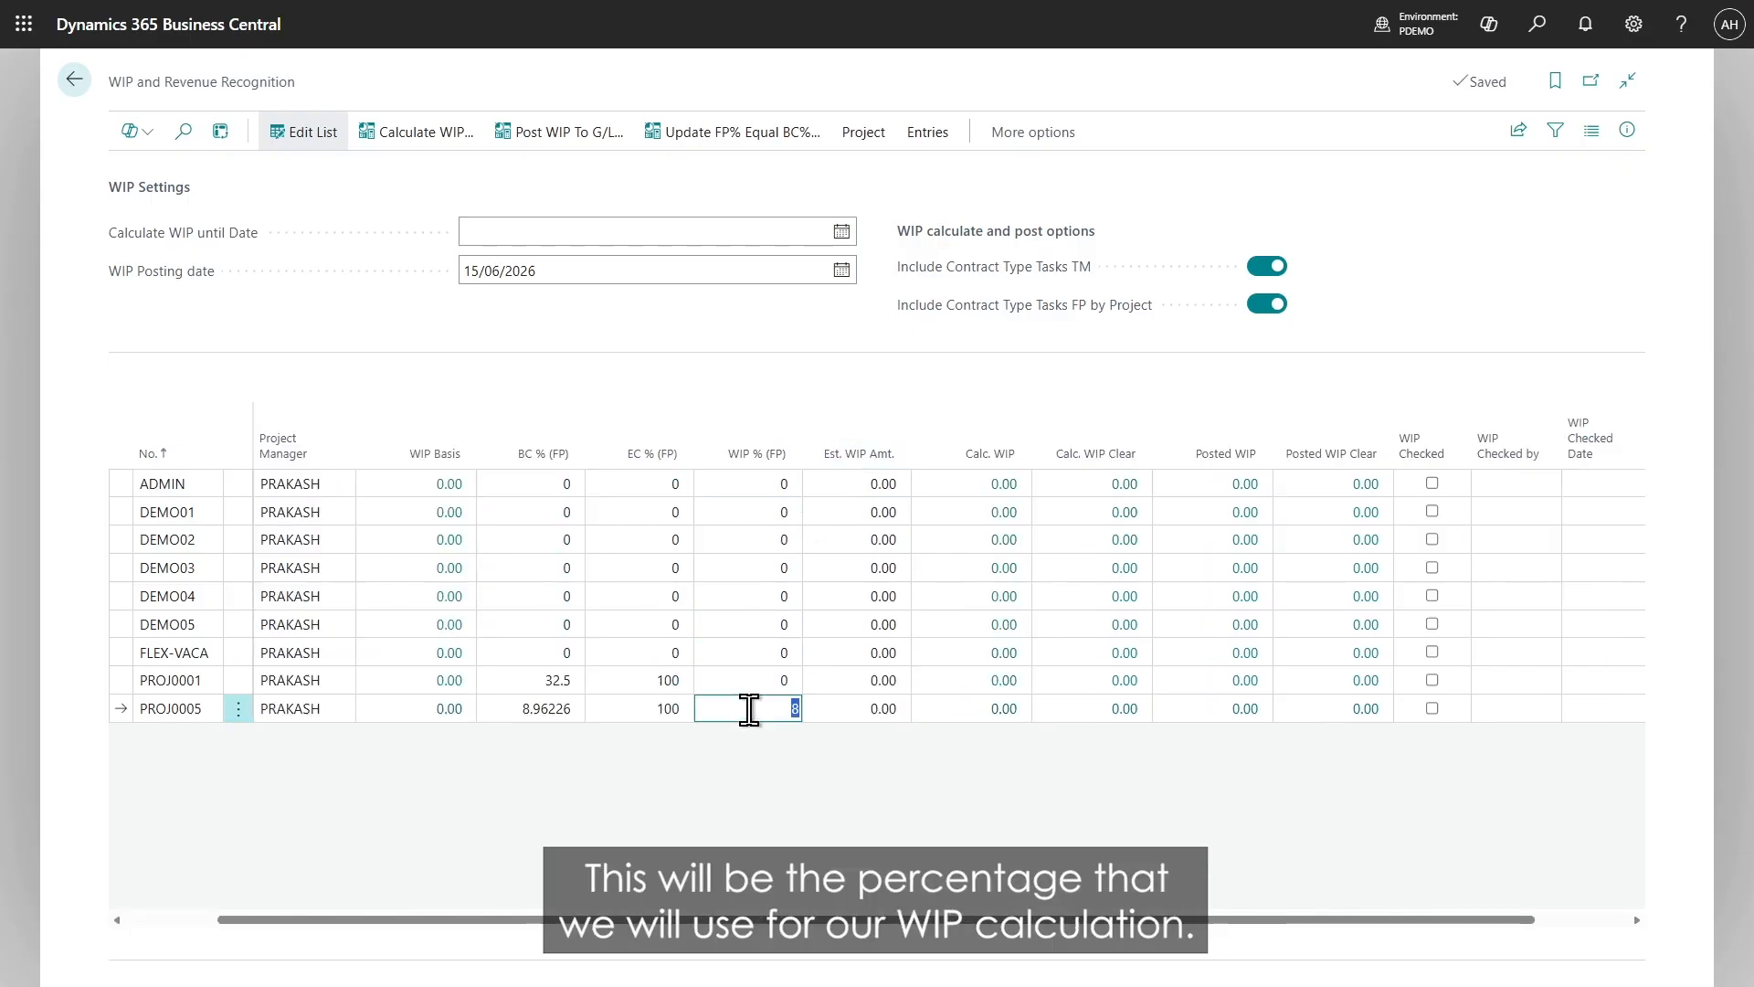
pyautogui.click(666, 381)
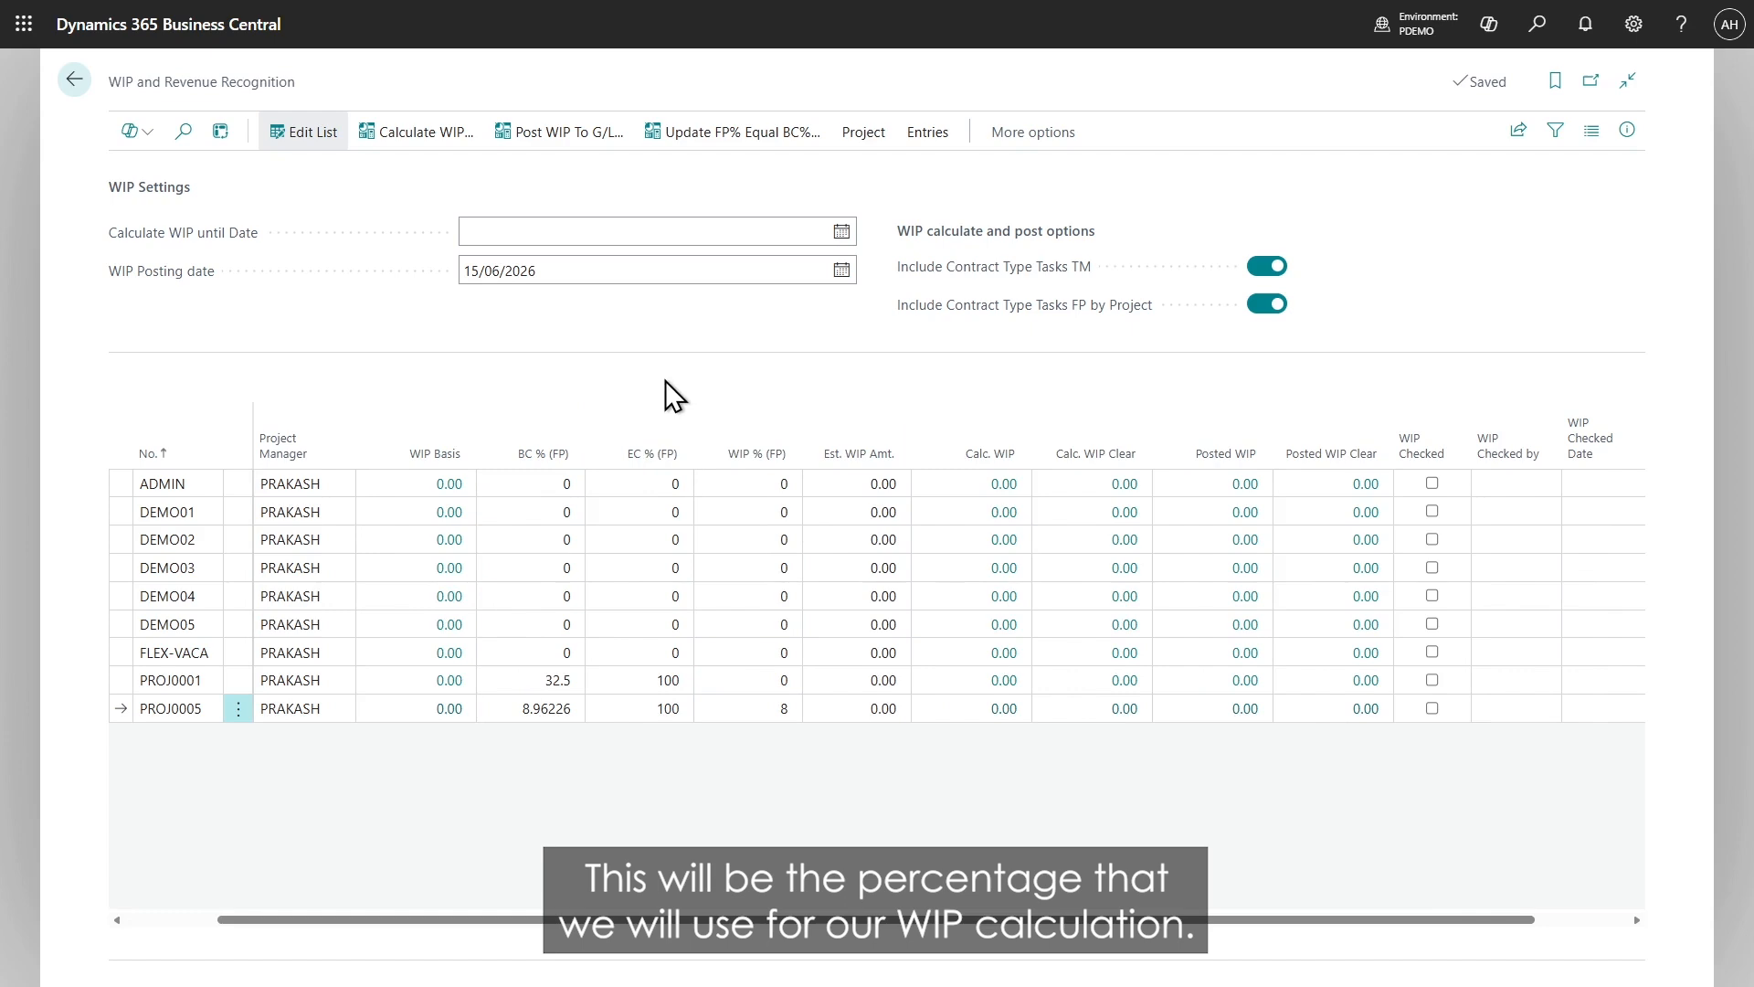